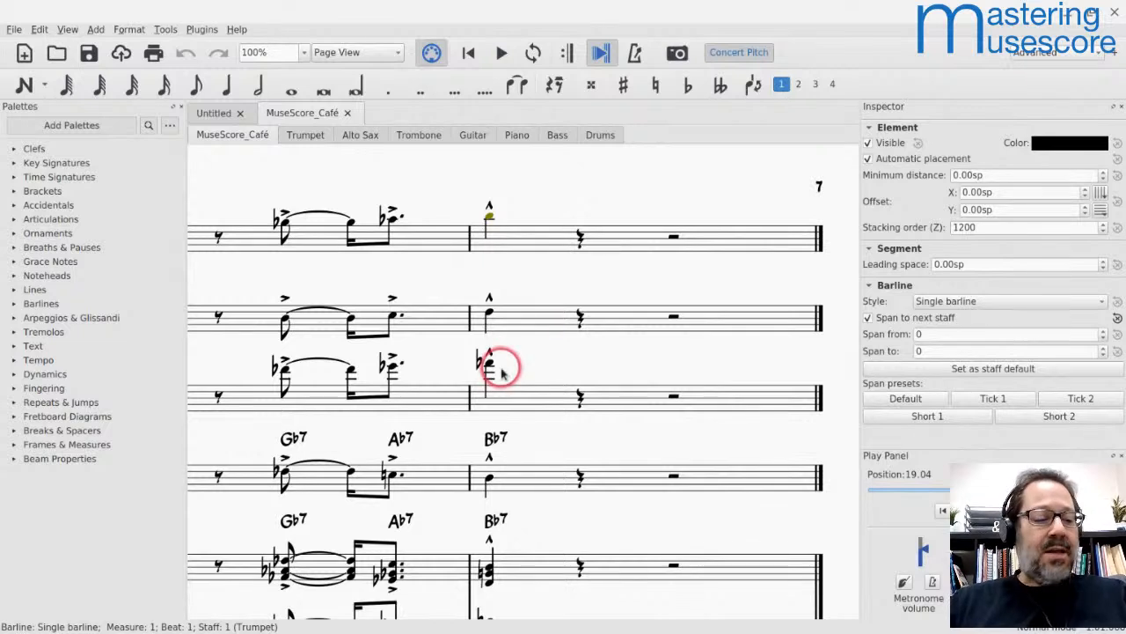
Step: Search the device for YouTube and launch the YouTube Live app
mouse_move(126, 629)
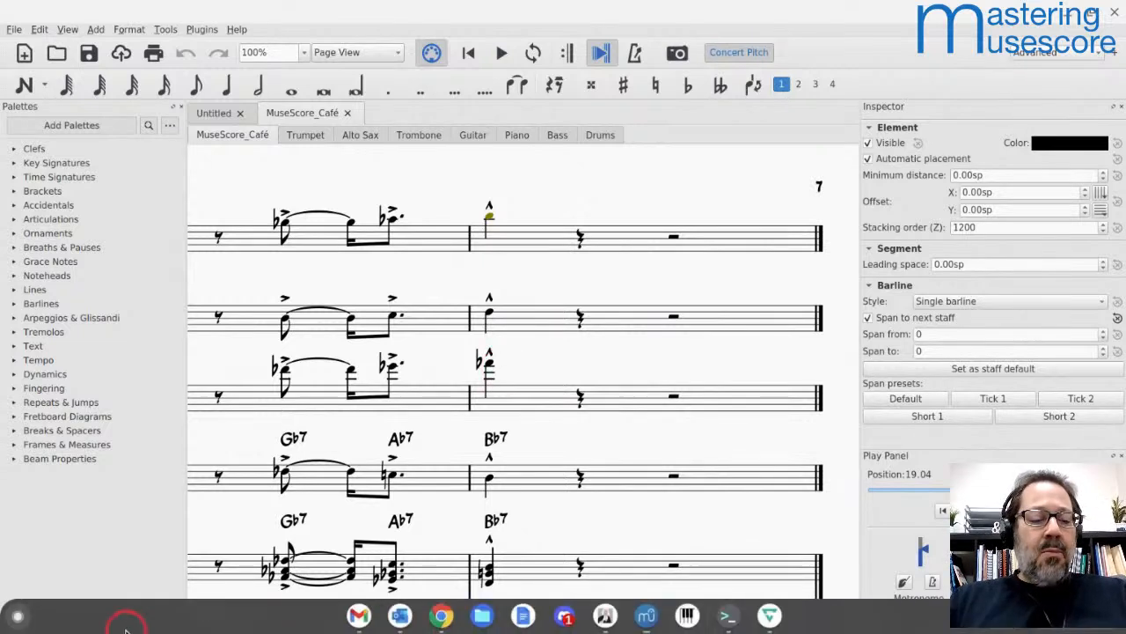
left_click(7, 620)
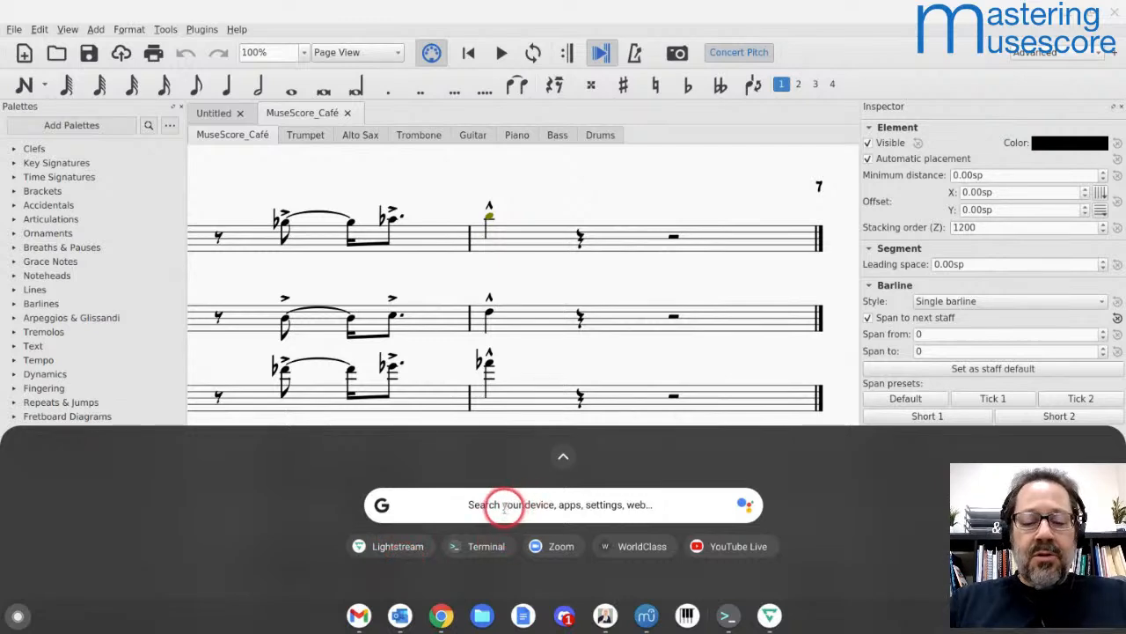
type("youtube")
key("Right")
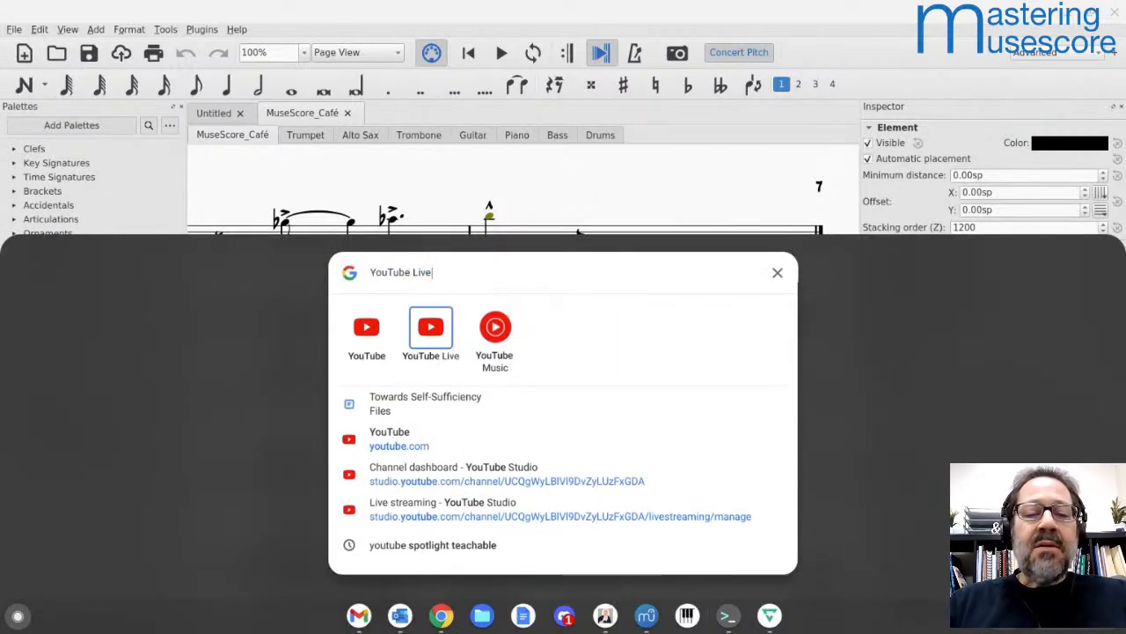
key("Return")
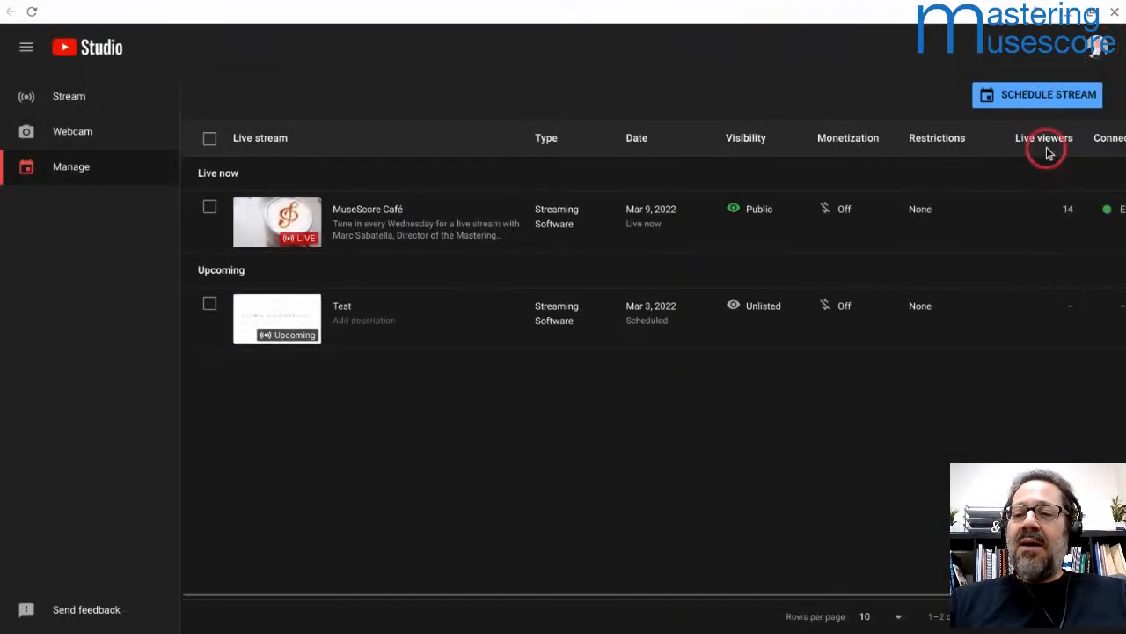
Step: Open the live MuseScore Café stream and post the Mastering MuseScore School web link in its live chat
left_click(341, 218)
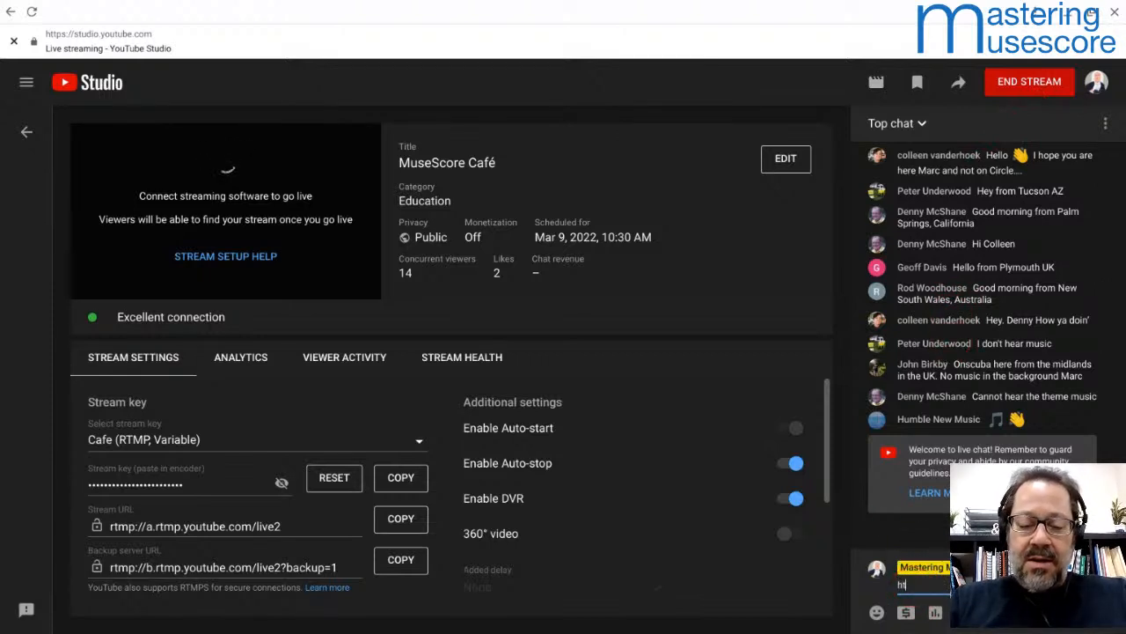
type("https://scho")
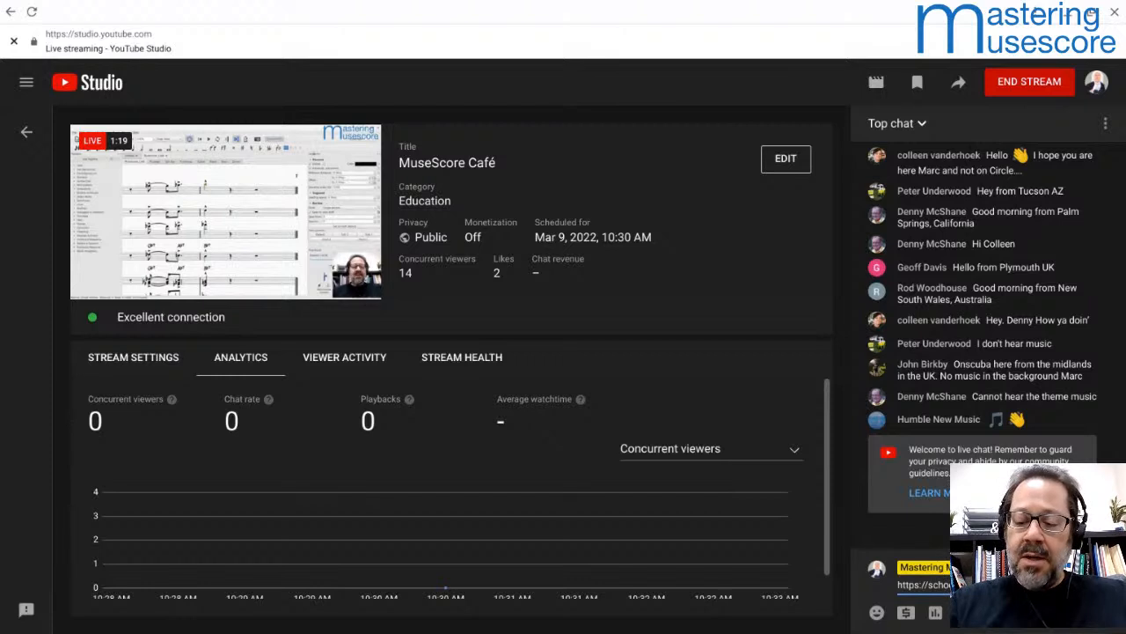
key("Return")
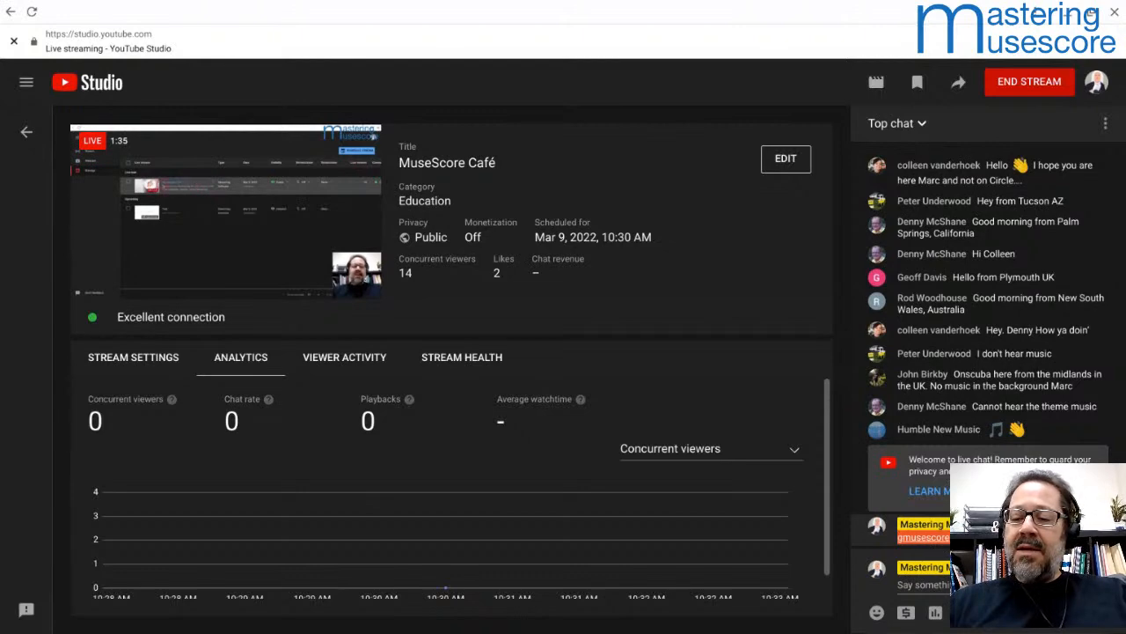
Step: Switch to Lightstream and set the missing audio mixer device to an entire-screen share with system audio included
key("alt+Tab")
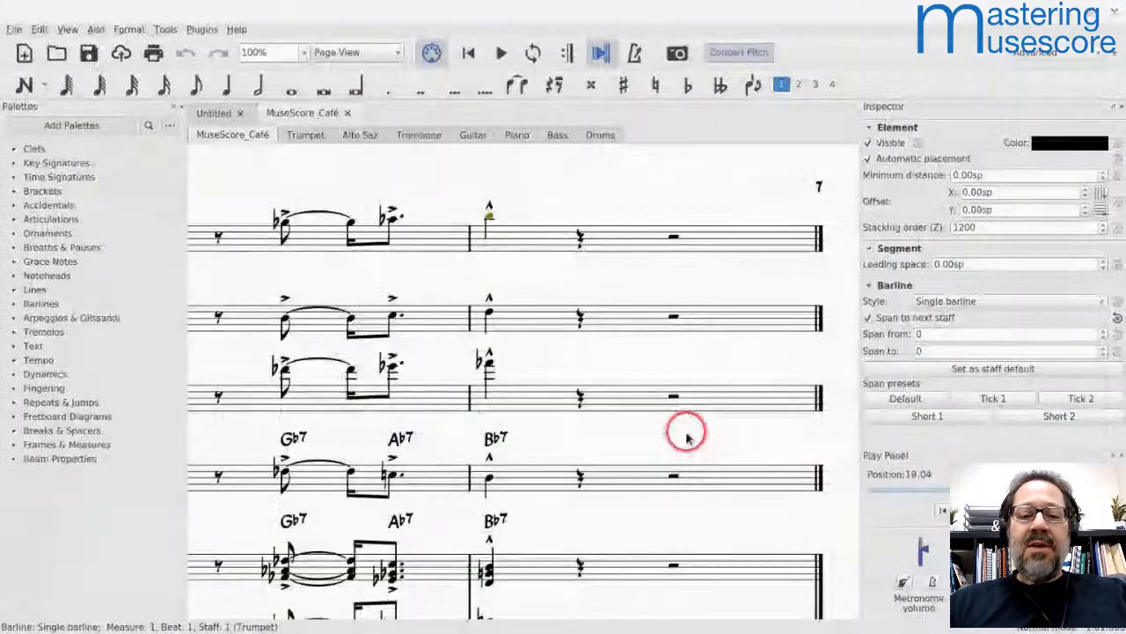
key("alt+Tab")
key("alt+Tab")
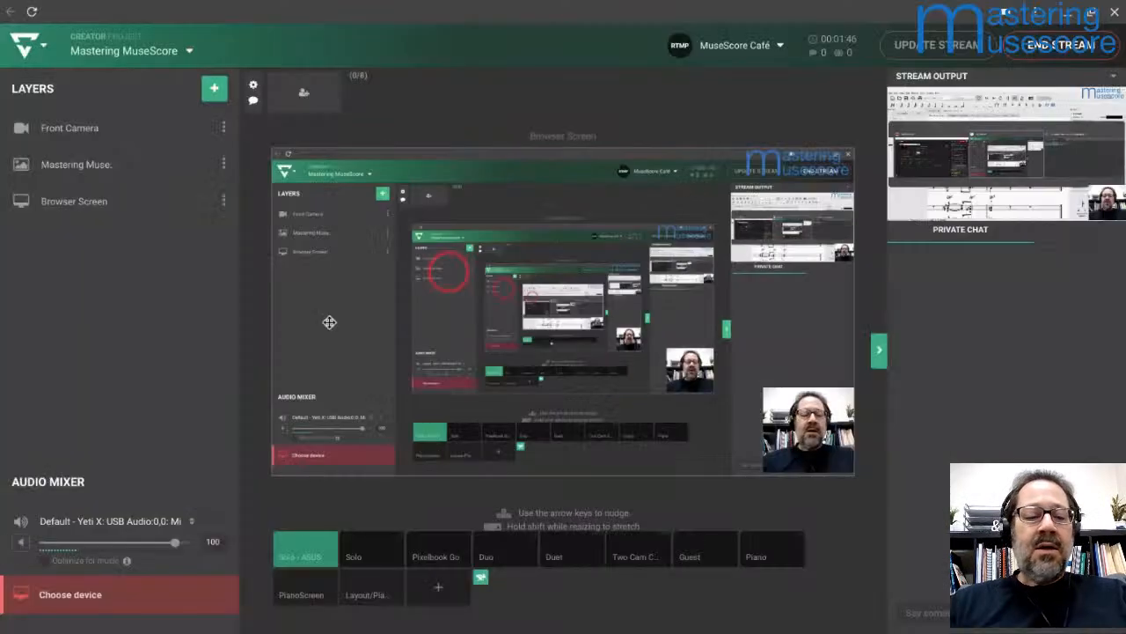
left_click(69, 597)
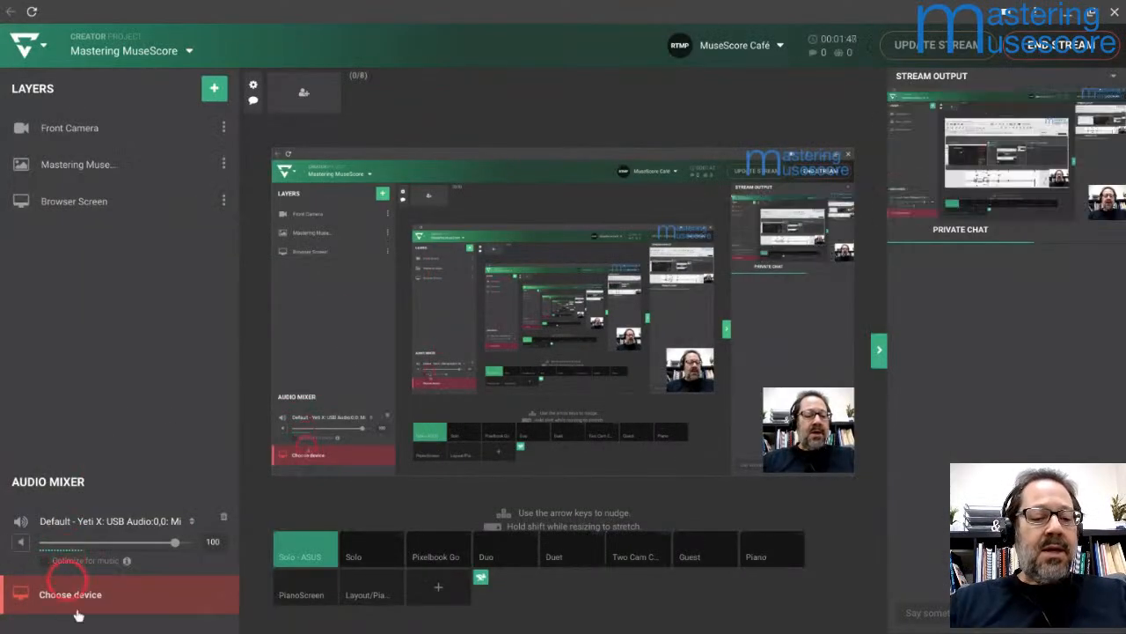
left_click(64, 601)
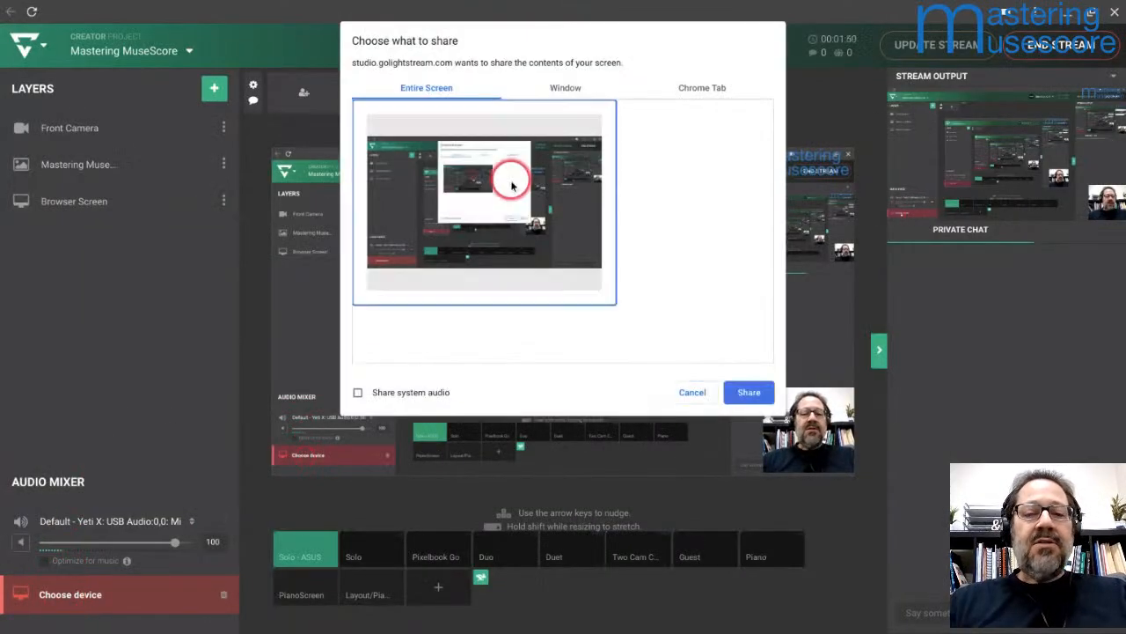
left_click(358, 393)
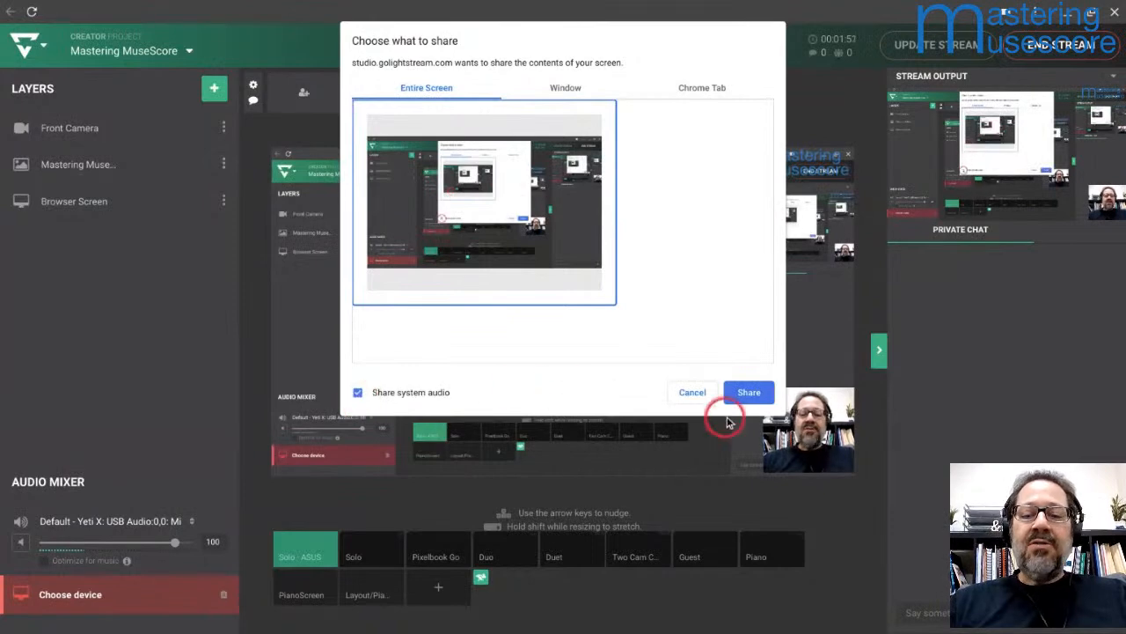
left_click(749, 393)
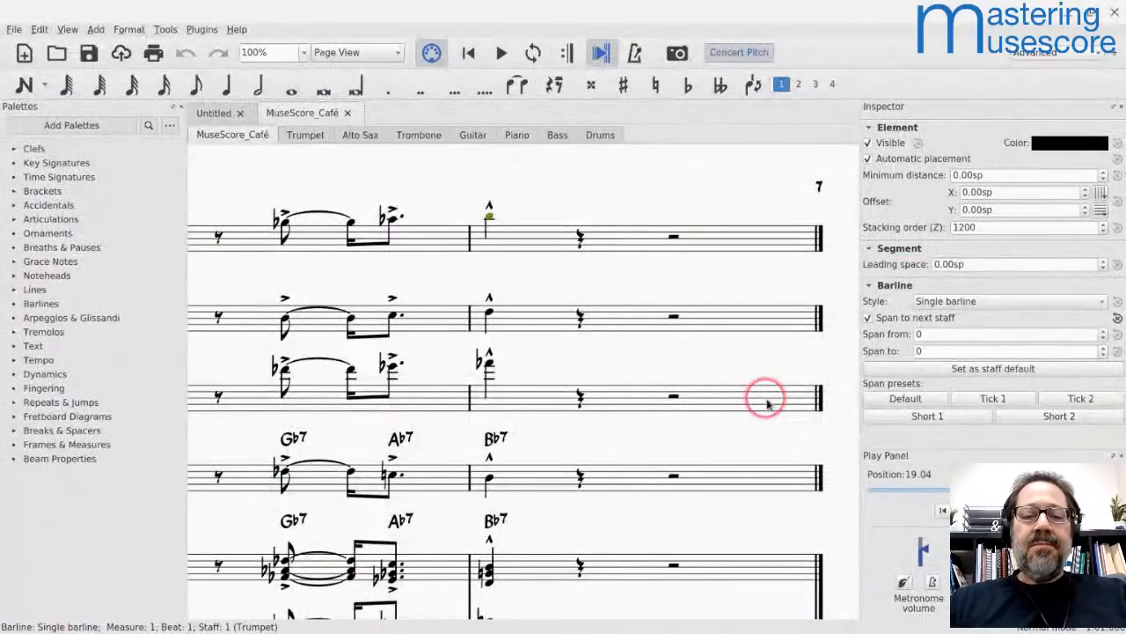
Step: Switch to MuseScore and play the MuseScore Café theme score from the beginning
key("space")
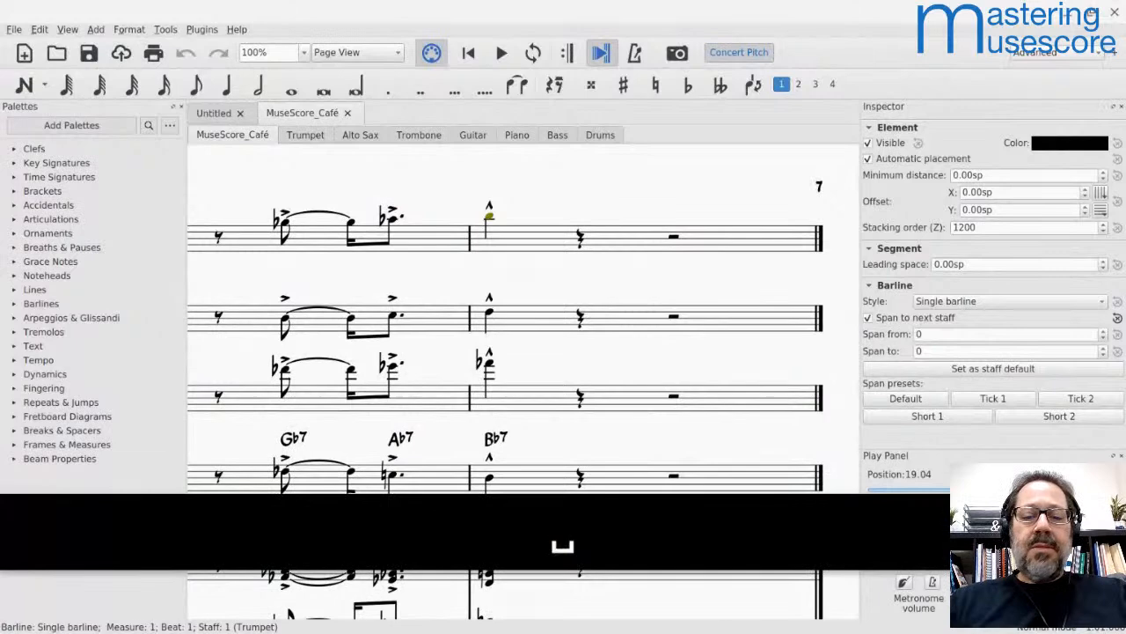
left_click(717, 238)
key("ctrl+Home")
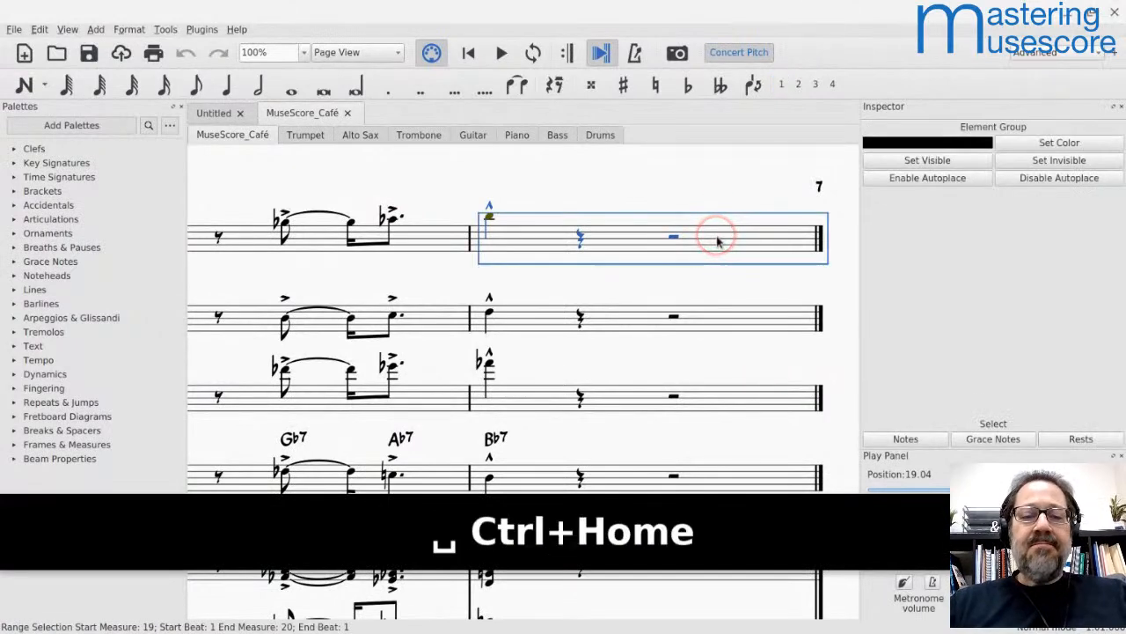
key("ctrl+Home")
key("space")
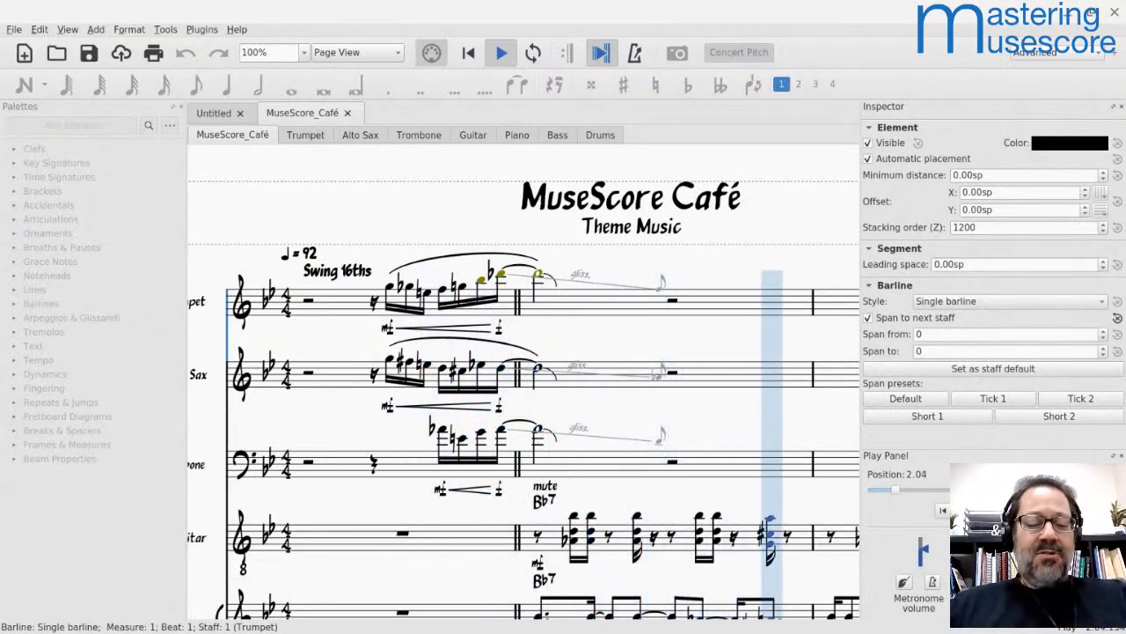
Step: Check the Screenshare audio in Lightstream during playback, and stop the theme back in MuseScore
key("alt+Tab")
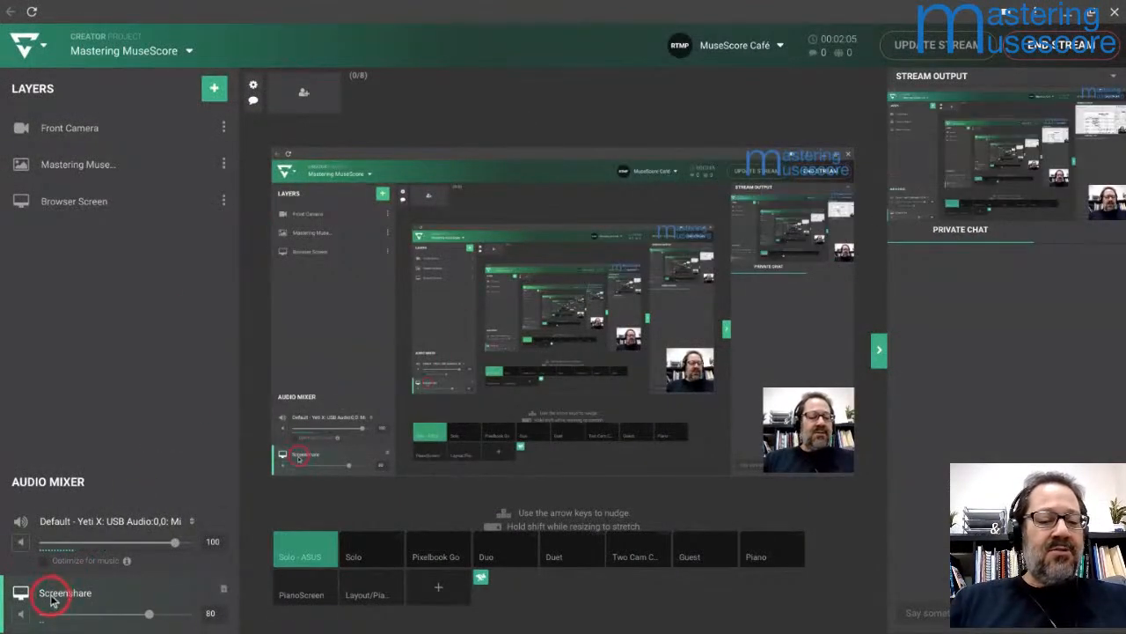
key("alt+Tab")
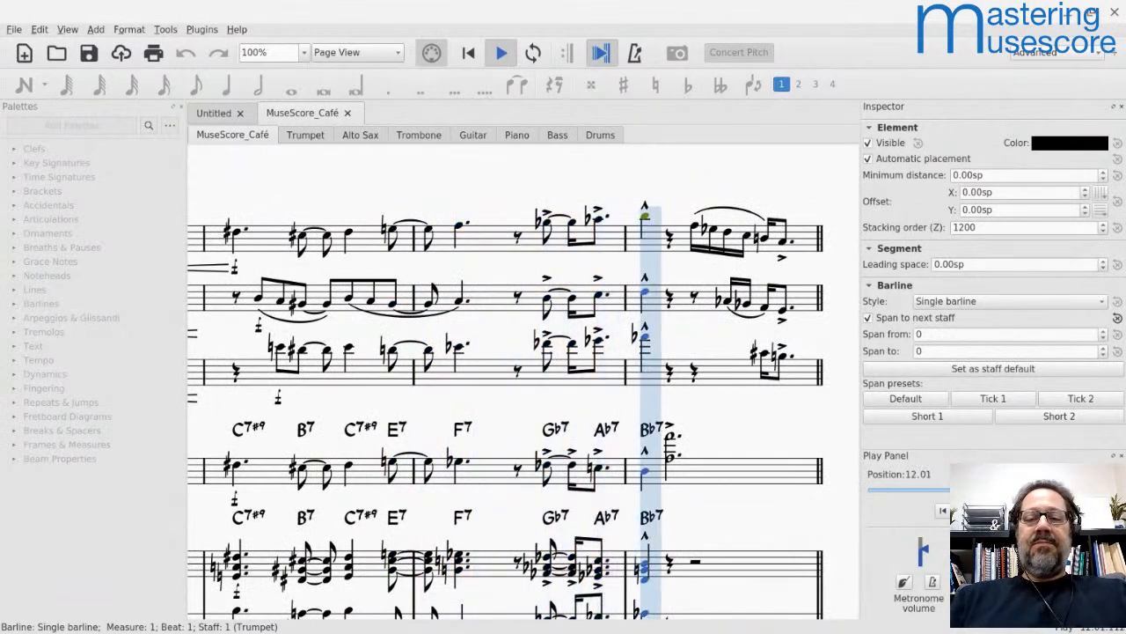
key("space")
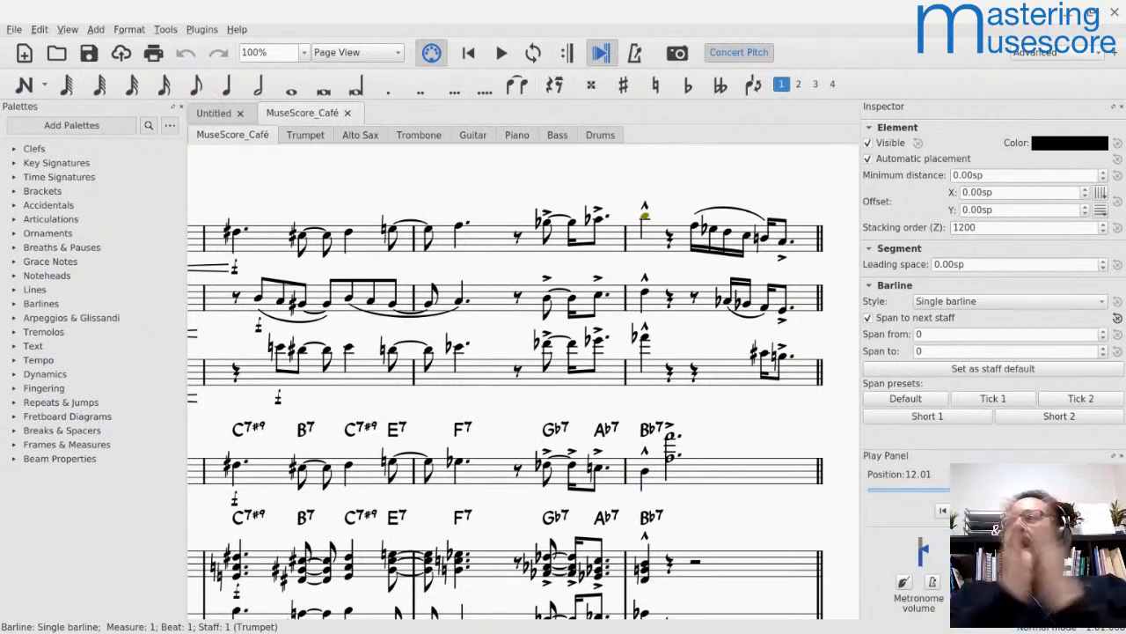
key("alt+Tab")
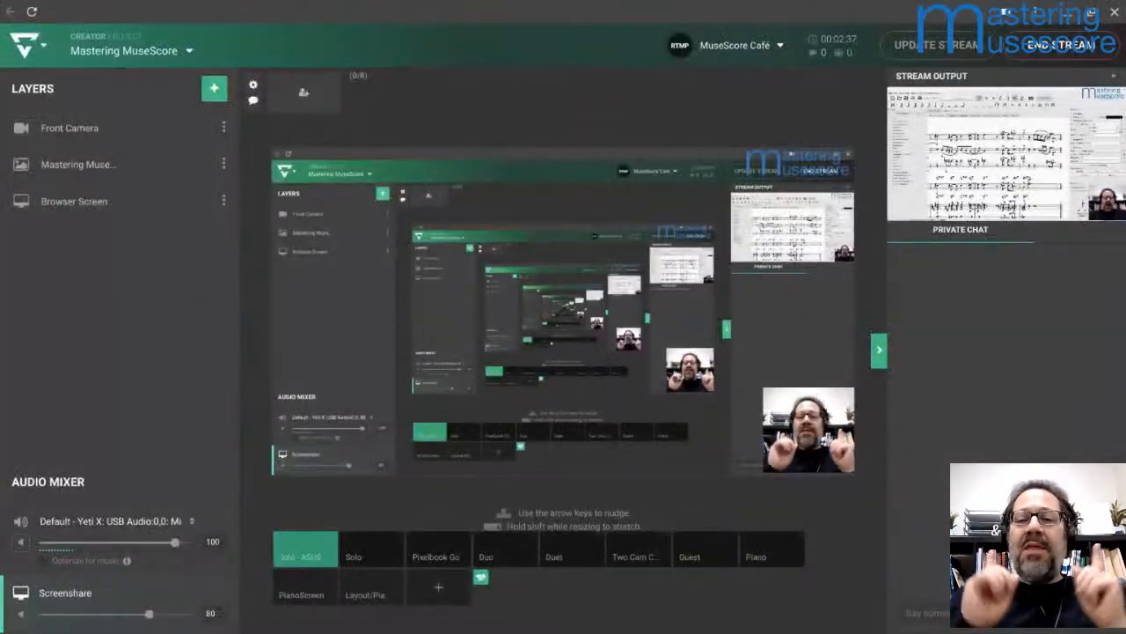
key("alt+Tab")
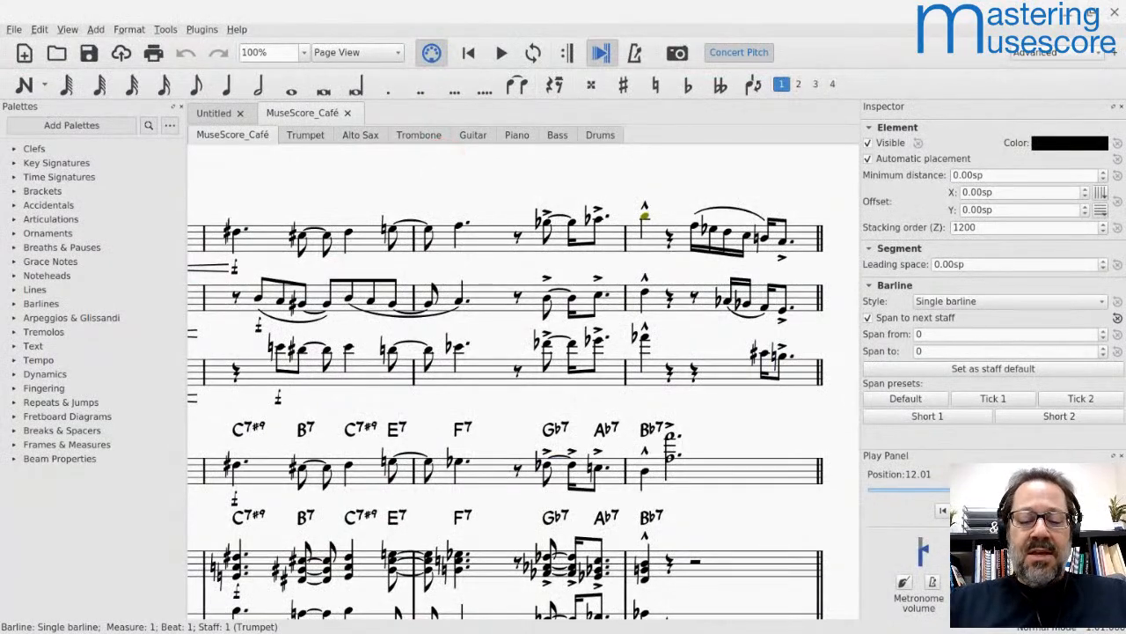
key("alt+Tab")
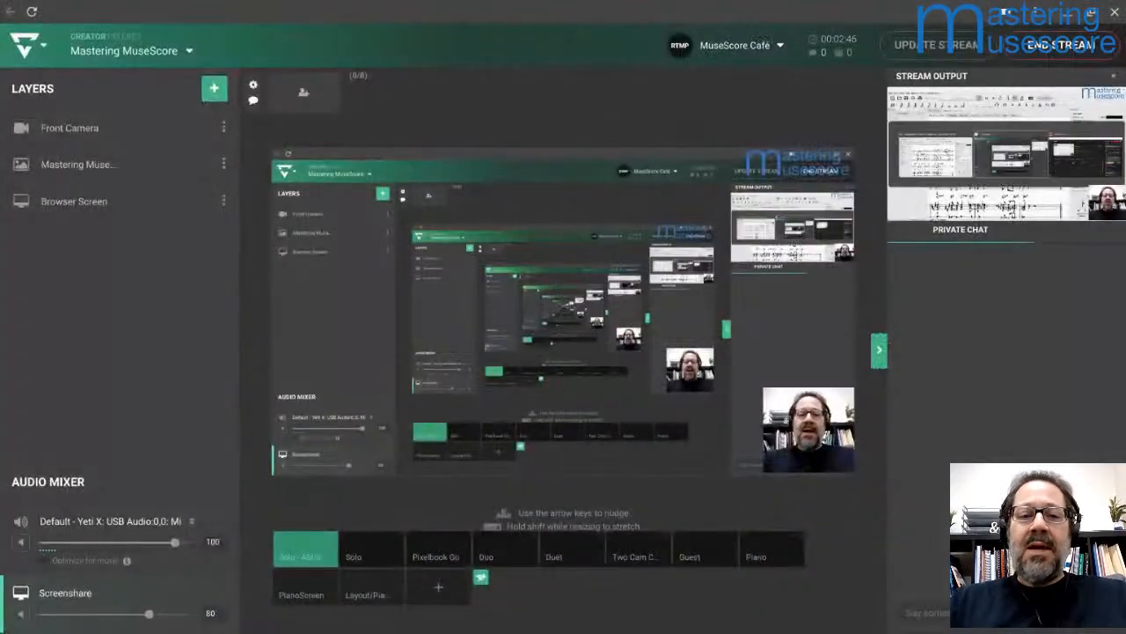
Step: Switch to the browser, open school.masteringmusescore.com and go to the Mastering MuseScore Community home page
key("alt+Tab")
type("sch")
key("Return")
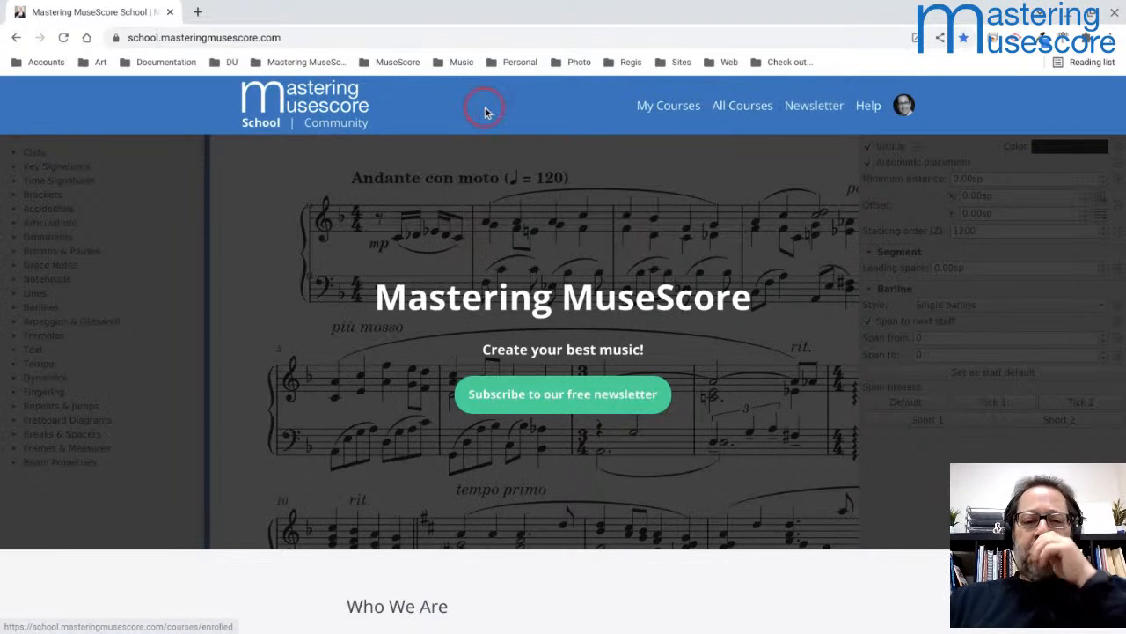
left_click(335, 129)
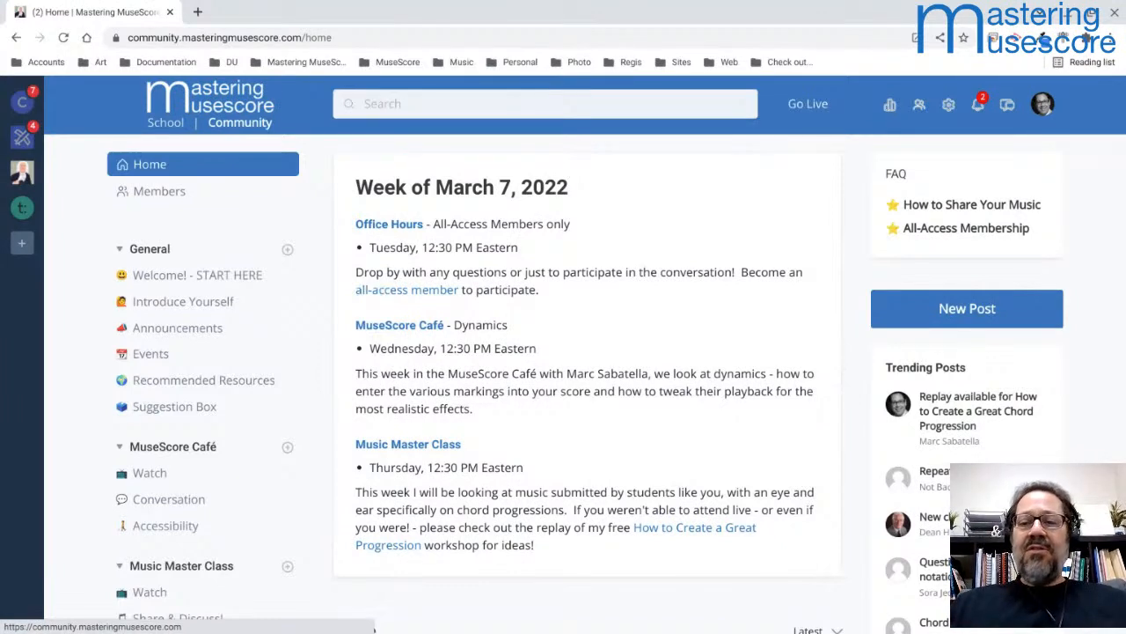
left_click(243, 123)
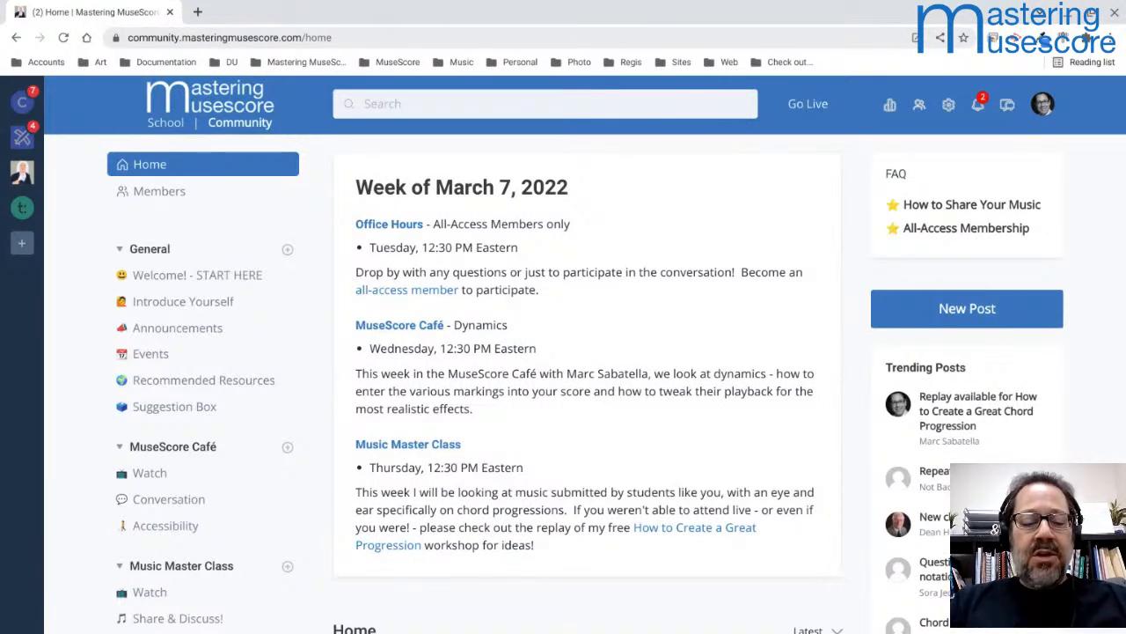
Step: Switch back to MuseScore, bring up the Untitled score and fit it to the page width
key("alt+Tab")
key("alt+Tab")
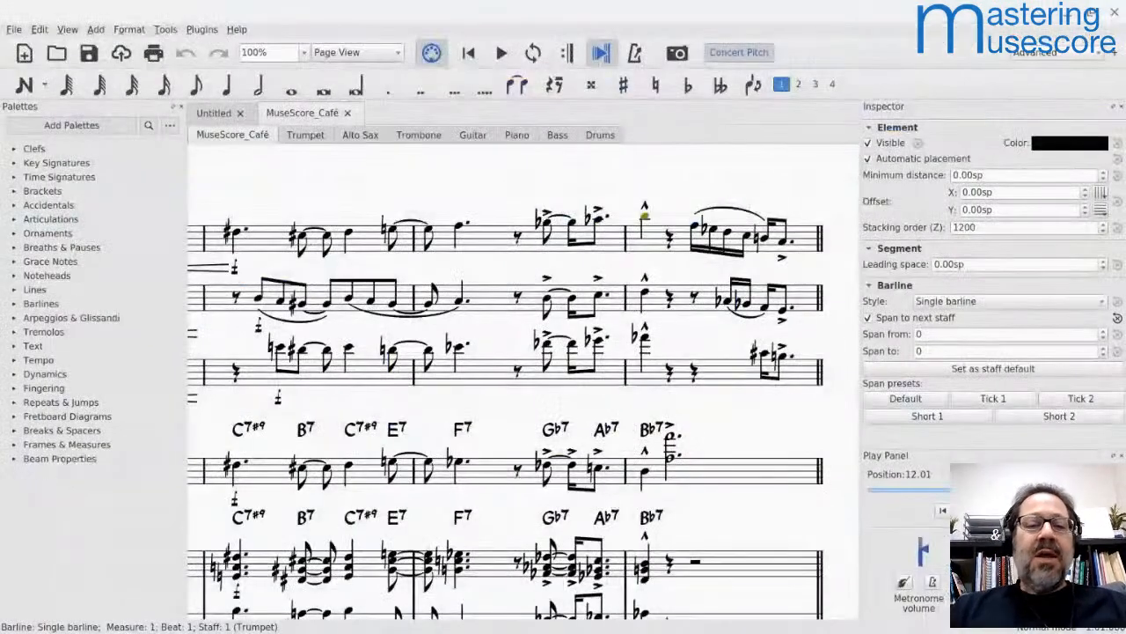
left_click(211, 114)
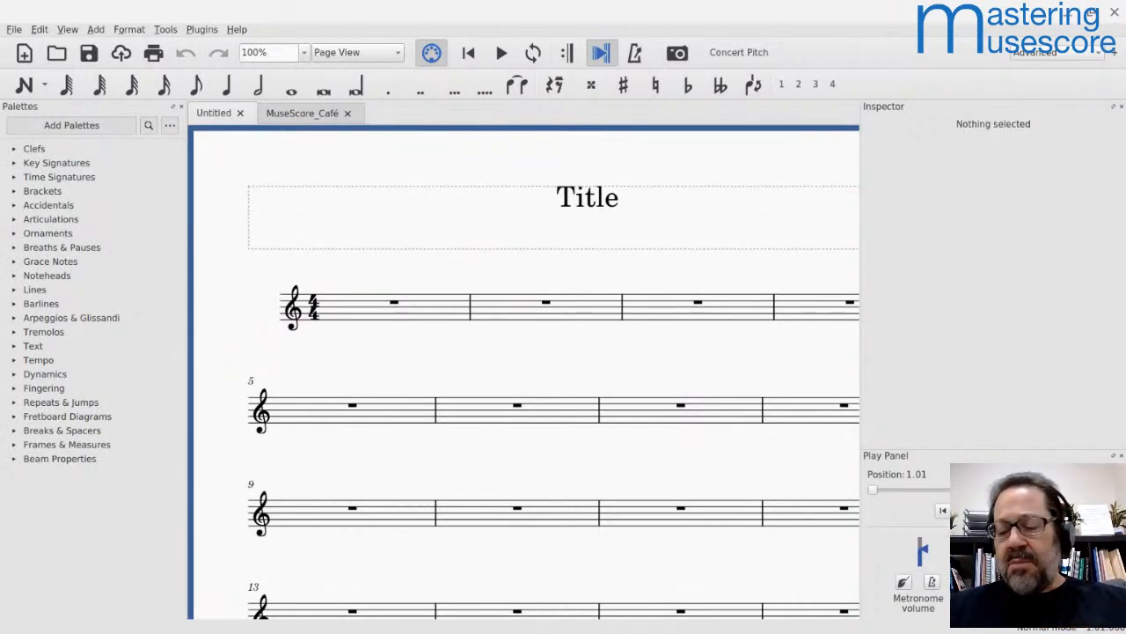
key("ctrl+backslash")
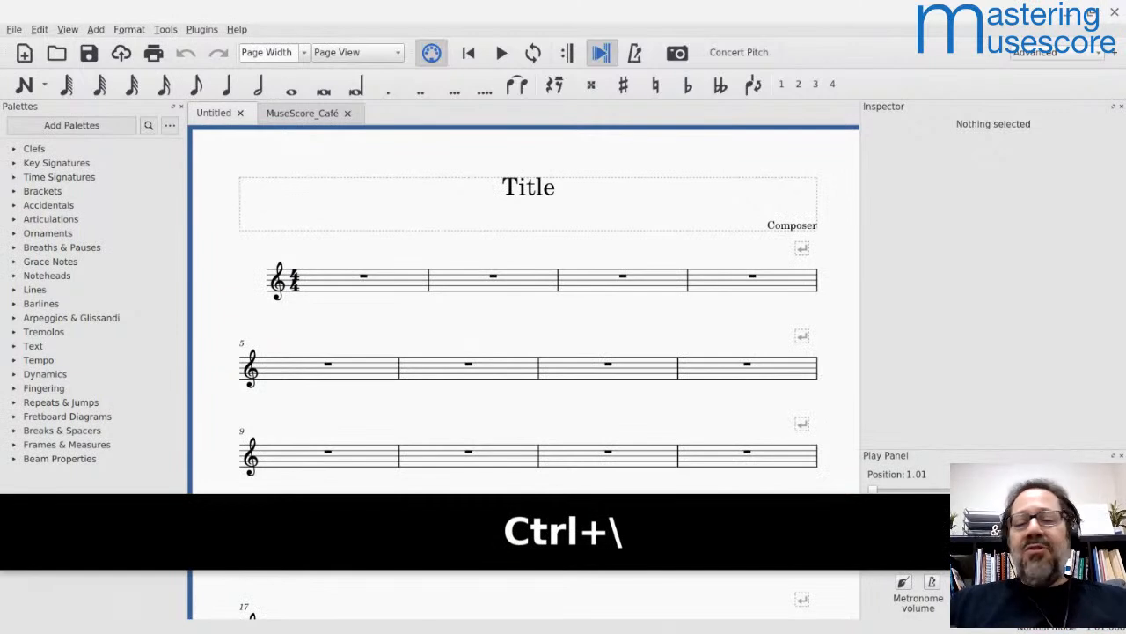
Step: Starting in measure 1, enter quarter notes E D C D E E and a half note E to fill two measures
left_click(370, 280)
key("n")
key("e")
key("d")
key("c")
key("d")
key("e")
key("e")
key("6")
key("d")
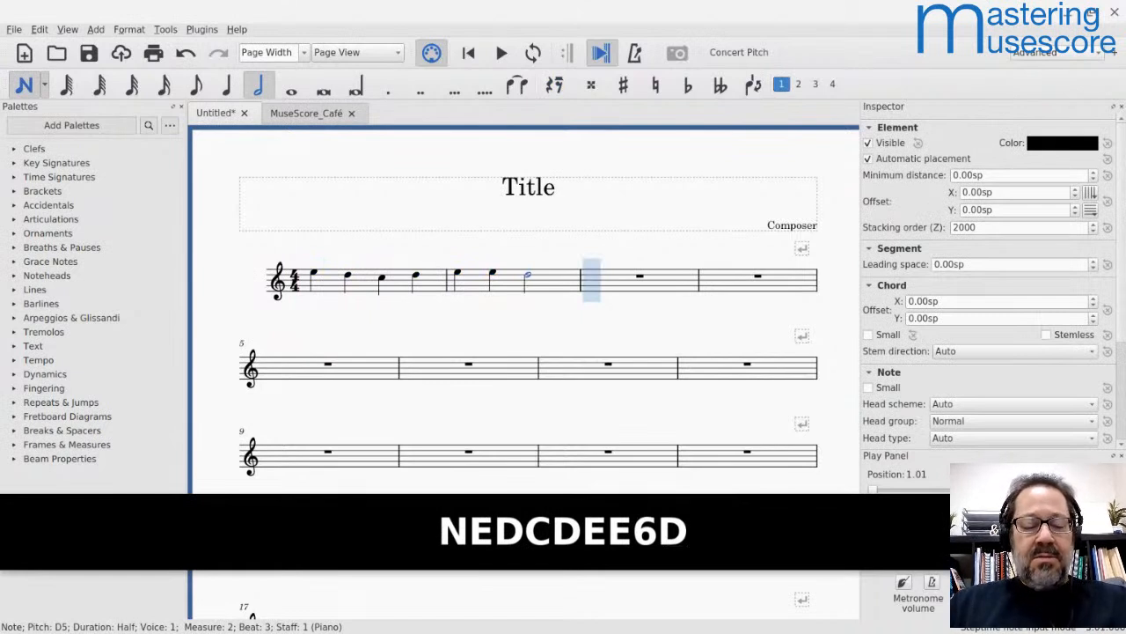
key("Up")
key("Up")
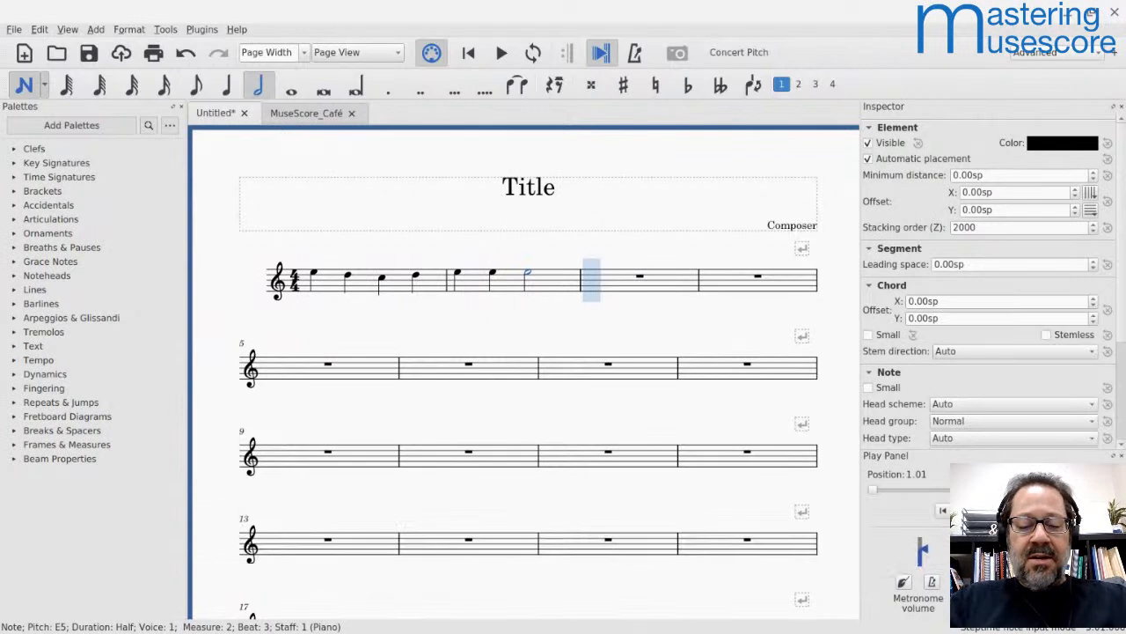
Step: Fill measure 3 with quarter notes D D and half note D, and measure 4 with quarter notes E G and half note G
key("5")
key("d")
key("d")
key("6")
key("d")
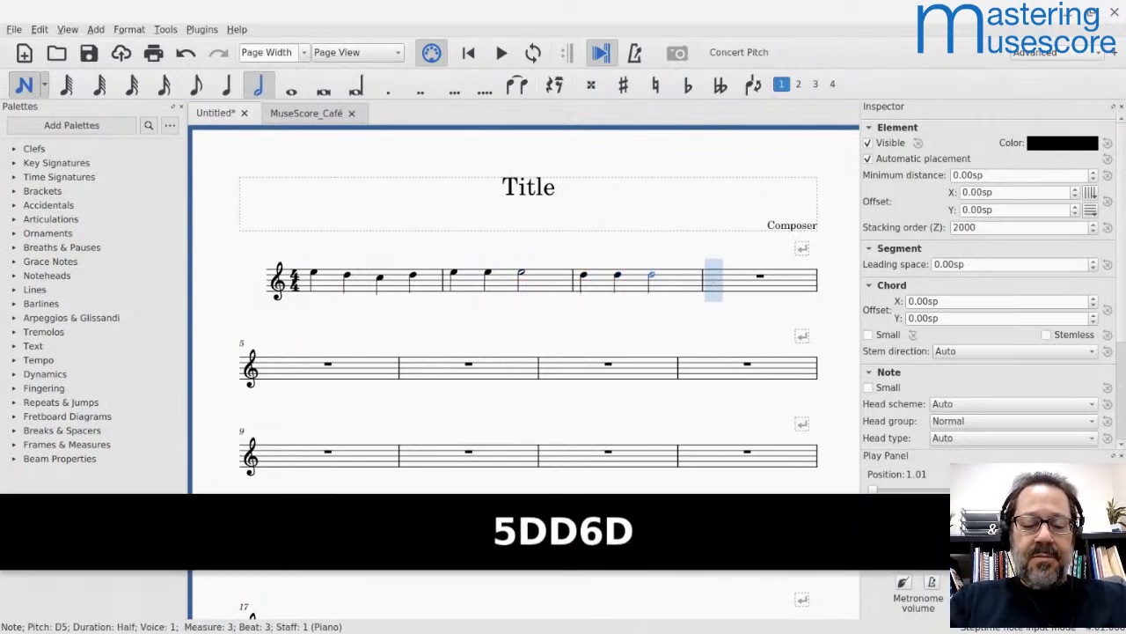
key("5")
key("e")
key("g")
key("6")
key("g")
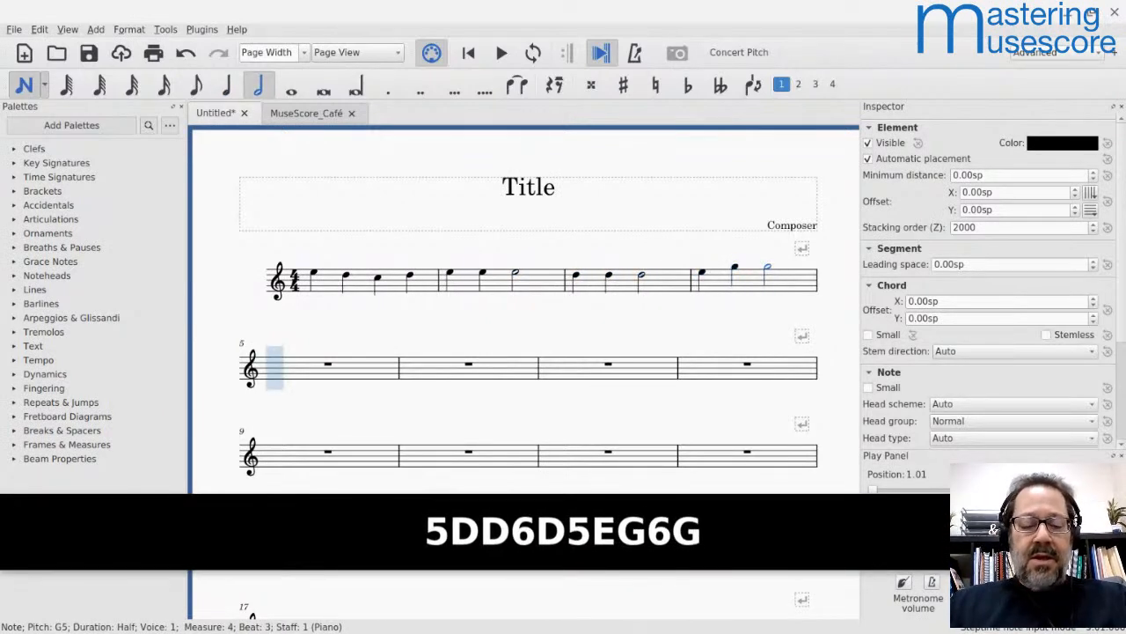
Step: Fill measures 5 to 7 with quarter notes E D C D, E E E E, D D E D, and measure 8 with a whole note C
key("5")
key("e")
key("d")
key("c")
key("d")
key("e")
key("e")
key("e")
key("e")
key("d")
key("d")
key("e")
key("d")
key("7")
key("c")
key("Escape")
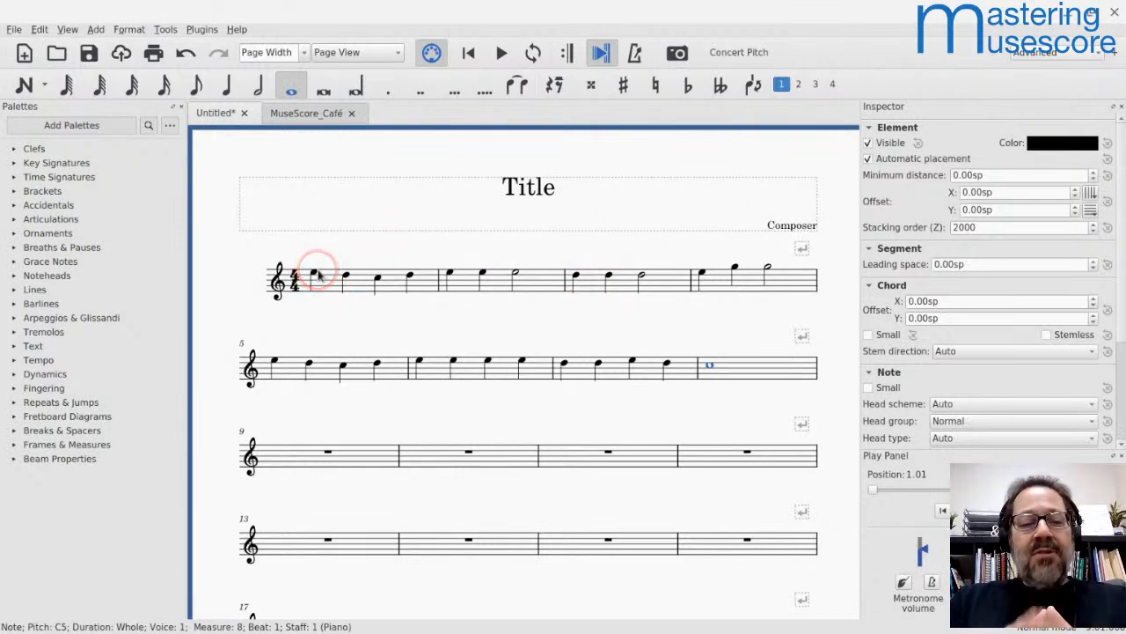
Step: Expand the Dynamics palette and add mf at the first note of measure 1 and p at the first note of measure 3
left_click(14, 374)
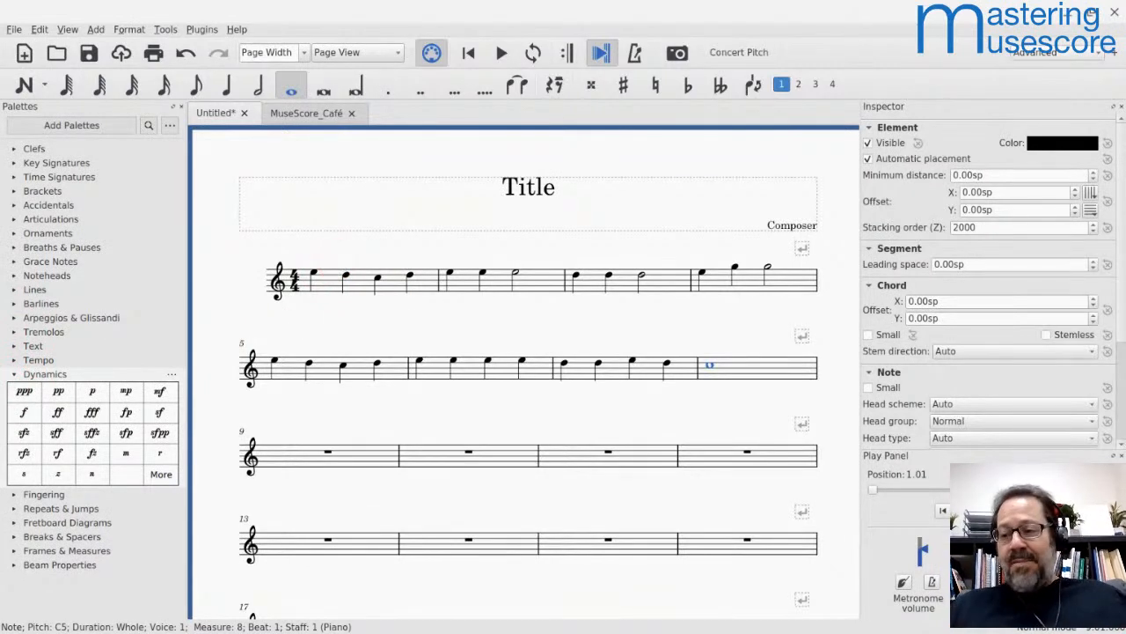
left_click(312, 273)
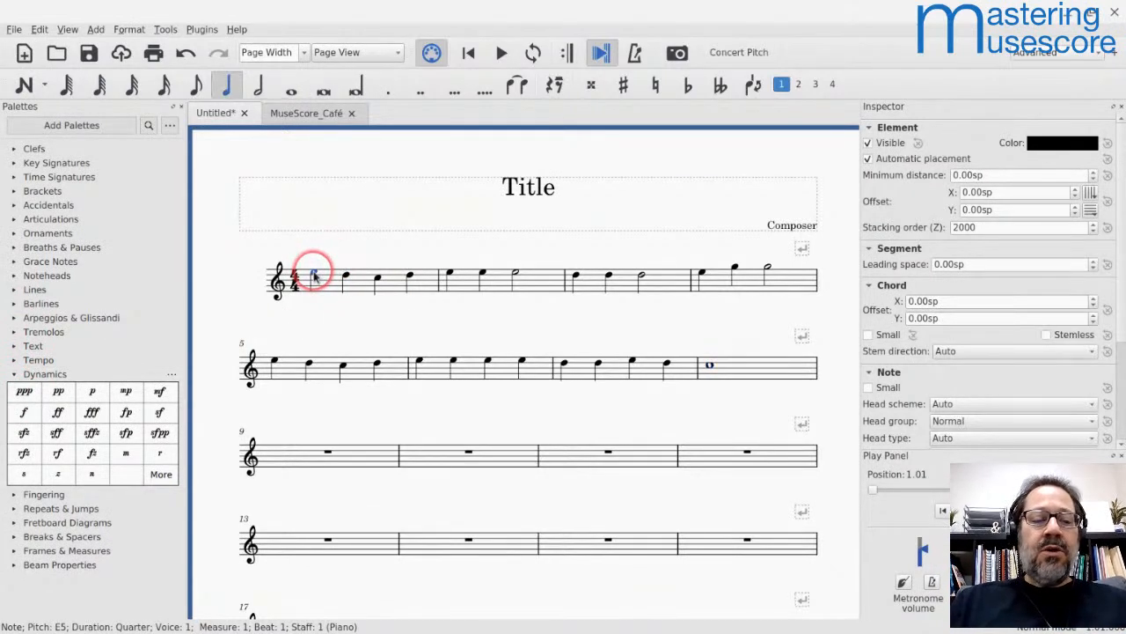
left_click(159, 396)
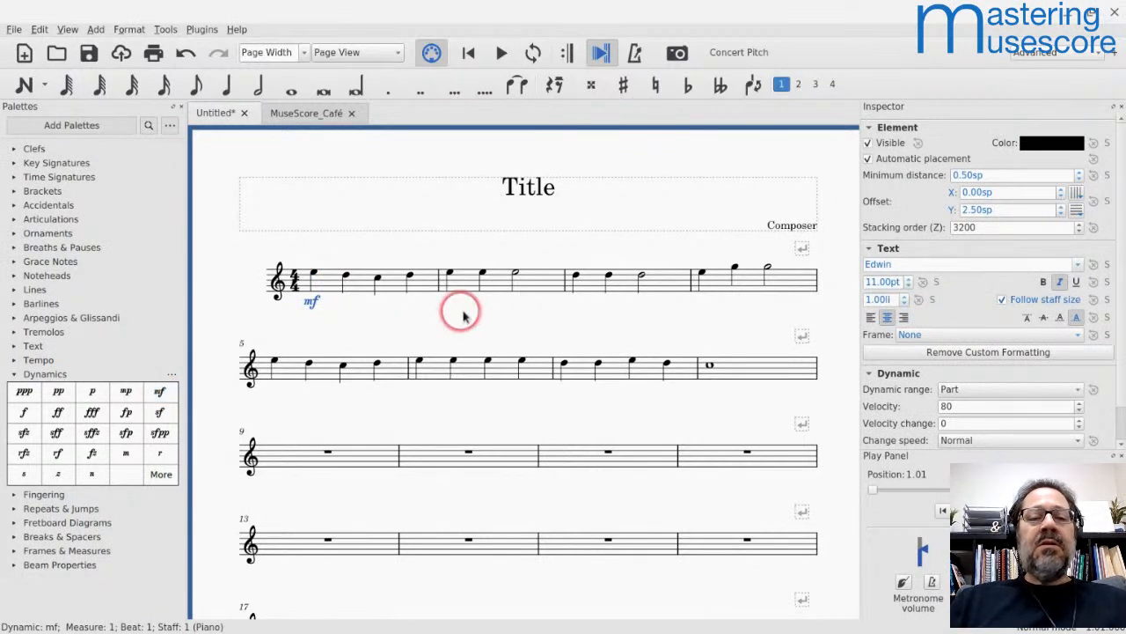
left_click(577, 278)
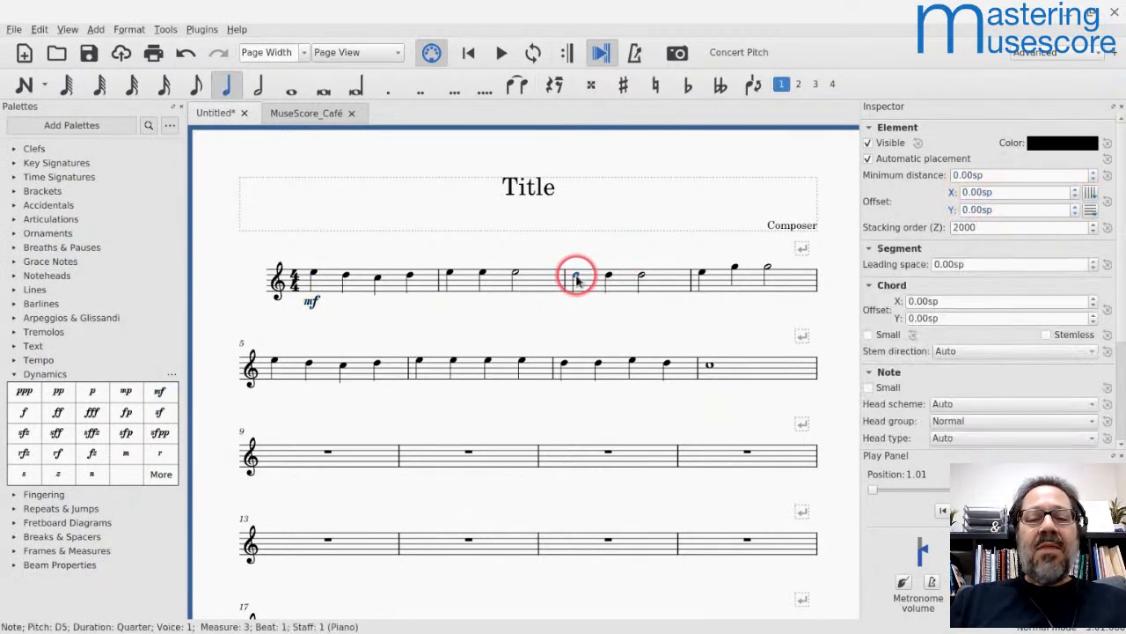
left_click(92, 395)
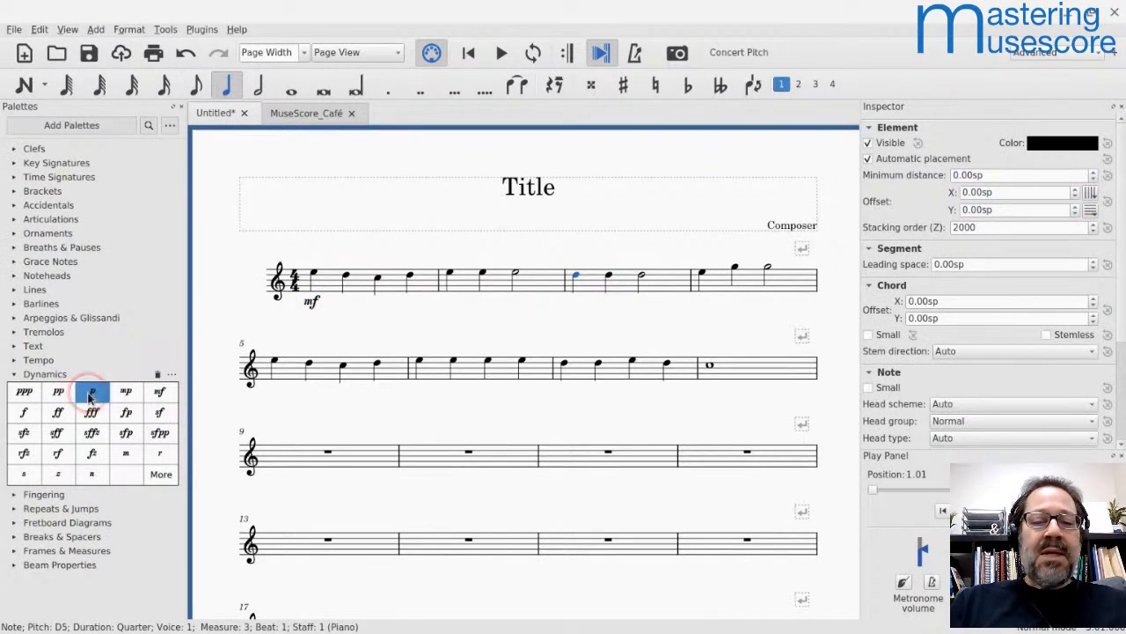
Step: Add mf at the first note of measure 4 and f at the first note of measure 5
left_click(702, 274)
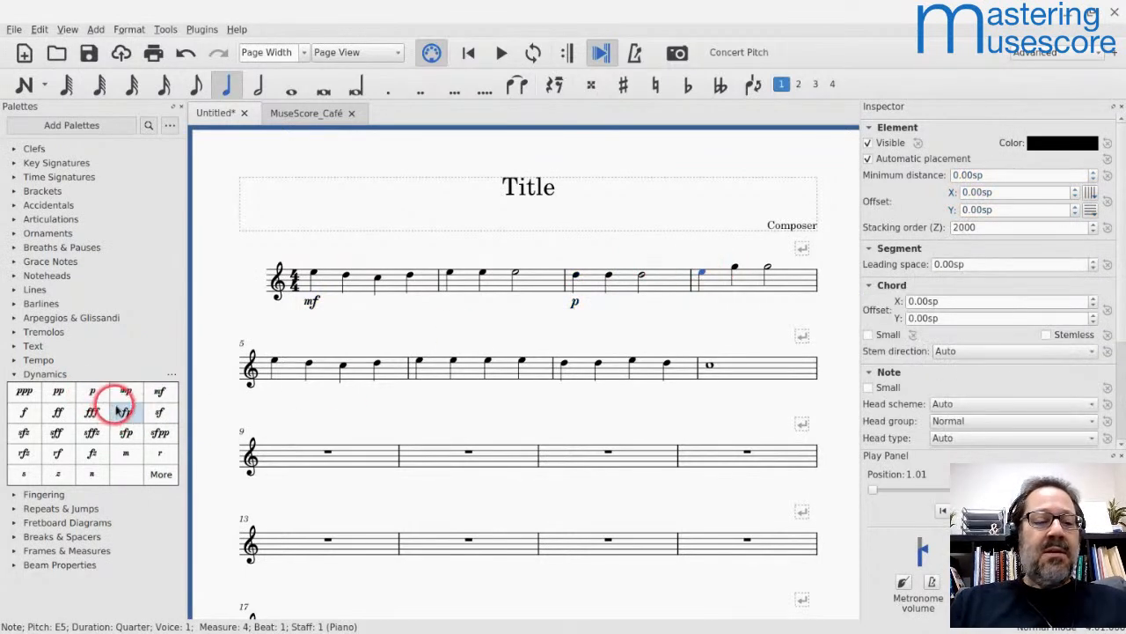
left_click(159, 391)
left_click(278, 363)
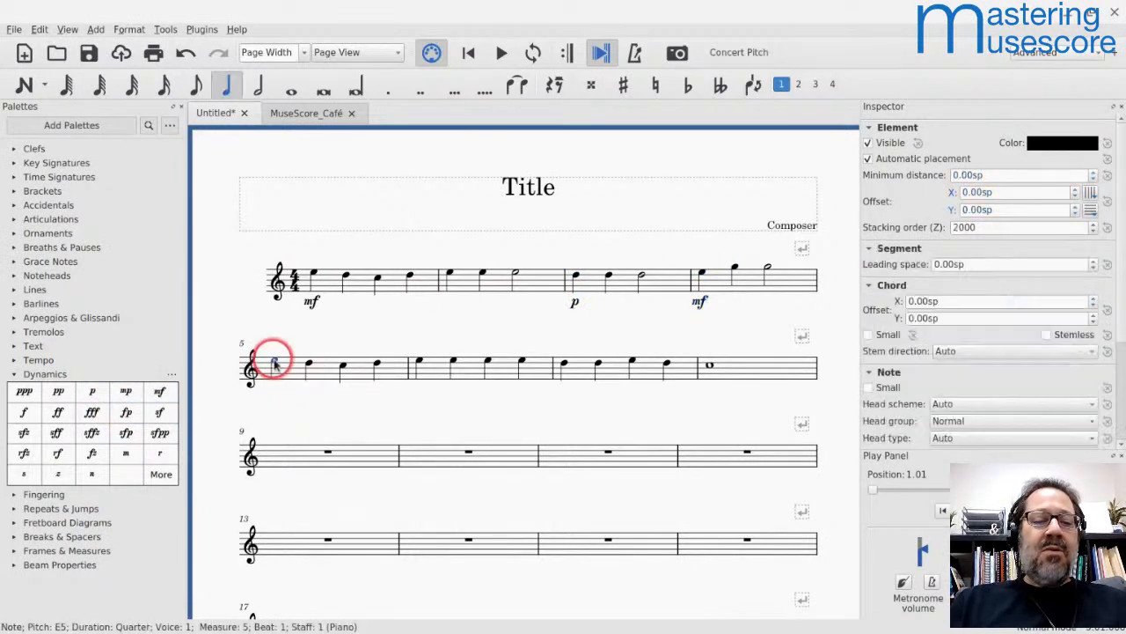
left_click(24, 412)
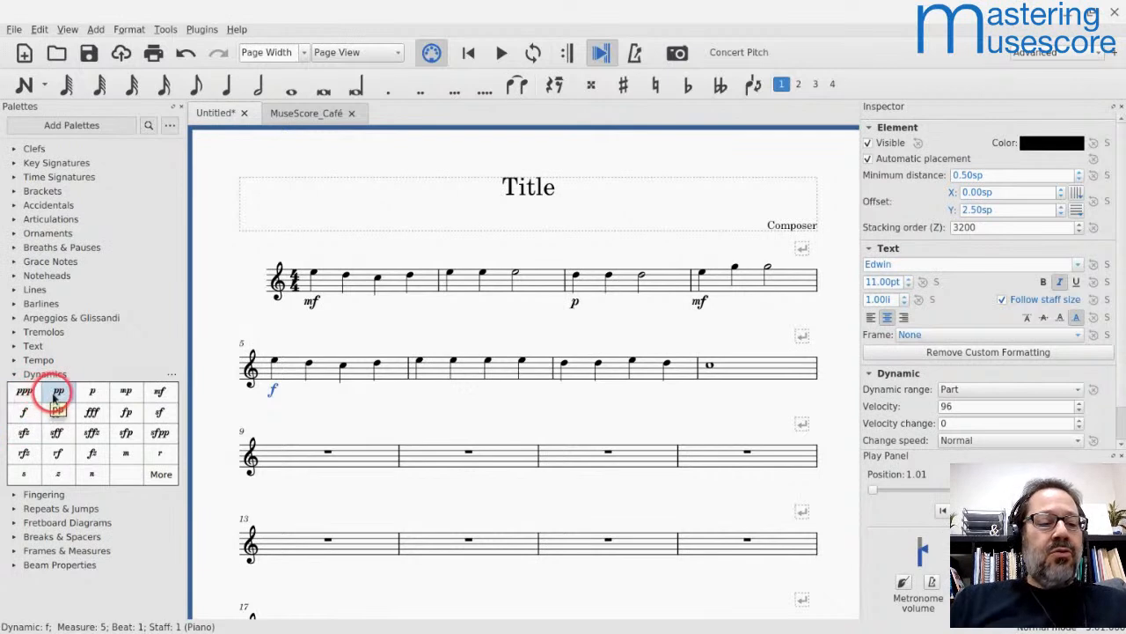
Step: Place a p dynamic directly onto the first note of measure 6 and a pp onto its second note
left_click_drag(53, 398, 421, 367)
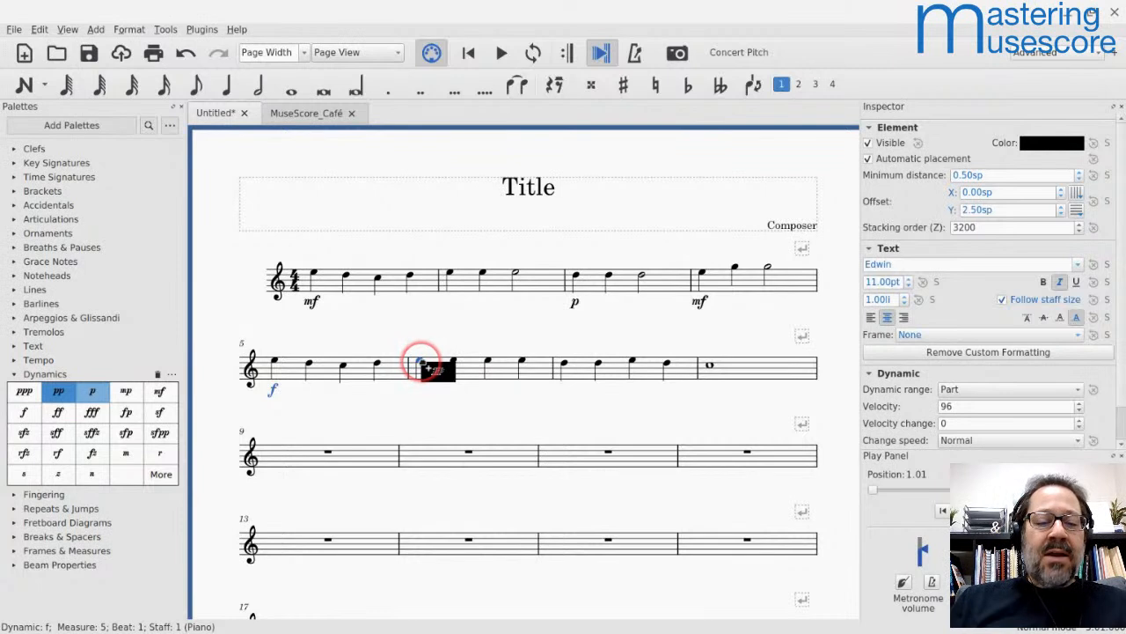
left_click_drag(420, 367, 422, 385)
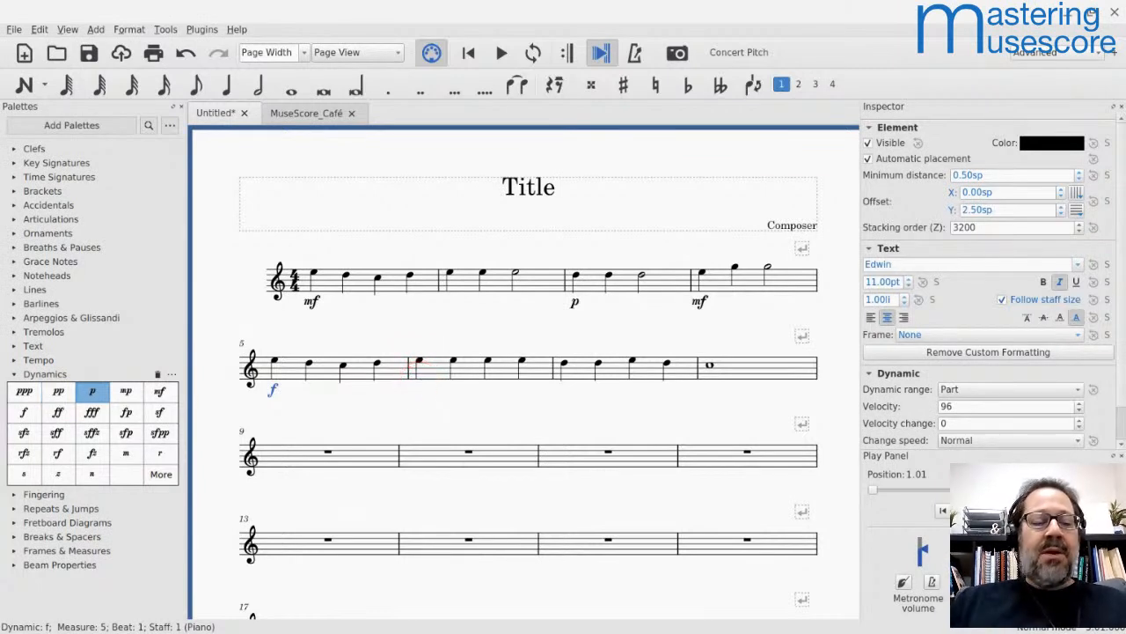
left_click_drag(97, 393, 431, 361)
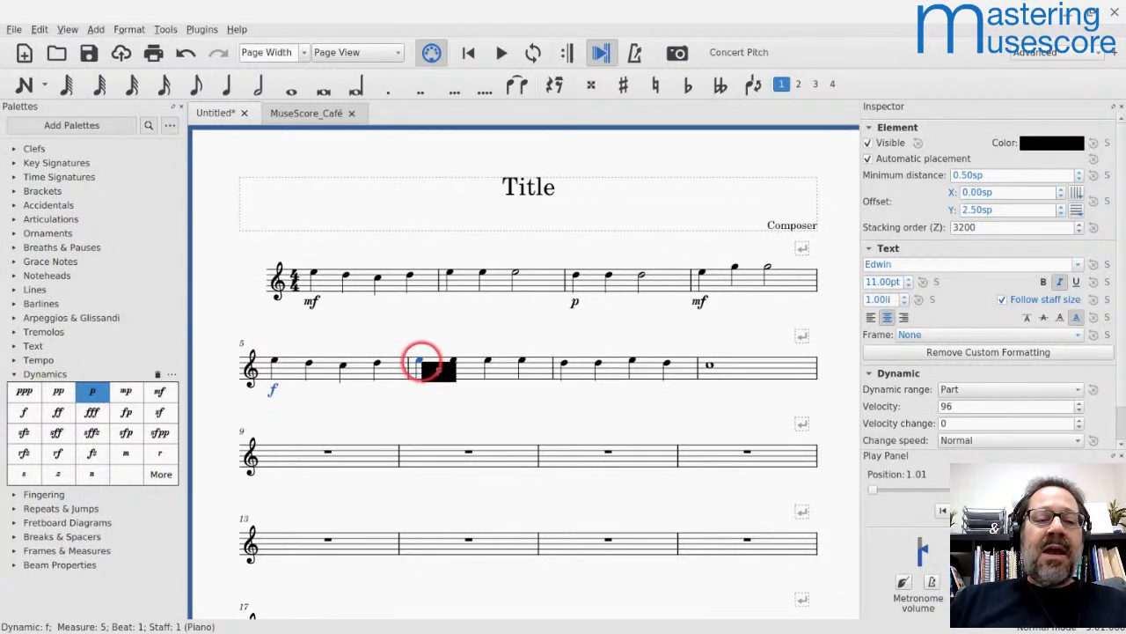
mouse_move(422, 365)
left_mouse_down()
mouse_move(403, 395)
mouse_move(382, 390)
mouse_move(424, 374)
left_mouse_up()
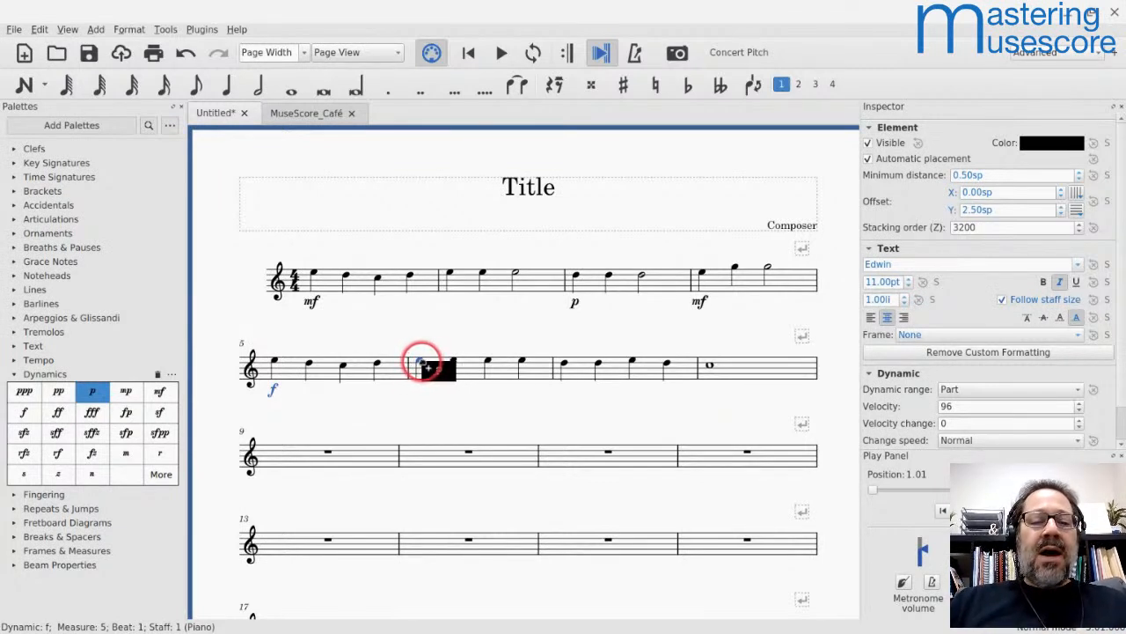
left_click_drag(423, 365, 422, 364)
scroll(419, 363, "up", 10)
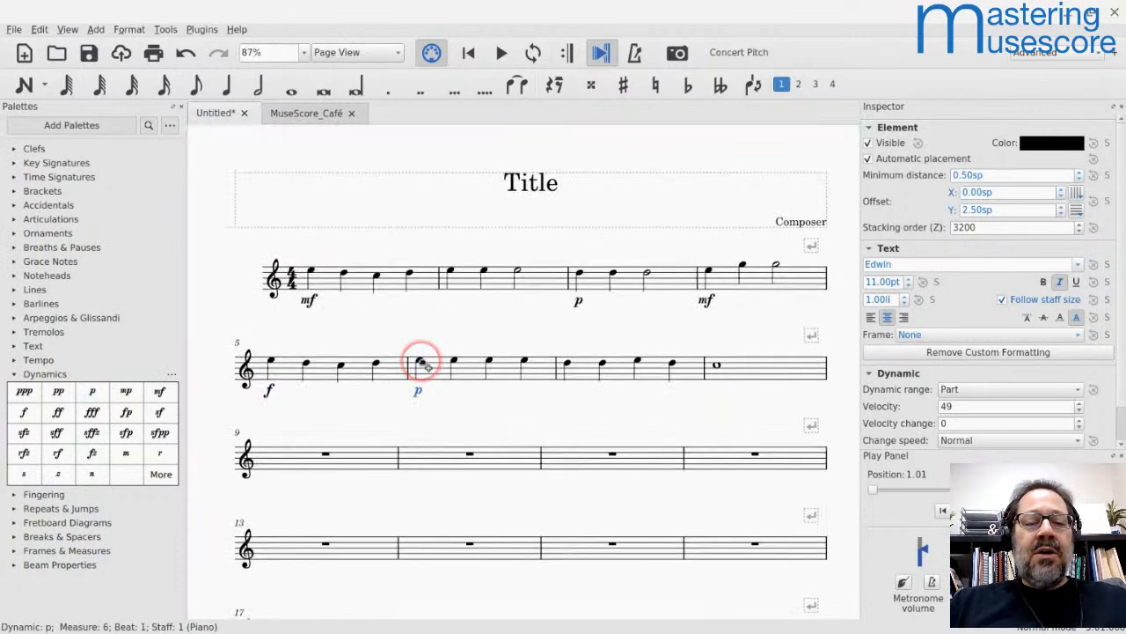
left_click_drag(56, 390, 511, 362)
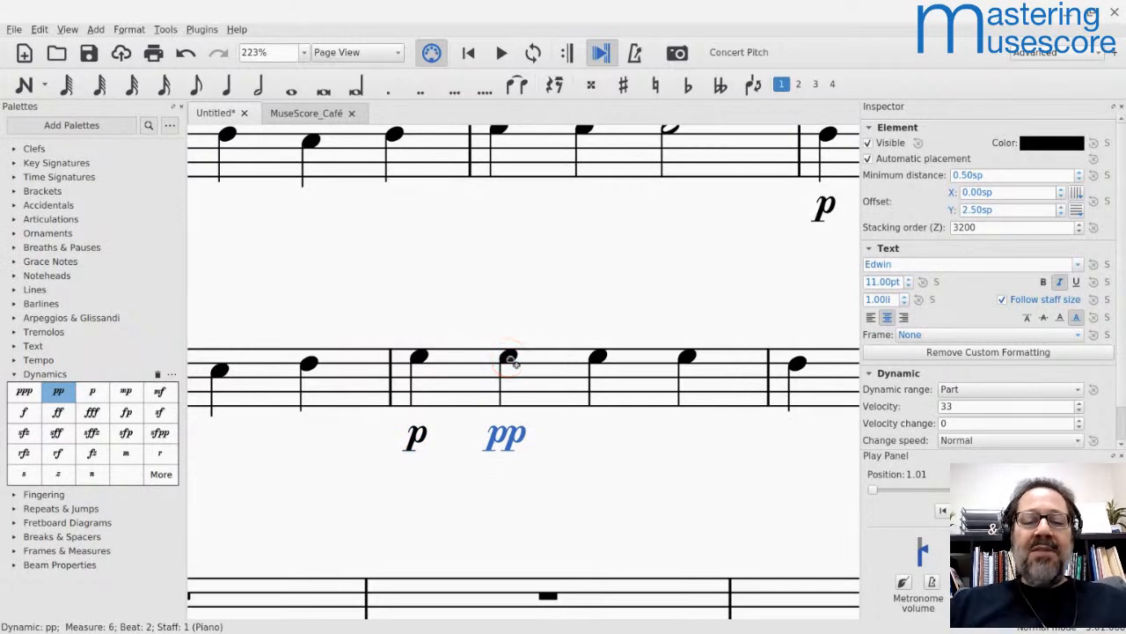
Step: Delete the pp and p dynamics from measure 6
key("BackSpace")
left_click(414, 435)
key("BackSpace")
Step: Play the melody from the first note of measure 1 to hear the dynamics, and stop playback in measure 6
scroll(510, 384, "down", 7)
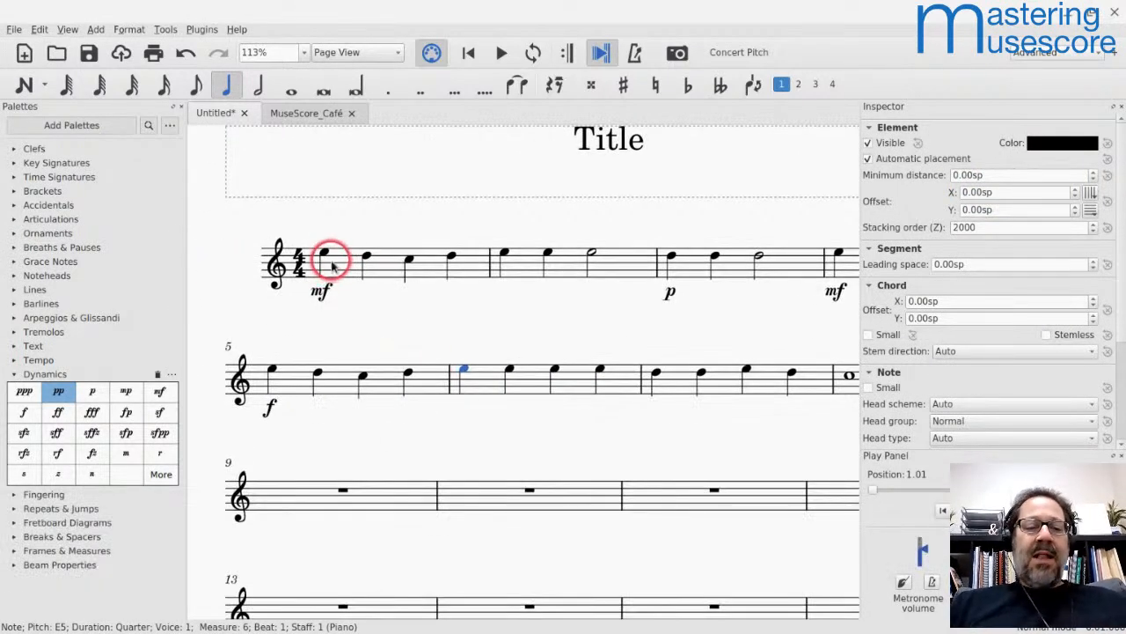
left_click(323, 256)
key("space")
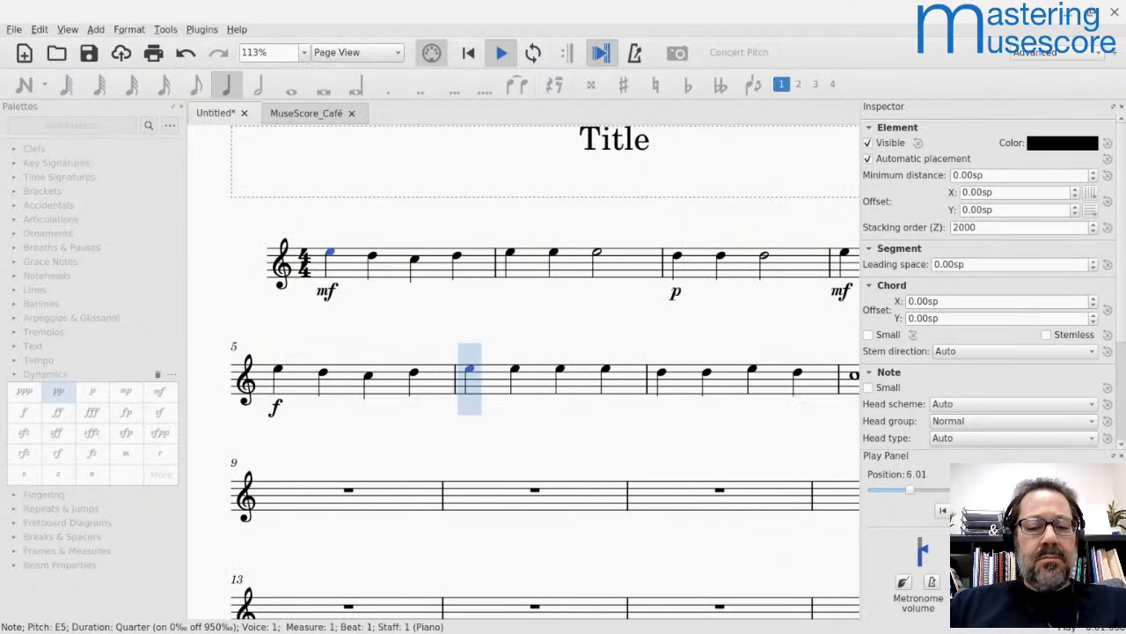
key("space")
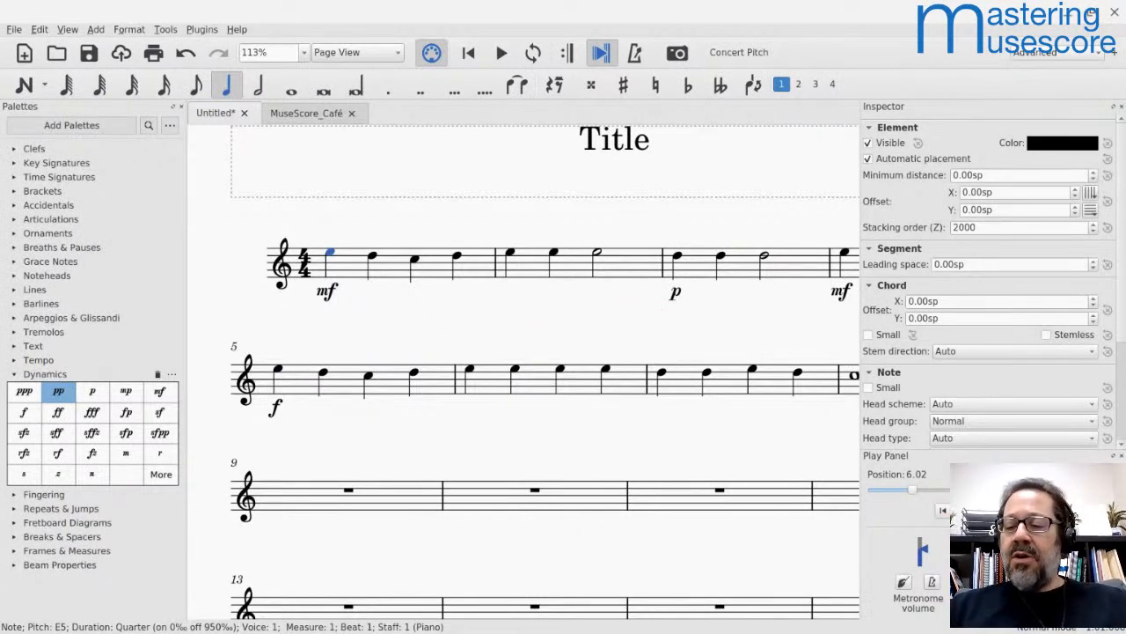
key("Left")
key("shift+Right")
key("3")
key("Return")
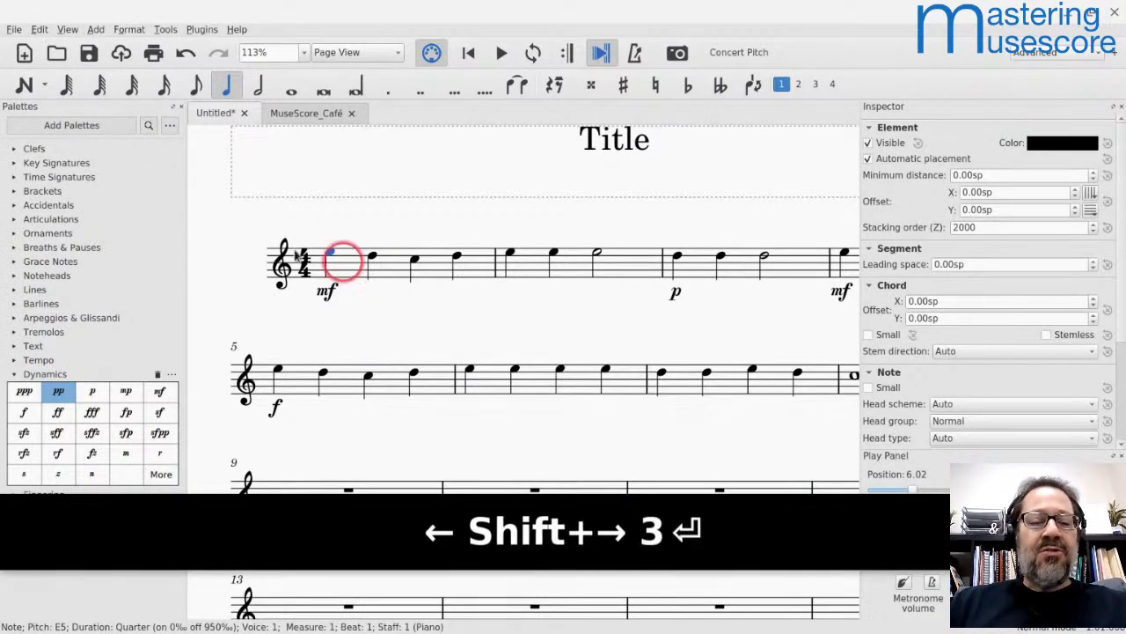
Step: Replay the melody from measure 1 and stop playback in measure 4
key("space")
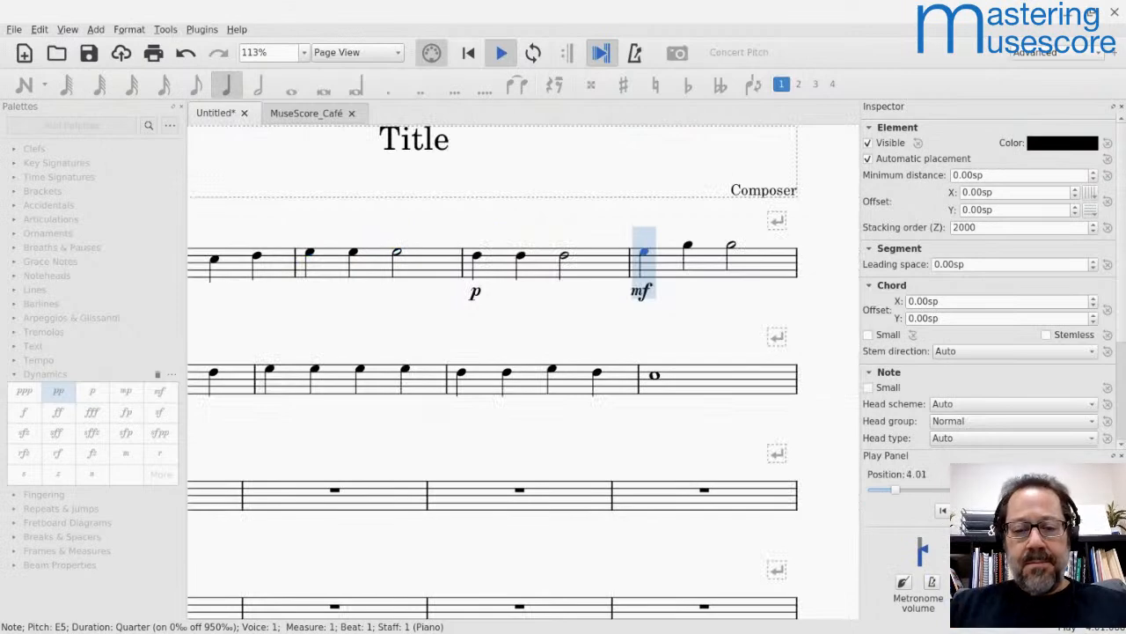
key("space")
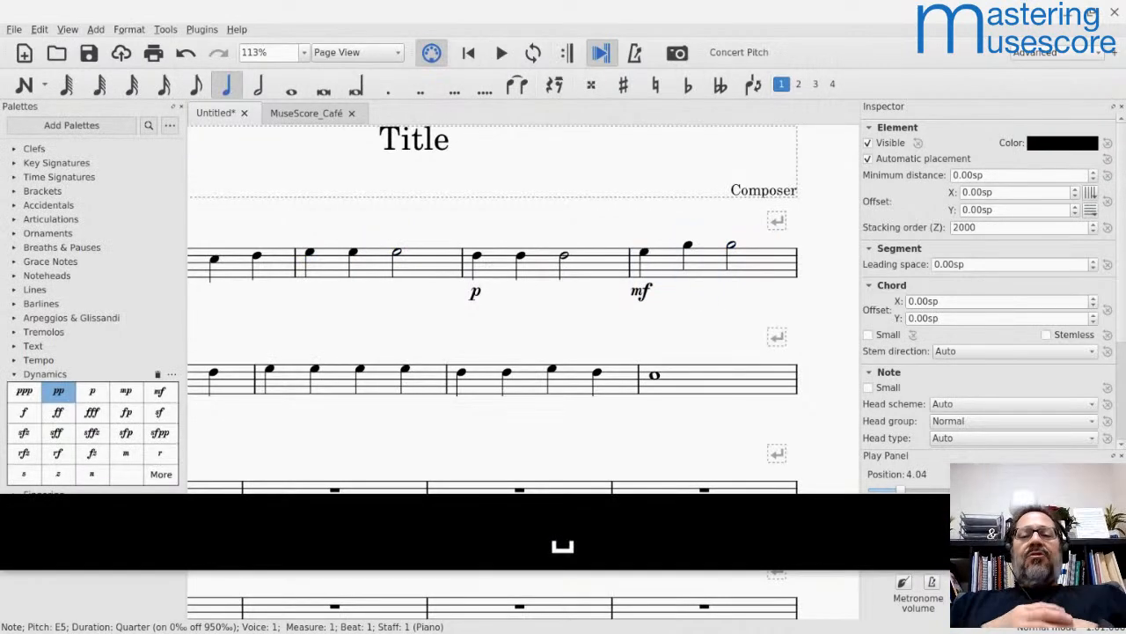
Step: Select the mf in measure 1, examine its Dynamic properties, and check where the Inspector can be shown or hidden
scroll(252, 335, "down", 3)
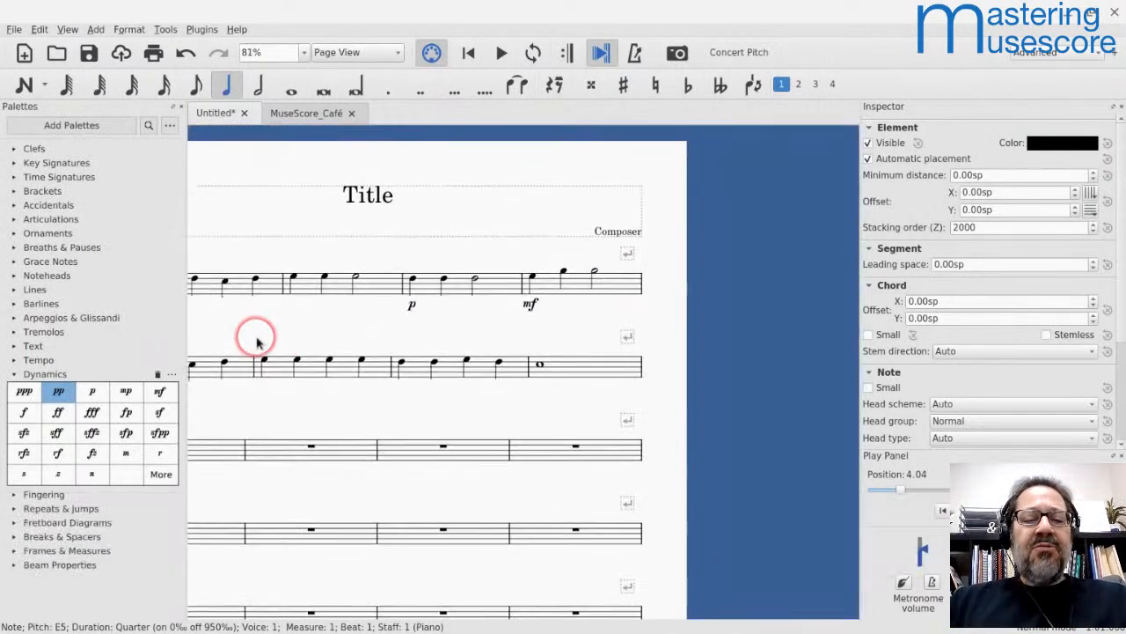
scroll(259, 343, "left", 2)
scroll(258, 343, "right", 1)
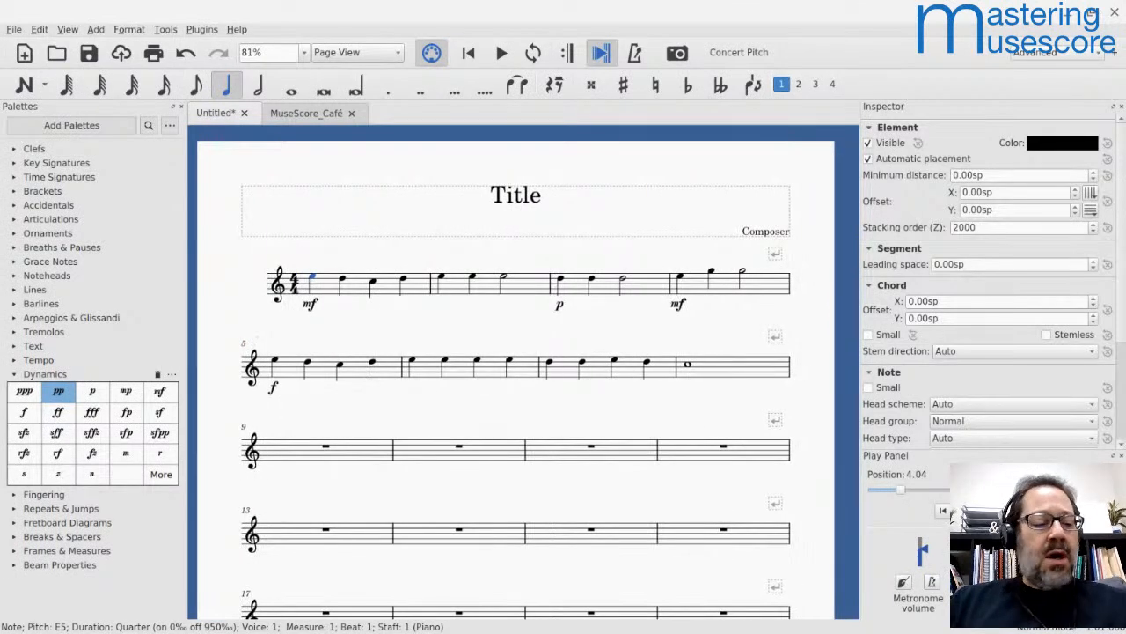
left_click(310, 308)
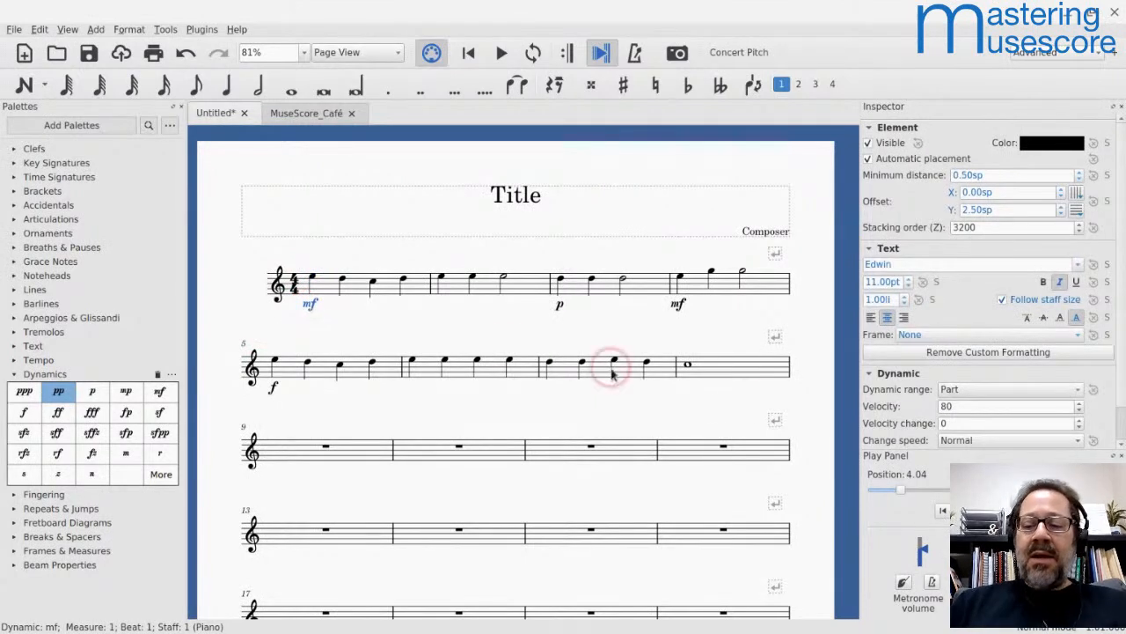
scroll(966, 324, "down", 1)
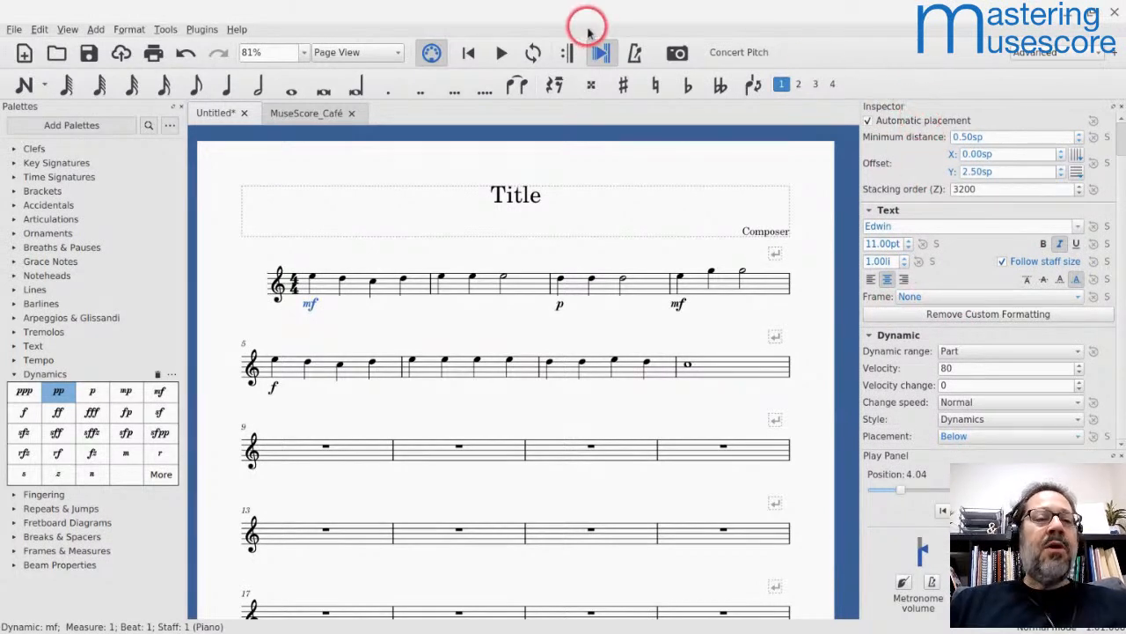
left_click(65, 32)
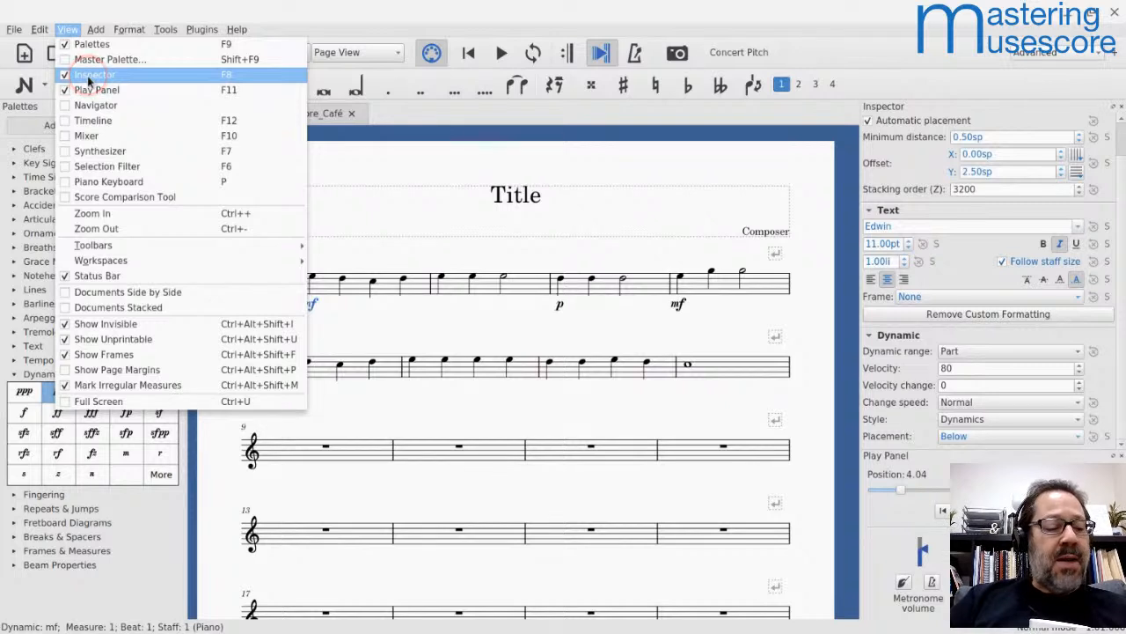
left_click(428, 198)
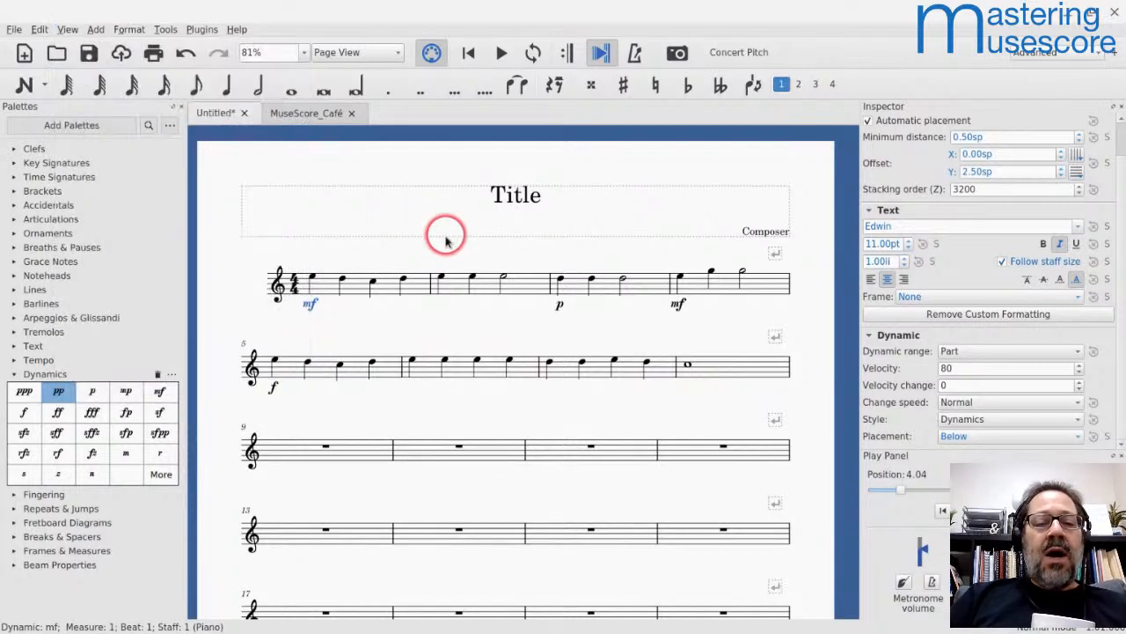
Step: Reselect the mf in measure 1 and examine its Element, Text and Dynamic properties in the Inspector, including the velocity
double_click(312, 306)
left_click(352, 330)
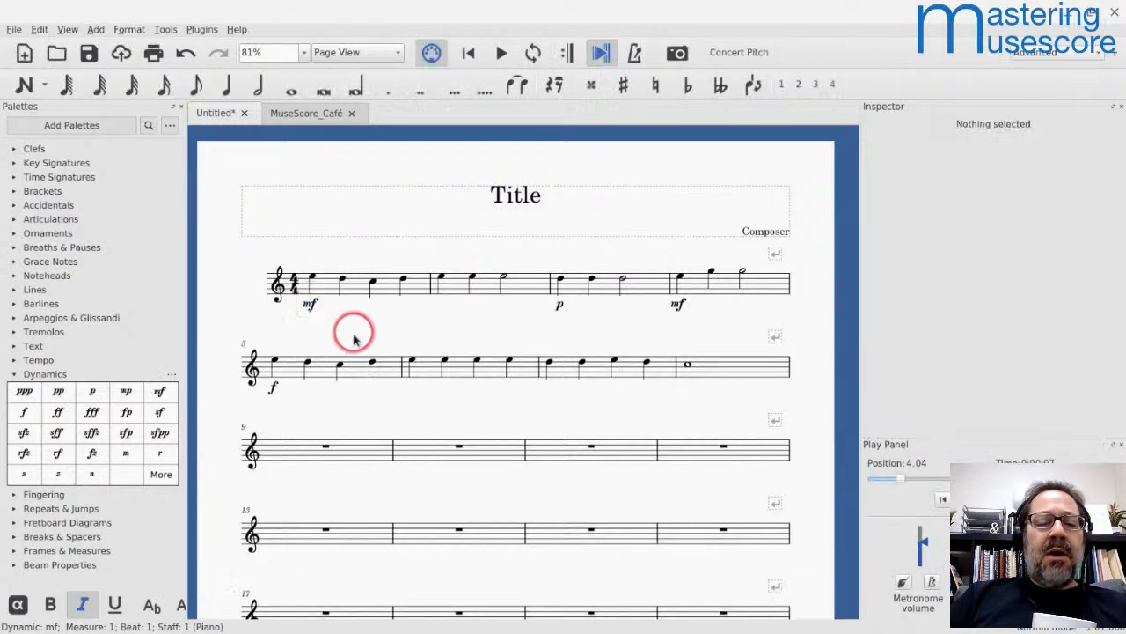
left_click(312, 313)
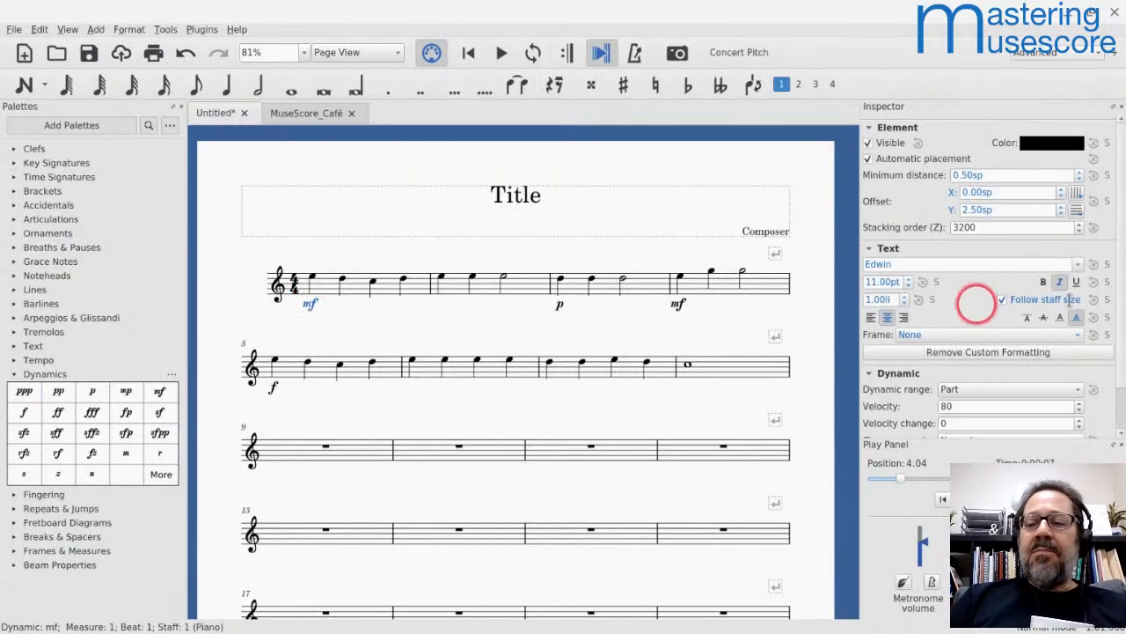
left_click(596, 316)
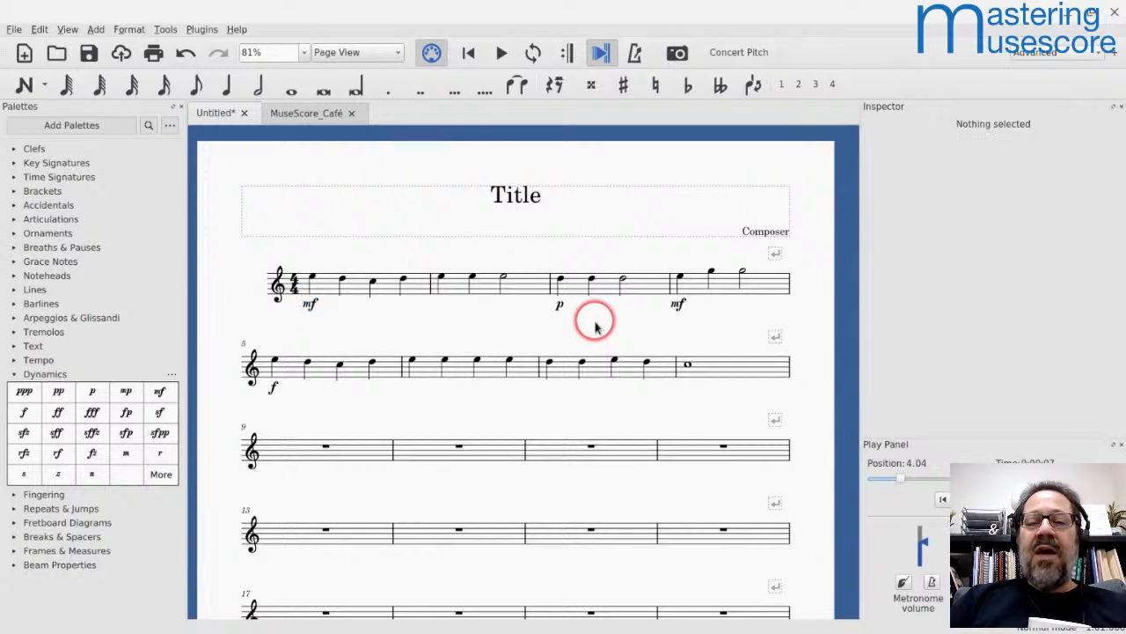
left_click(312, 306)
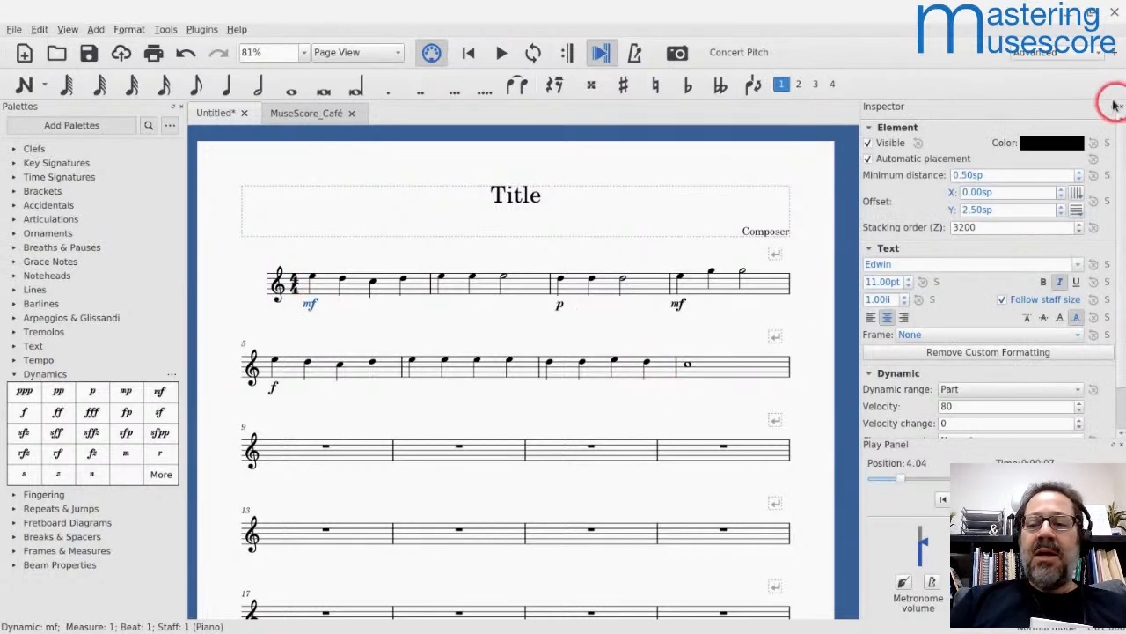
scroll(960, 199, "down", 2)
scroll(960, 199, "up", 2)
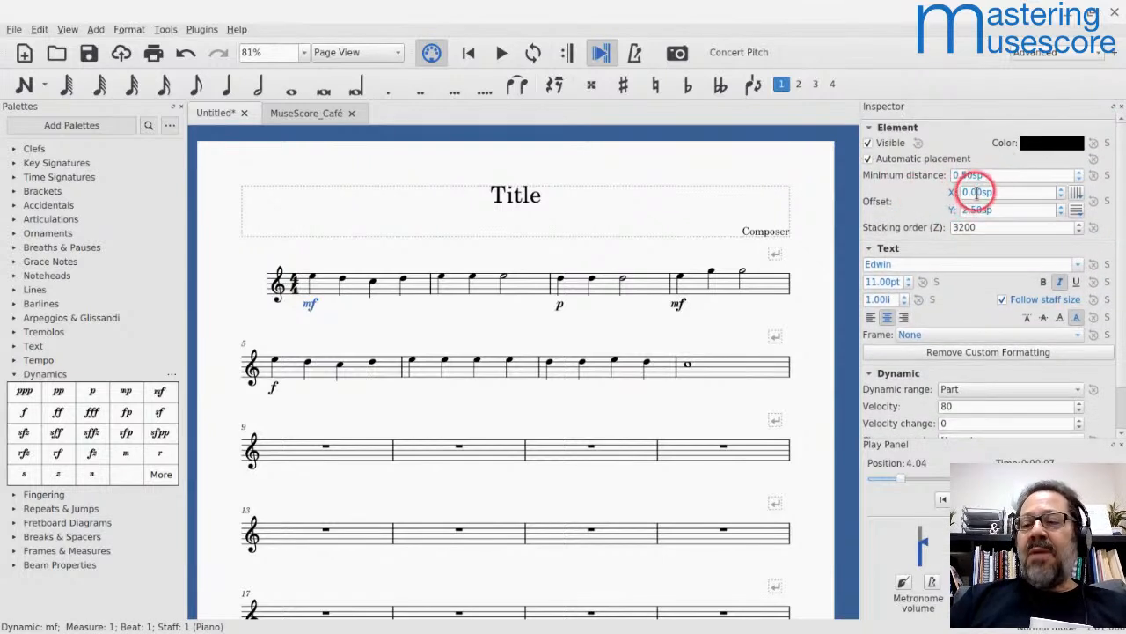
scroll(942, 202, "down", 2)
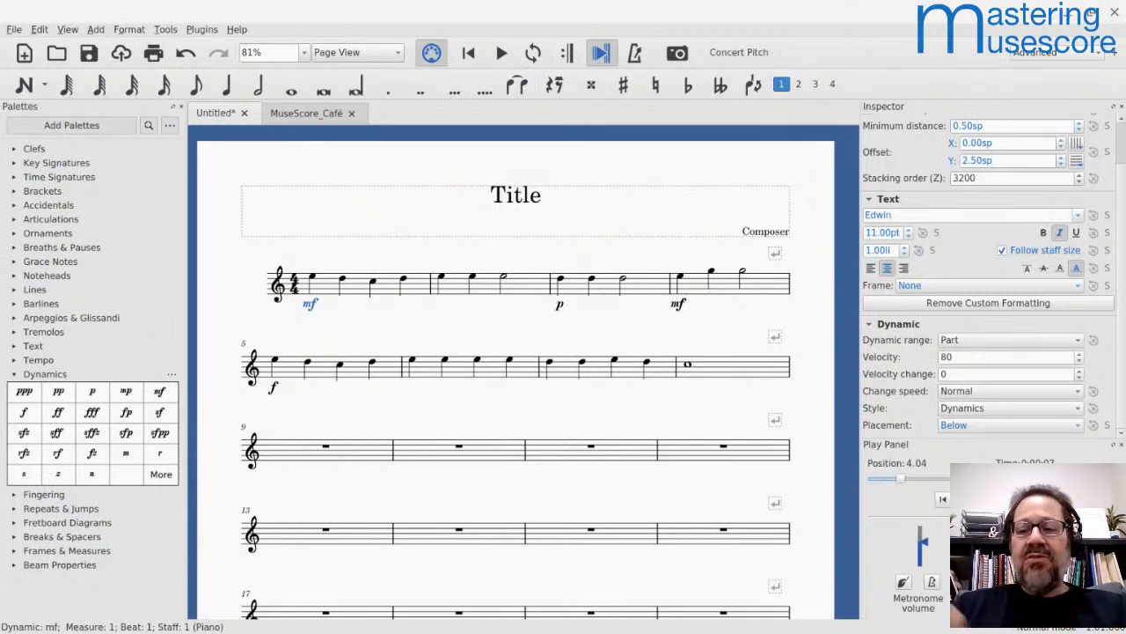
left_click(948, 356)
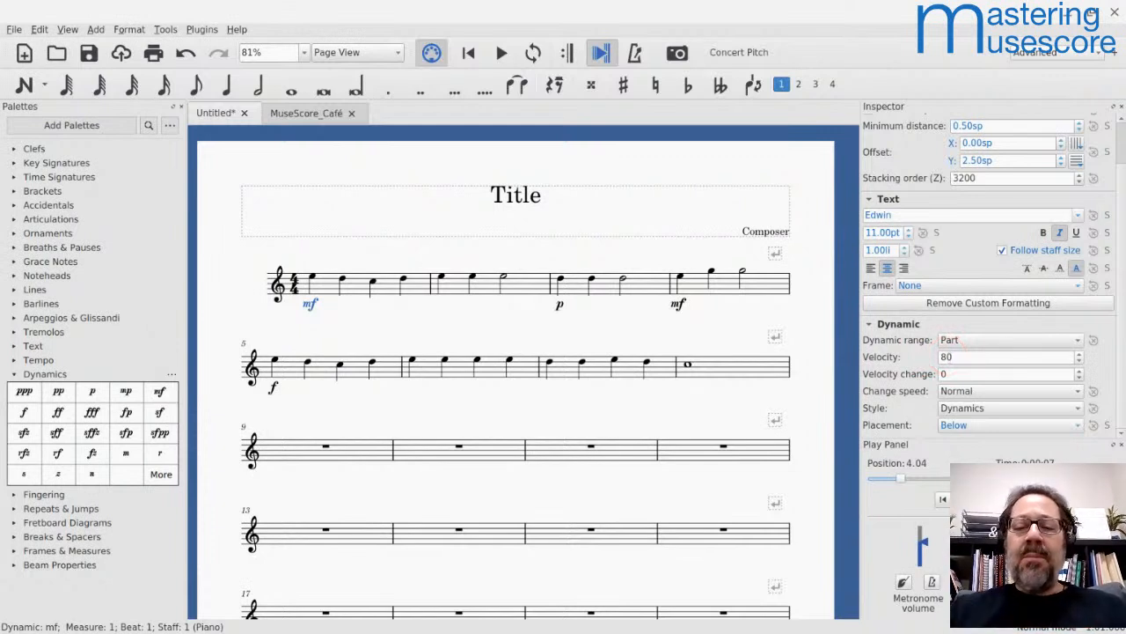
Step: Add mp at the first note of measure 6 and check its velocity in the Inspector
left_click(410, 361)
left_click(122, 394)
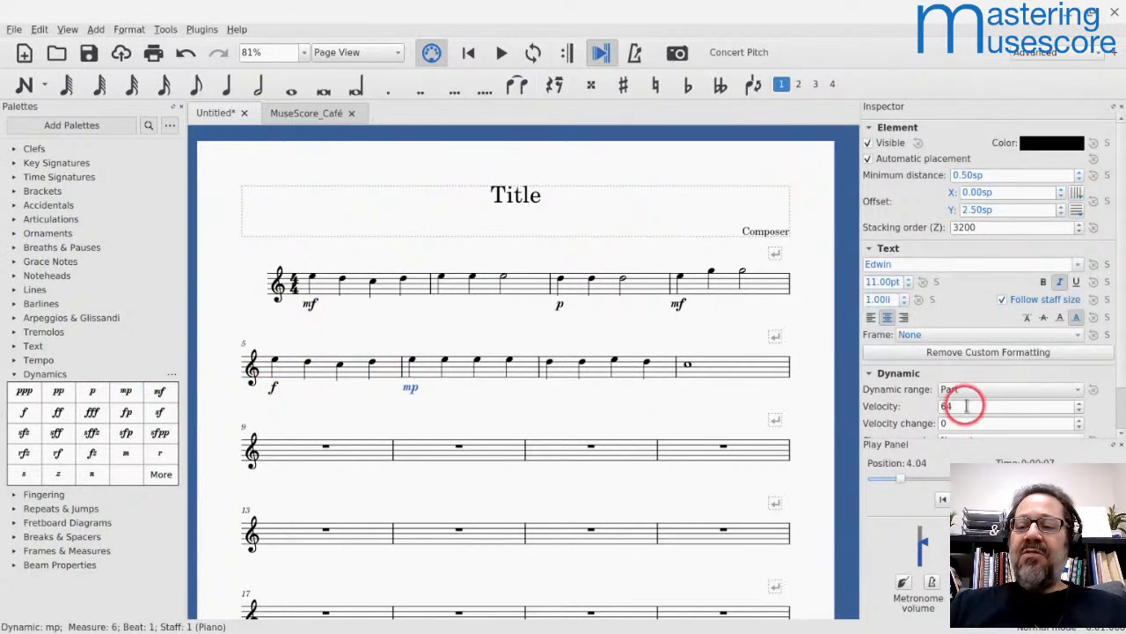
scroll(966, 404, "down", 1)
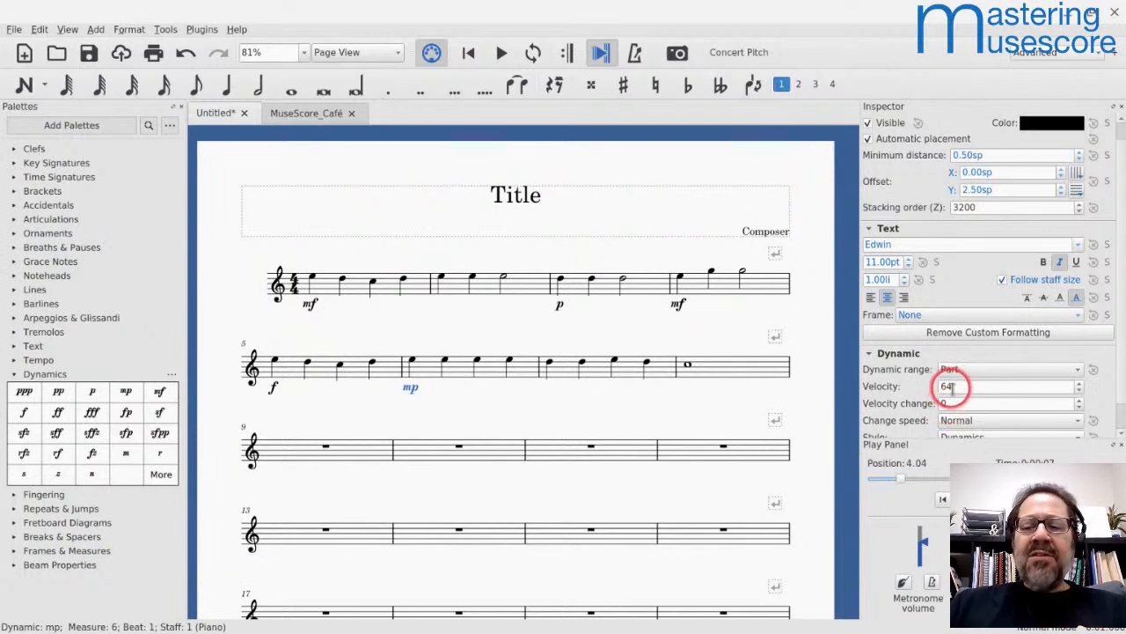
Step: Compare the velocities of the mp in measure 6 and the mf in measure 1, and play from measure 4 into measure 5
scroll(950, 382, "down", 1)
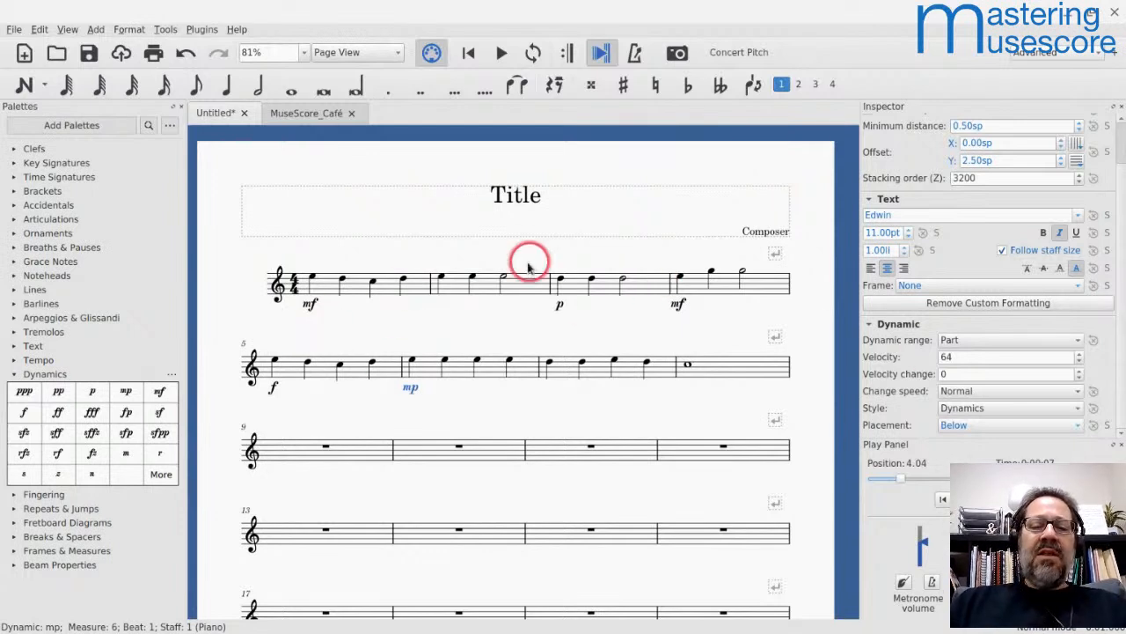
left_click(310, 306, "ctrl")
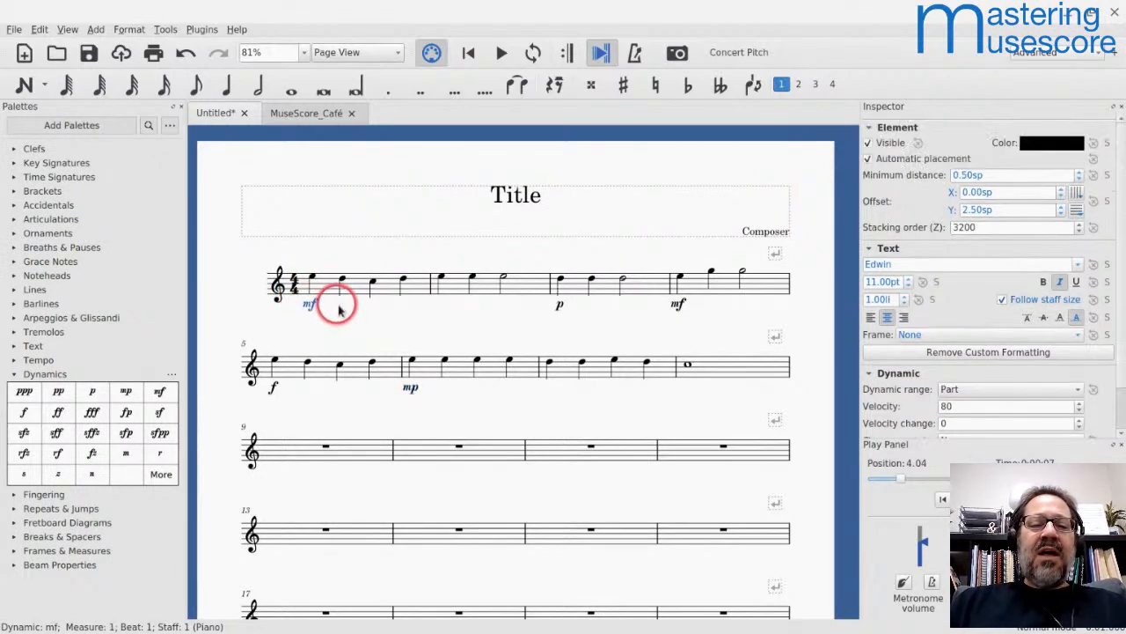
left_click(702, 293)
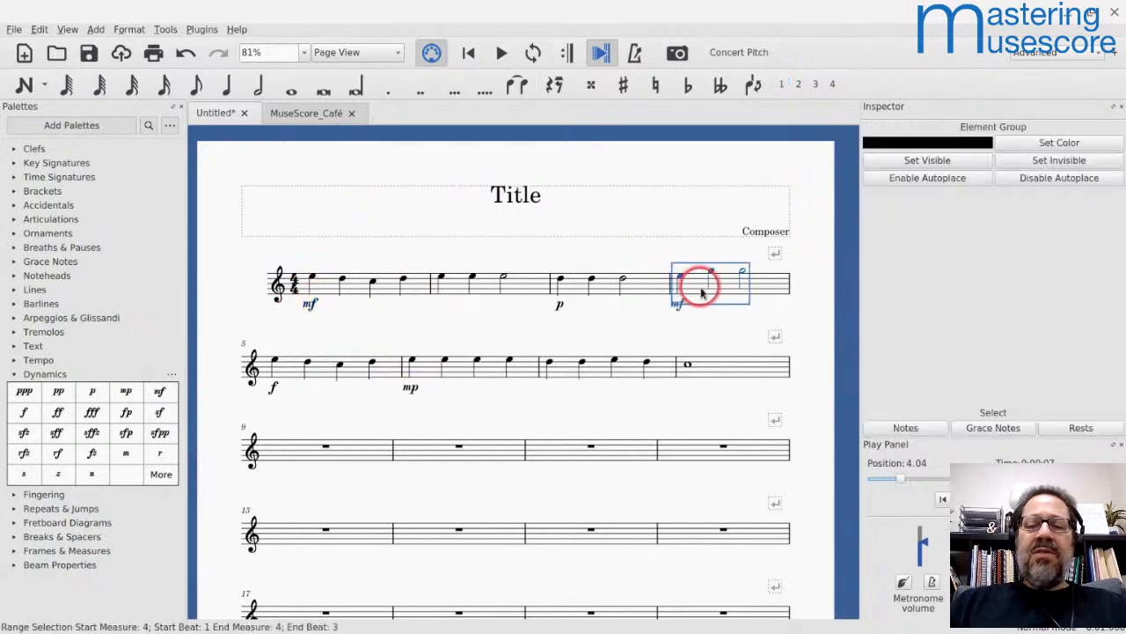
key("space")
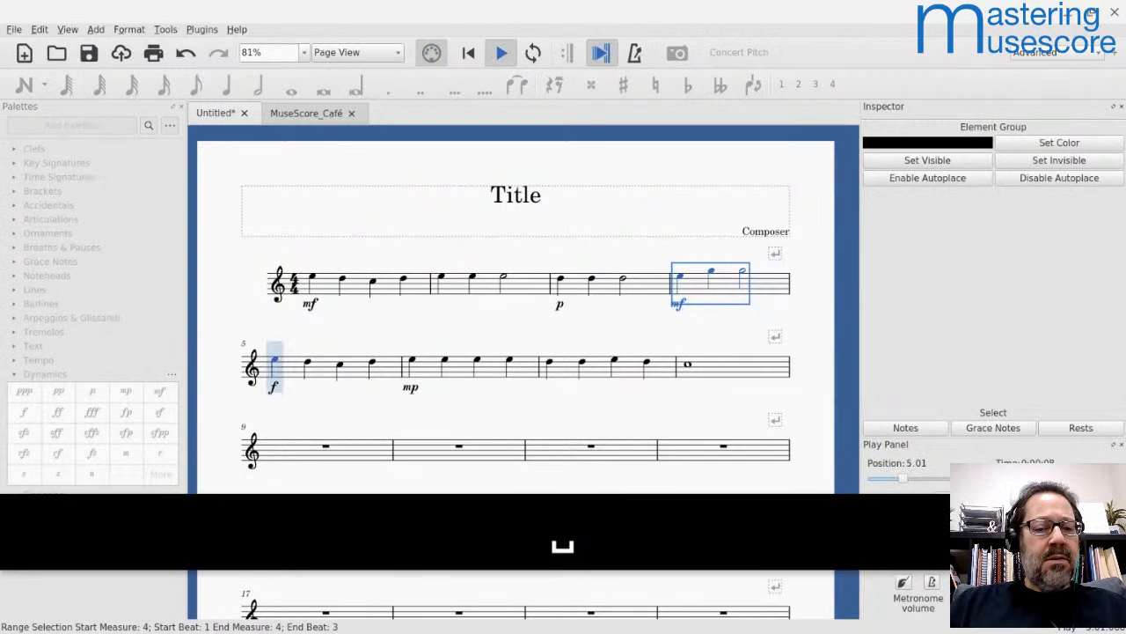
key("space")
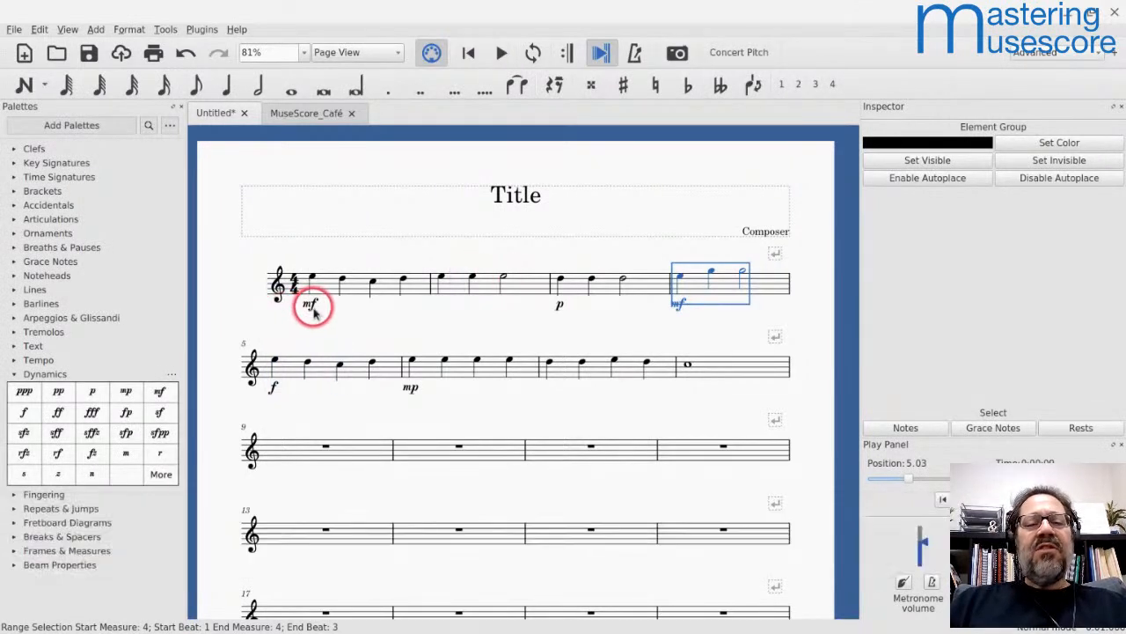
Step: Set the velocity of the mf in measure 4 to 72
left_click(679, 306)
left_click(984, 408)
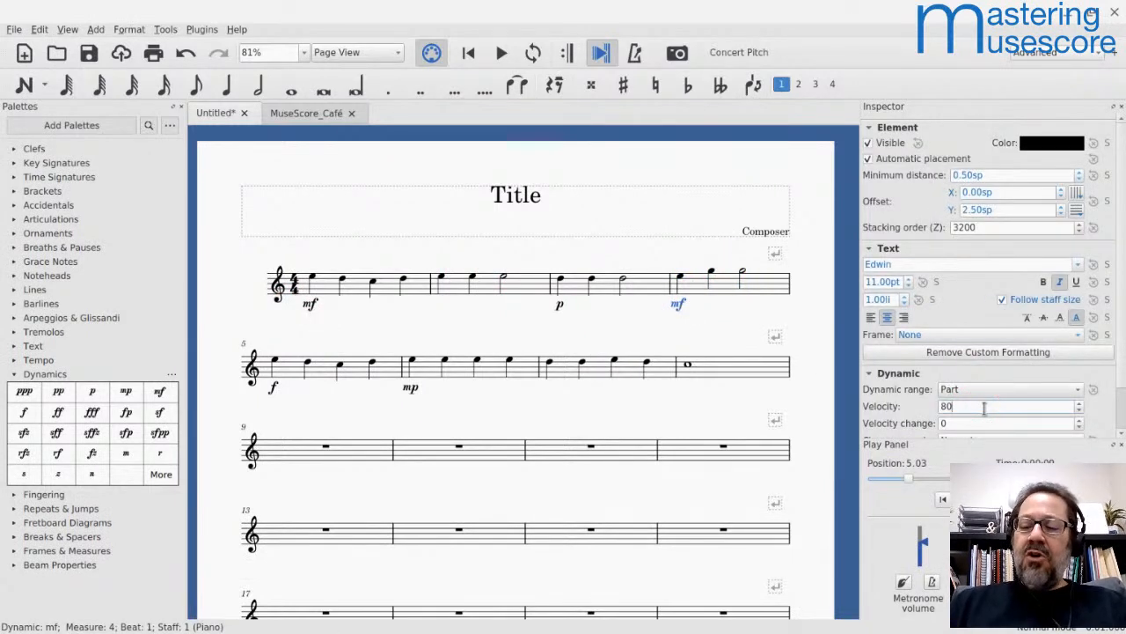
key("Down")
key("Down")
key("Down")
key("Down")
key("Down")
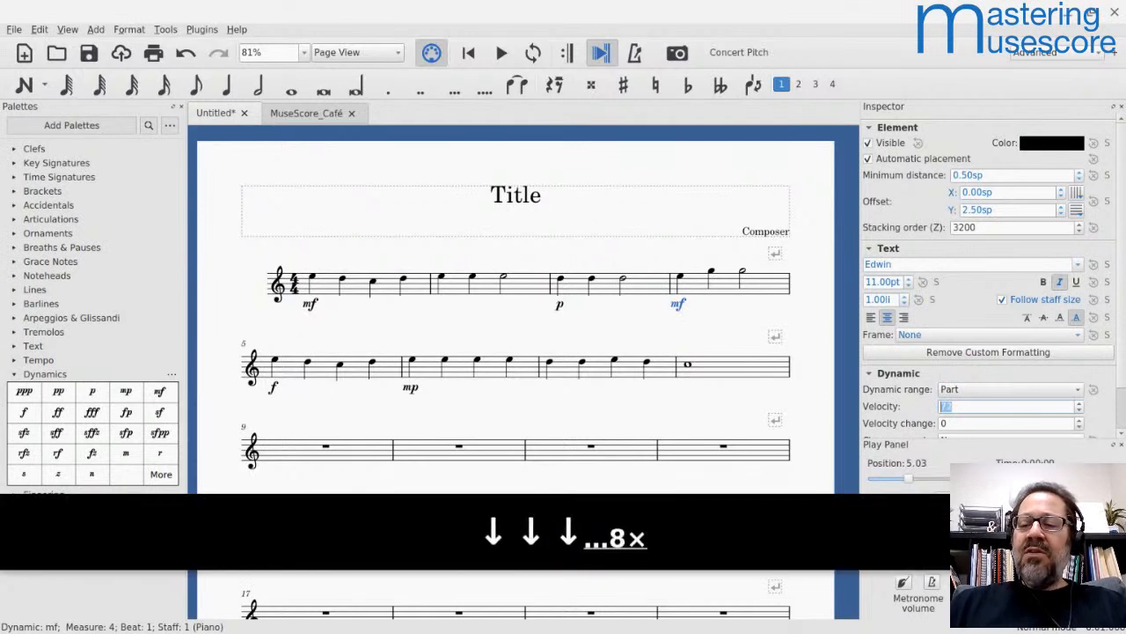
key("Up")
Step: Play the melody from measure 3 and stop playback in measure 5
left_click(605, 282)
key("space")
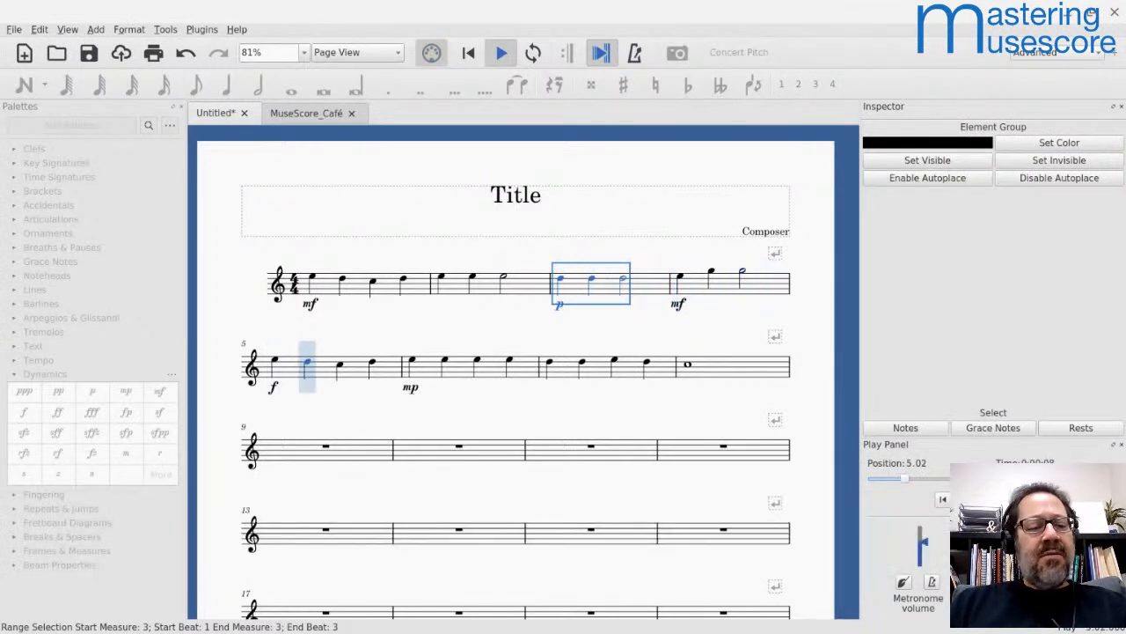
key("space")
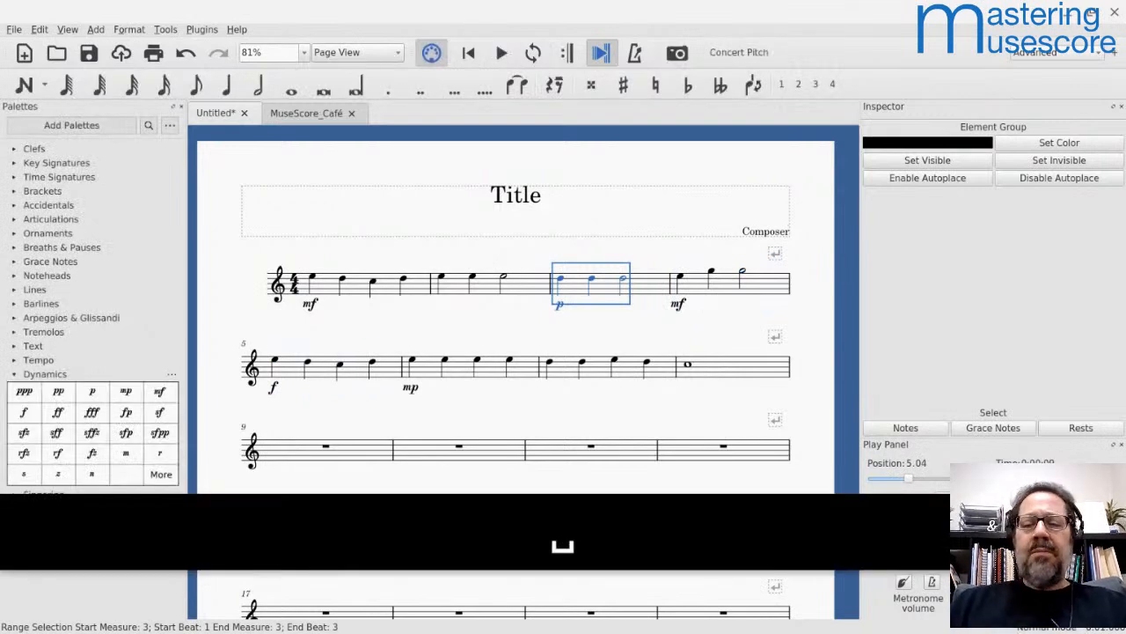
Step: Compare the velocities of the mf in measure 4 and the mf in measure 1 in the Inspector
left_click(678, 304)
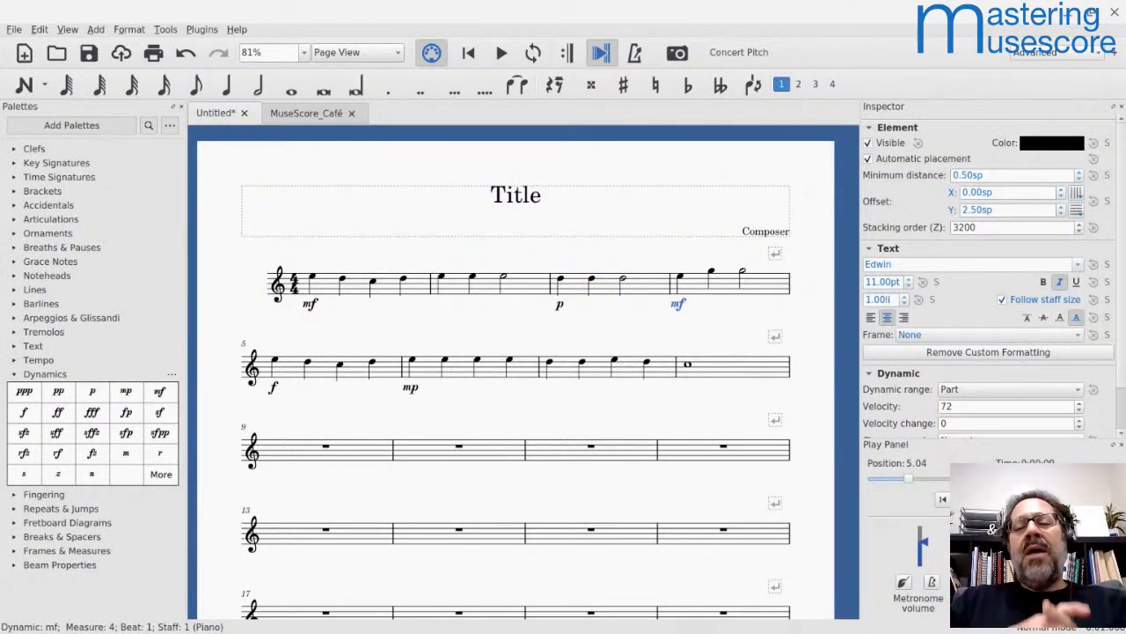
left_click(729, 315)
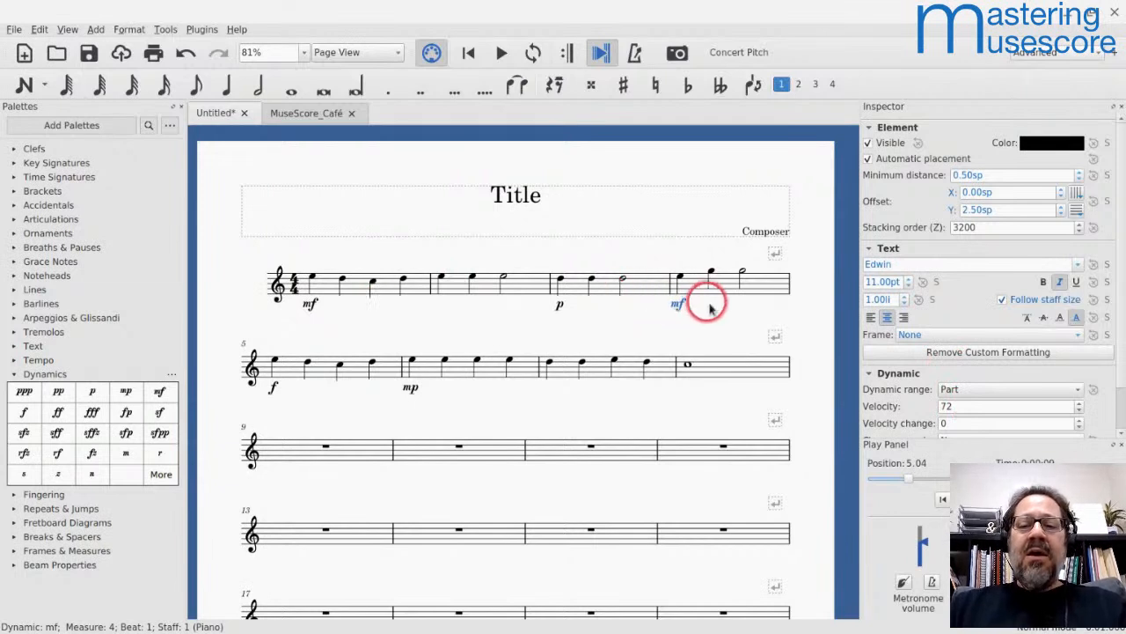
double_click(676, 306)
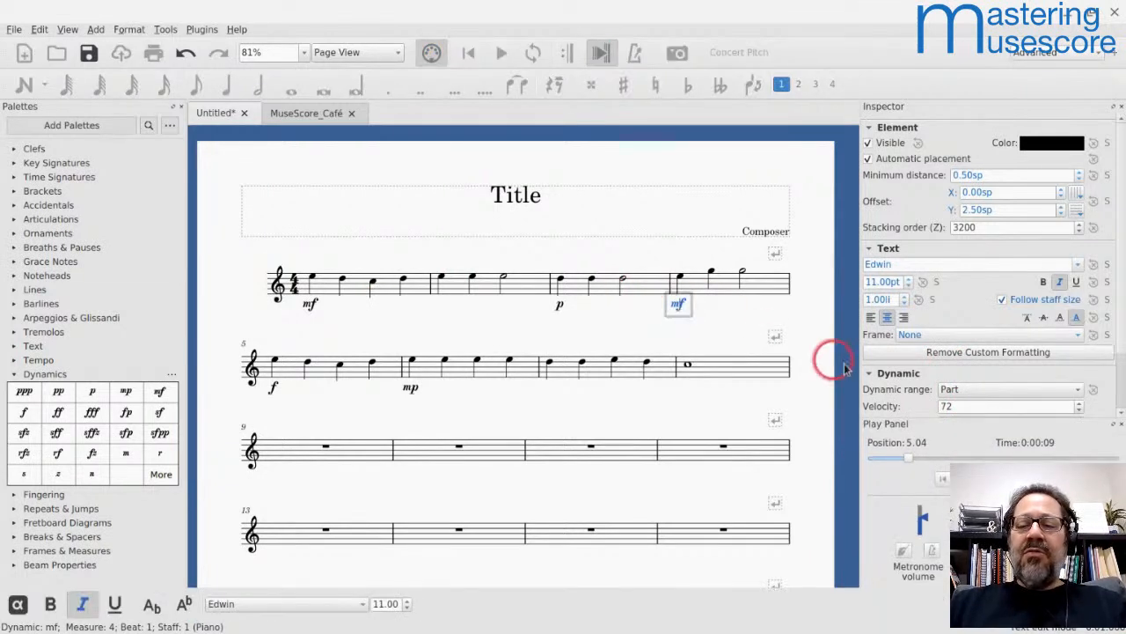
left_click(772, 335)
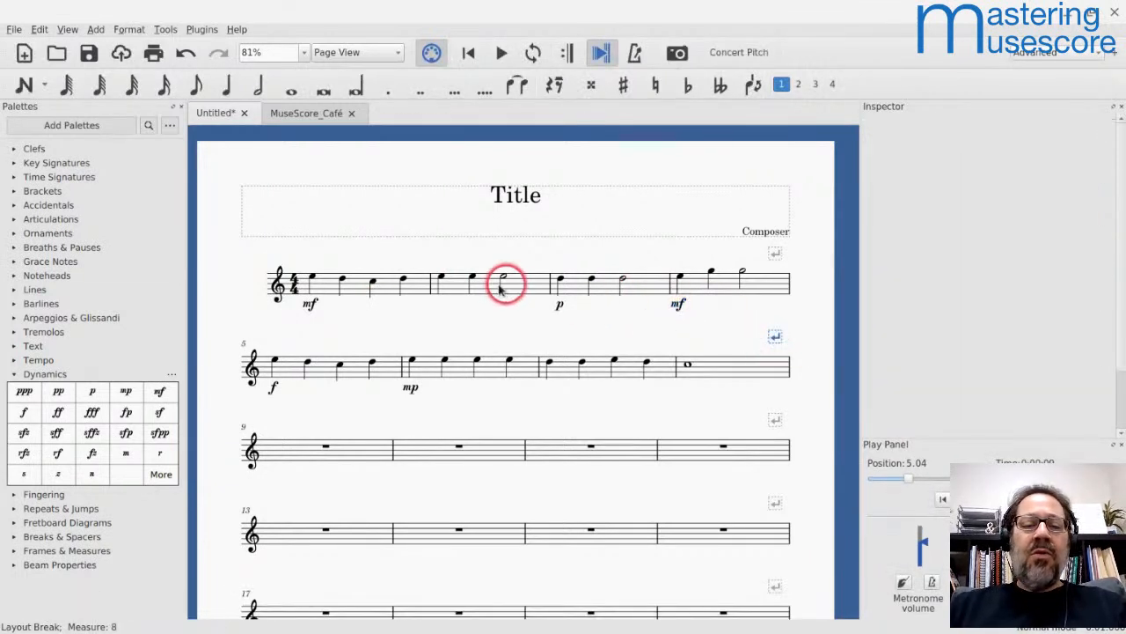
left_click(307, 313)
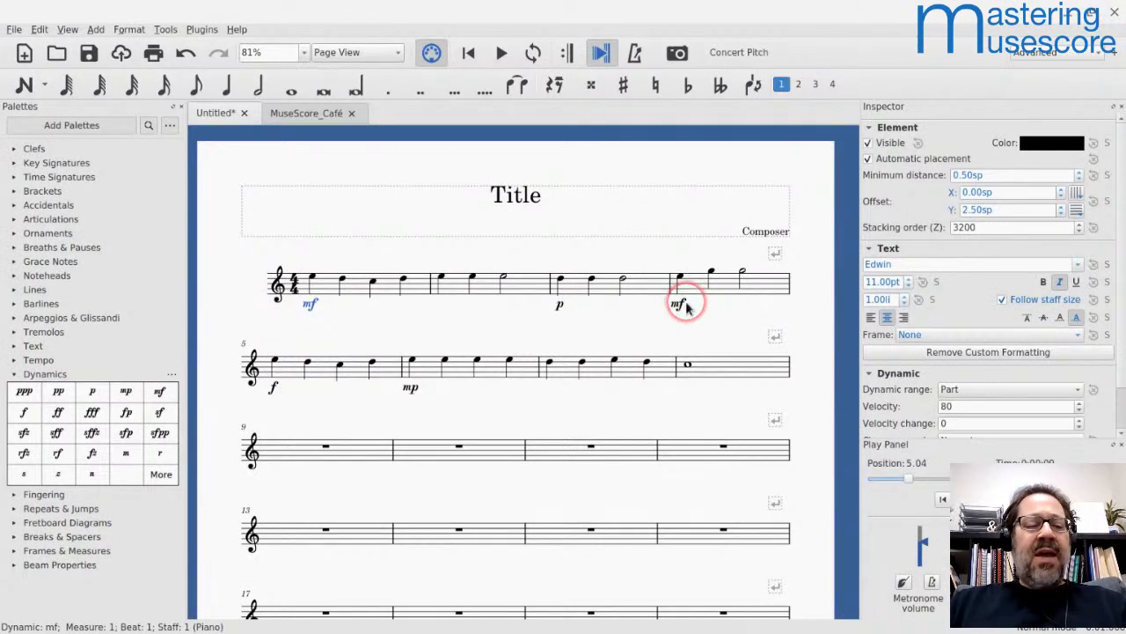
Step: Create a workspace named Cafe that also saves the Toolbars, GUI Preferences and GUI Components
left_click(1063, 55)
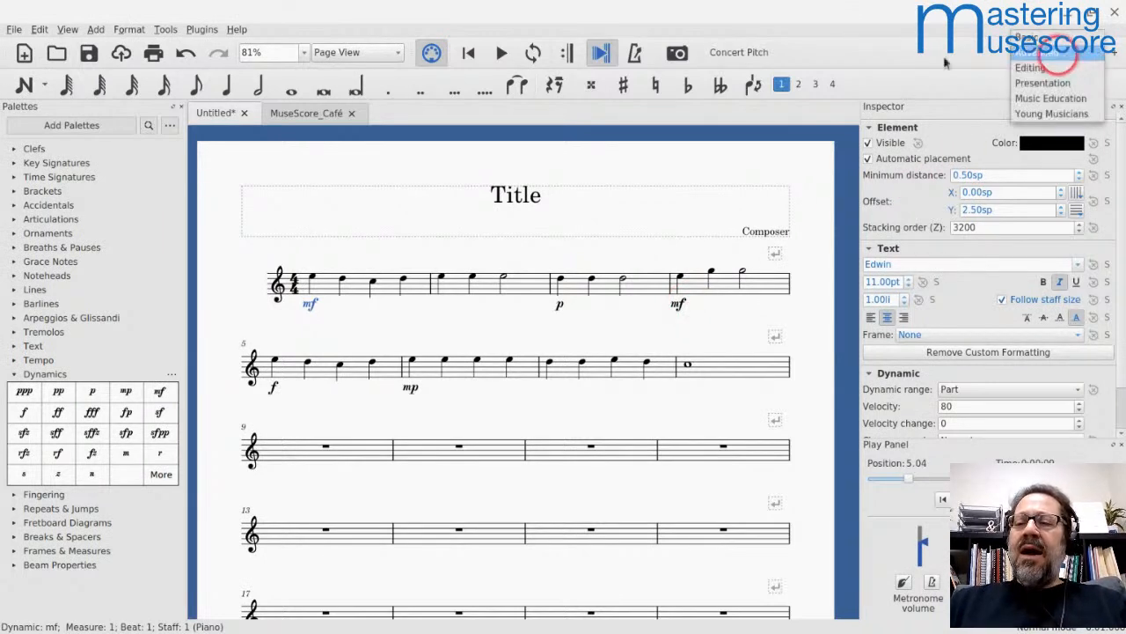
left_click(882, 54)
left_click(1115, 56)
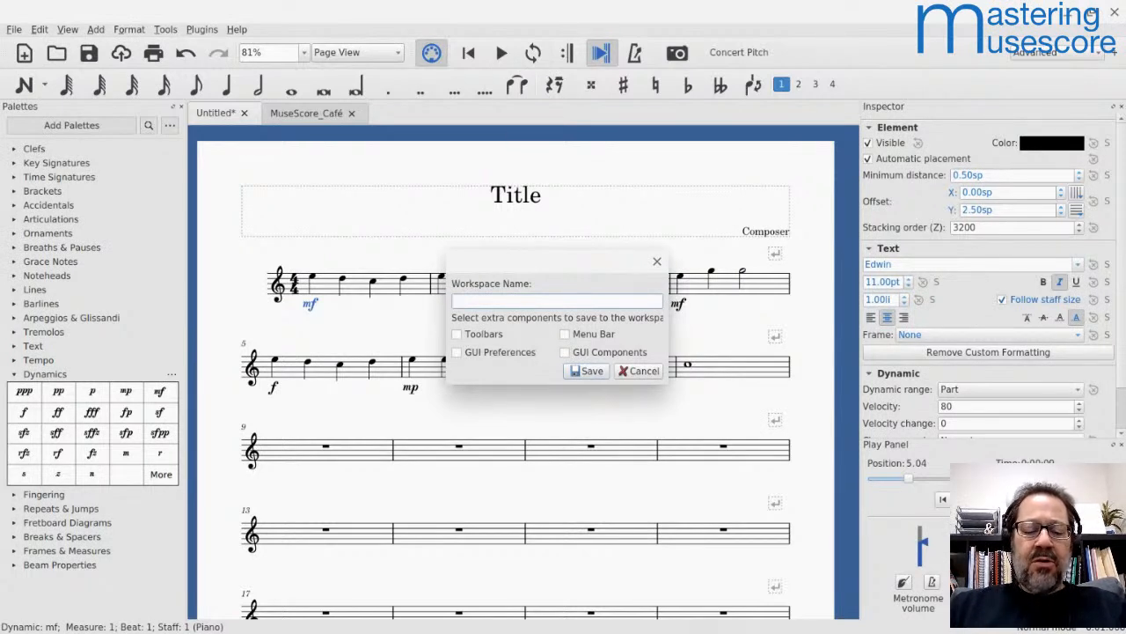
type("Cafe")
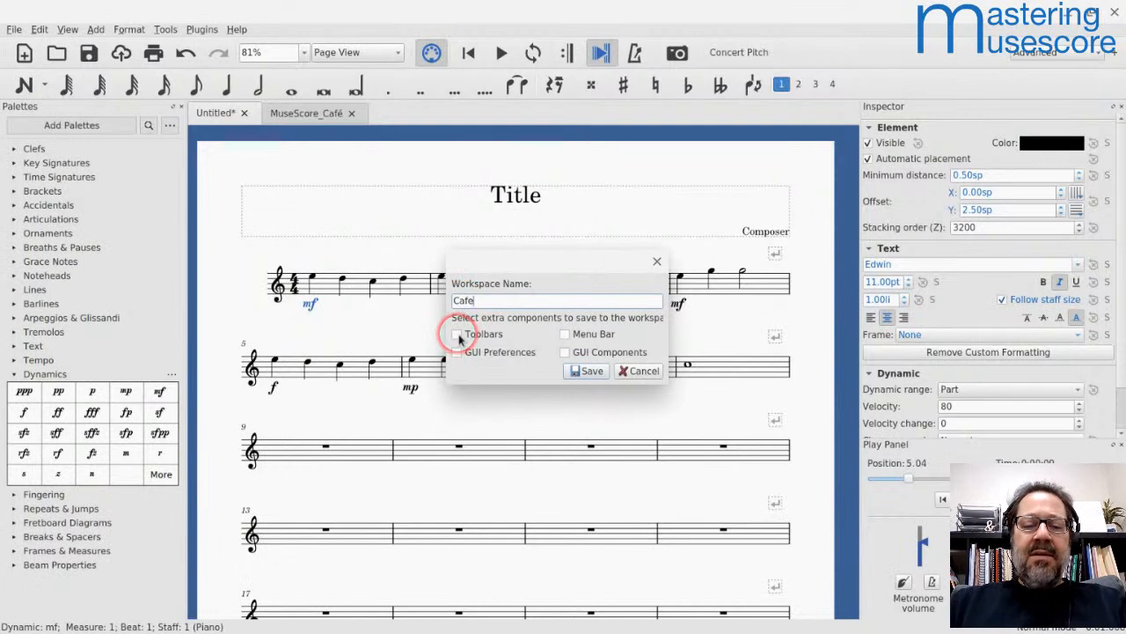
left_click(455, 352)
left_click(456, 334)
left_click(565, 352)
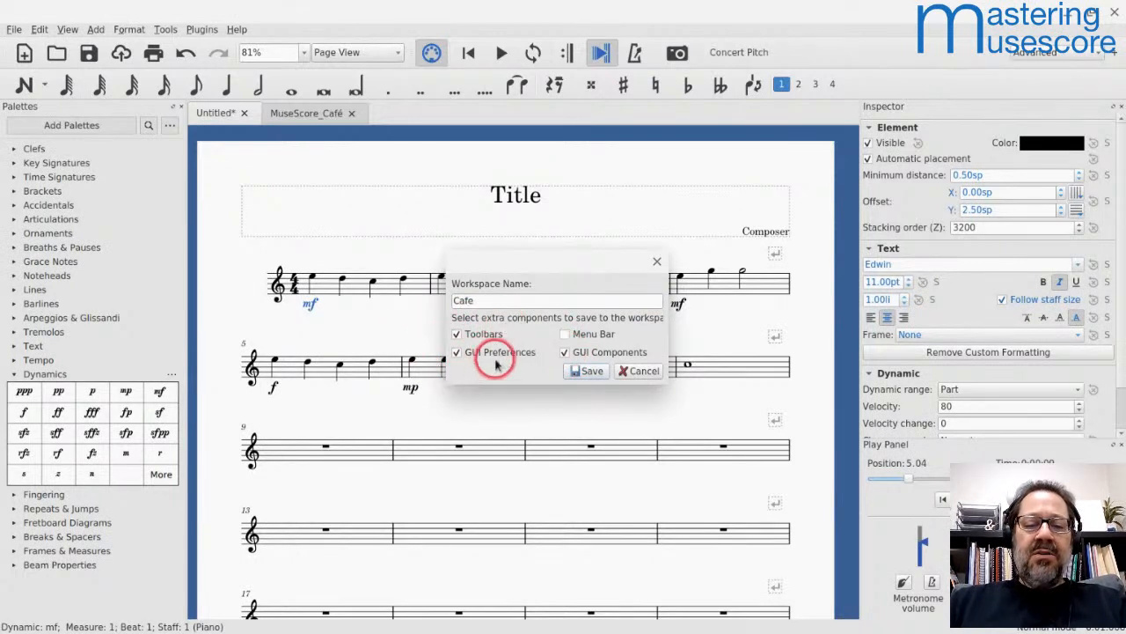
left_click(589, 377)
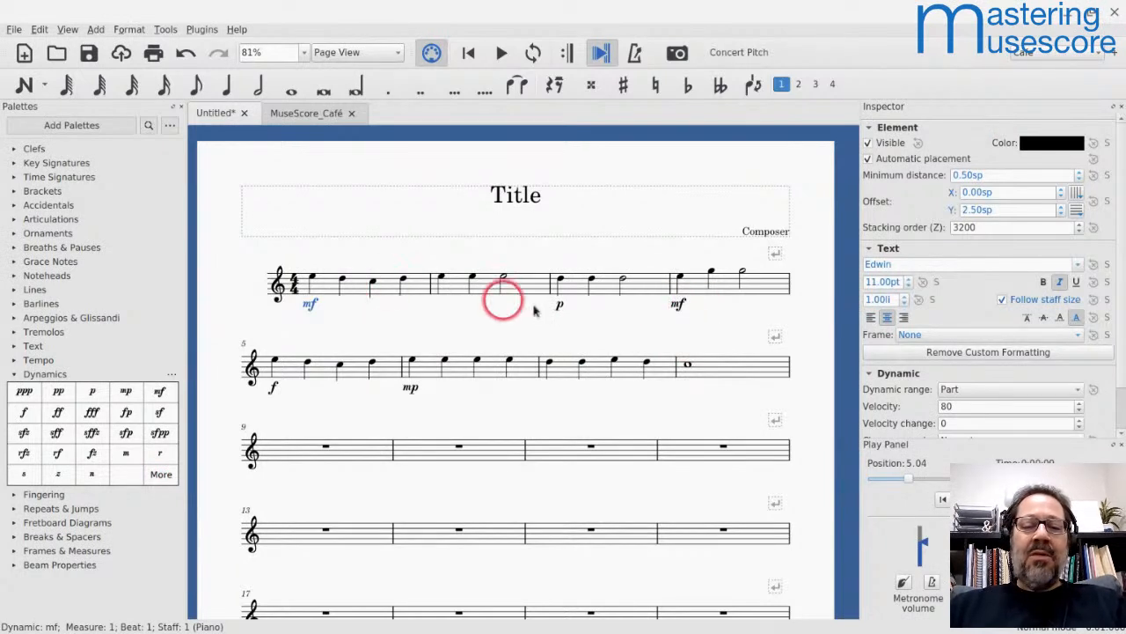
Step: Add the mf from measure 4 to the Dynamics palette as a custom cell and place it directly after mp
left_click(680, 303)
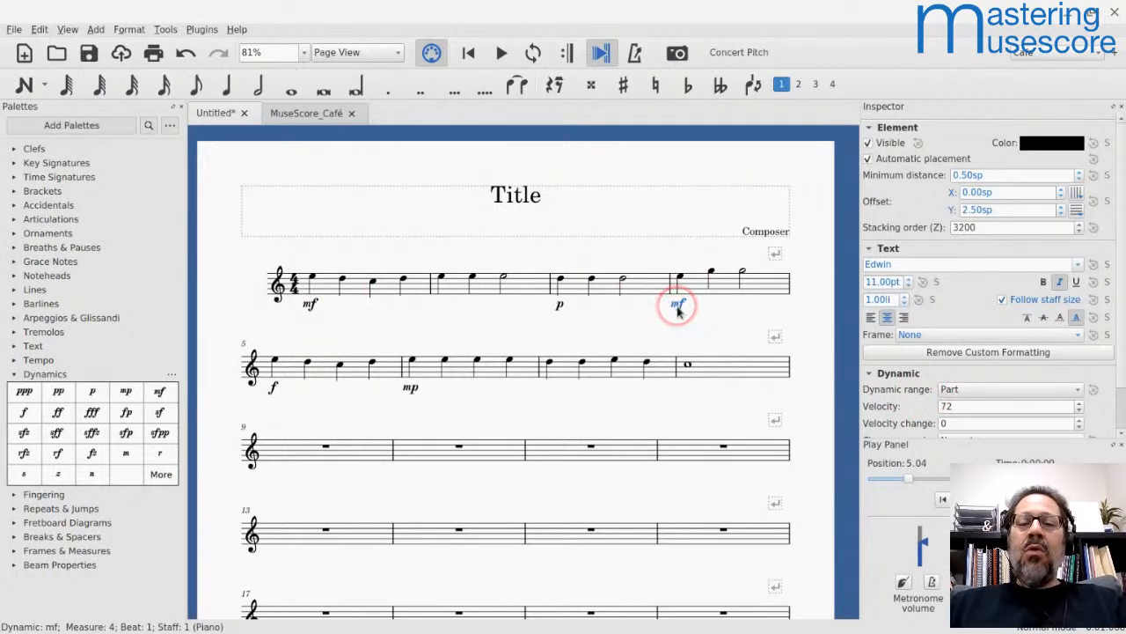
left_click_drag(678, 304, 124, 474)
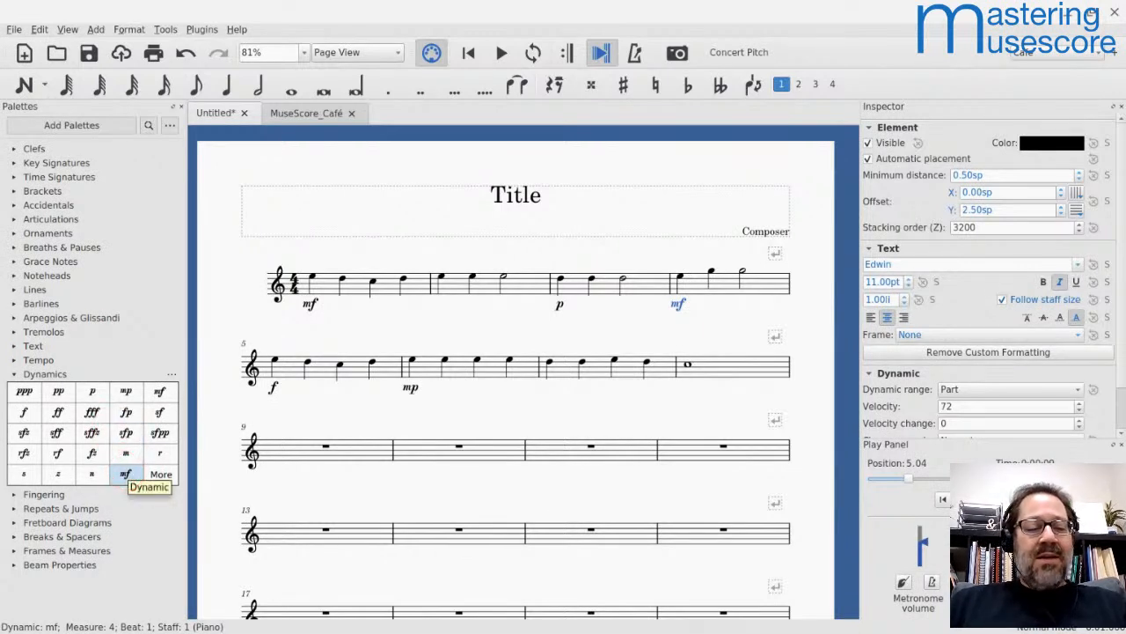
left_click_drag(126, 473, 149, 390)
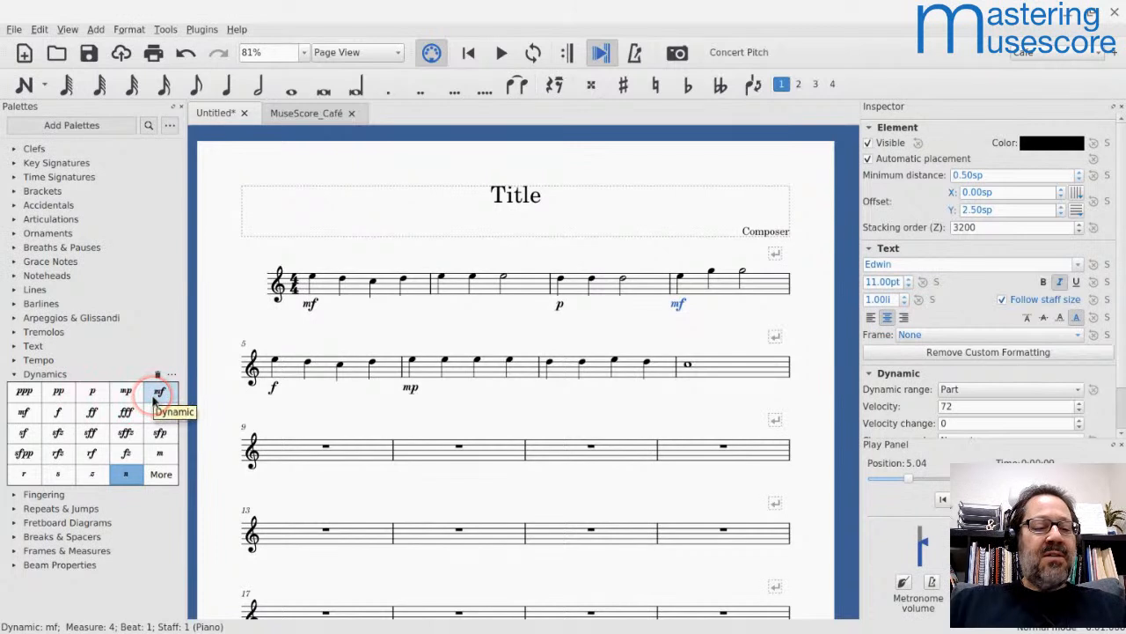
Step: Rename the custom mf cell in the Dynamics palette as mf-72
right_click(155, 397)
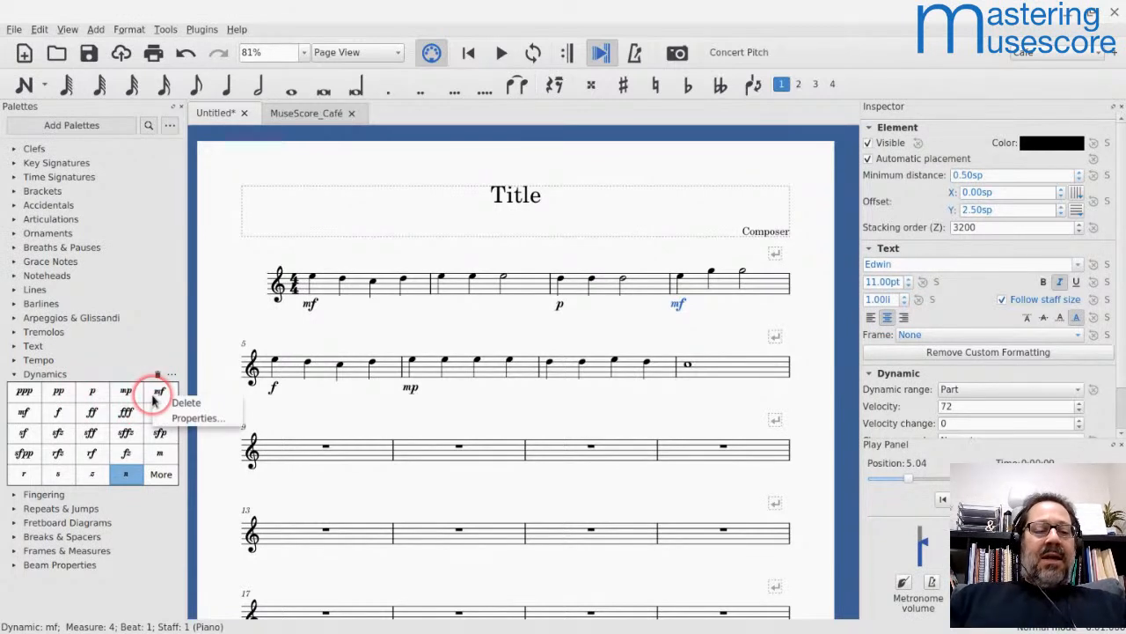
left_click(181, 417)
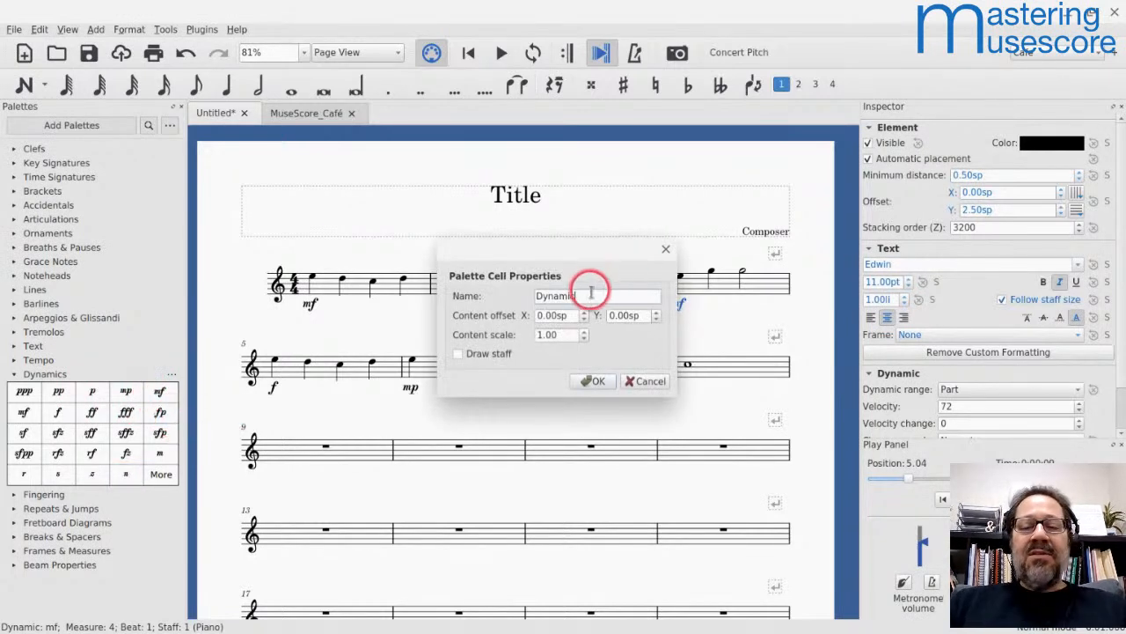
key("ctrl+a")
type("mf-72")
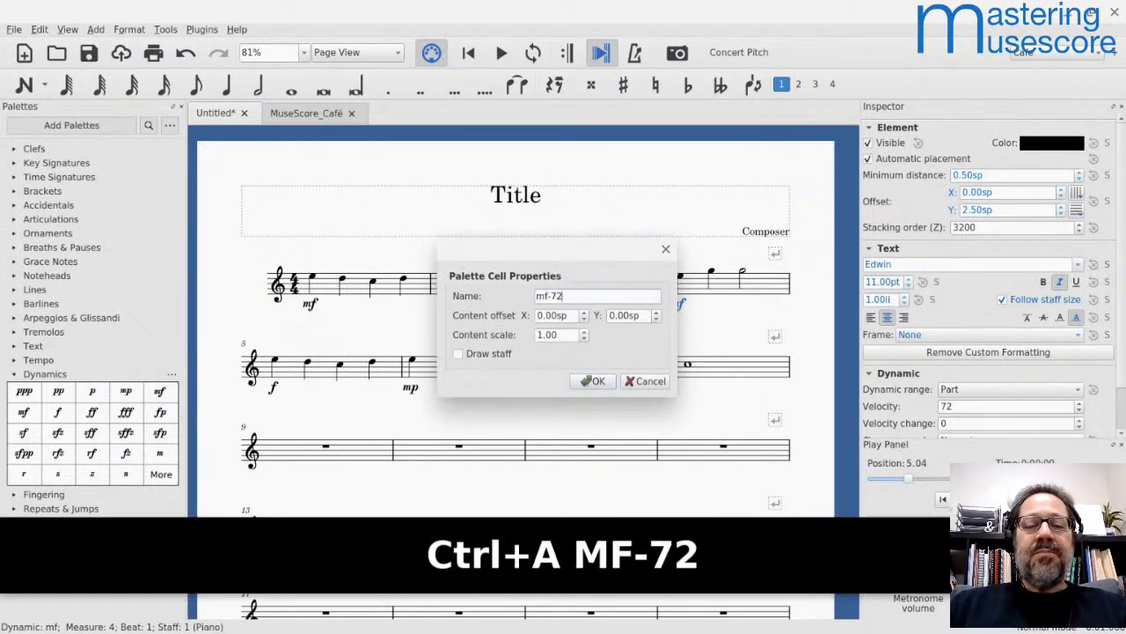
key("Return")
key("Return")
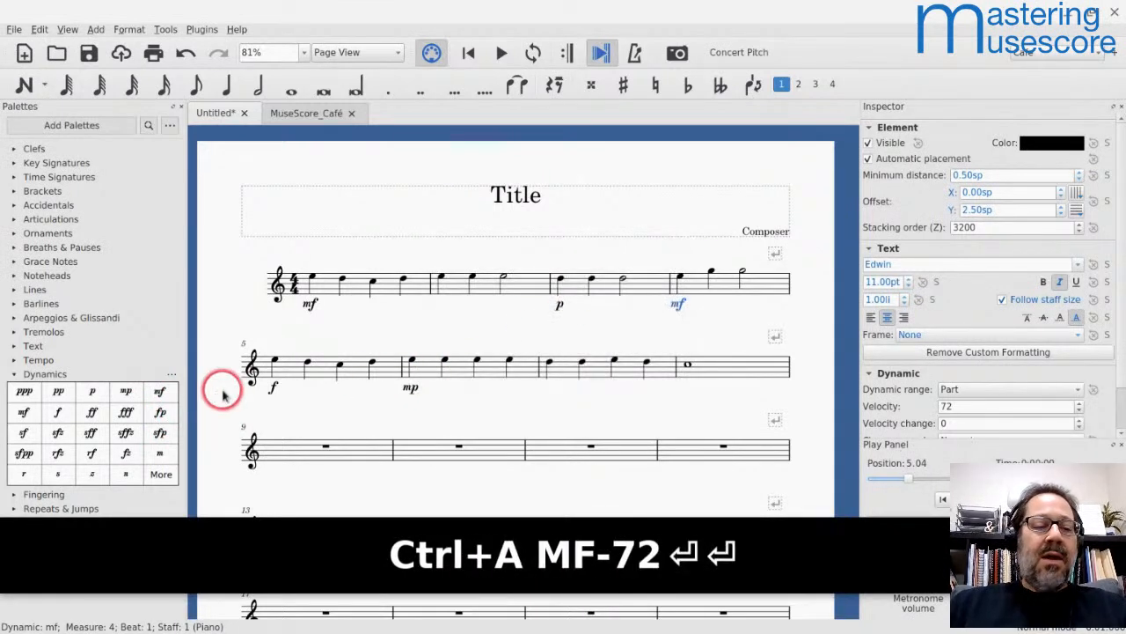
Step: Check the name of the custom mf palette cell and examine the Dynamic properties of the mf in measure 4
left_click(160, 393)
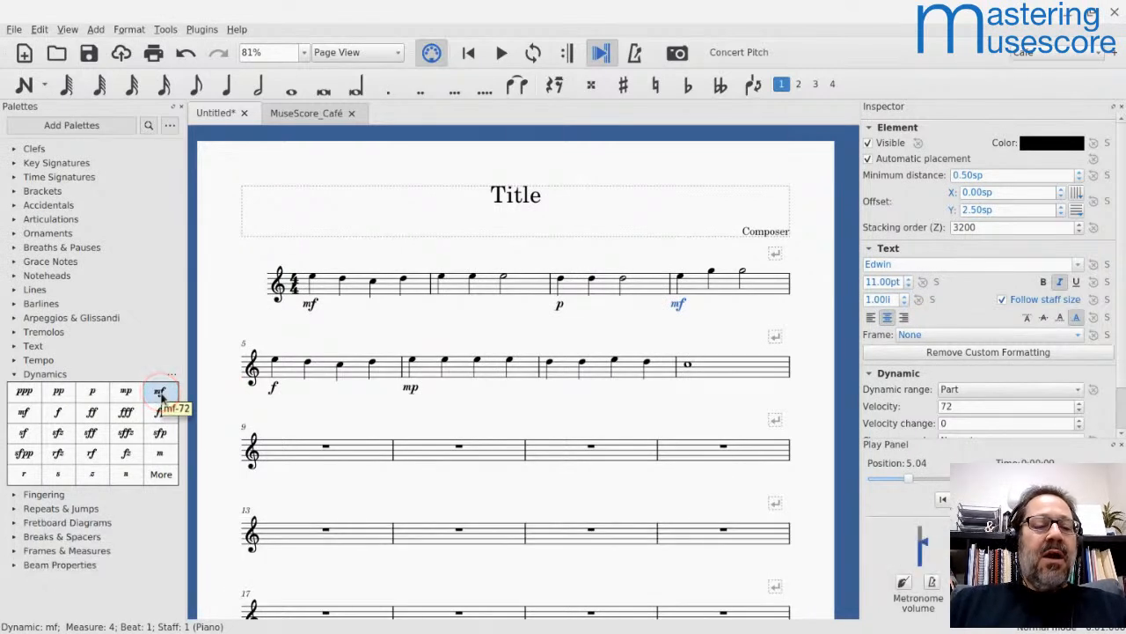
left_click_drag(160, 396, 167, 410)
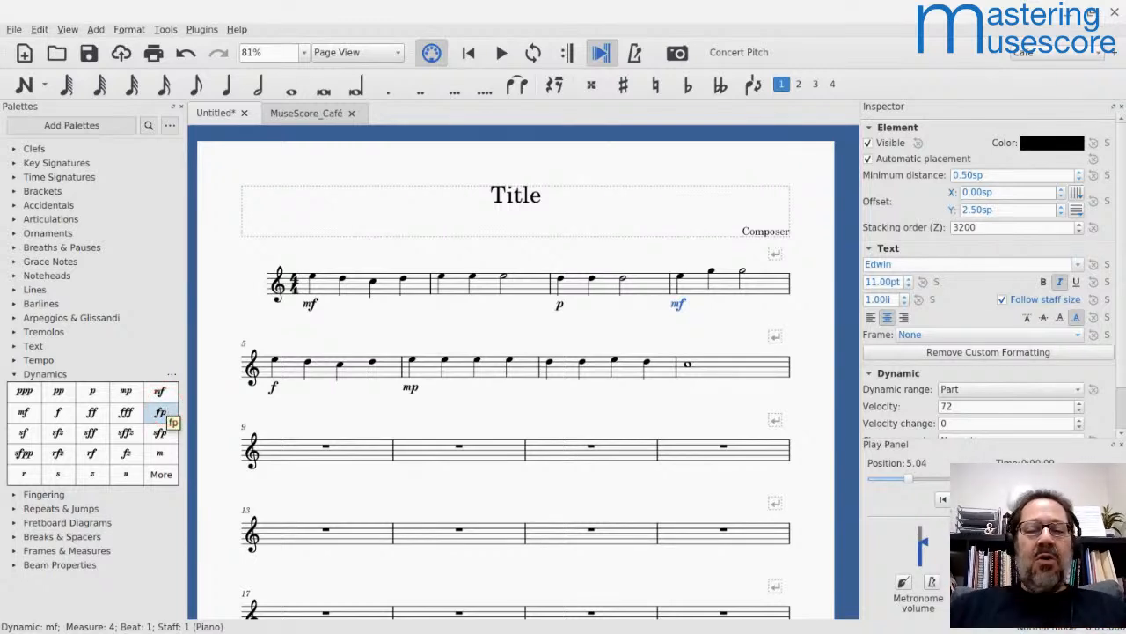
left_click(262, 382)
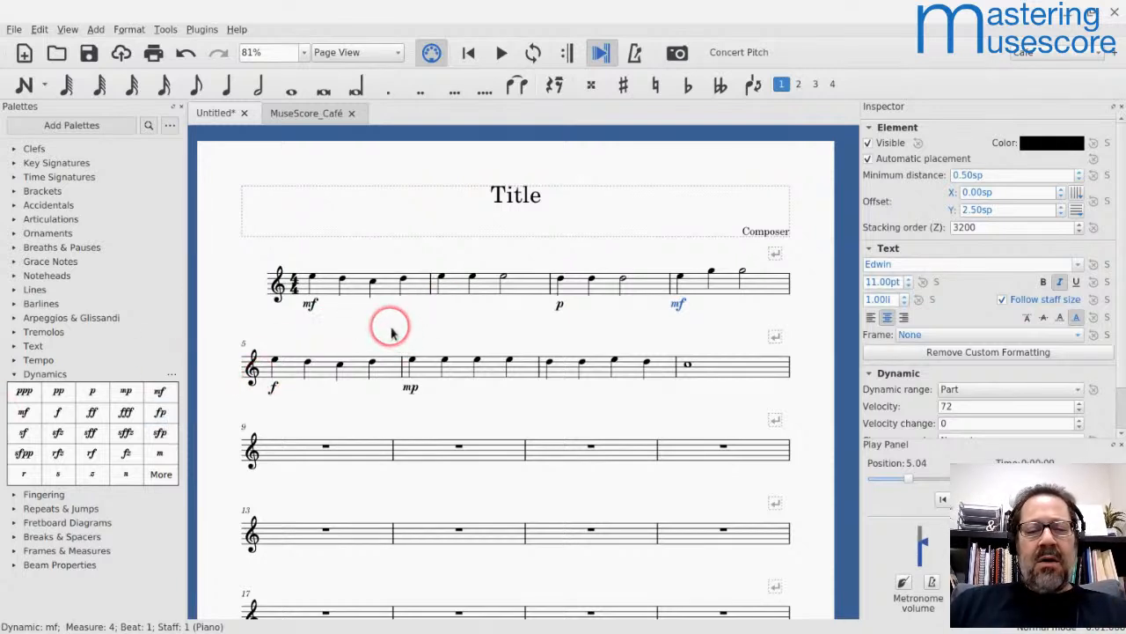
scroll(1053, 414, "down", 2)
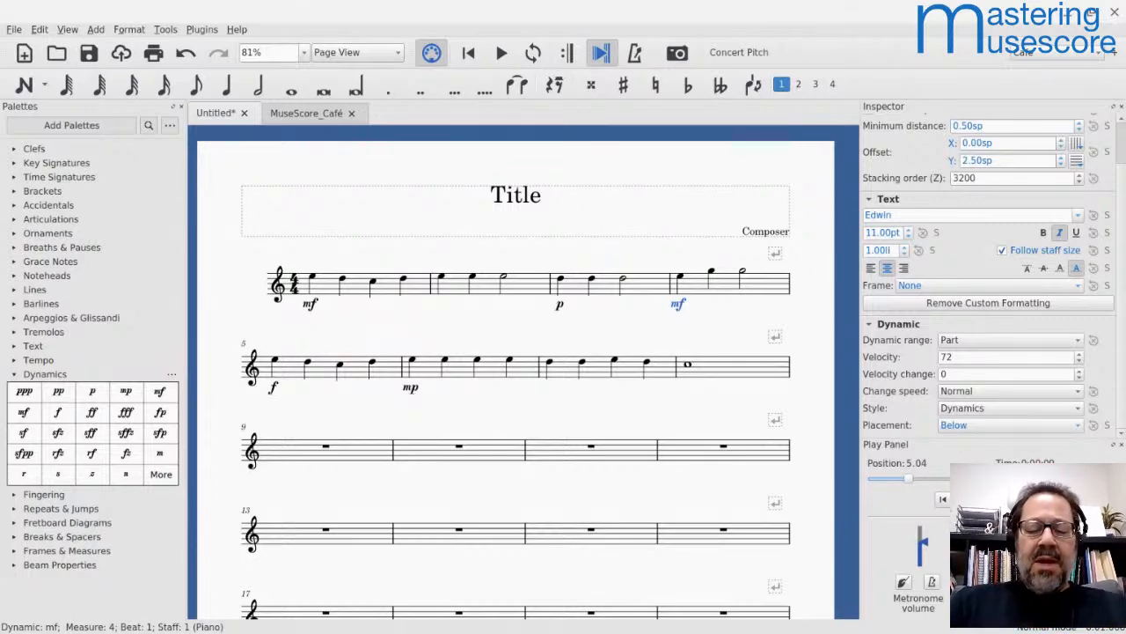
Step: Add a second staff with a bass clef to the Piano in the score's instrument list
key("i")
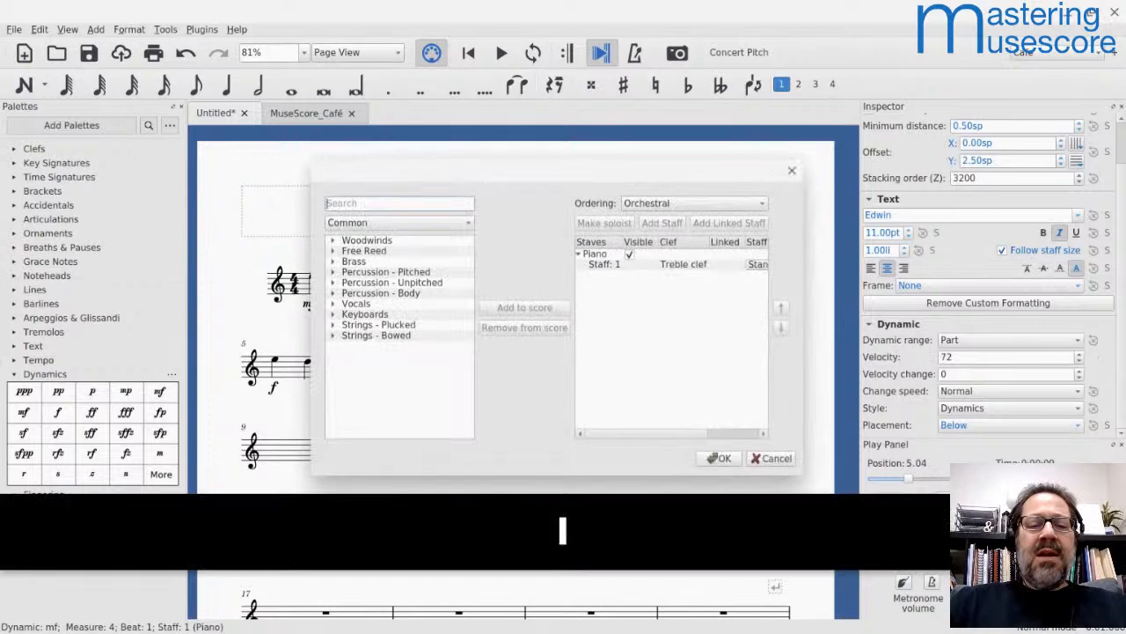
left_click(605, 264)
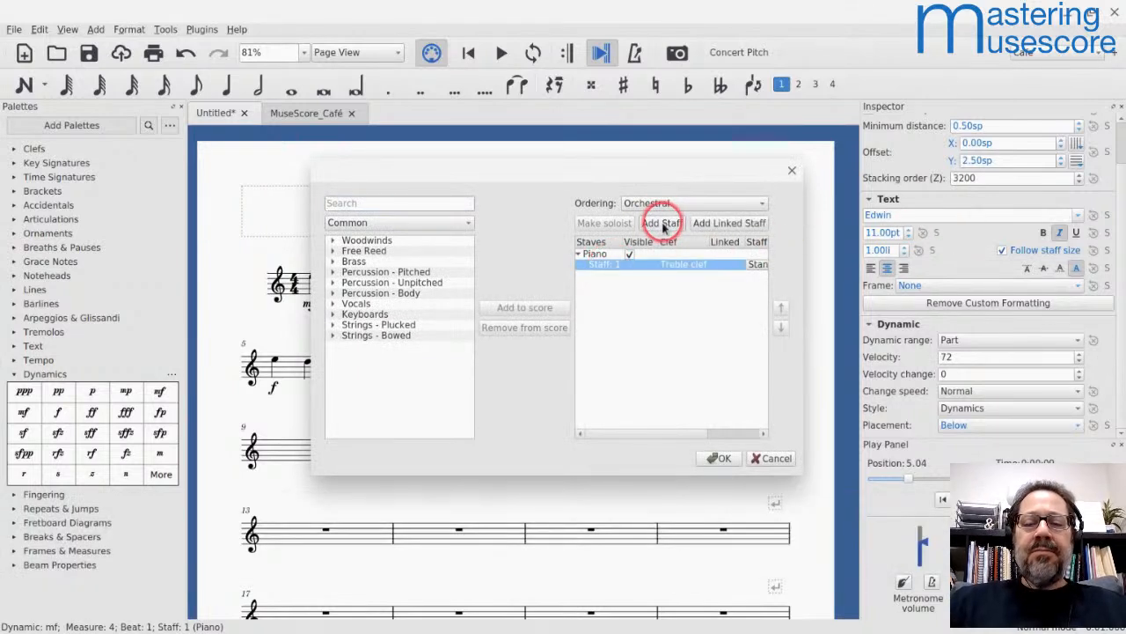
left_click(662, 225)
left_click(577, 275)
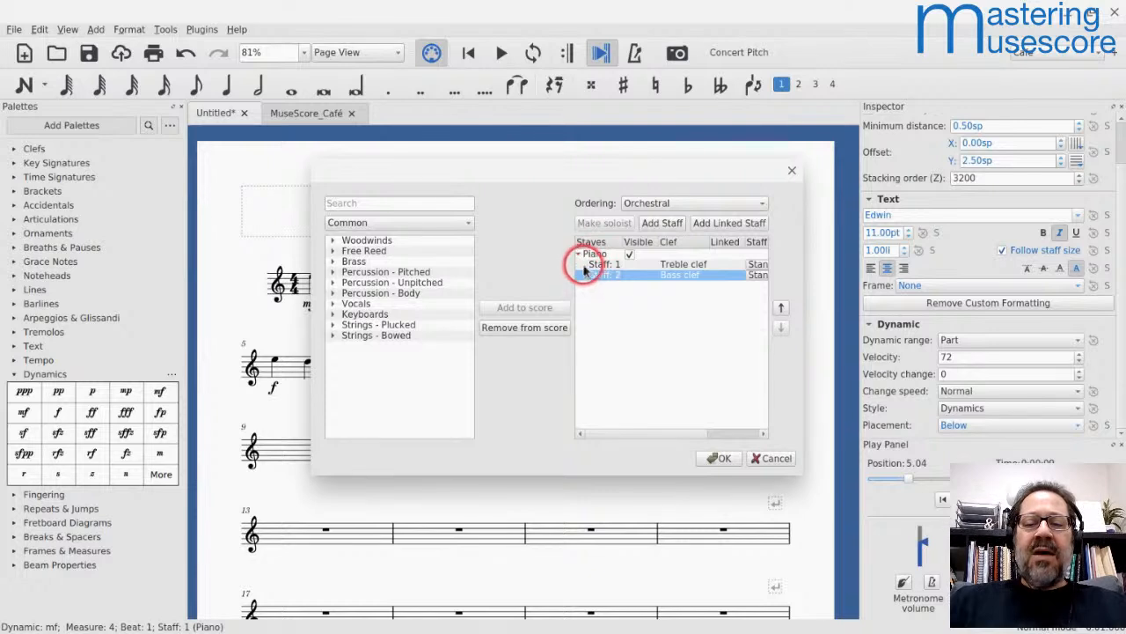
Step: Add the woodwinds Flute and Bassoon to the score and apply the instrument changes
double_click(339, 240)
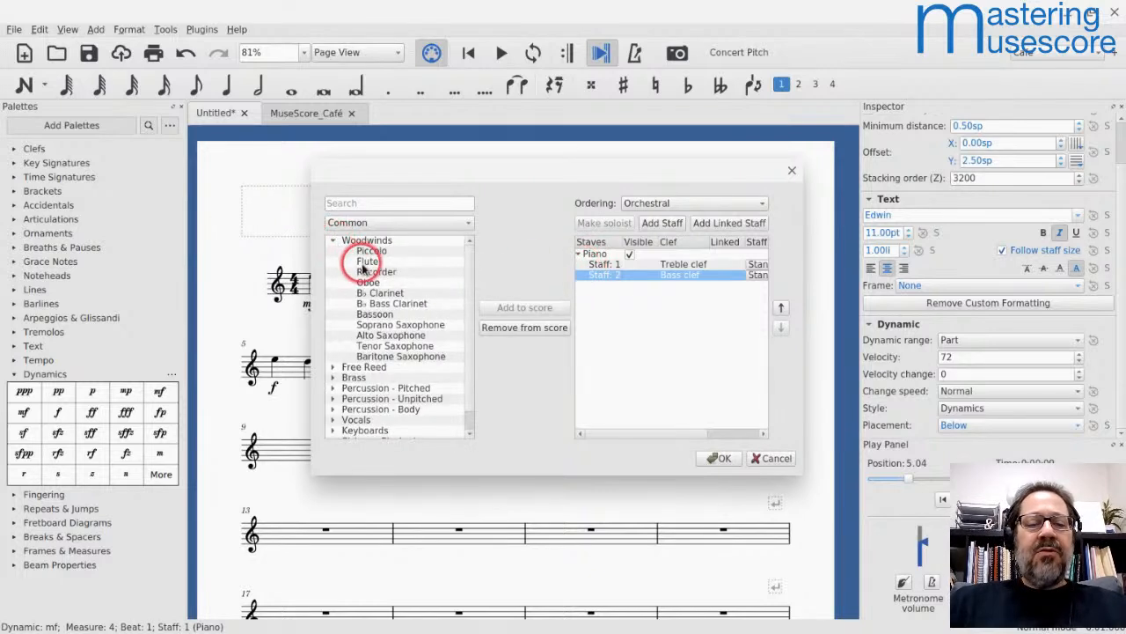
double_click(366, 262)
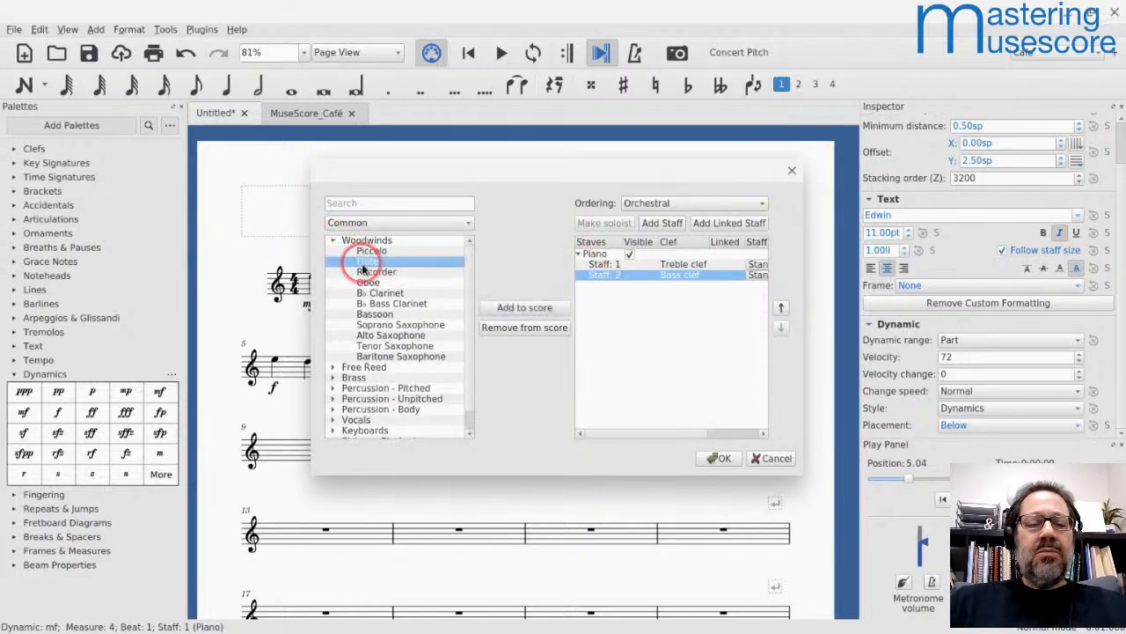
double_click(375, 313)
left_click(717, 458)
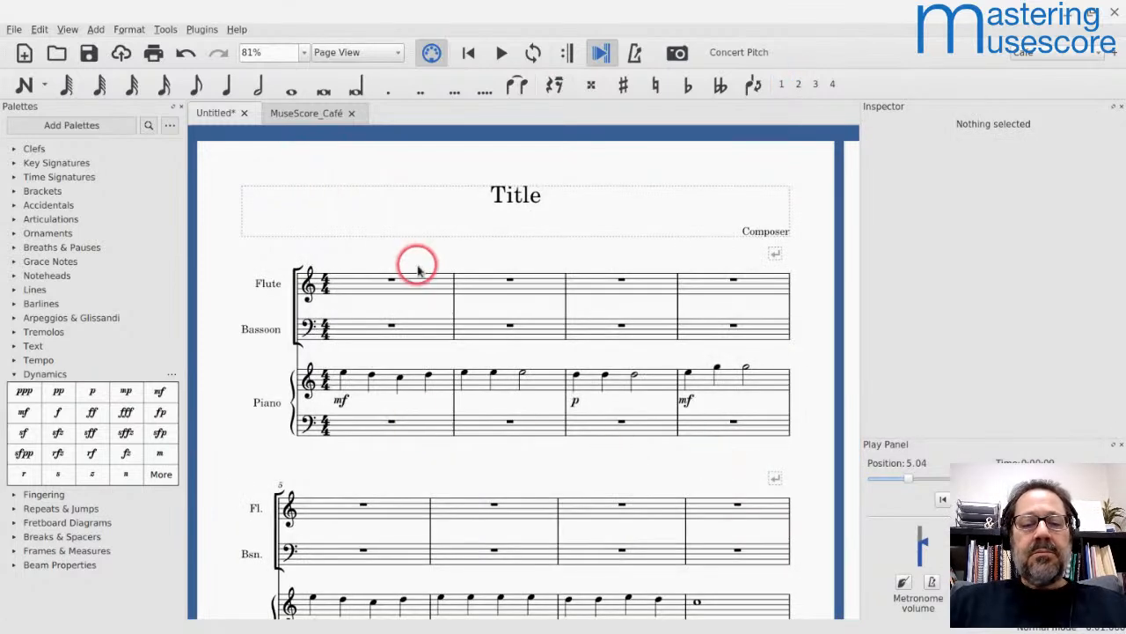
Step: Enter the half notes C, G, C, G in measures 1 and 2 of the piano's bass staff
left_click(375, 428)
key("n")
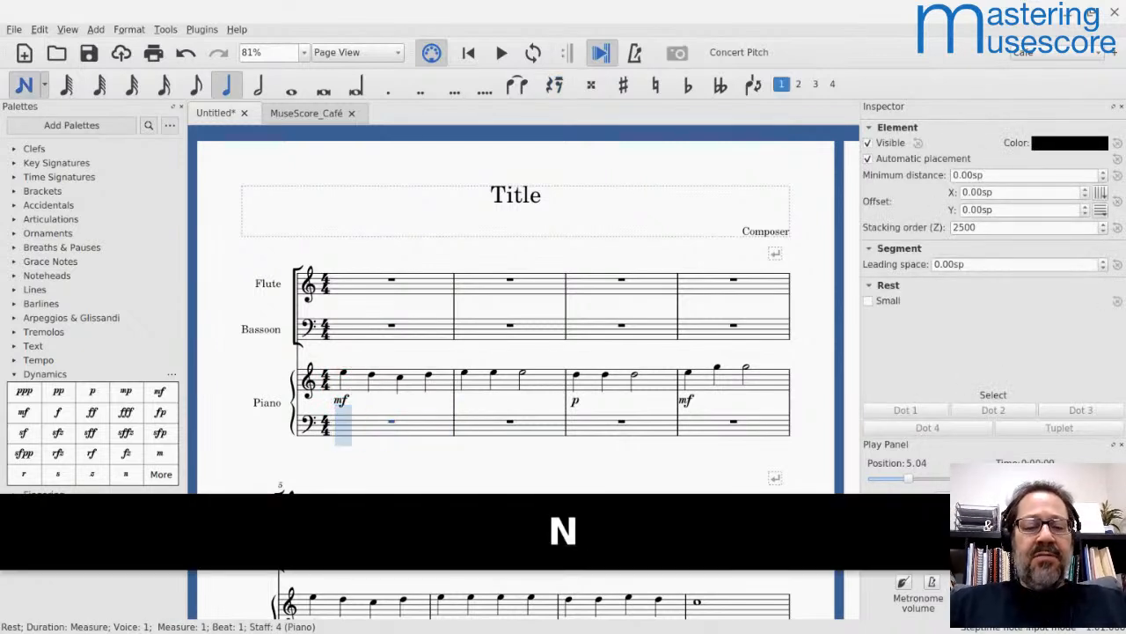
key("7")
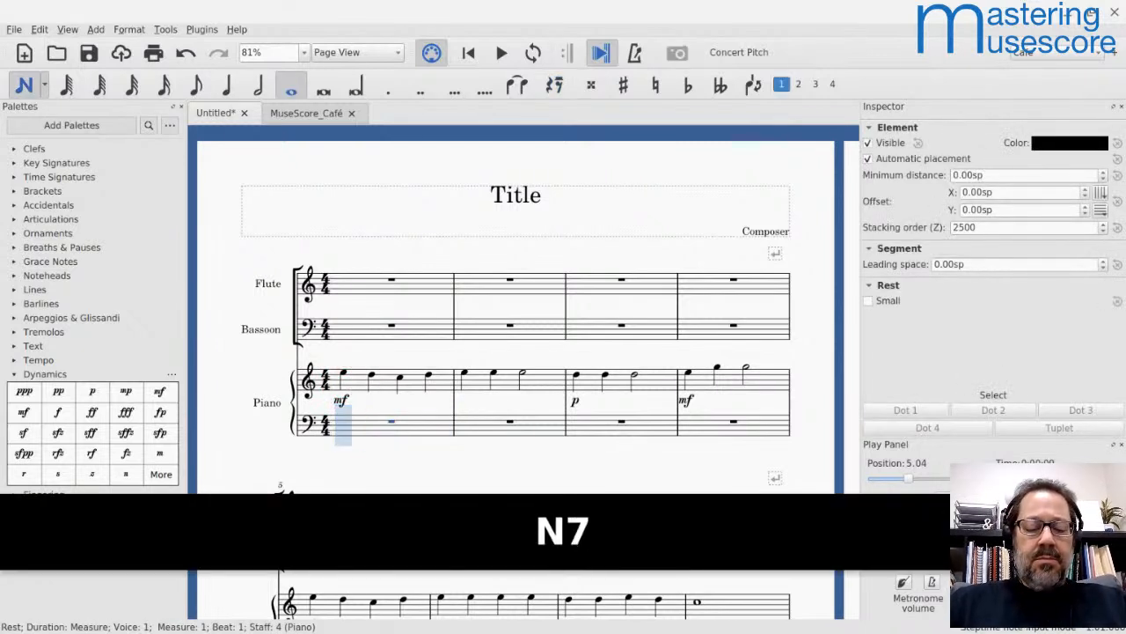
key("6")
key("c")
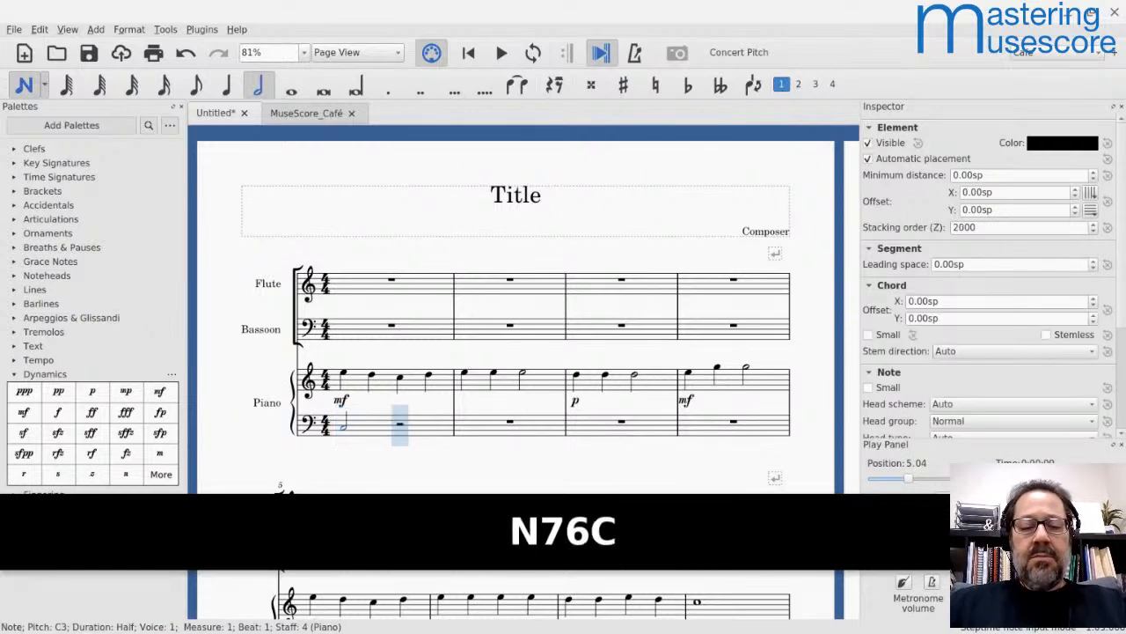
key("g")
key("c")
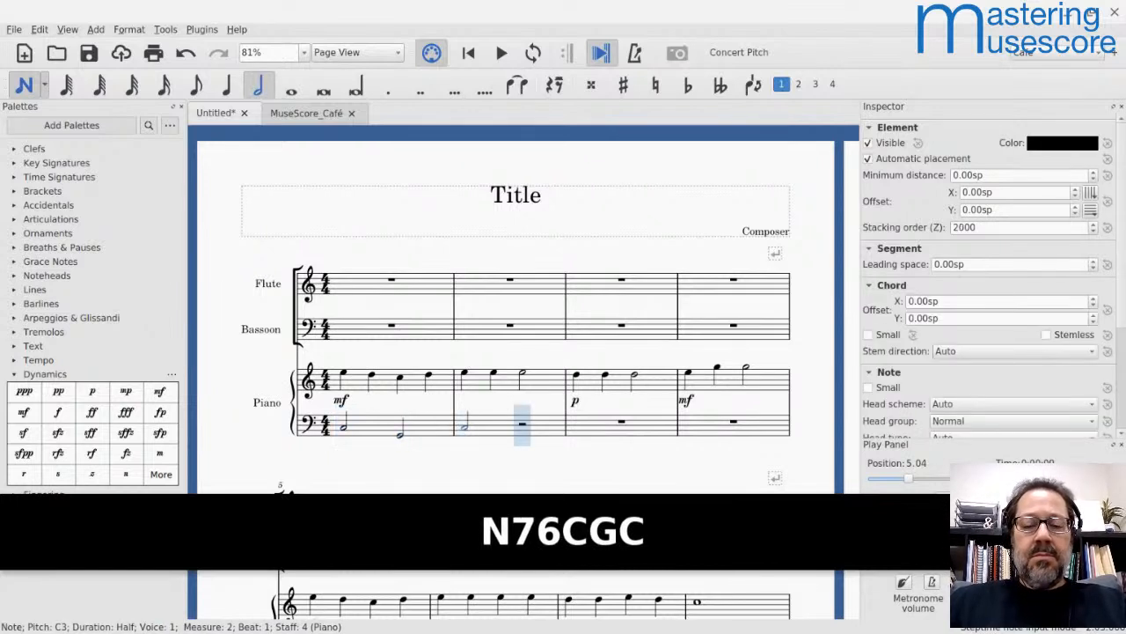
key("g")
Step: Continue the piano's bass staff with half notes B, G, C, E in measures 3 and 4 and C at the start of measure 5
key("b")
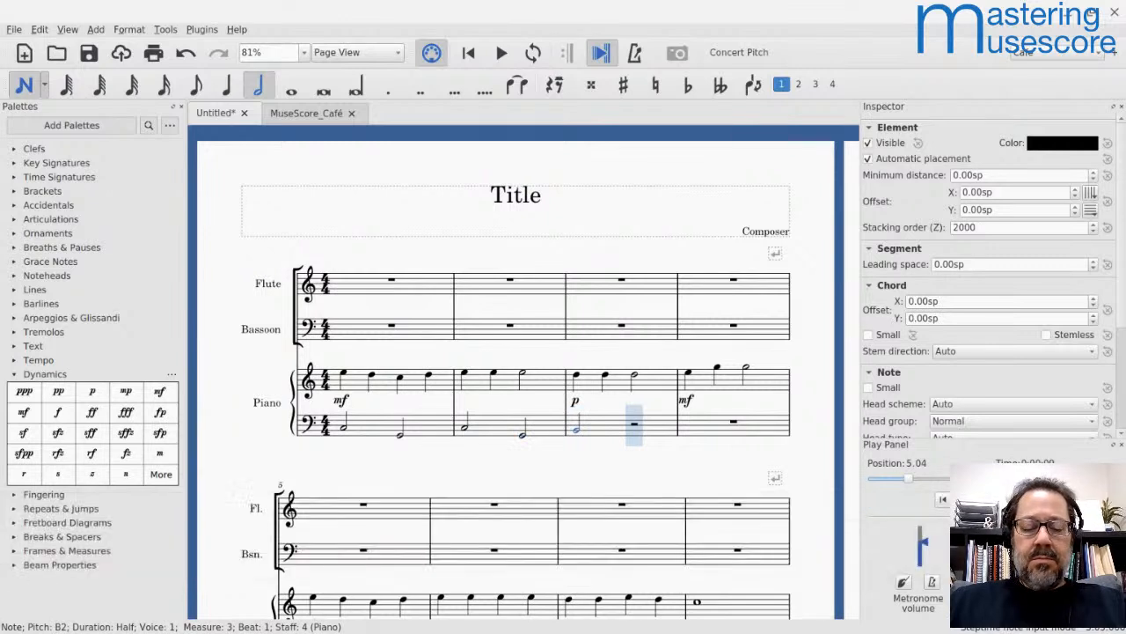
key("g")
key("c")
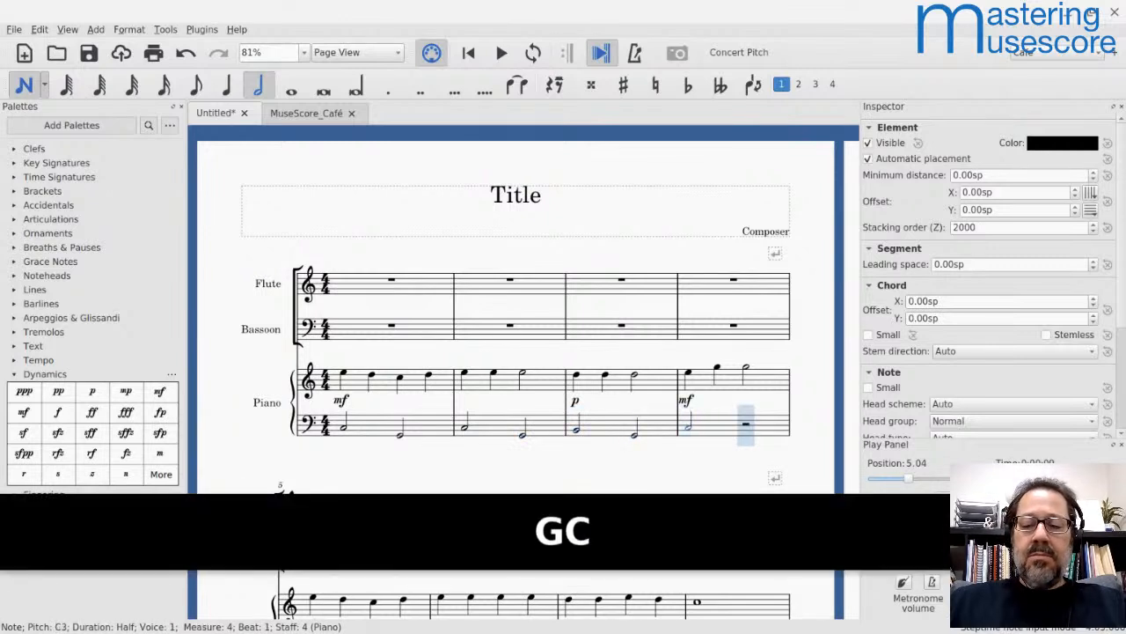
key("e")
key("c")
key("Escape")
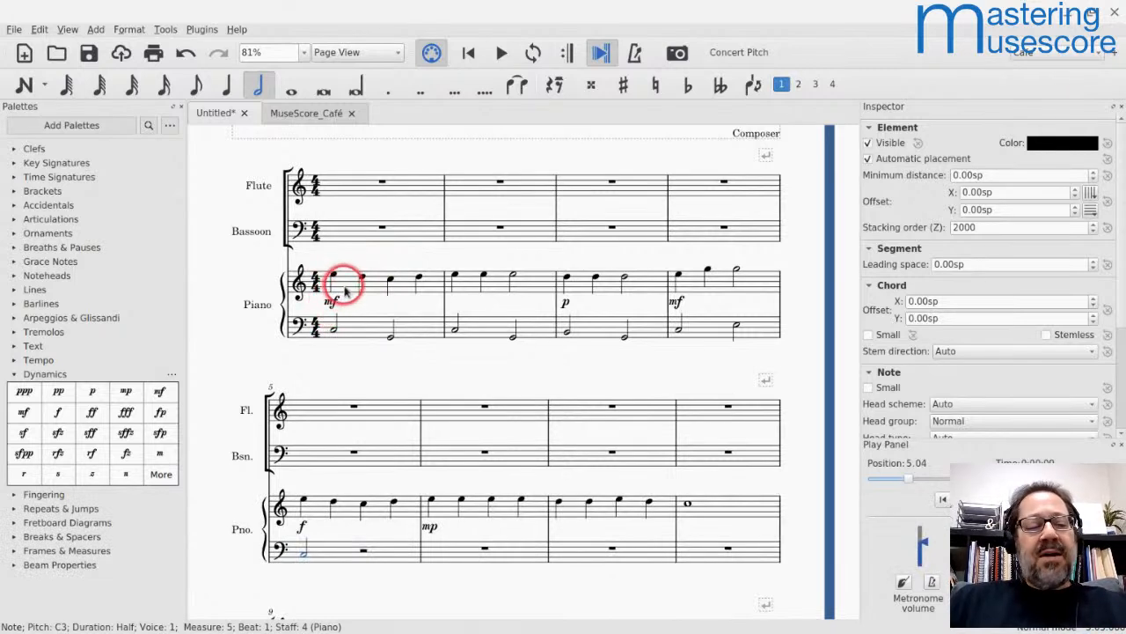
Step: Play back the score from measure 1 up to the start of measure 5 to hear both piano staves
left_click(346, 288)
key("space")
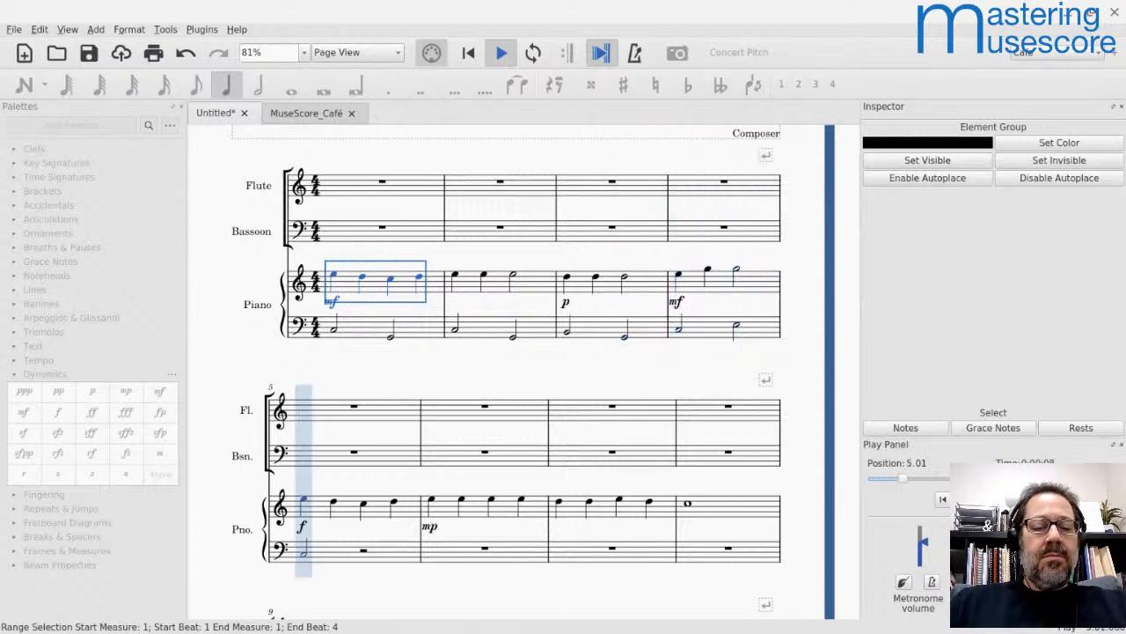
key("space")
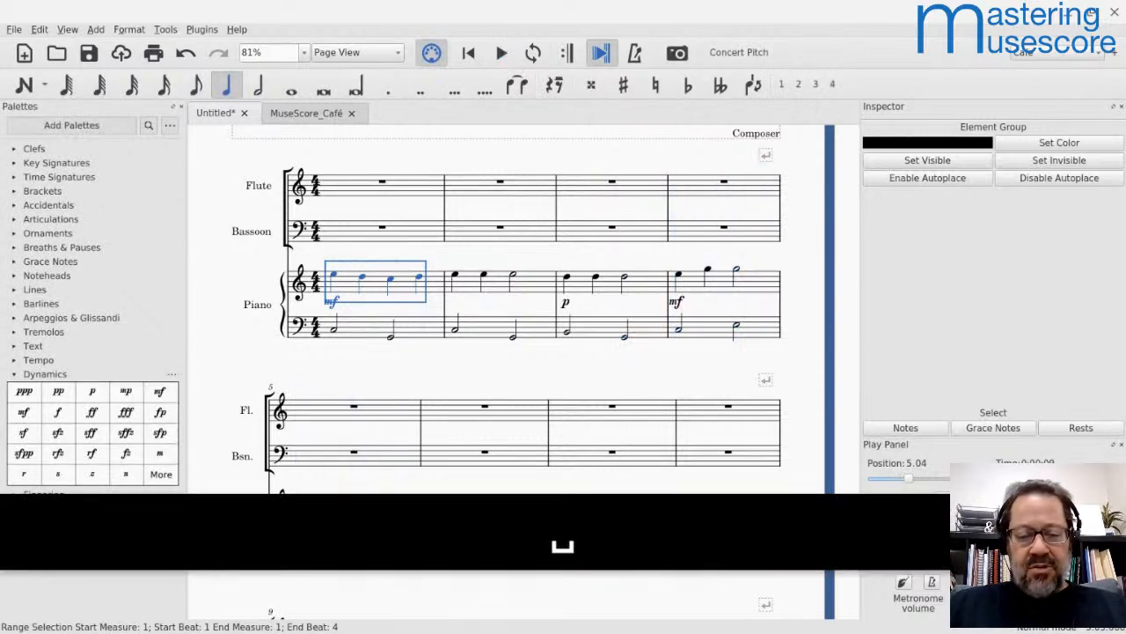
Step: Enter half notes G, C, A, D, G in the piano's bass staff from beat 3 of measure 5 through measure 7
scroll(337, 287, "down", 5)
scroll(336, 287, "right", 1)
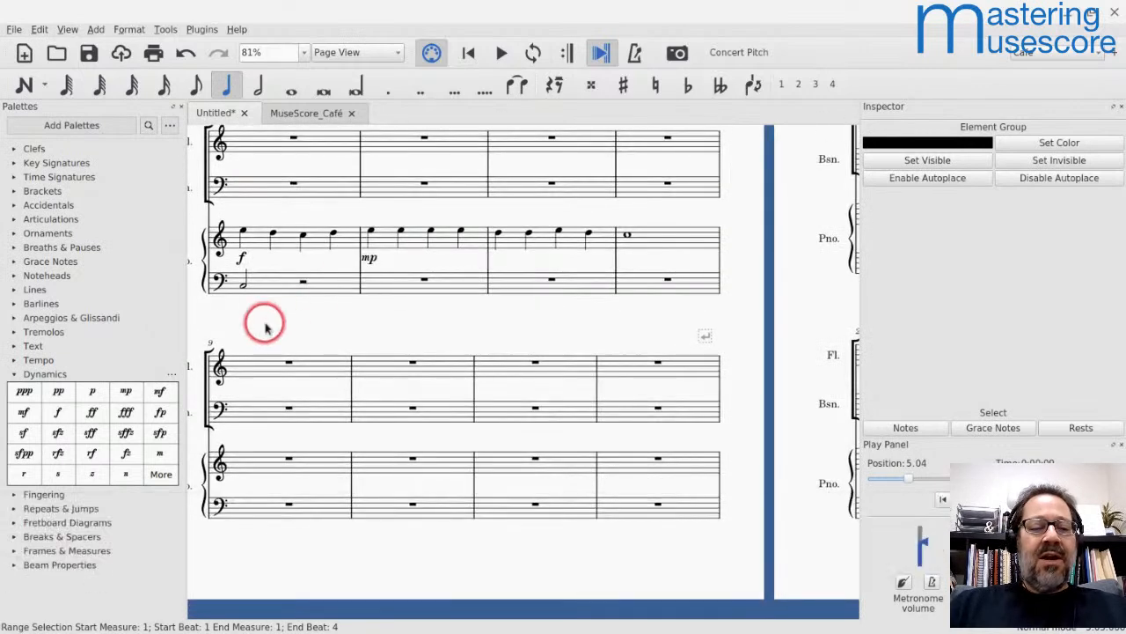
left_click(301, 283)
key("n")
key("g")
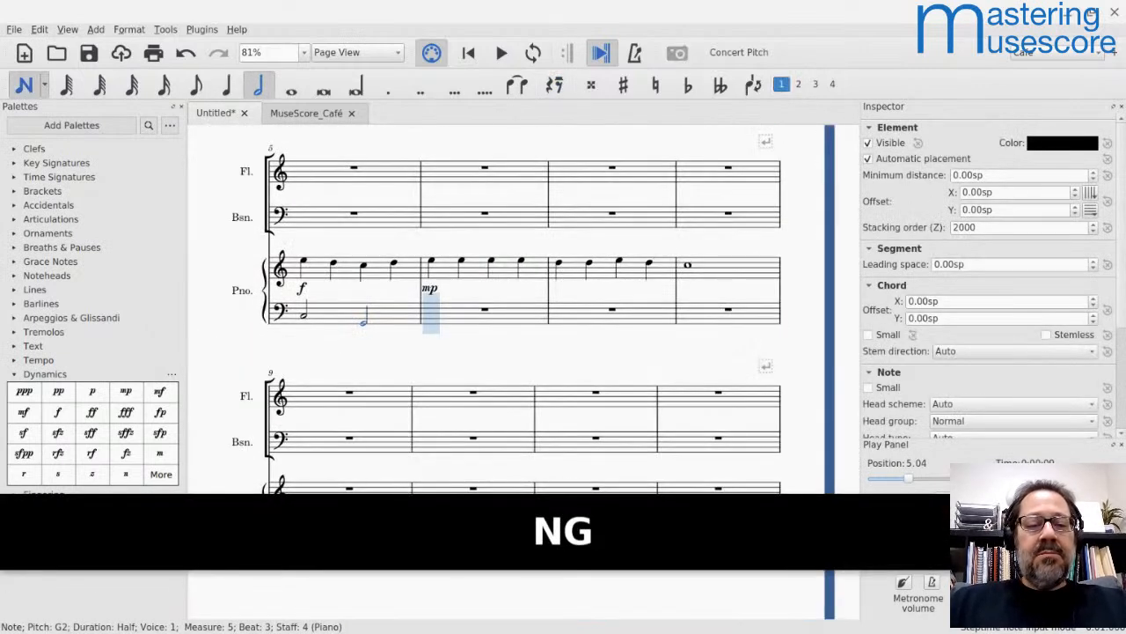
key("c")
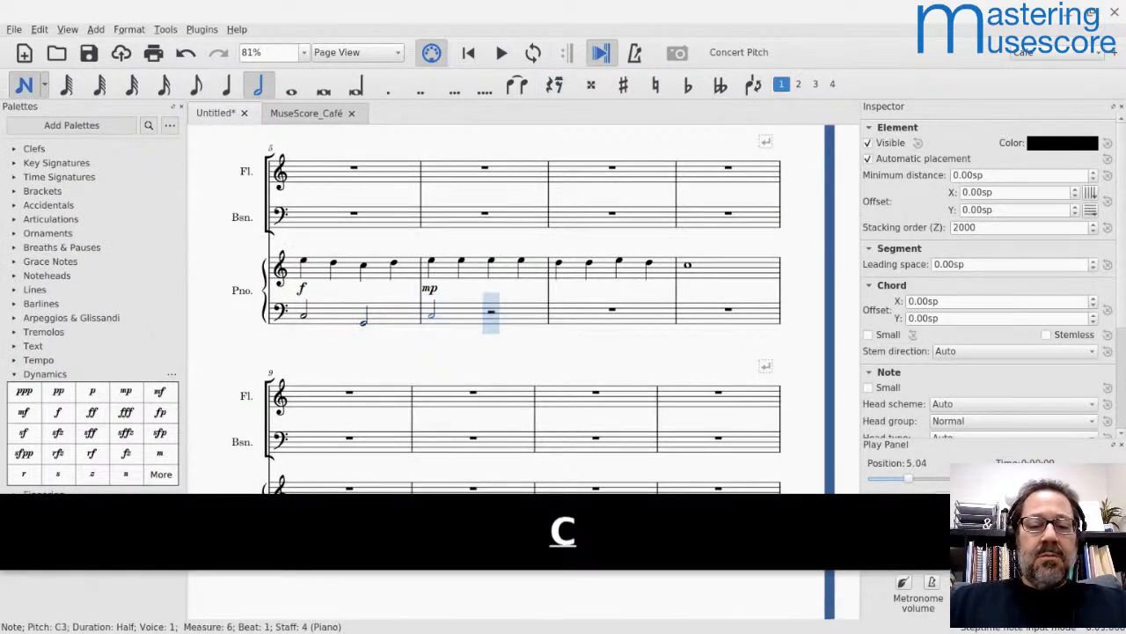
key("a")
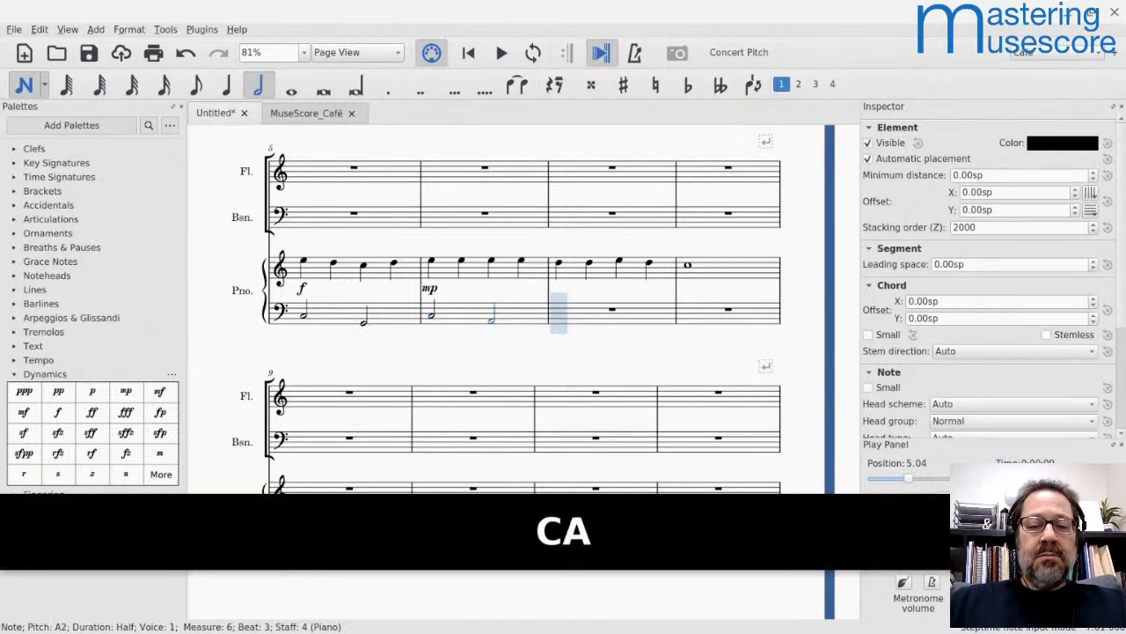
key("d")
key("g")
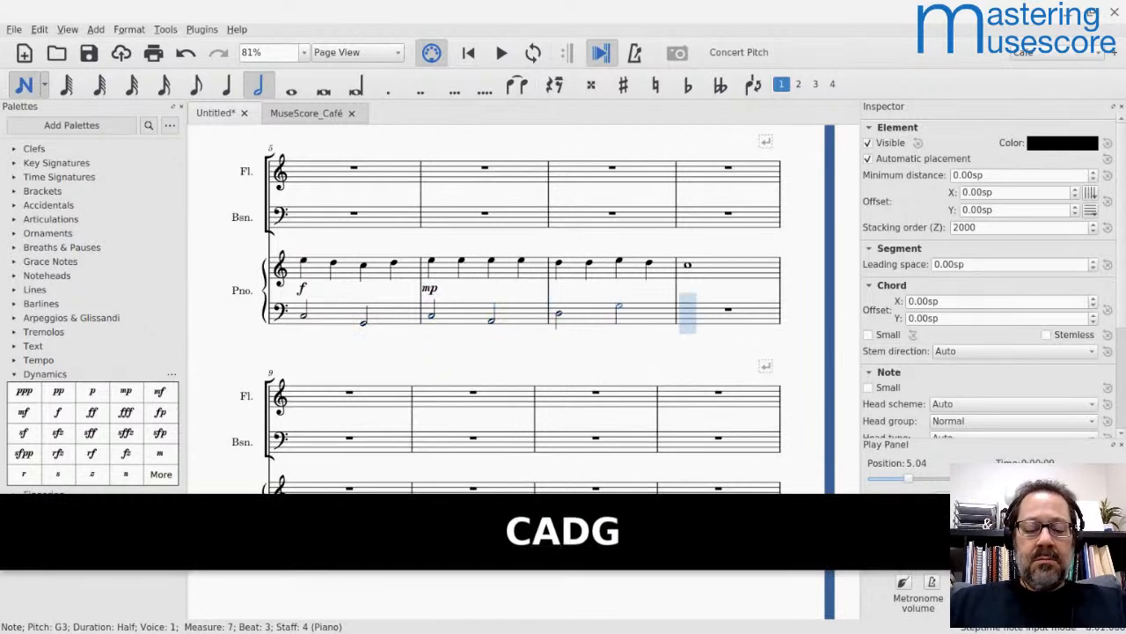
key("ctrl+Right")
key("ctrl+Down")
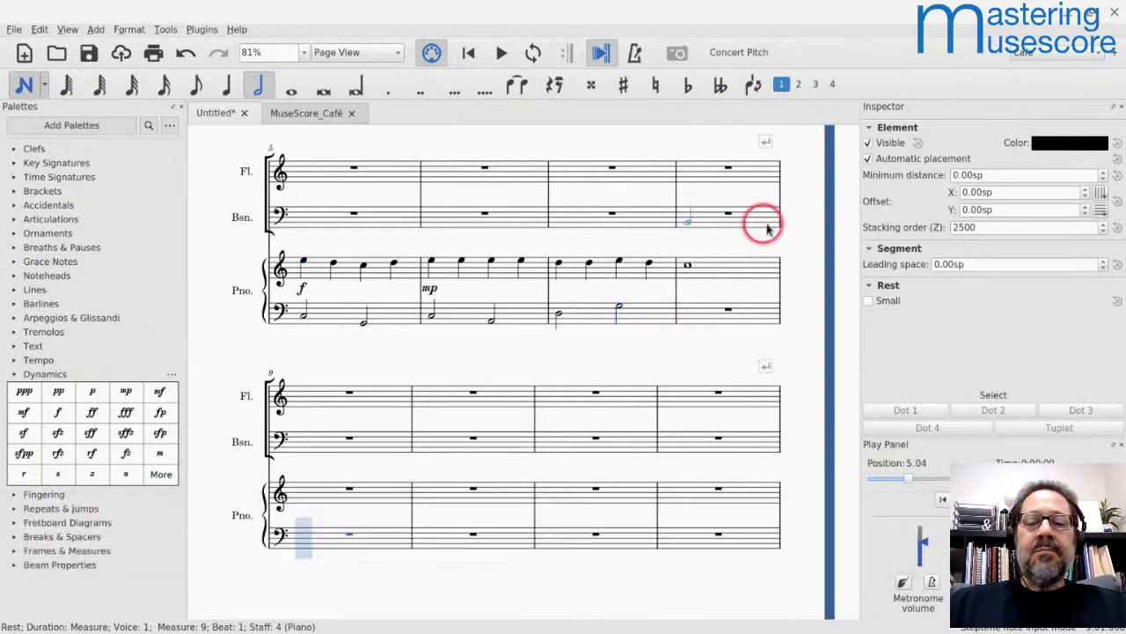
key("Escape")
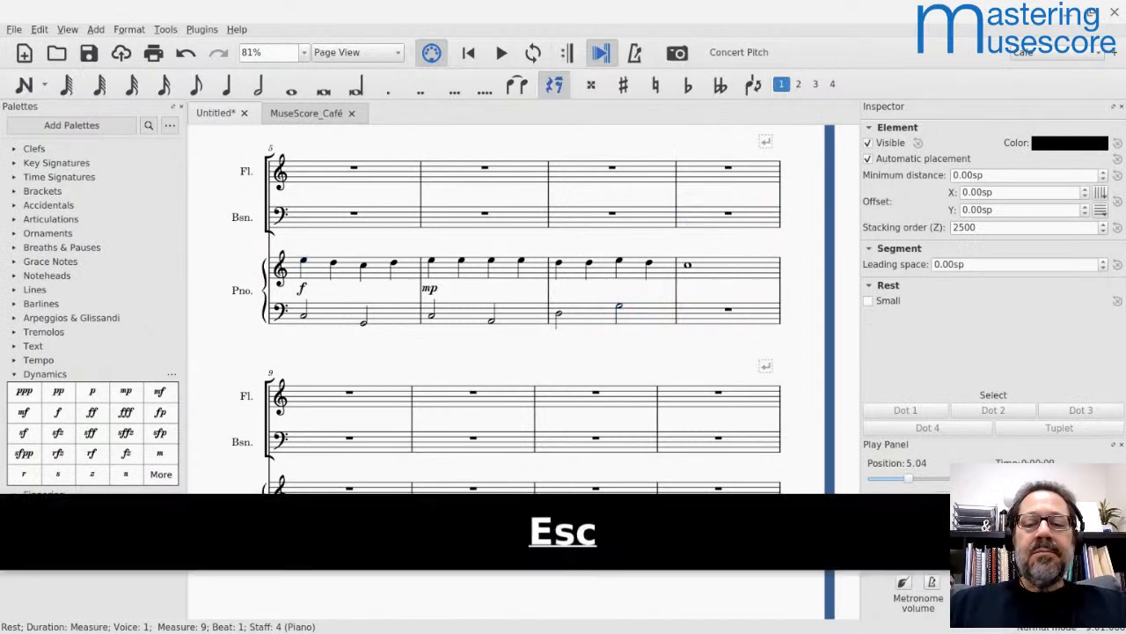
Step: Lower the half note G in measure 7 of the piano's bass staff by an octave and enter a whole note C in measure 8
left_click(618, 310)
key("ctrl+Down")
key("Right")
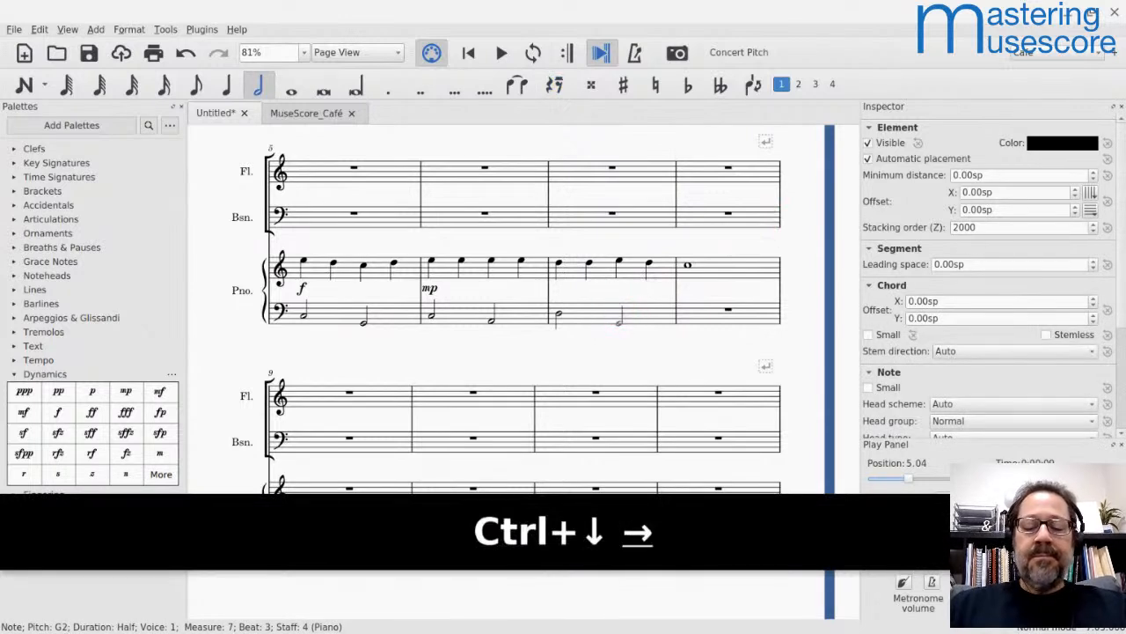
key("n")
key("7")
key("Right")
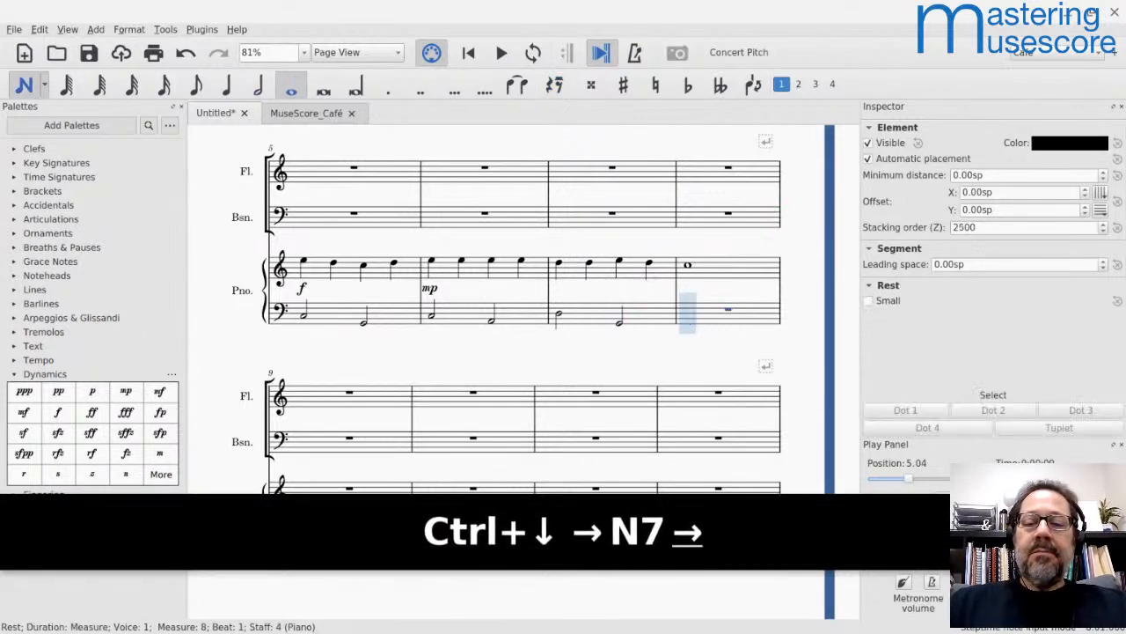
key("7")
key("c")
key("Escape")
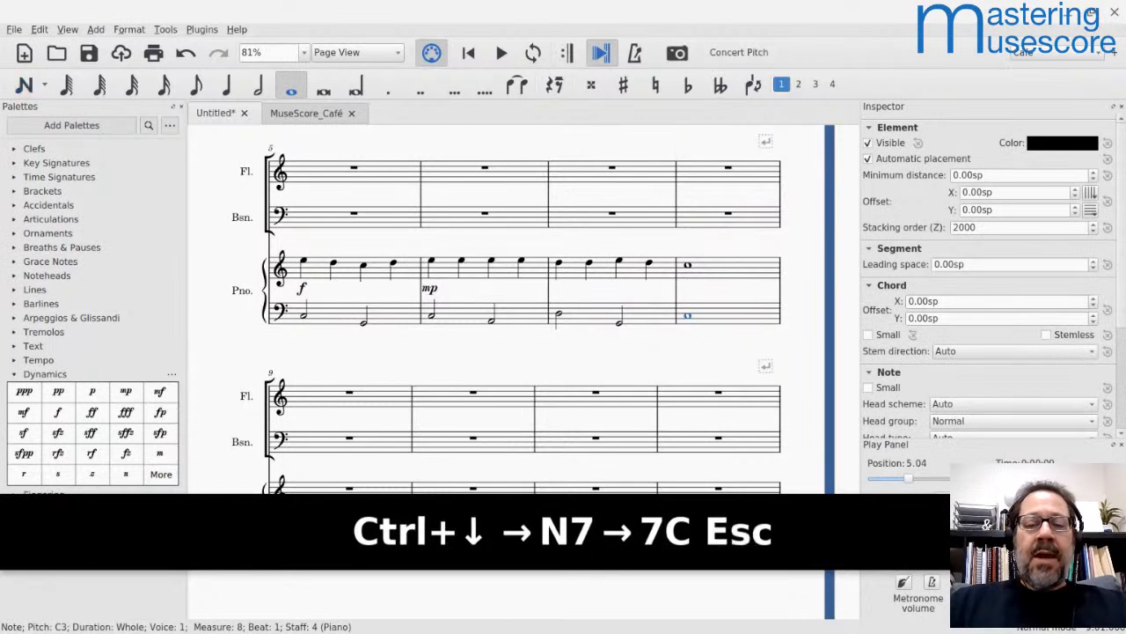
Step: Play back the piano part from measure 5 through measure 8
left_click(322, 253)
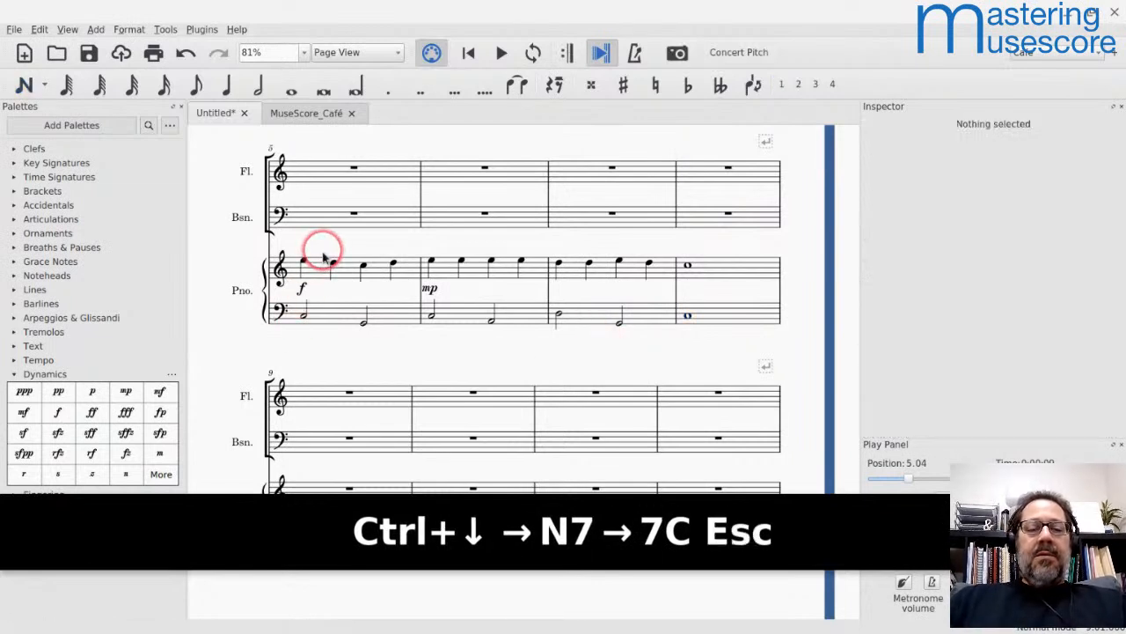
left_click(322, 267)
key("space")
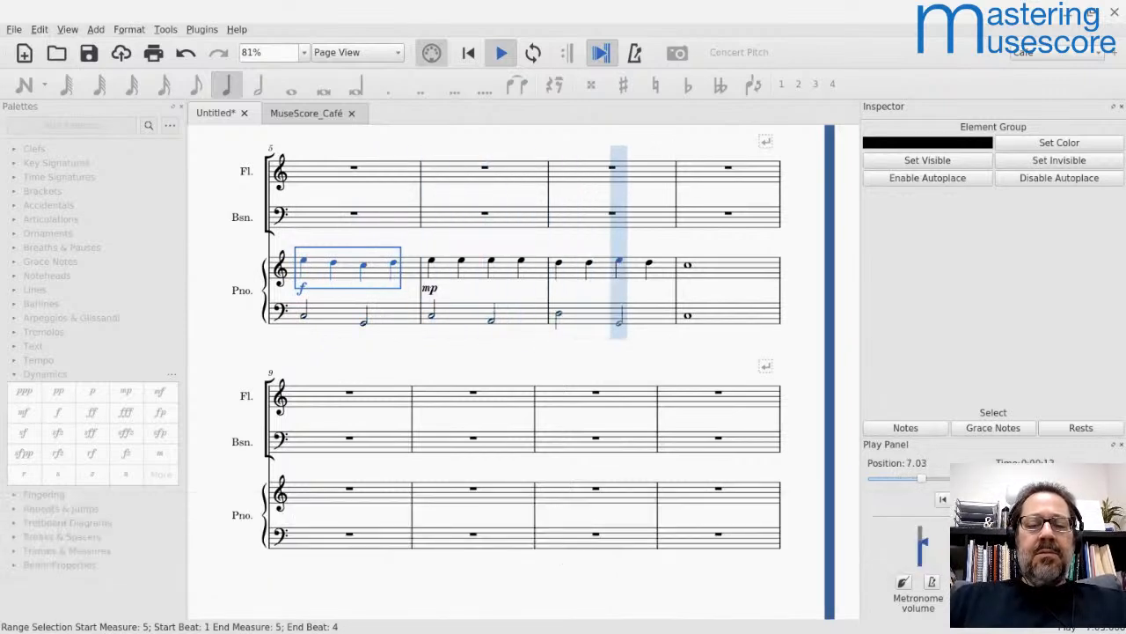
key("space")
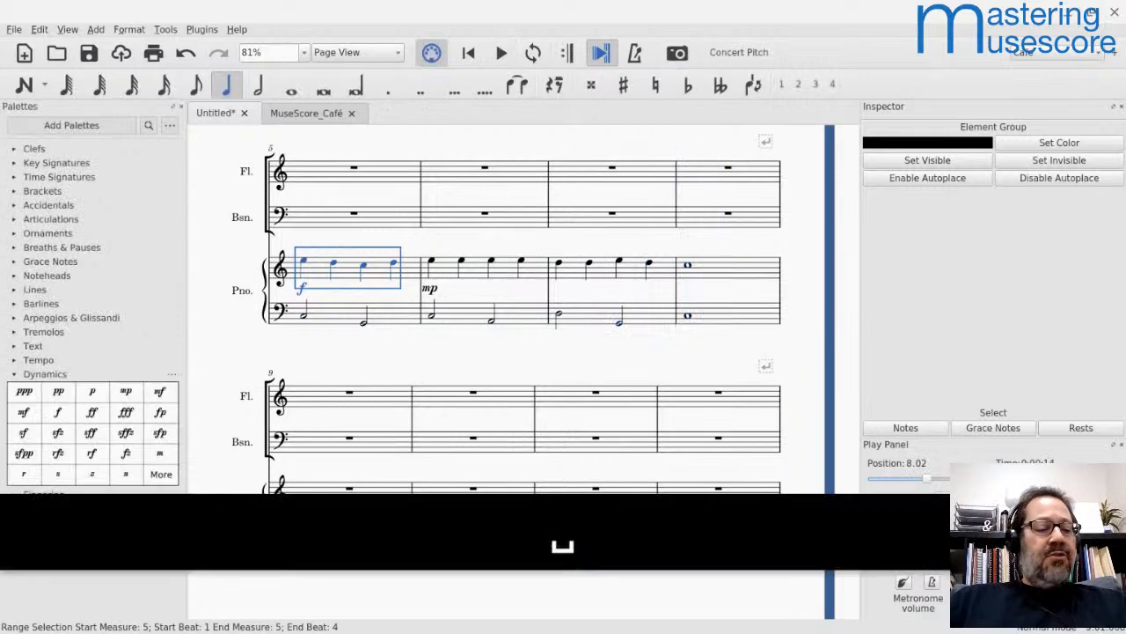
Step: Set the velocity offset to 20 for all notes in the piano's treble staff from measure 1 through measure 8
scroll(339, 254, "up", 5)
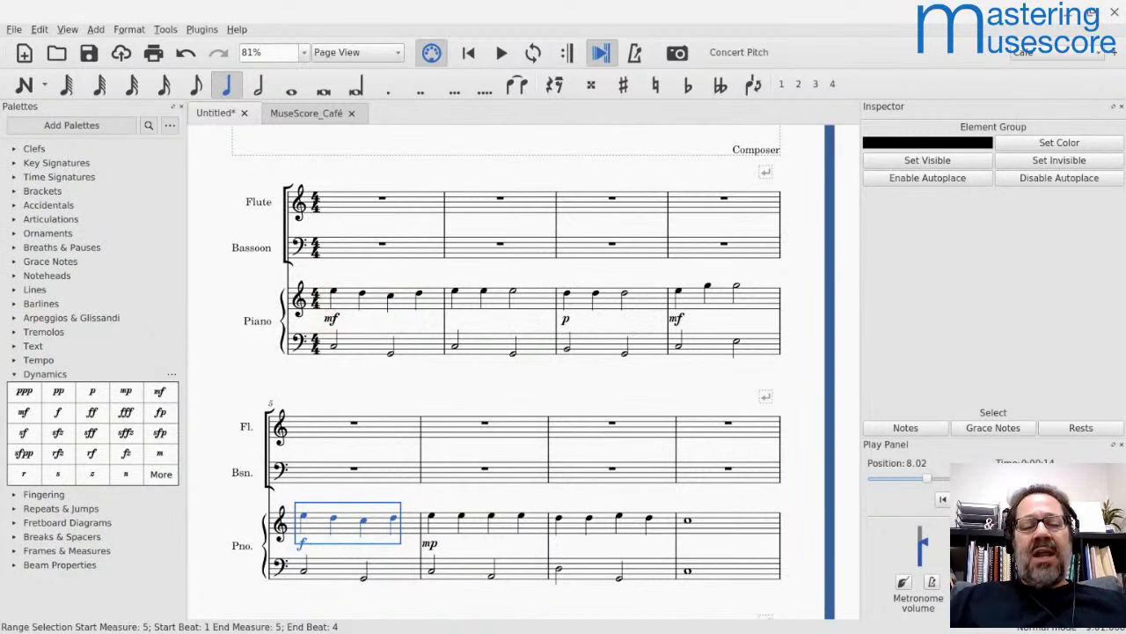
left_click(344, 303)
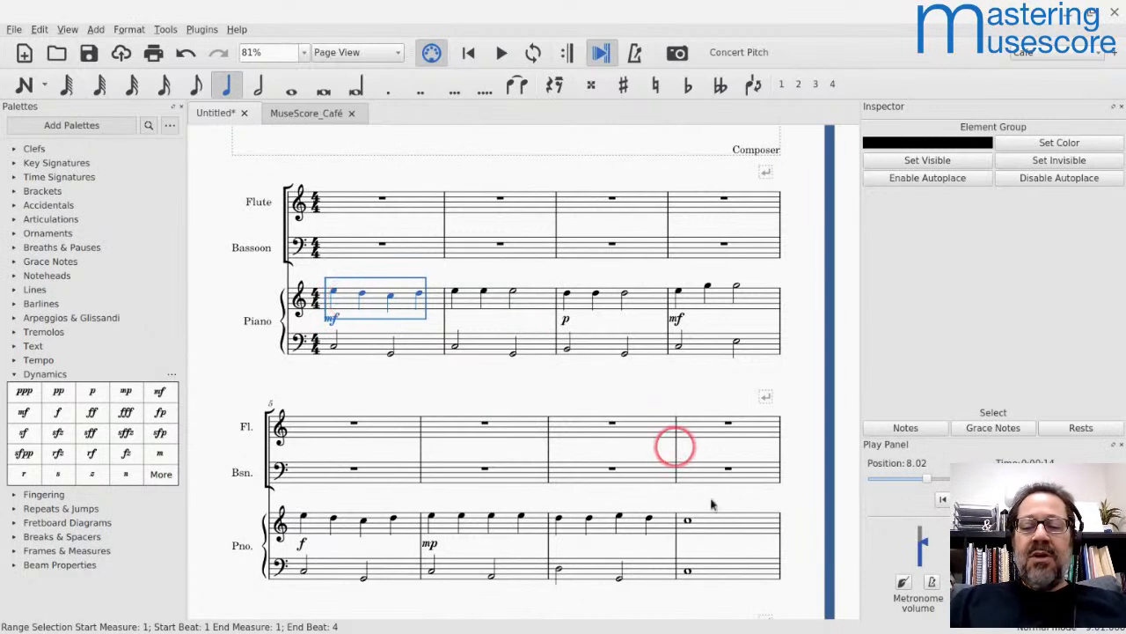
left_click(722, 525, "shift")
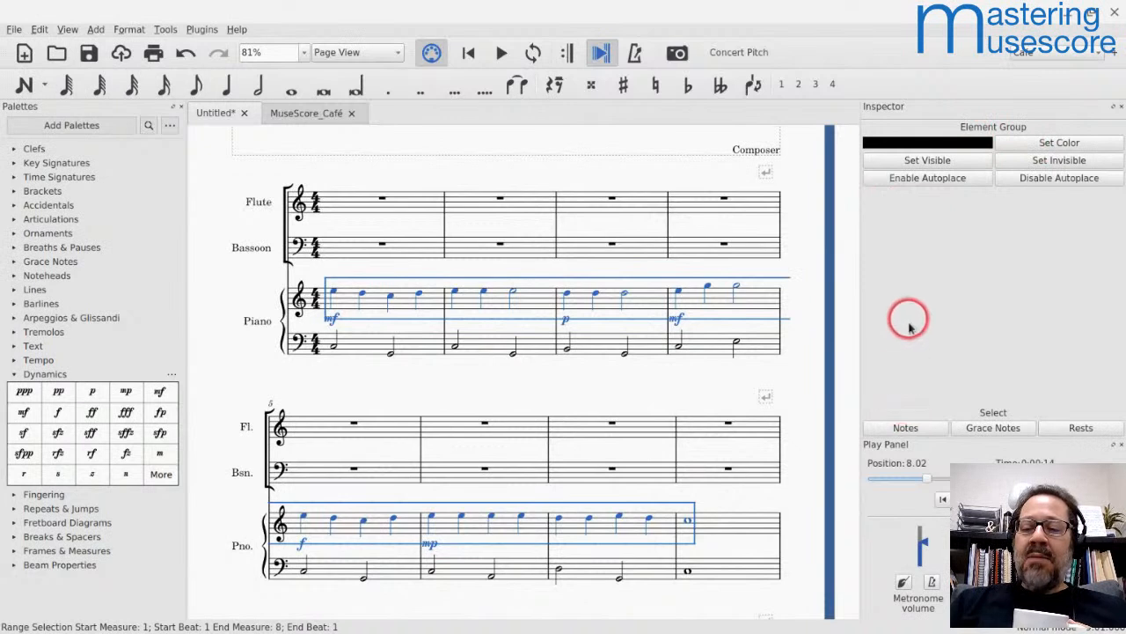
left_click(887, 431)
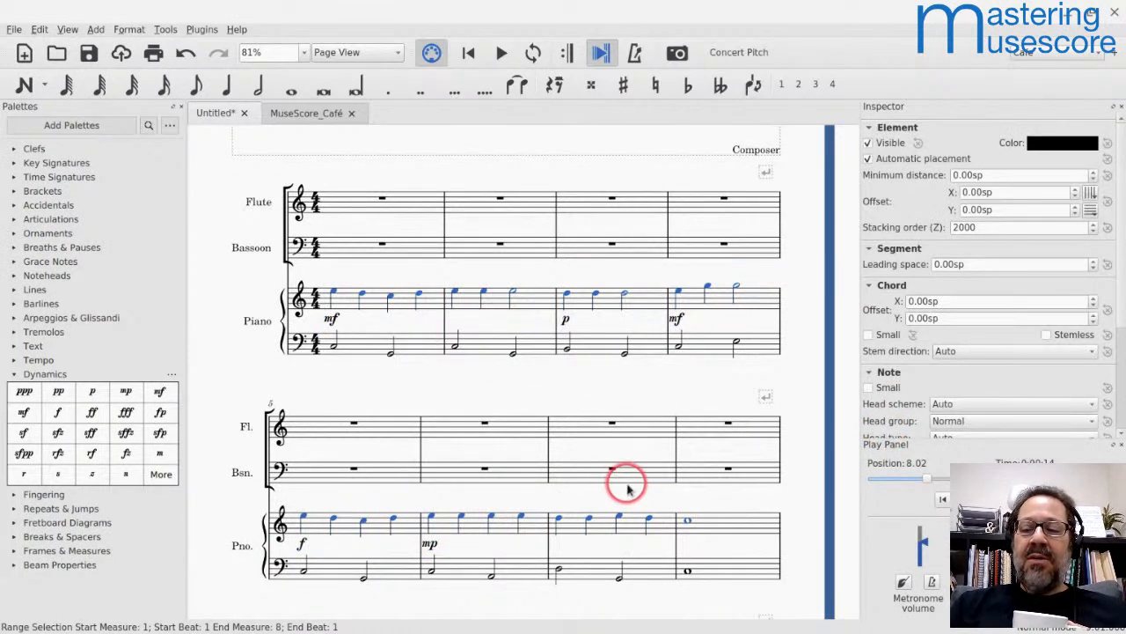
scroll(892, 340, "down", 3)
scroll(891, 350, "up", 3)
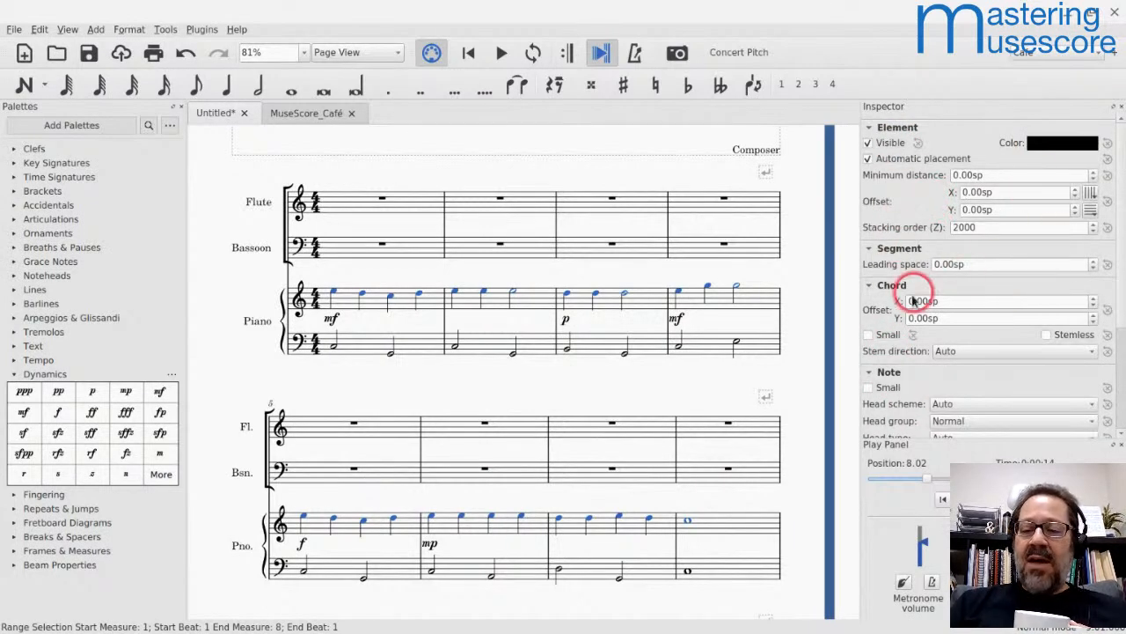
scroll(920, 293, "down", 2)
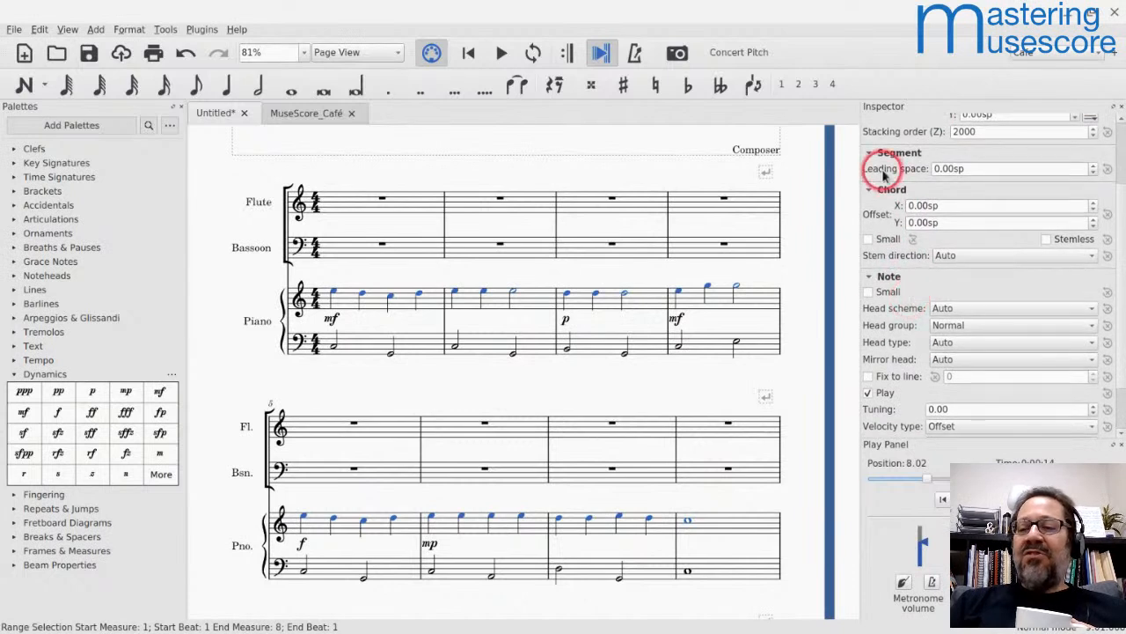
scroll(890, 210, "down", 2)
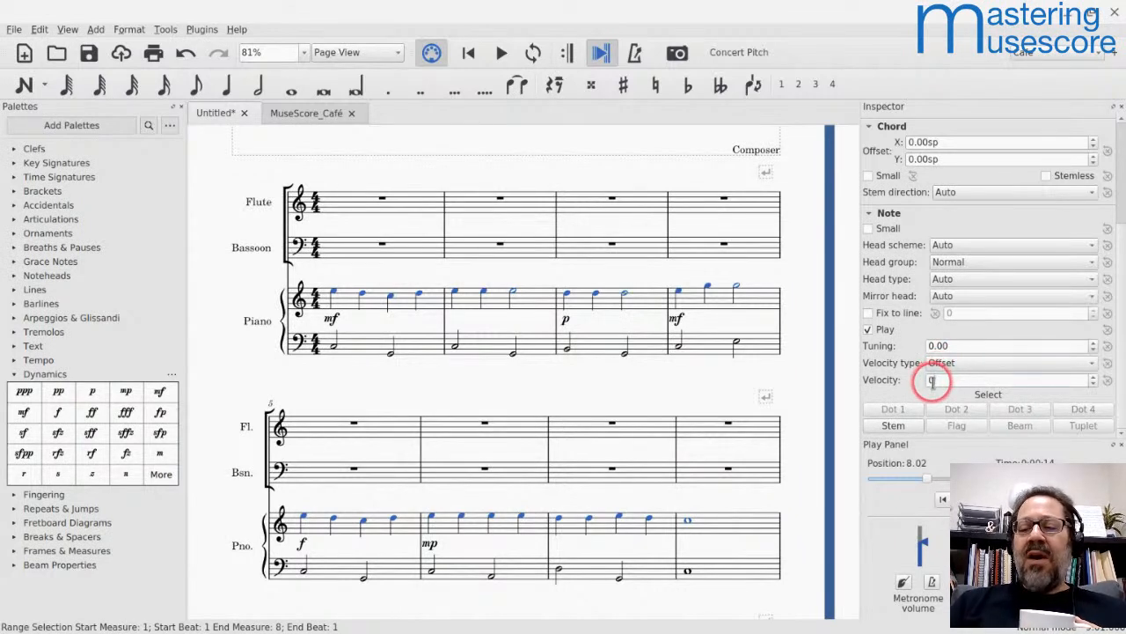
key("Left")
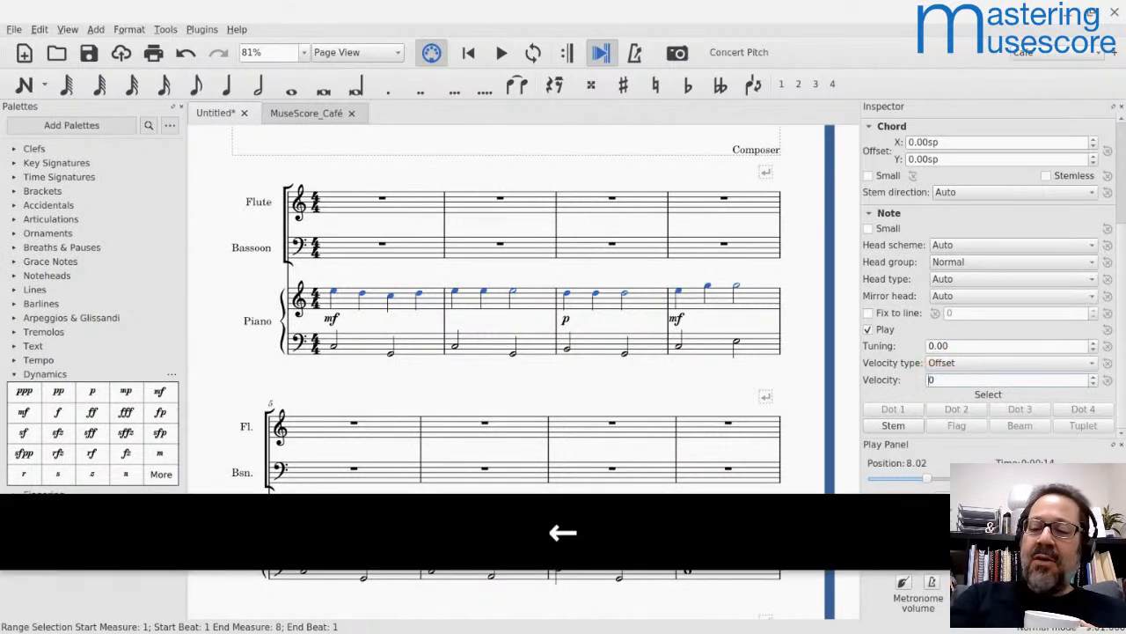
type("2")
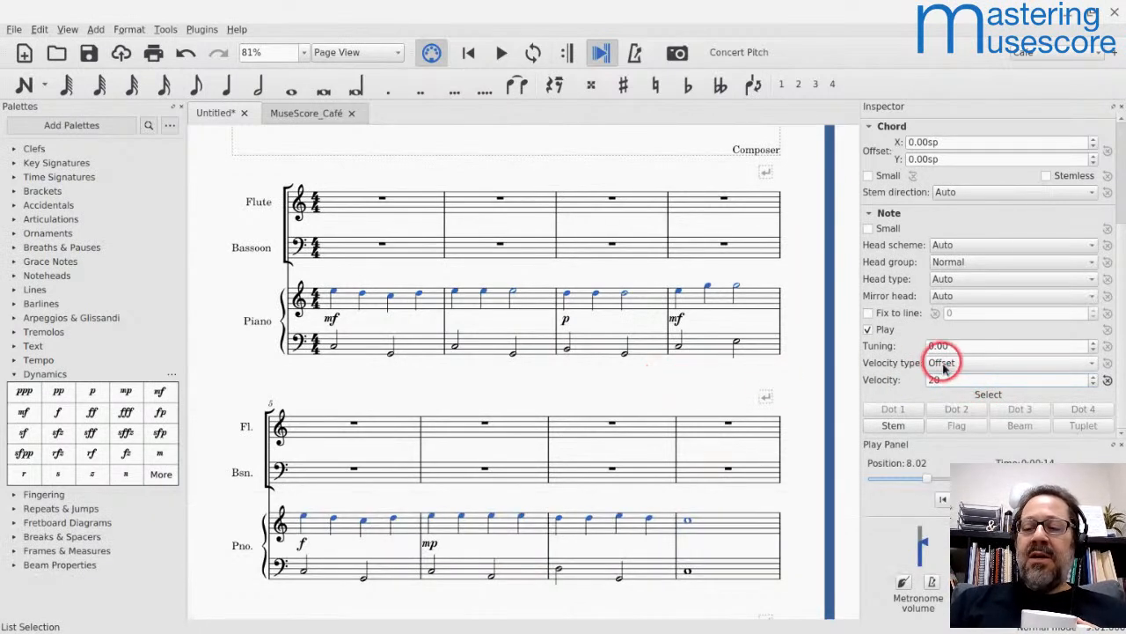
Step: Play back the piano part from measure 1 through measure 8 to hear the emphasized treble staff
left_click(343, 303)
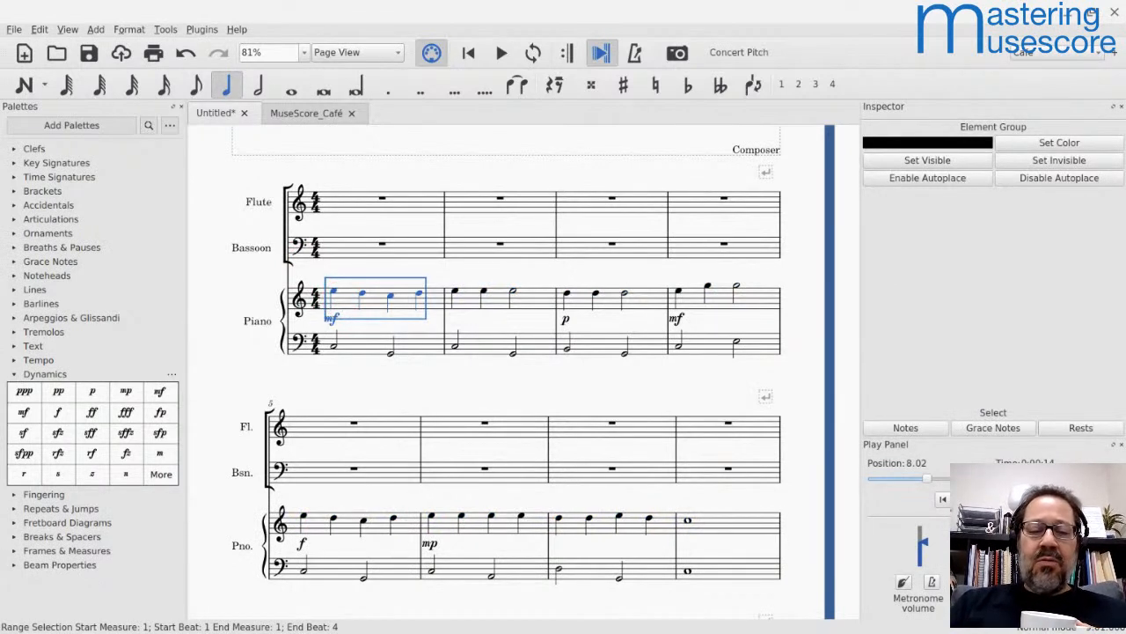
key("space")
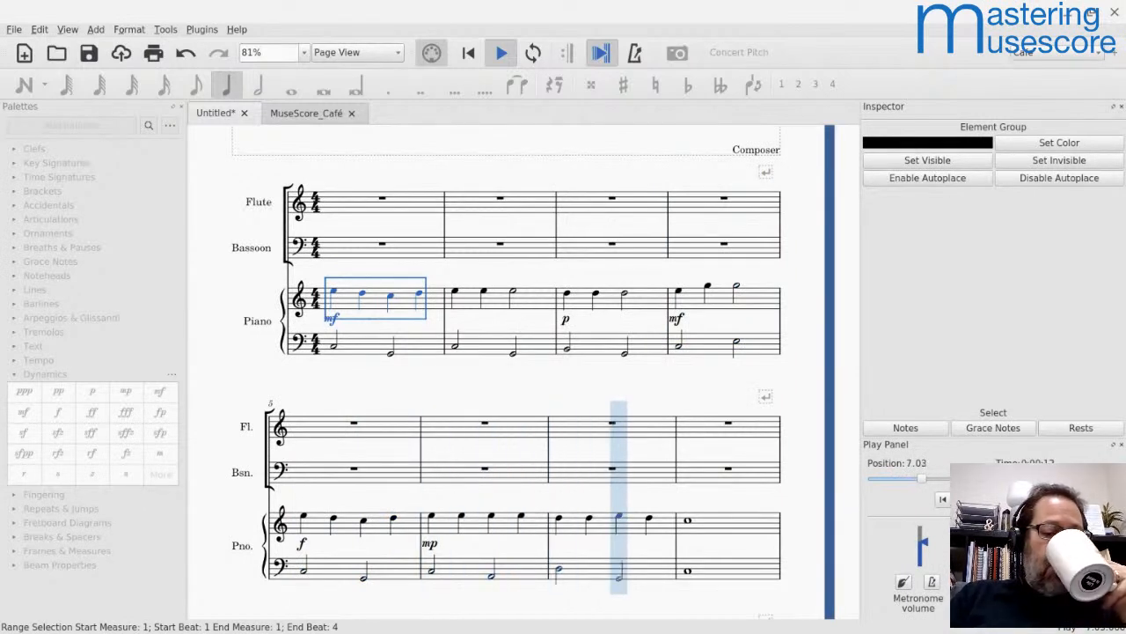
key("space")
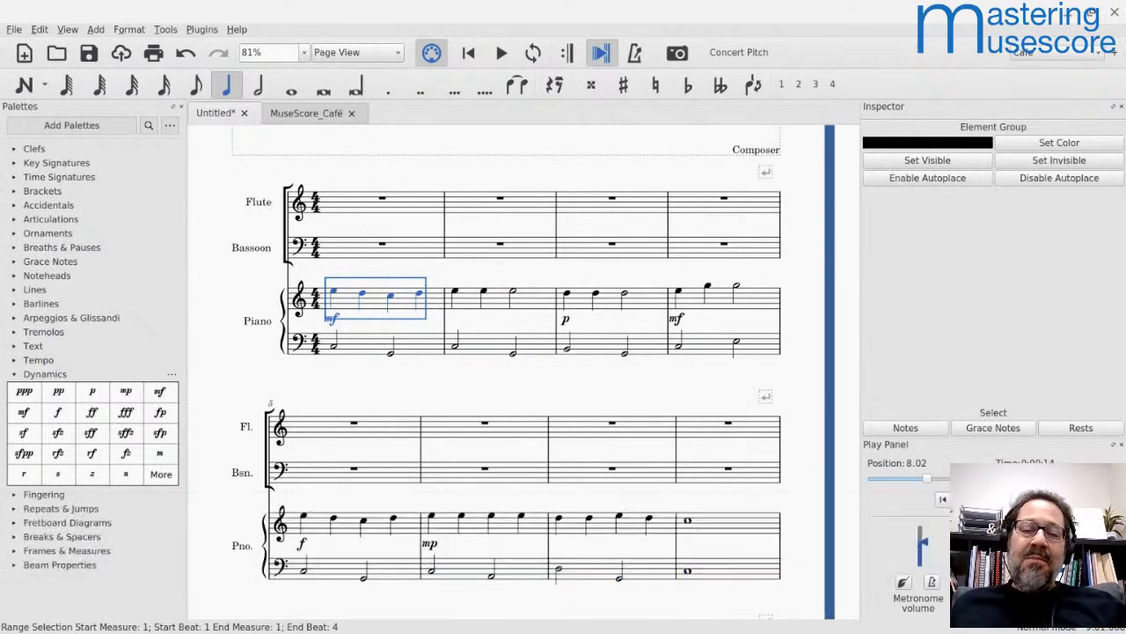
Step: Inspect the velocity of the f dynamic in measure 5 of the piano part
left_click(311, 539)
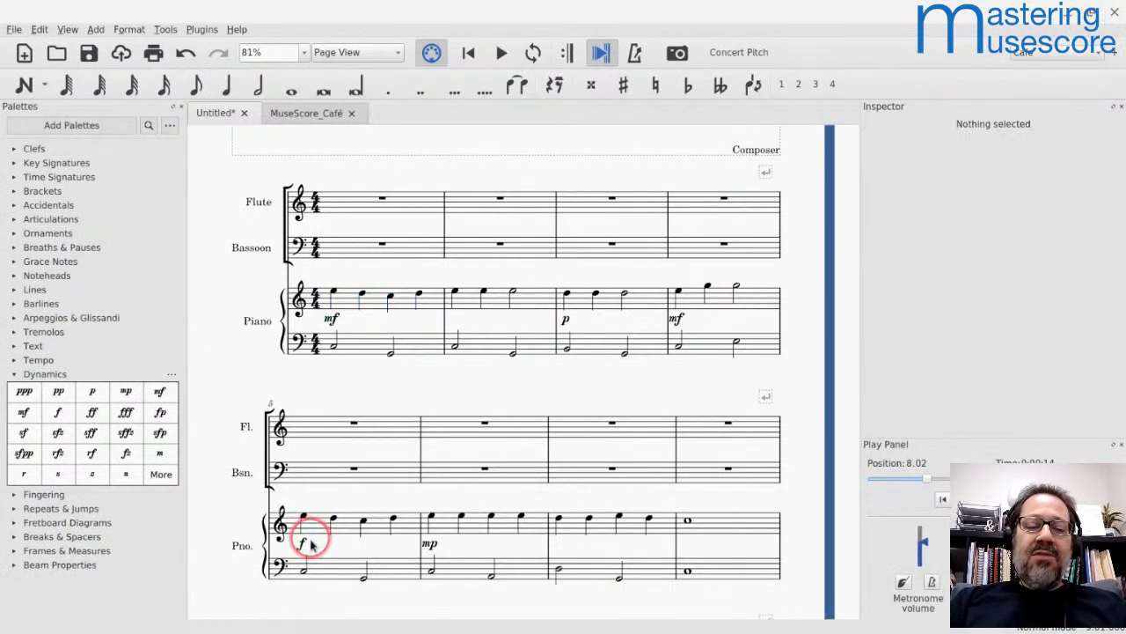
left_click(304, 544)
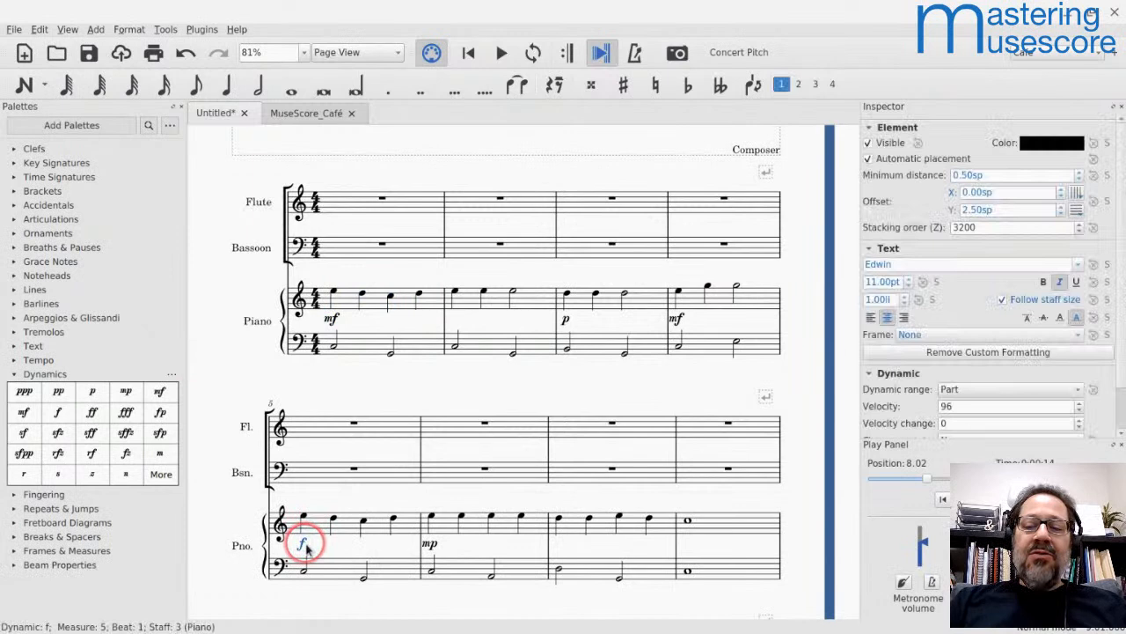
left_click(961, 406)
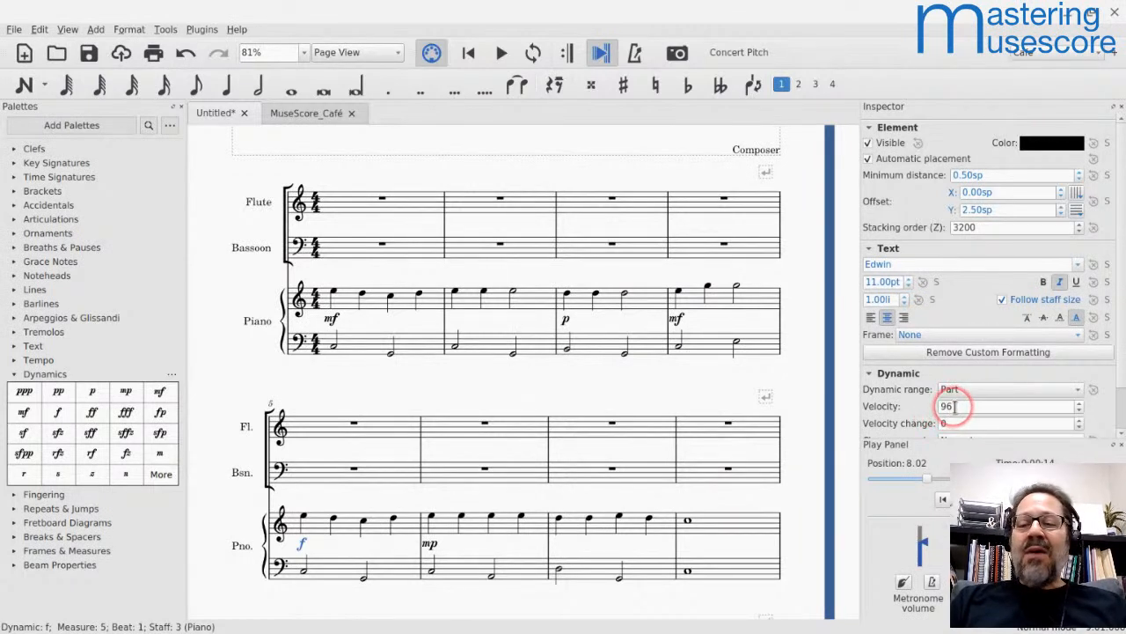
Step: Set the velocity offset to 10 for the four treble notes in measure 5 of the piano part
left_click(316, 525)
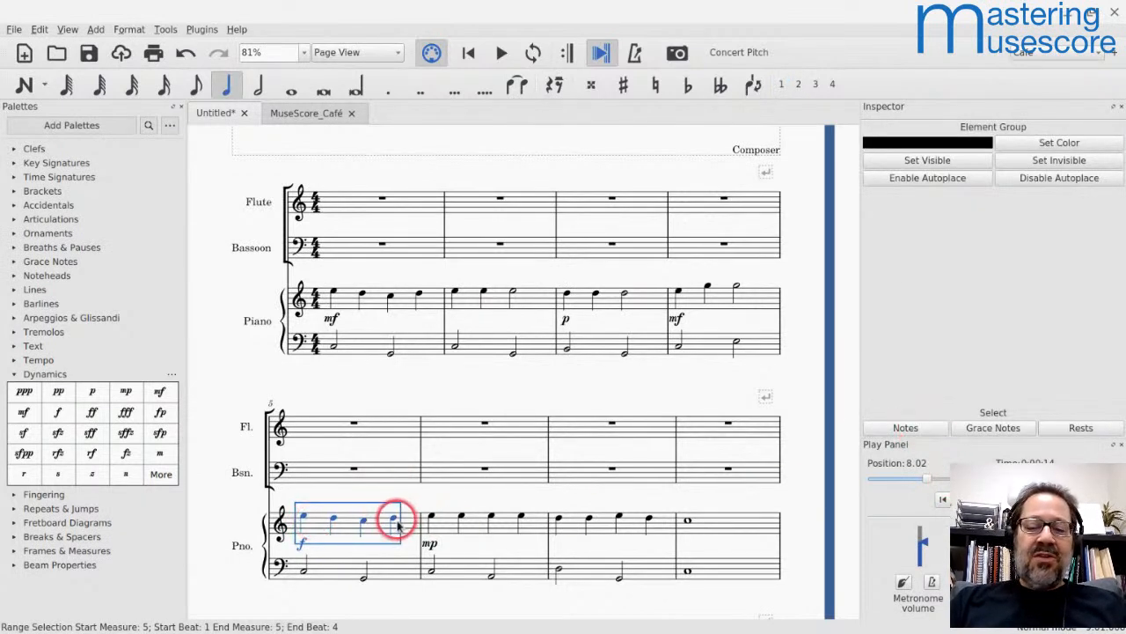
left_click(889, 429)
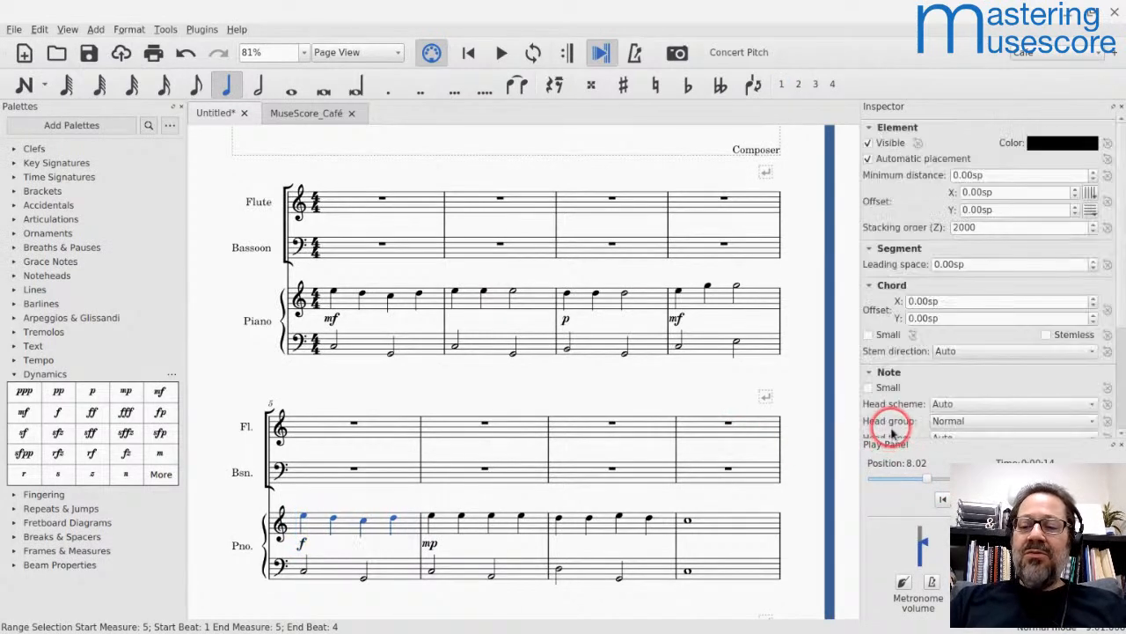
scroll(992, 374, "down", 3)
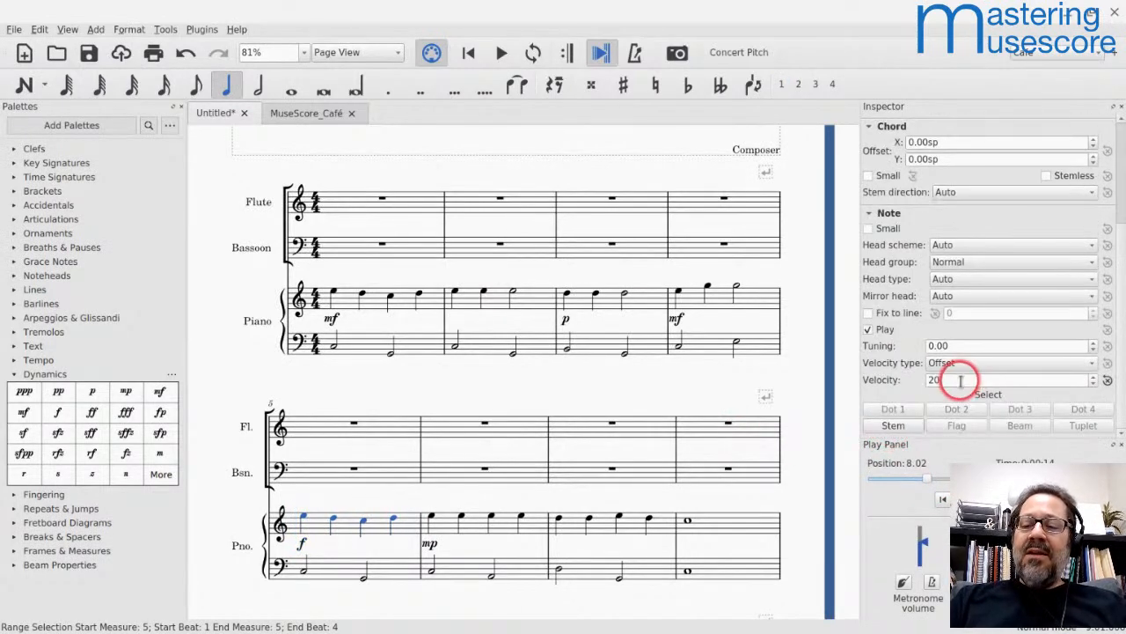
key("Left")
key("Left")
key("Left")
key("shift+Right")
type("1")
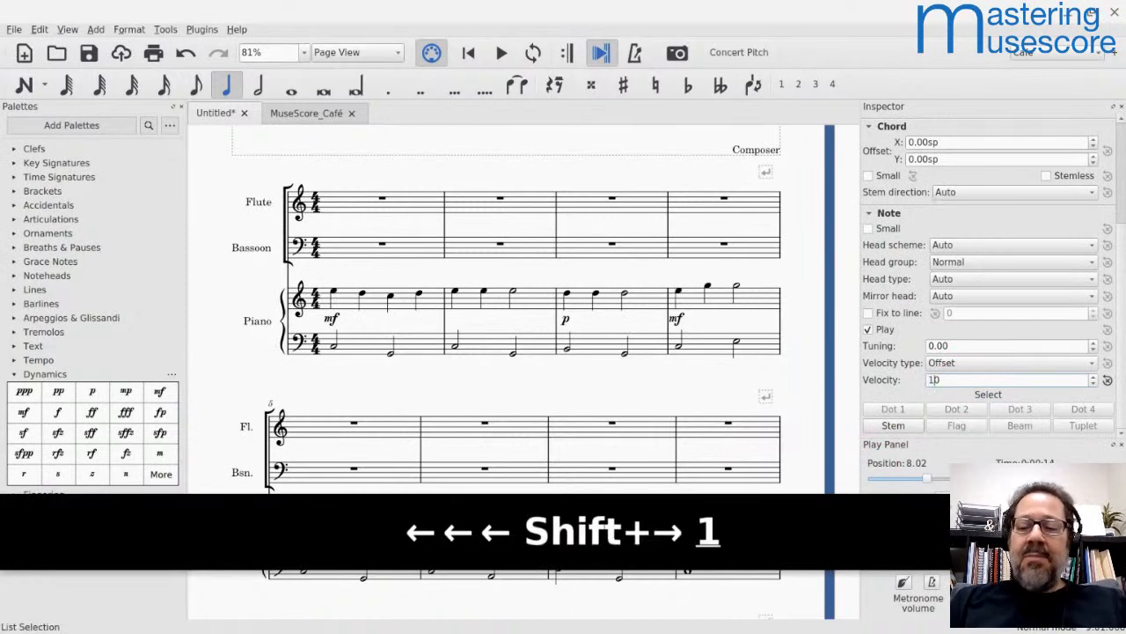
key("Return")
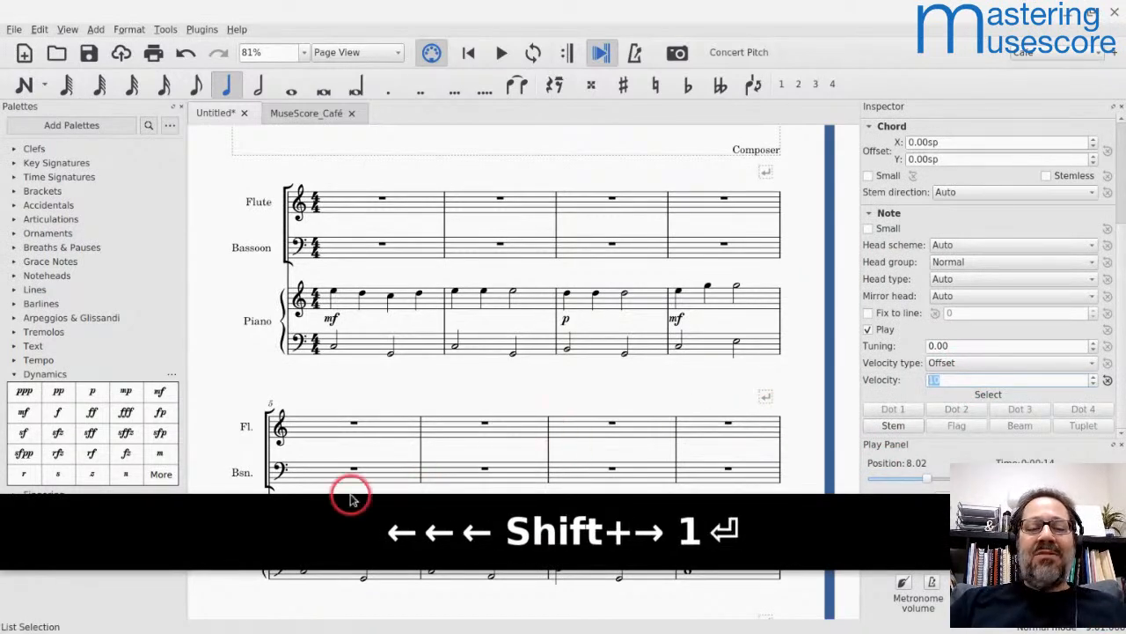
Step: Set the velocity offset to -10 for the two bass staff notes in measure 5 of the piano part
scroll(348, 464, "down", 3)
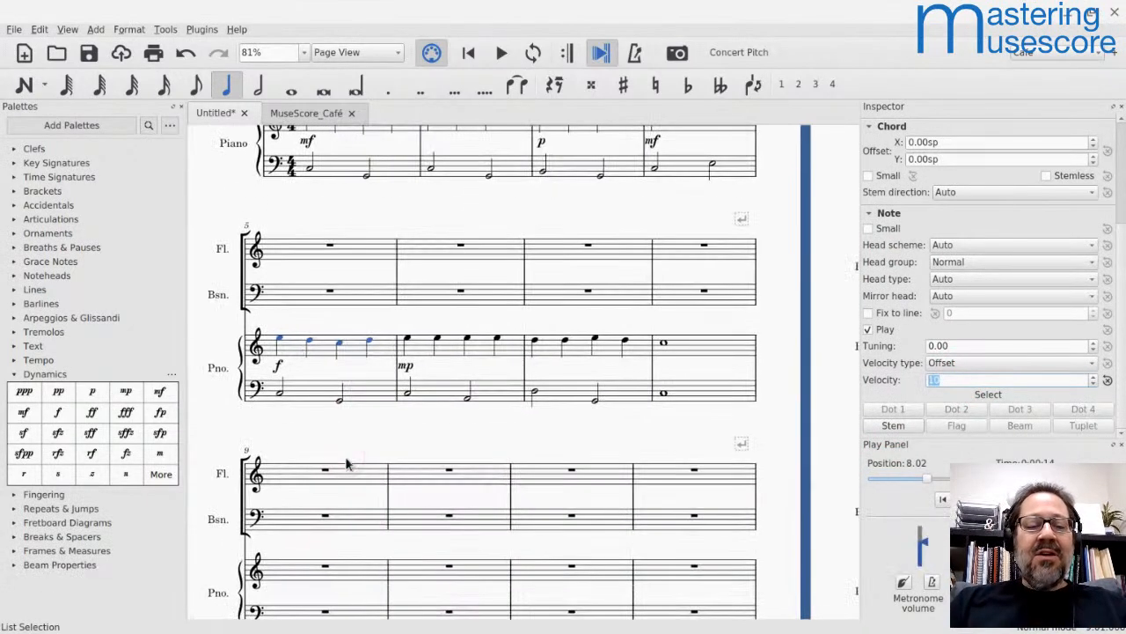
left_click(294, 395)
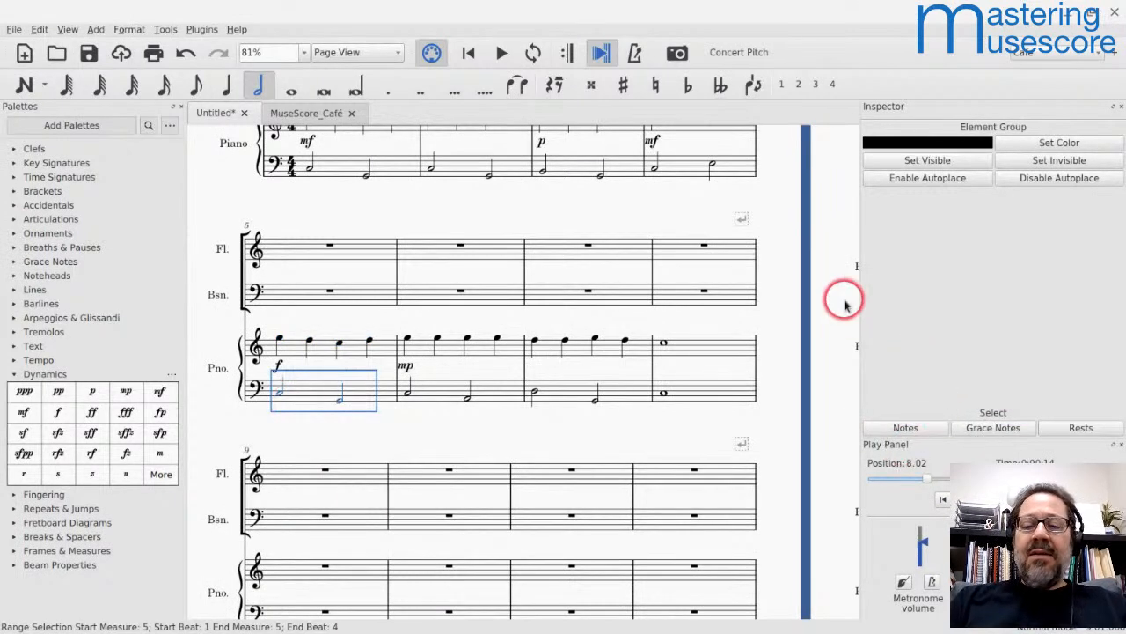
left_click(904, 428)
scroll(942, 374, "down", 3)
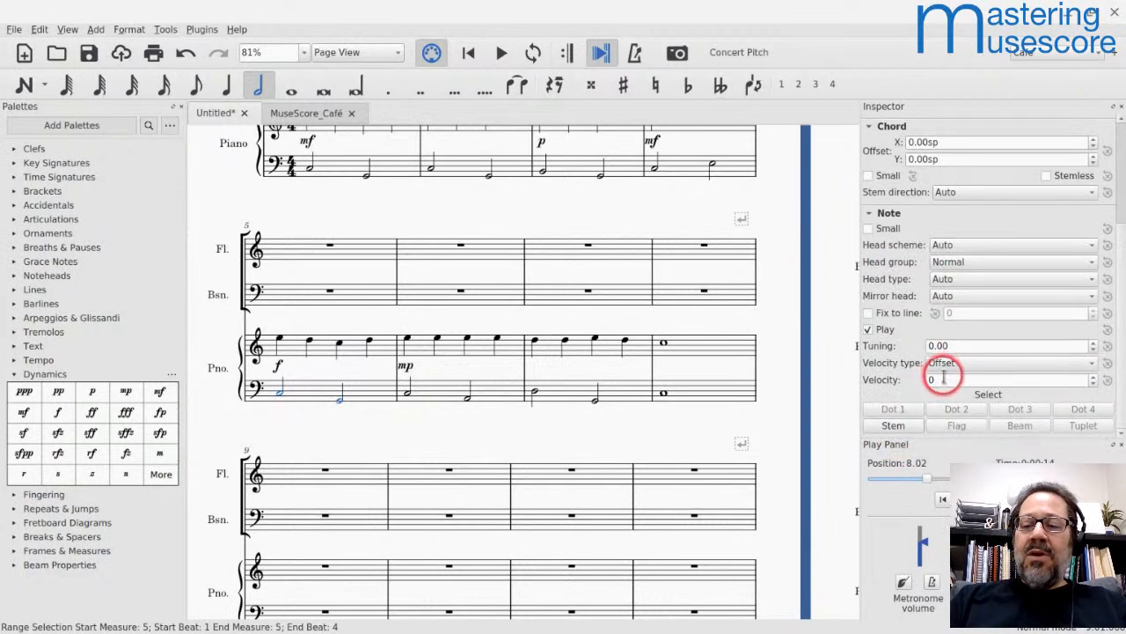
key("Left")
type("-1")
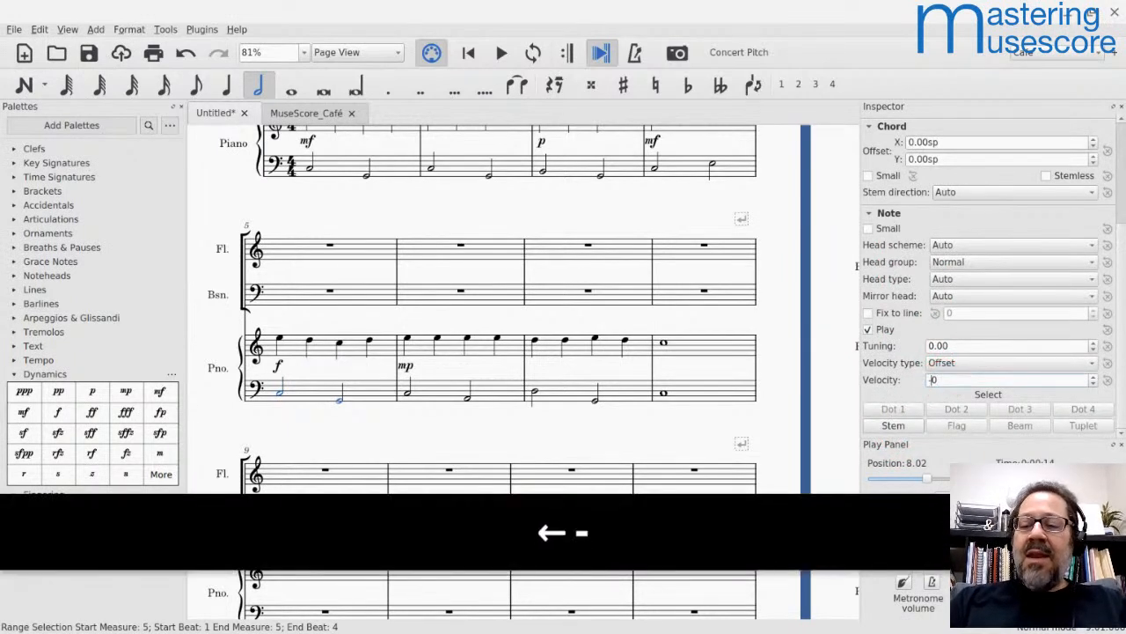
key("Return")
left_click(688, 225)
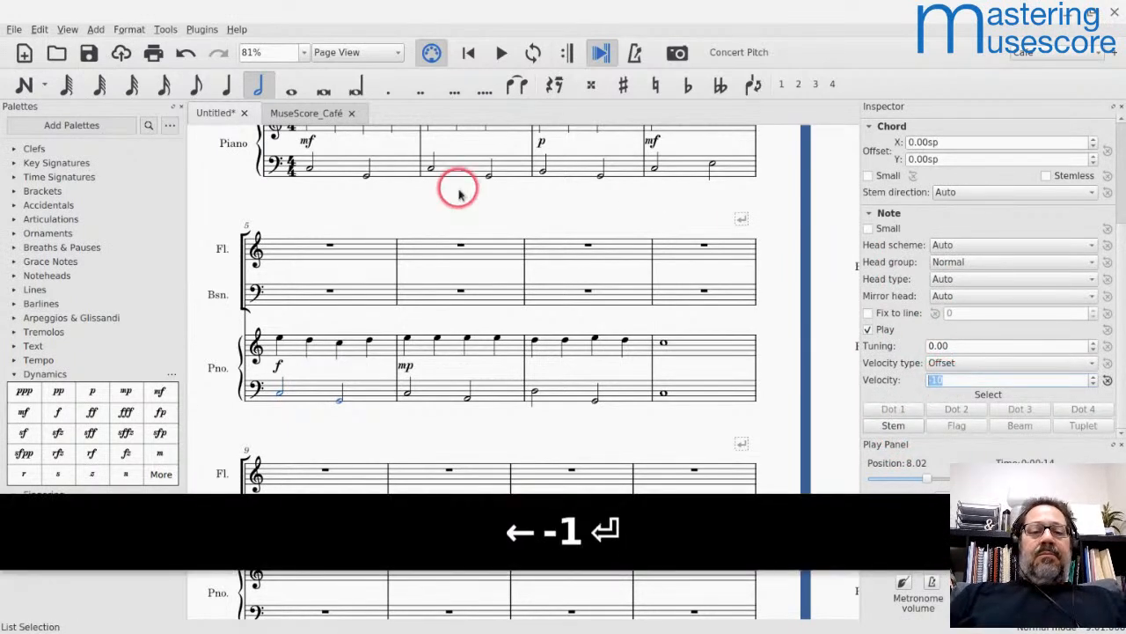
Step: Play back the score from measure 1 through measure 8 to compare the balance of the two piano staves
left_click(341, 174)
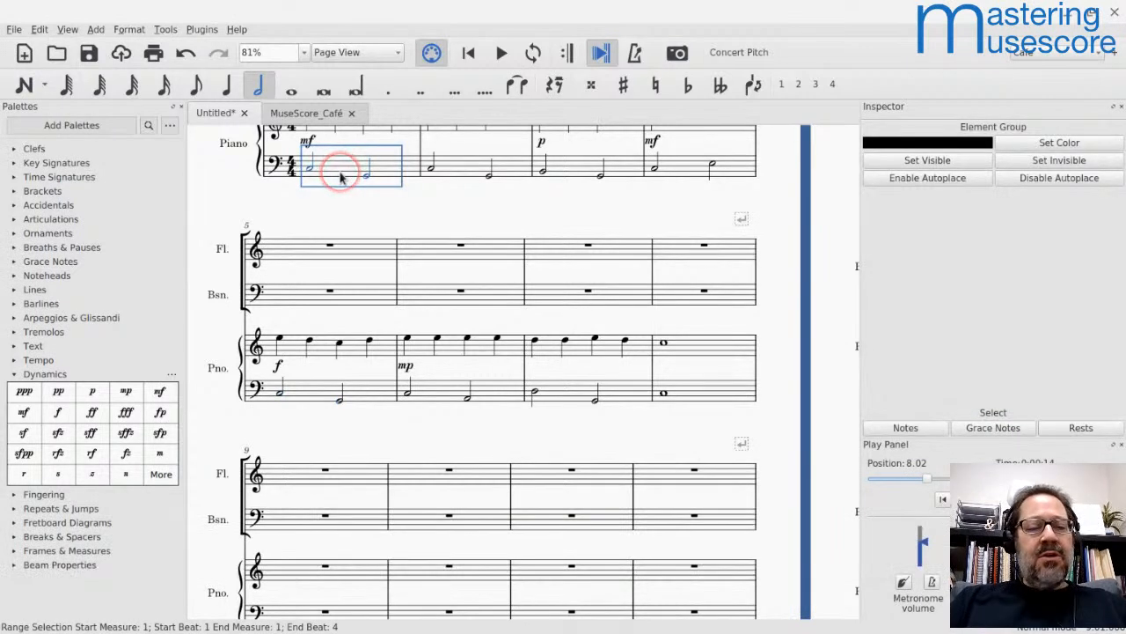
scroll(341, 176, "up", 2)
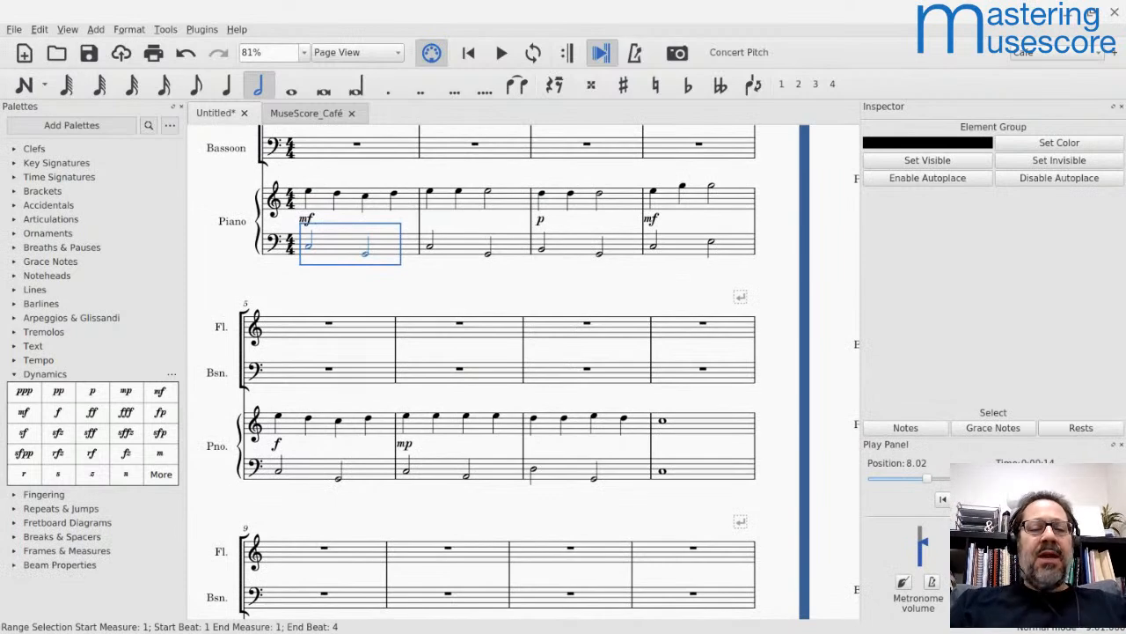
key("space")
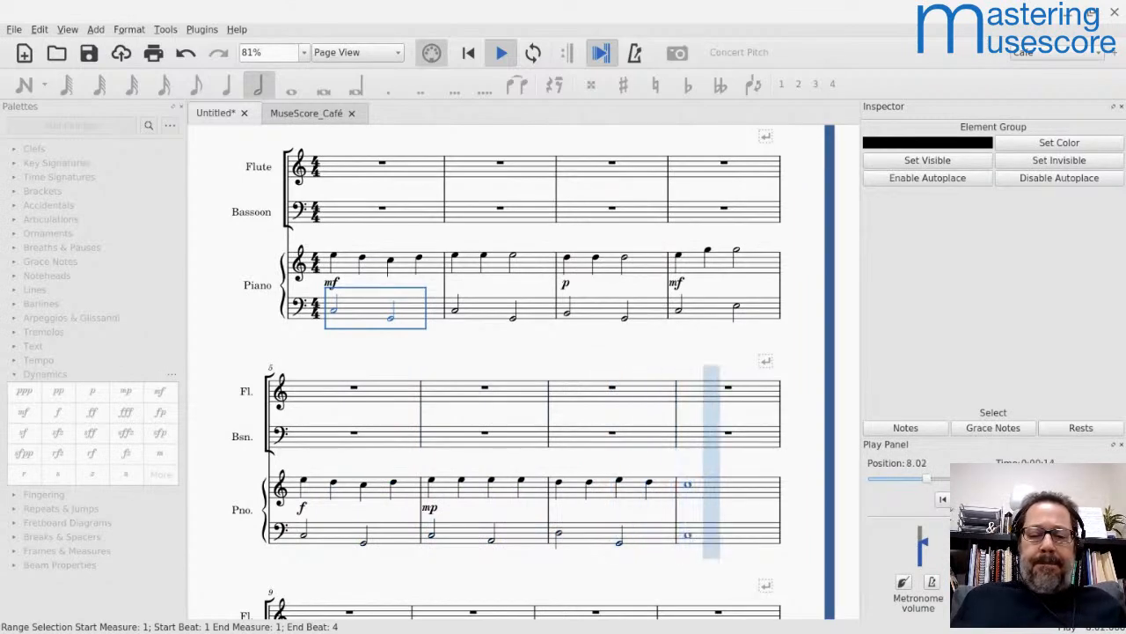
key("space")
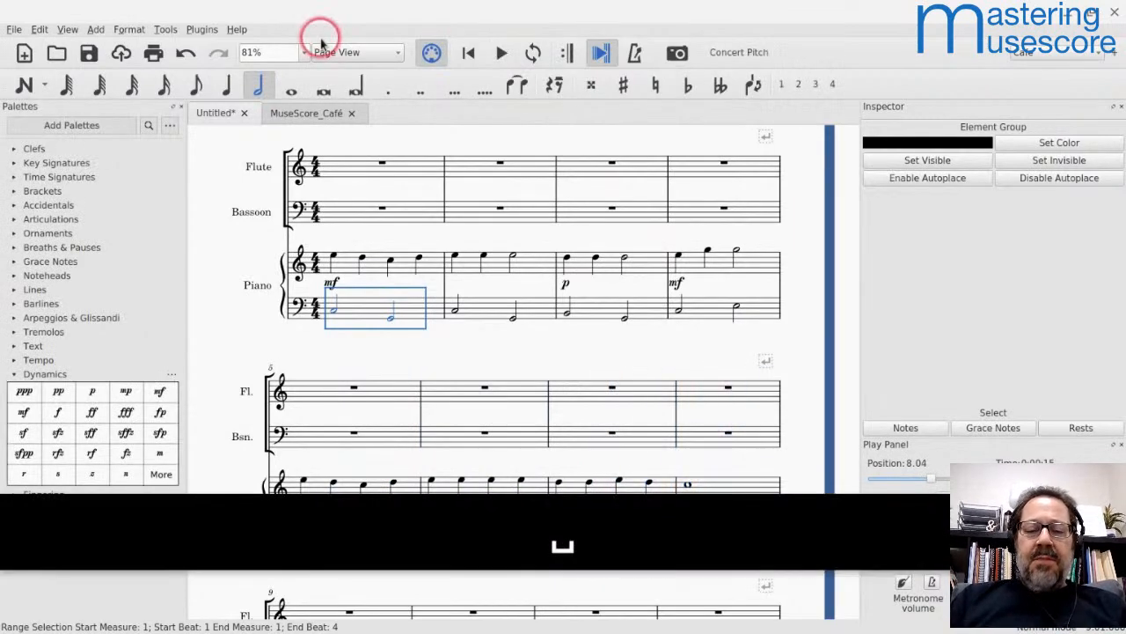
Step: Play back measures 6 and 7 of the piano part, starting at the bass staff's half note C
scroll(403, 192, "down", 1)
scroll(403, 192, "down", 2)
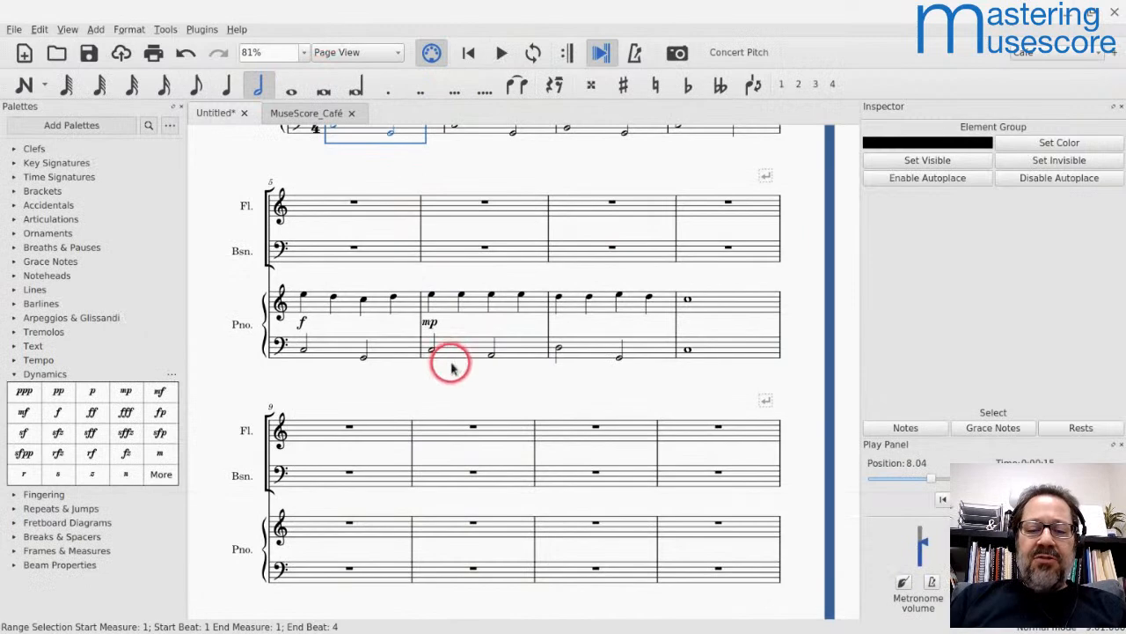
left_click(431, 352)
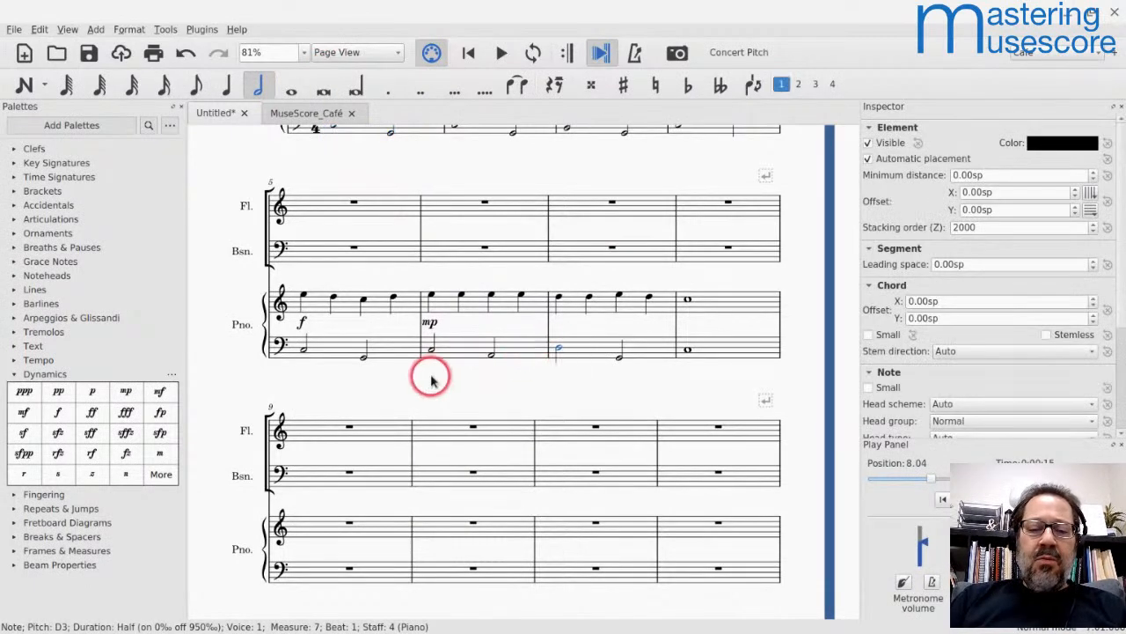
key("space")
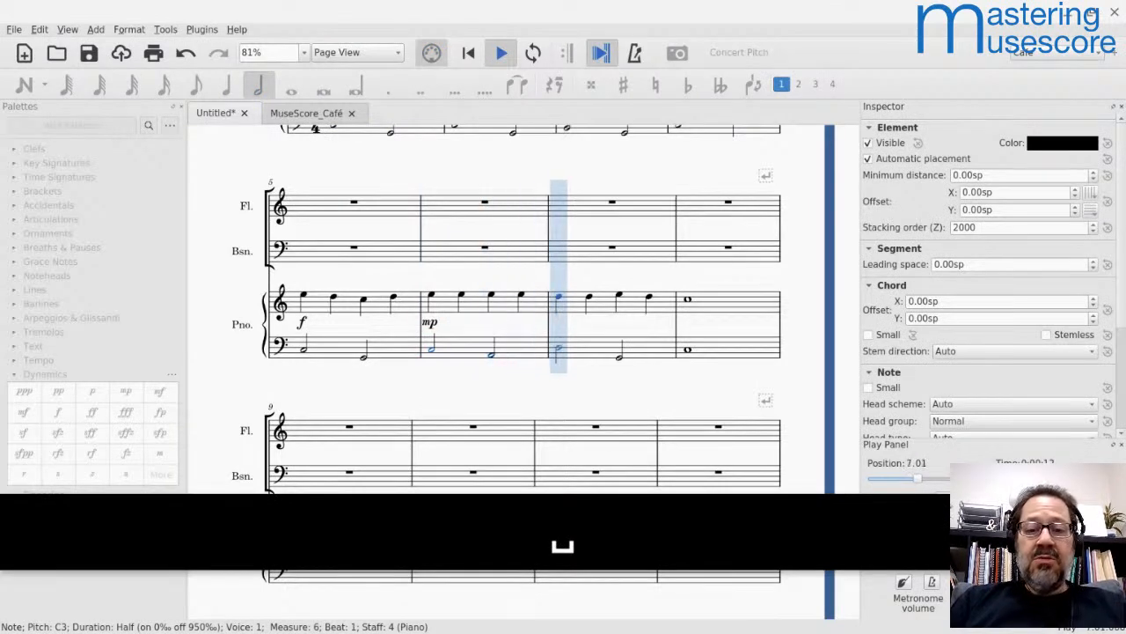
key("space")
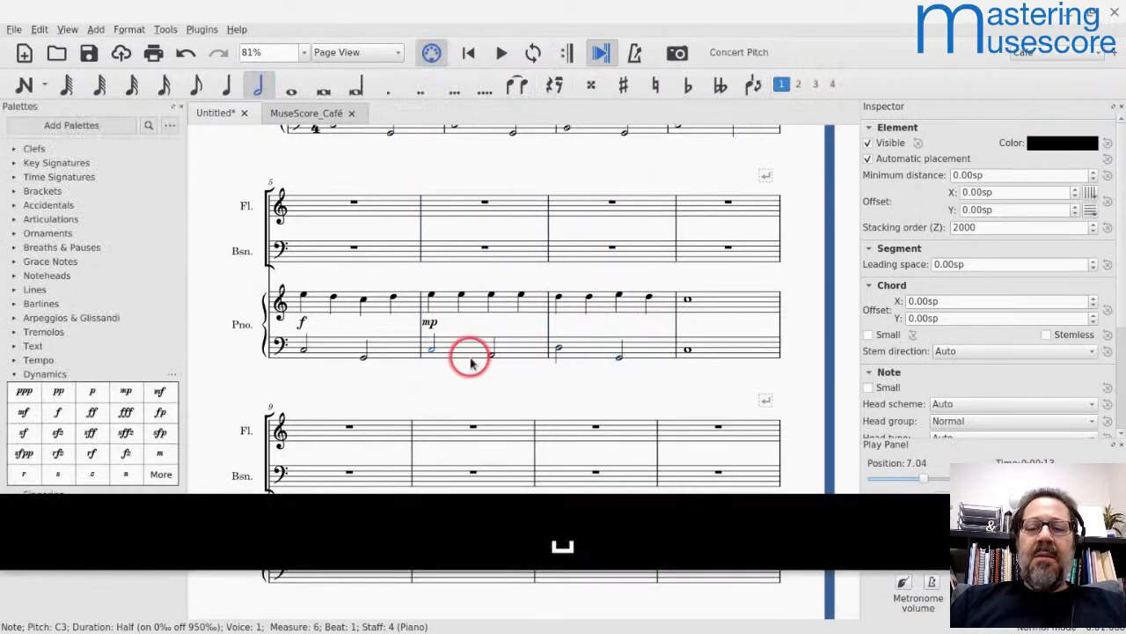
Step: Lower the first half note in measure 7 of the piano's bass staff from D3 to F2
left_click(557, 348)
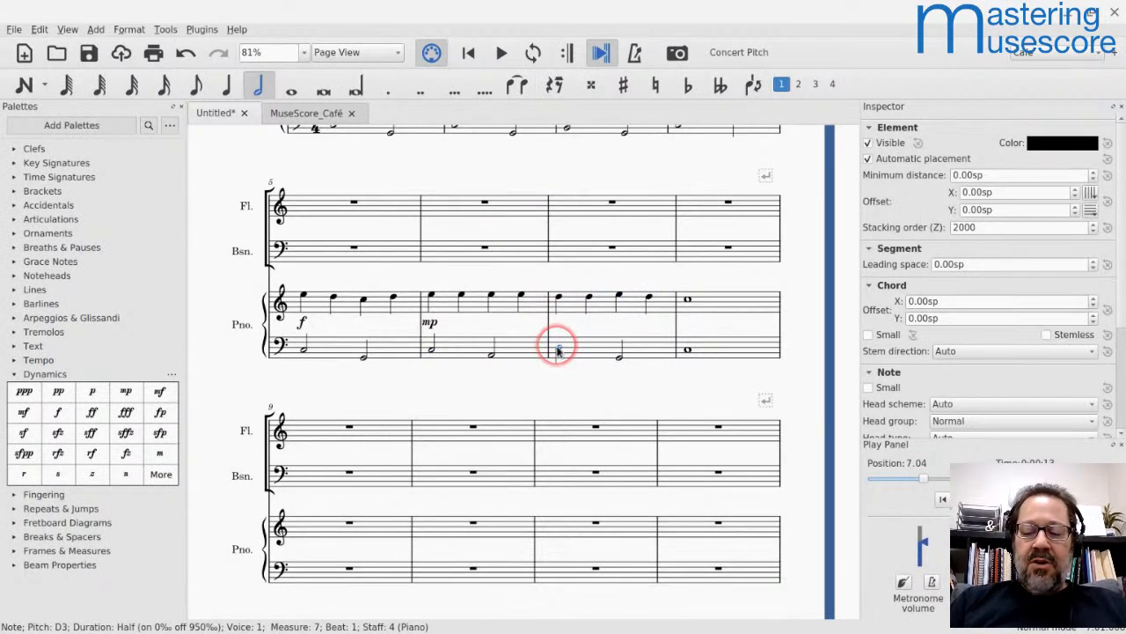
key("shift+alt+bracketleft")
key("shift+alt+bracketleft")
key("shift+alt+bracketleft")
key("shift+alt+bracketleft")
key("shift+alt+bracketleft")
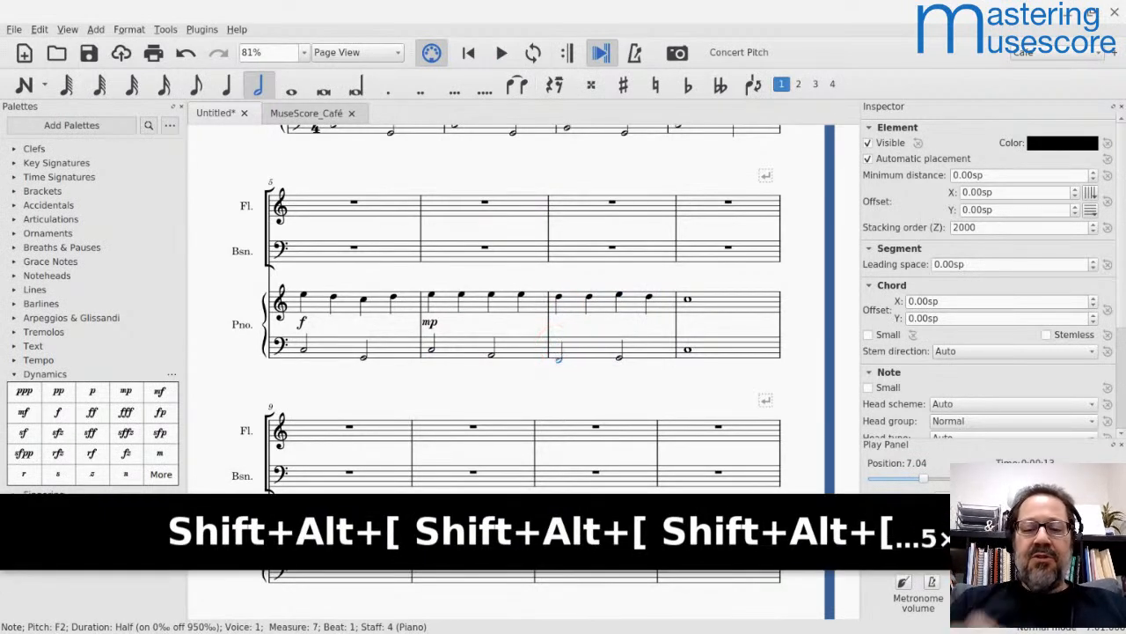
Step: Play back the piano part from measure 6 to hear the low first bass note in measure 7
left_click(456, 357)
key("space")
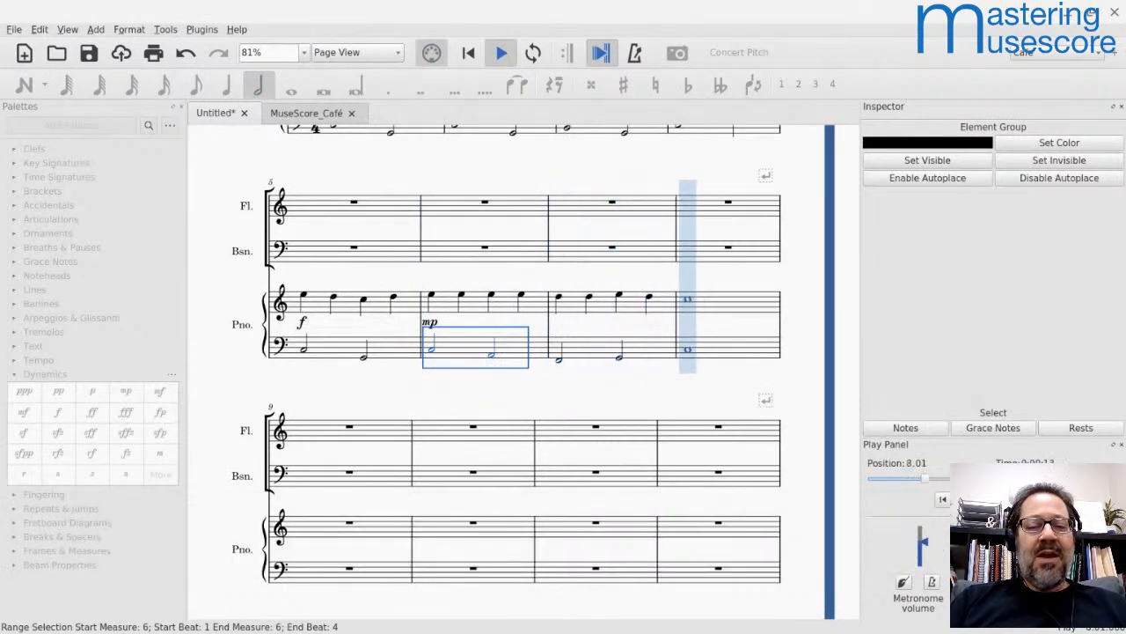
key("space")
Step: Raise the first bass half note in measure 7 of the piano to F sharp and play back from measure 6
left_click(557, 361)
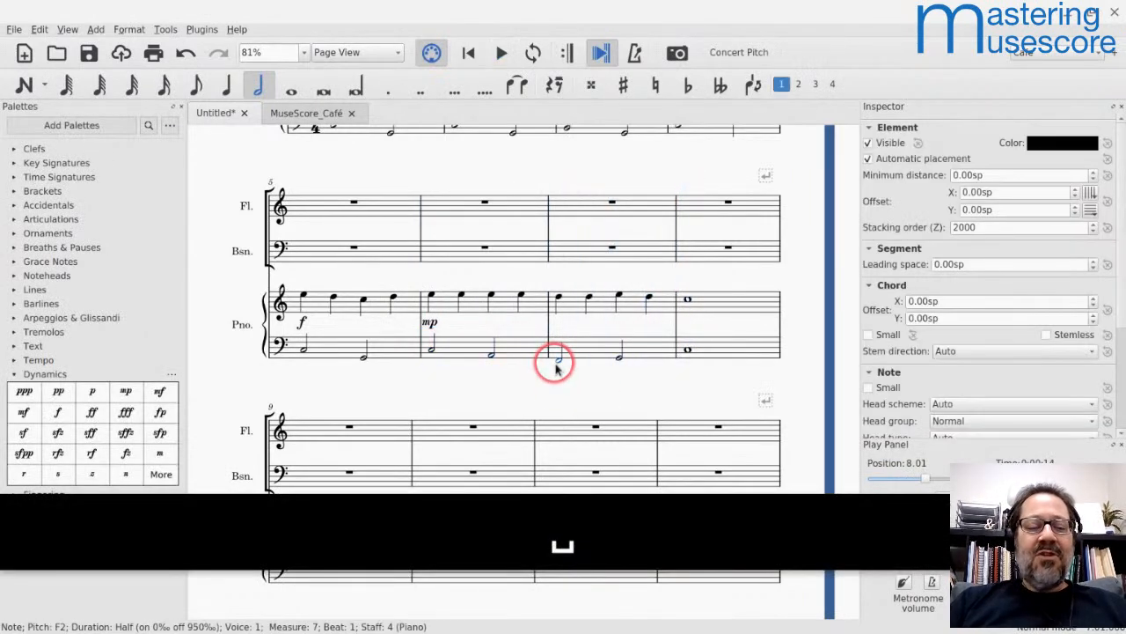
key("Up")
left_click(469, 352)
key("space")
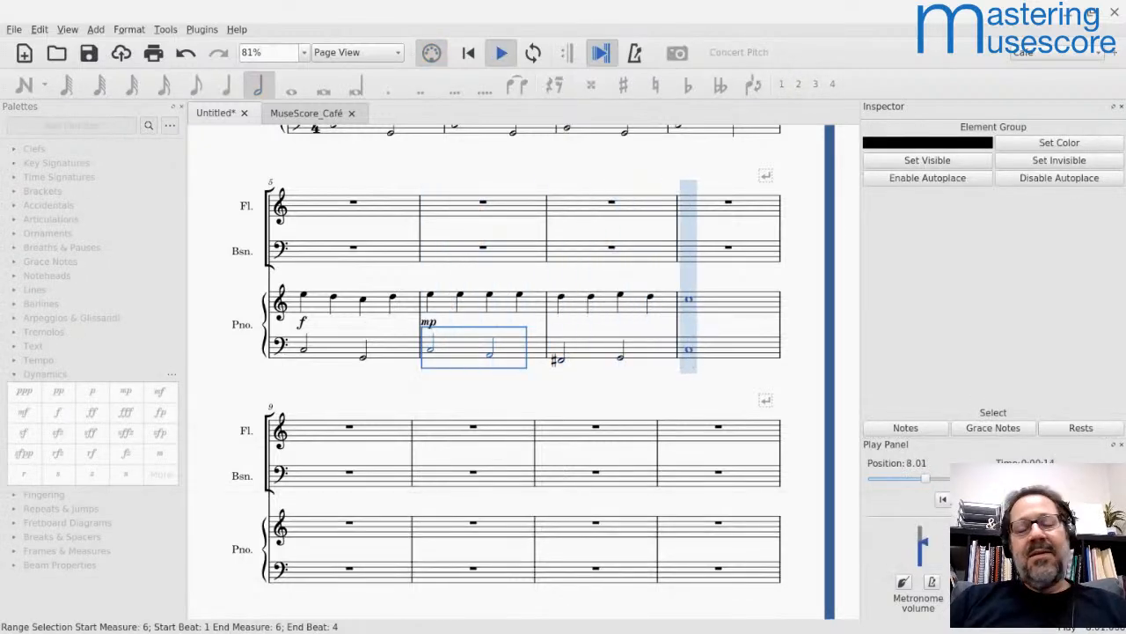
key("space")
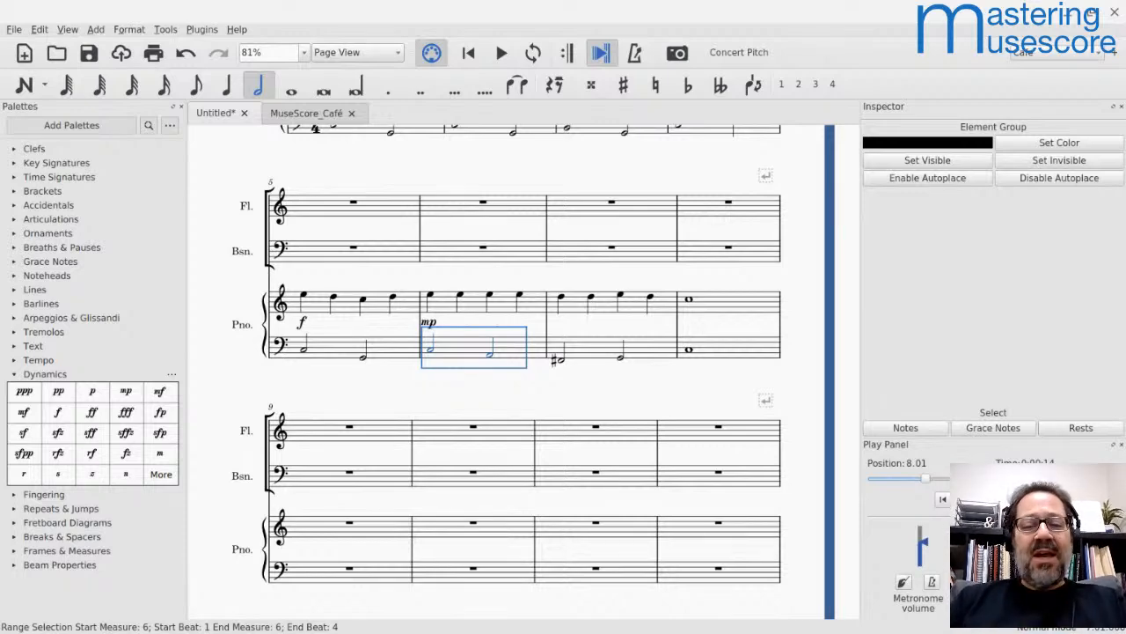
Step: Switch to Chrome, load the spotlightapp.io event page How to Create a Great Chord Progression in a new tab, and select its address
key("alt+Tab")
key("alt+Tab")
key("alt+Tab")
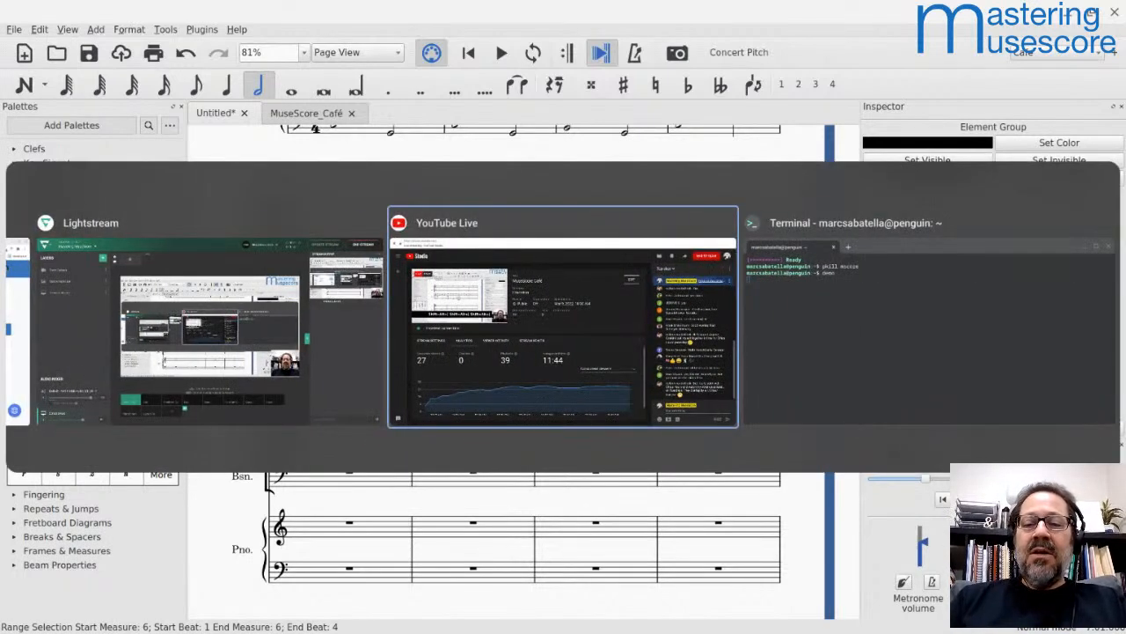
key("alt+shift+Tab")
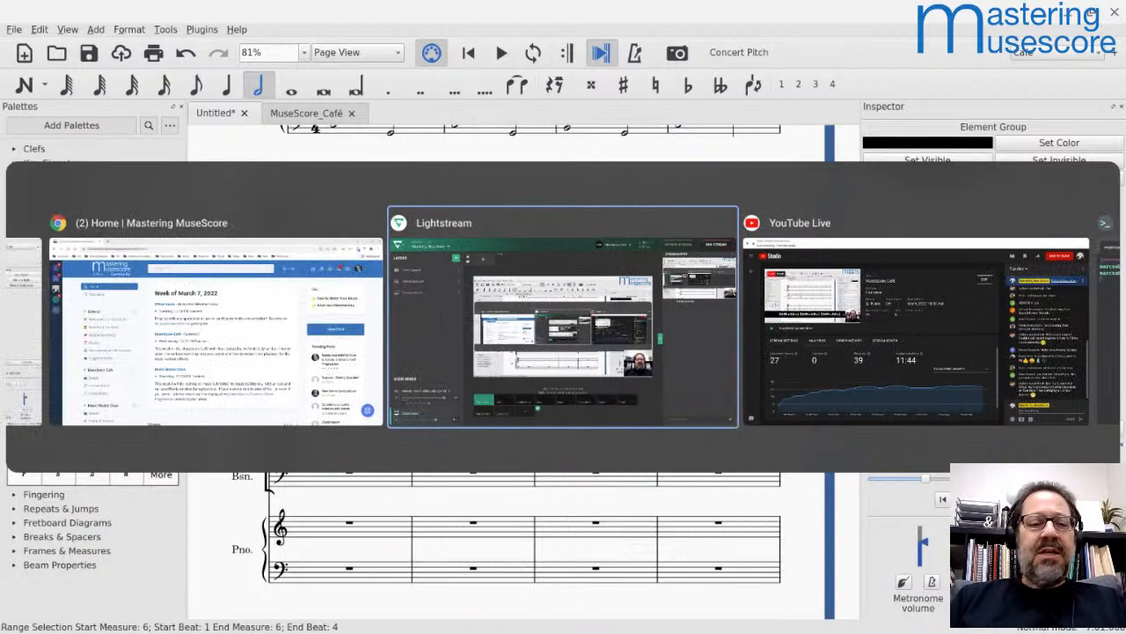
key("alt+shift+Tab")
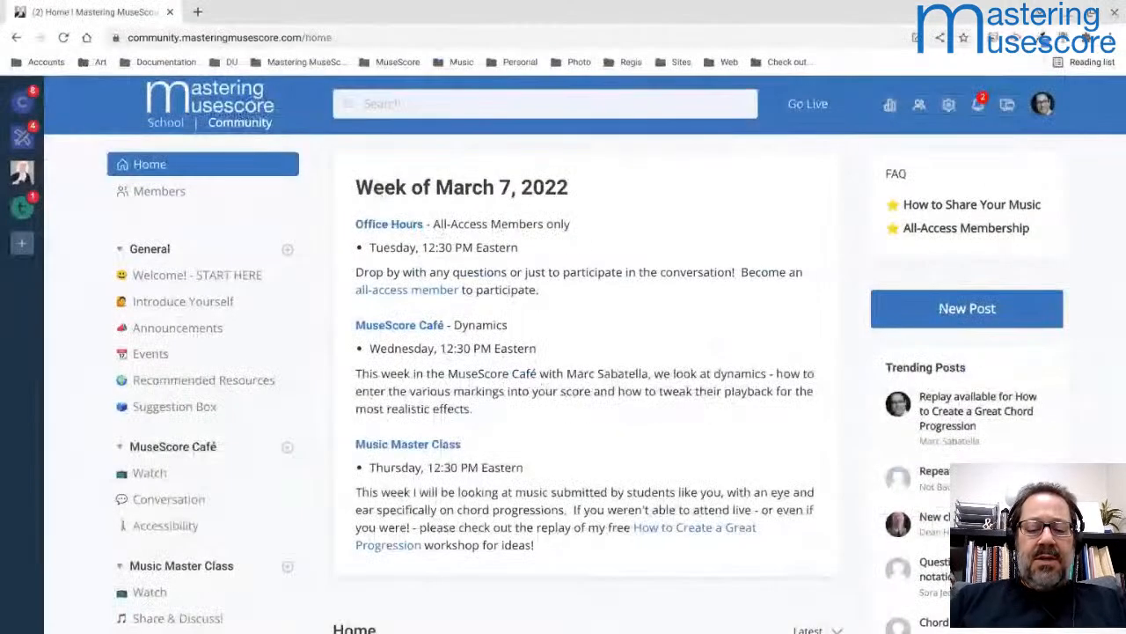
left_click(197, 11)
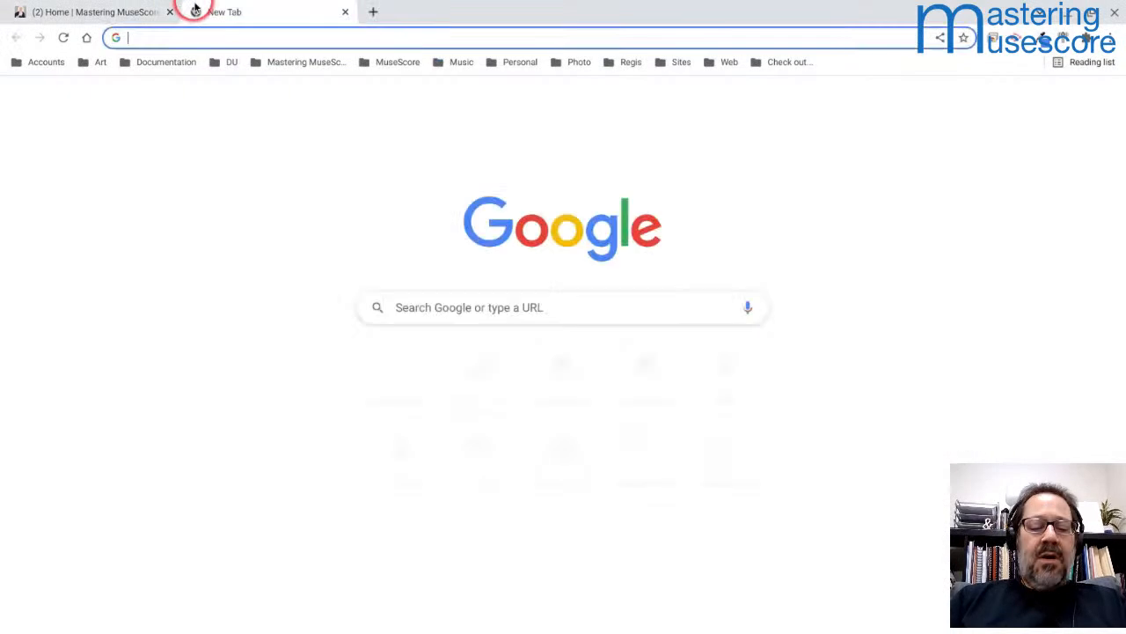
type("spo")
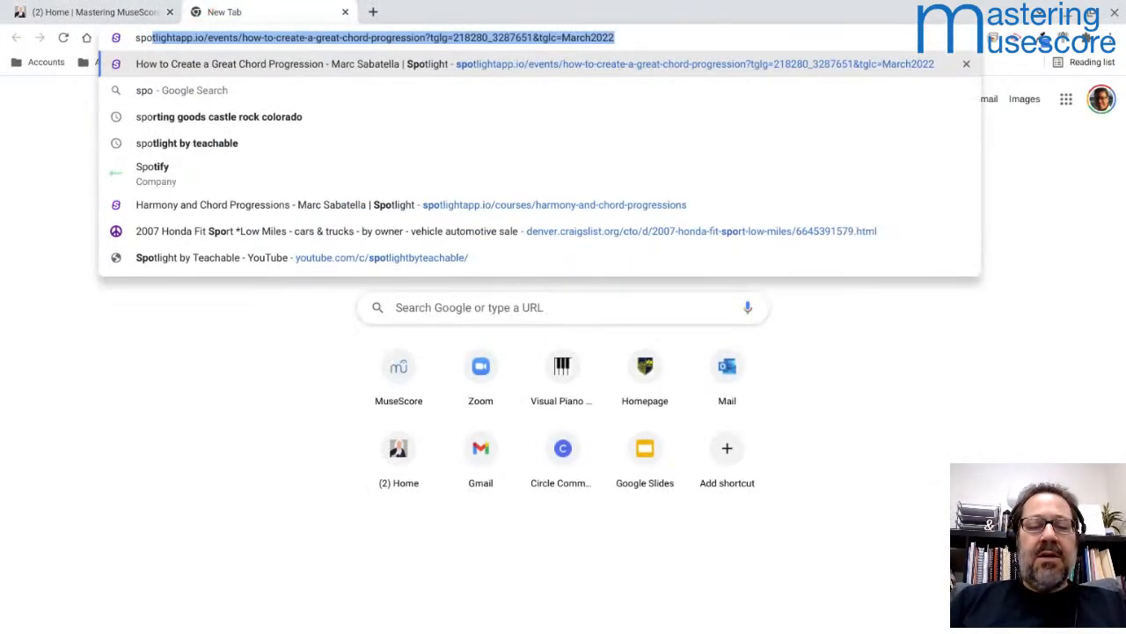
key("Return")
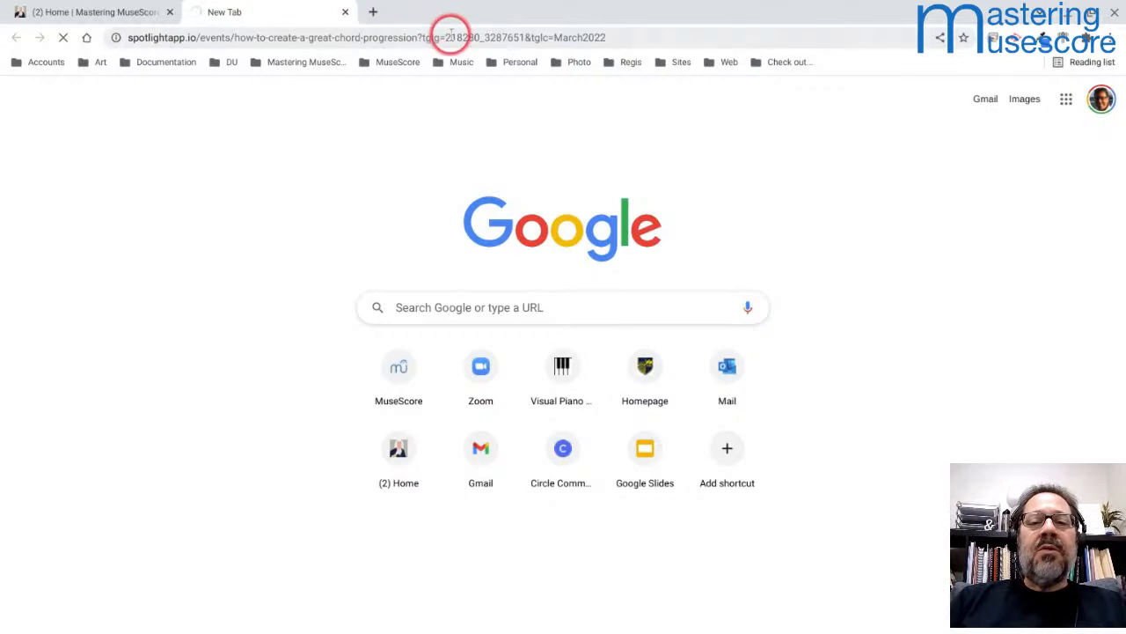
left_click(451, 34)
Step: Switch to YouTube Studio and post the event page's link in the live stream chat
key("alt+Tab")
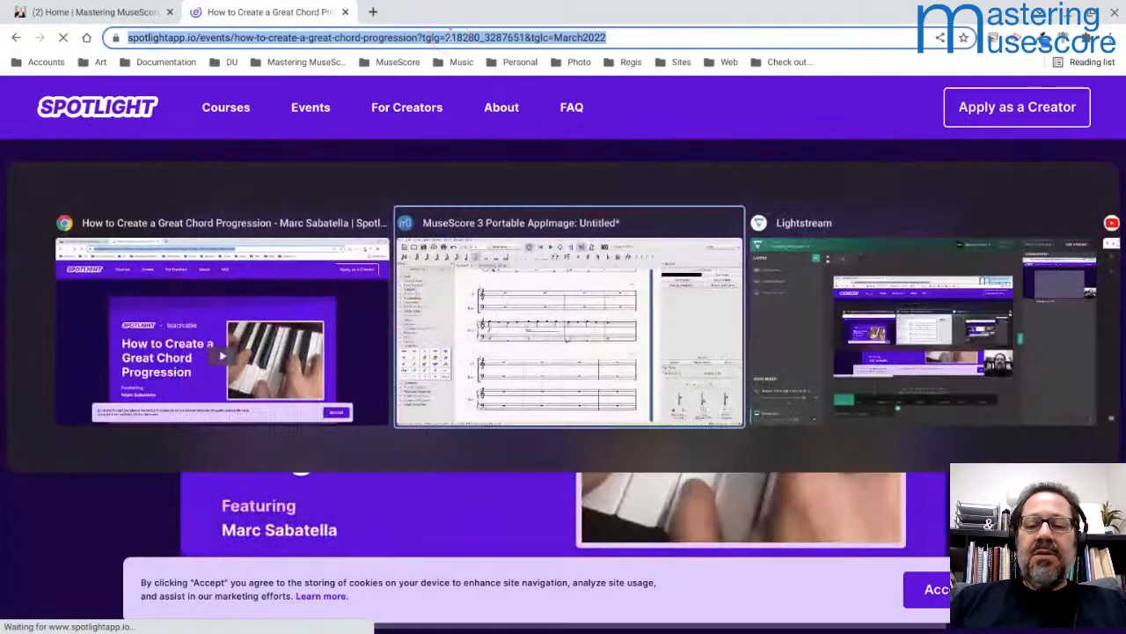
key("alt+Tab")
key("alt+Tab")
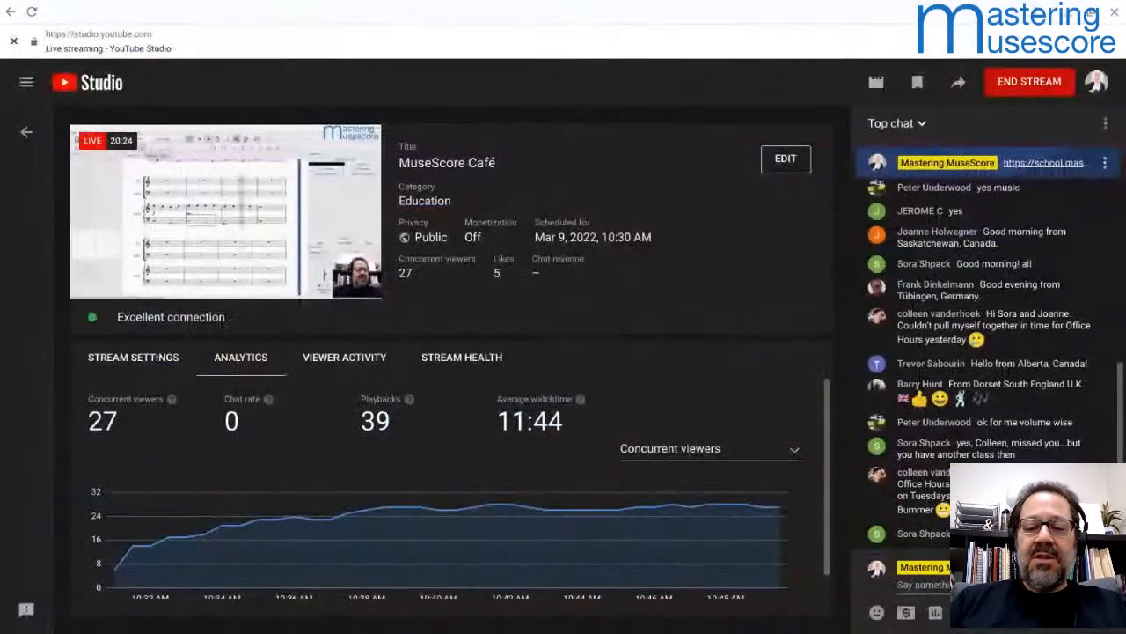
key("ctrl+v")
key("Return")
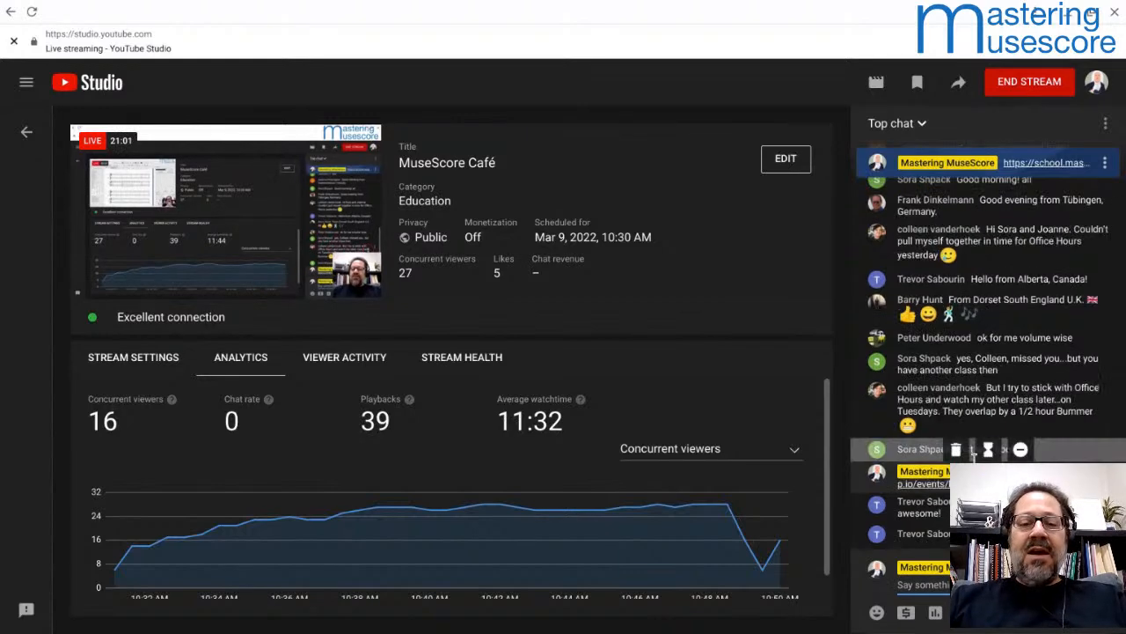
Step: Switch back to the untitled score in MuseScore and select measure 3 of the piano's treble staff
key("alt+Tab")
key("alt+Tab")
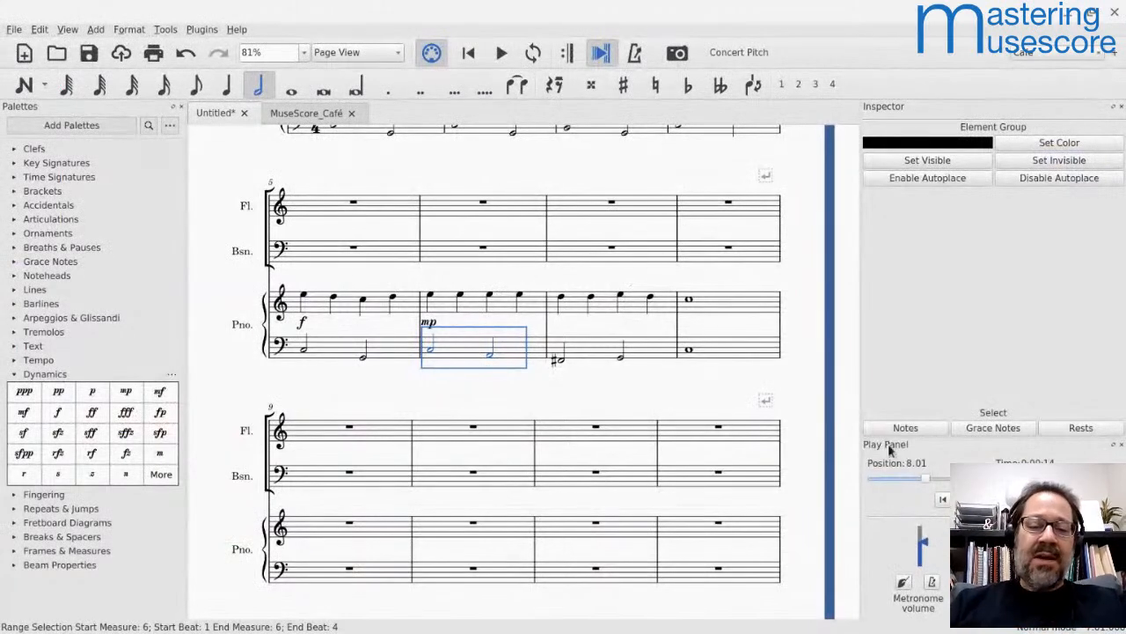
scroll(737, 352, "up", 5)
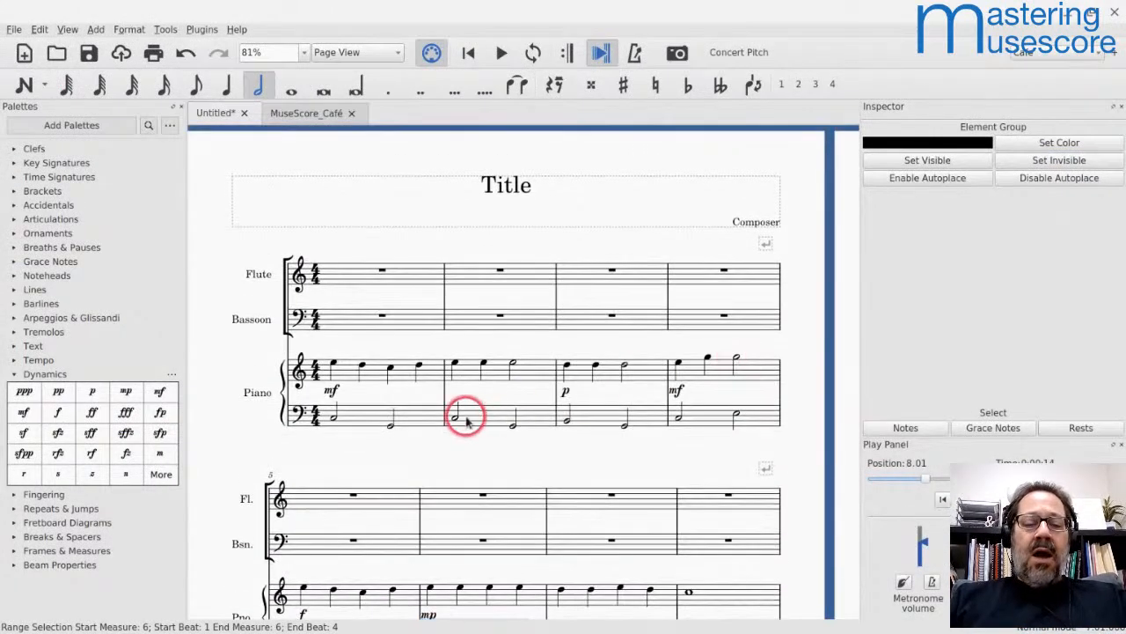
scroll(466, 420, "down", 5)
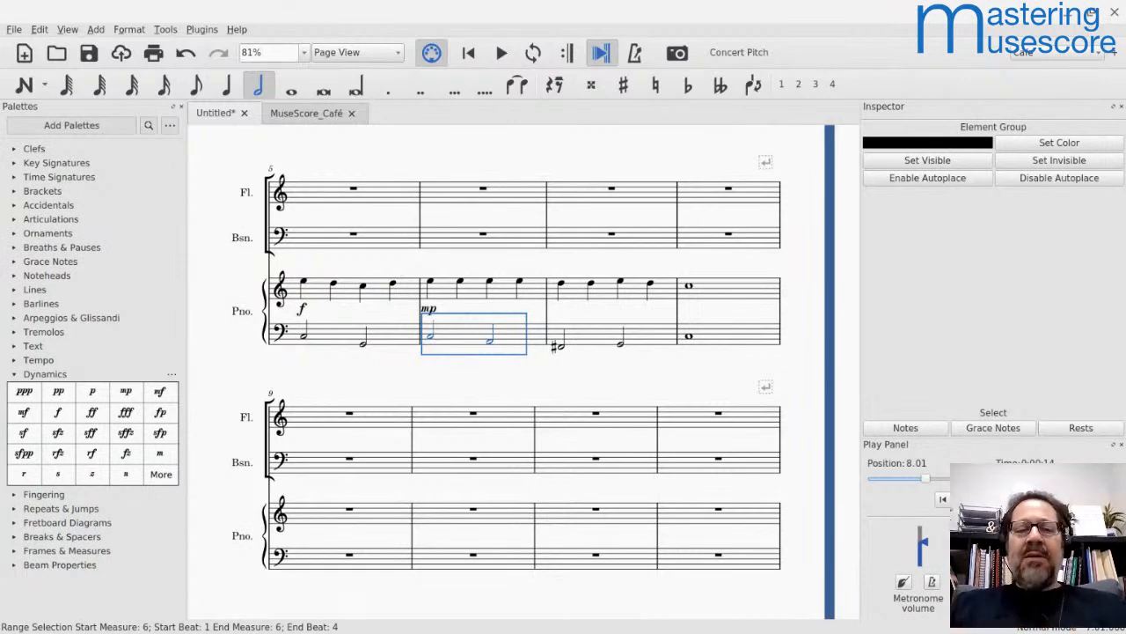
scroll(346, 352, "up", 5)
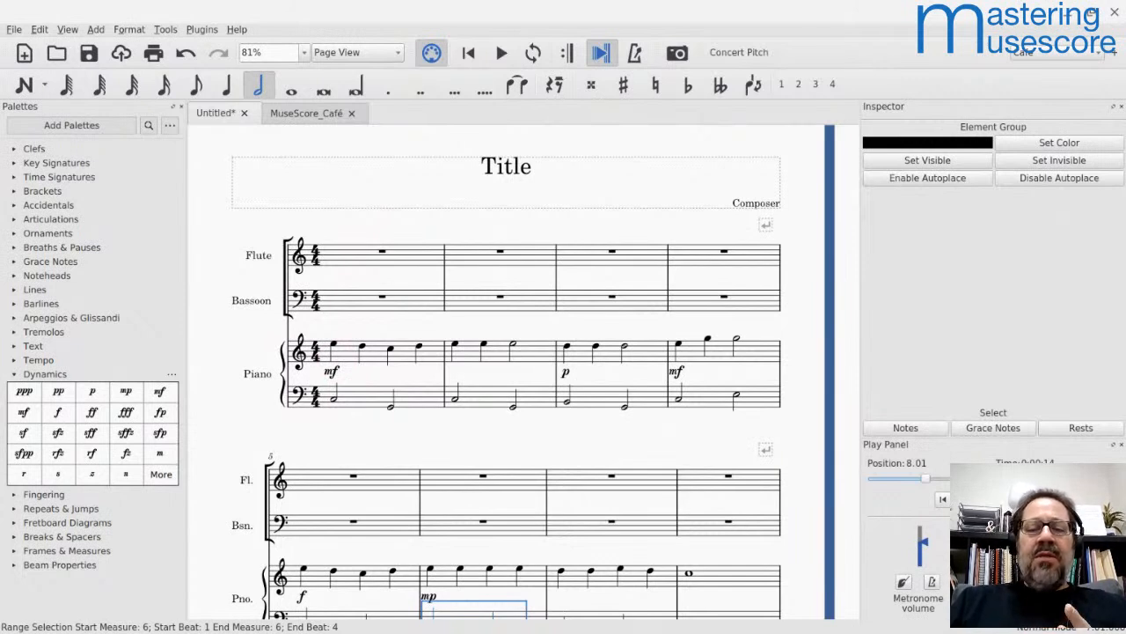
left_click(581, 361)
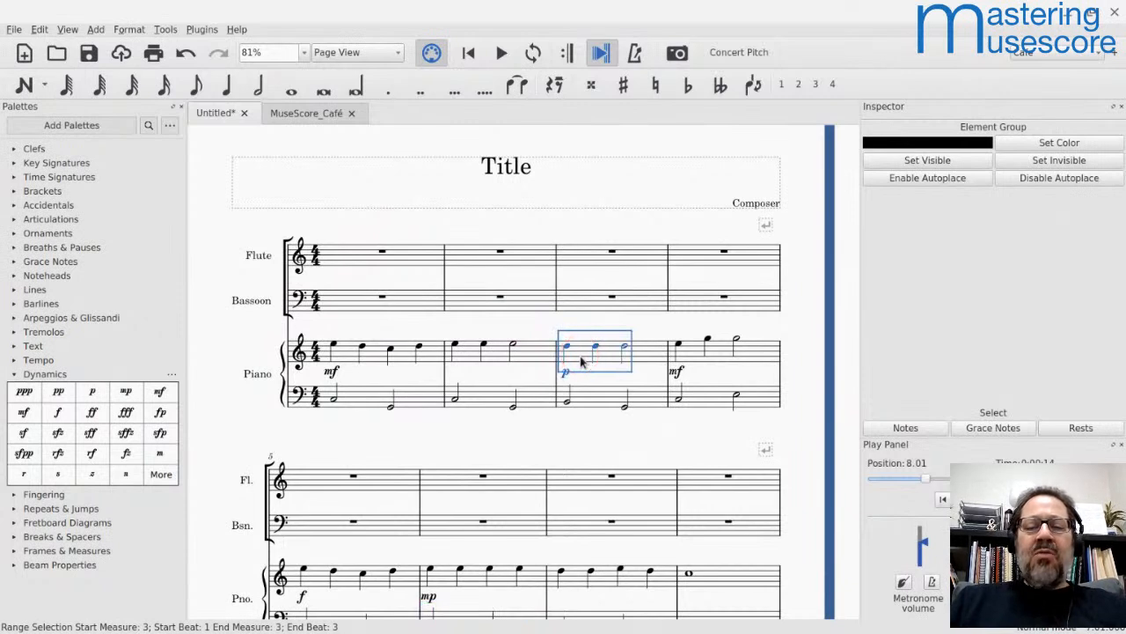
Step: Replace the first half note in measure 3 of the piano's bass staff with two D3 quarter notes
left_click(568, 399)
key("n")
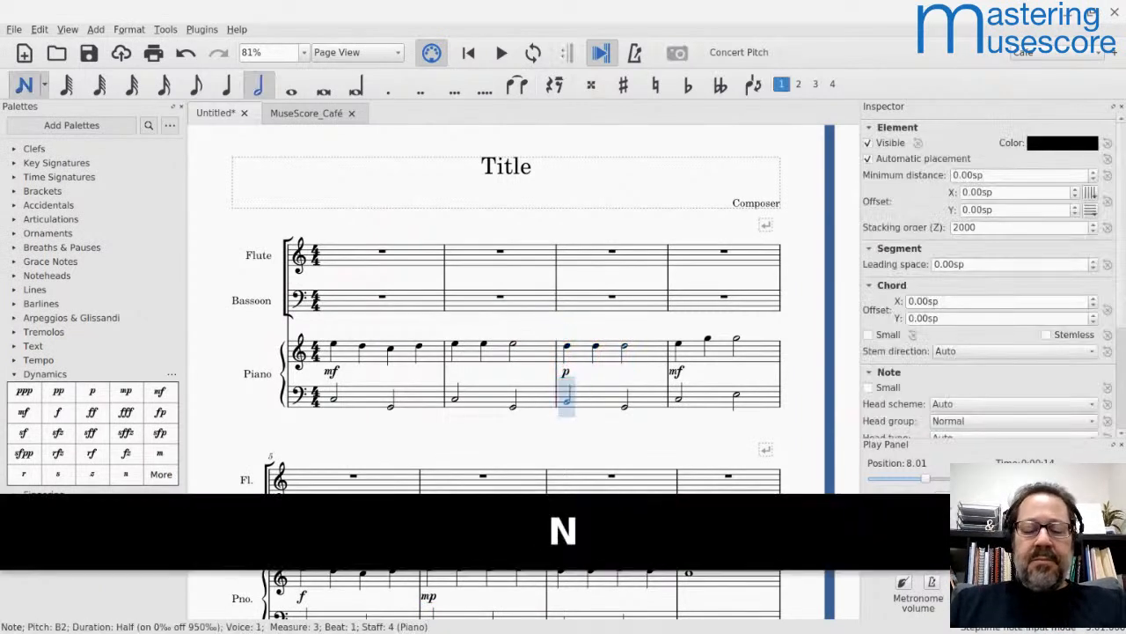
key("d")
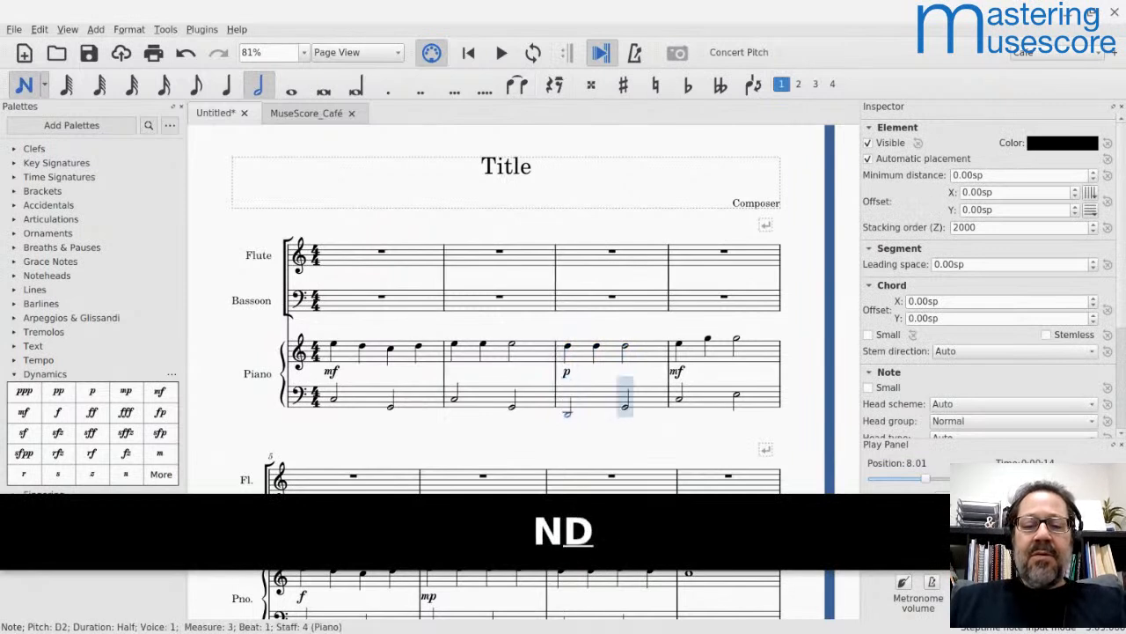
key("ctrl+Up")
key("q")
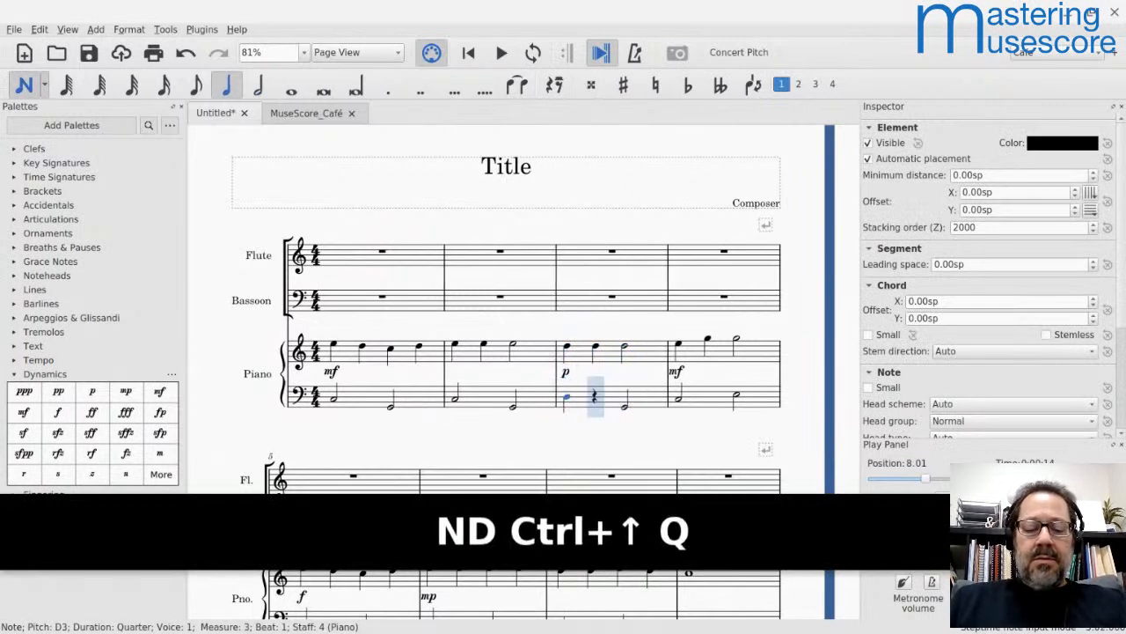
key("d")
Step: Enter a D3 half note on beat 3 of measure 3 in the piano's bass staff, undoing a mistaken G
key("6")
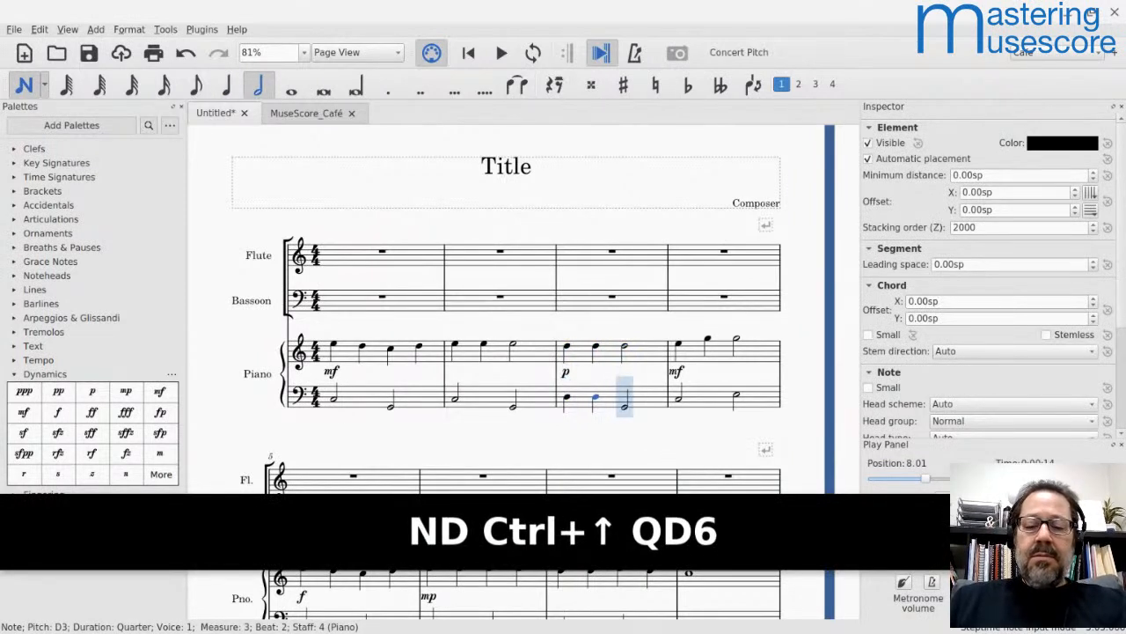
key("6")
key("g")
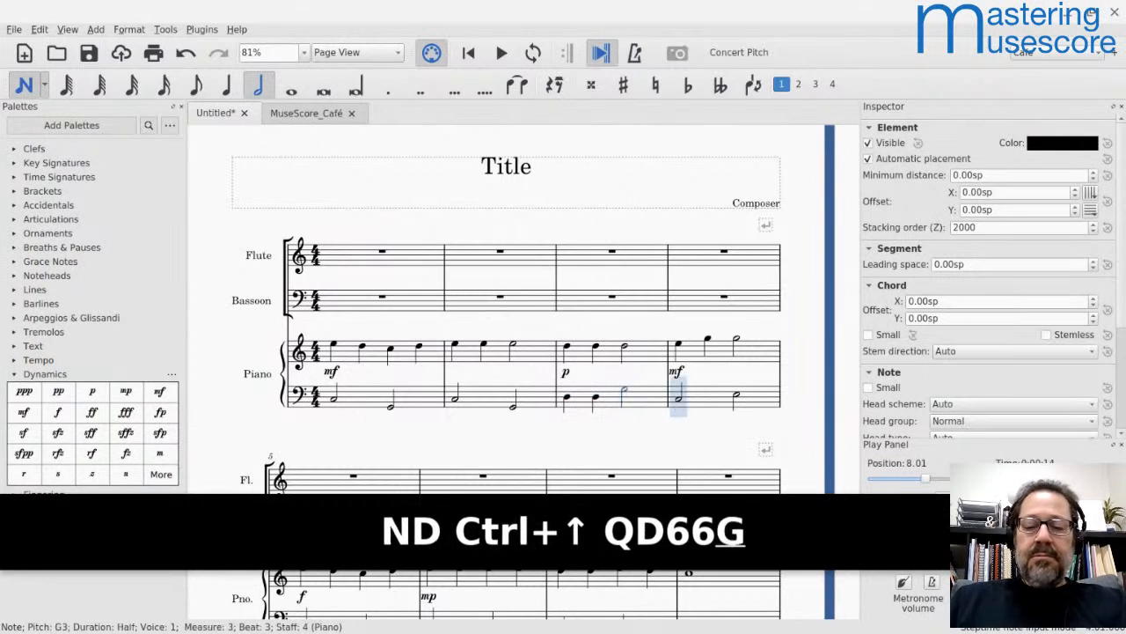
key("ctrl+z")
key("d")
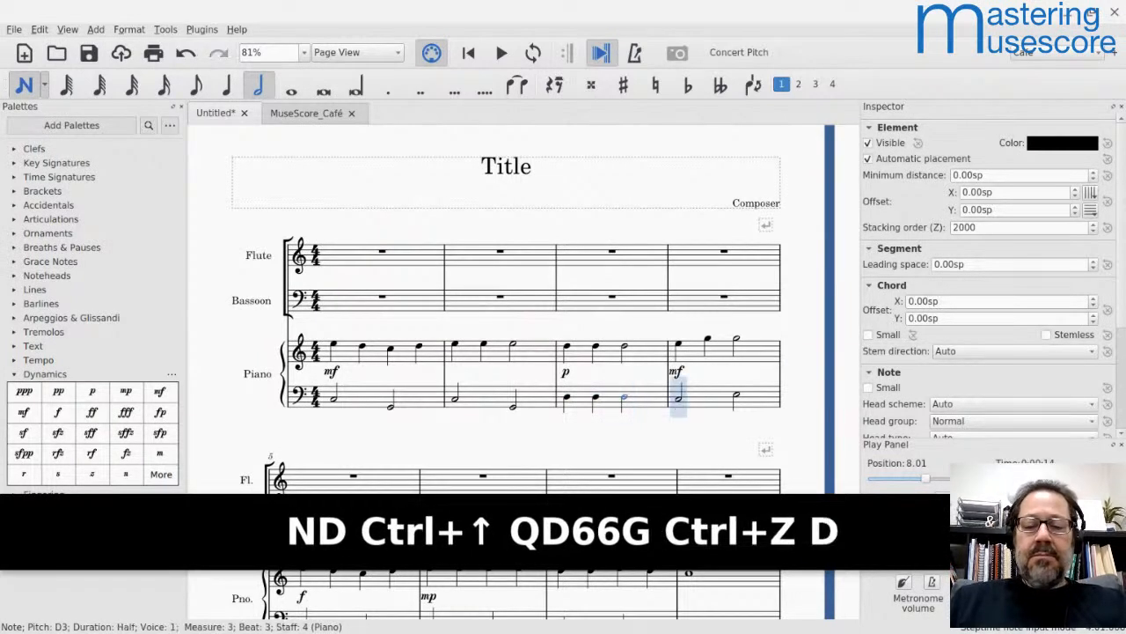
key("Escape")
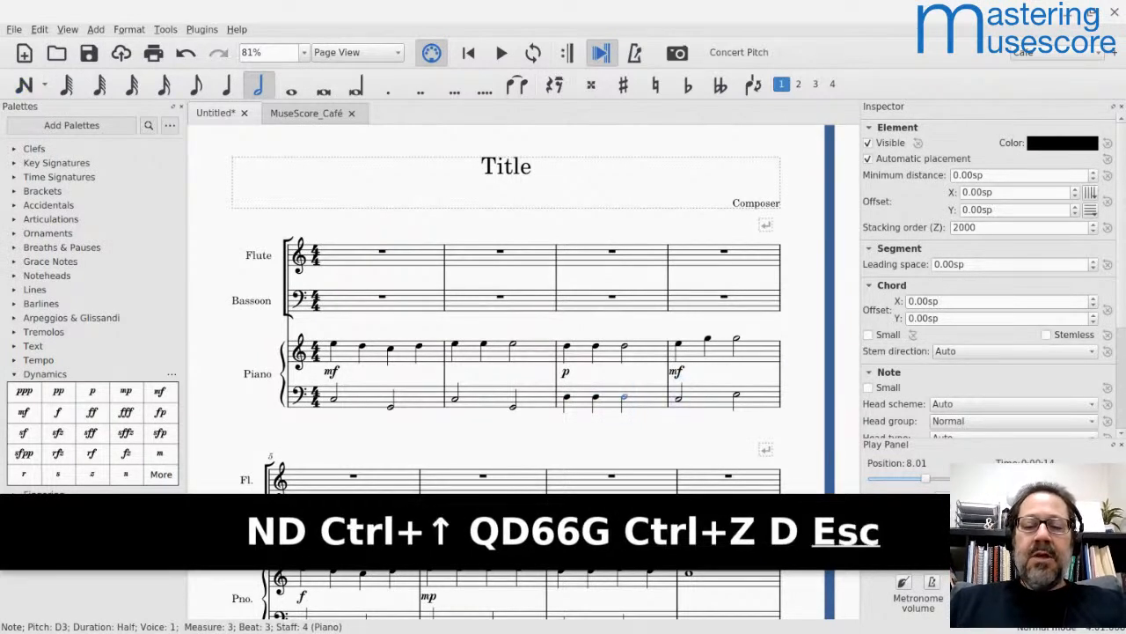
Step: Rewrite measure 3 of the piano's treble staff as two half notes, B4 and G4
left_click(566, 345)
key("5")
key("6")
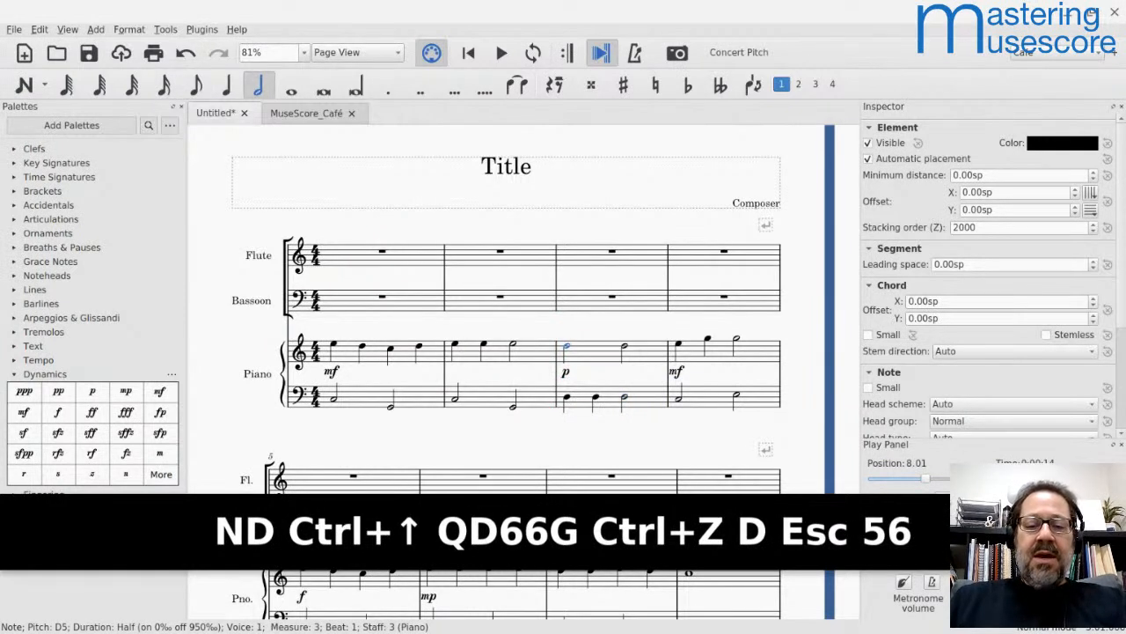
key("Down")
key("Down")
key("Down")
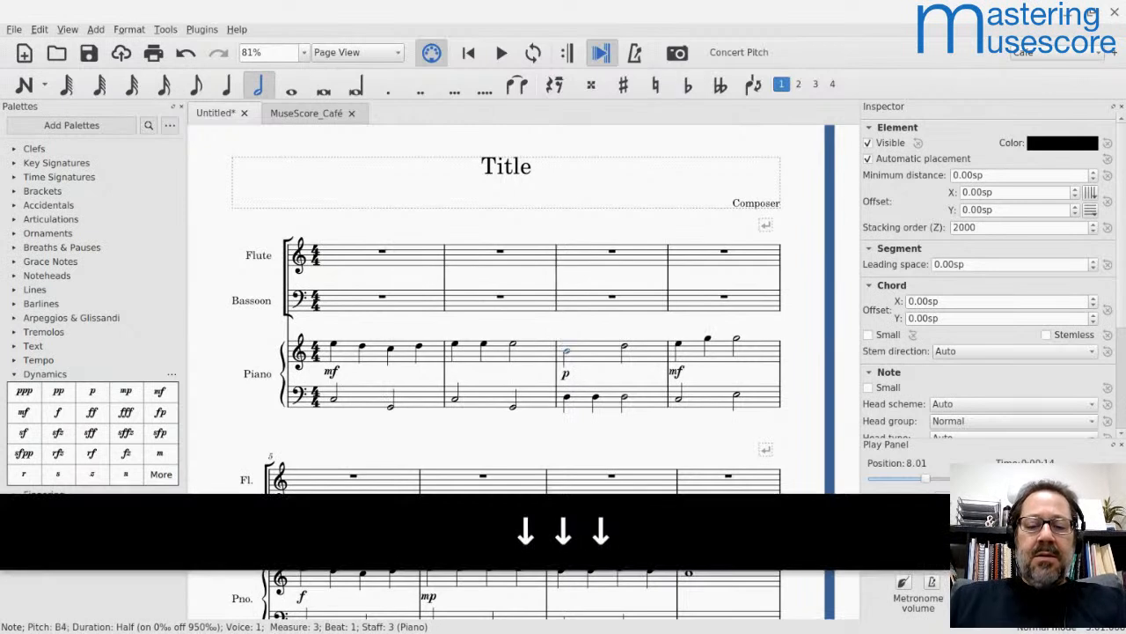
key("Right")
key("g")
key("Escape")
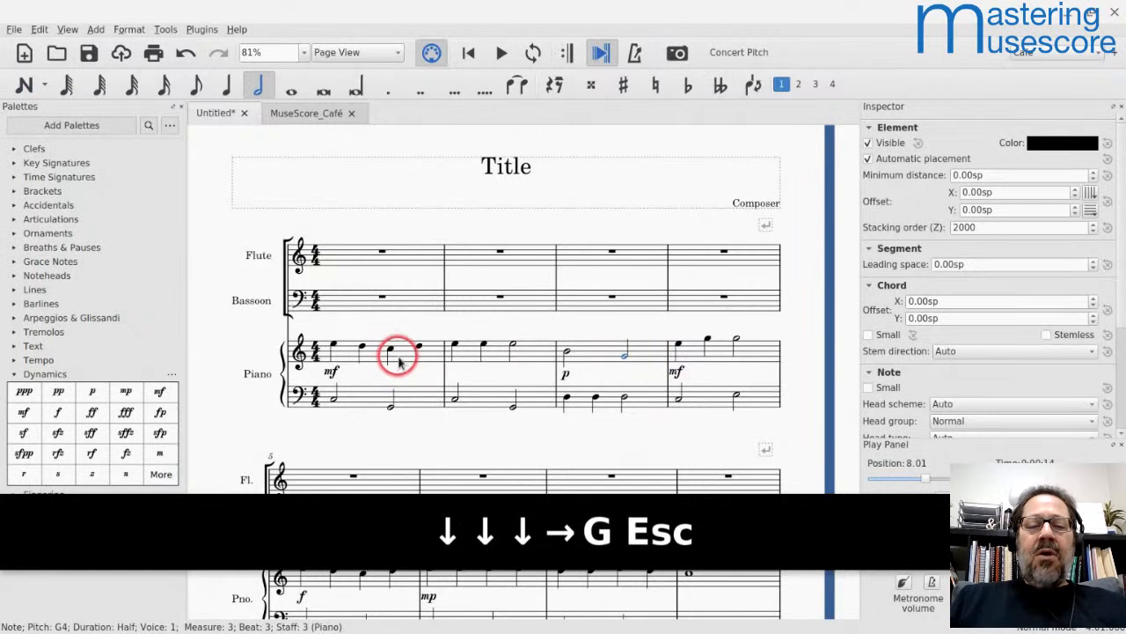
Step: Reset the velocity offset of the B4 half note in measure 3 of the treble staff to its default
left_click(580, 355, "shift")
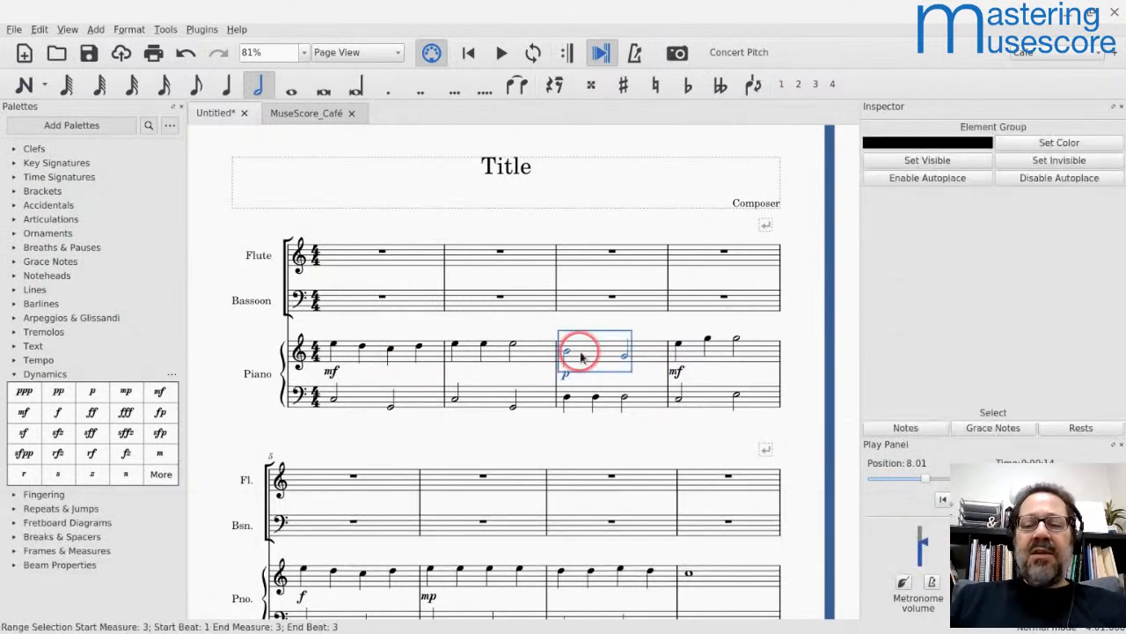
left_click(568, 353)
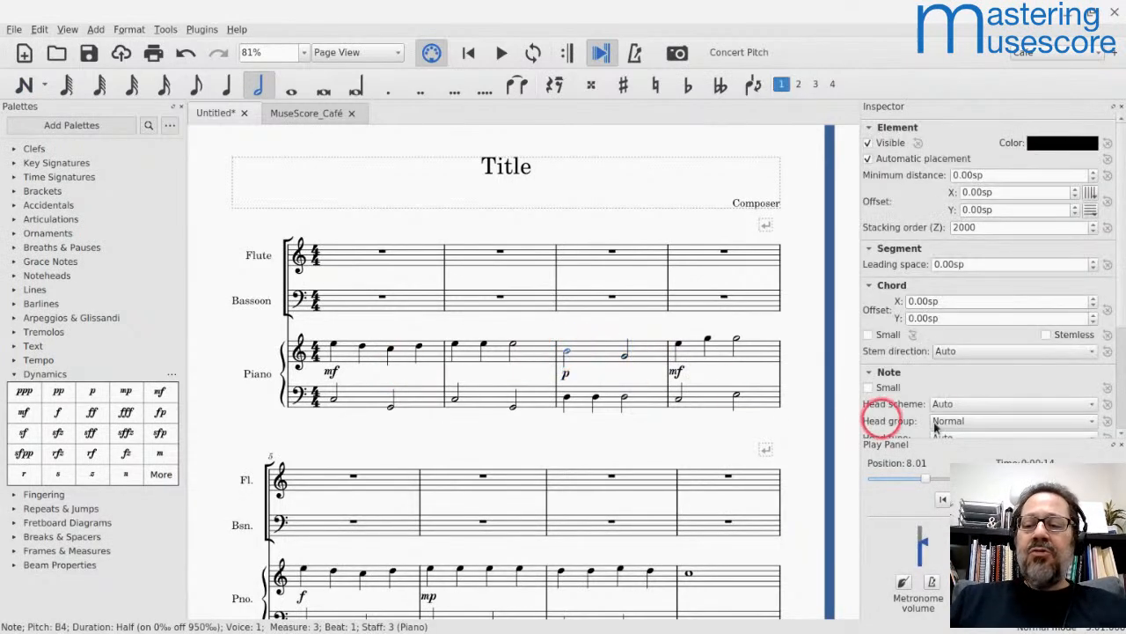
scroll(940, 407, "down", 3)
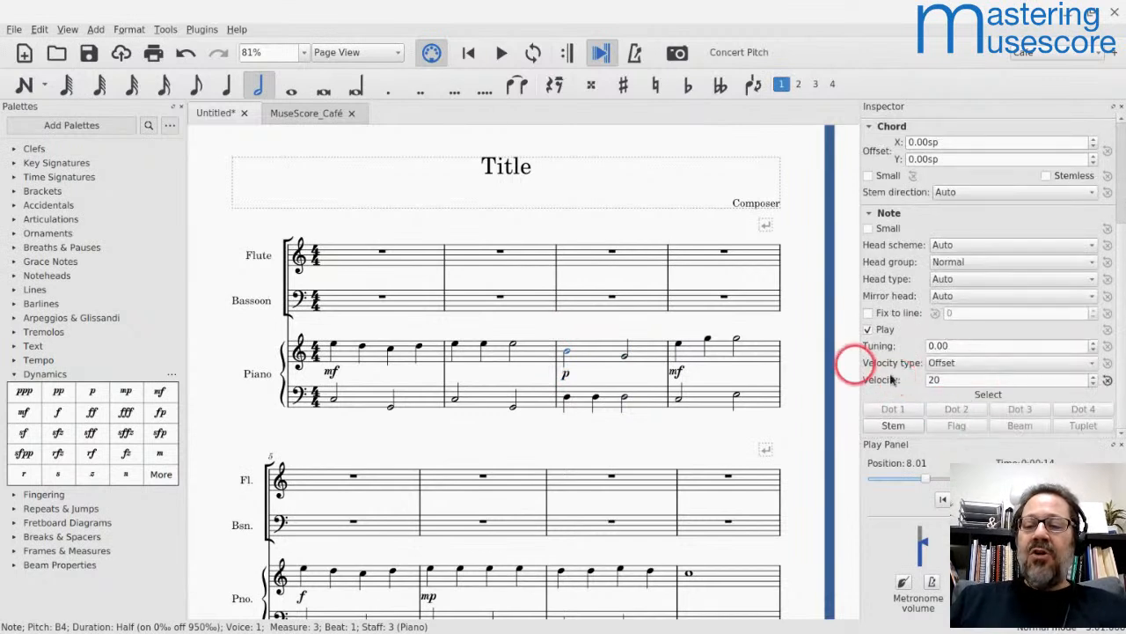
left_click(1105, 381)
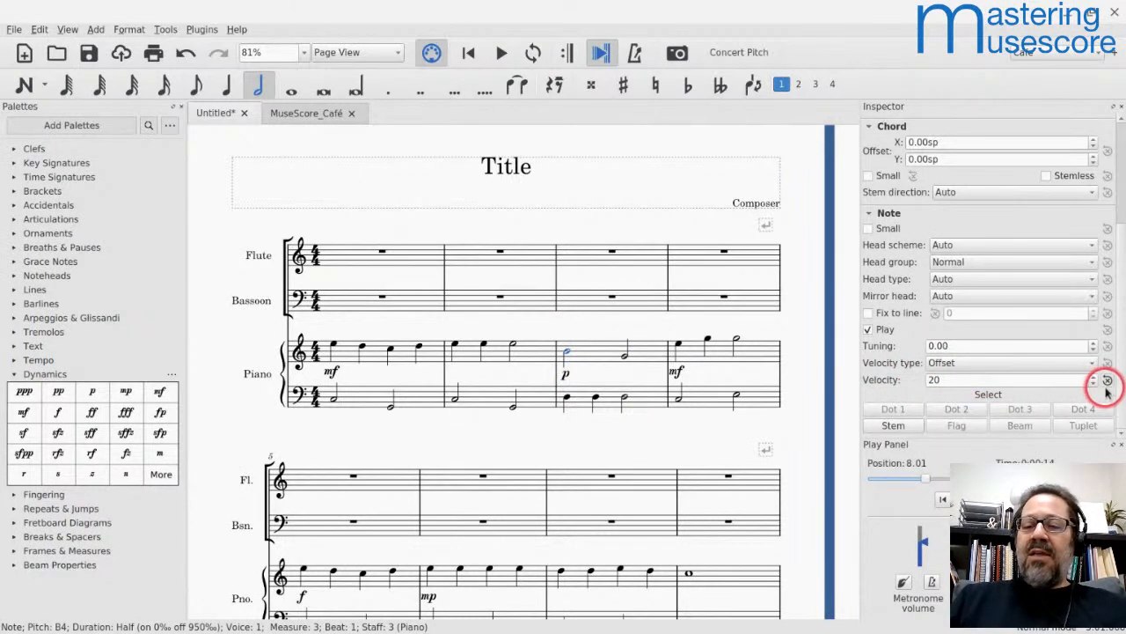
Step: Set the velocity offset of both half notes in measure 3 of the piano's treble staff to 0
left_click(582, 350, "shift")
left_click(924, 431)
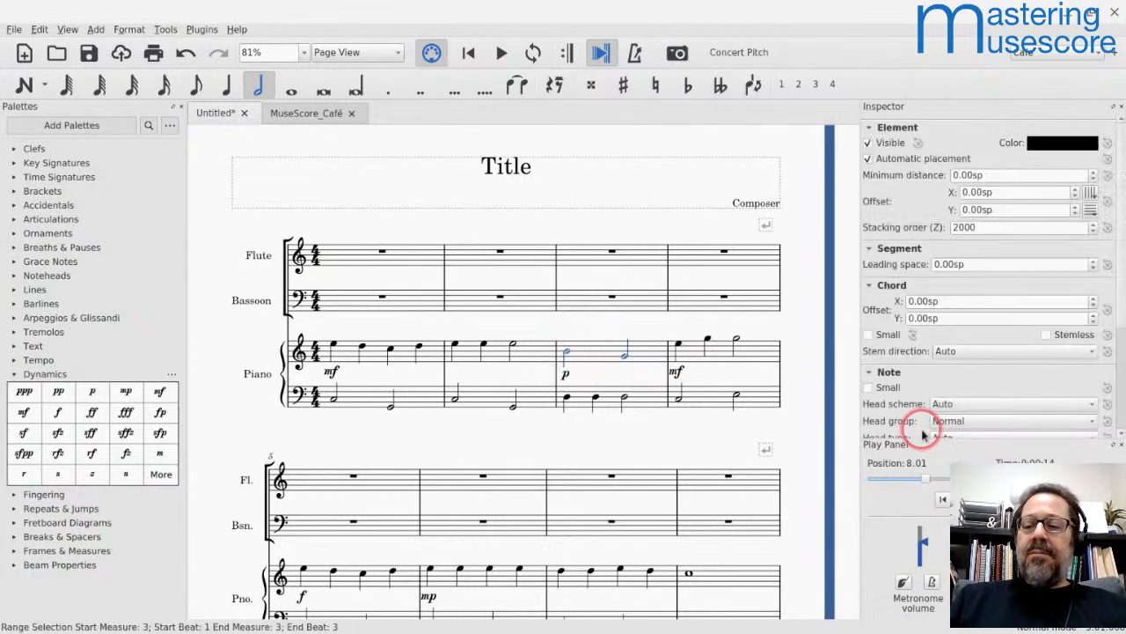
scroll(986, 397, "down", 5)
left_click(883, 293)
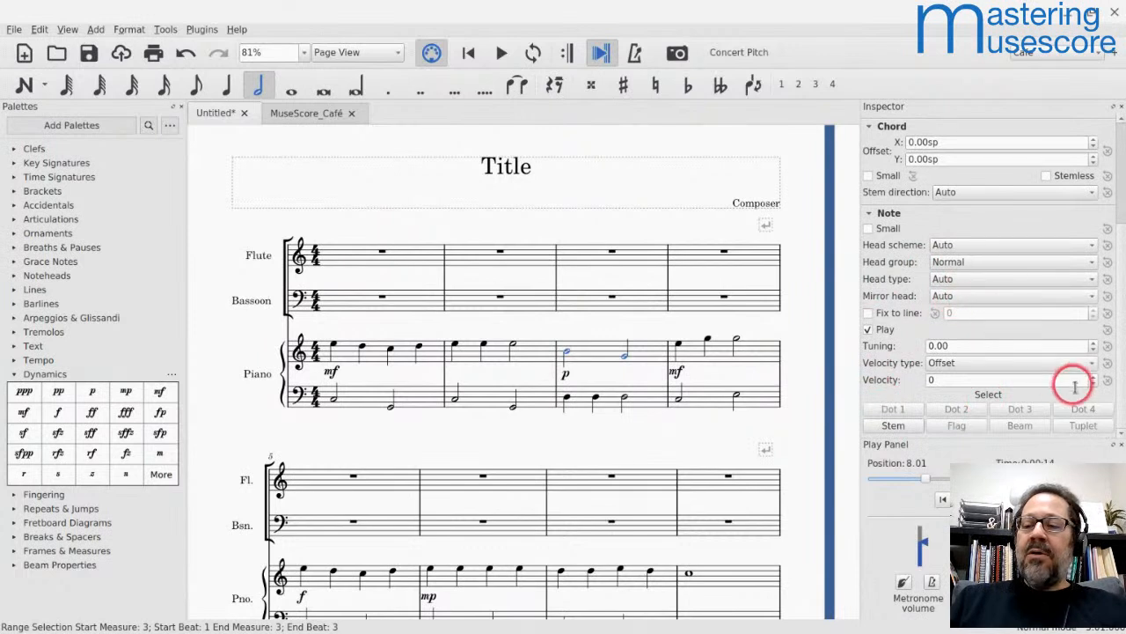
left_click(1019, 379)
key("Up")
key("Down")
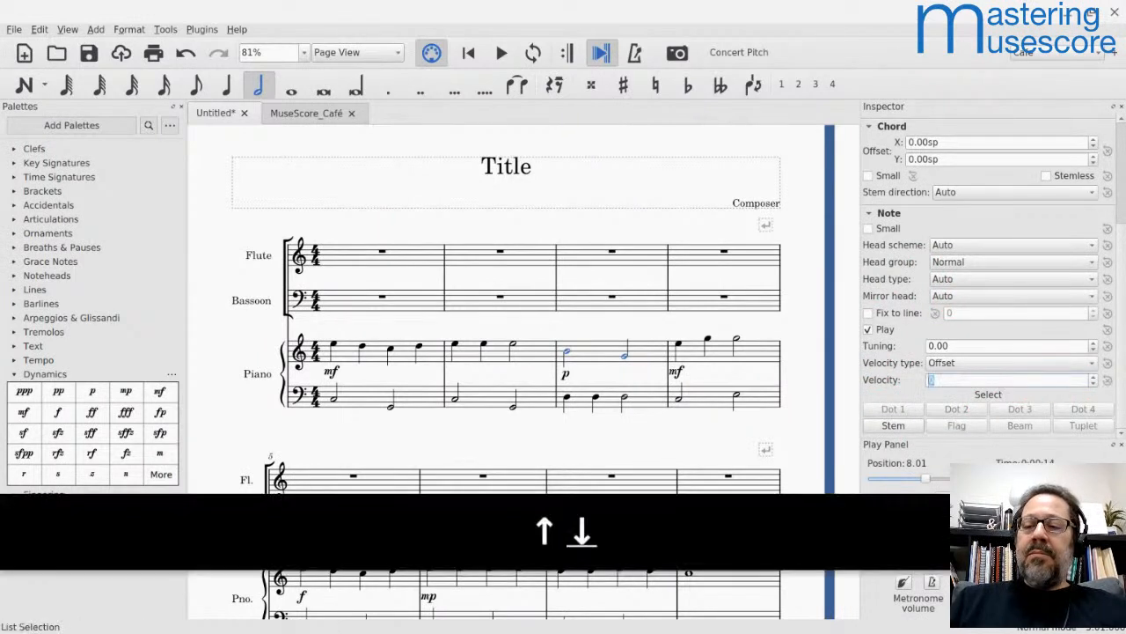
key("Up")
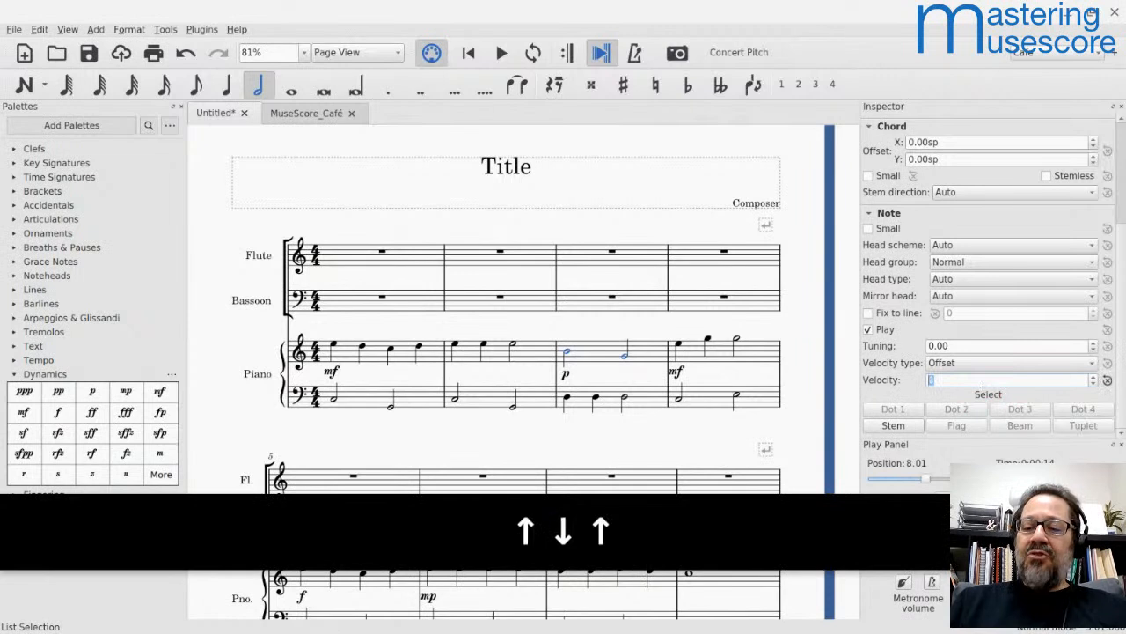
key("Down")
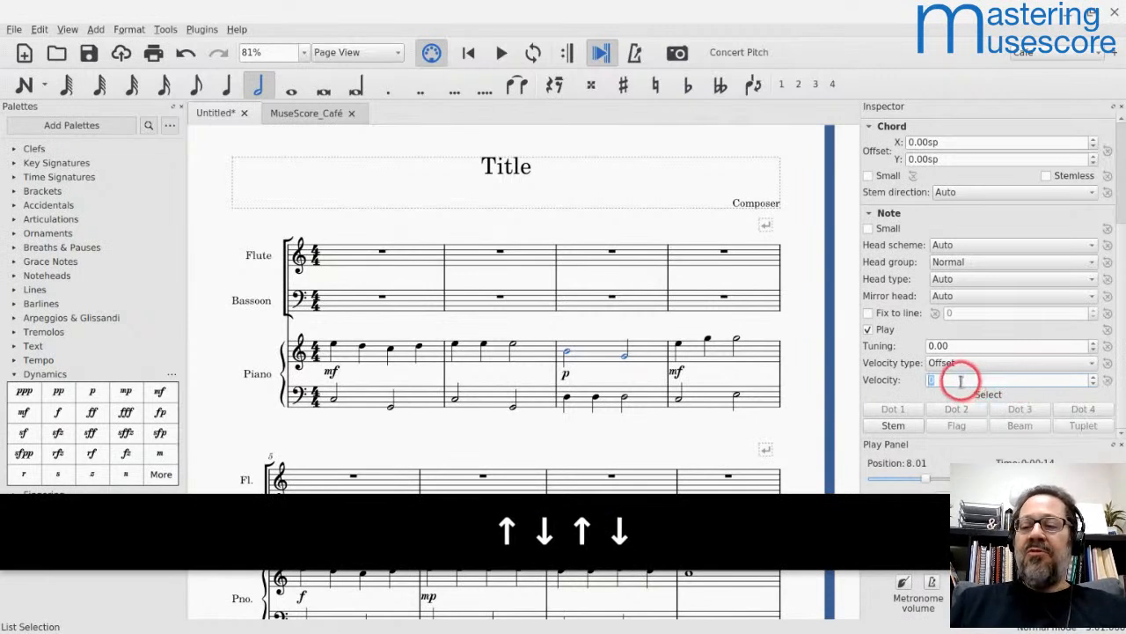
key("Up")
key("Down")
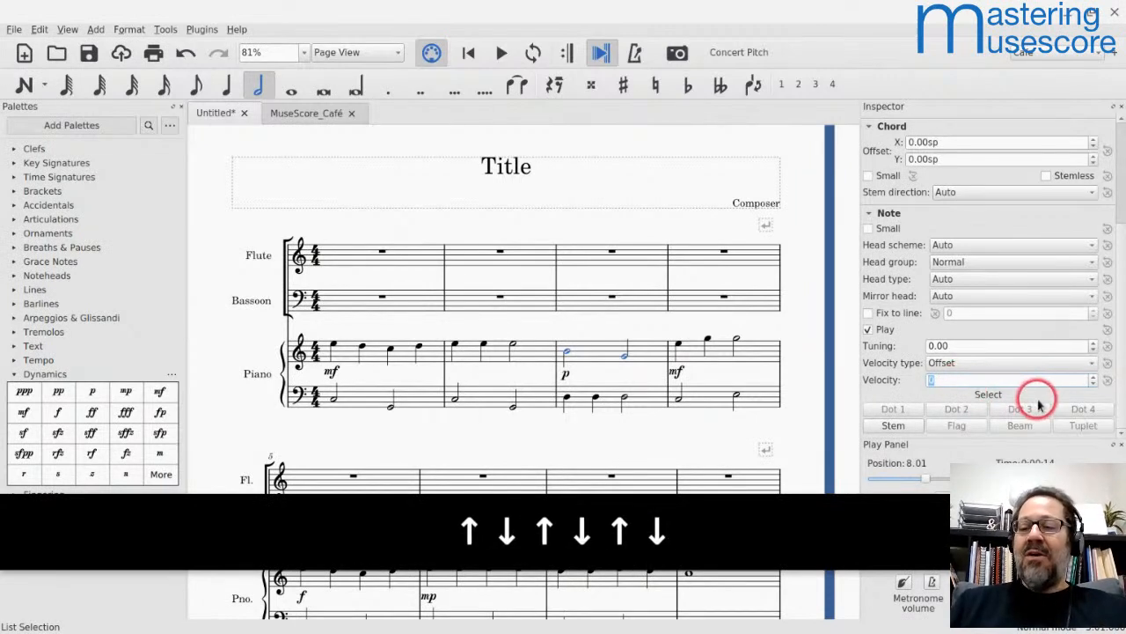
Step: Play back the score from measure 2 into measure 4 to hear the p dynamic in measure 3
left_click(544, 366)
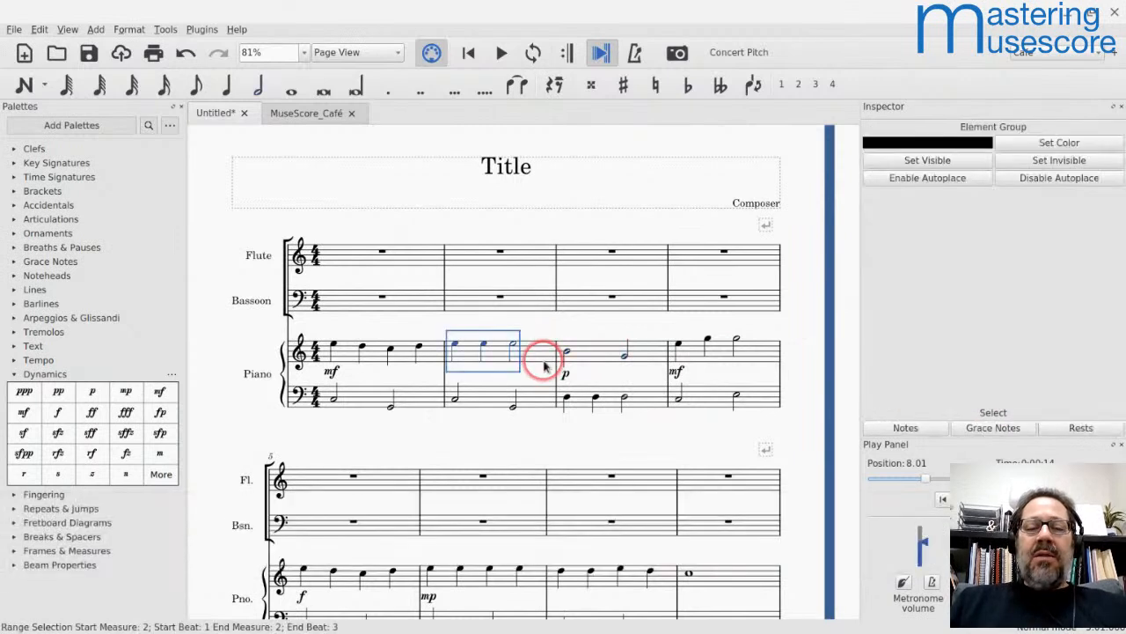
key("space")
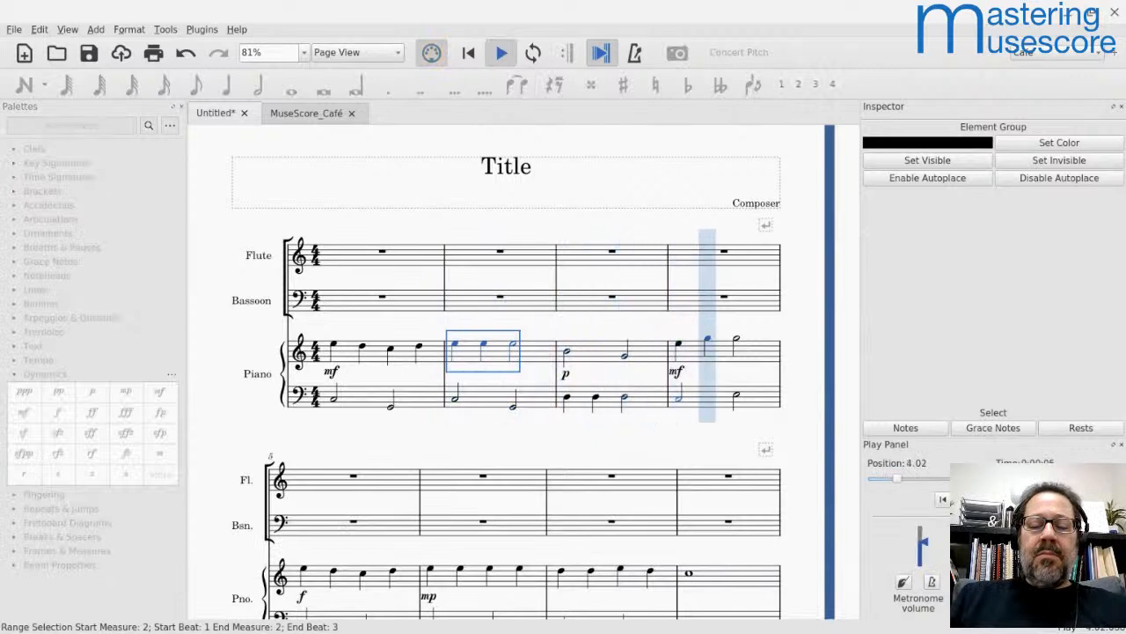
key("space")
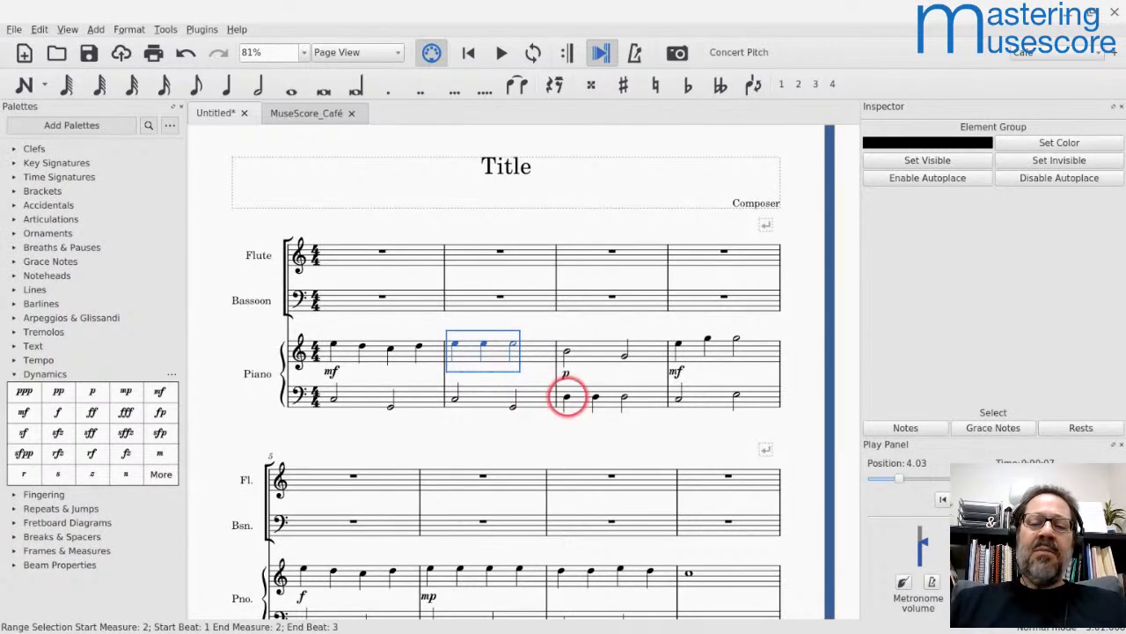
Step: Add an mp dynamic to the first D3 in measure 3 of the piano's bass staff and play back from measure 1
left_click(567, 401)
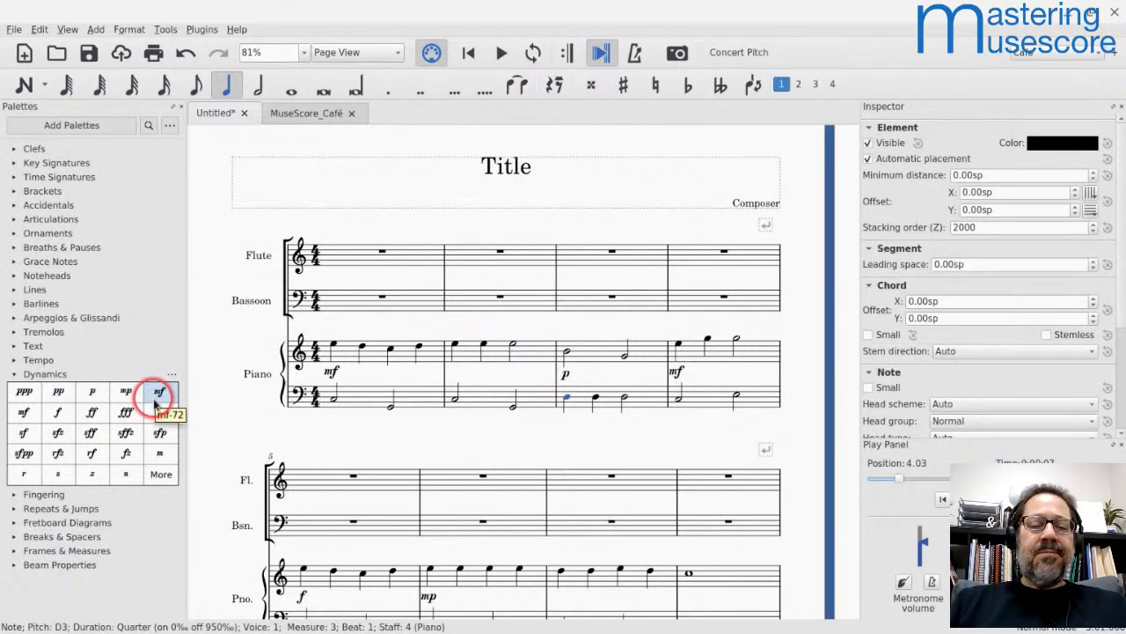
left_click(128, 393)
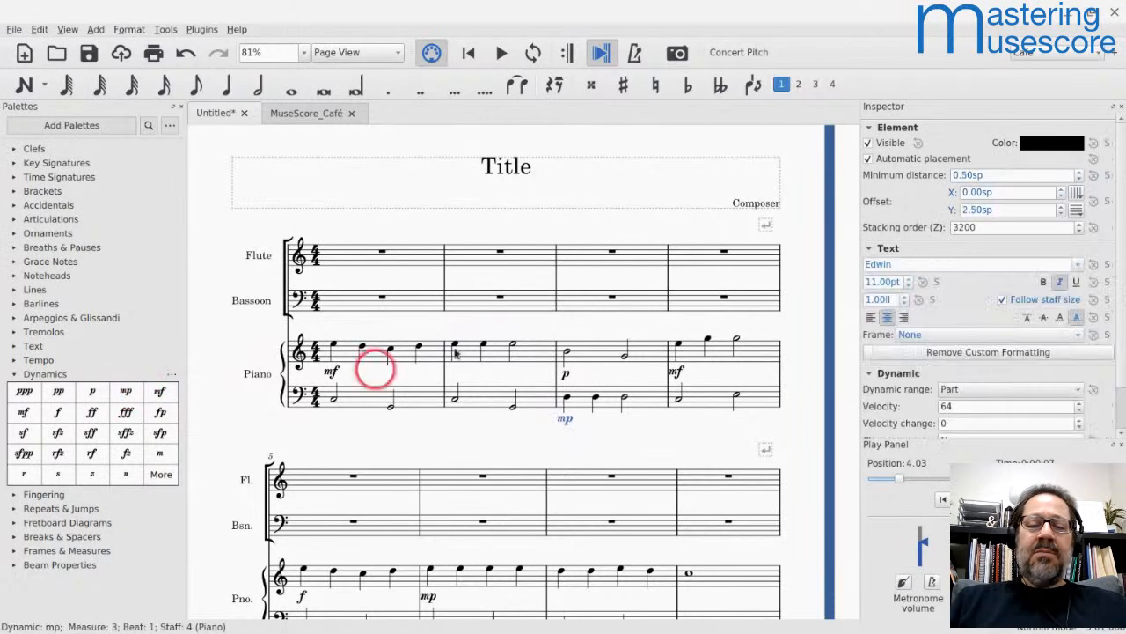
left_click(402, 357)
key("space")
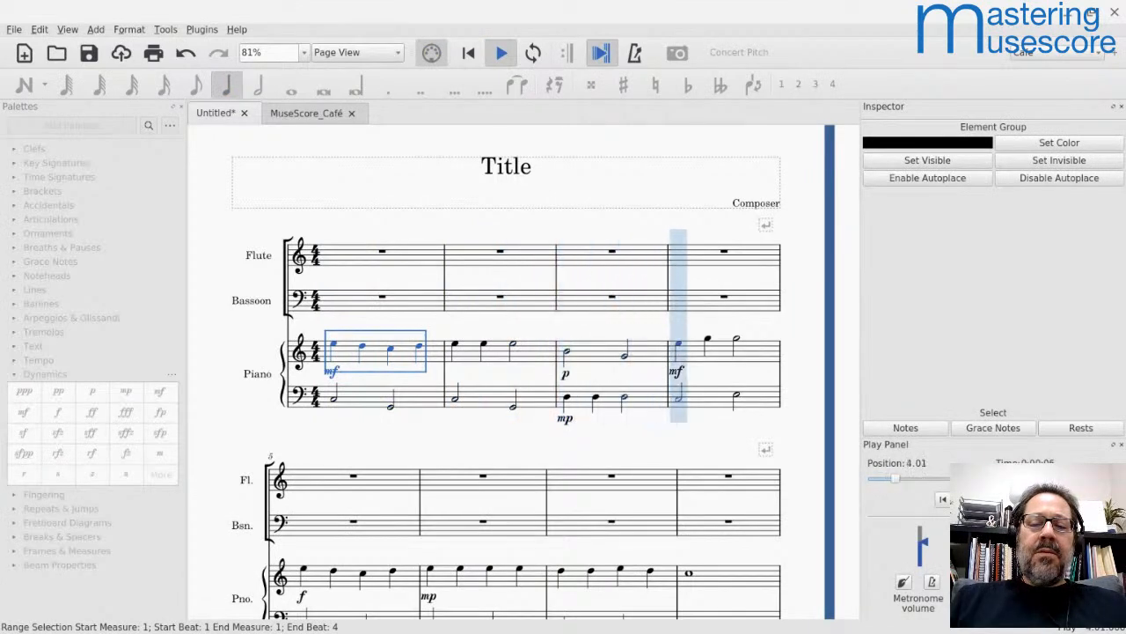
key("space")
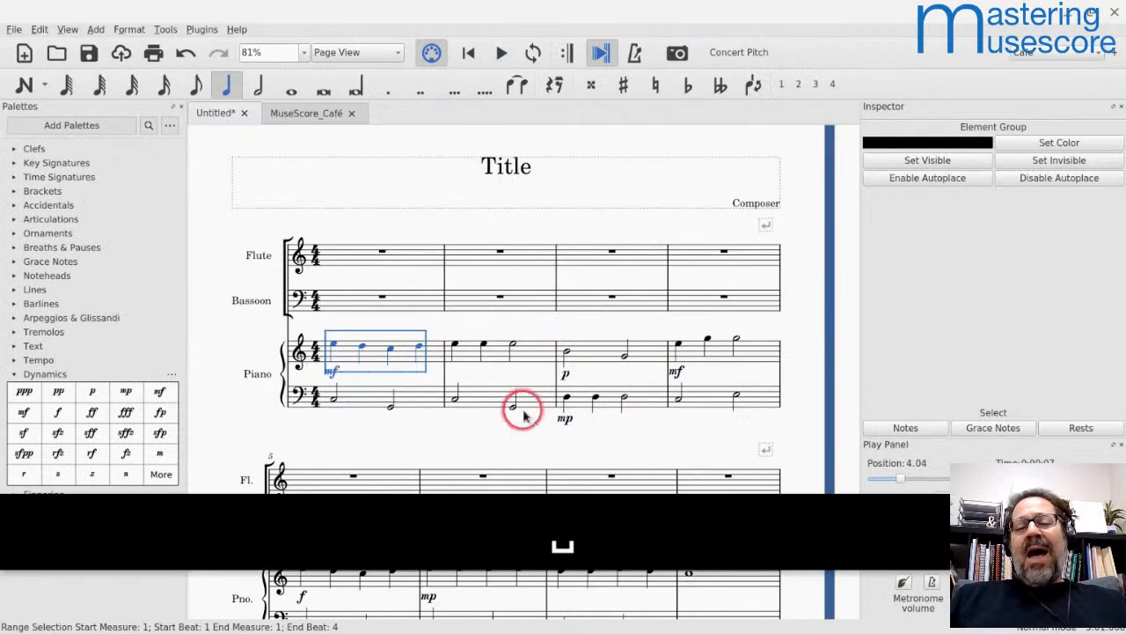
Step: Replace the mp in measure 3 of the piano's bass staff with an f dynamic and play back from measure 2
scroll(563, 423, "down", 3)
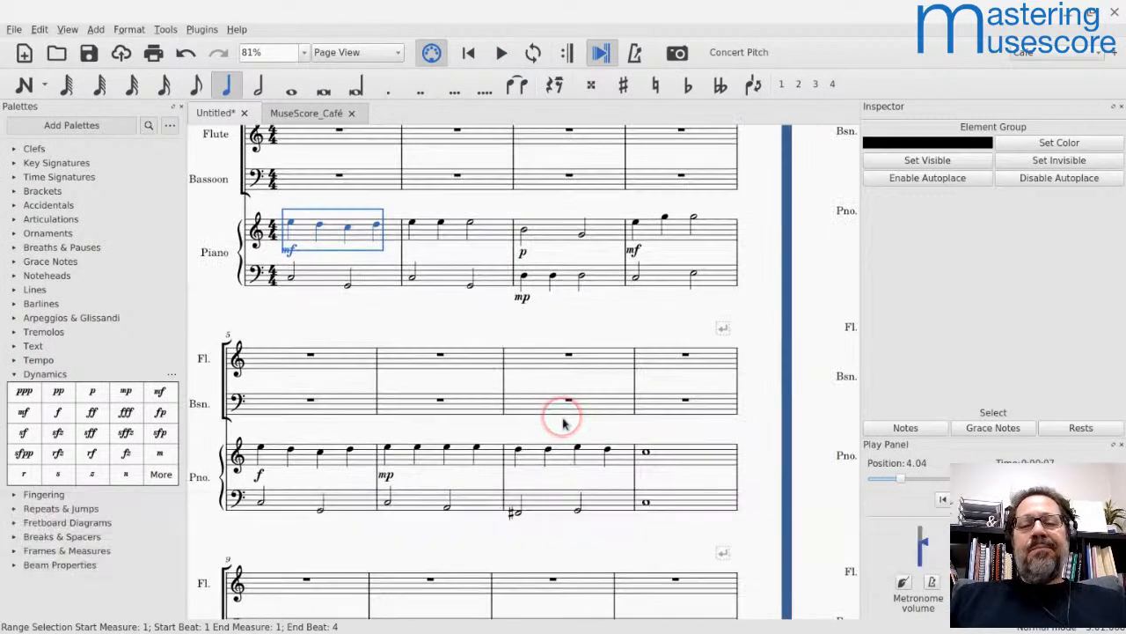
scroll(564, 423, "right", 1)
scroll(564, 423, "up", 2)
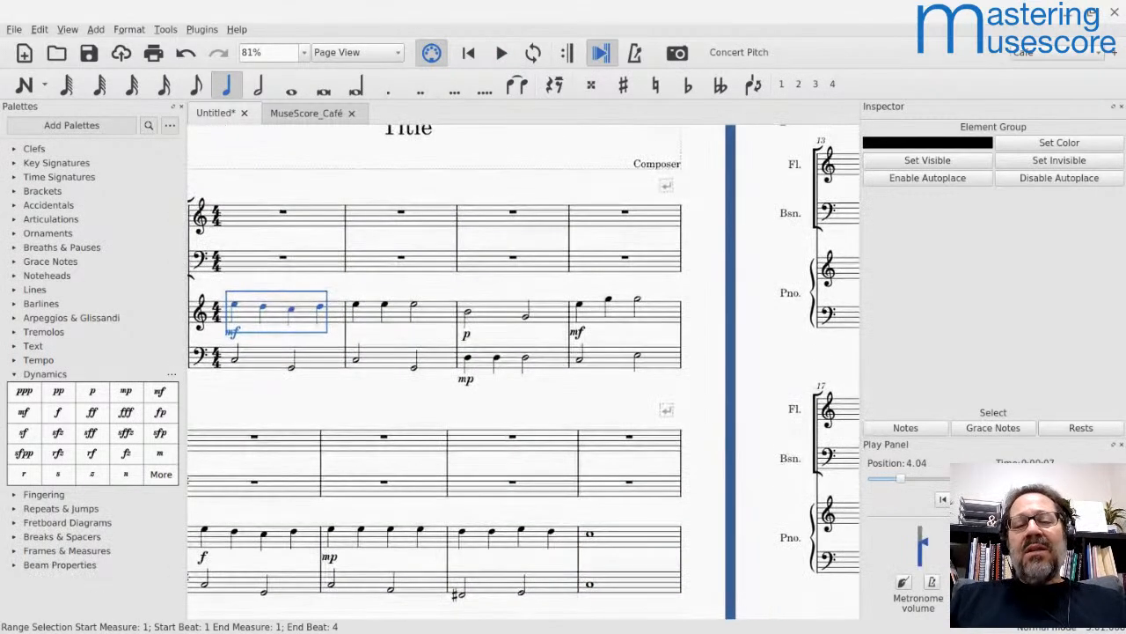
left_click(466, 379)
key("BackSpace")
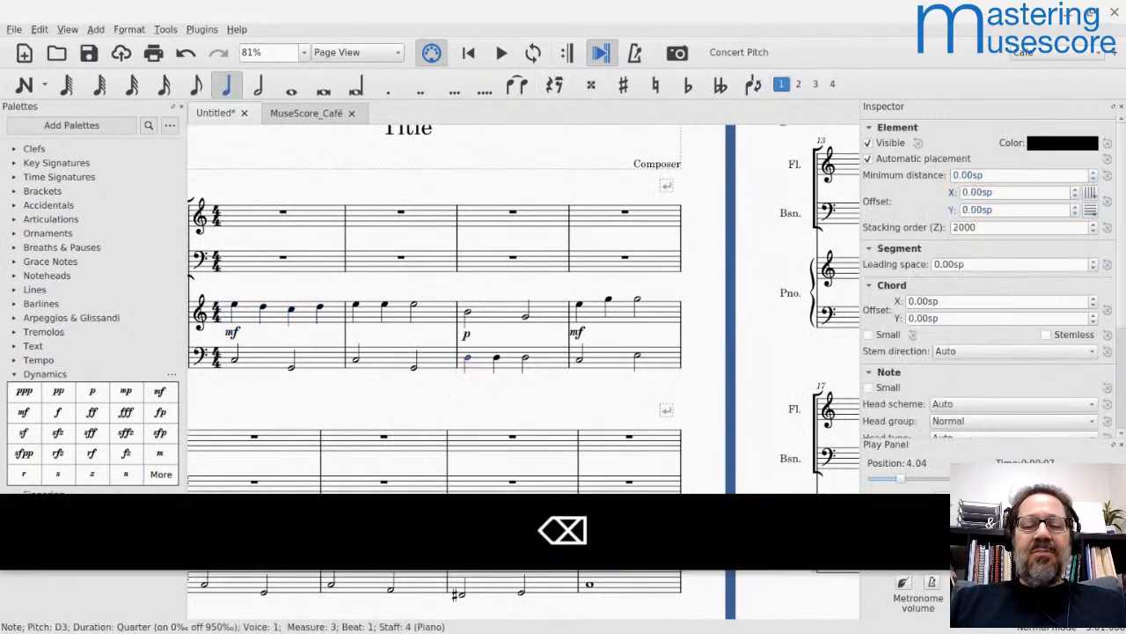
left_click(59, 416)
left_click(400, 318)
key("space")
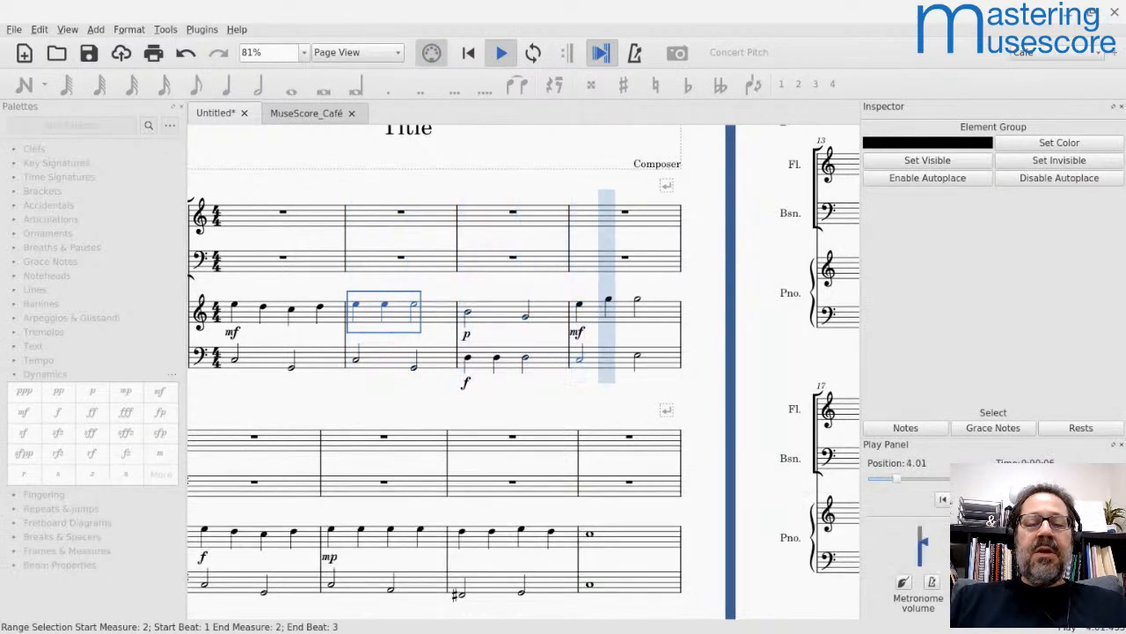
key("space")
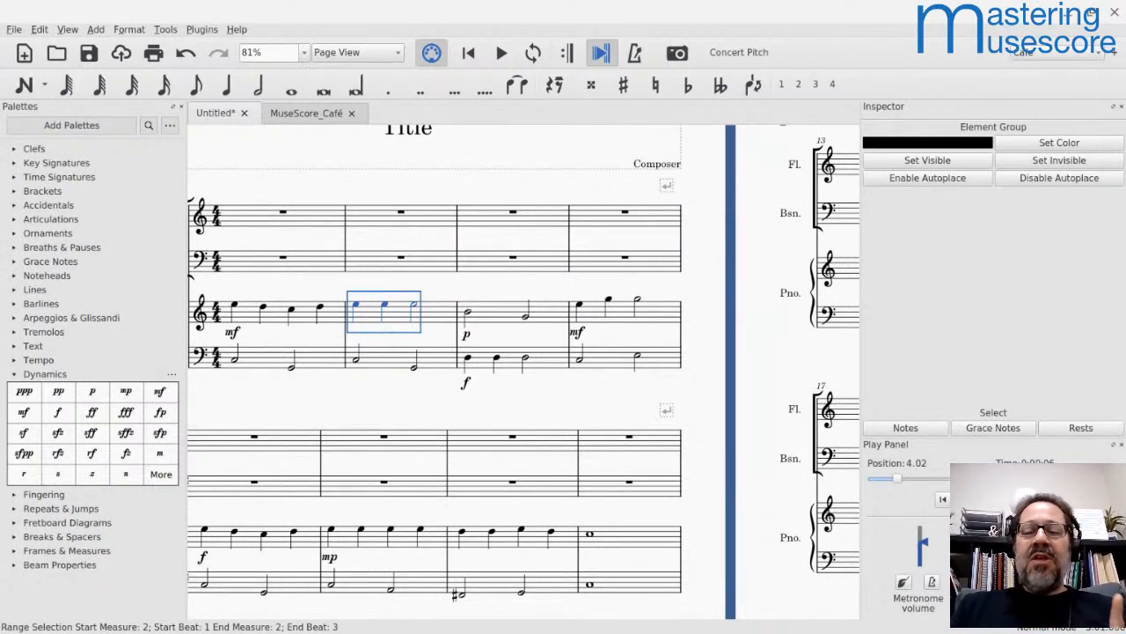
Step: Set the dynamic range of the p in measure 3 of the piano's treble staff to Staff
left_click(466, 337)
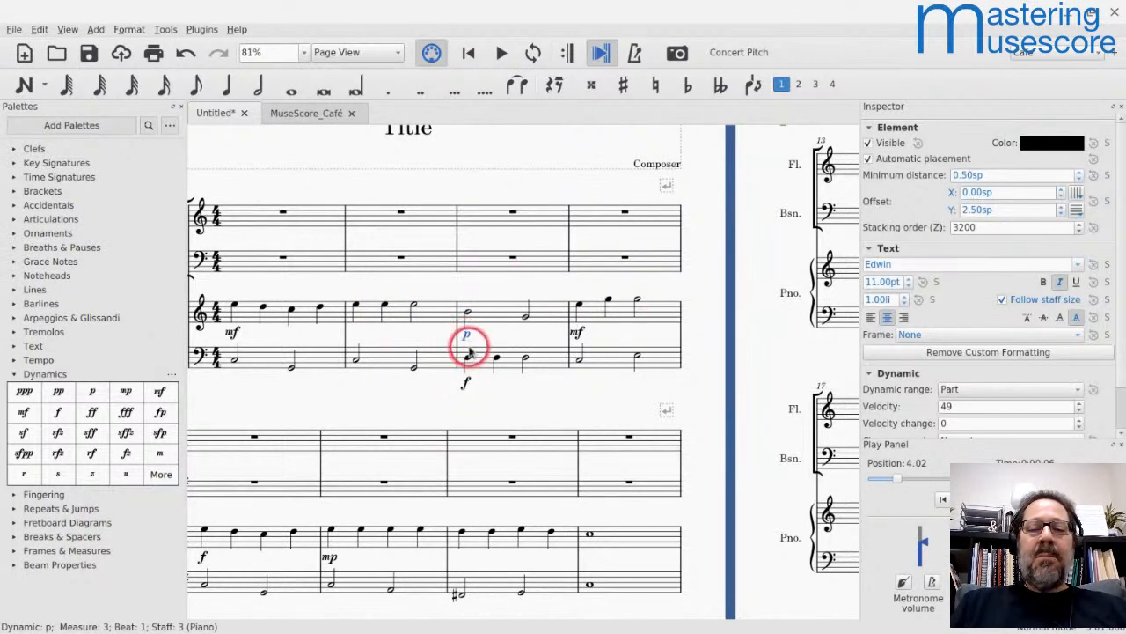
scroll(867, 384, "down", 1)
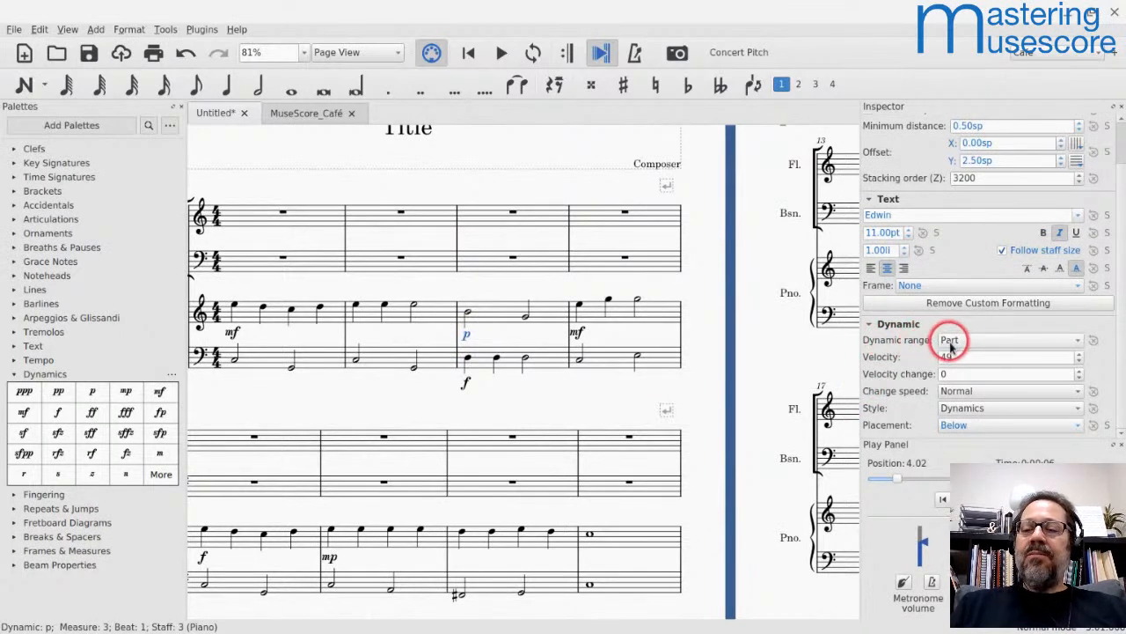
left_click(948, 342)
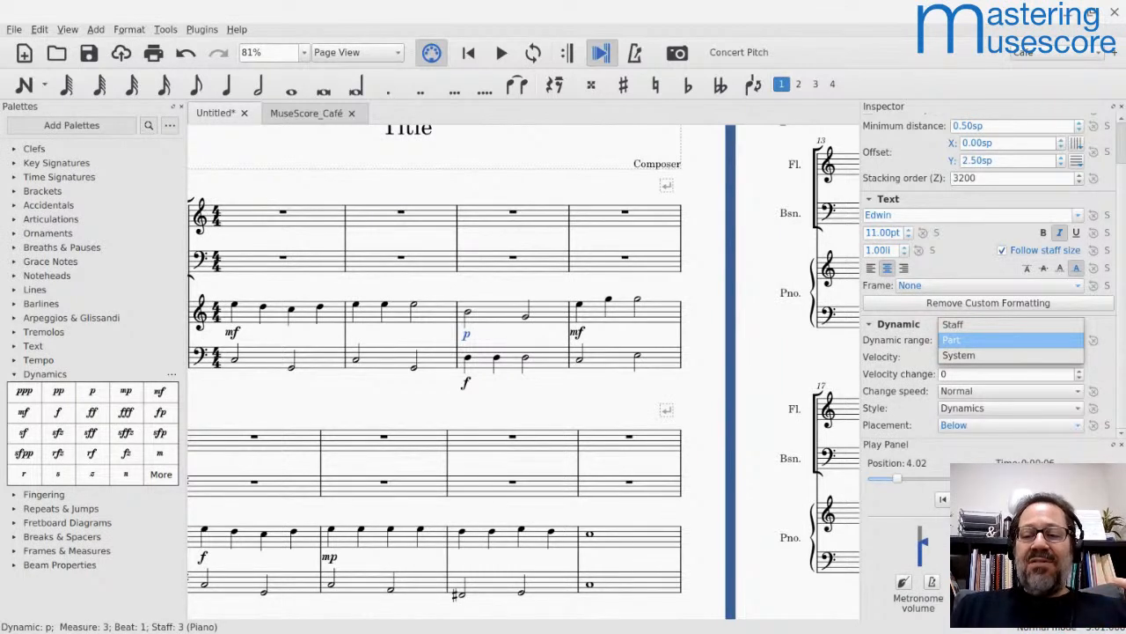
left_click(952, 340)
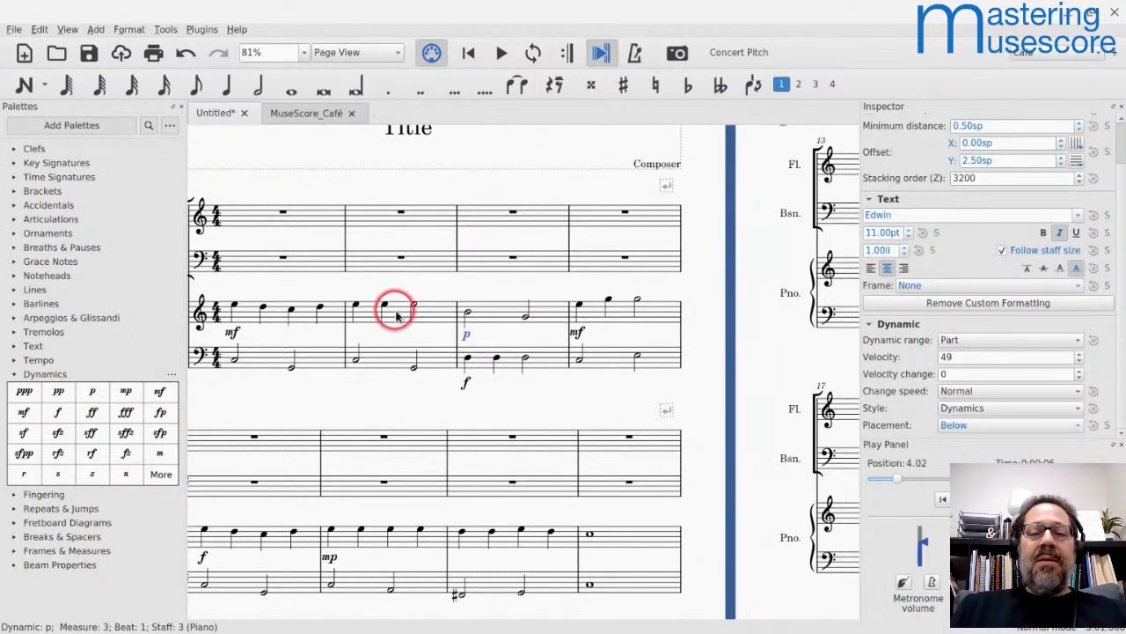
left_click(966, 344)
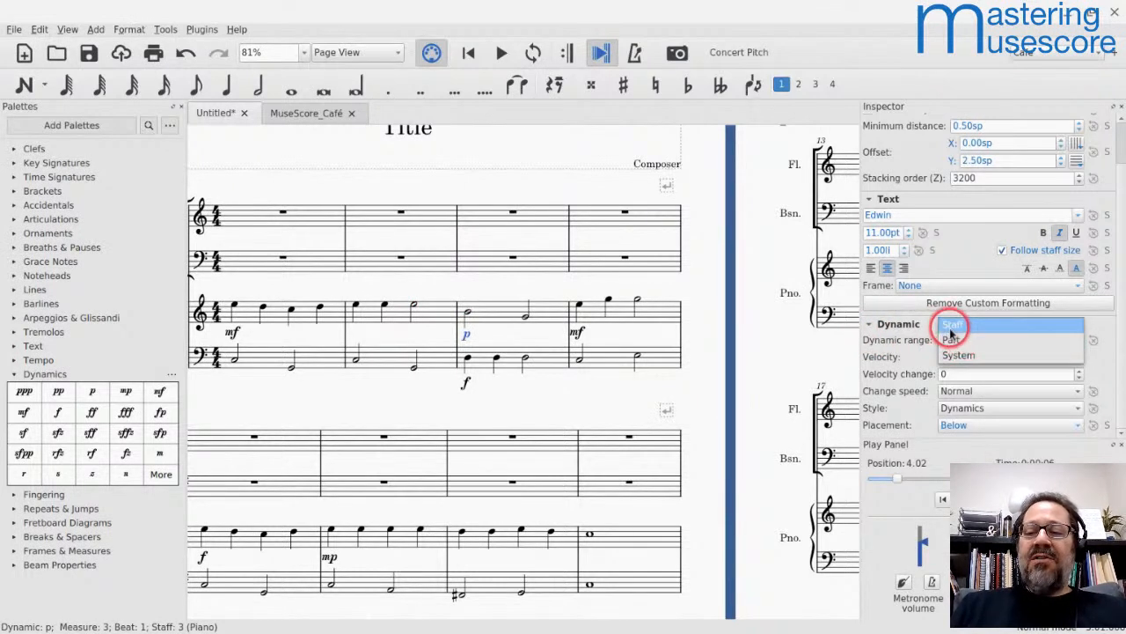
left_click(949, 327)
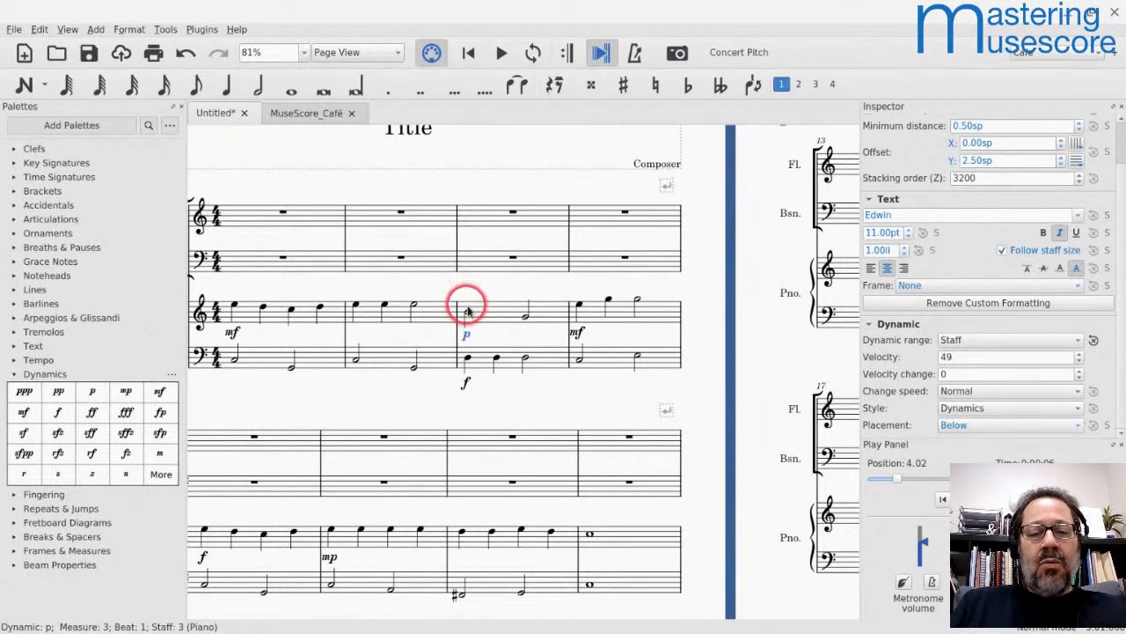
Step: Set the dynamic range of the f in measure 3 of the piano's bass staff to Staff and play back from measure 2
left_click(467, 383)
left_click(984, 388)
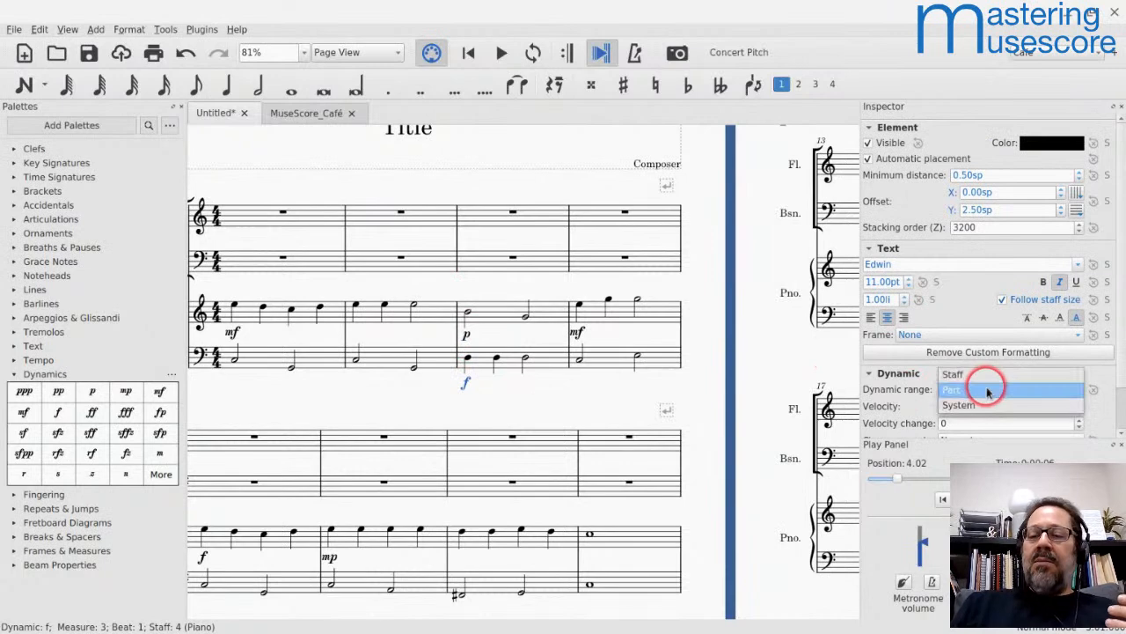
left_click(958, 377)
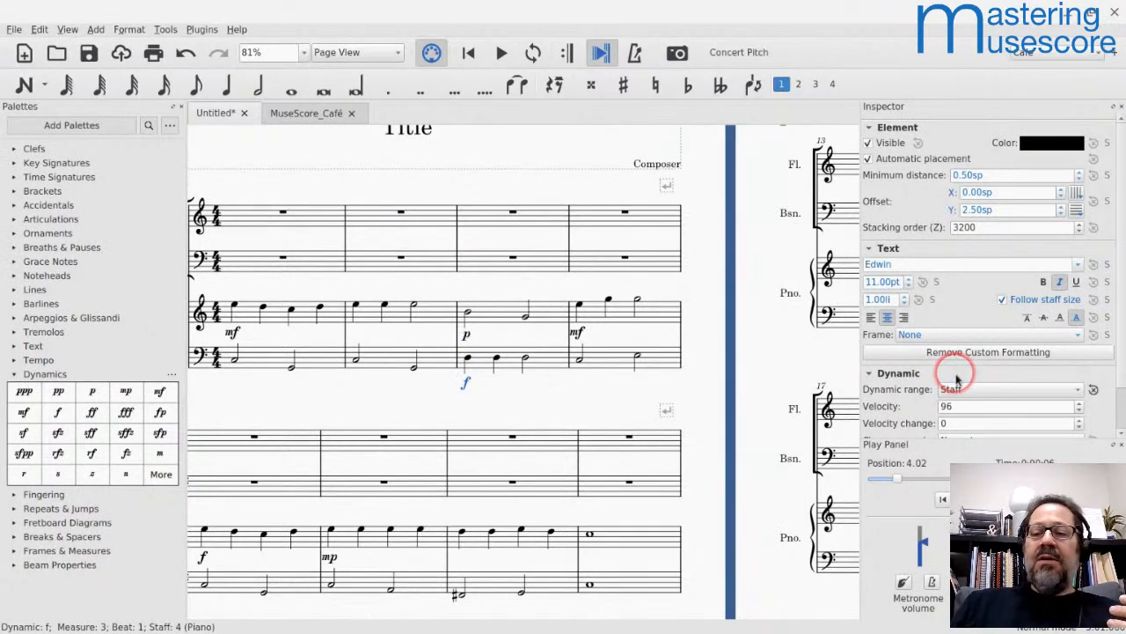
left_click(450, 316)
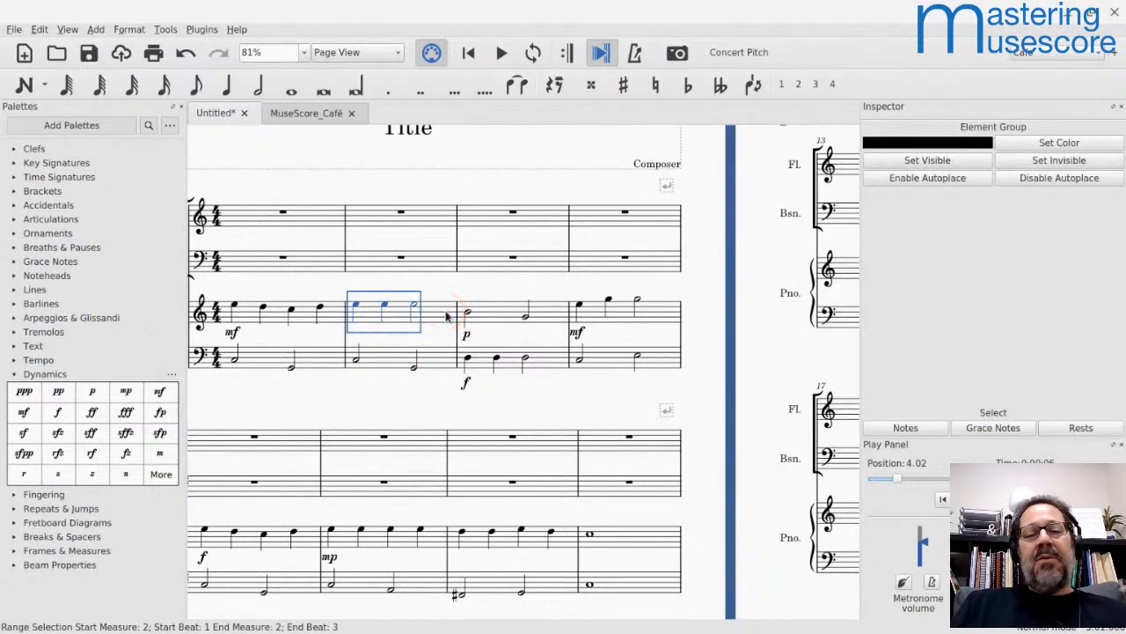
key("space")
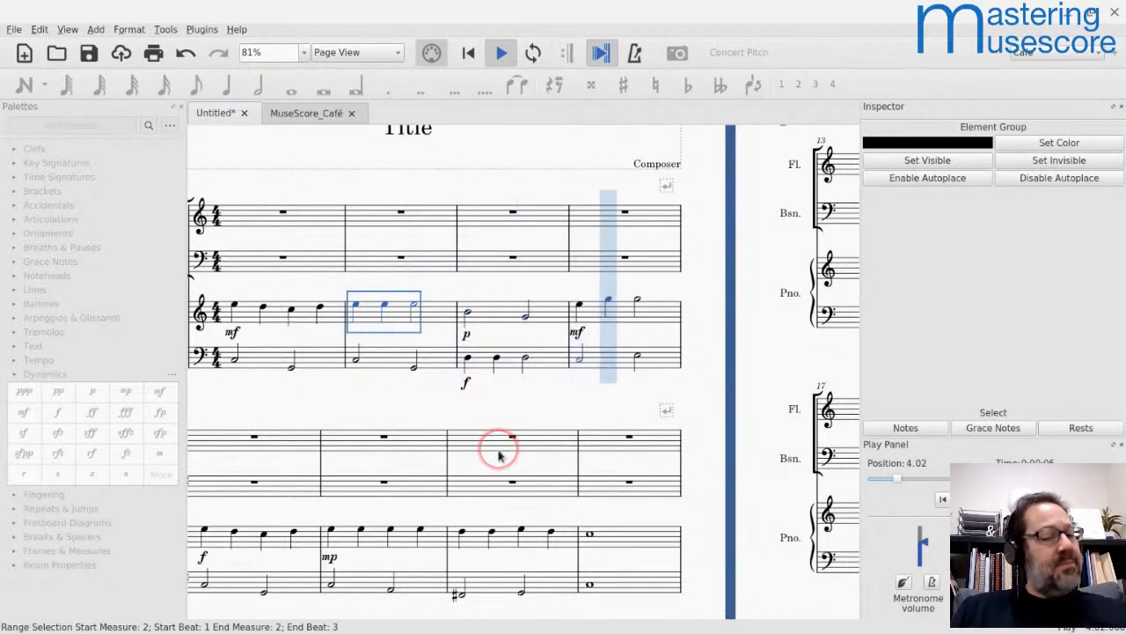
key("space")
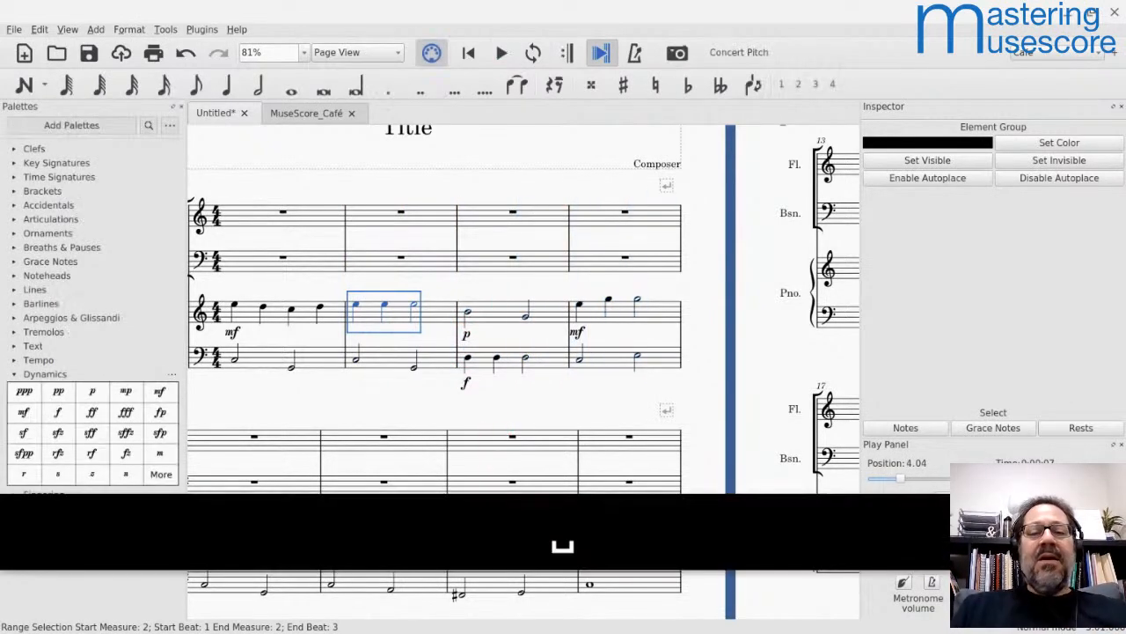
Step: Replace the f in measure 3 of the piano's bass staff with an mf dynamic and play back from measure 2
left_click(465, 382)
key("BackSpace")
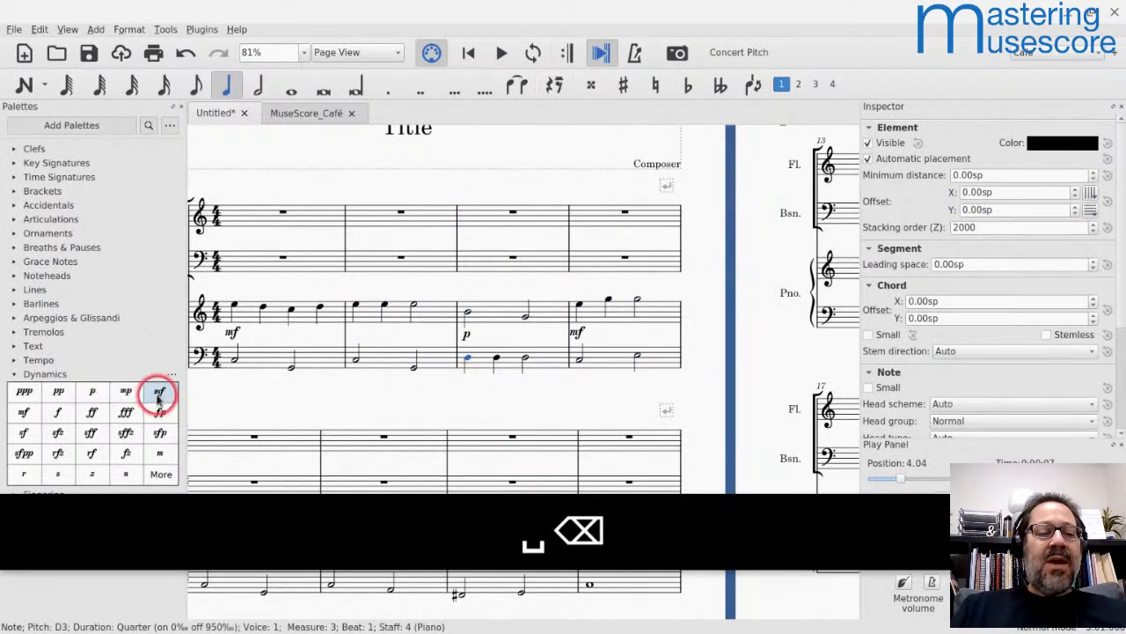
left_click(24, 412)
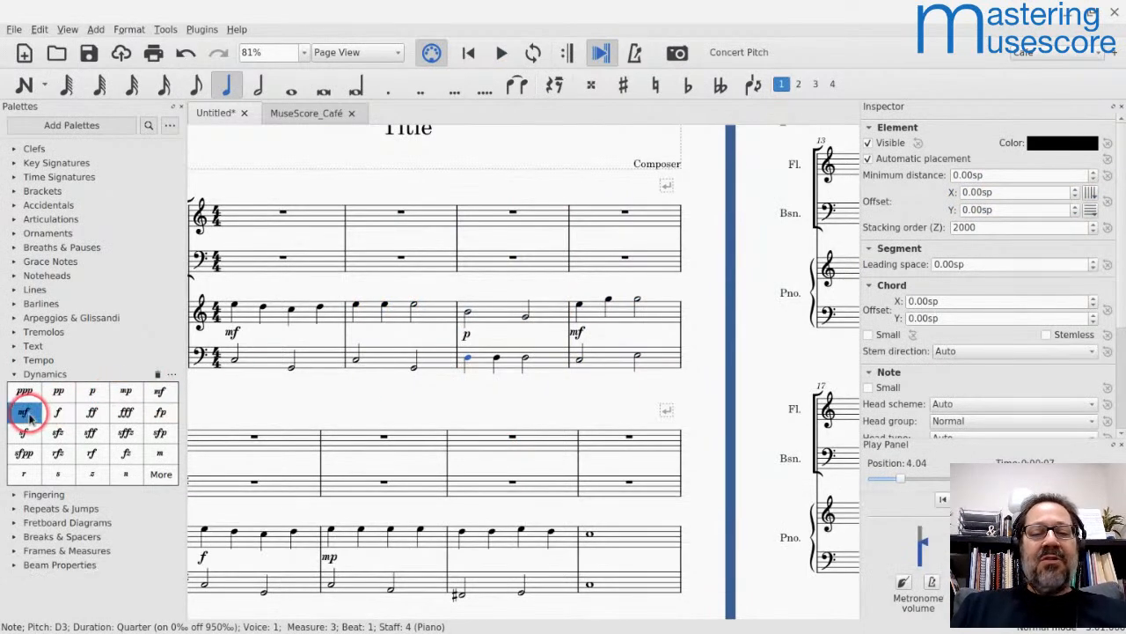
left_click(370, 312)
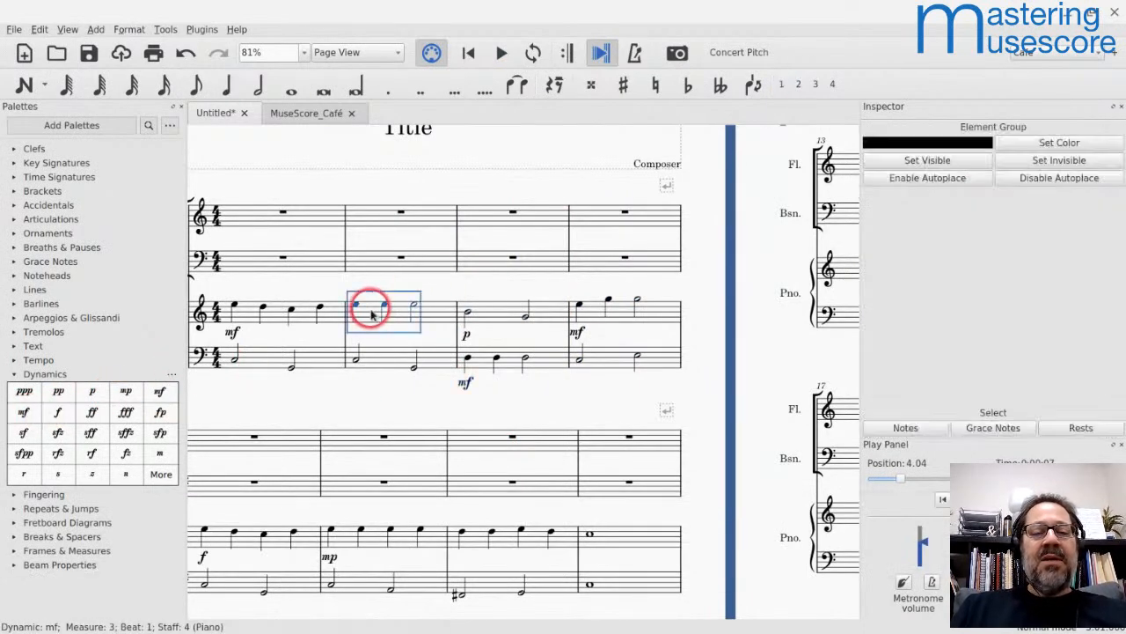
key("space")
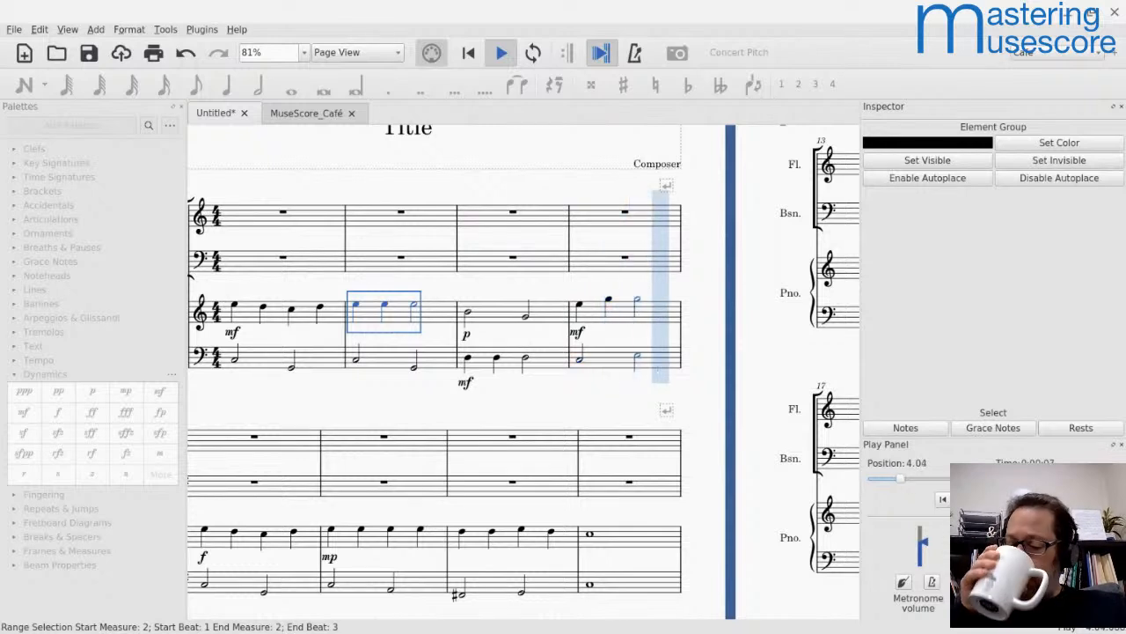
key("space")
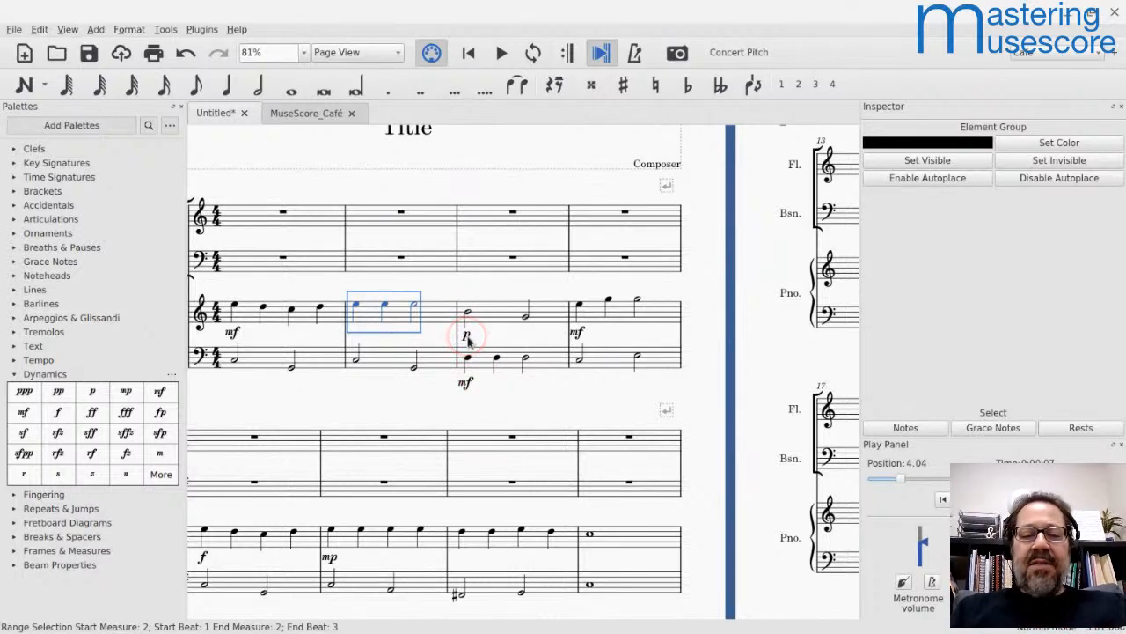
Step: Examine the dynamic range options of the p in measure 3 of the piano's treble staff
left_click(468, 337)
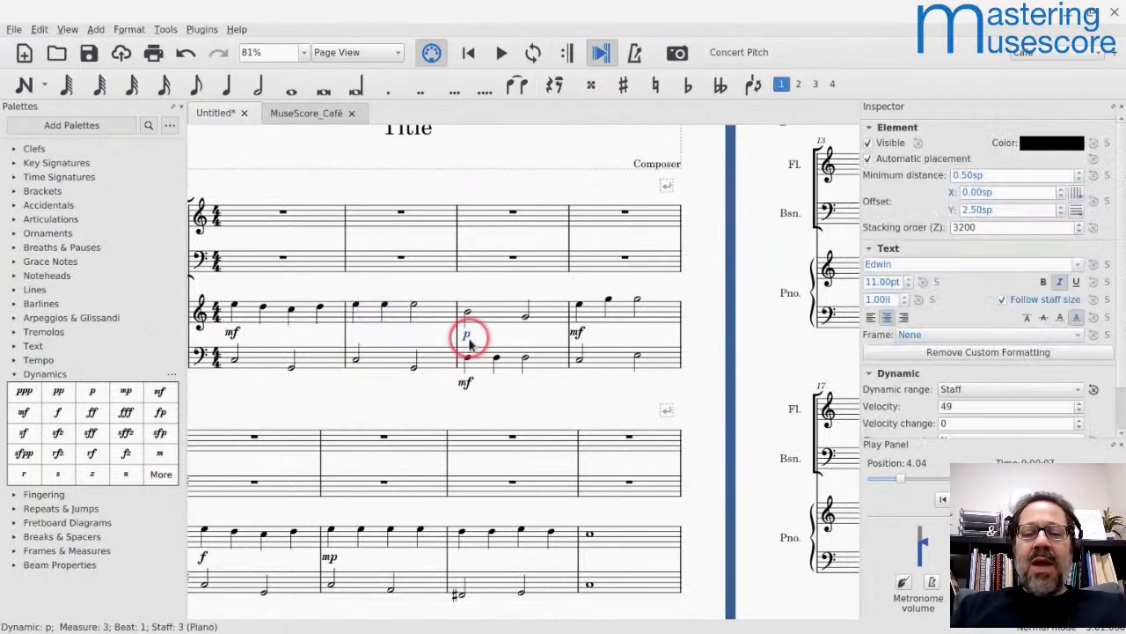
left_click(959, 395)
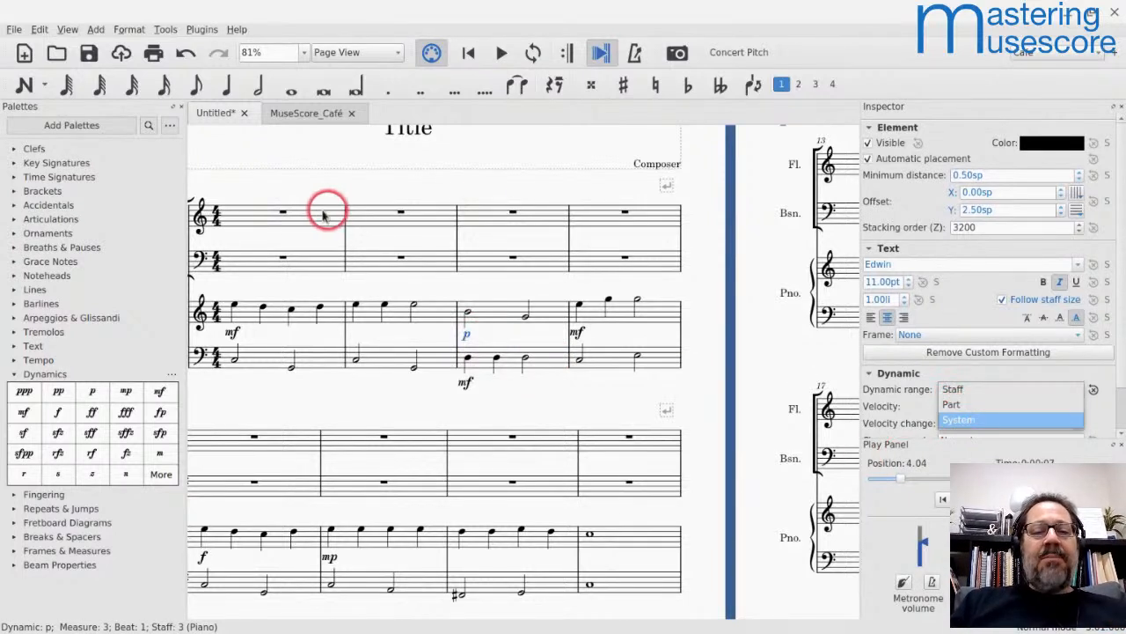
key("Escape")
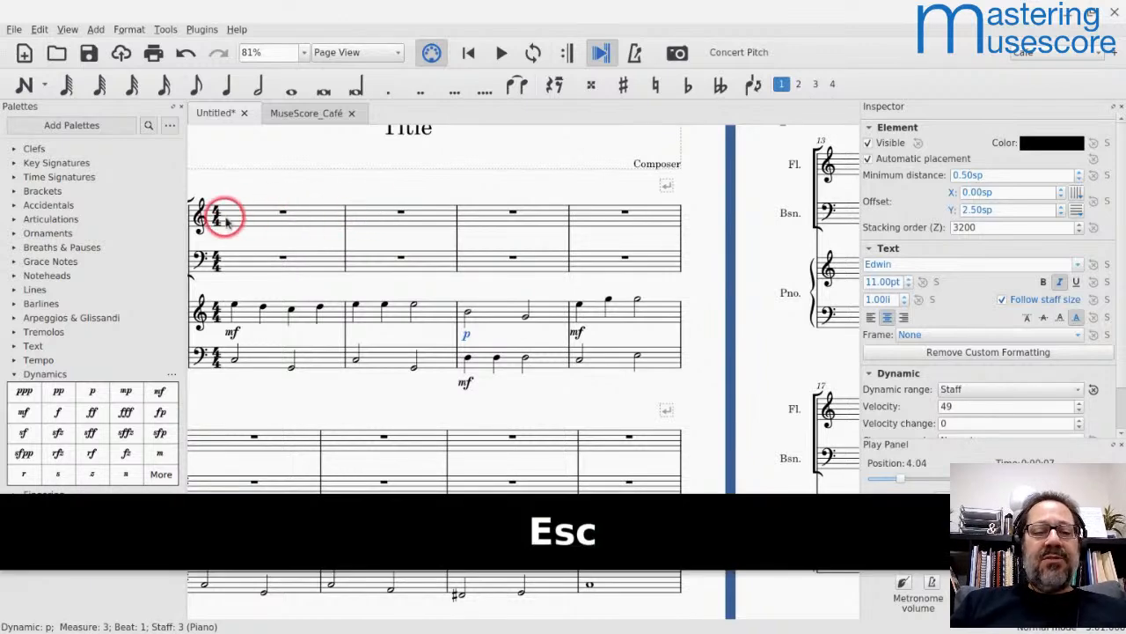
Step: Enter whole notes on G5 in measures 1 and 2 of the flute staff
left_click(242, 219)
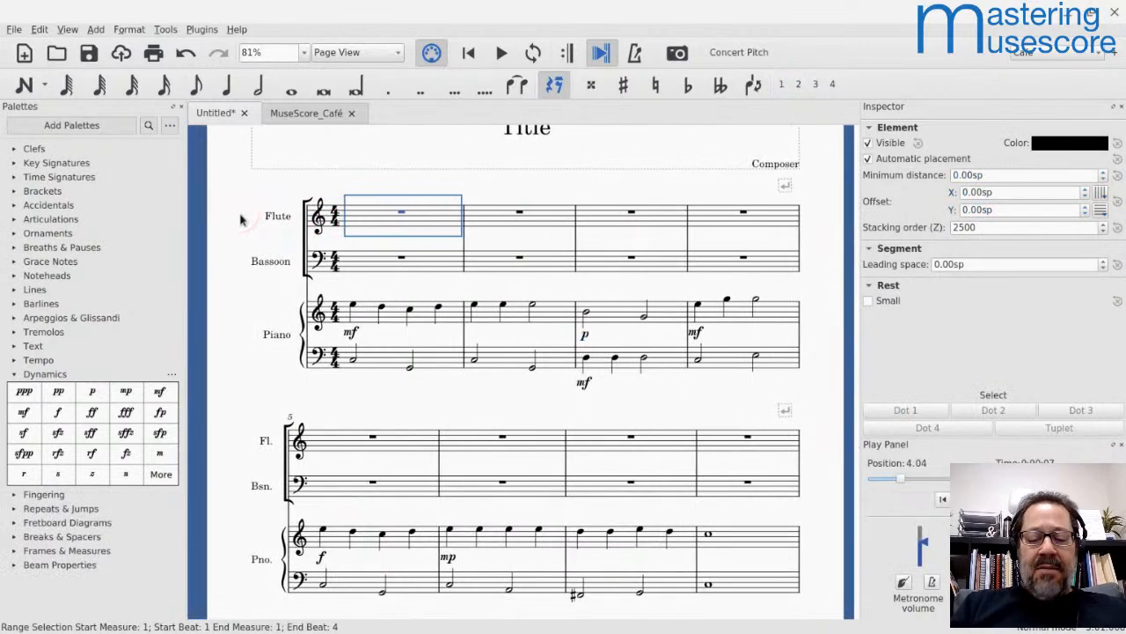
key("n")
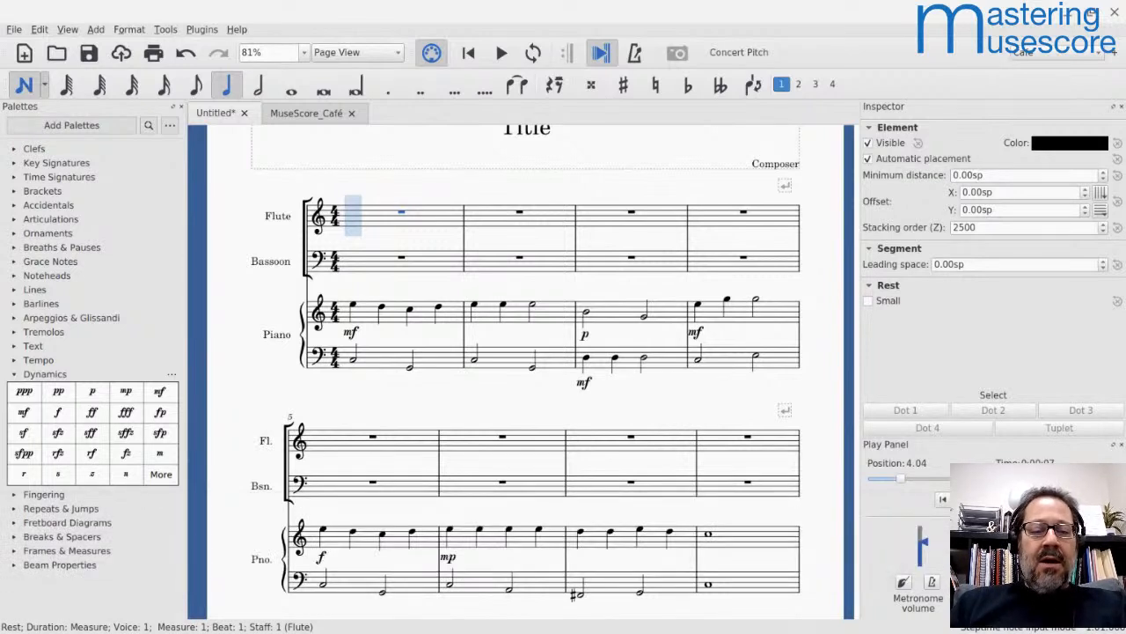
key("6")
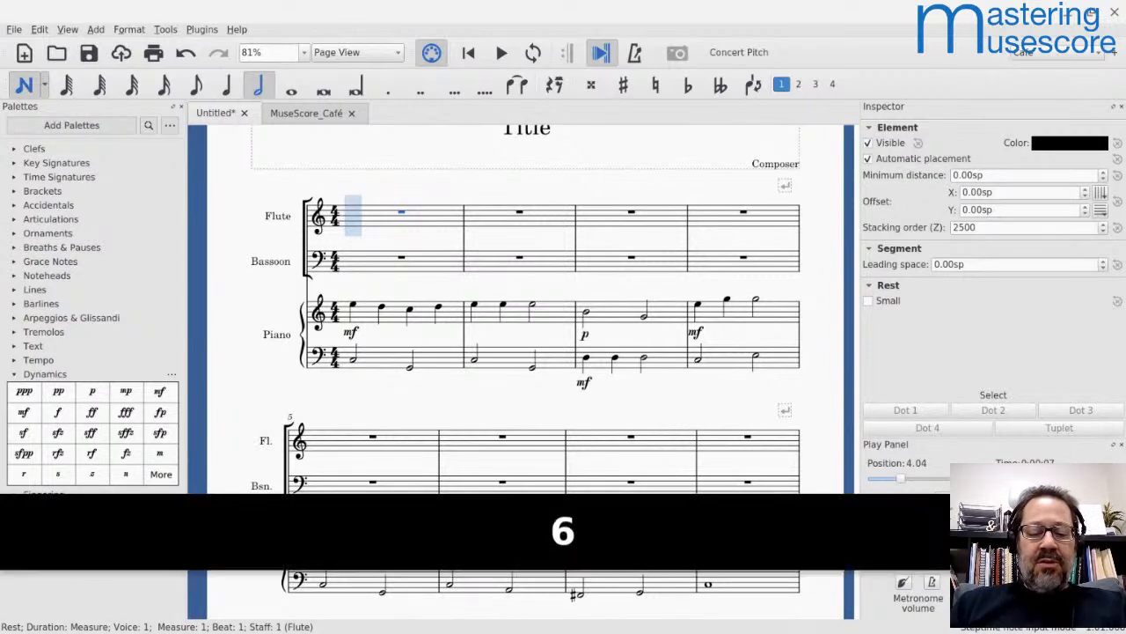
key("7")
key("g")
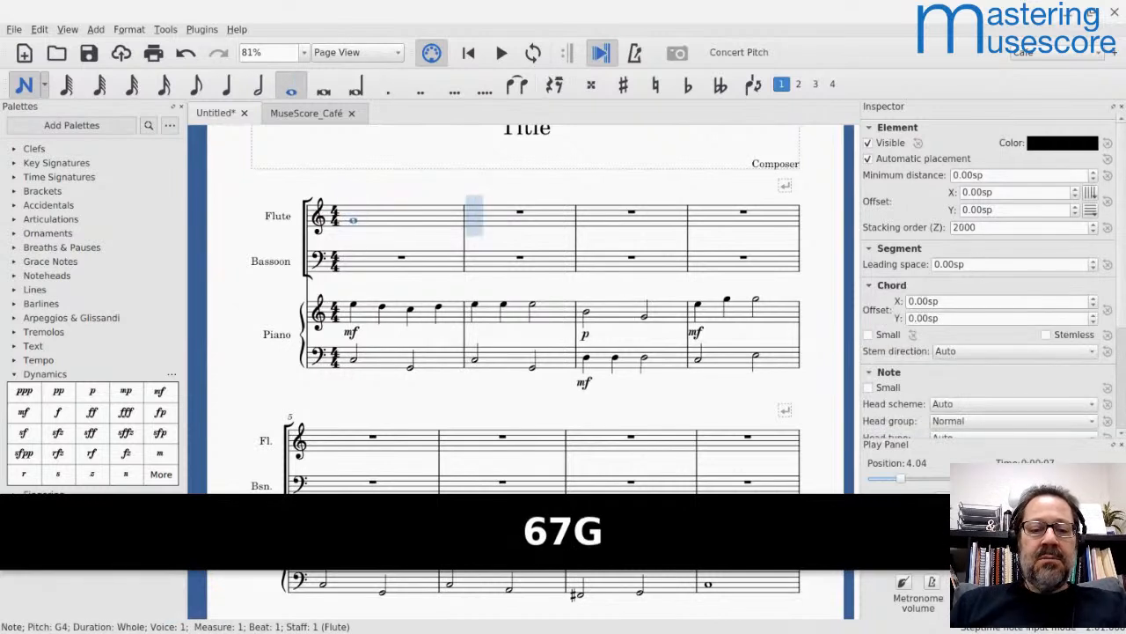
key("g")
key("ctrl+Up")
key("Left")
key("Left")
key("ctrl+Up")
key("Right")
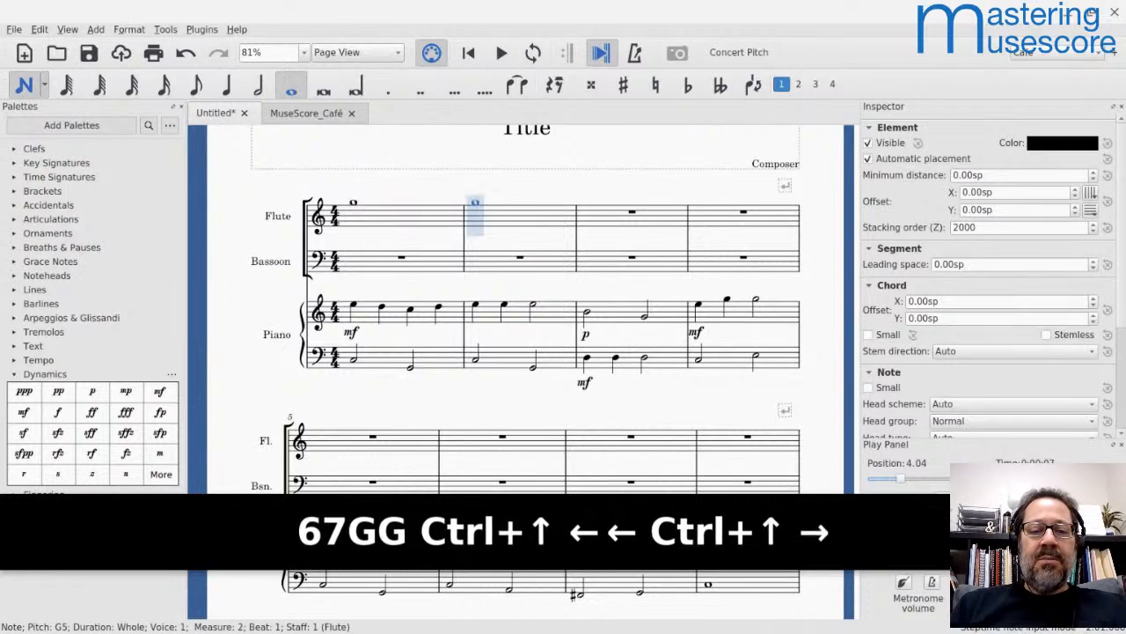
Step: Enter a whole note F5 in the flute's measure 3, followed by quarter notes E5 and D5 and a half note C5 in measure 4
key("Right")
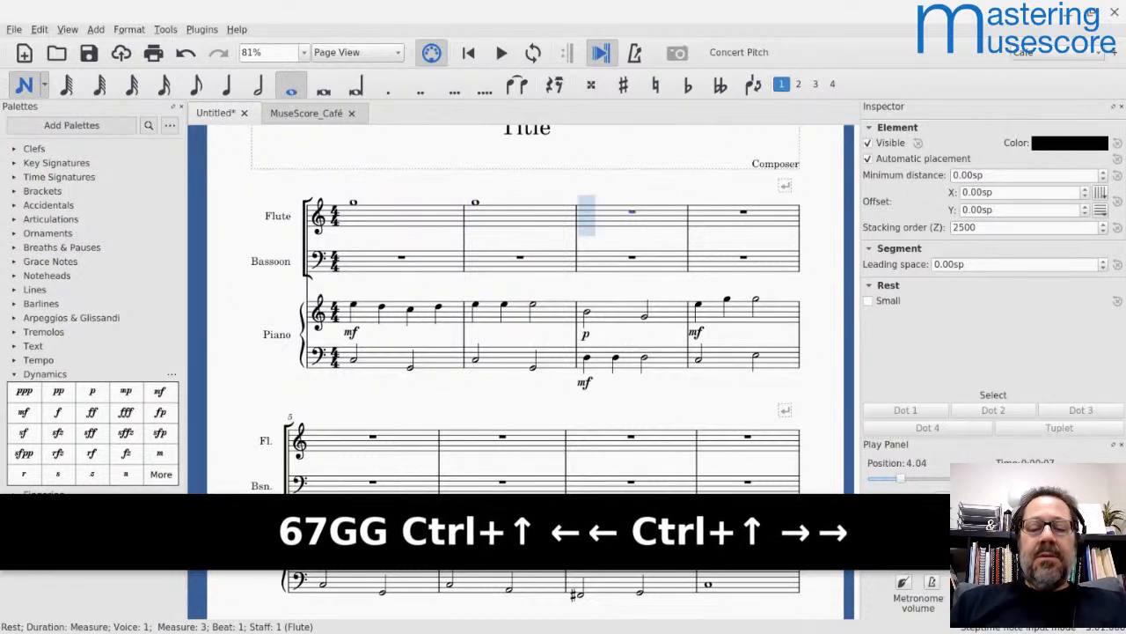
key("f")
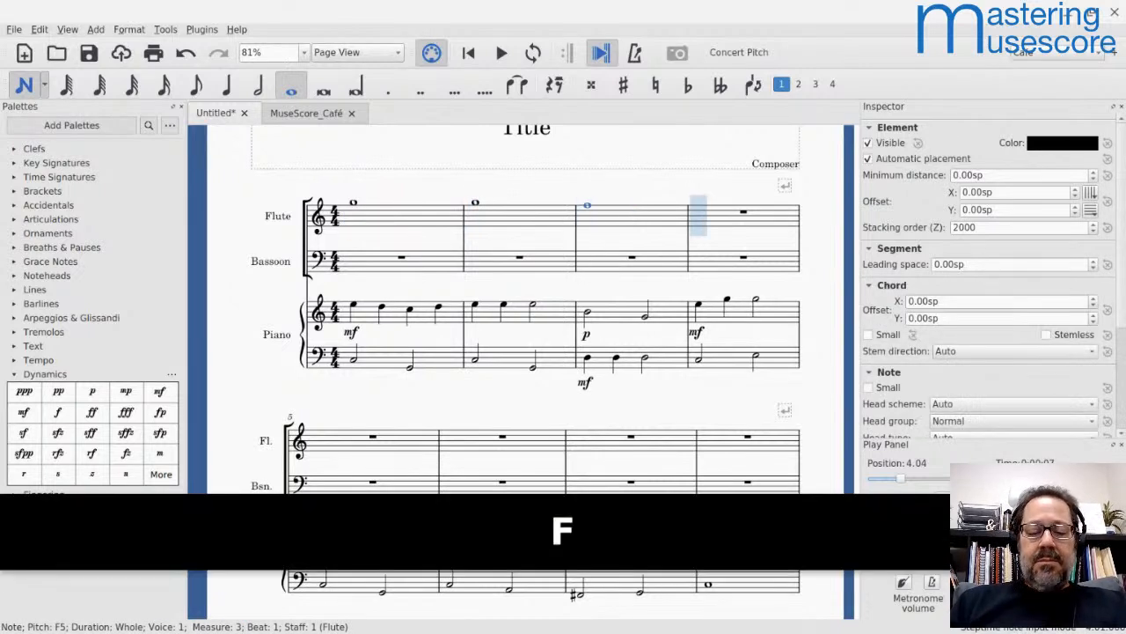
key("5")
key("e")
key("d")
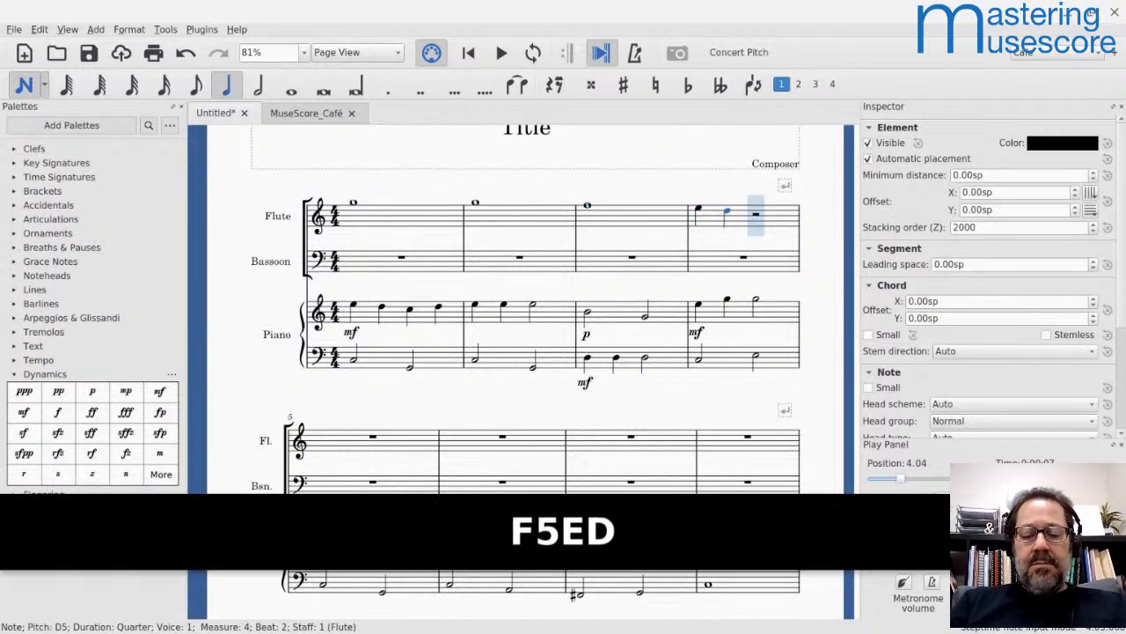
key("6")
key("5")
key("c")
key("Escape")
key("w")
key("Escape")
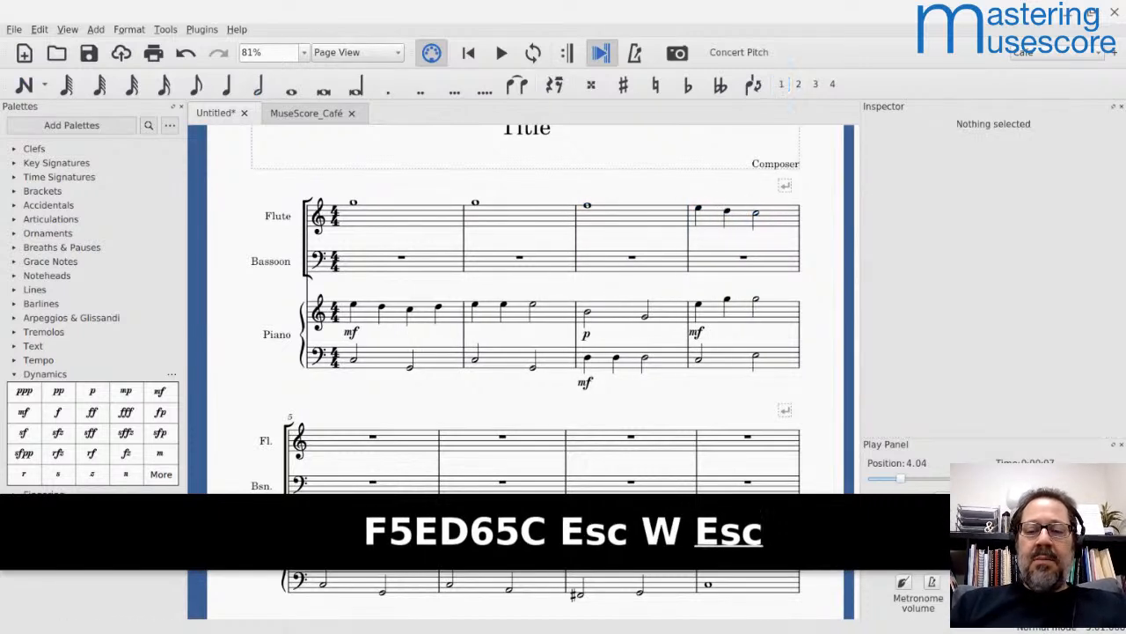
Step: Play back the score from the flute's first measure to hear the flute with the piano
left_click(385, 222)
key("space")
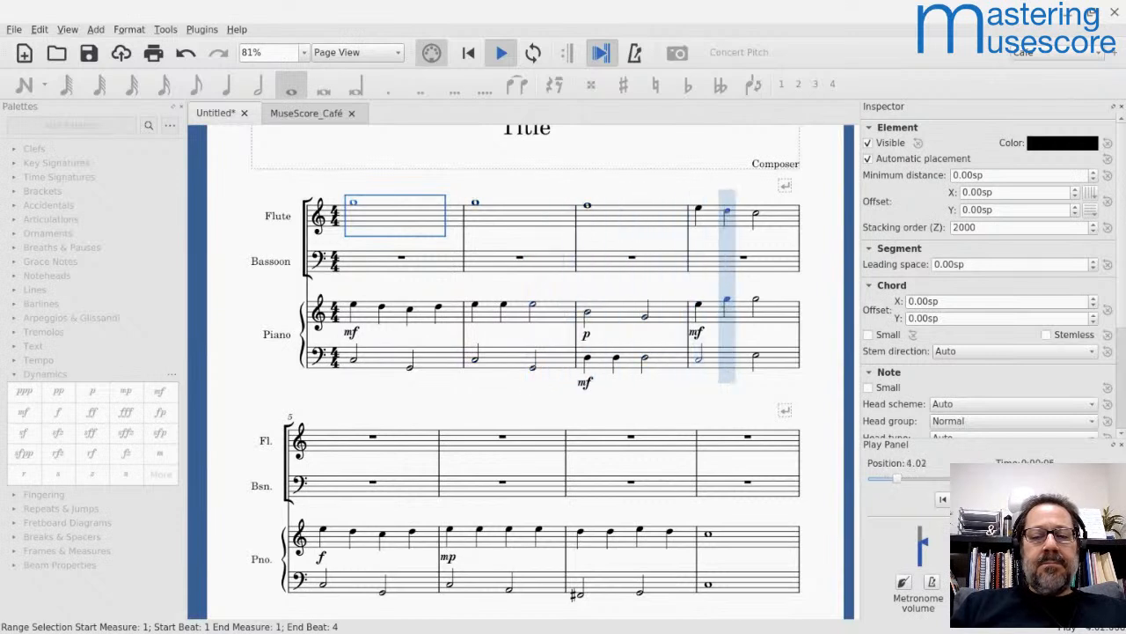
key("space")
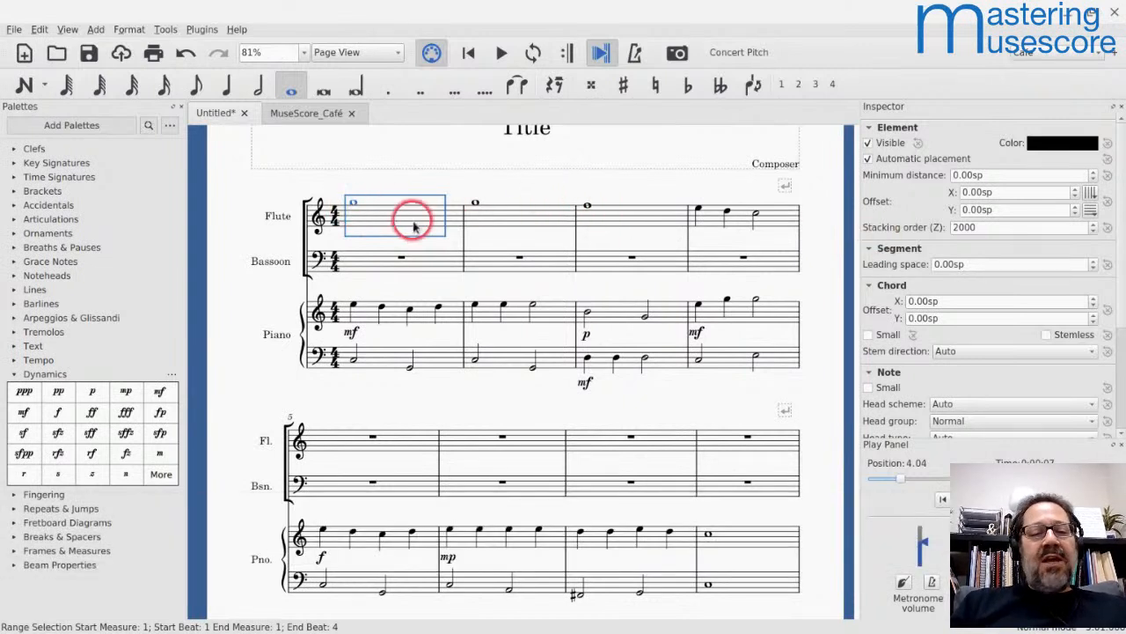
Step: Add an mp dynamic to the first note of the flute staff in measure 1
left_click(352, 204)
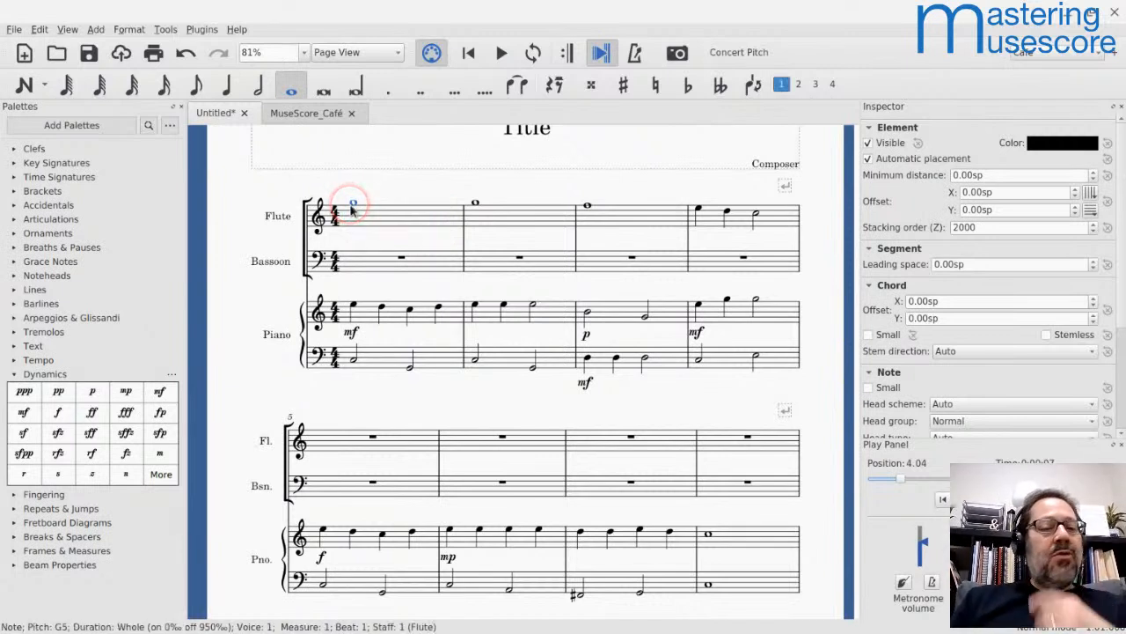
left_click(260, 284)
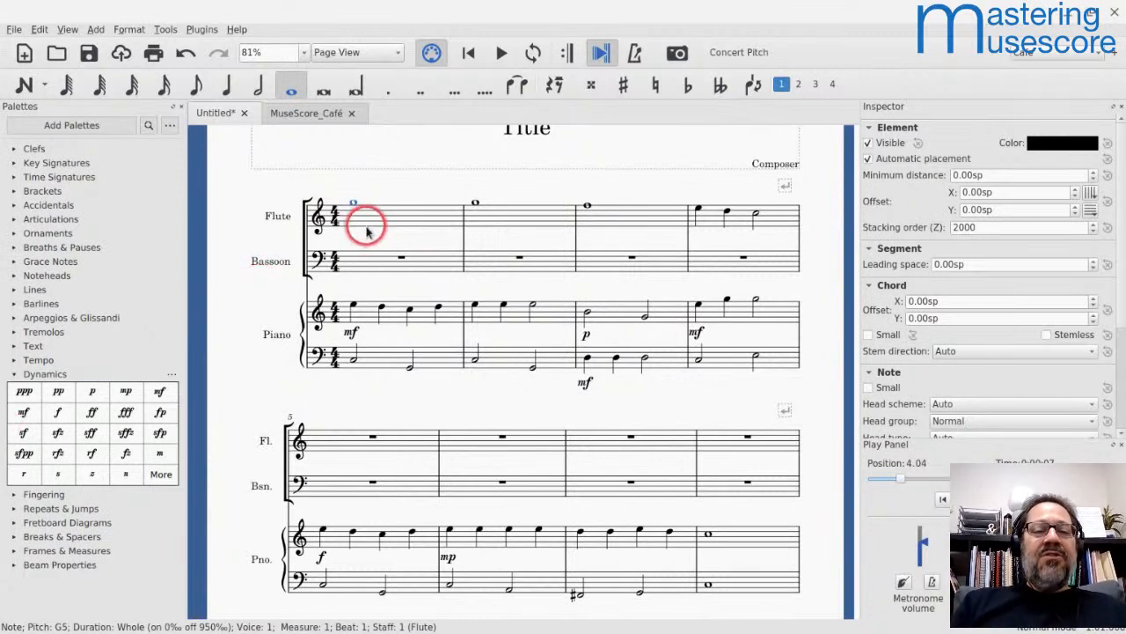
left_click(126, 392)
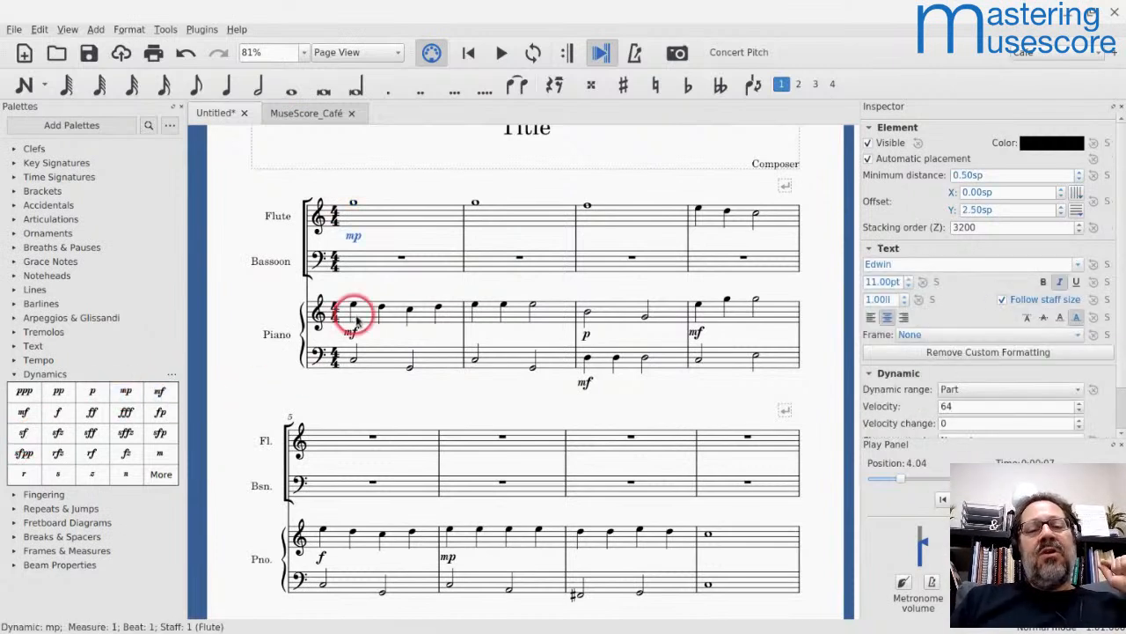
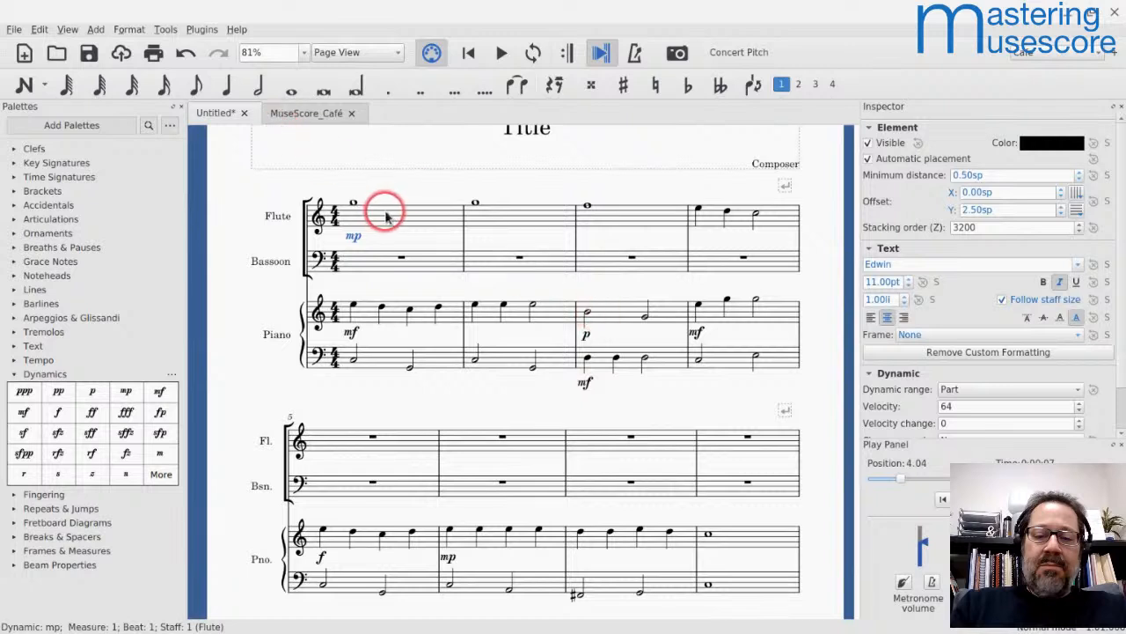
Step: Play back the opening from the flute's first measure to hear its mp dynamic against the piano
left_click_drag(386, 218, 353, 226)
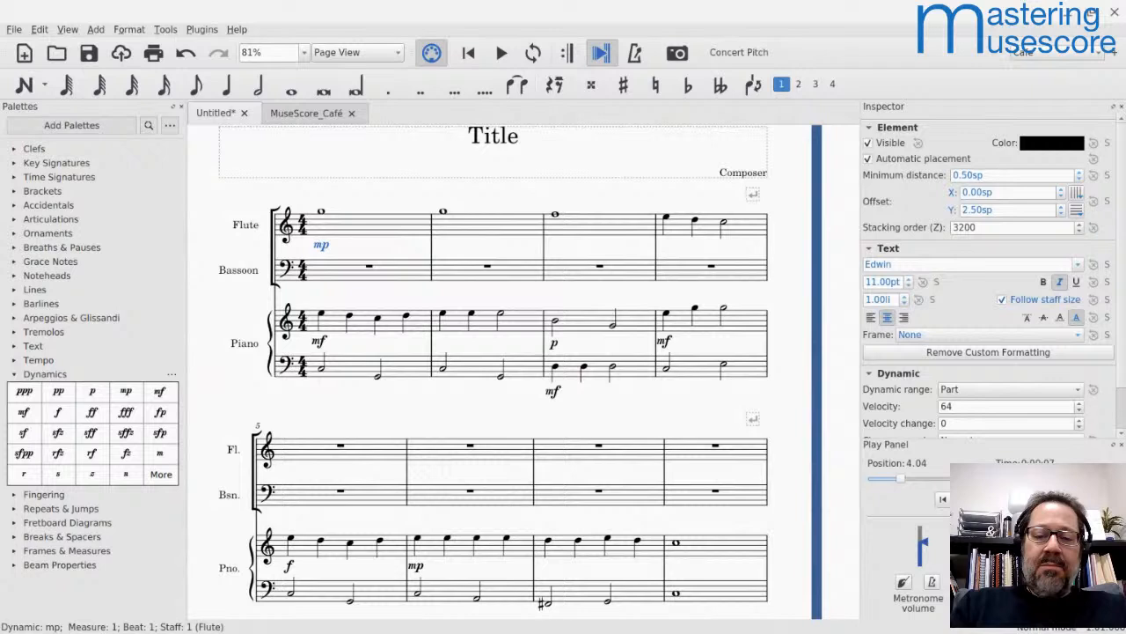
left_click(330, 228)
left_click(324, 231)
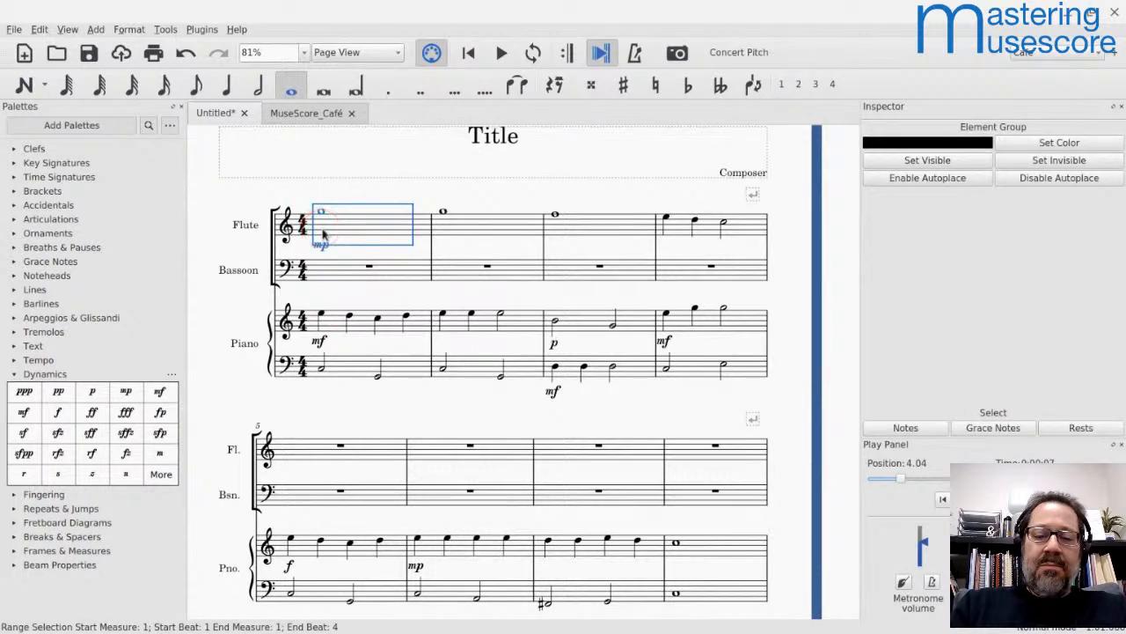
key("space")
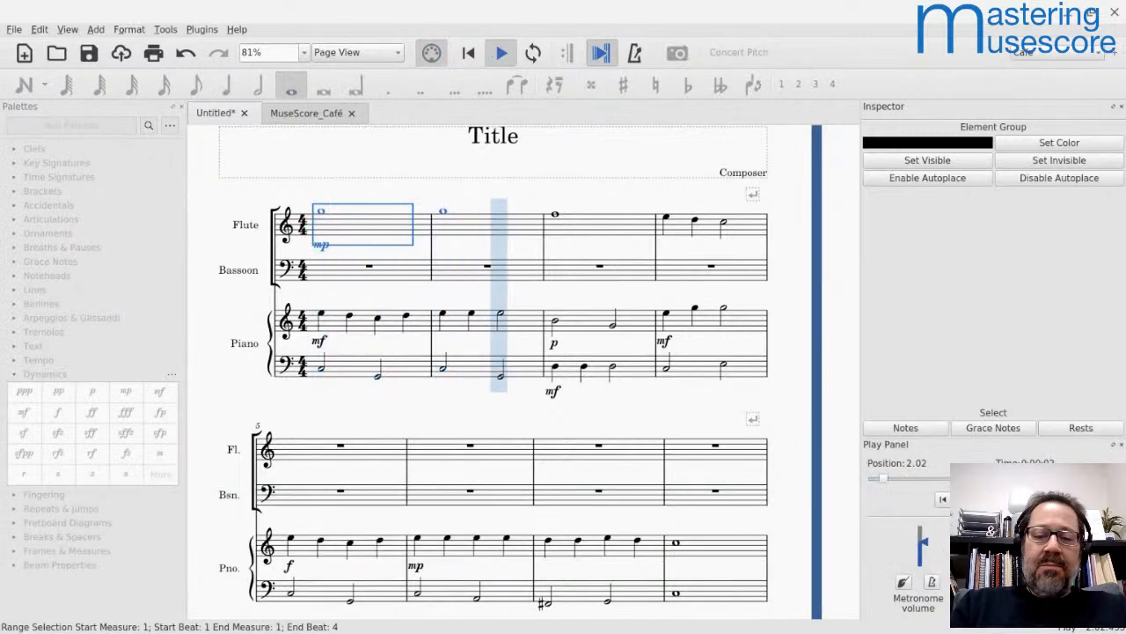
key("space")
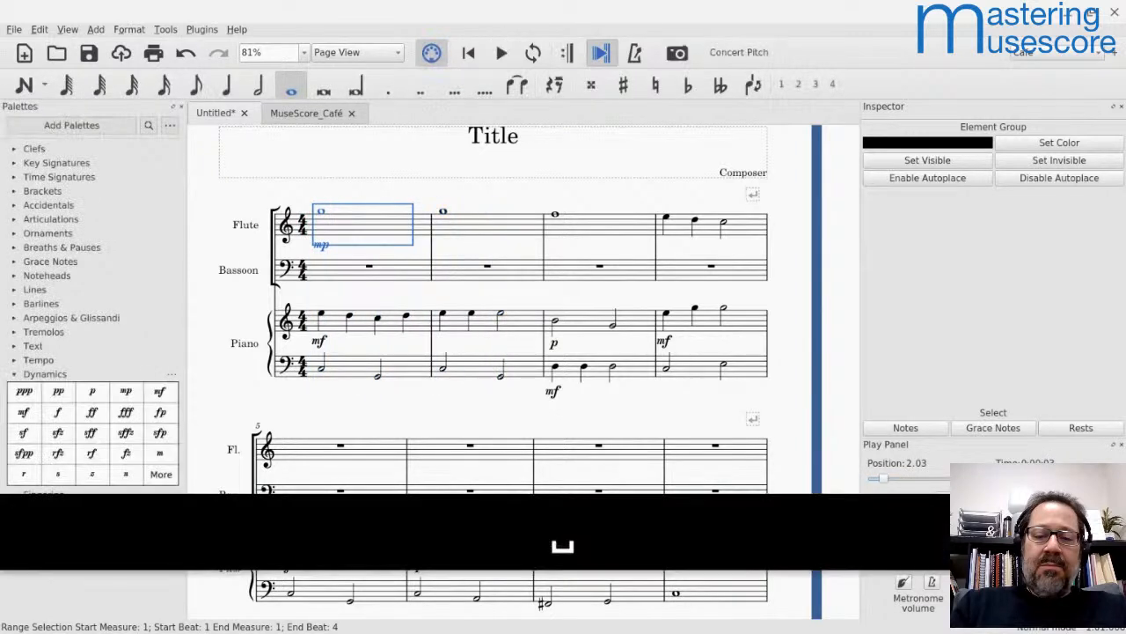
Step: Switch to Lightstream and shift the Front Camera layer slightly to the left on the canvas
key("alt+grave")
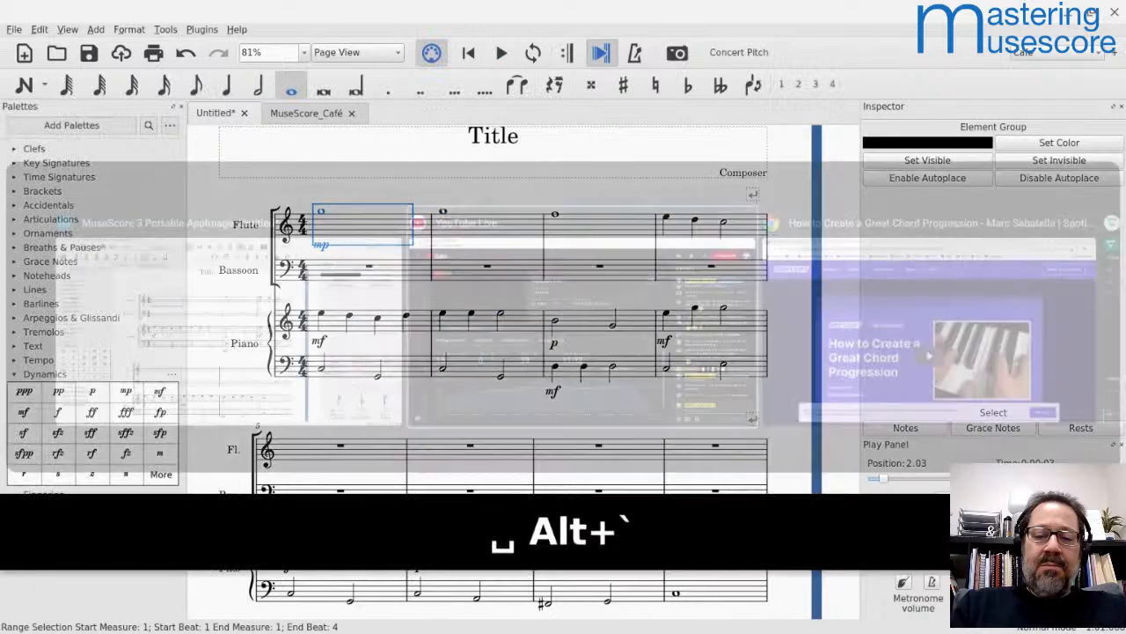
key("alt+grave")
key("alt+grave")
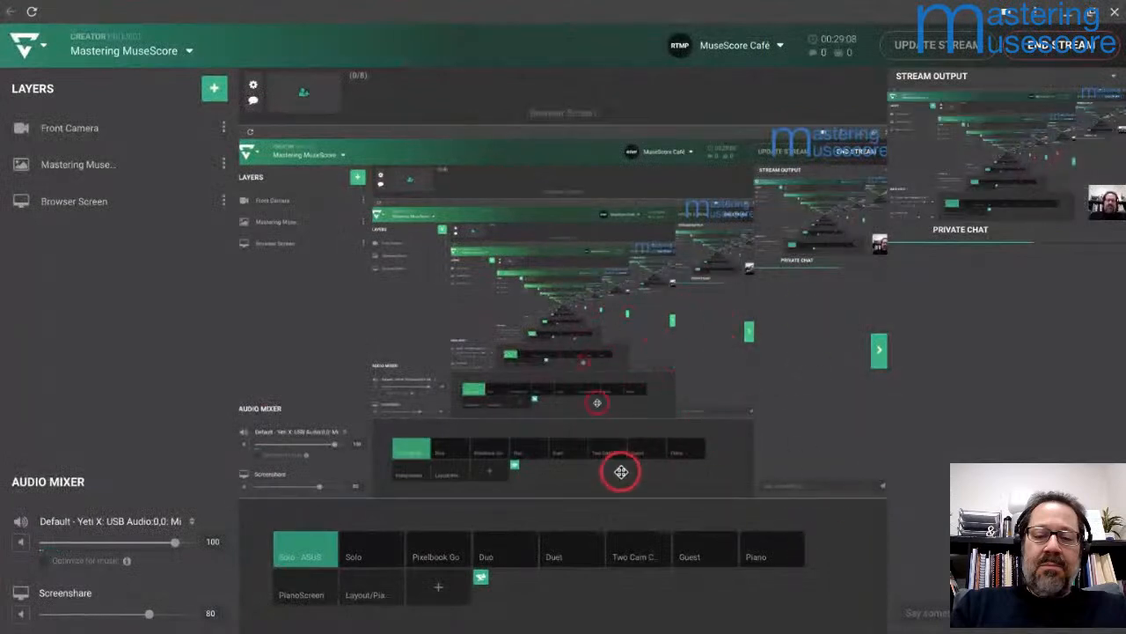
left_click(800, 448)
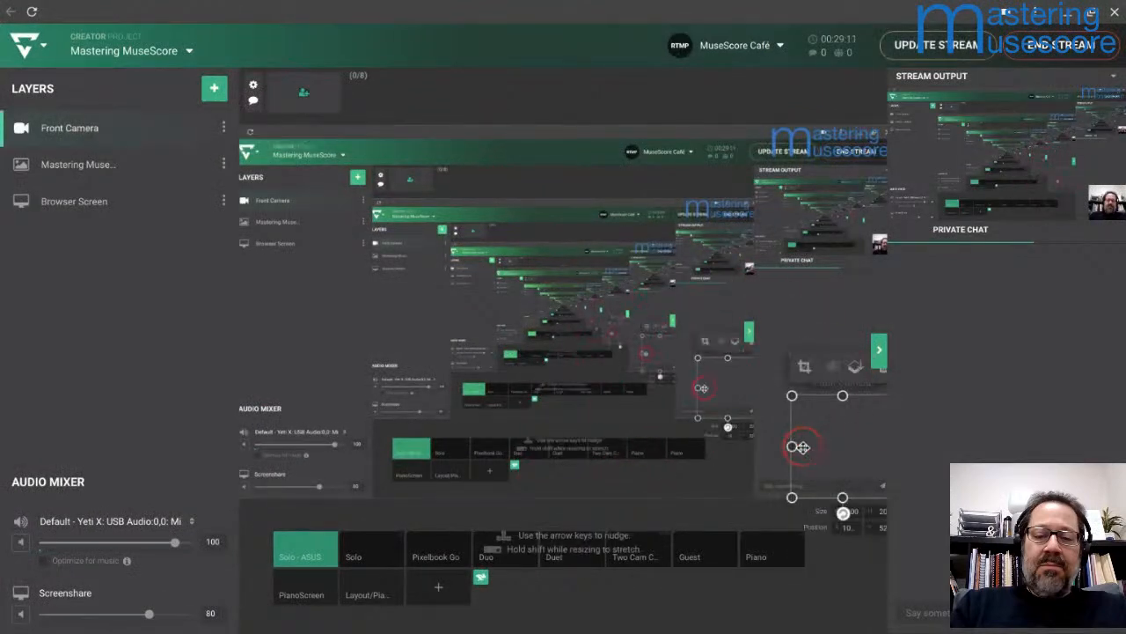
left_click(814, 443)
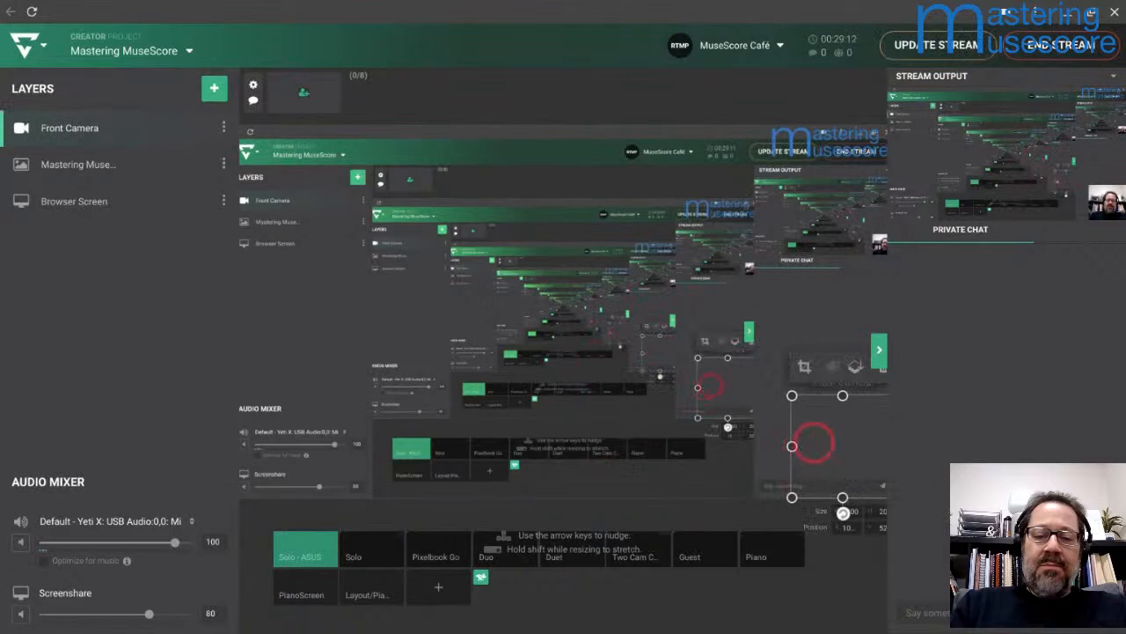
mouse_move(818, 427)
left_mouse_down()
mouse_move(767, 416)
mouse_move(795, 419)
mouse_move(789, 411)
mouse_move(799, 422)
left_mouse_up()
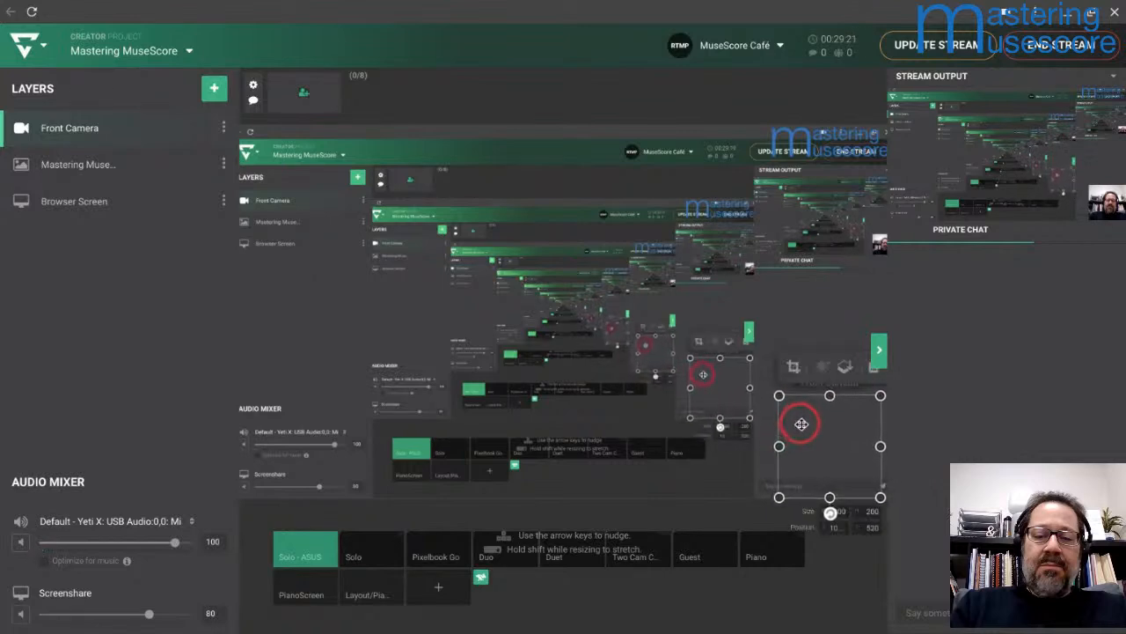
Step: Open the Change Webcam choices for the Front Camera layer and review its layer options
left_click(876, 366)
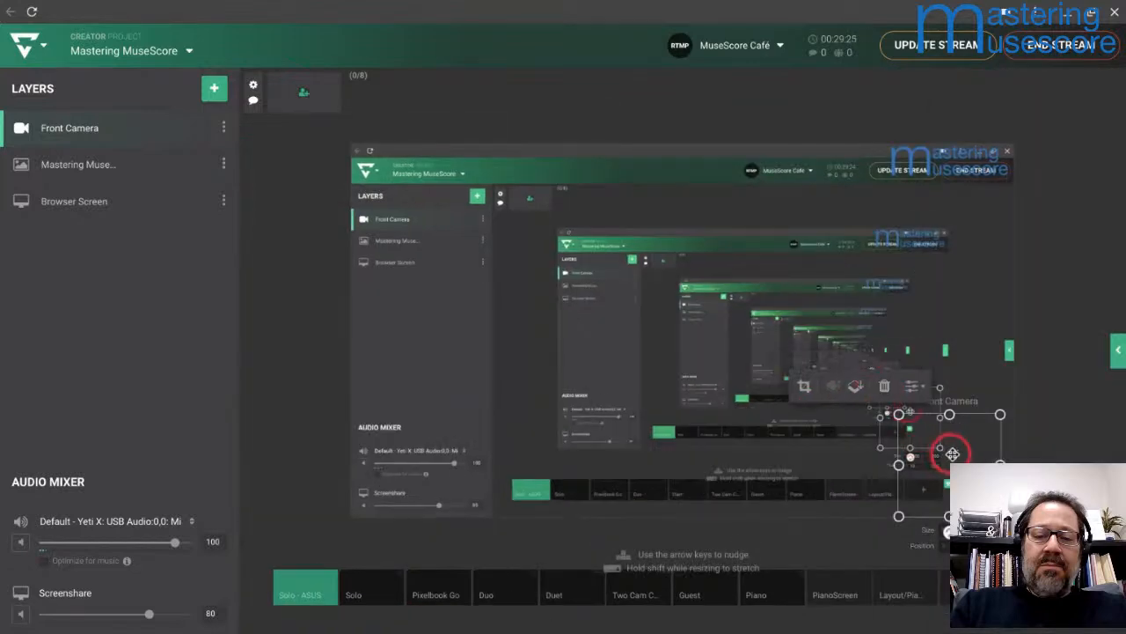
left_click(913, 386)
left_click(843, 438)
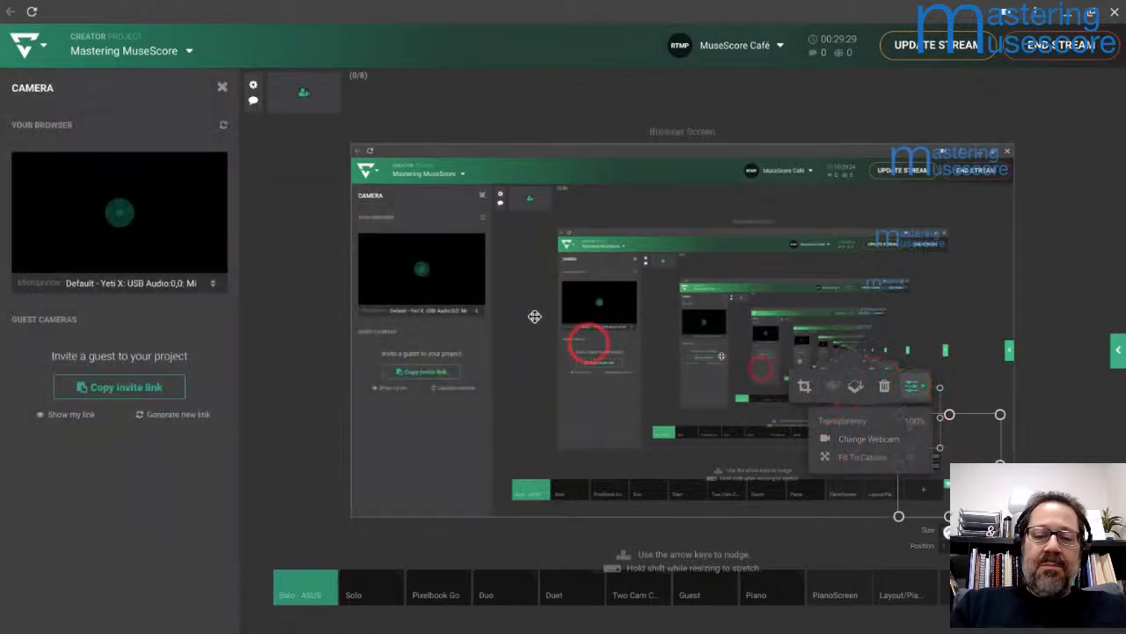
left_click(264, 220)
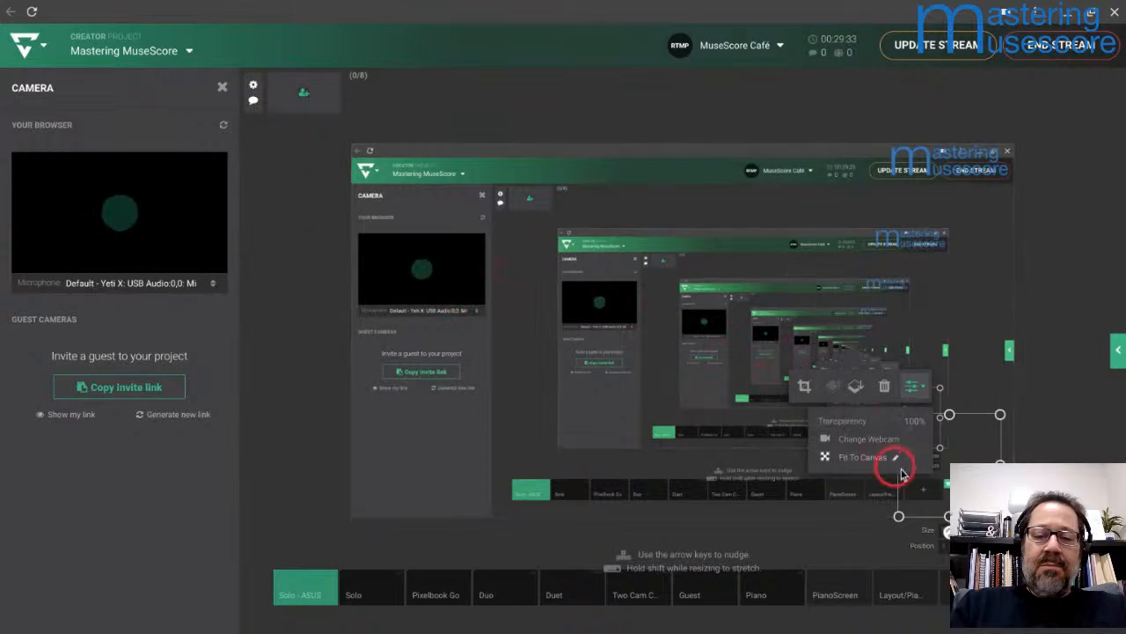
left_click(916, 387)
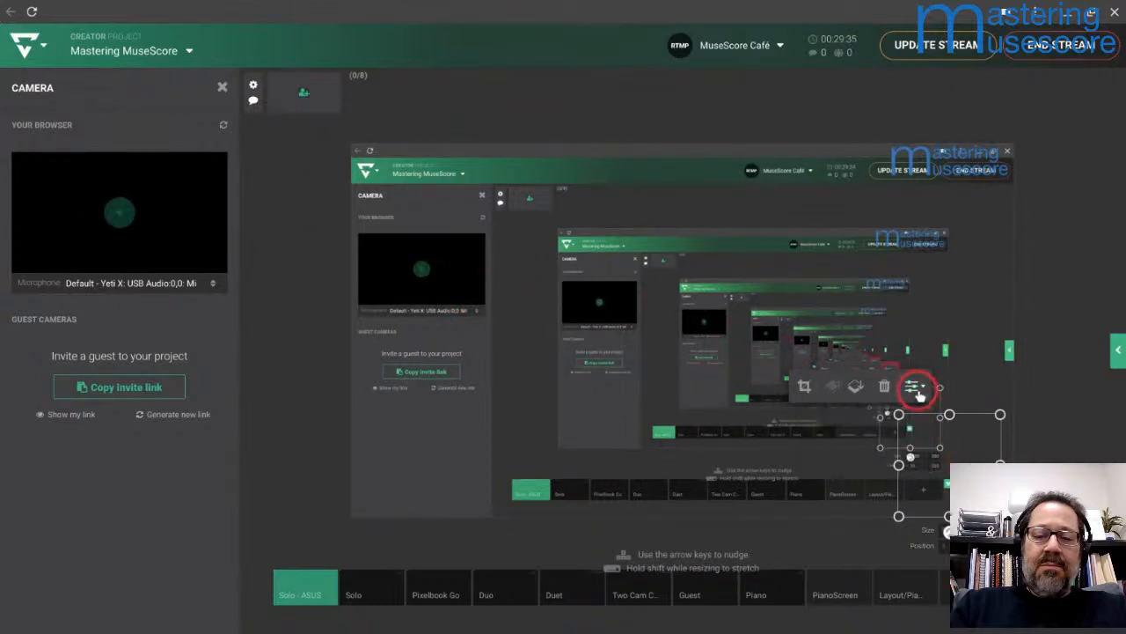
left_click(915, 388)
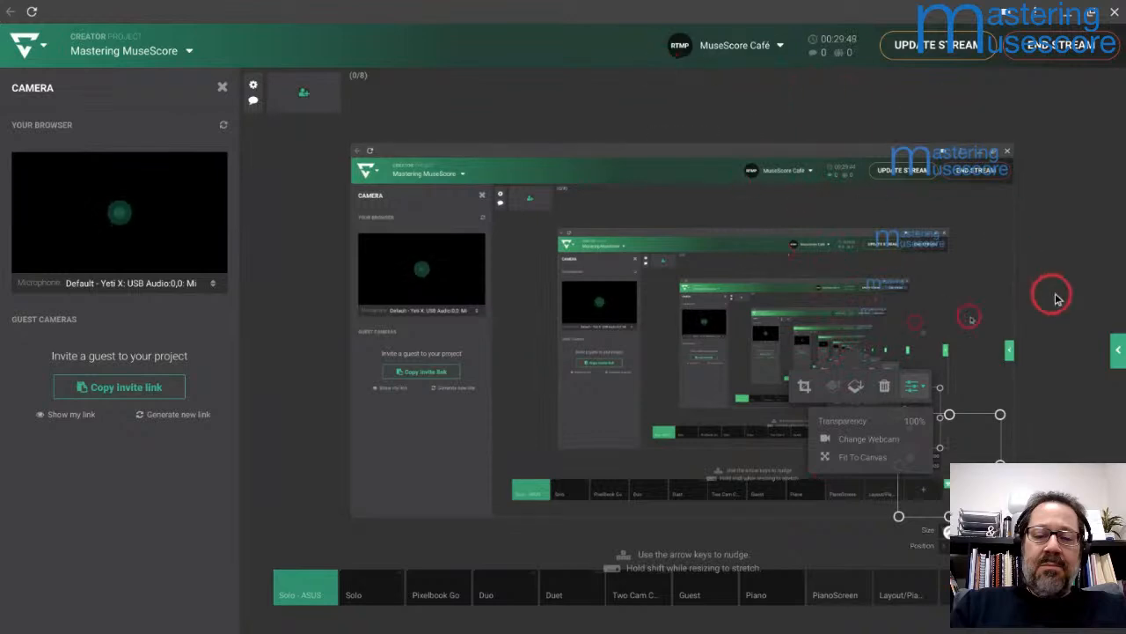
Step: Shift the Front Camera layer slightly to the right, update the stream, and switch back to MuseScore
left_click(1117, 352)
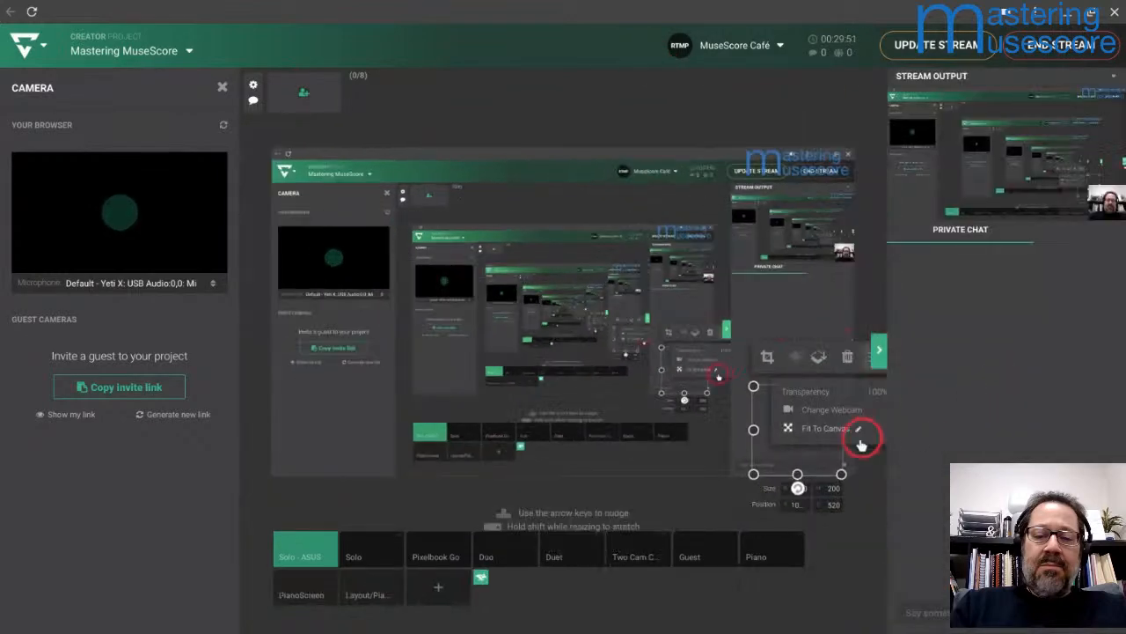
left_click_drag(730, 435, 768, 458)
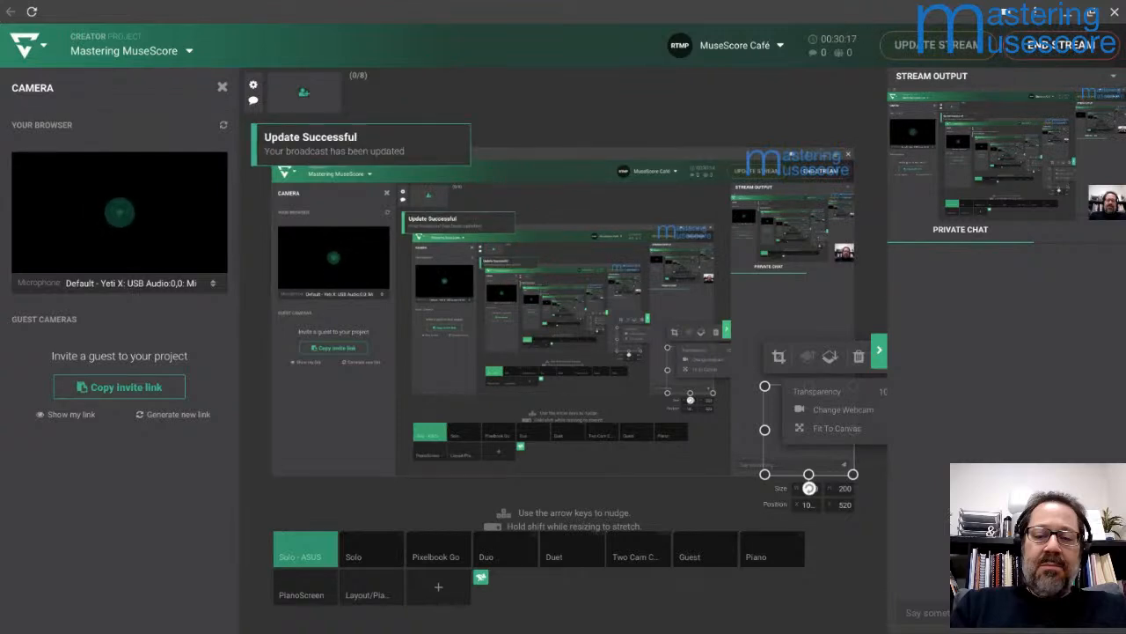
key("alt+Tab")
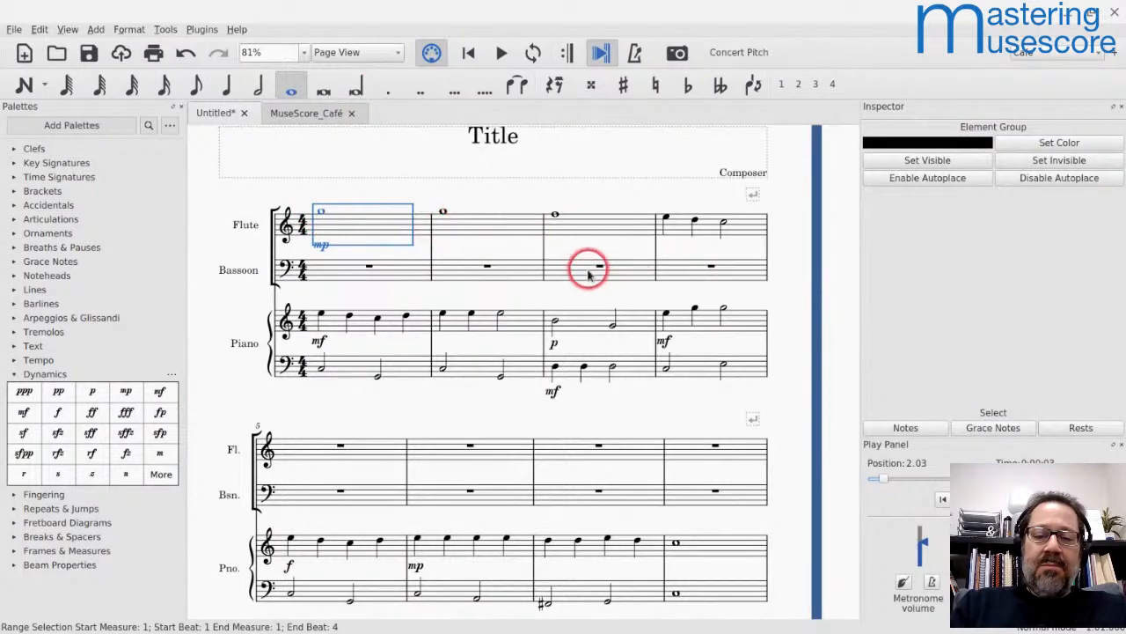
Step: Enter a whole note G5 in measure 5 of the flute staff
left_click(564, 234)
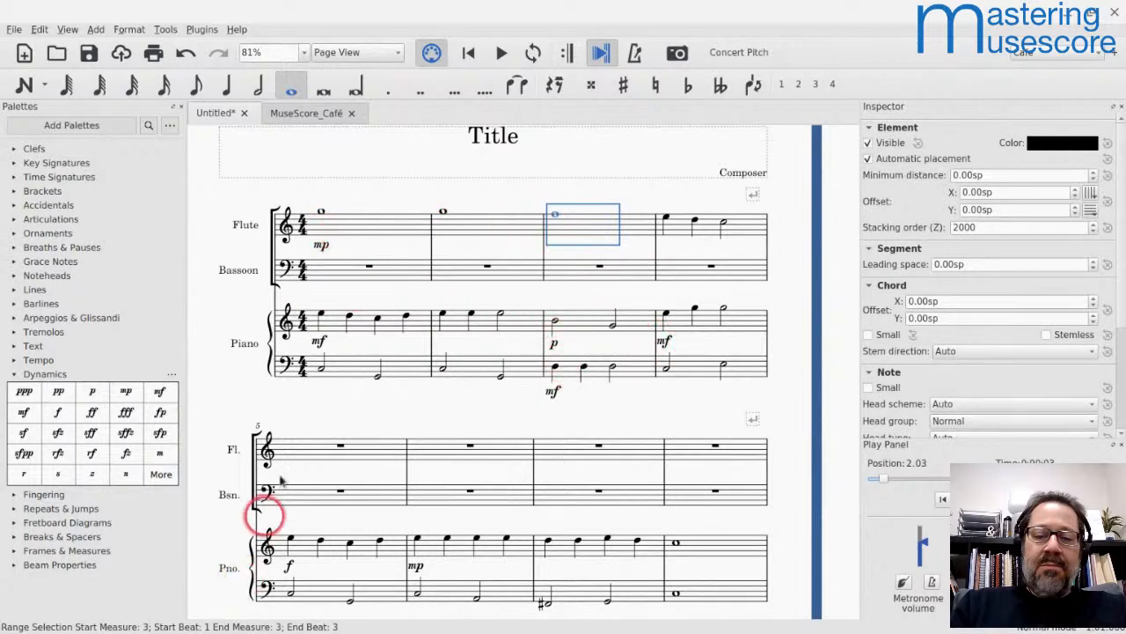
left_click(315, 450)
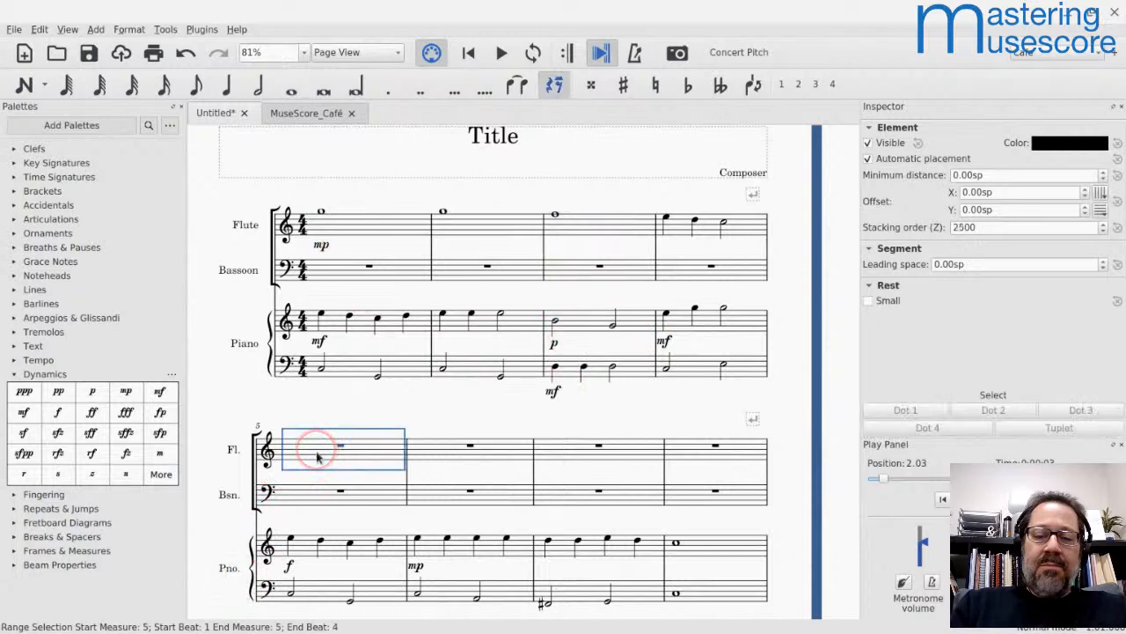
key("n")
key("Escape")
key("n")
key("7")
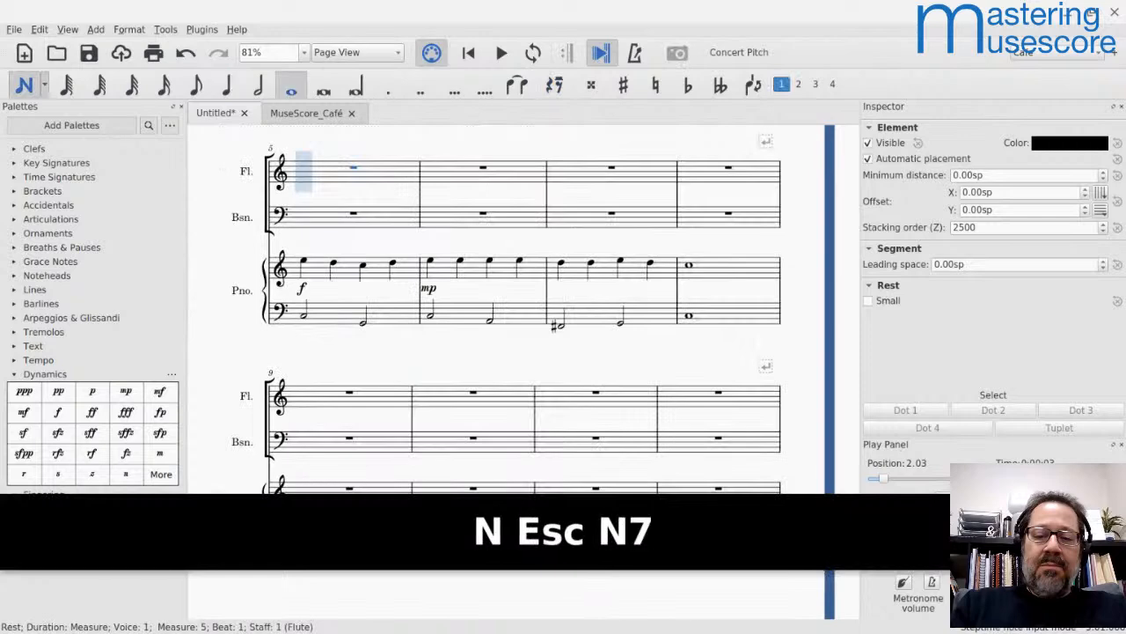
key("g")
key("ctrl+Up")
key("Escape")
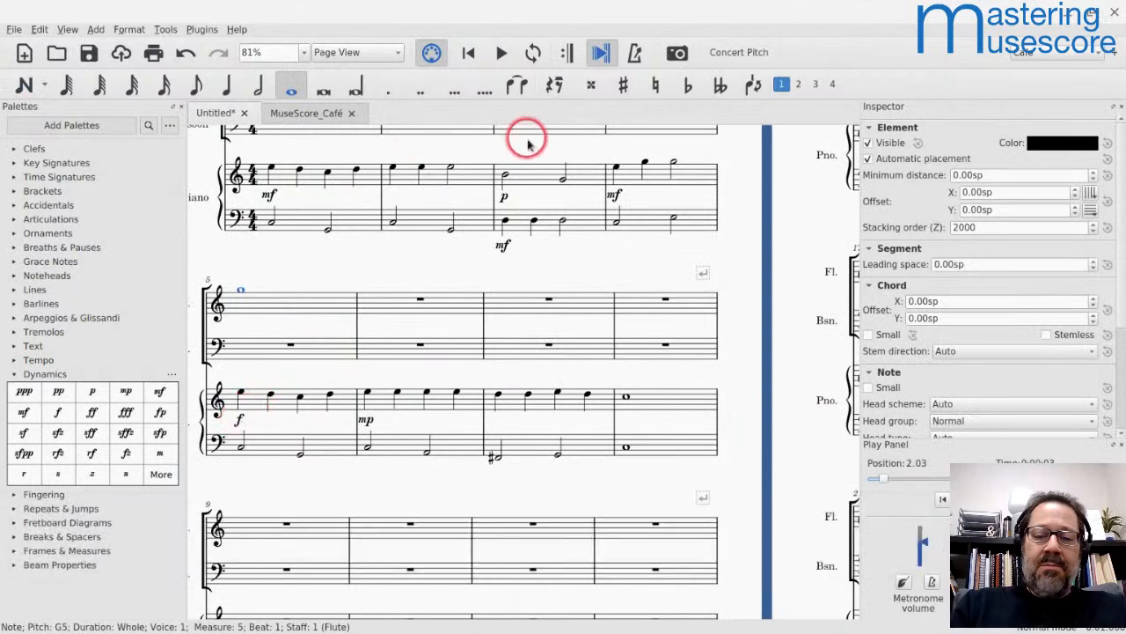
Step: Play back the score from the flute's measure 4 through the end of measure 5
scroll(688, 193, "up", 2)
scroll(688, 193, "right", 2)
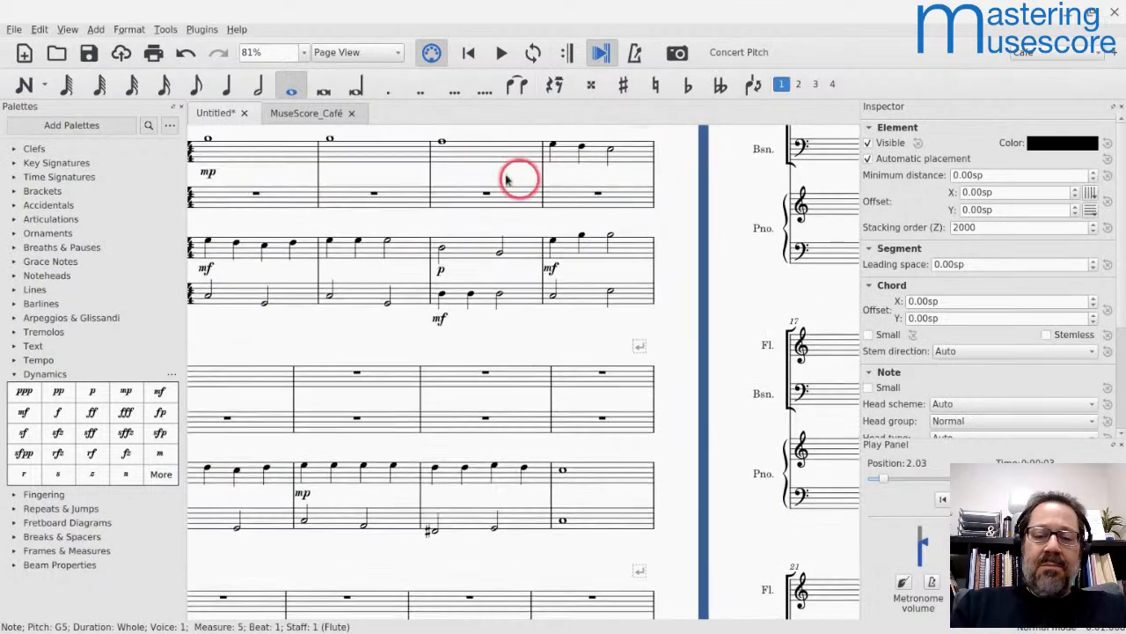
left_click(577, 152)
key("space")
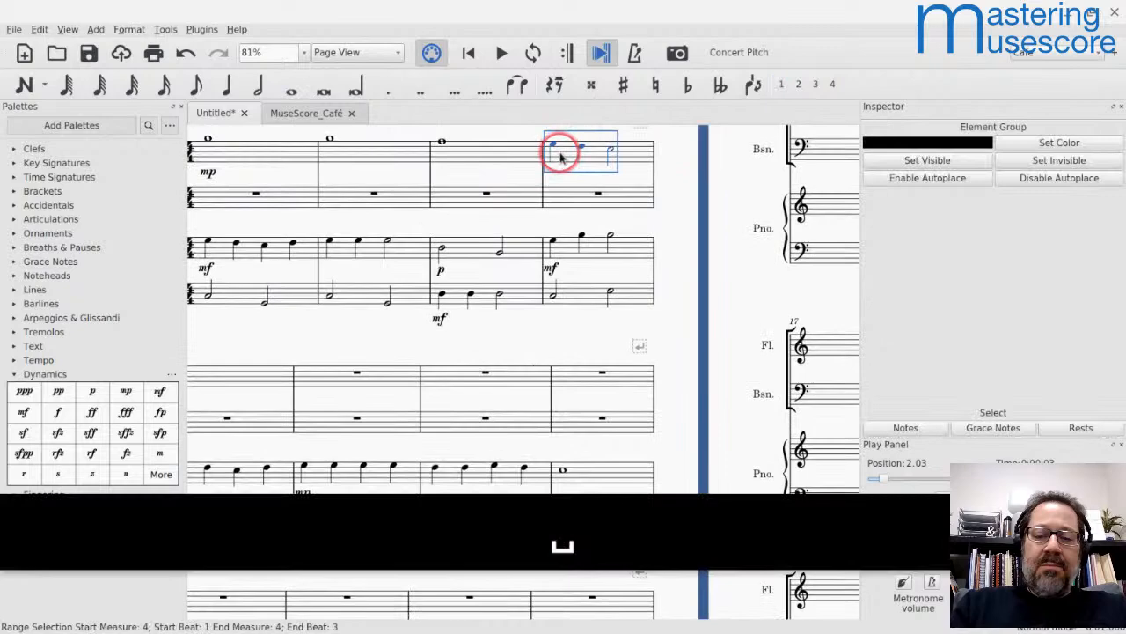
key("space")
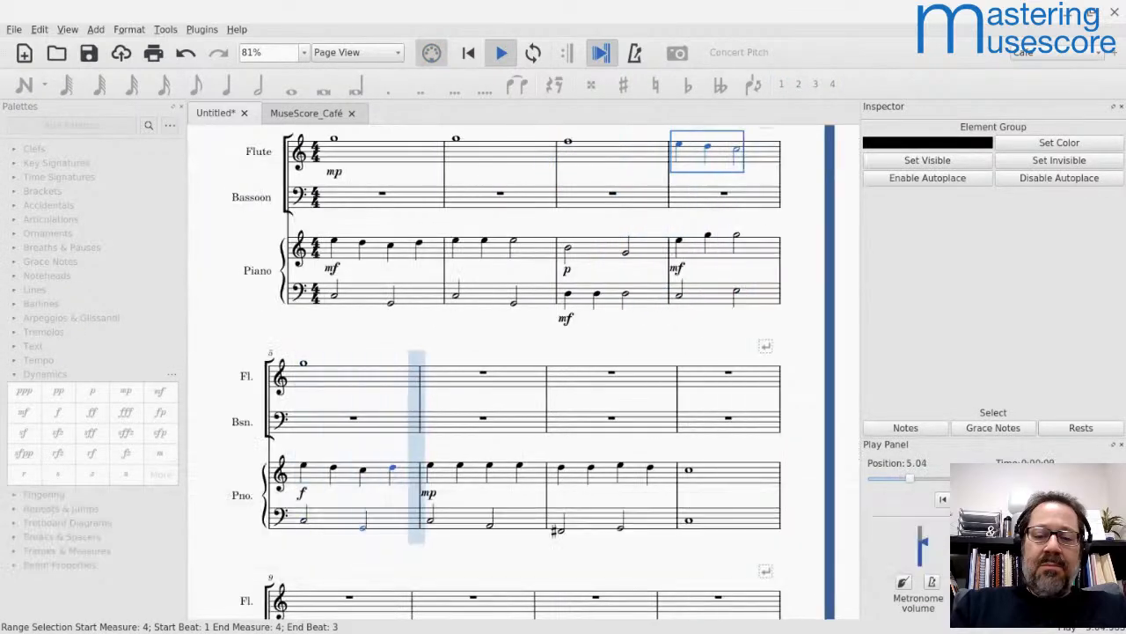
key("space")
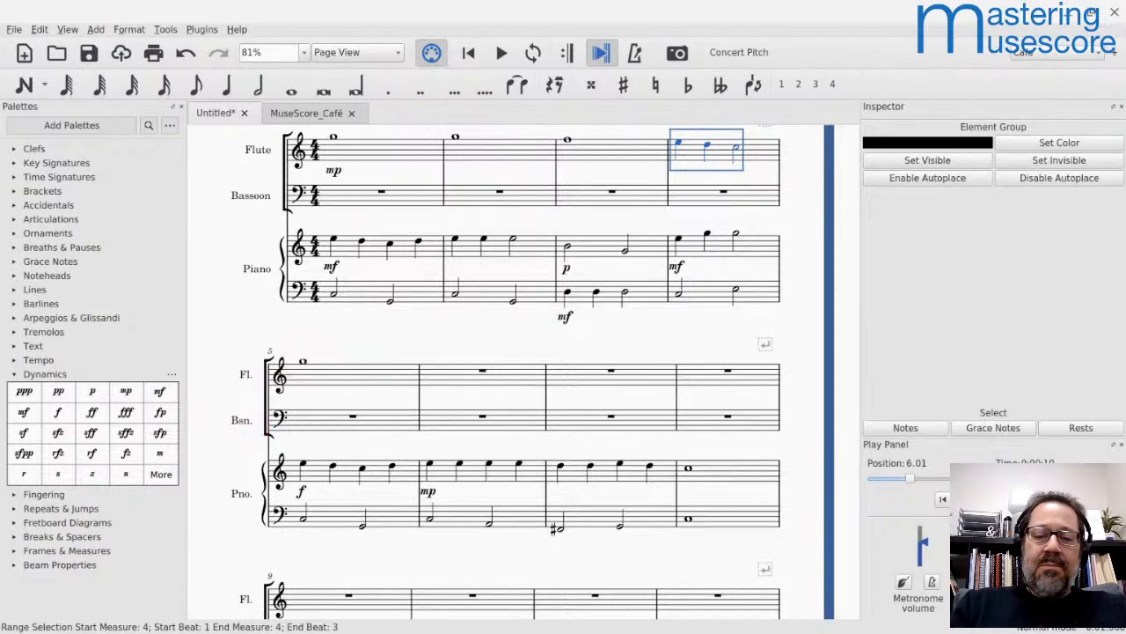
Step: Switch to Lightstream to check the stream output, and return to the score in MuseScore
key("alt+Tab")
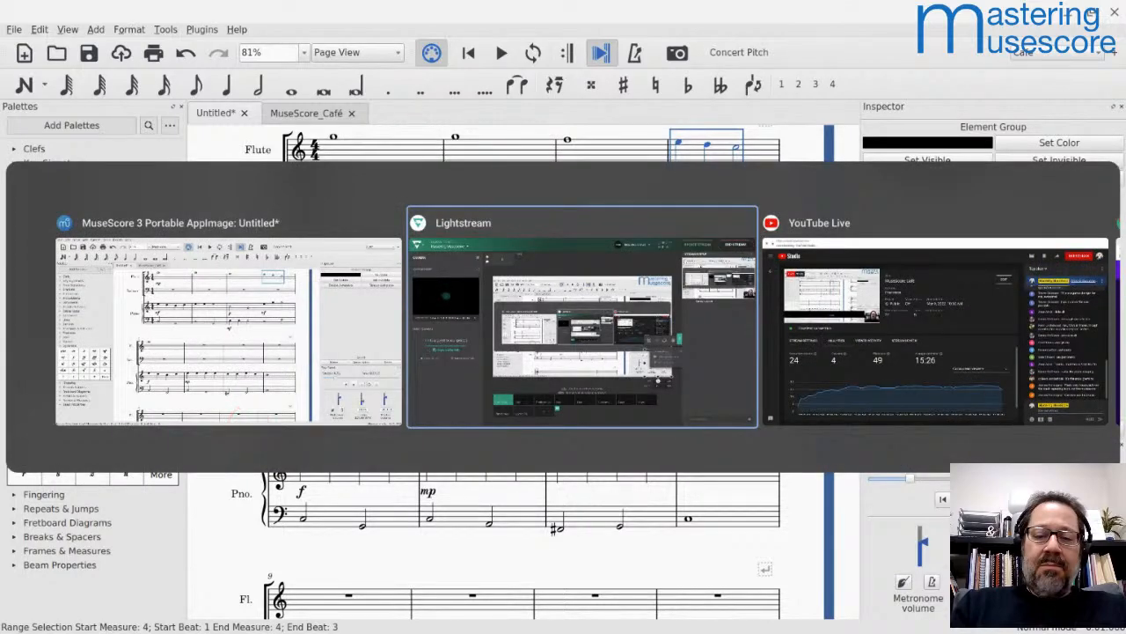
key("alt+Tab")
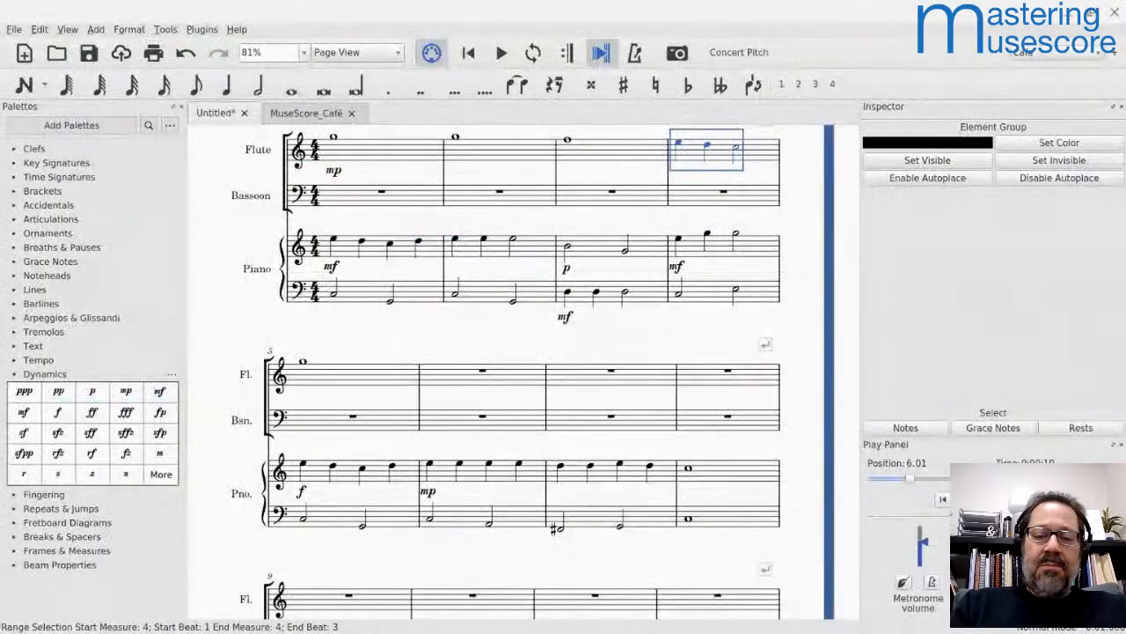
left_click(231, 417)
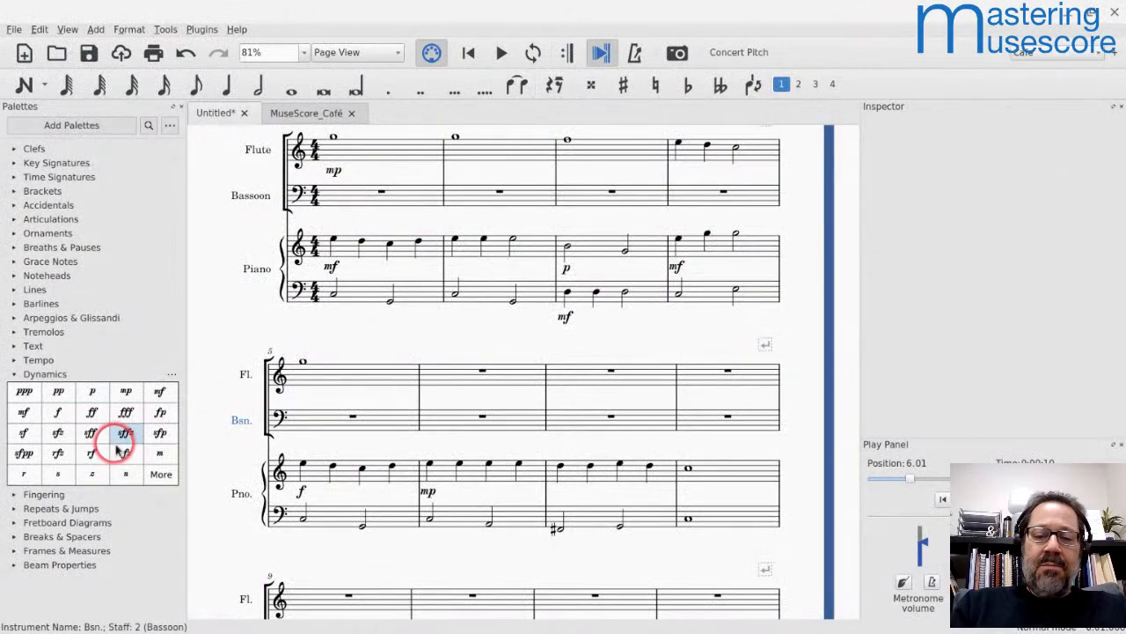
key("alt+Tab")
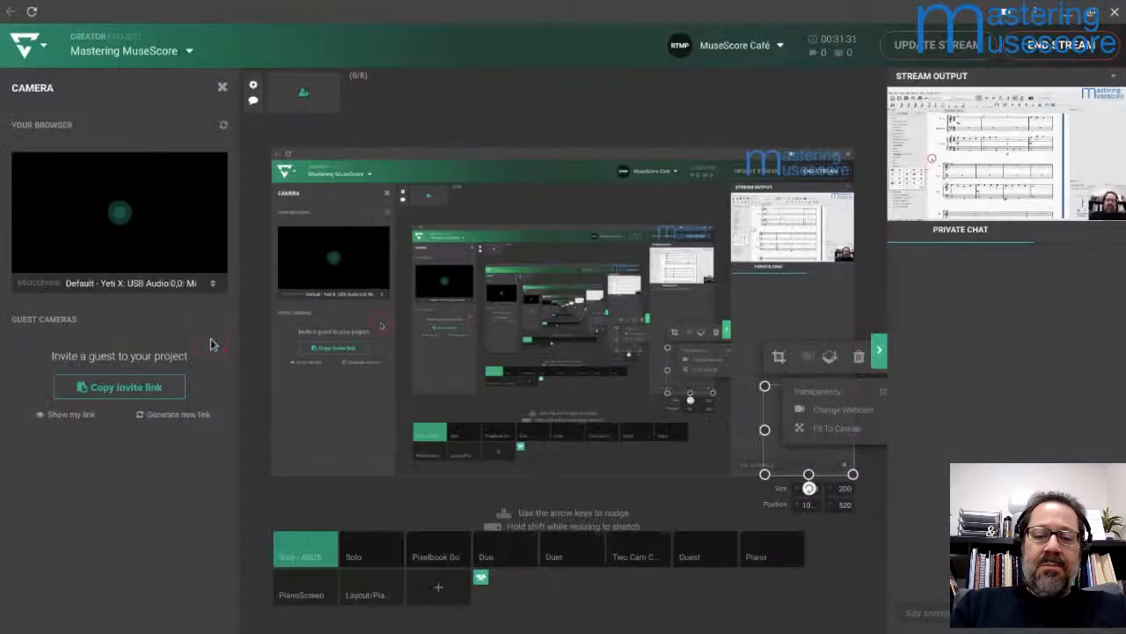
key("alt+Tab")
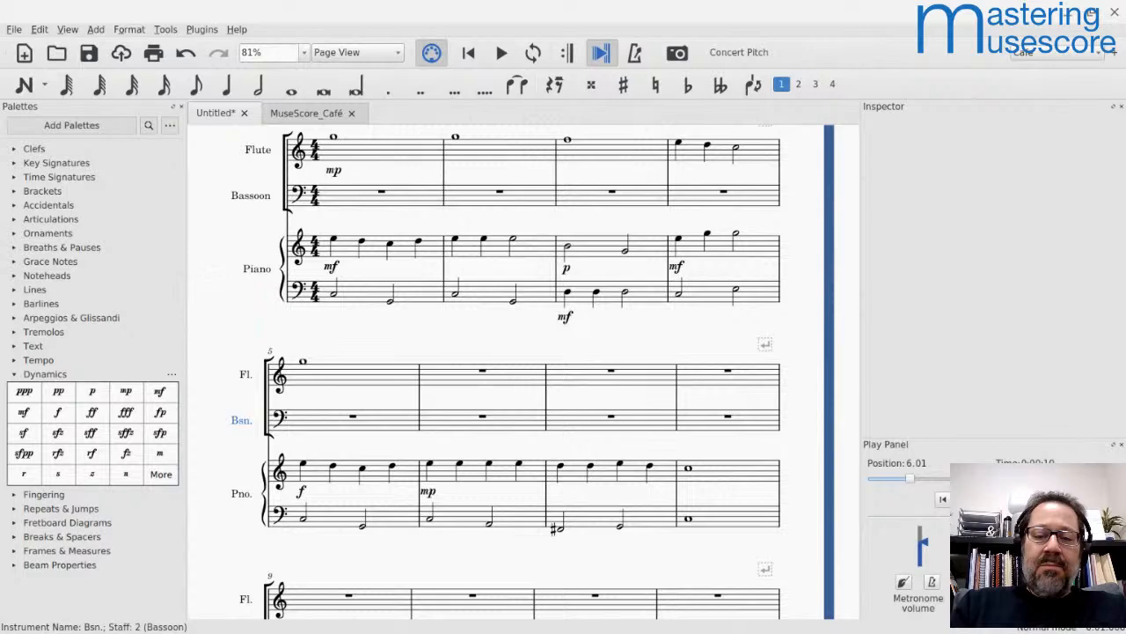
Step: Inspect the f dynamic on the piano in measure 5, and play back from the flute's whole note there
scroll(276, 415, "down", 4)
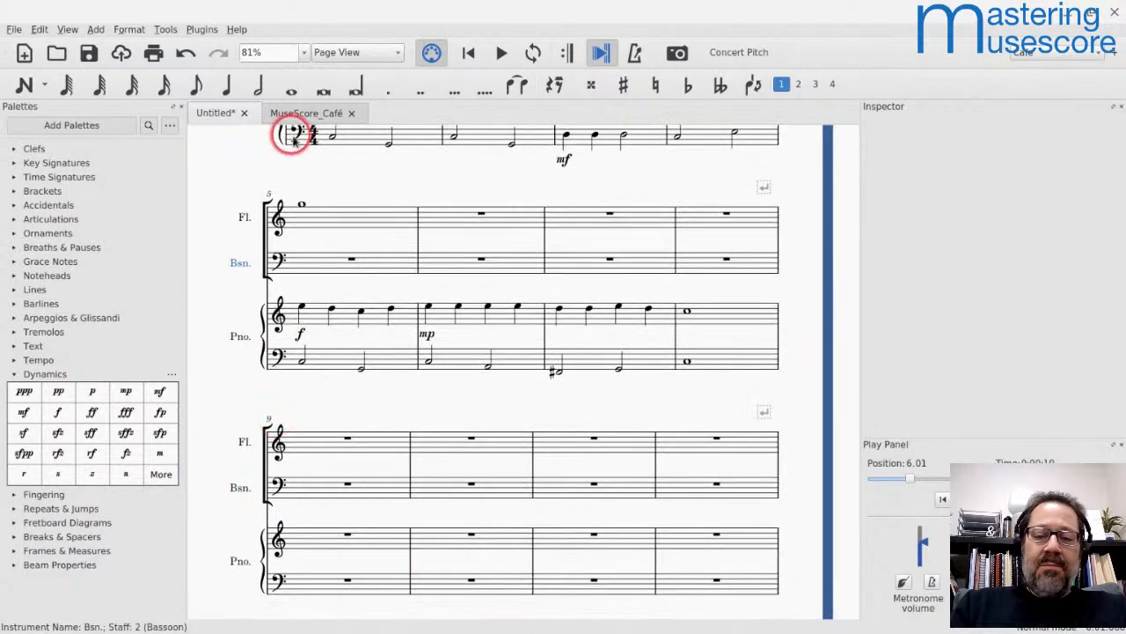
left_click(301, 206)
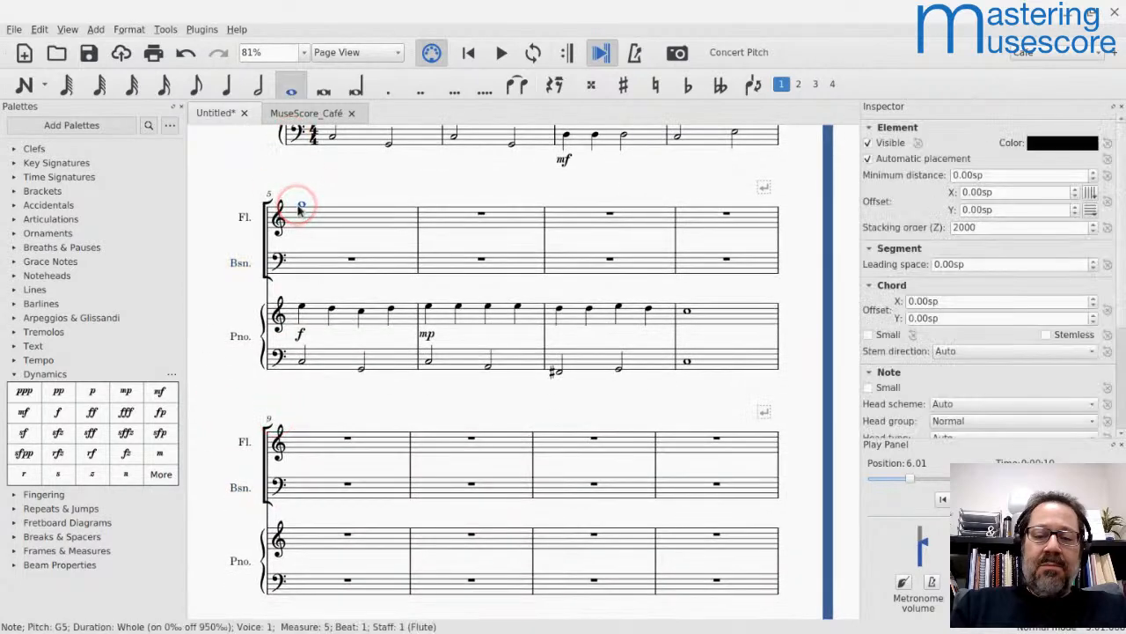
left_click(300, 333)
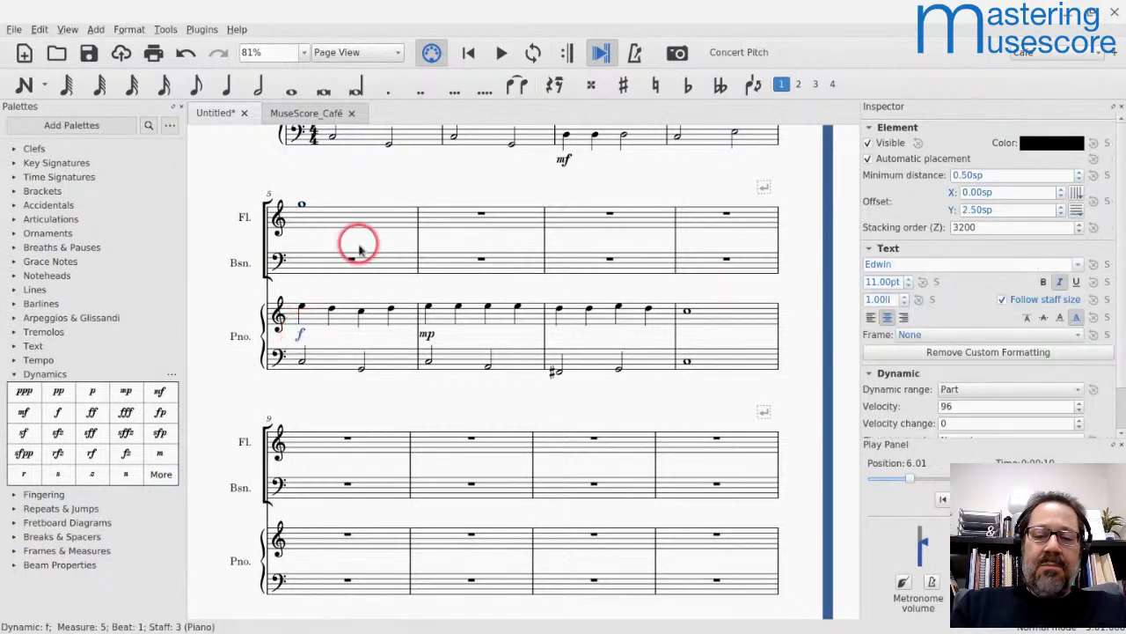
left_click(317, 225)
key("space")
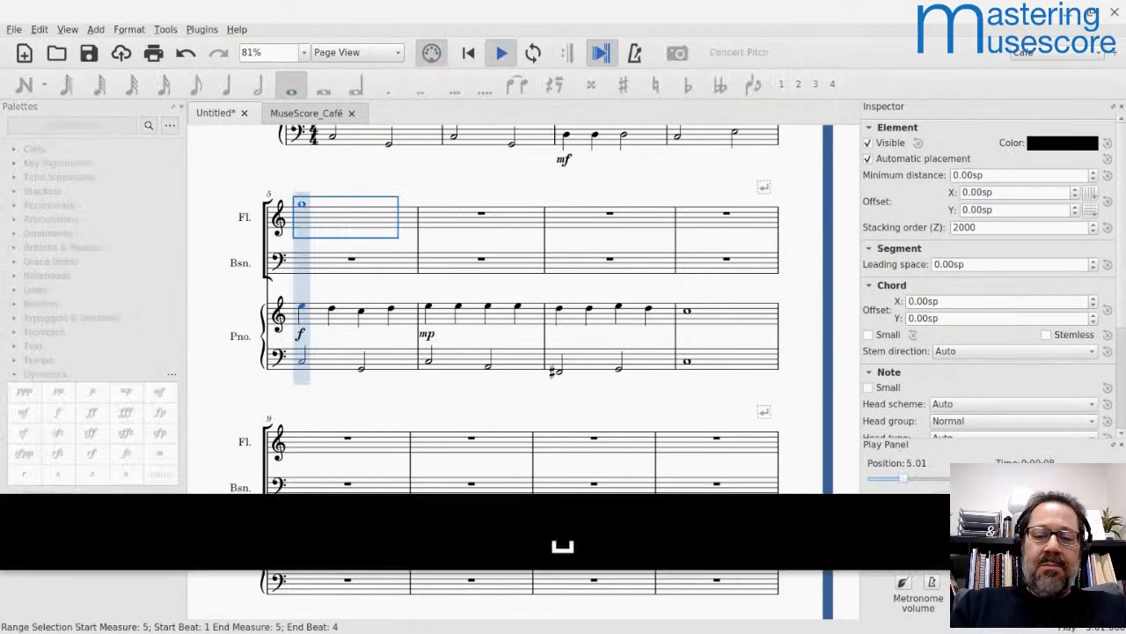
key("space")
left_click(321, 264)
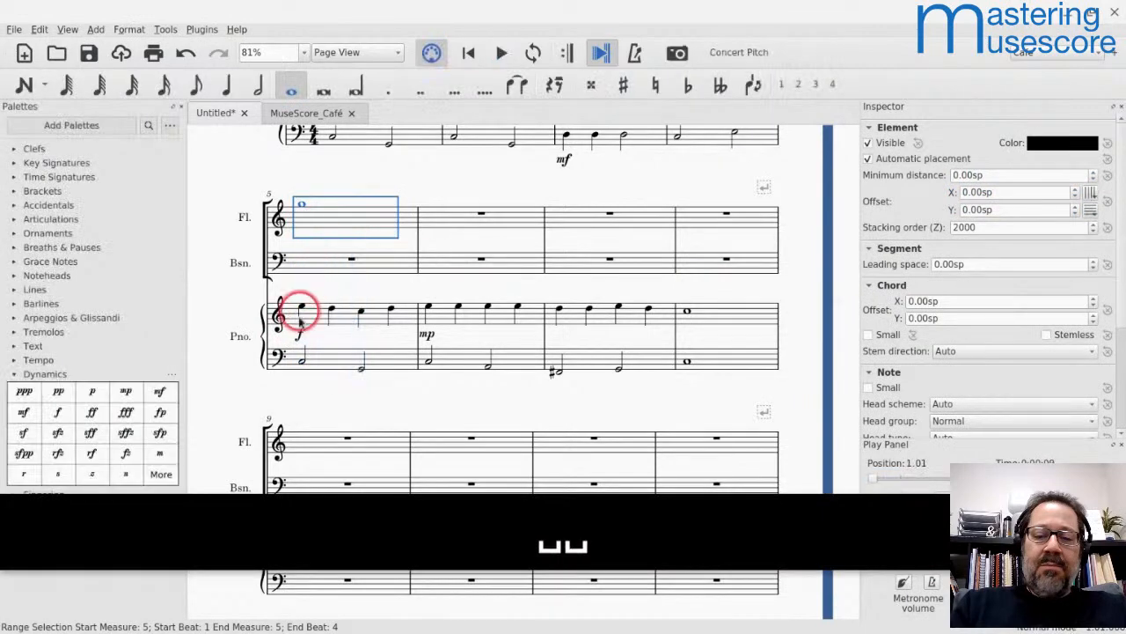
Step: Replace the f dynamic in measure 5 of the piano part with pp
left_click(301, 336)
key("BackSpace")
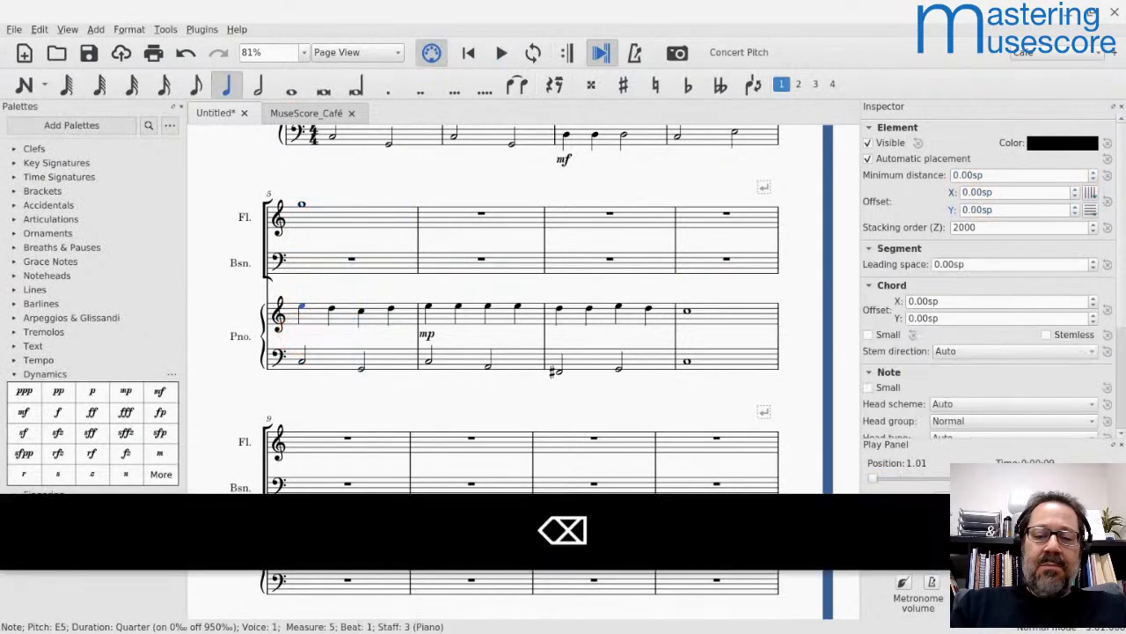
left_click(56, 391)
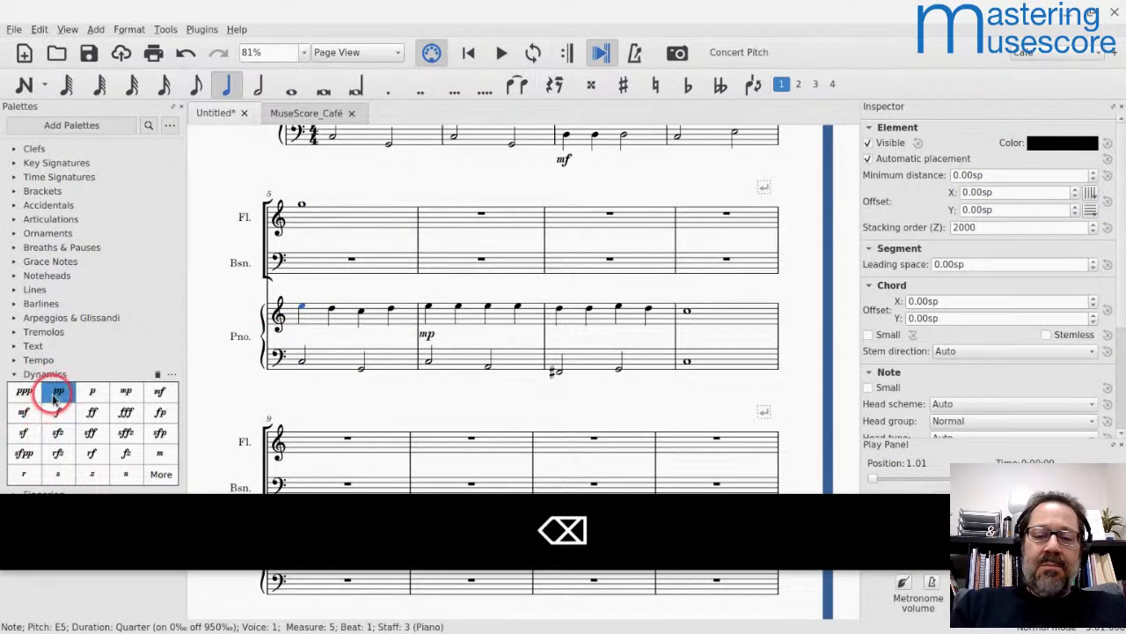
Step: Play back measure 5 from the flute's whole note against the piano's pp
left_click(324, 224)
key("space")
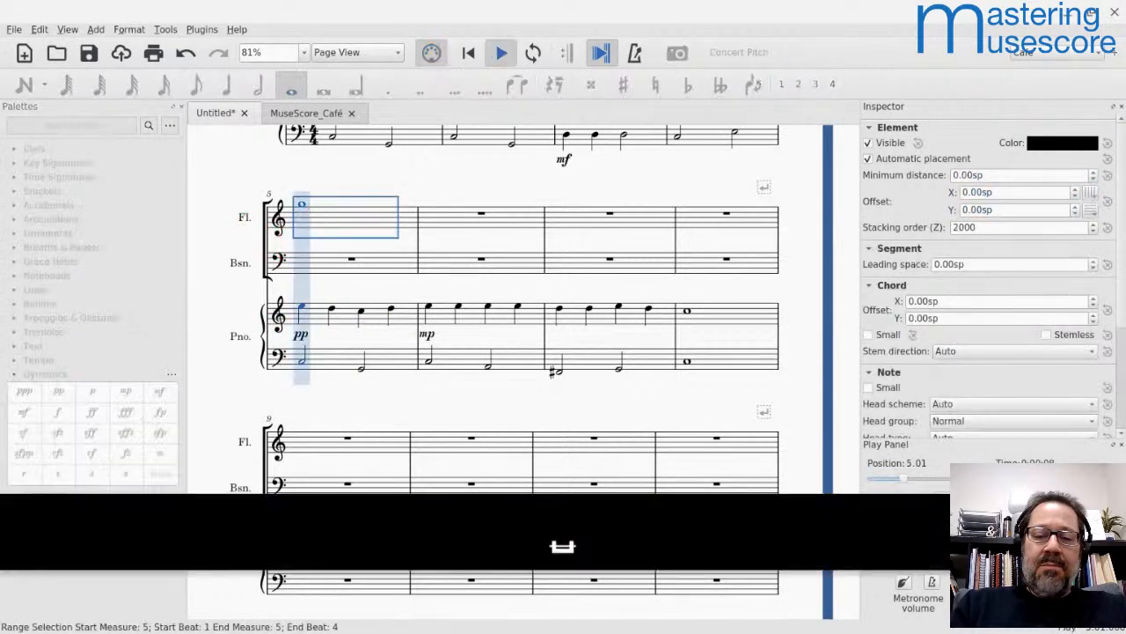
key("space")
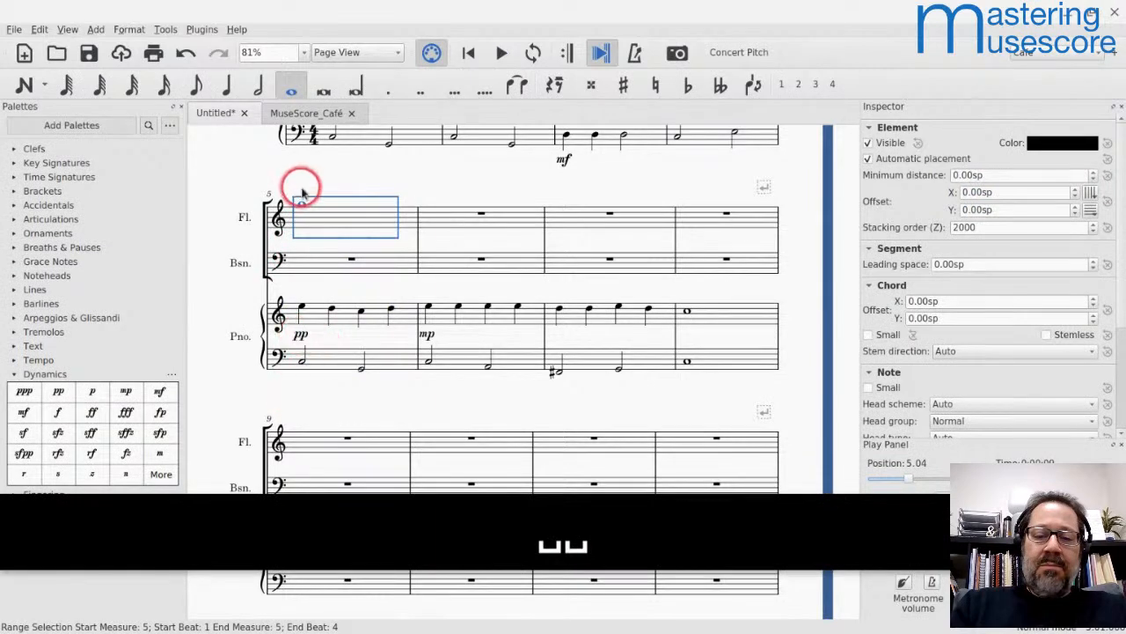
Step: Set the dynamic range of the piano's pp in measure 5 to System
left_click(302, 338)
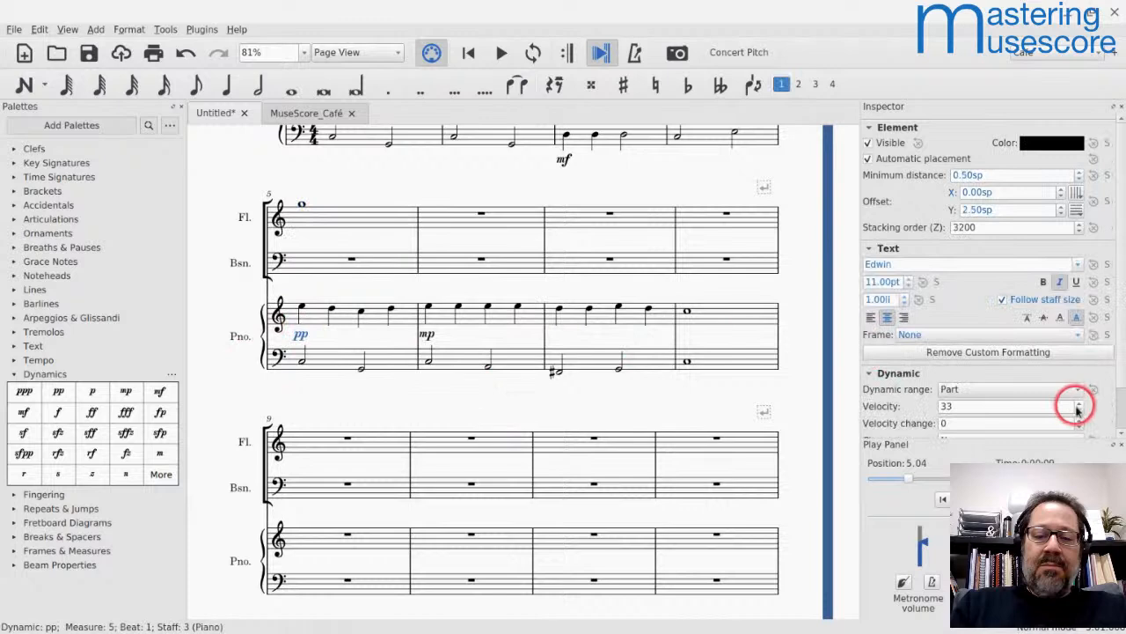
left_click(1006, 389)
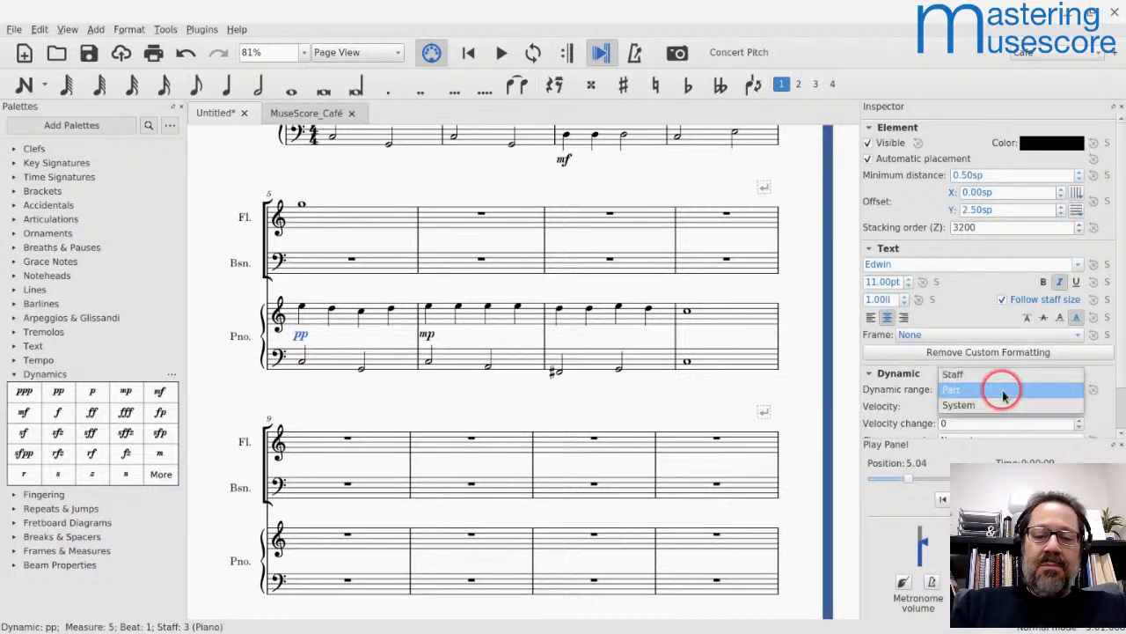
left_click(951, 407)
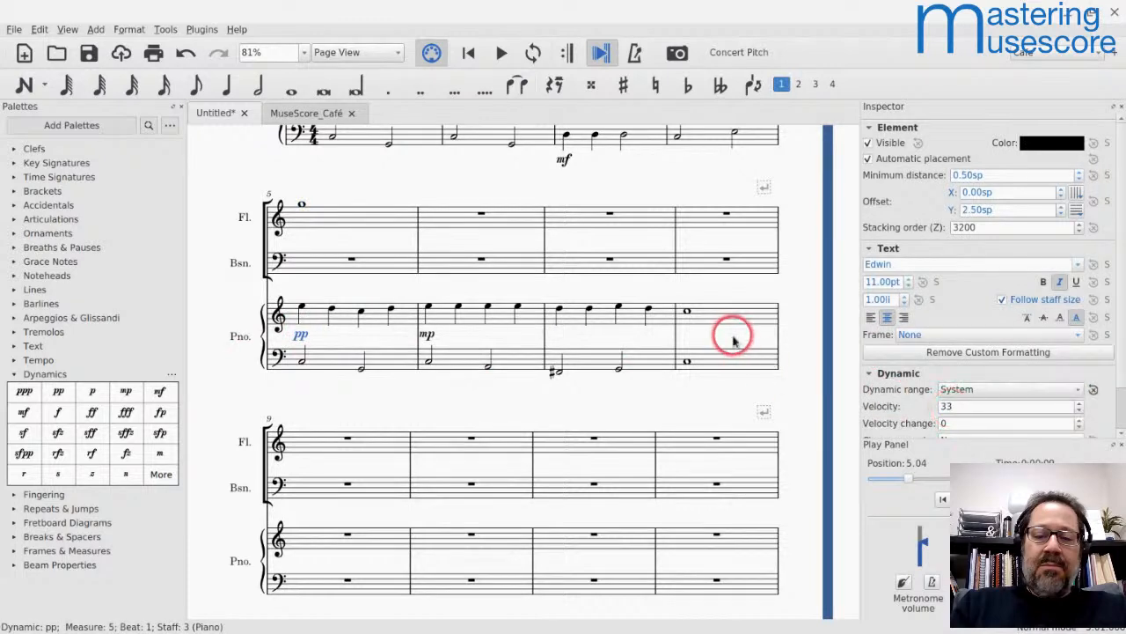
Step: Play back from the flute's measure 5 to hear the System-range pp
left_click(323, 216)
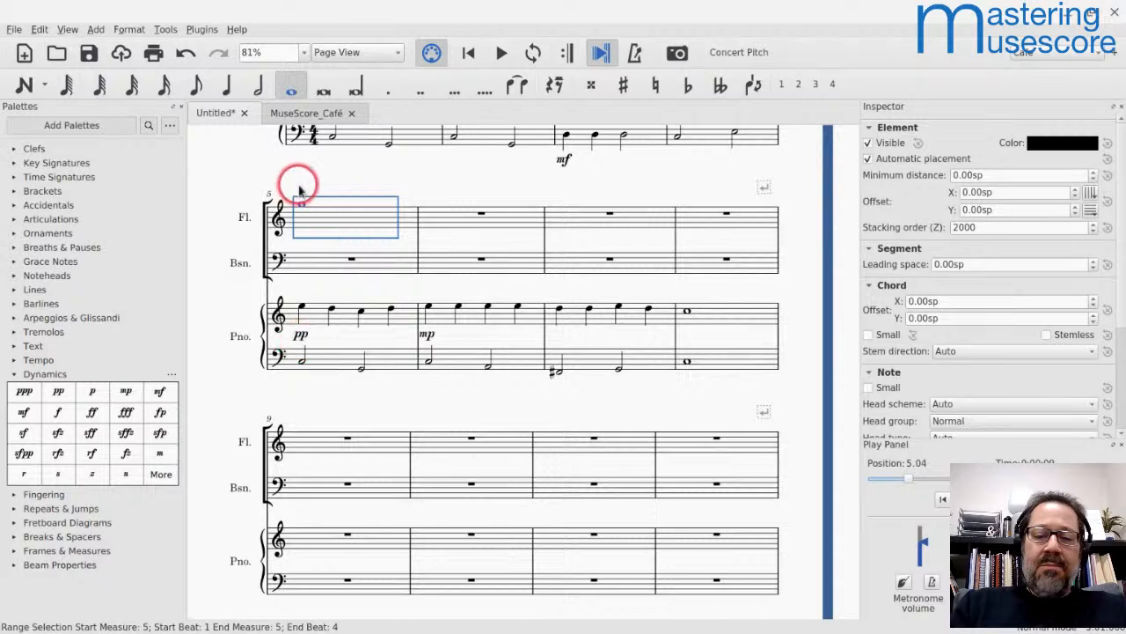
key("space")
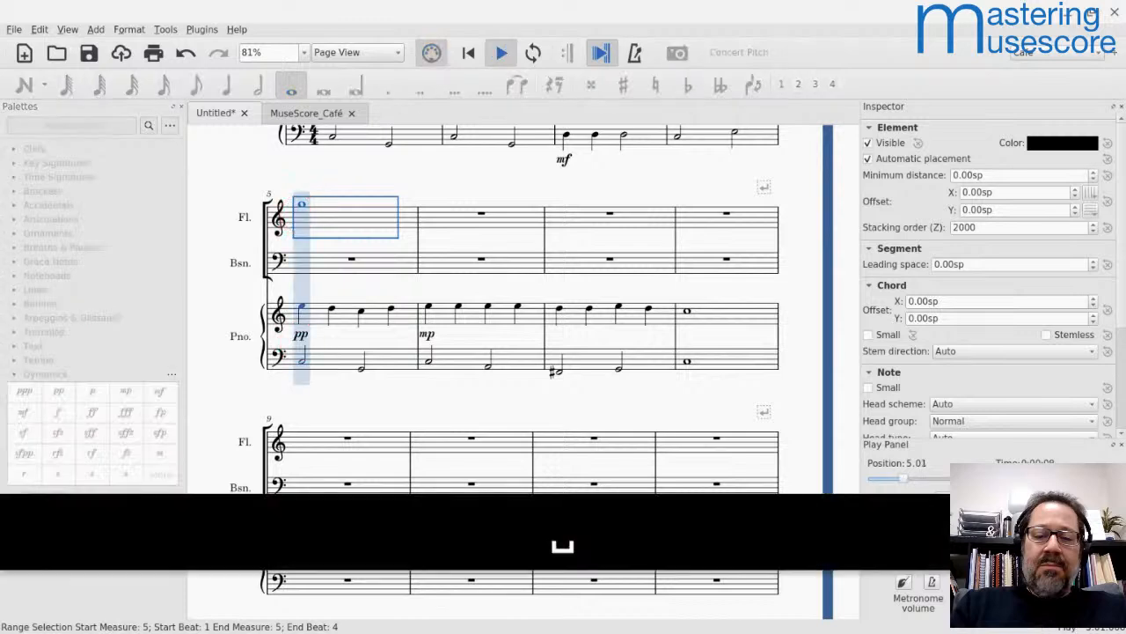
key("space")
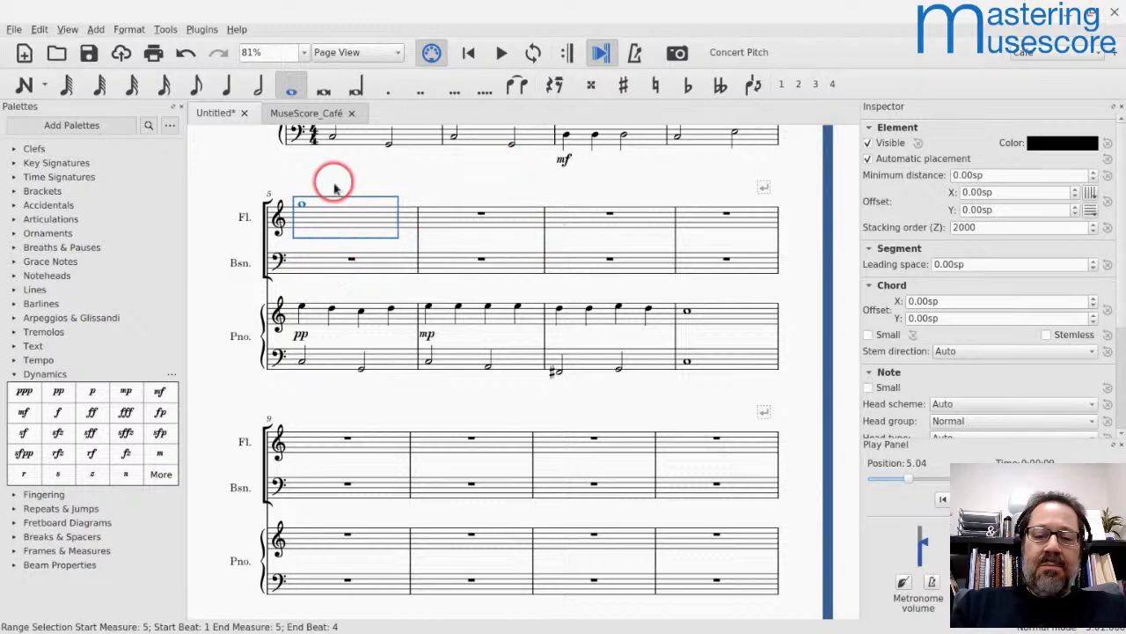
Step: Switch to Lightstream, delete the webcam layer, and open the camera source for adding a layer
key("alt+Tab")
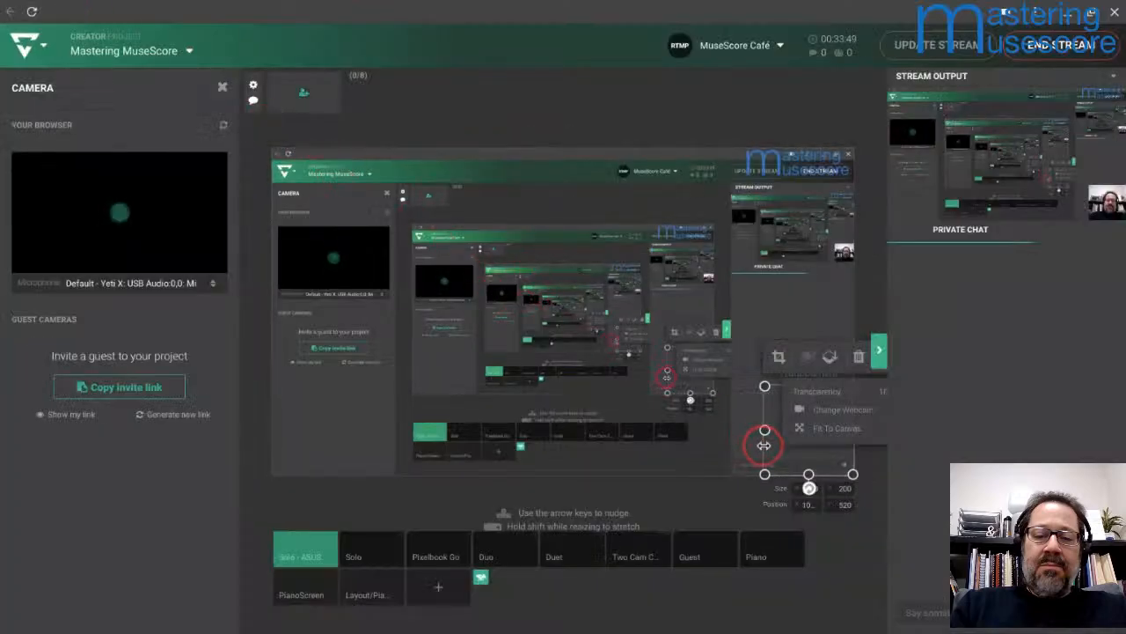
key("Delete")
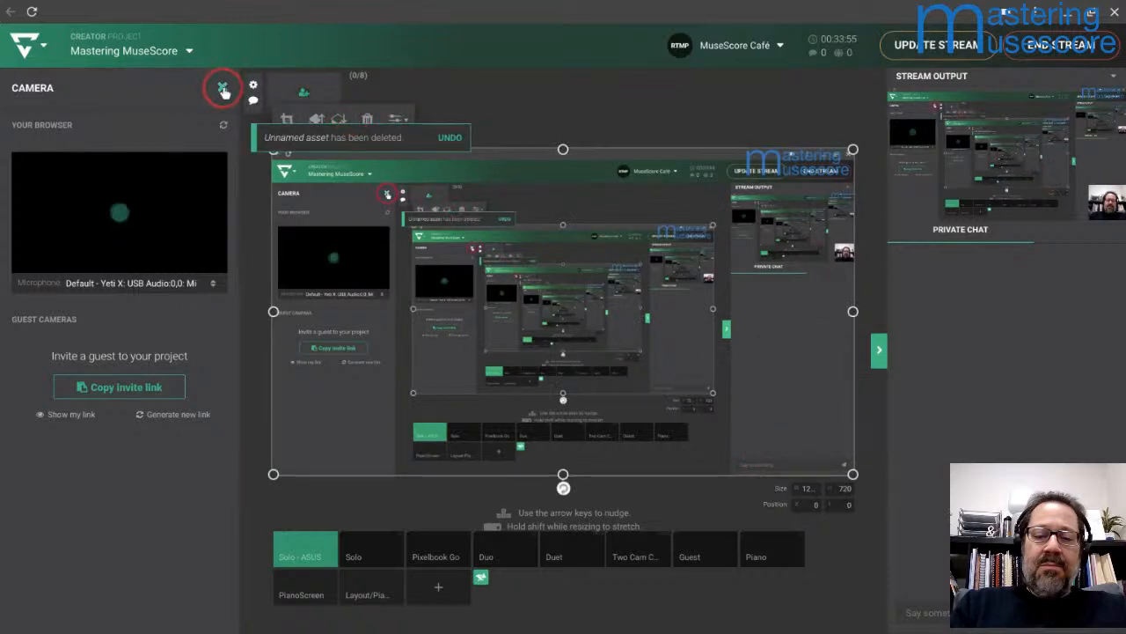
left_click(223, 90)
left_click(215, 91)
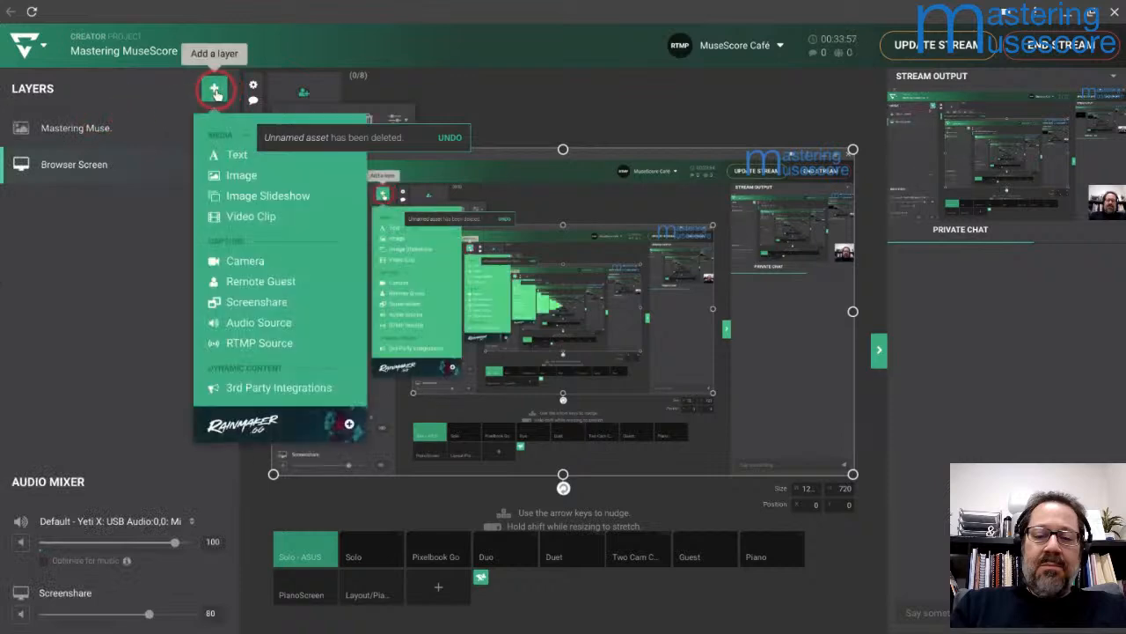
left_click(246, 262)
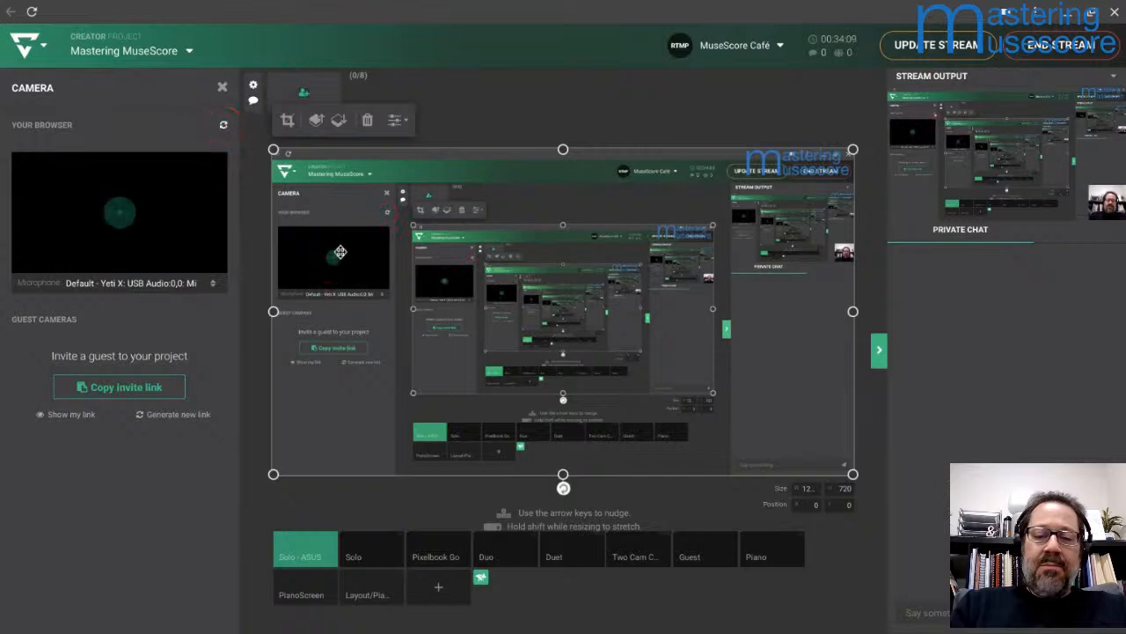
Step: Replace the Browser Screen layer with a new screenshare of the entire screen, including system audio
key("Delete")
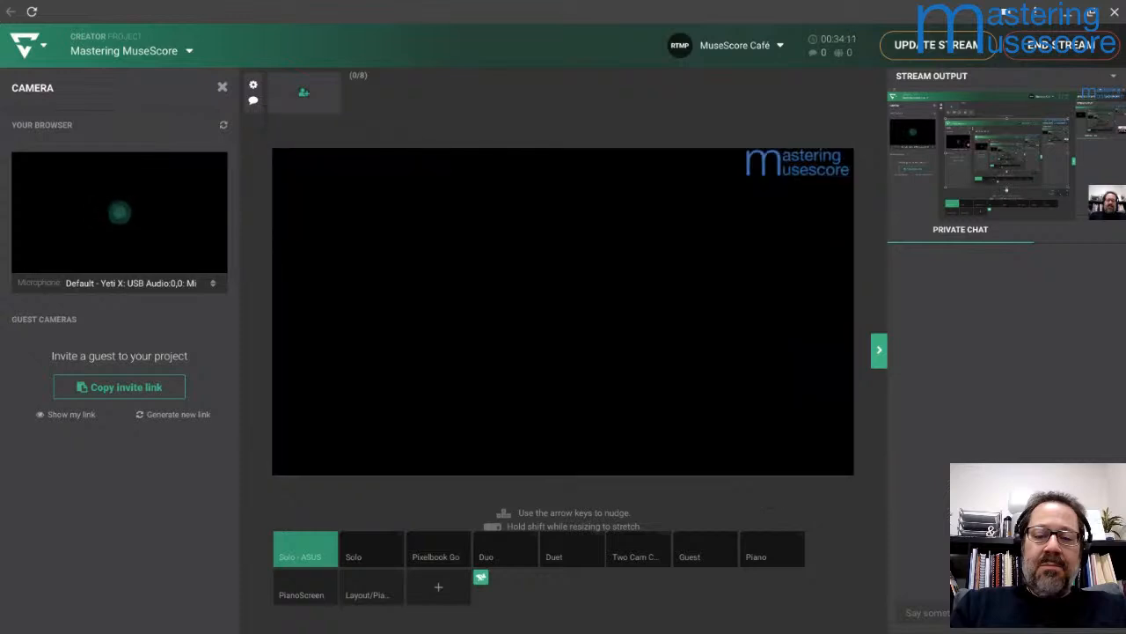
left_click(480, 81)
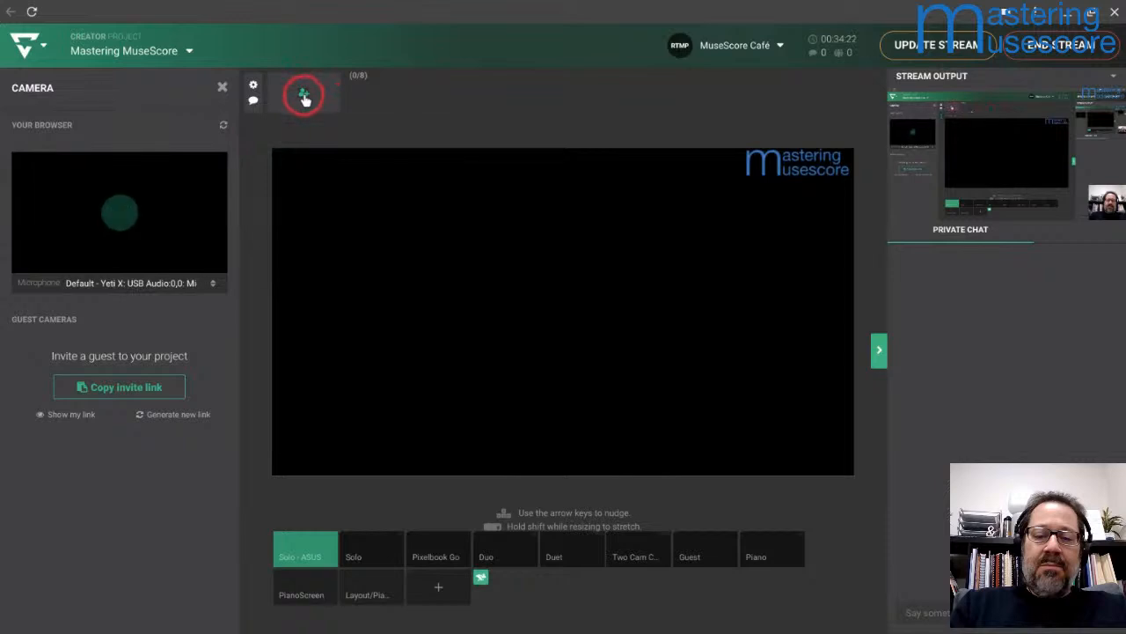
left_click(220, 87)
left_click(216, 89)
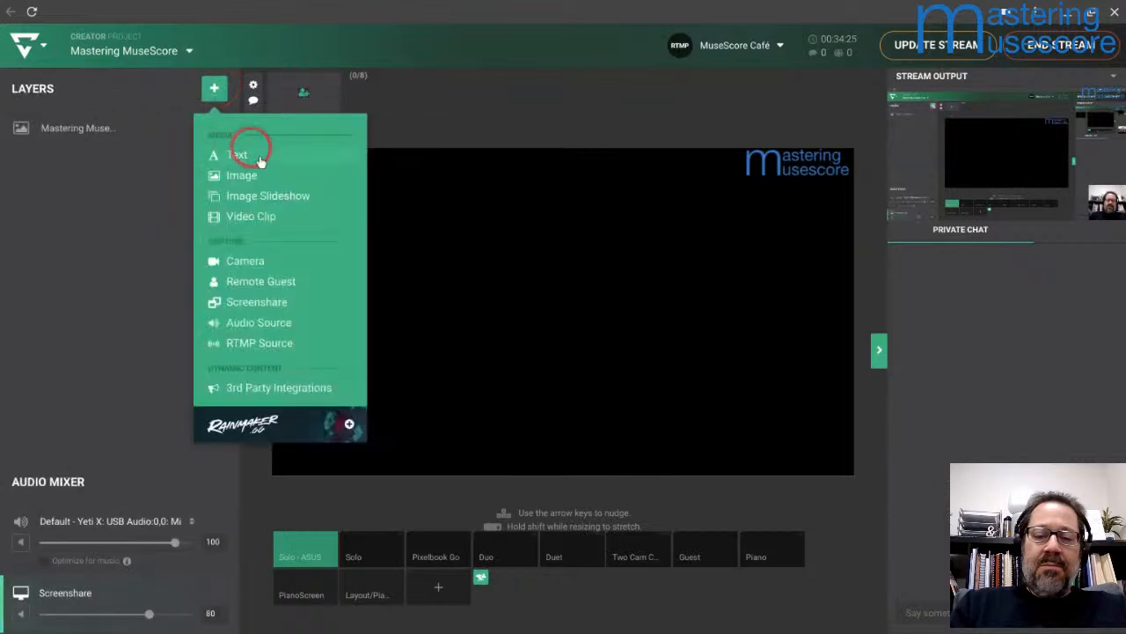
left_click(264, 301)
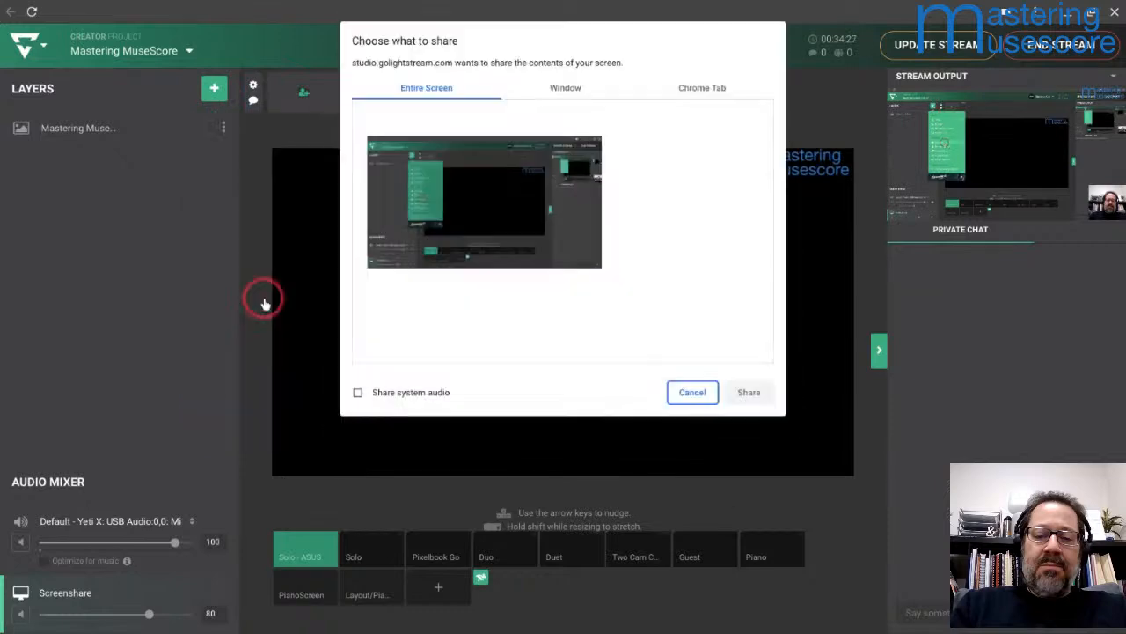
left_click(357, 393)
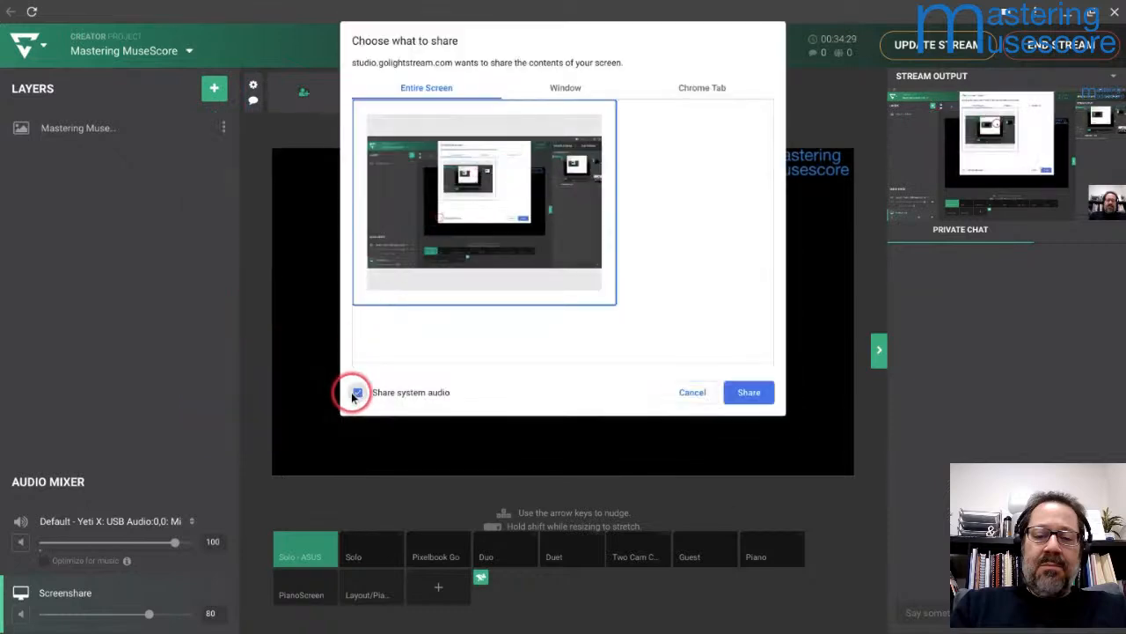
left_click(749, 392)
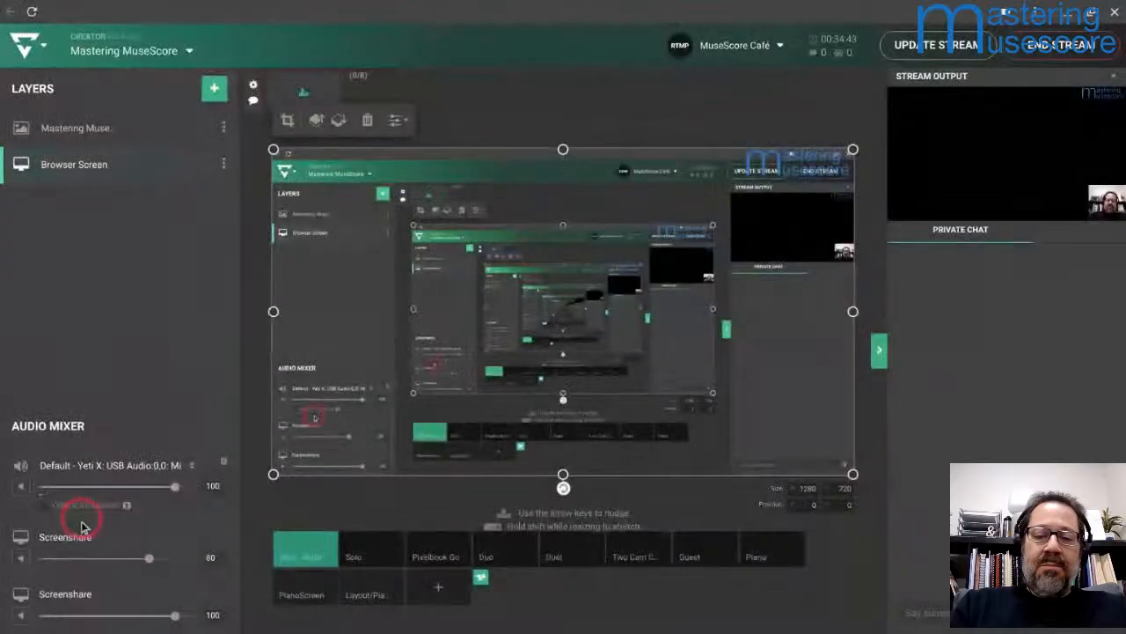
Step: Delete the old Screenshare audio source at level 80 from the mixer and update the stream
left_click(224, 537)
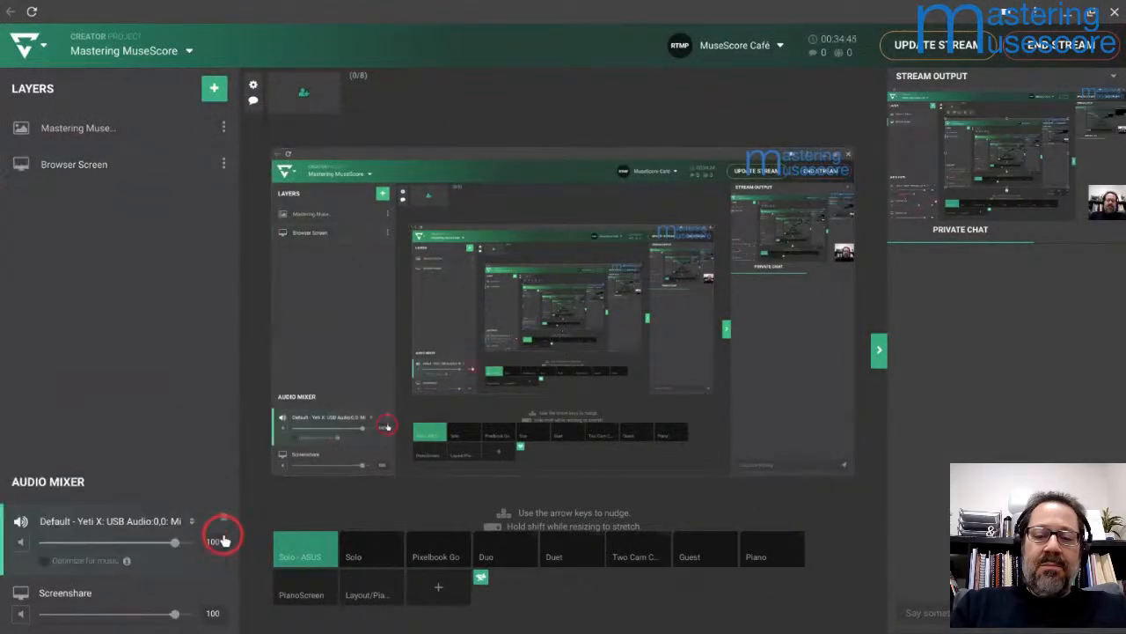
left_click(69, 594)
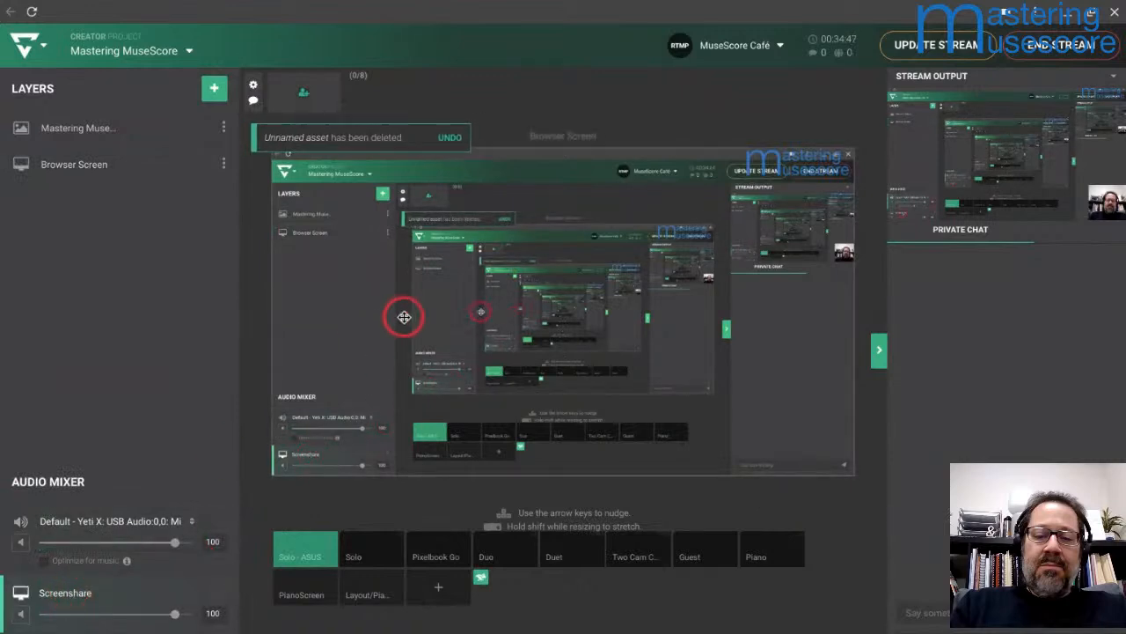
left_click(906, 55)
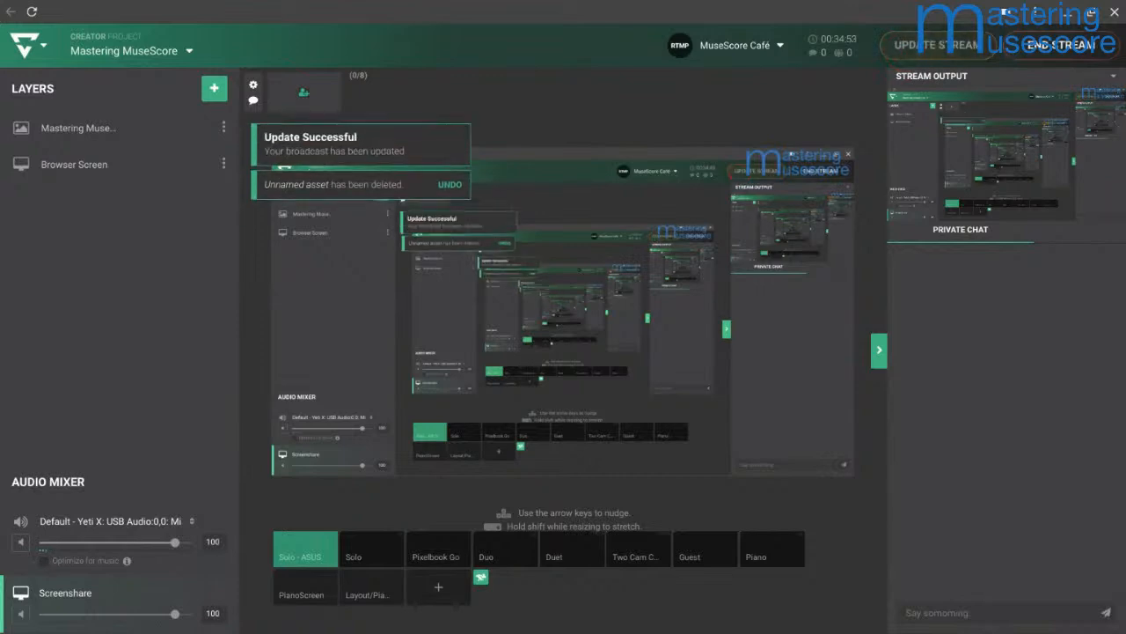
Step: Return to the score in MuseScore and play it back from measure 5 into measure 8
key("alt+Tab")
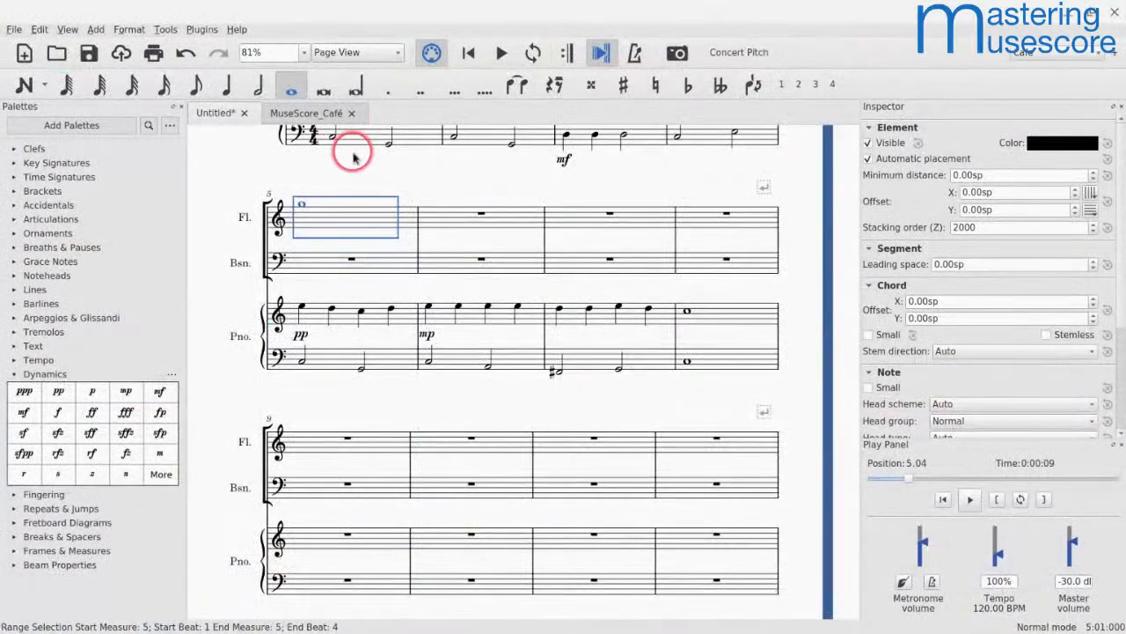
key("space")
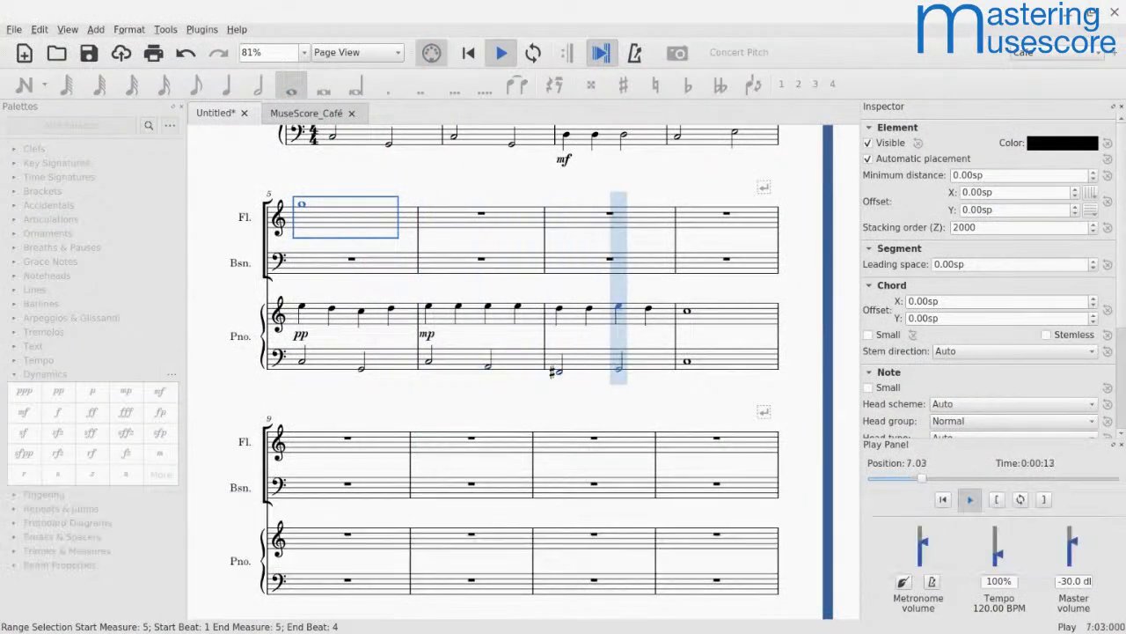
key("space")
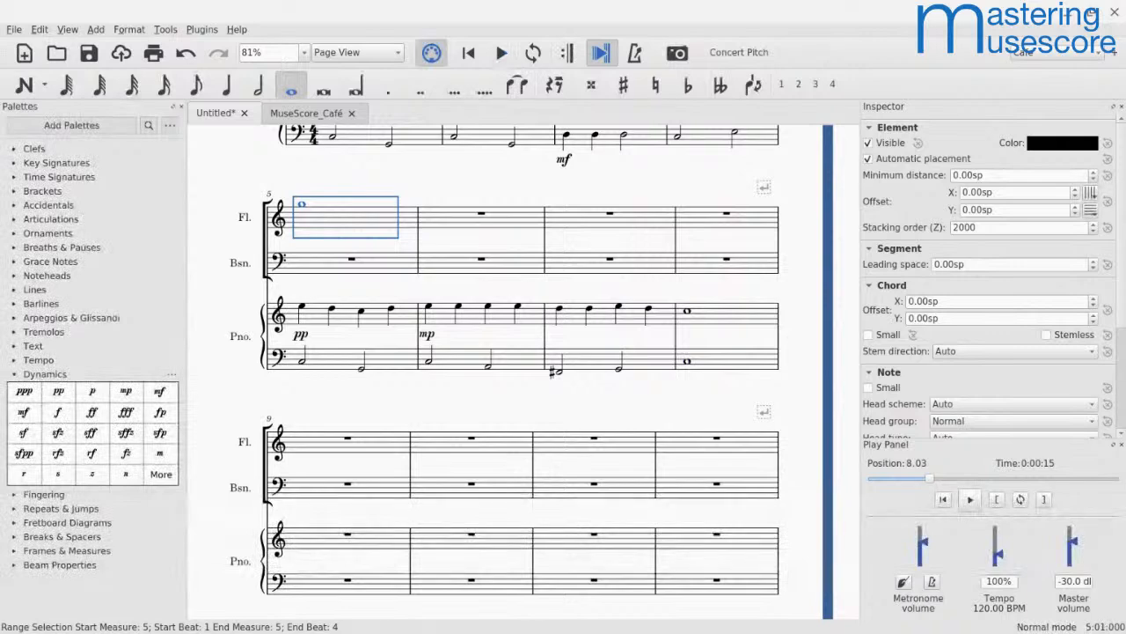
key("alt+Tab")
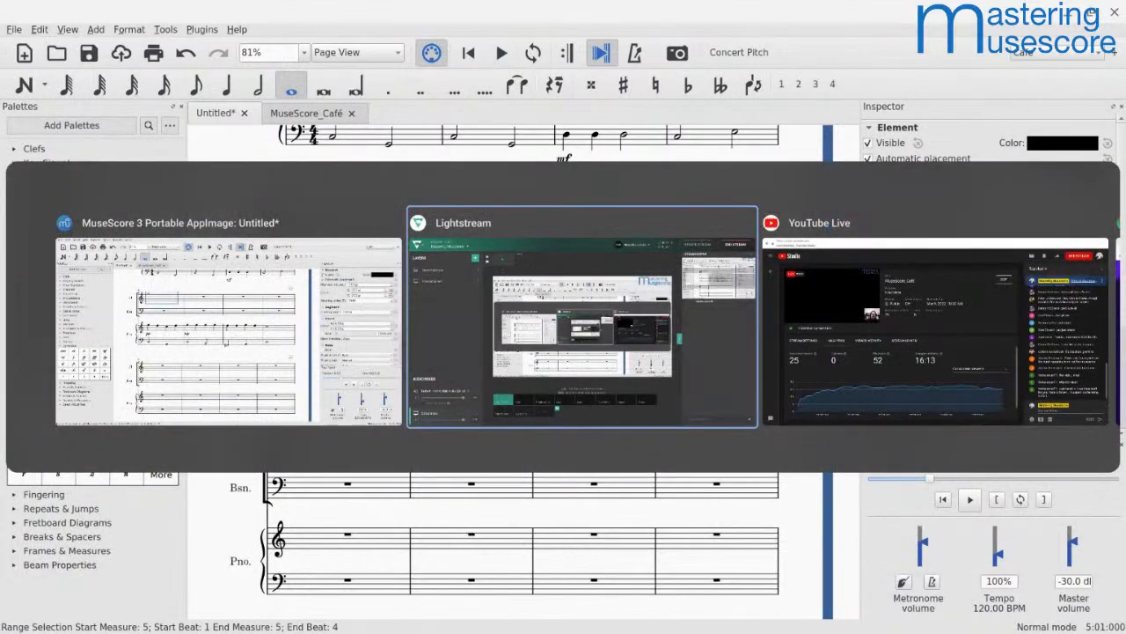
key("alt+Tab")
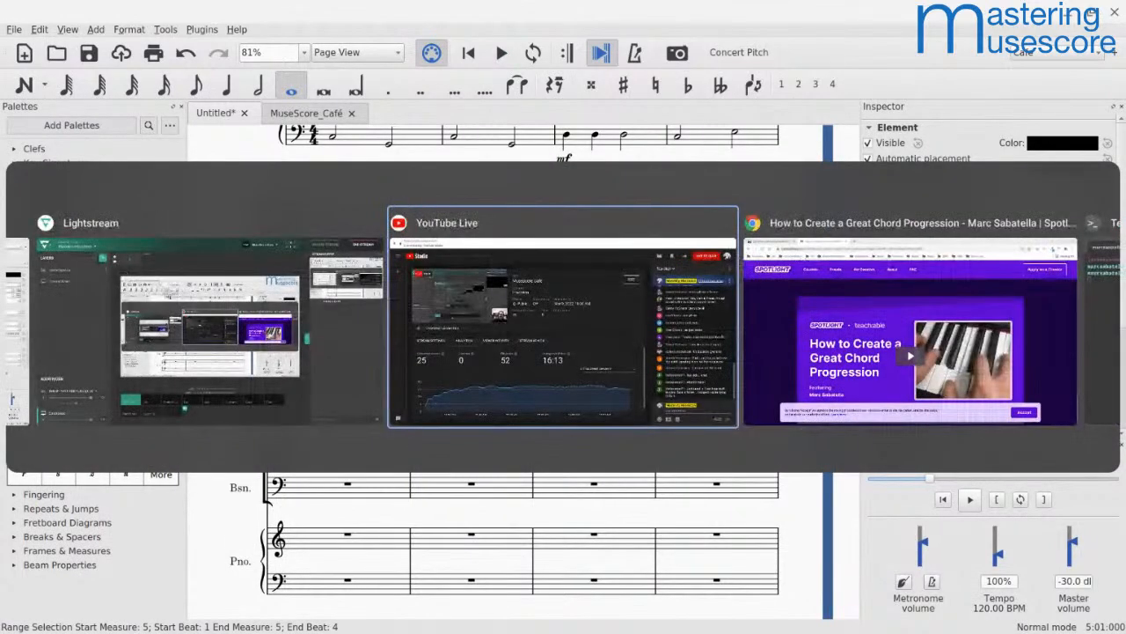
key("alt+shift+Tab")
key("alt+shift+Tab")
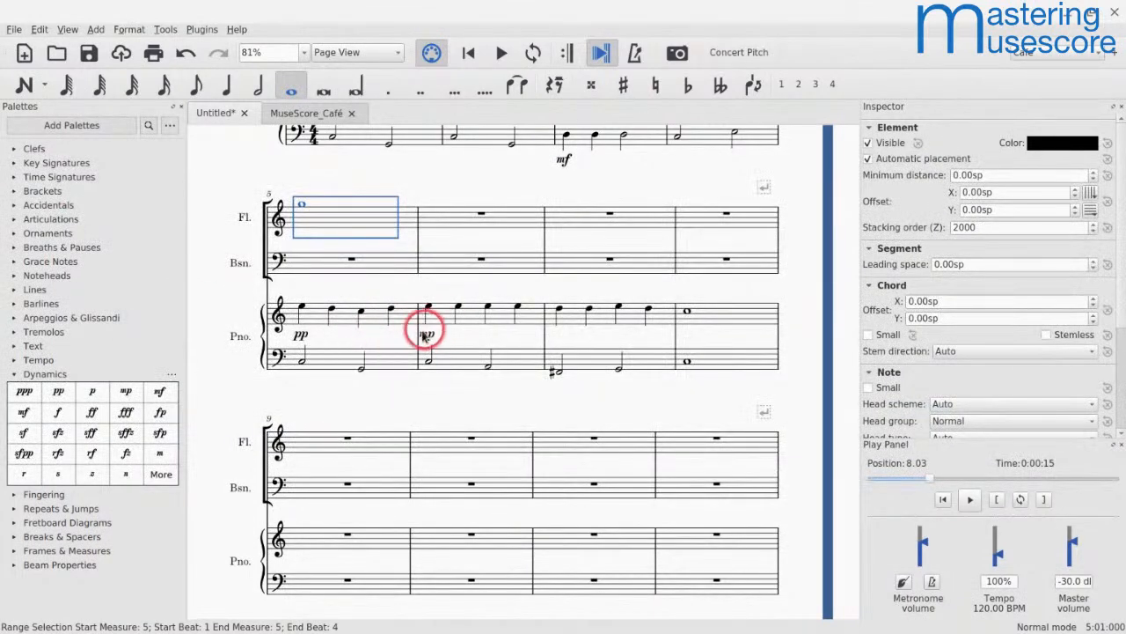
Step: Edit the piano's pp dynamic in measure 5 to read "subito pp"
left_click(302, 337)
double_click(304, 338)
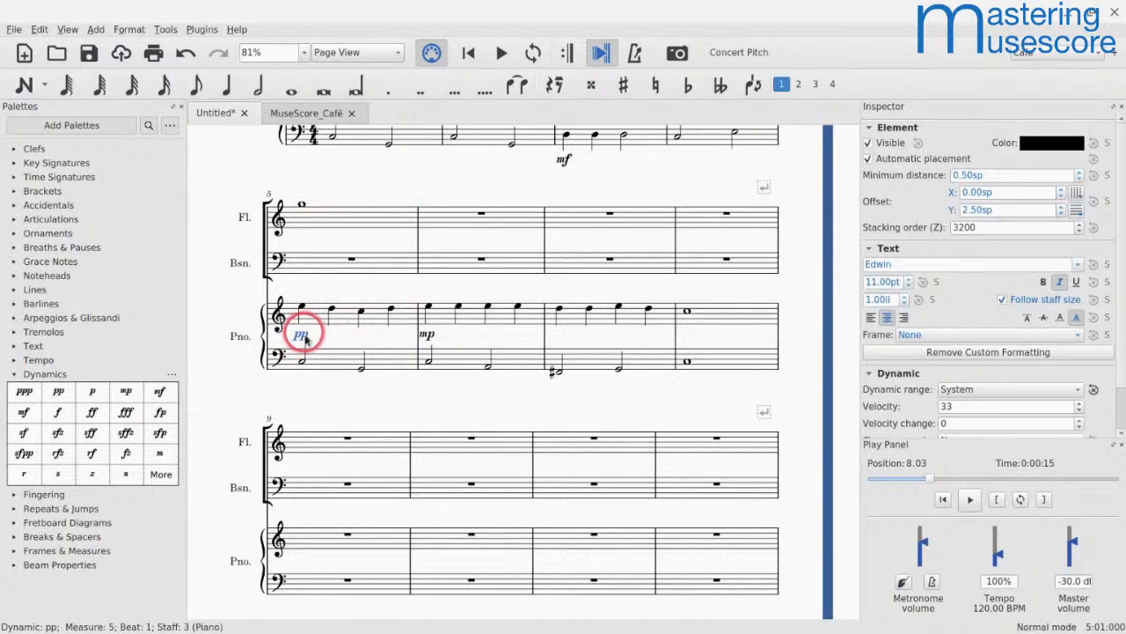
key("ctrl+a")
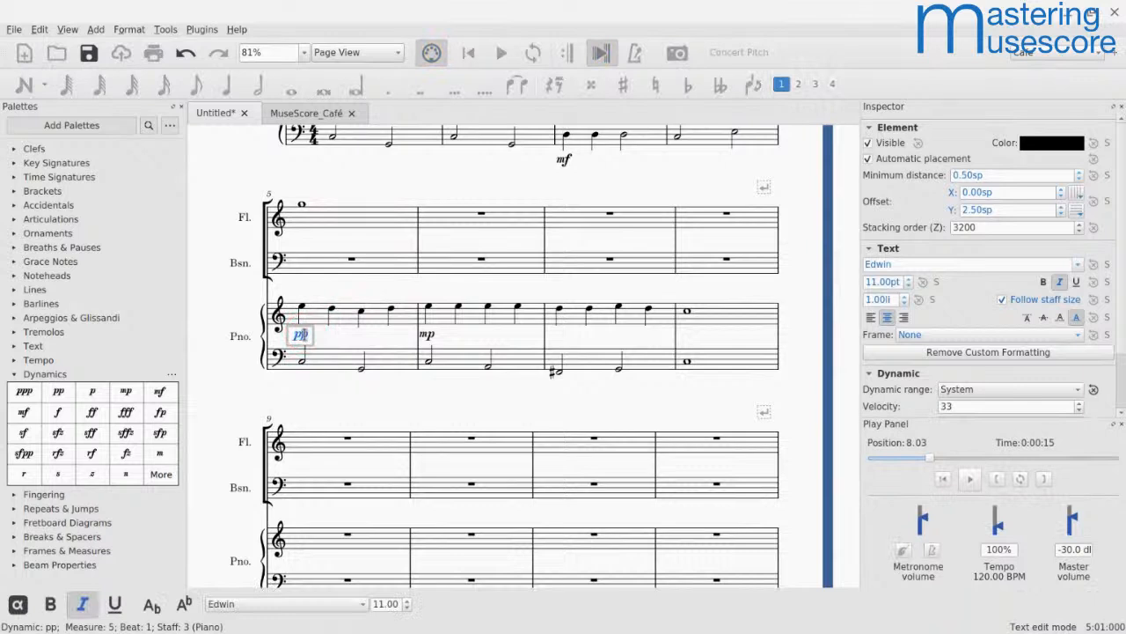
key("Left")
type("subit")
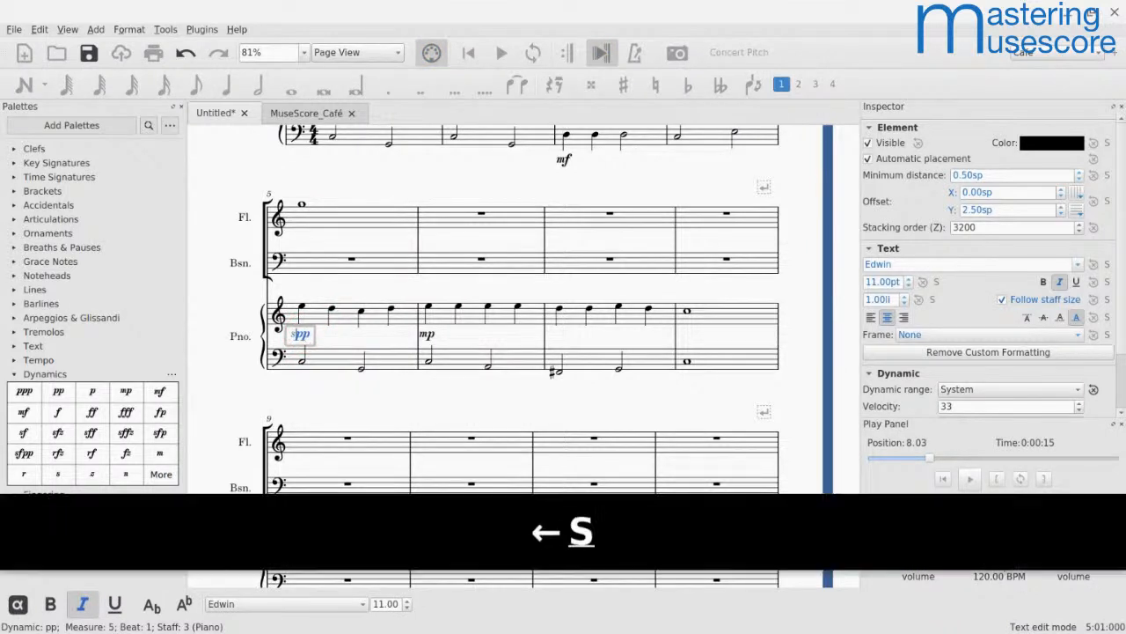
type("o")
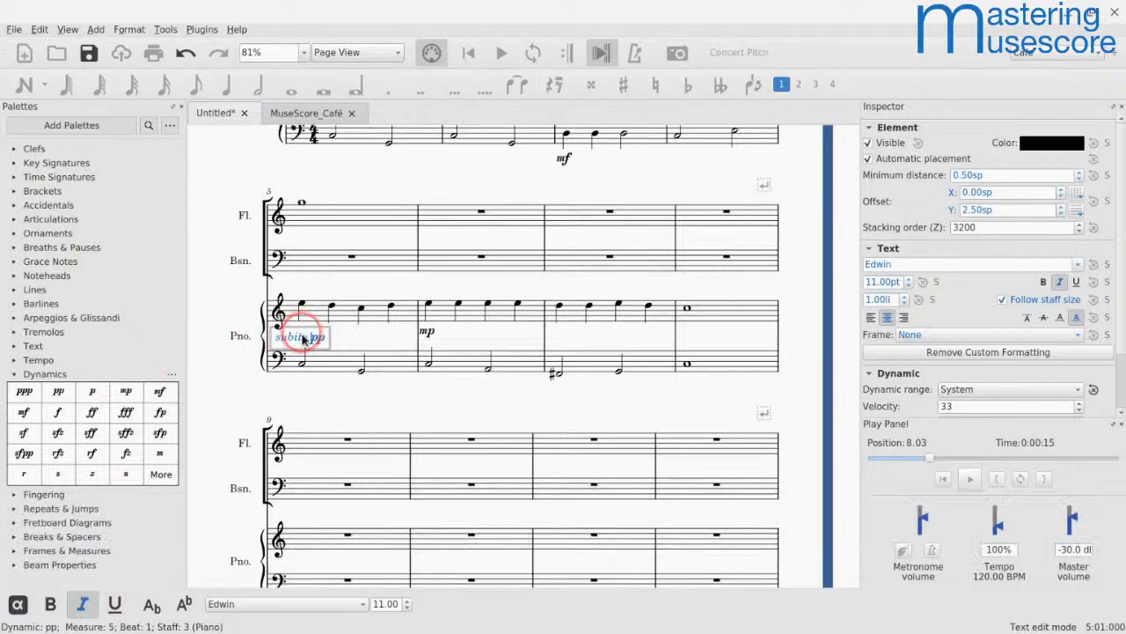
key("Escape")
Step: Switch to Lightstream and try deleting the Screenshare audio source from the mixer
key("alt+Tab")
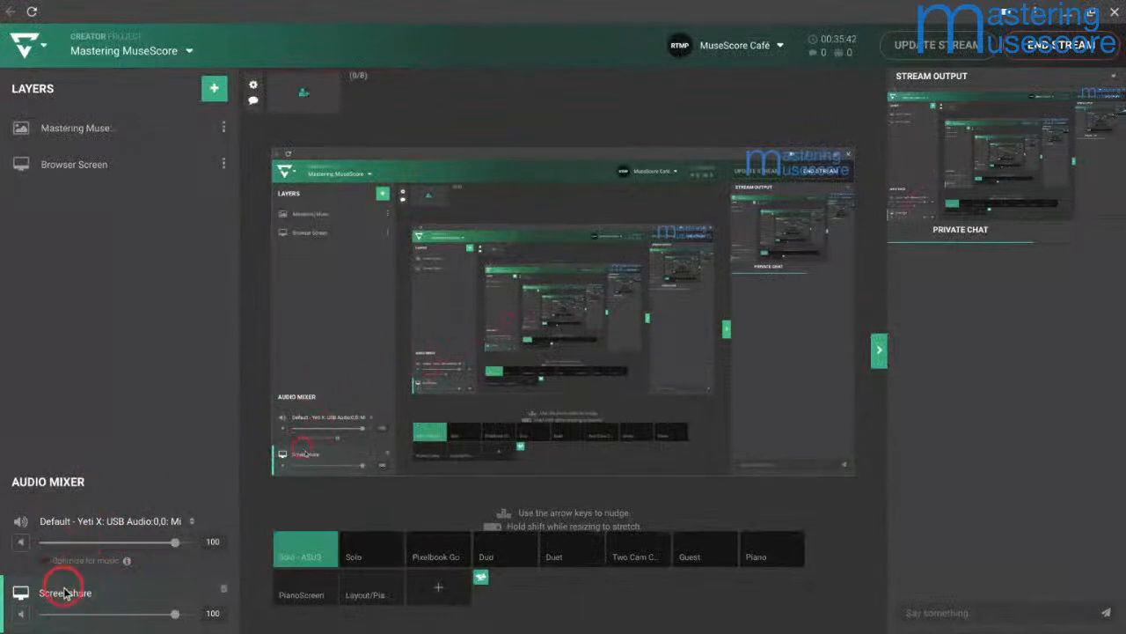
left_click(224, 589)
left_click(364, 247)
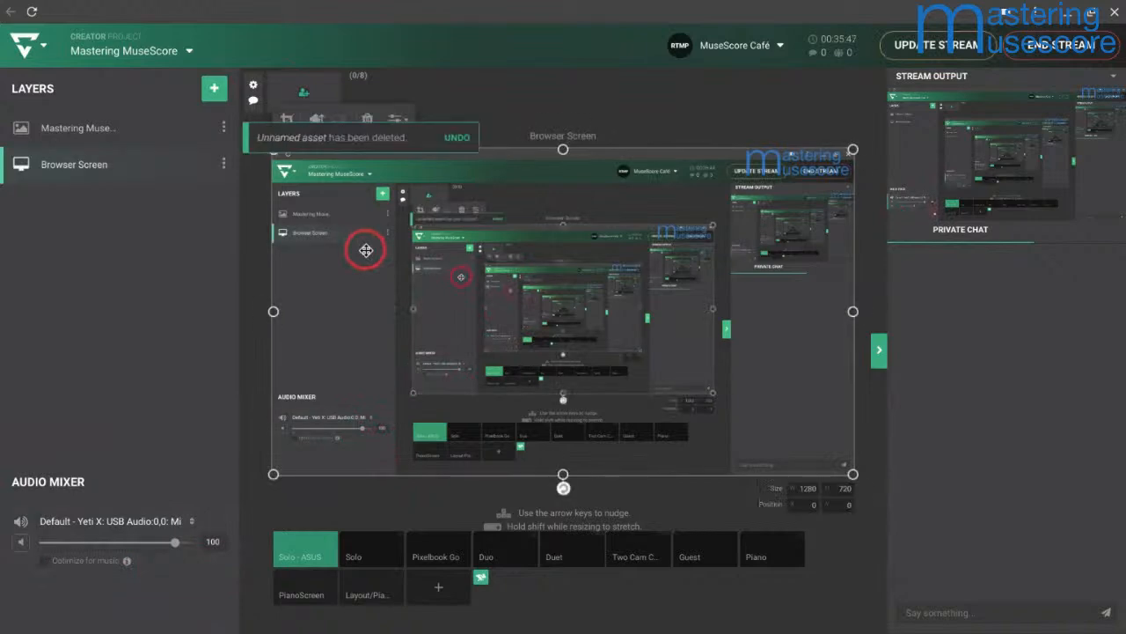
left_click(449, 138)
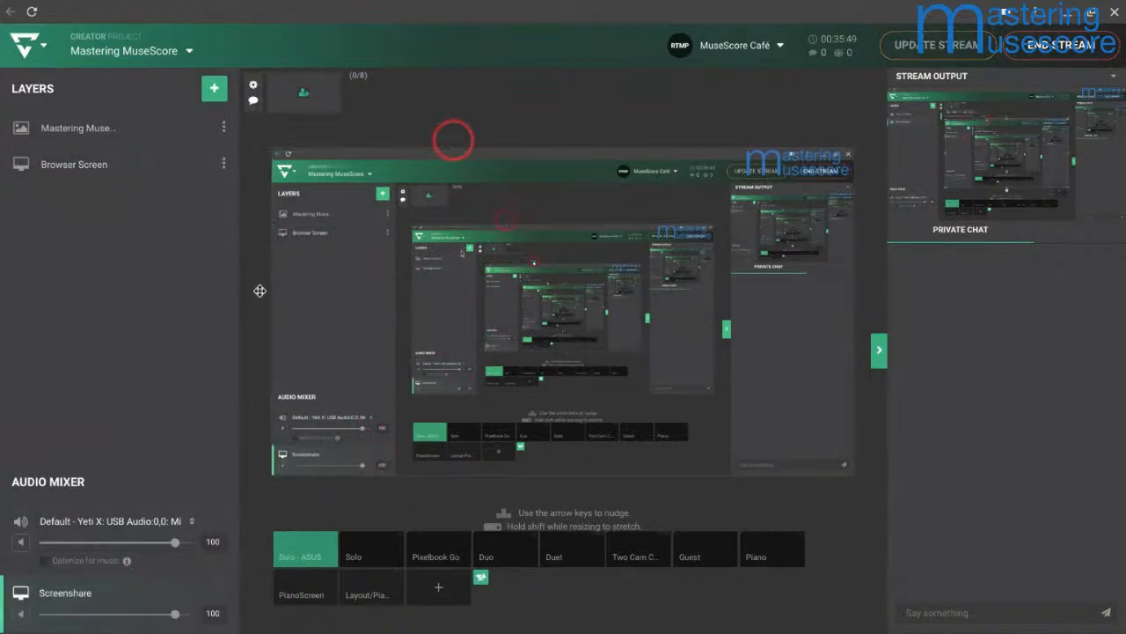
Step: Replace the Screenshare source with a newly added screenshare and update the stream
double_click(59, 598)
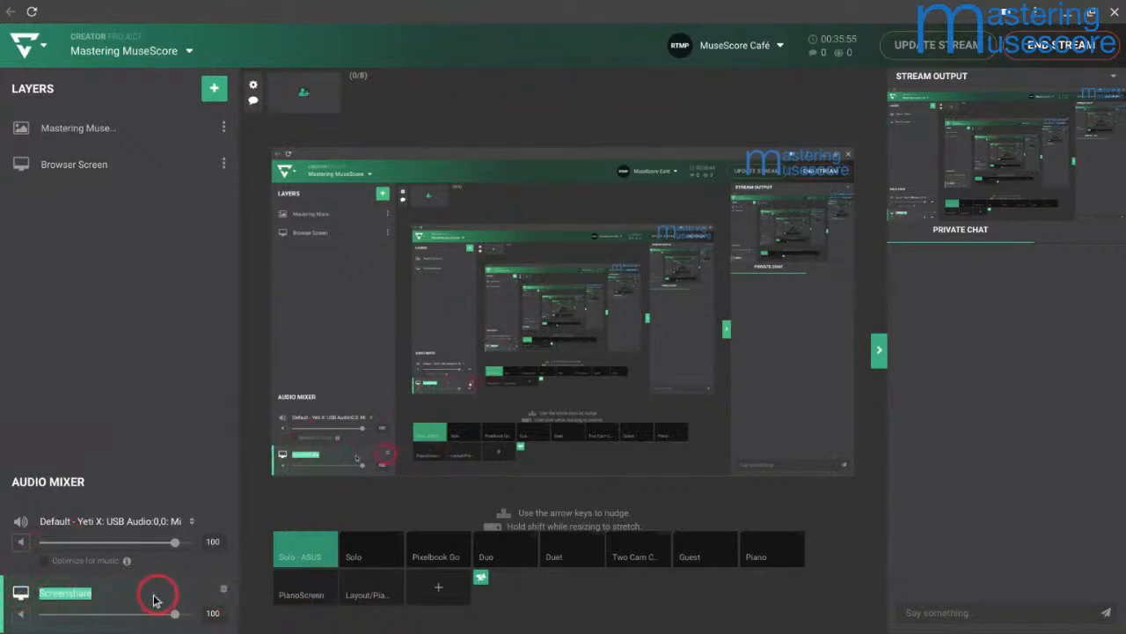
left_click(227, 591)
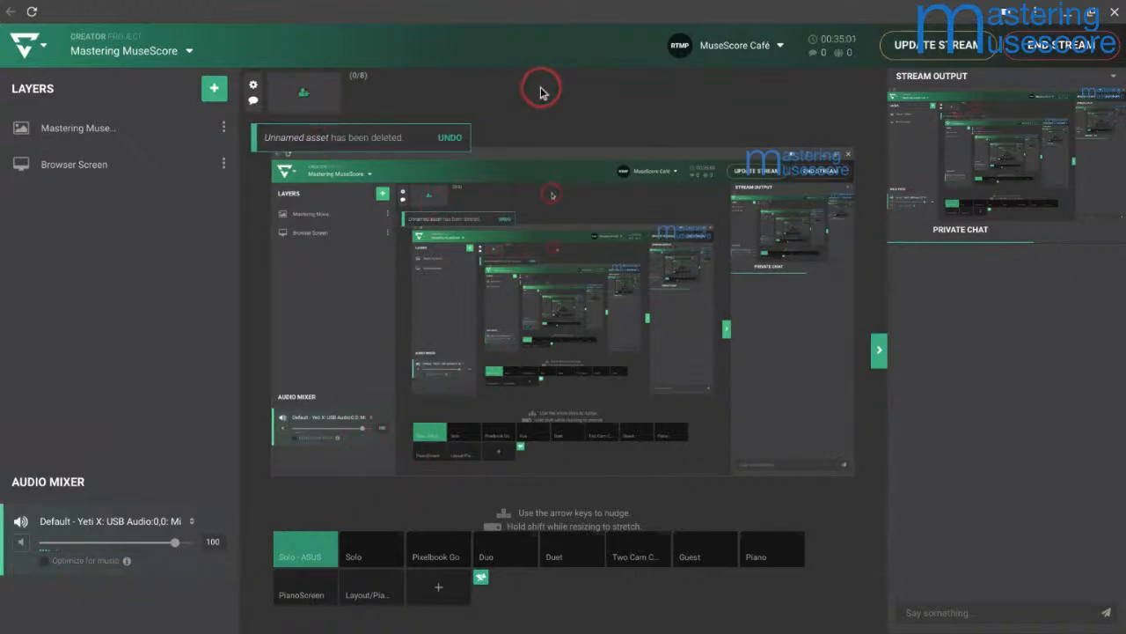
left_click(717, 158)
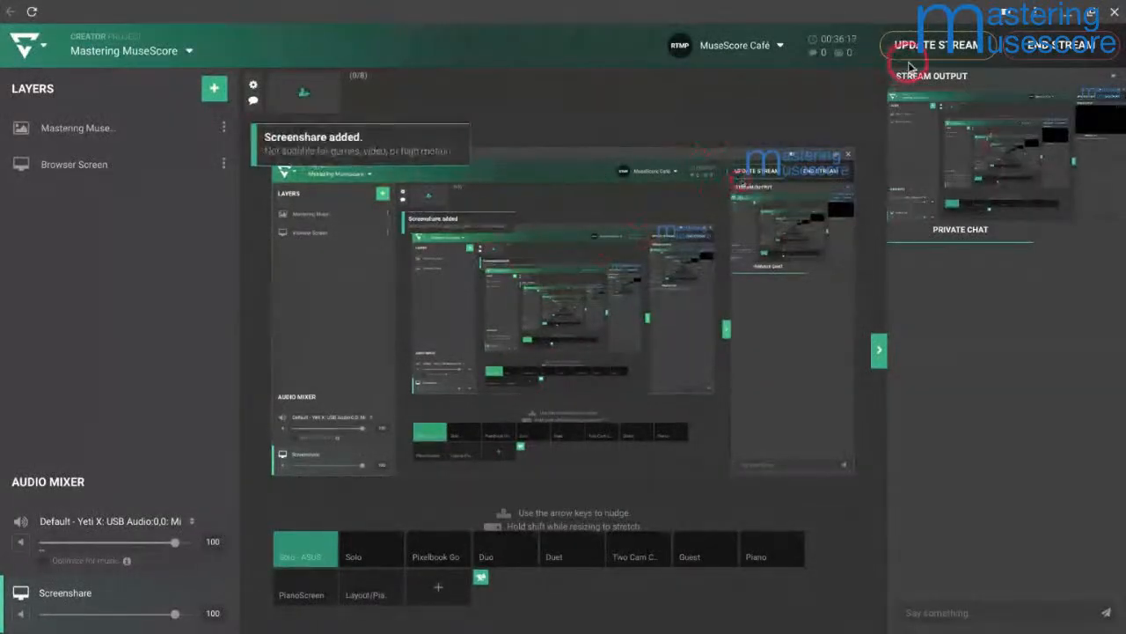
left_click(911, 60)
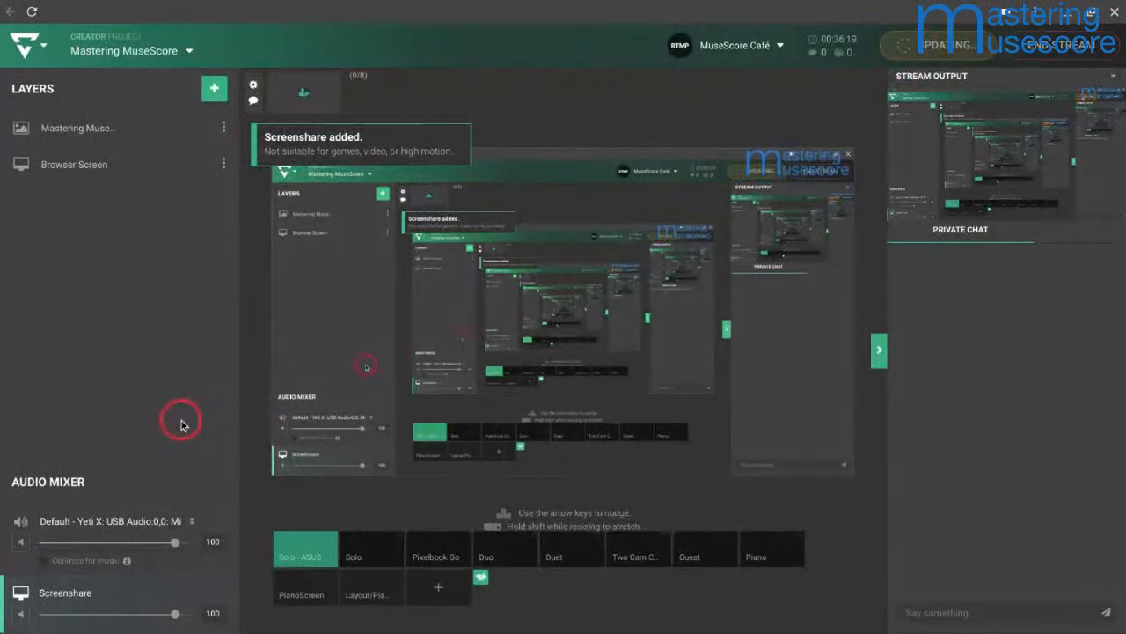
left_click(152, 546)
left_click_drag(151, 546, 175, 542)
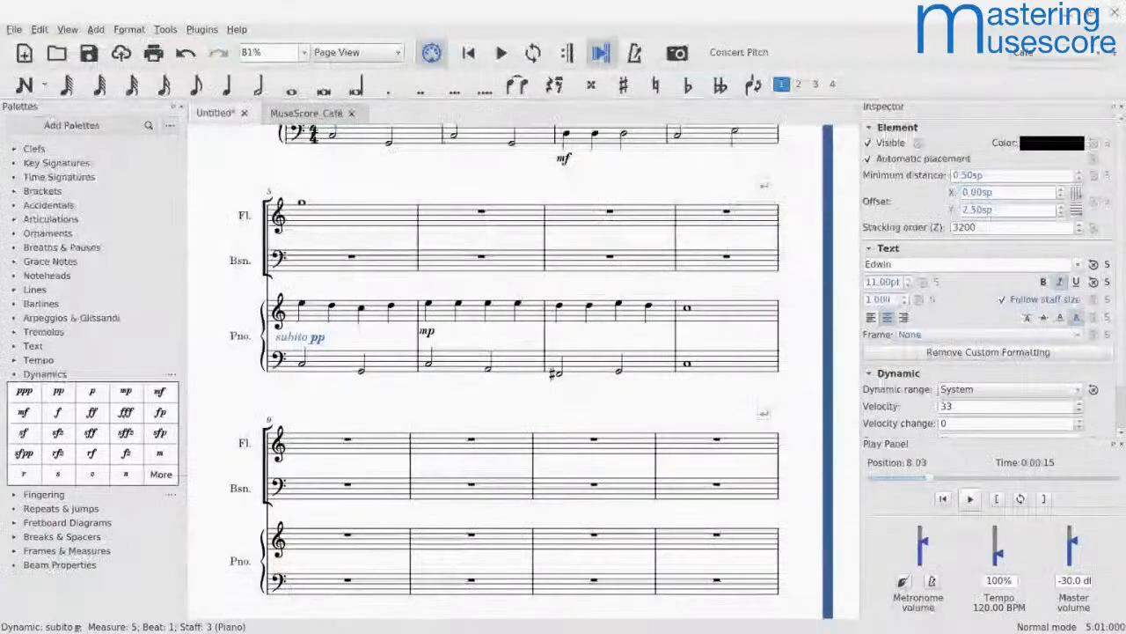
Step: Return to MuseScore and play the score from the "subito pp" in measure 5 up to measure 8
key("space")
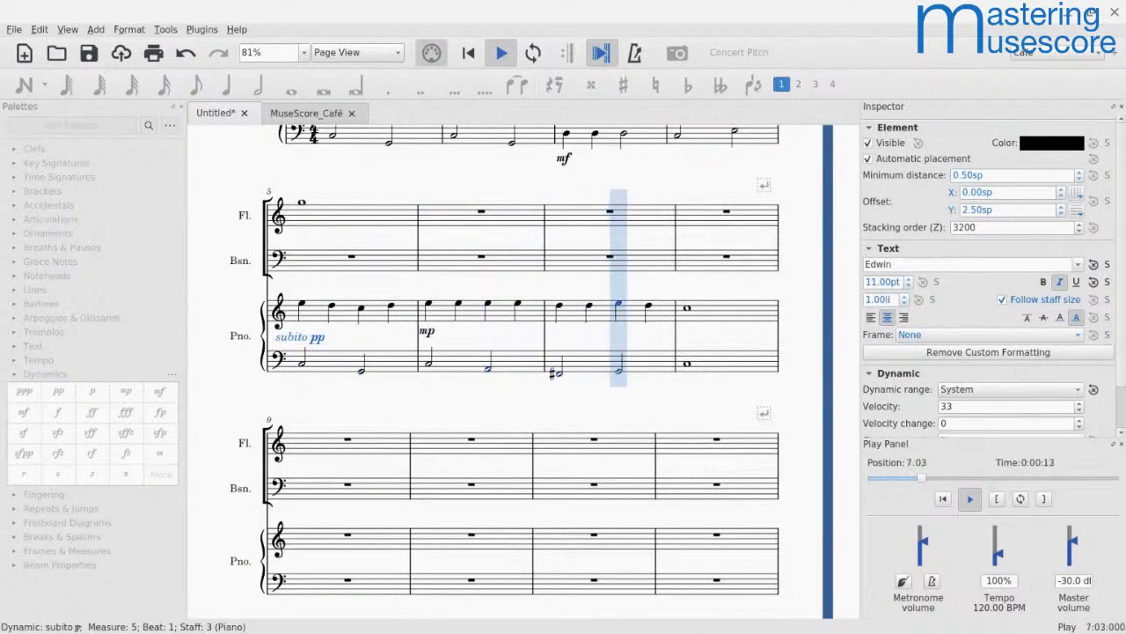
key("space")
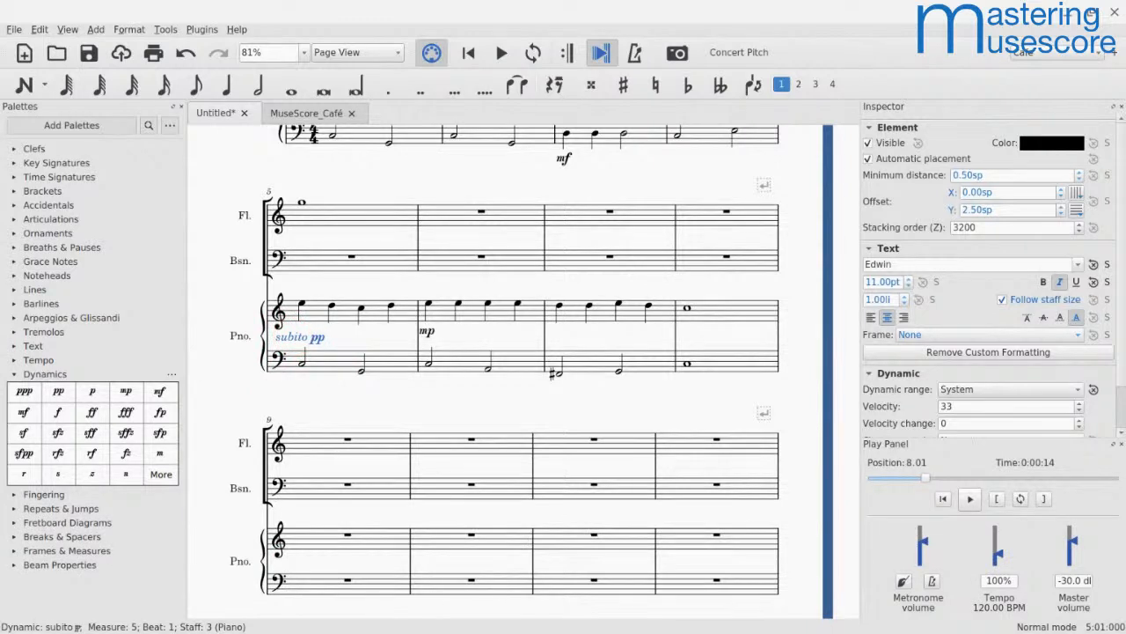
Step: Undo the added "subito" text on the piano's pp dynamic in measure 5
left_click(315, 310)
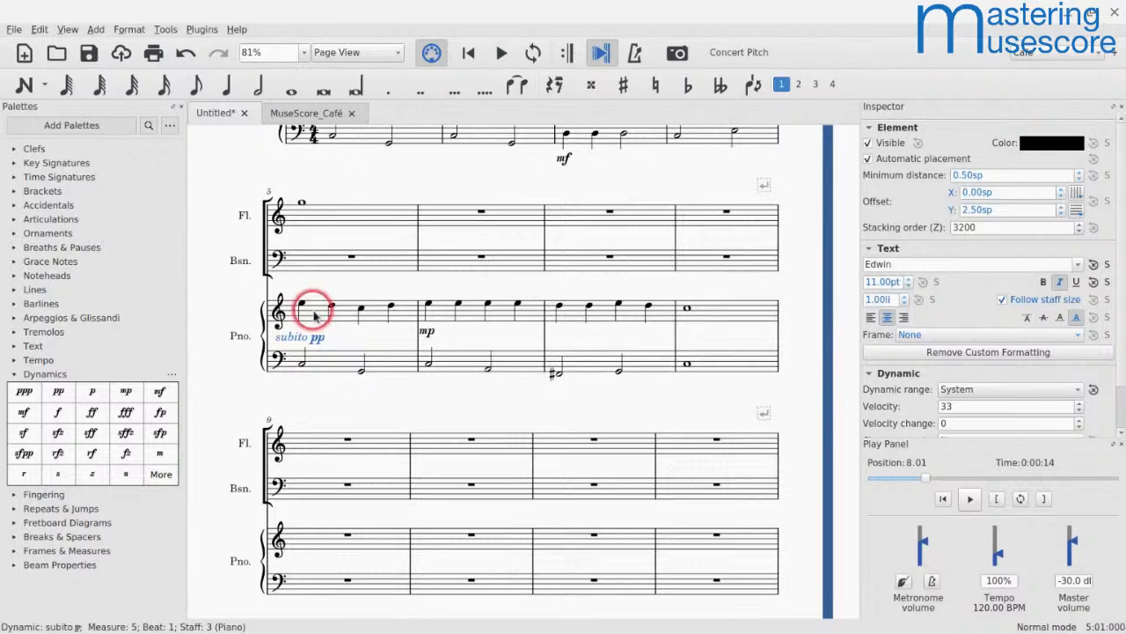
left_click(286, 348)
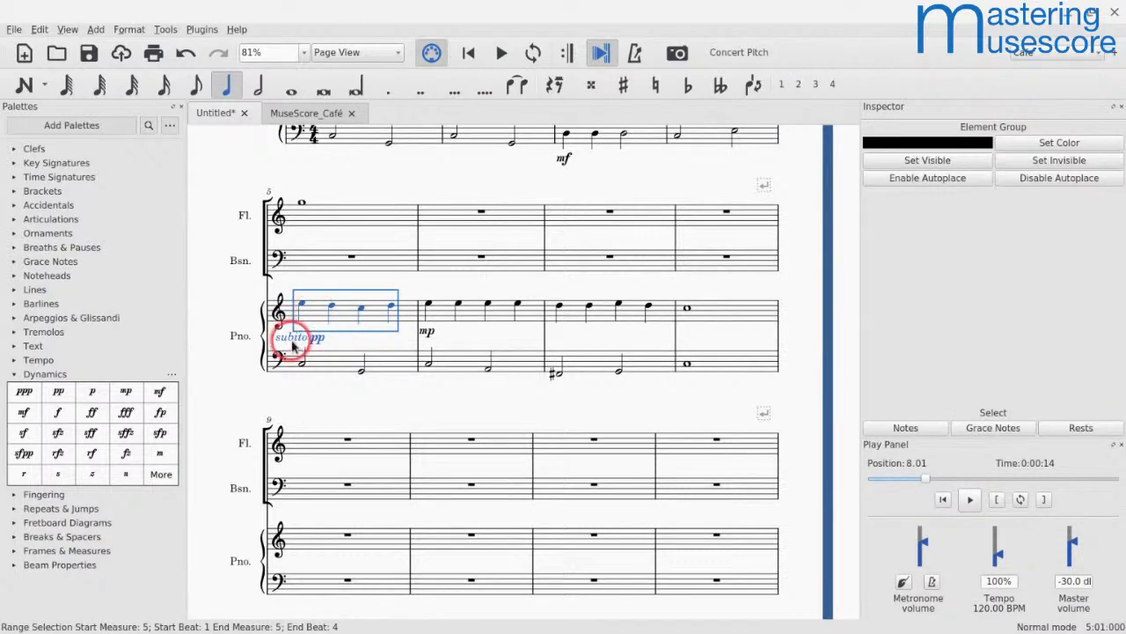
scroll(286, 348, "up", 5)
left_click(293, 346)
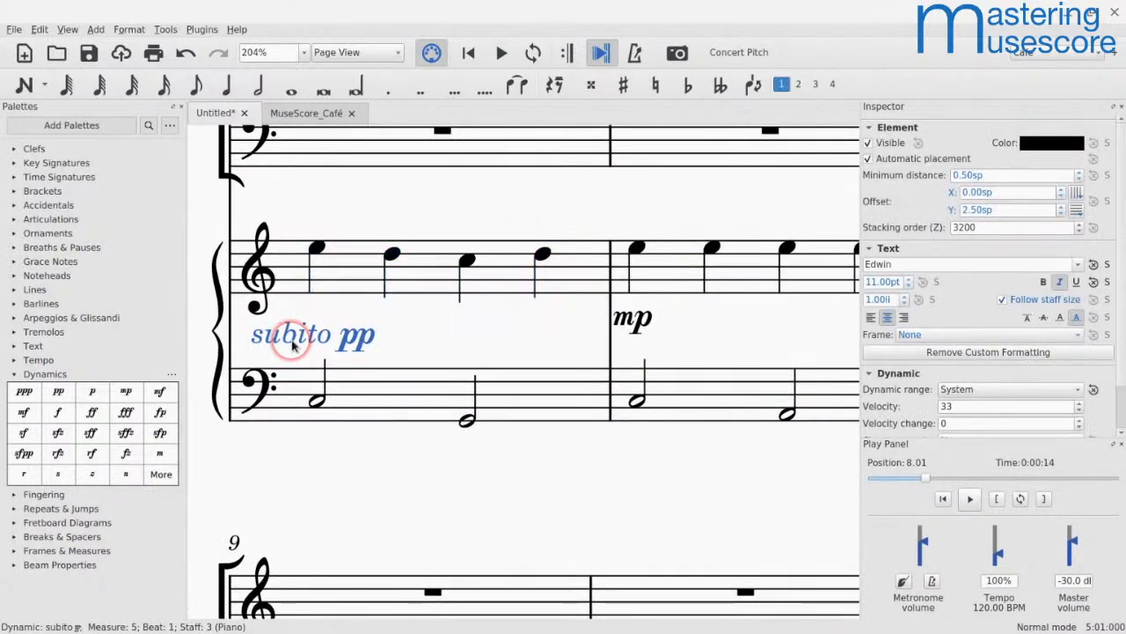
key("ctrl+z")
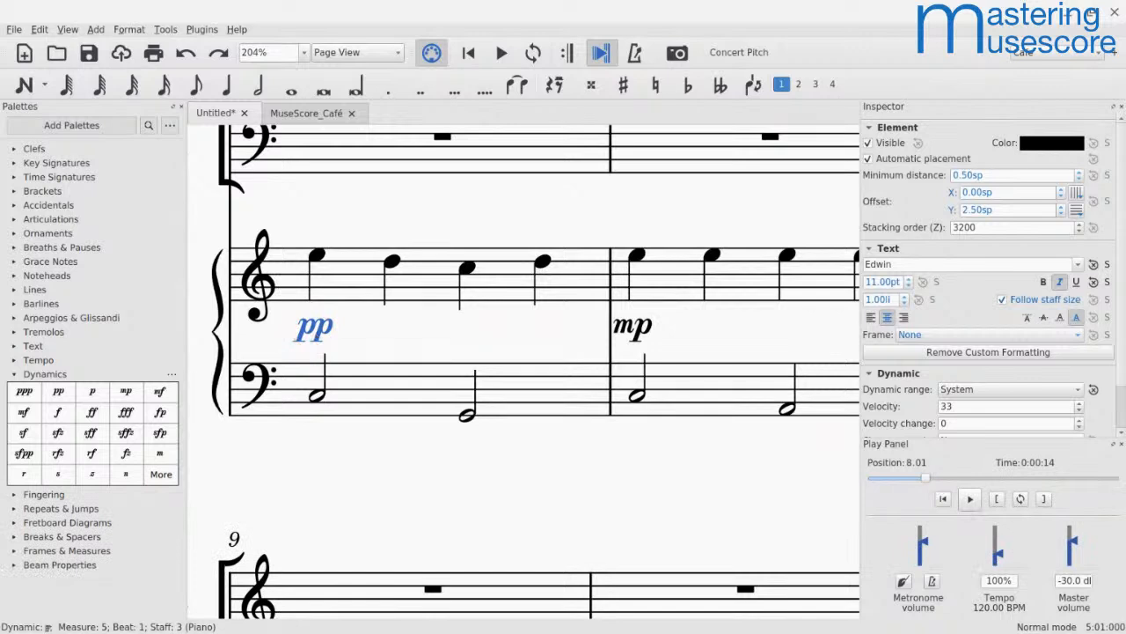
Step: Edit the piano's pp dynamic in measure 5 to read "subito pp" and left-align its text
left_click(317, 327)
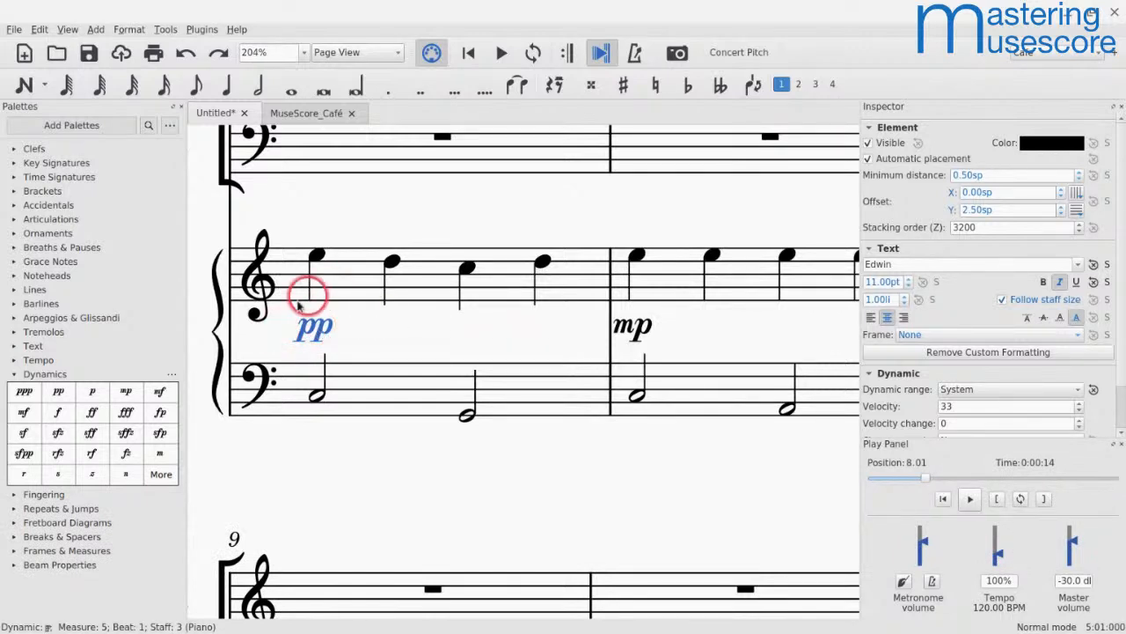
double_click(312, 330)
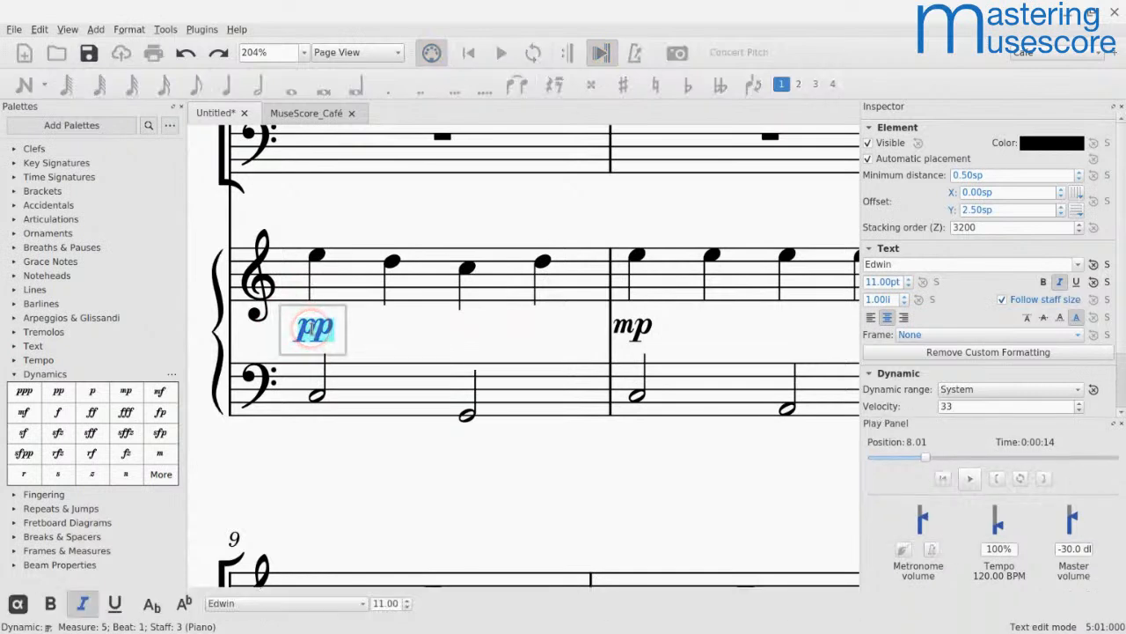
key("Left")
key("Left")
type("subito")
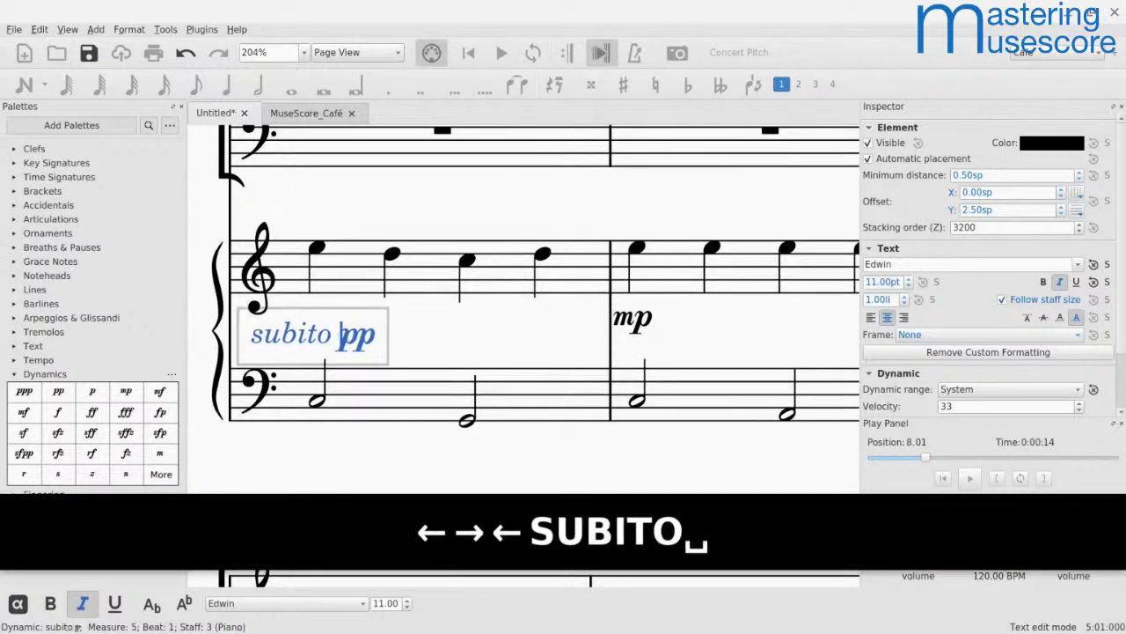
key("Escape")
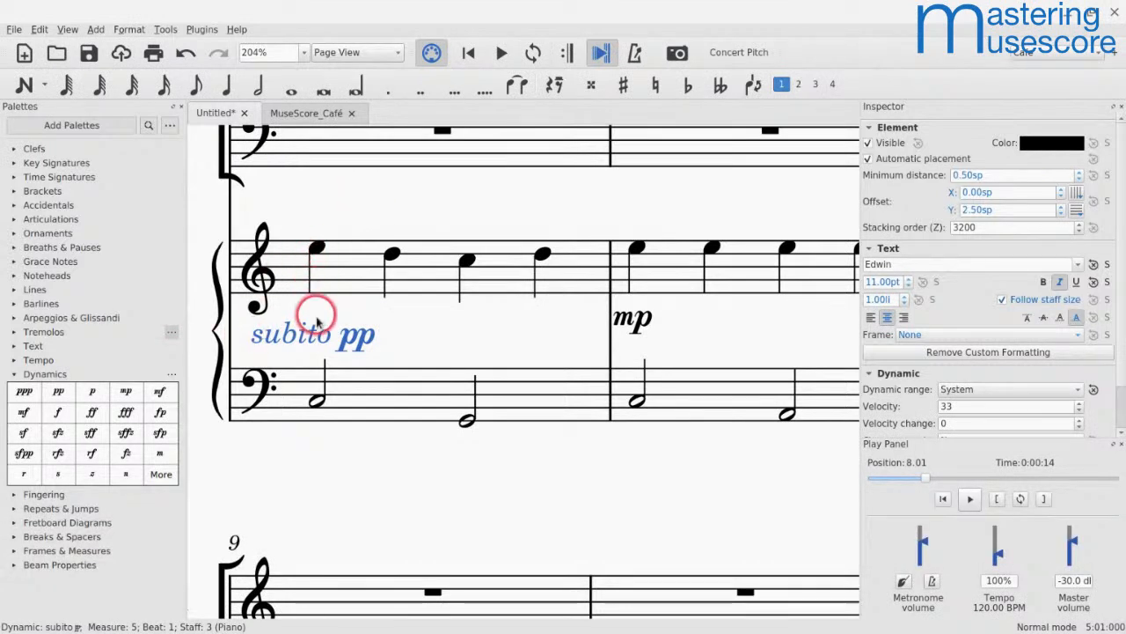
left_click(870, 317)
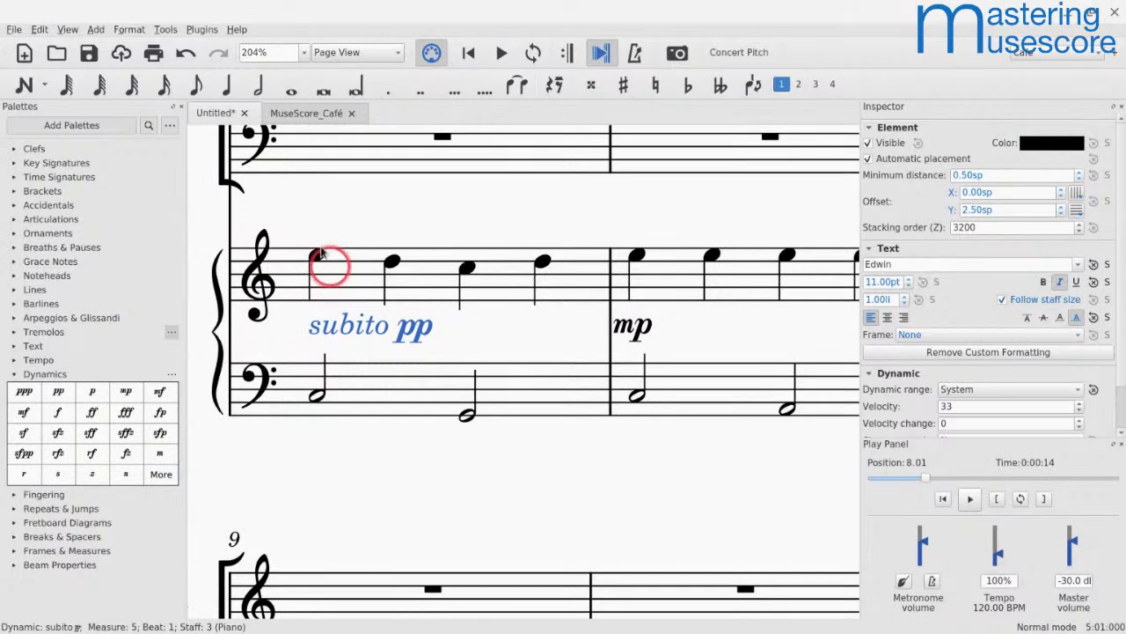
Step: Reword the measure 5 piano dynamic to "pp subito" by removing "subito" before the pp and adding it after
double_click(335, 328)
key("Home")
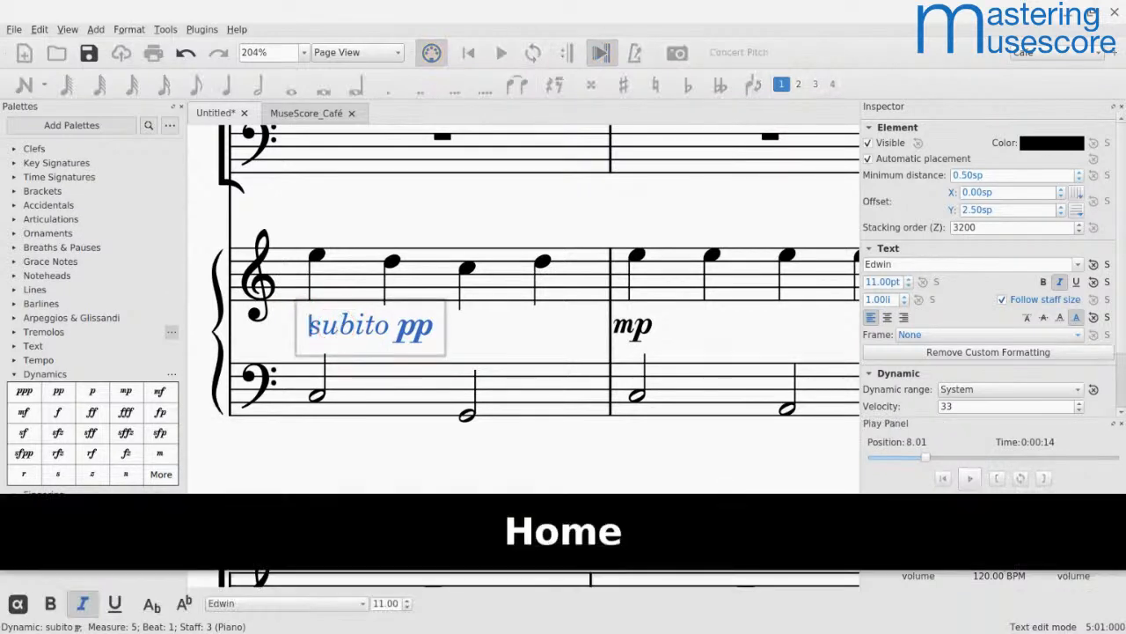
key("shift+Right")
key("shift+Right")
key("ctrl+shift+Right")
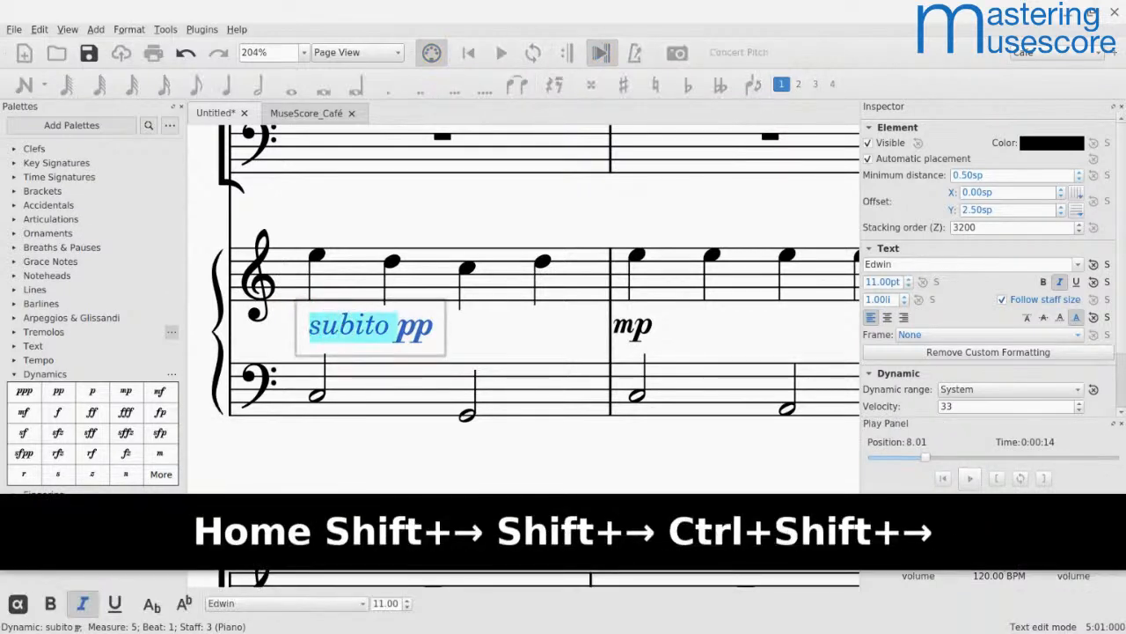
key("BackSpace")
key("End")
key("End")
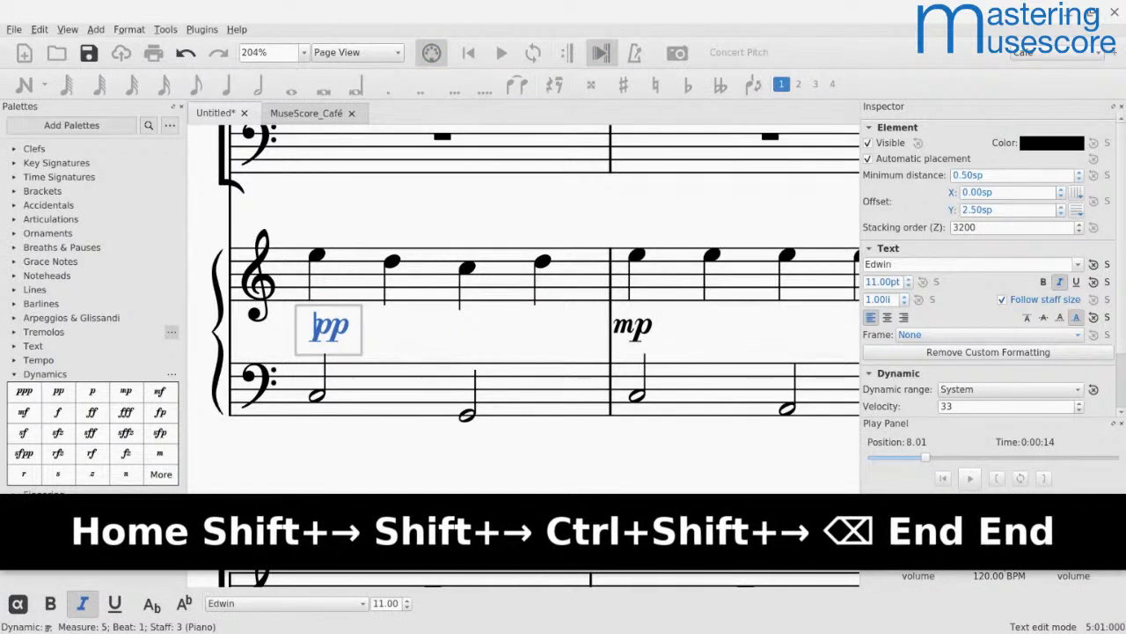
key("Right")
key("Right")
type("sub")
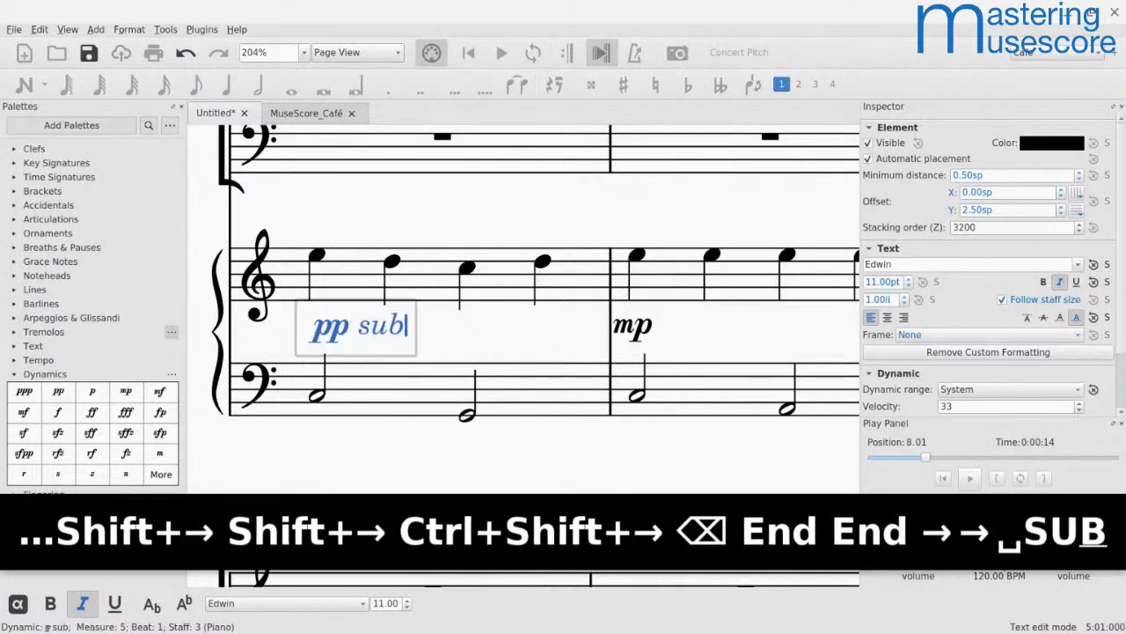
type("ito")
key("Escape")
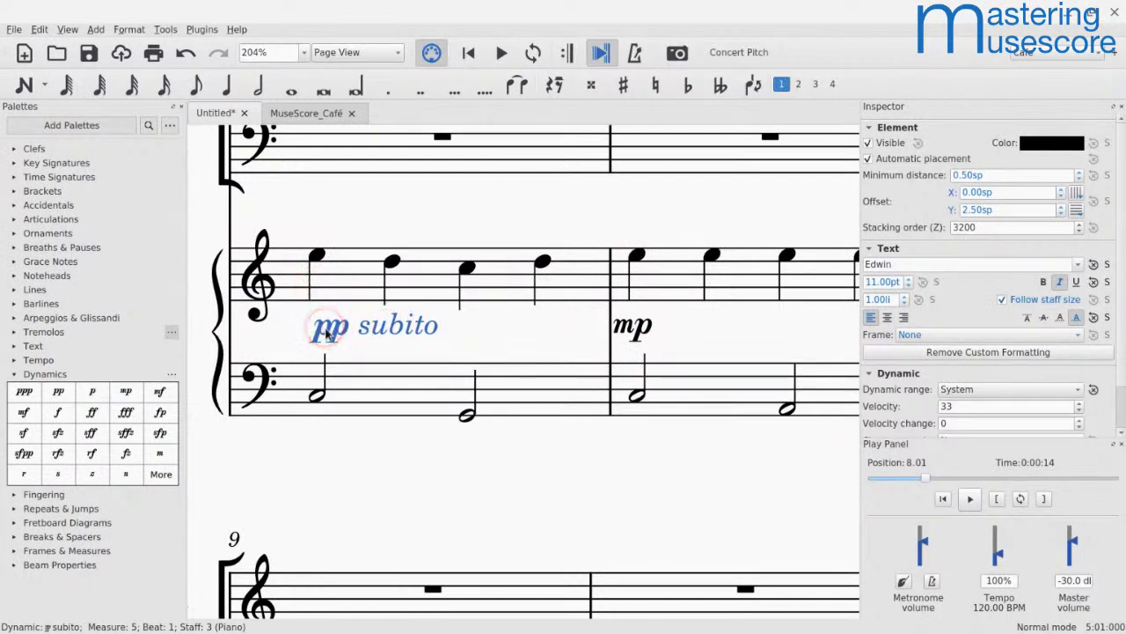
Step: Nudge the "pp subito" dynamic left to a horizontal offset of -1.00sp and deselect it
key("ctrl+Left")
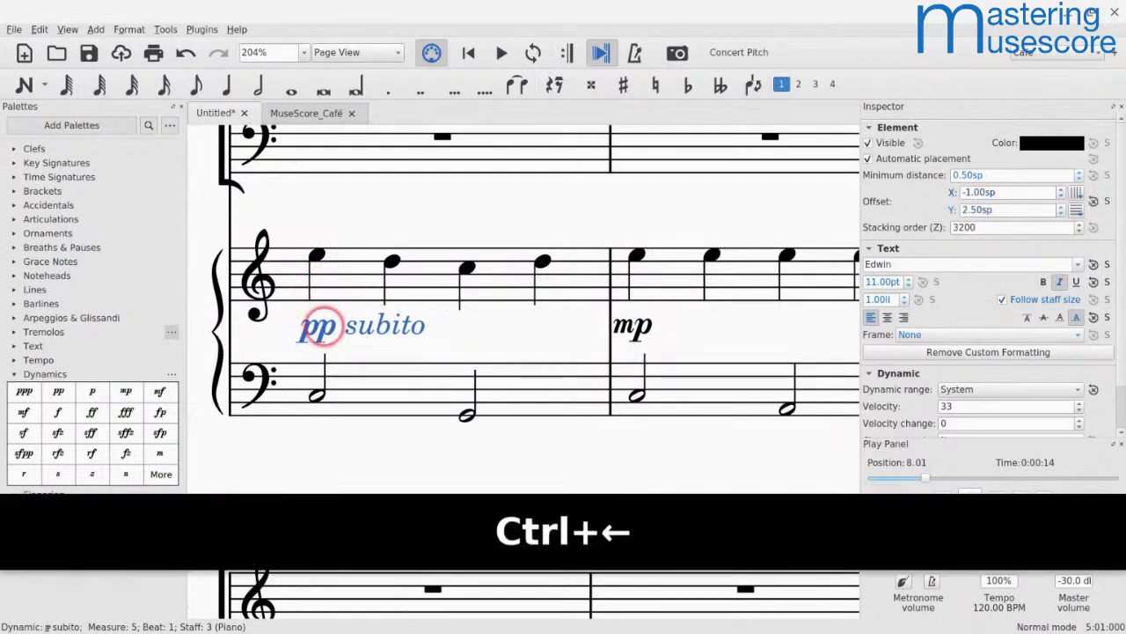
key("ctrl+Left")
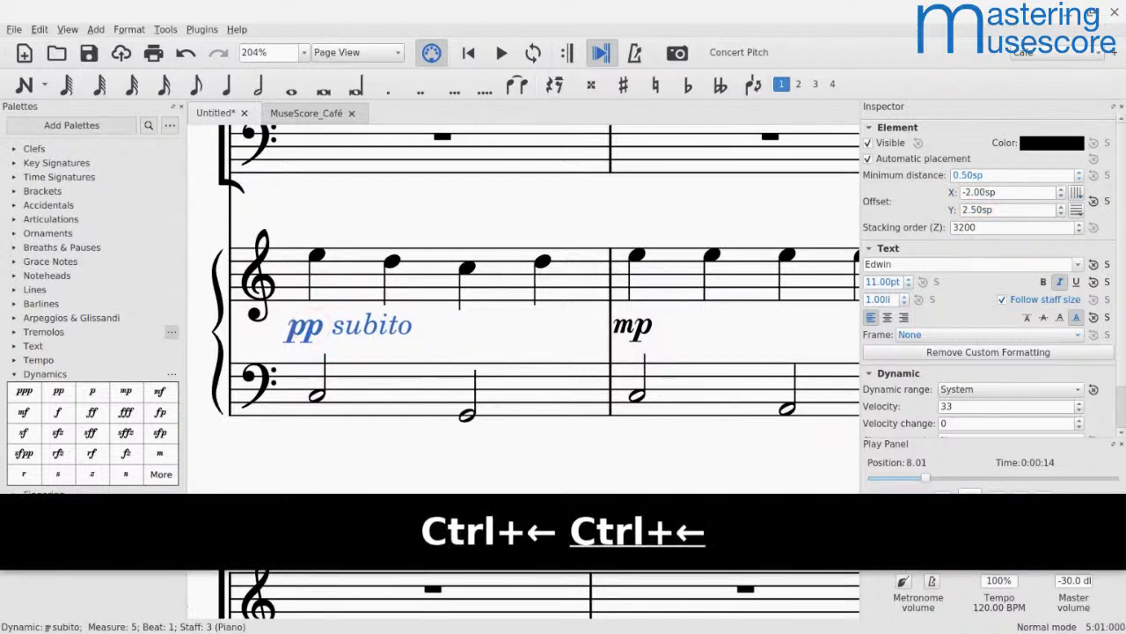
key("ctrl+Right")
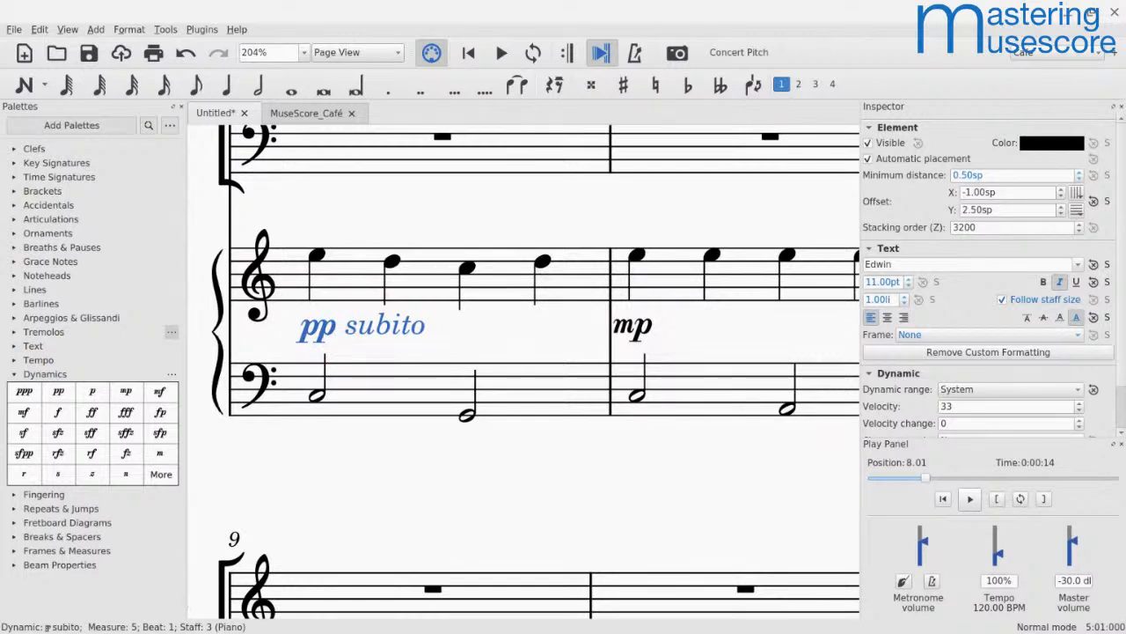
left_click(344, 350)
left_click(394, 203)
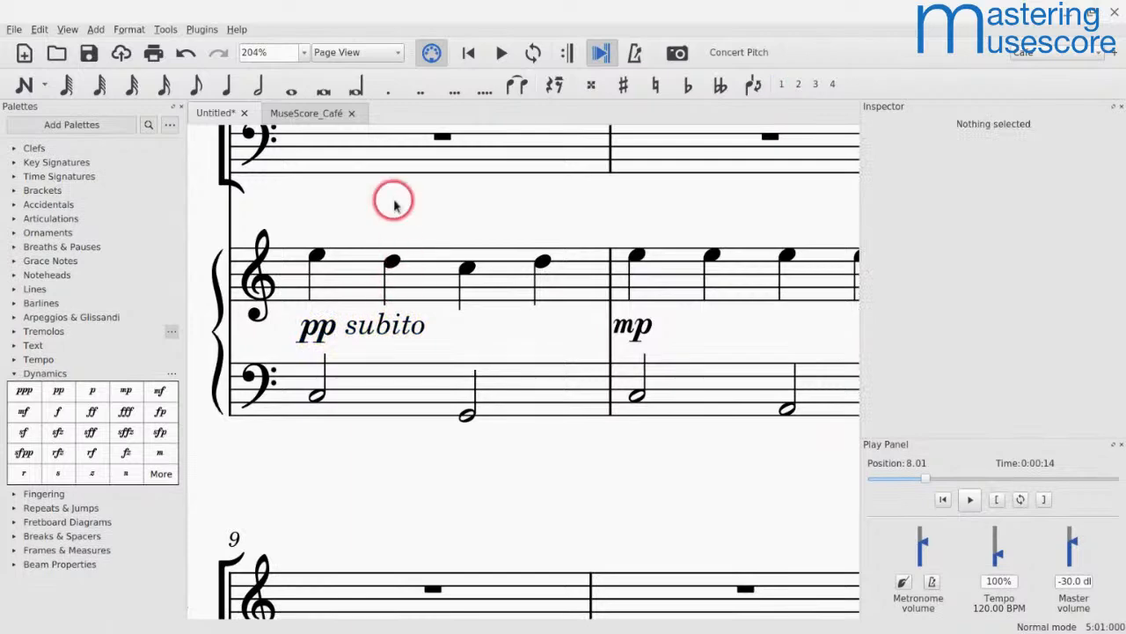
key("alt+Tab")
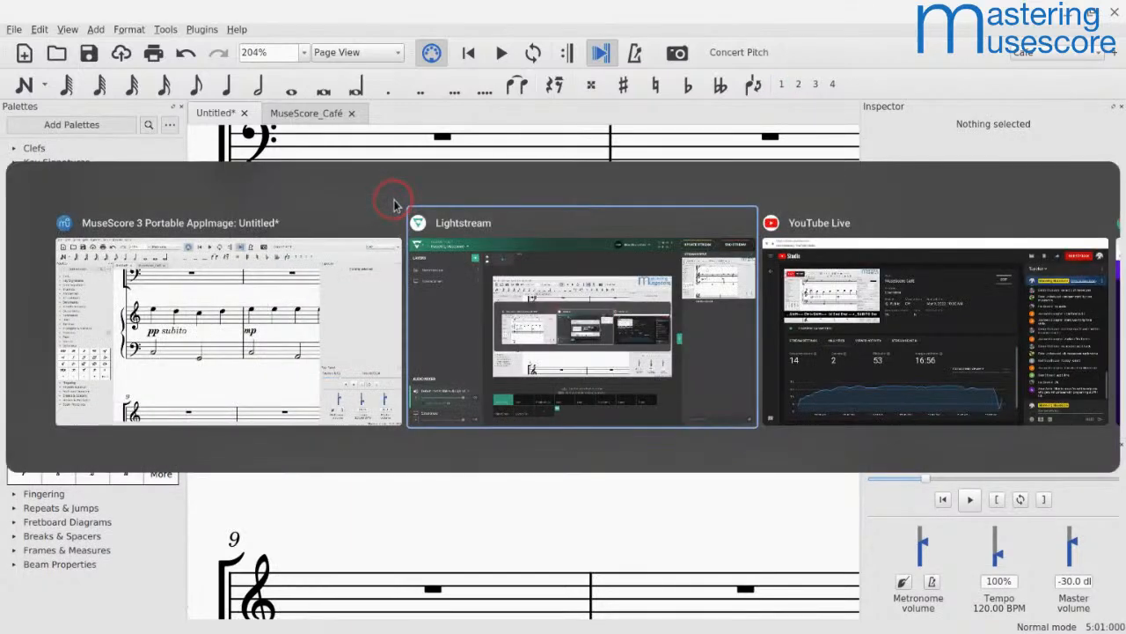
key("alt+shift+Tab")
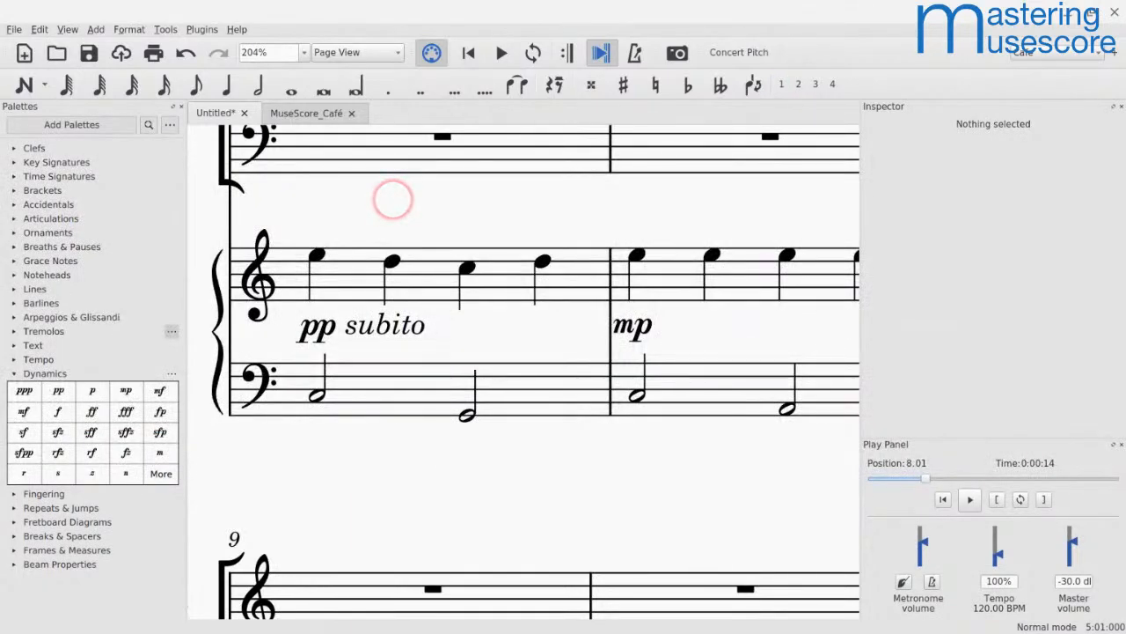
key("alt+Tab")
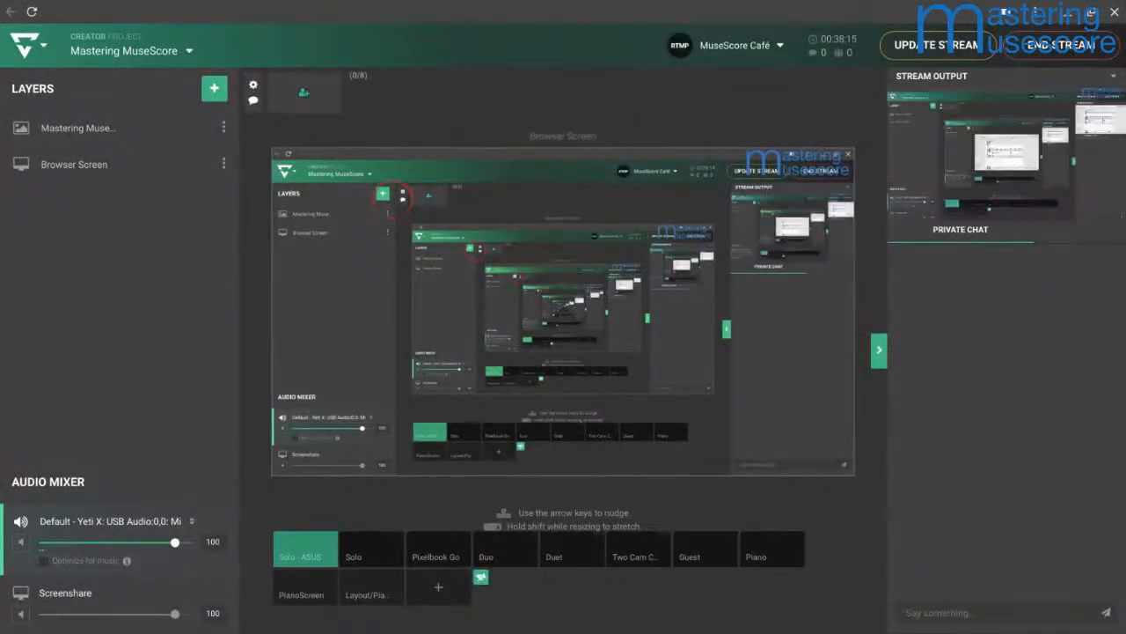
key("alt+Tab")
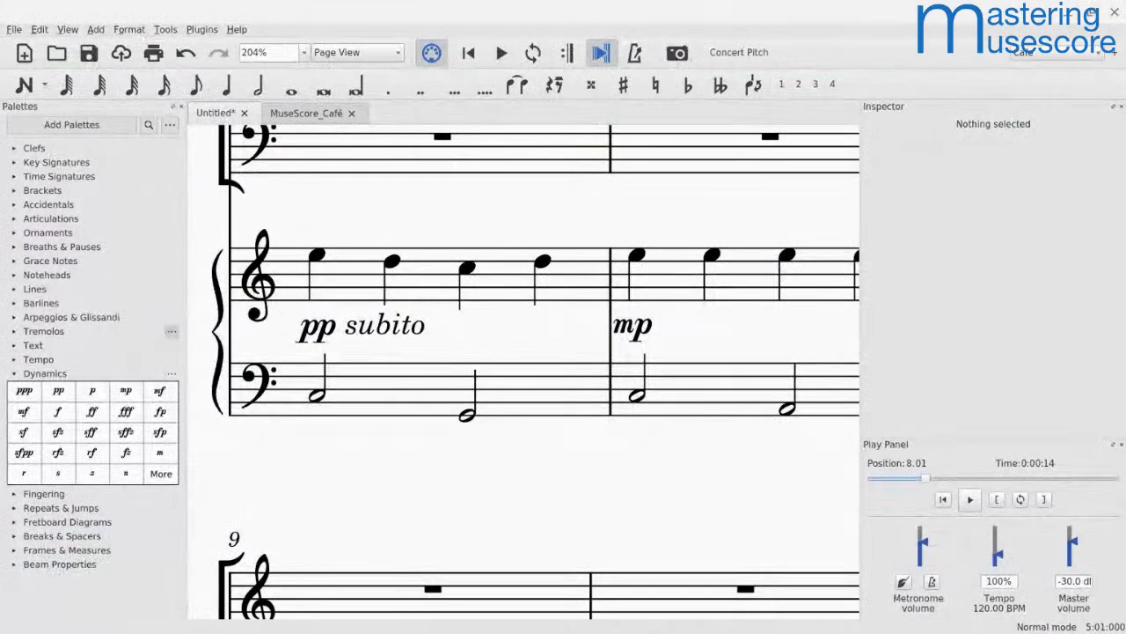
scroll(346, 195, "down", 5)
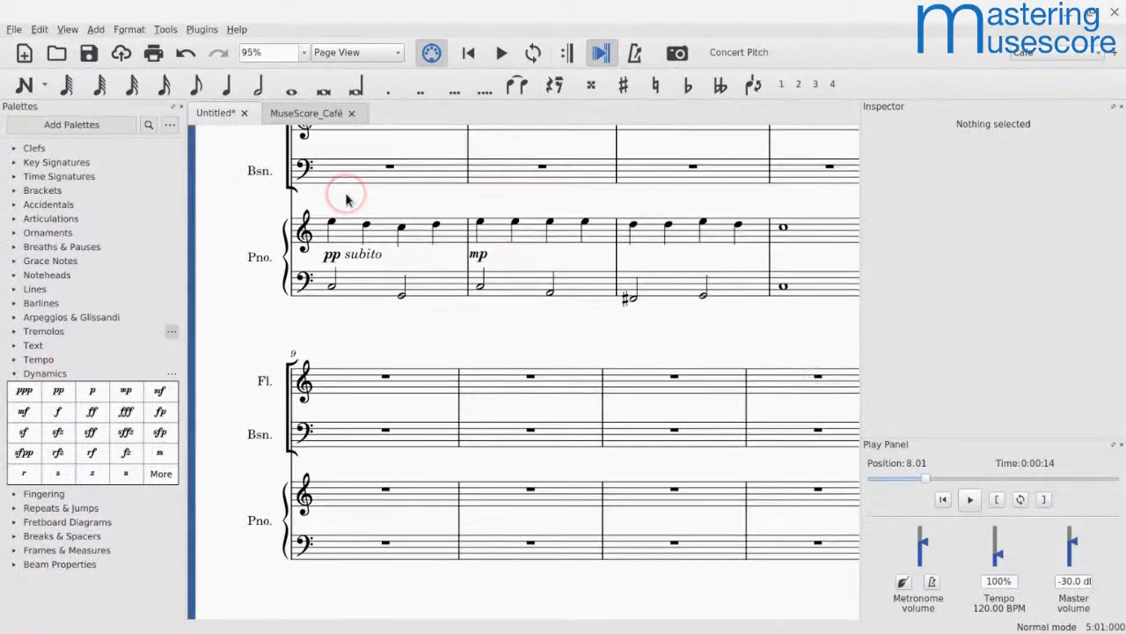
scroll(346, 199, "up", 5)
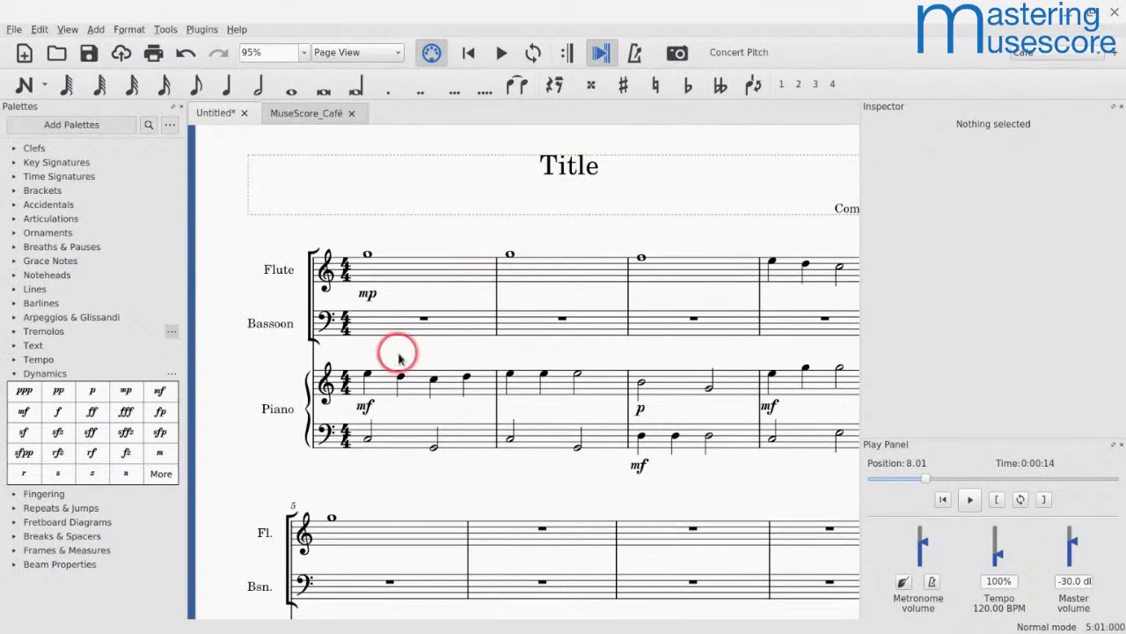
scroll(396, 354, "down", 14)
scroll(397, 357, "up", 4)
scroll(398, 356, "up", 3)
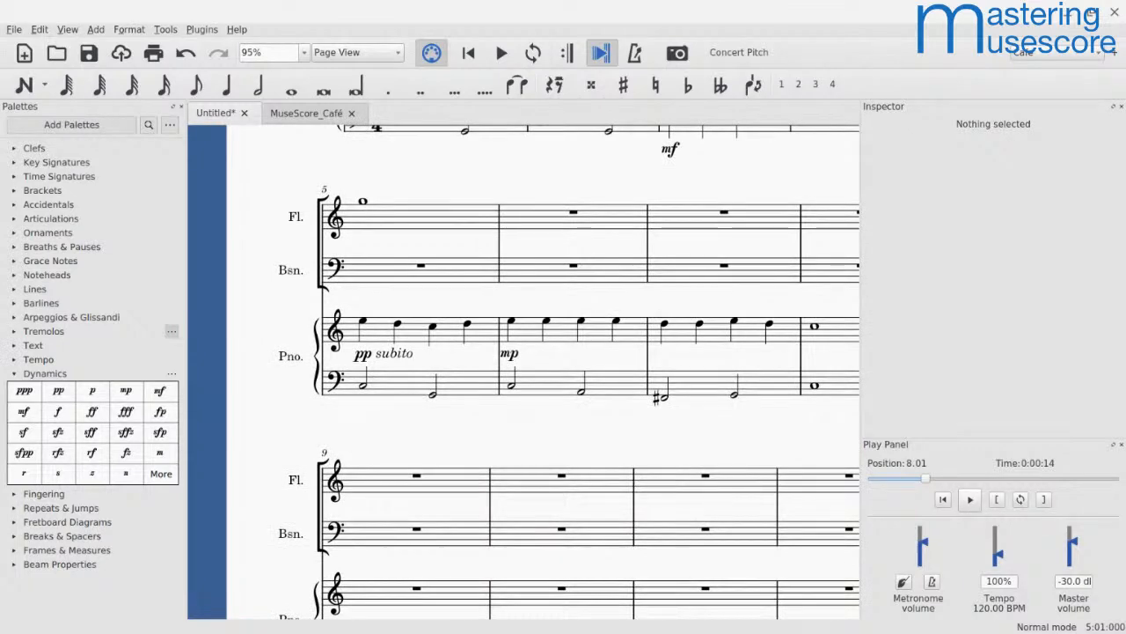
Step: Enter a whole-note G5 in measure 9 of the flute staff and leave note input
scroll(401, 396, "down", 4)
scroll(402, 396, "up", 2)
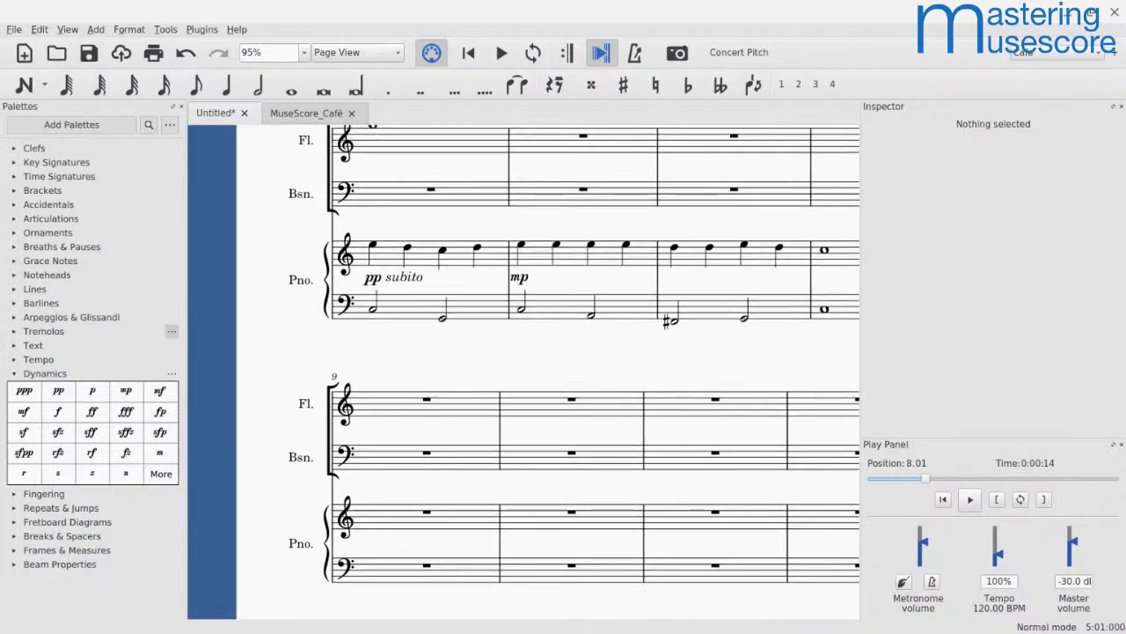
left_click(405, 409)
key("n")
key("7")
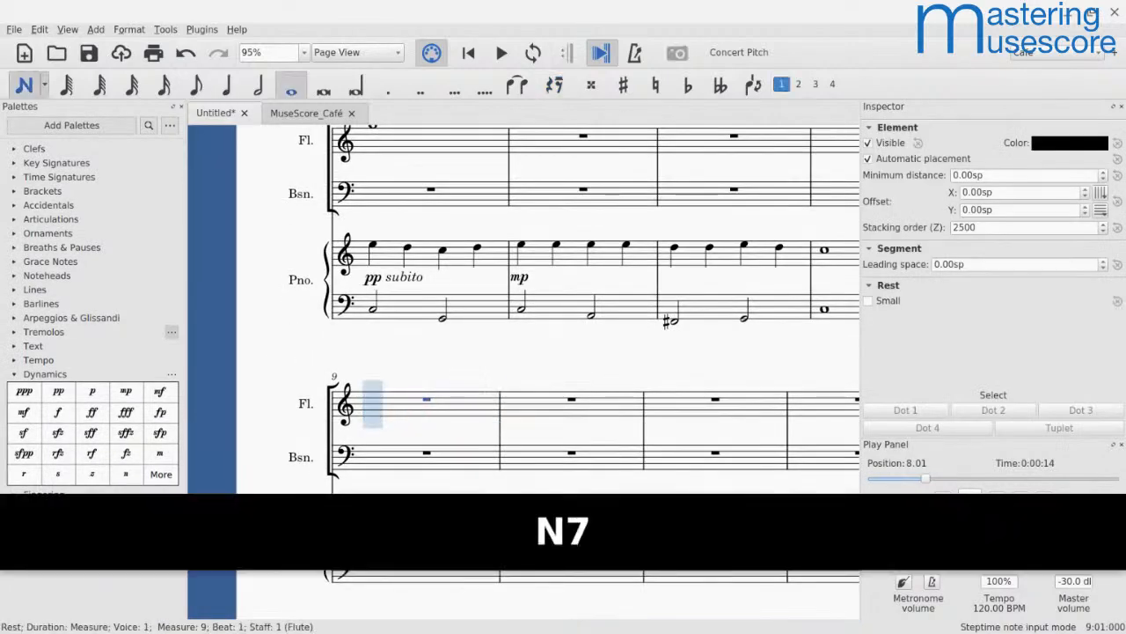
key("g")
key("Escape")
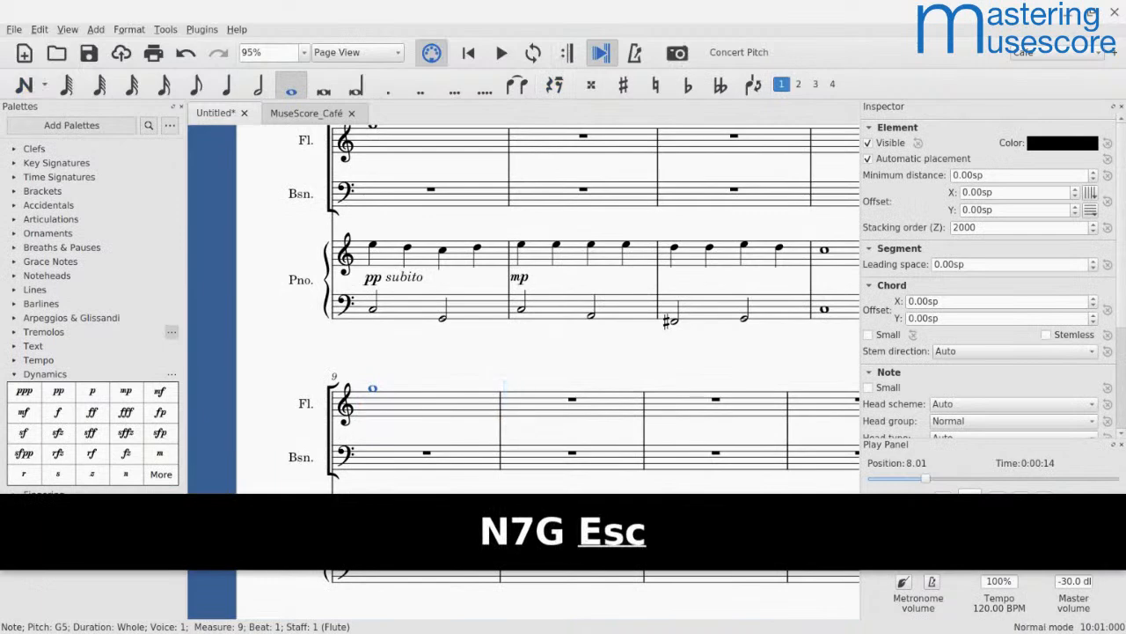
Step: Add a crescendo hairpin under the flute's whole note in measure 9 and deselect it
left_click(398, 403)
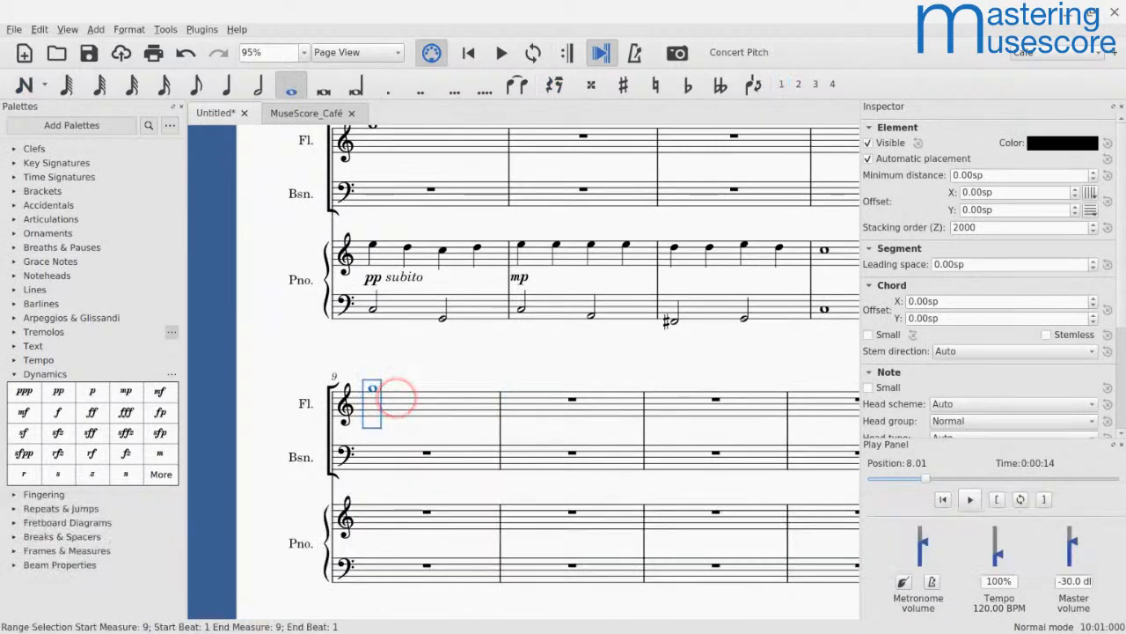
key("shift+comma")
key("Escape")
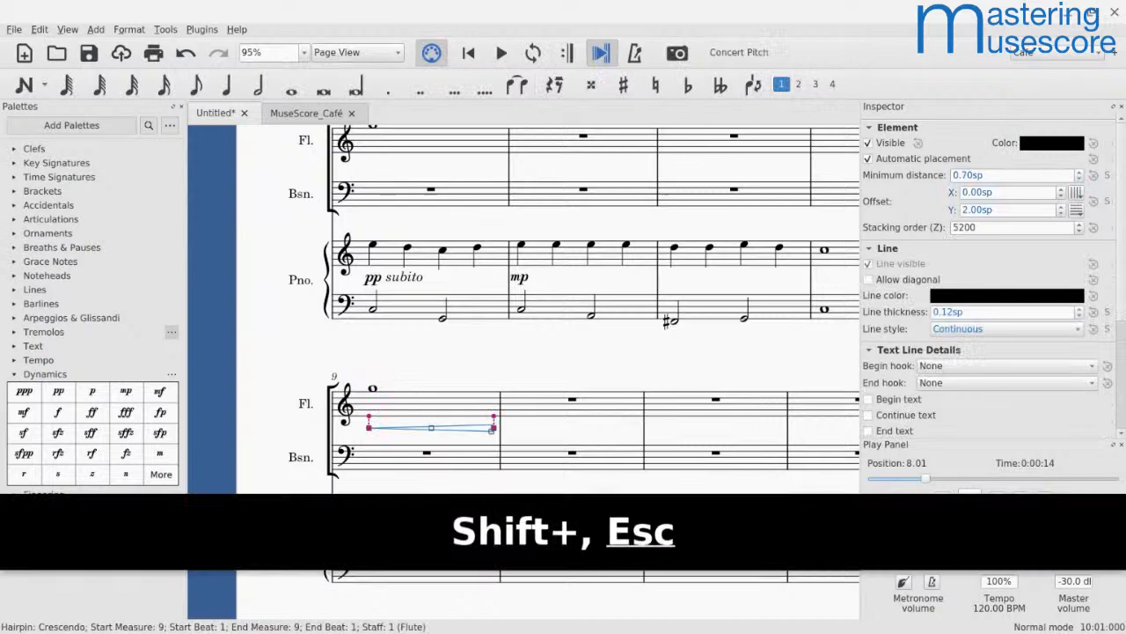
key("Escape")
Step: Play back the flute's measure 9 to hear the crescendo without any dynamics around it
left_click(393, 398)
key("space")
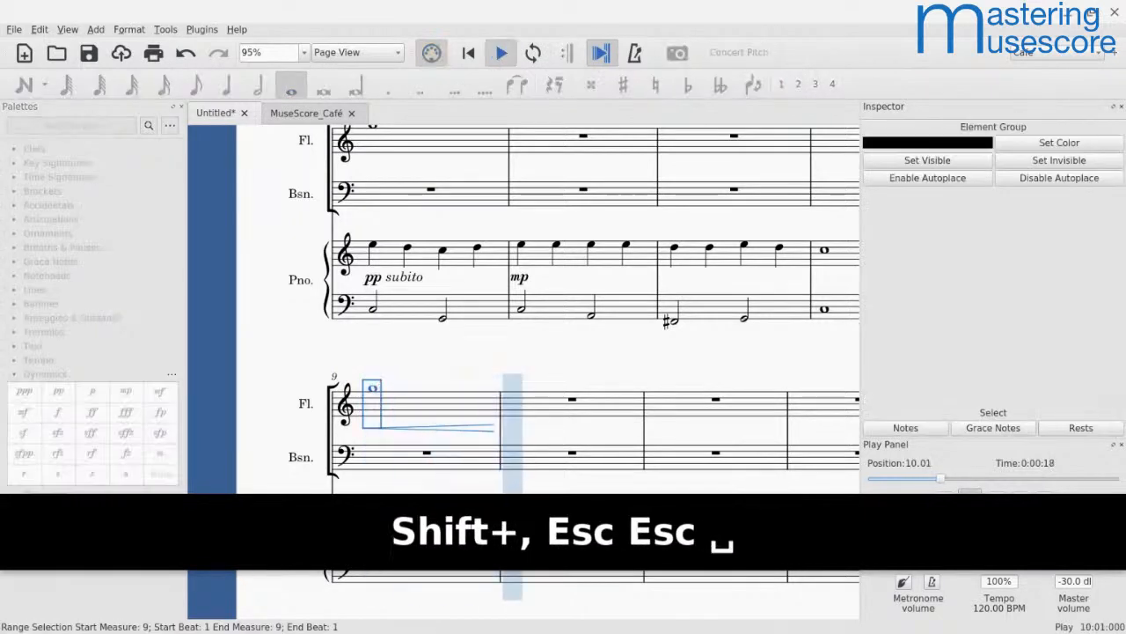
key("space")
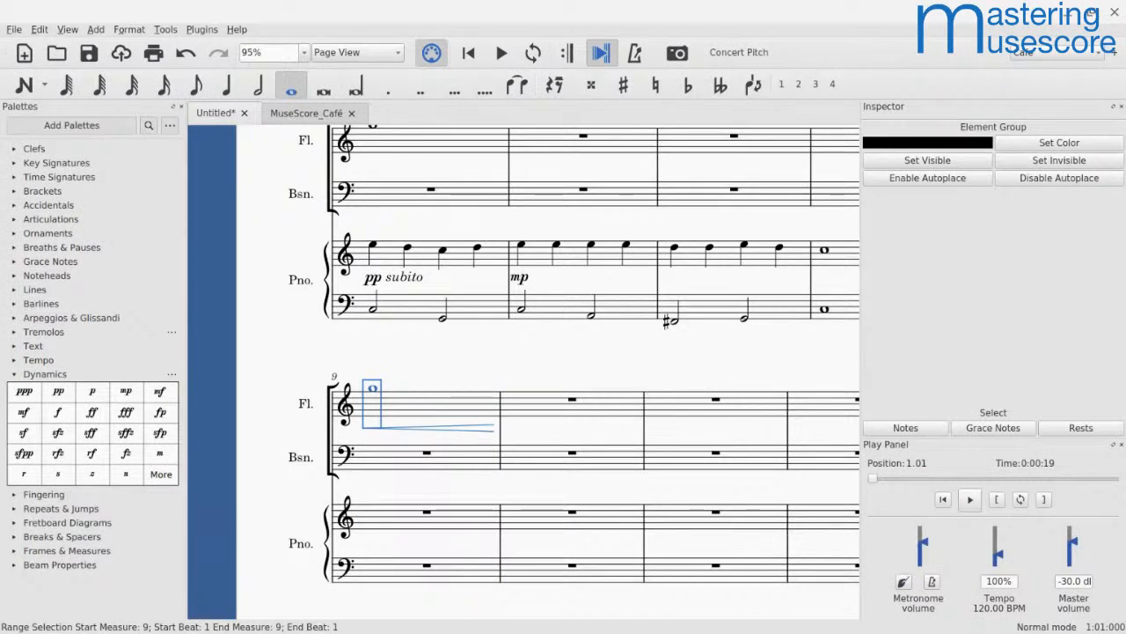
Step: Add an mp dynamic to the flute's whole note in measure 9, at the start of the hairpin
left_click_drag(616, 352, 545, 492)
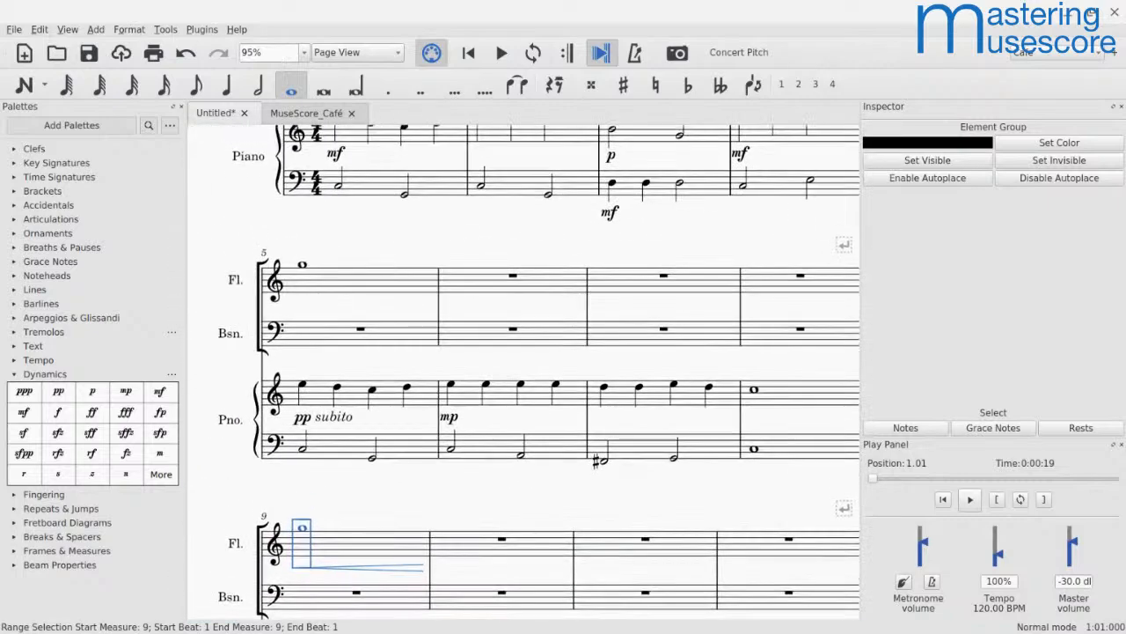
scroll(484, 298, "up", 5)
scroll(484, 298, "right", 2)
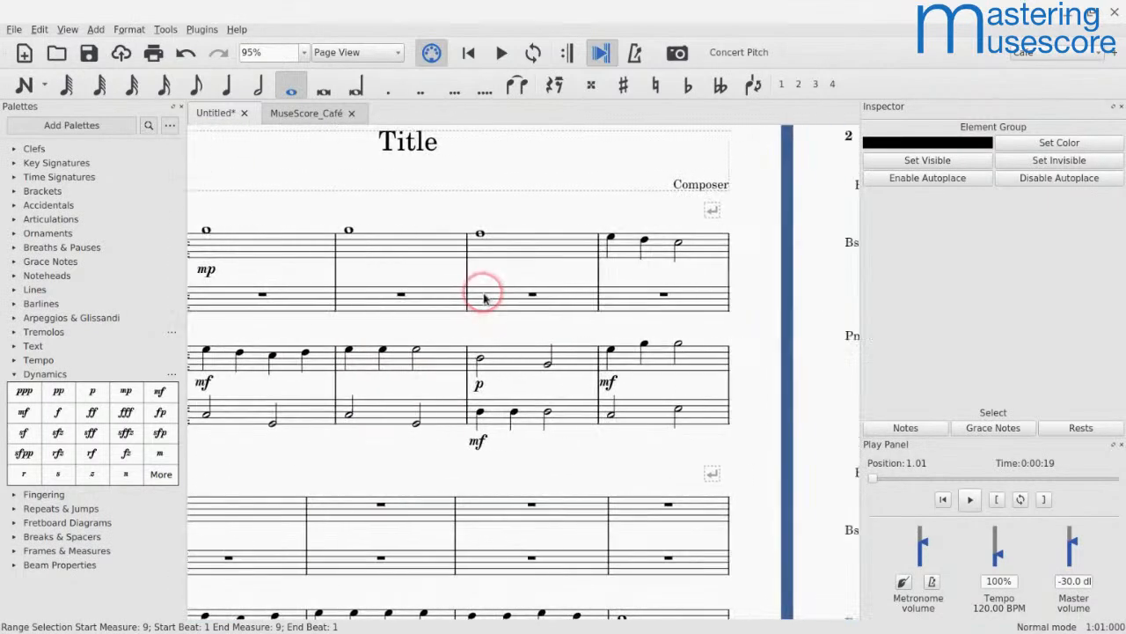
scroll(483, 298, "left", 4)
scroll(483, 297, "down", 1)
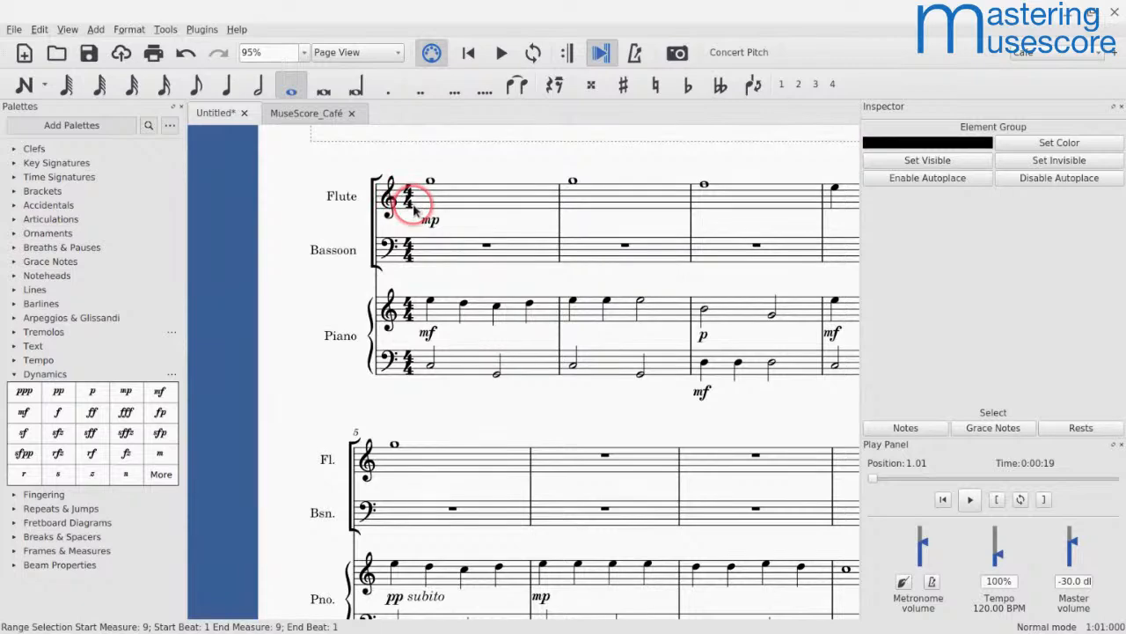
scroll(426, 225, "down", 9)
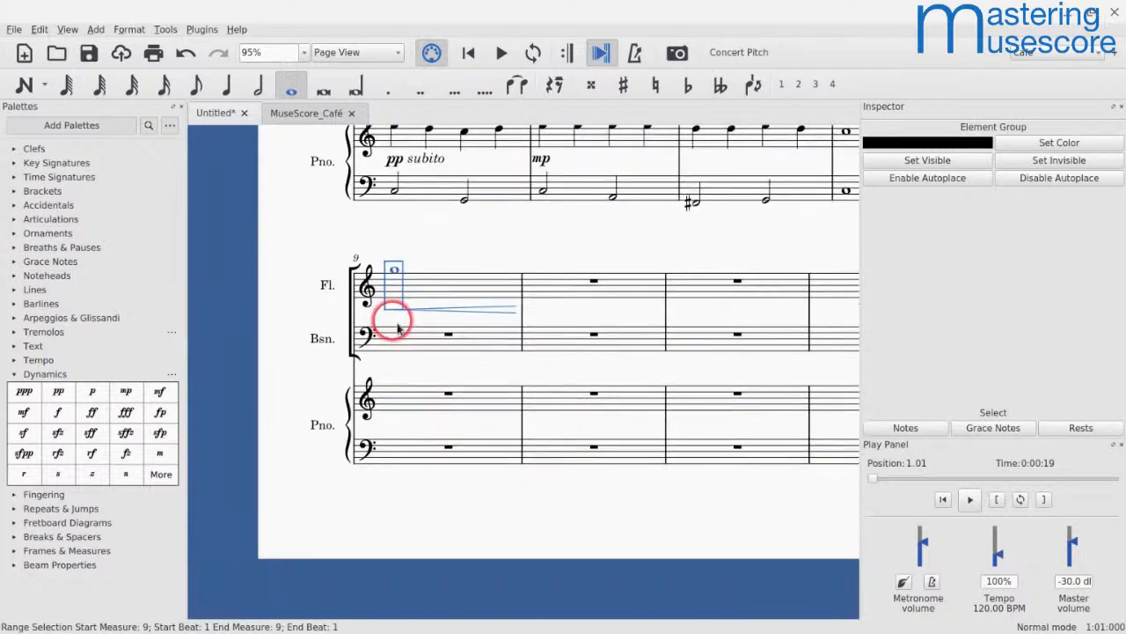
left_click(396, 274)
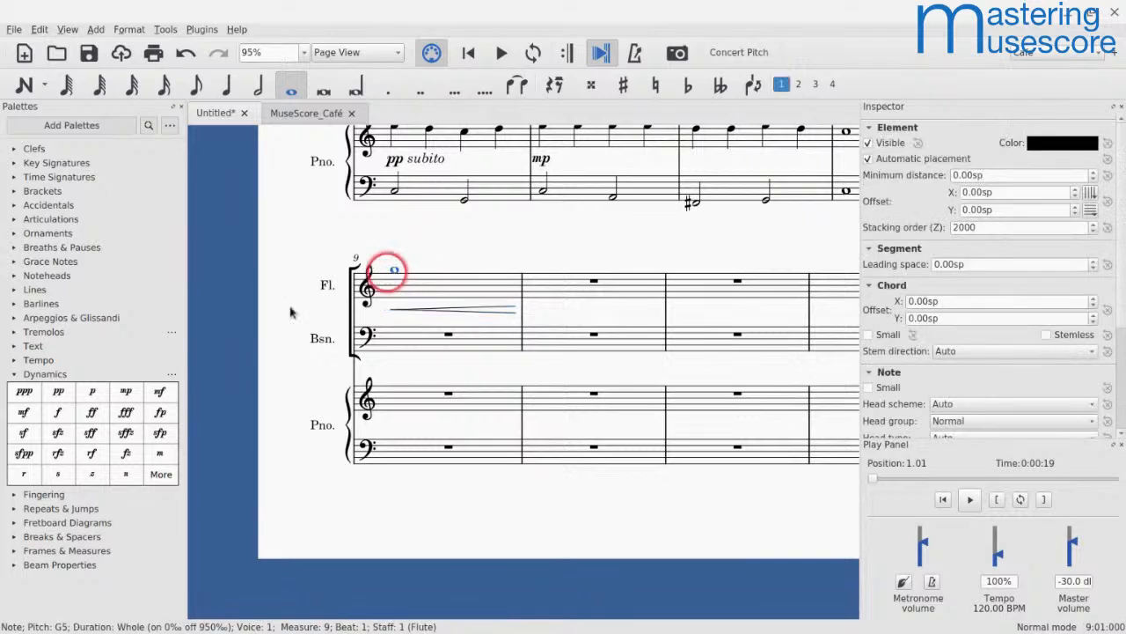
left_click(121, 394)
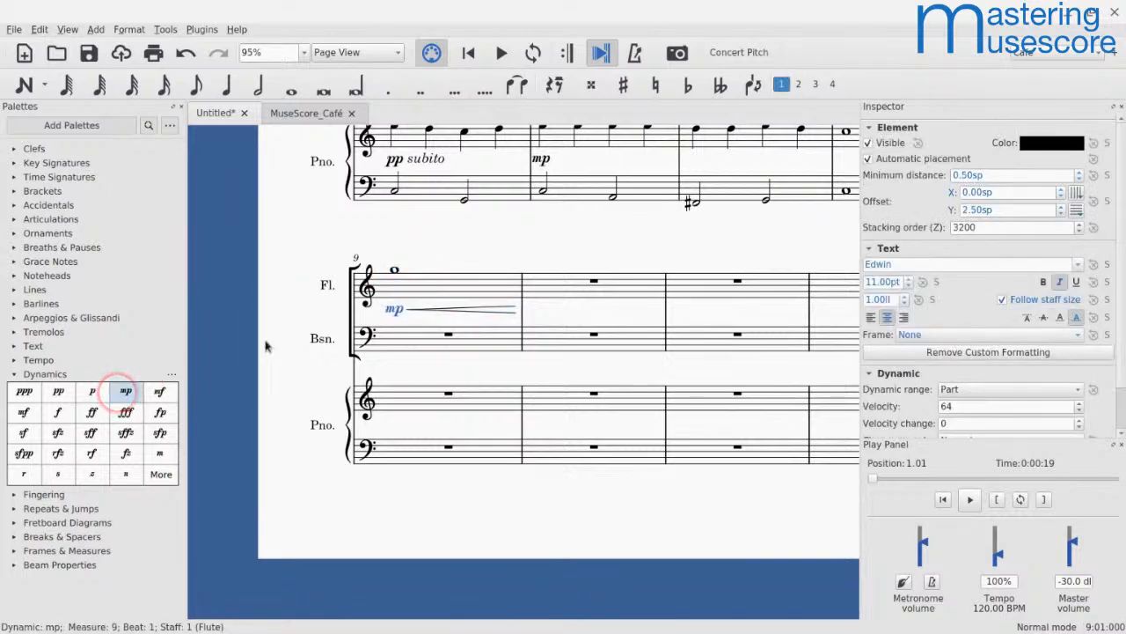
Step: Enter a quarter-note C6 on beat 1 of the flute's measure 10 and add an f dynamic to it
left_click(596, 282)
key("n")
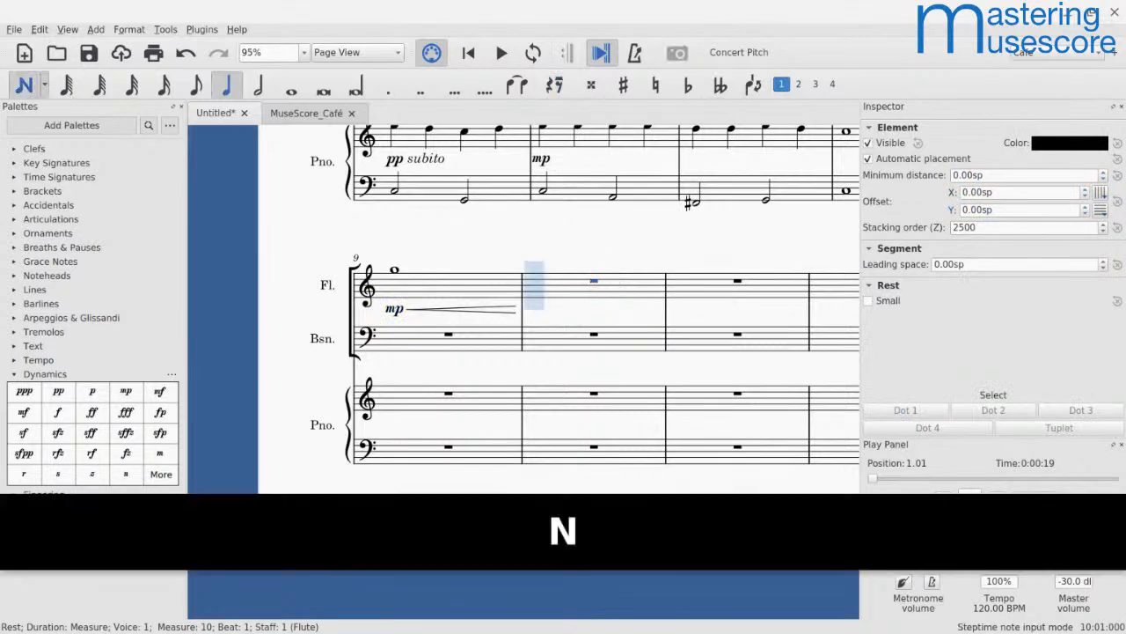
key("c")
key("Escape")
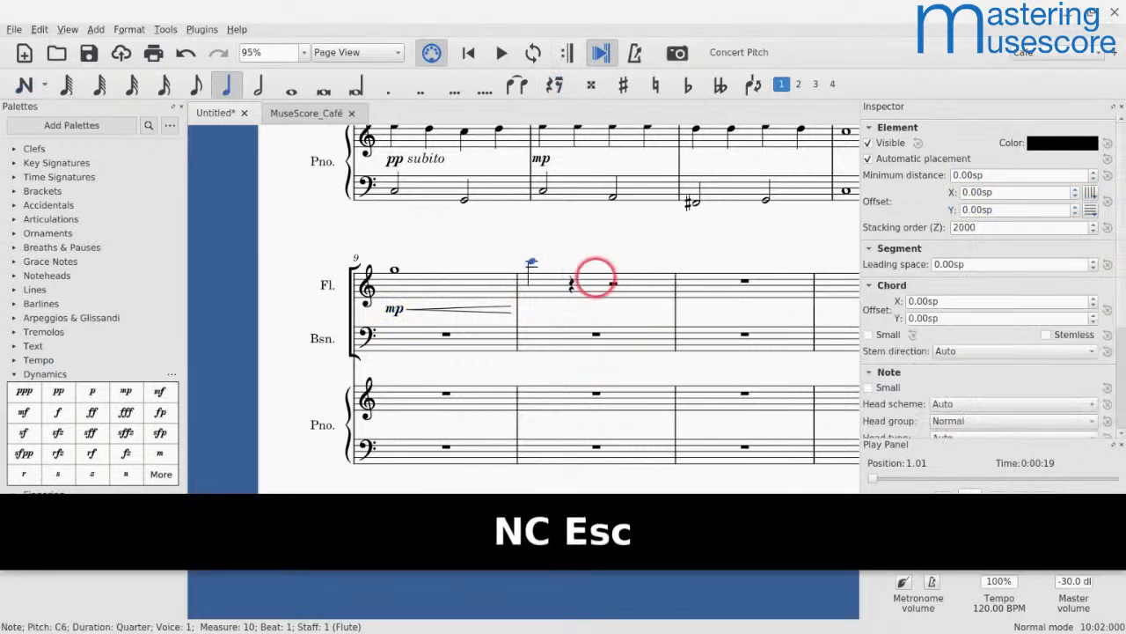
left_click(56, 410)
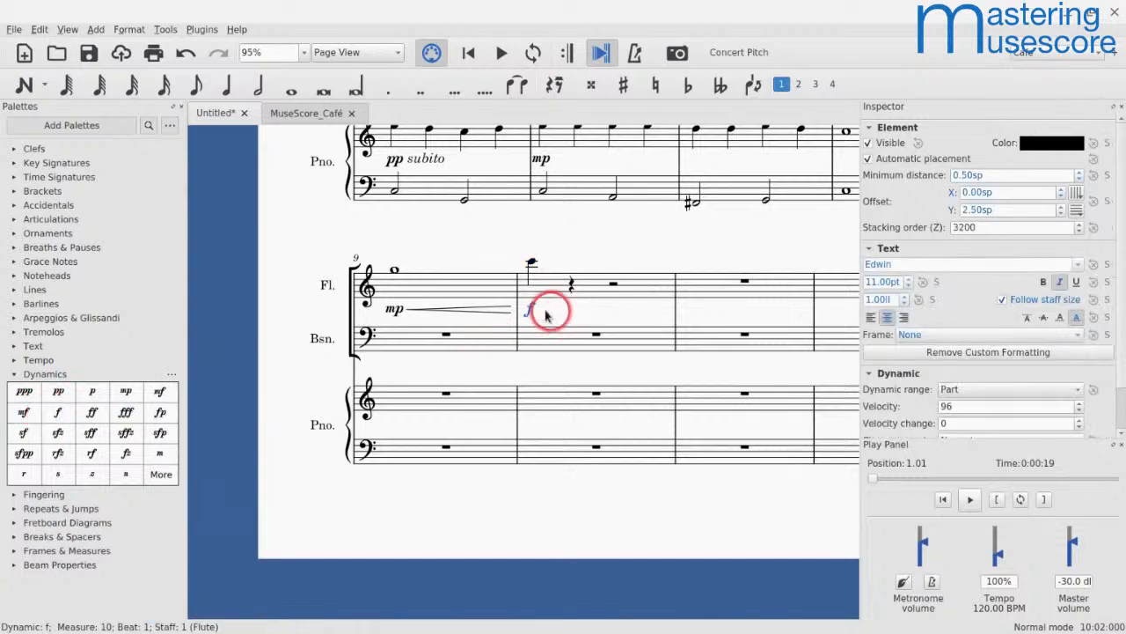
Step: Play back from the flute's measure 9 to hear the crescendo from mp to f
left_click(405, 288, "shift")
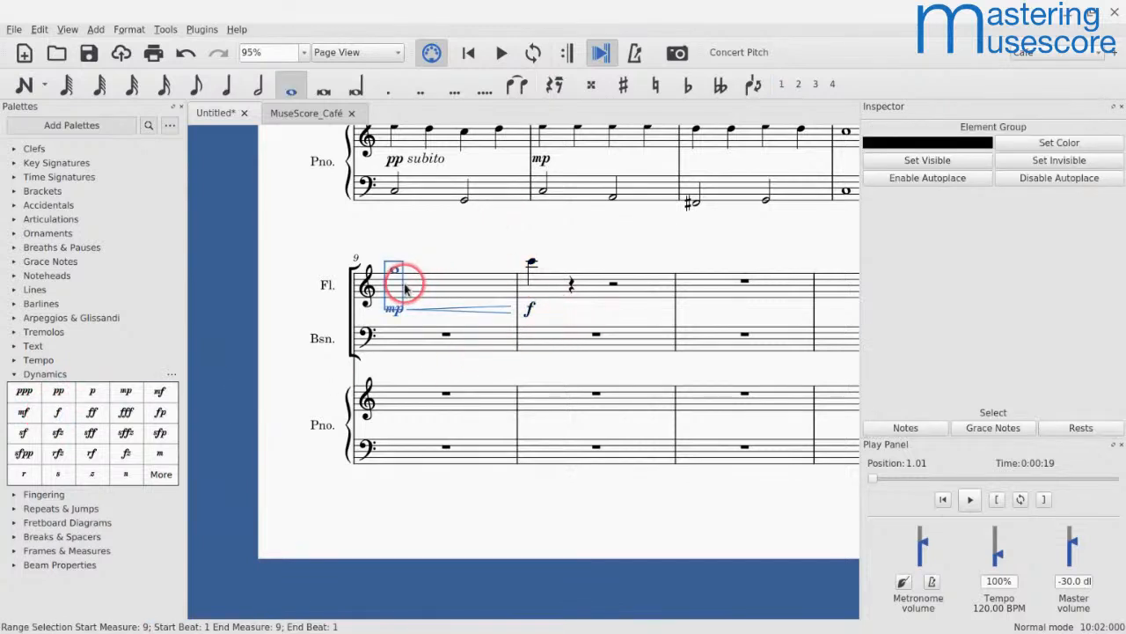
key("space")
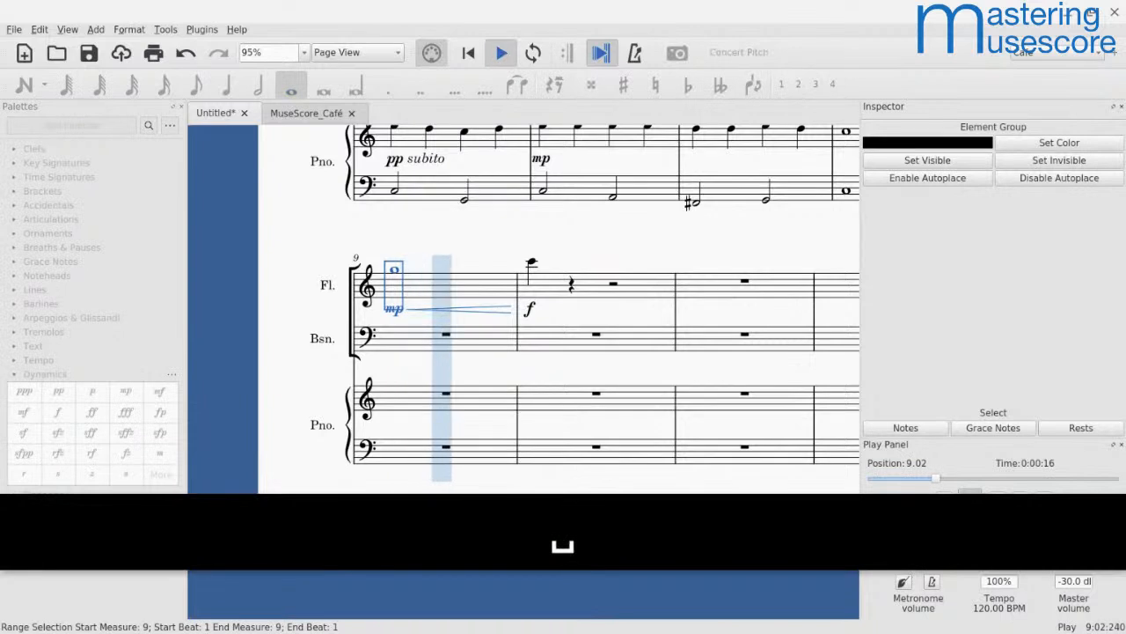
key("space")
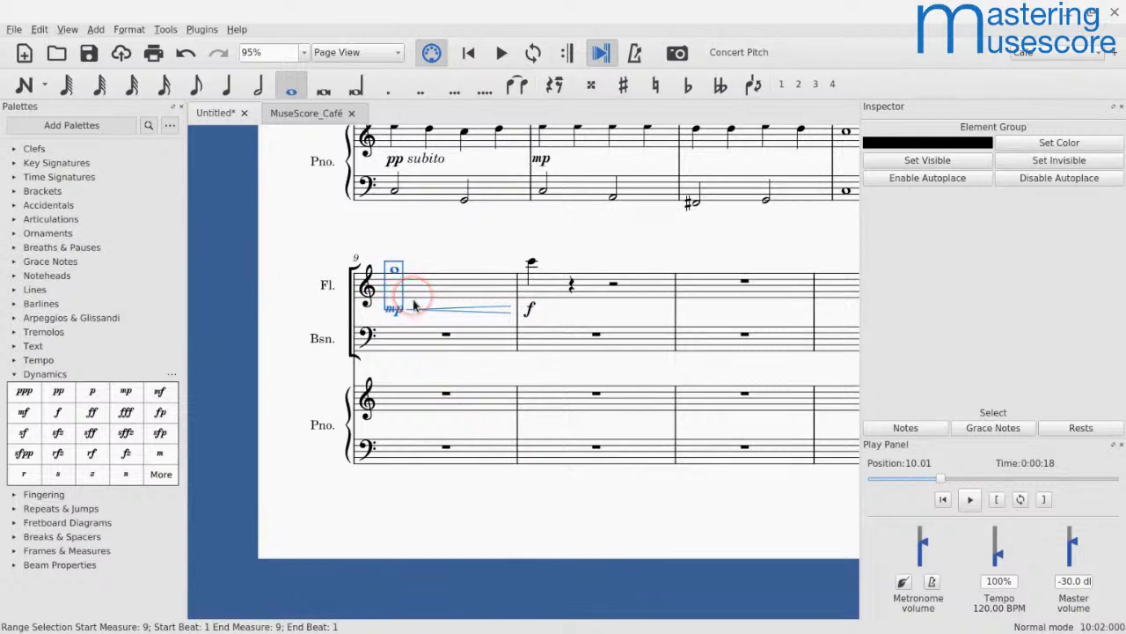
Step: Replace the flute's mp dynamic in measure 9 with pp and play back the crescendo
left_click(395, 311)
key("BackSpace")
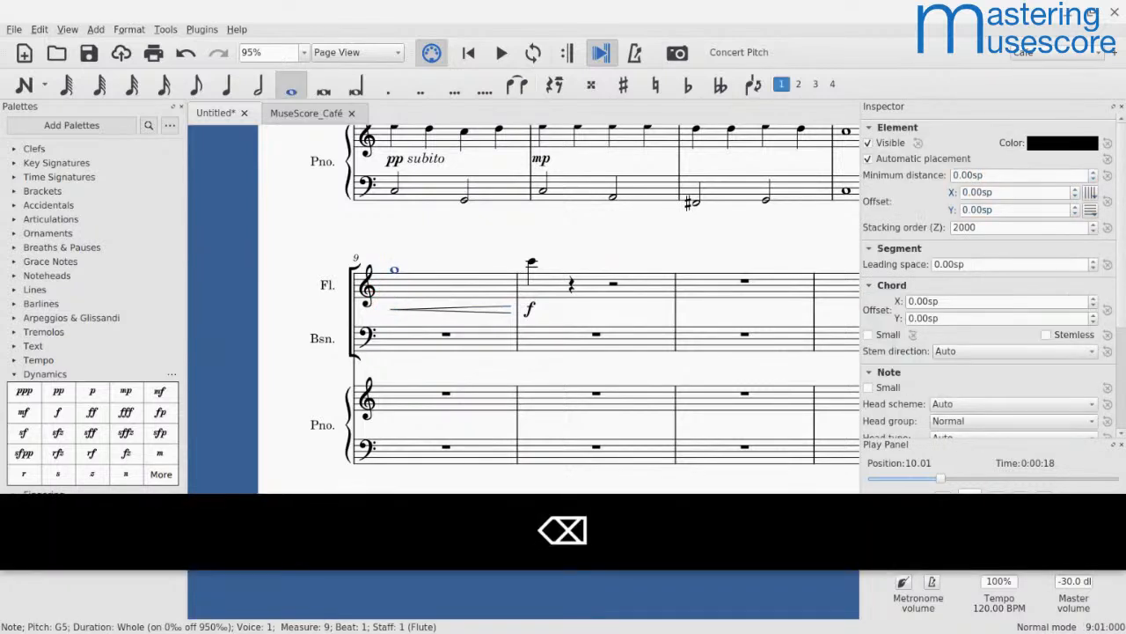
left_click(54, 396)
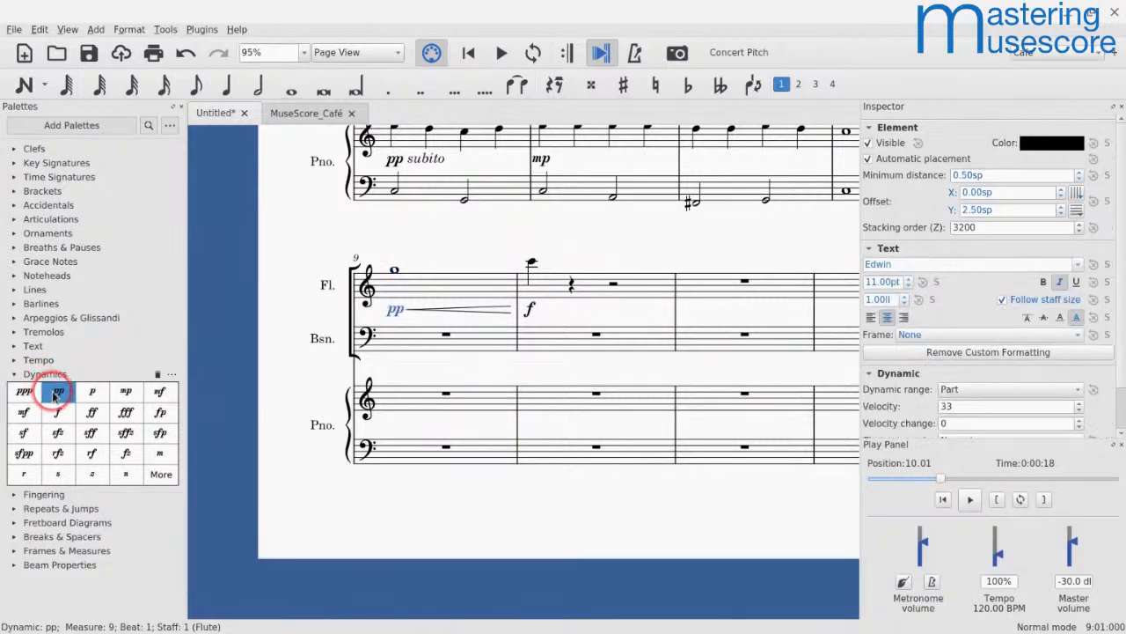
left_click(431, 293, "shift")
key("space")
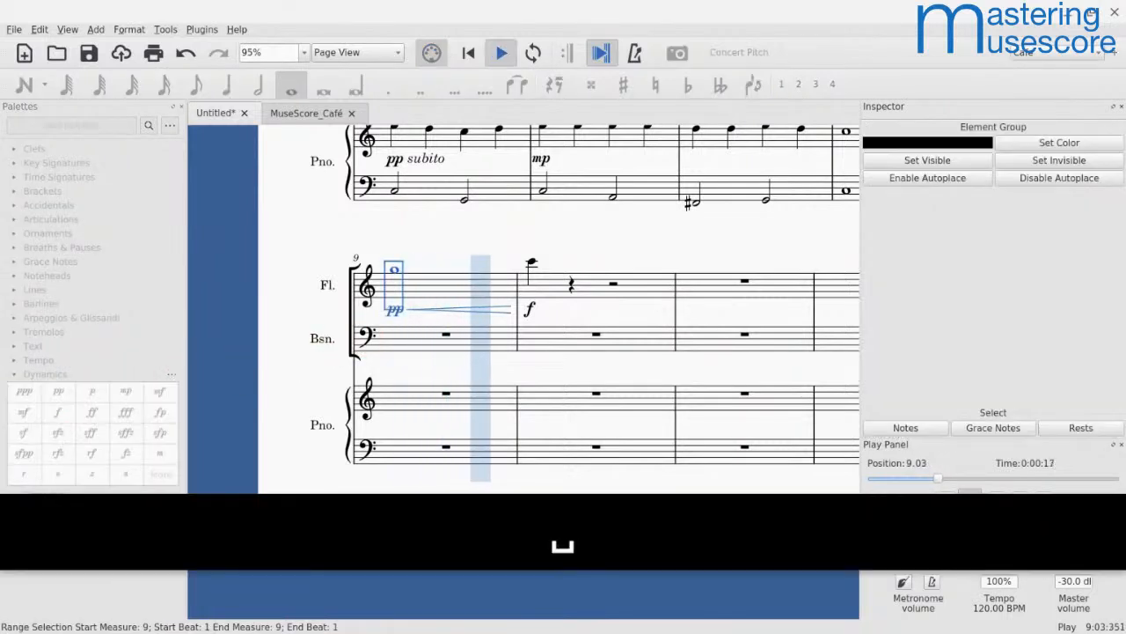
key("space")
left_click(499, 308)
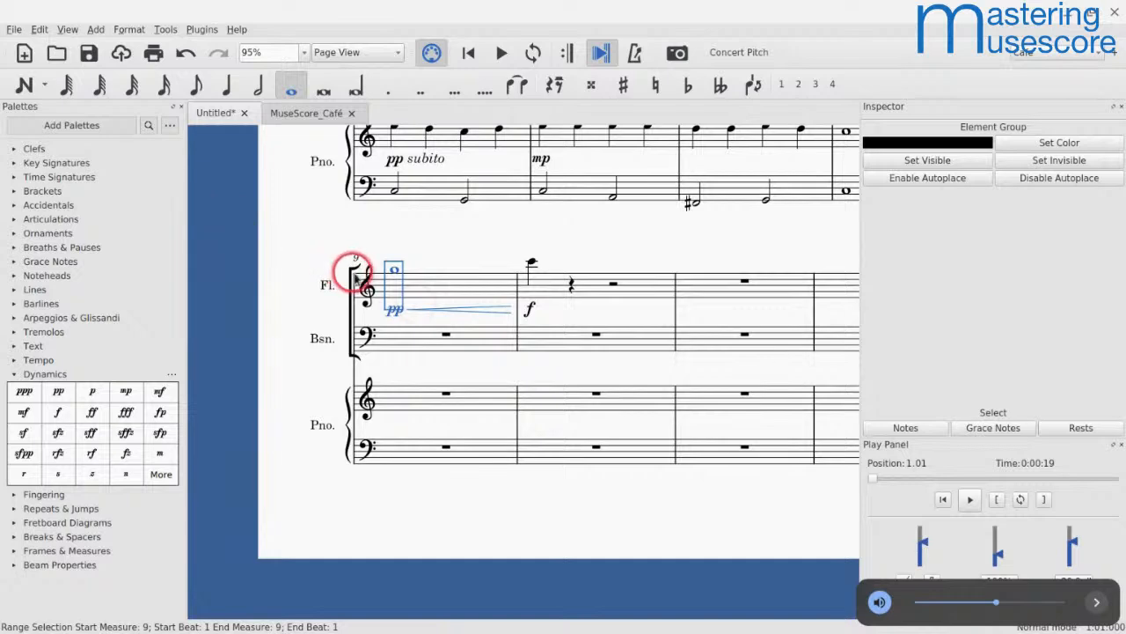
Step: Replace the flute's pp dynamic in measure 9 with ppp and play back the crescendo
left_click(393, 273)
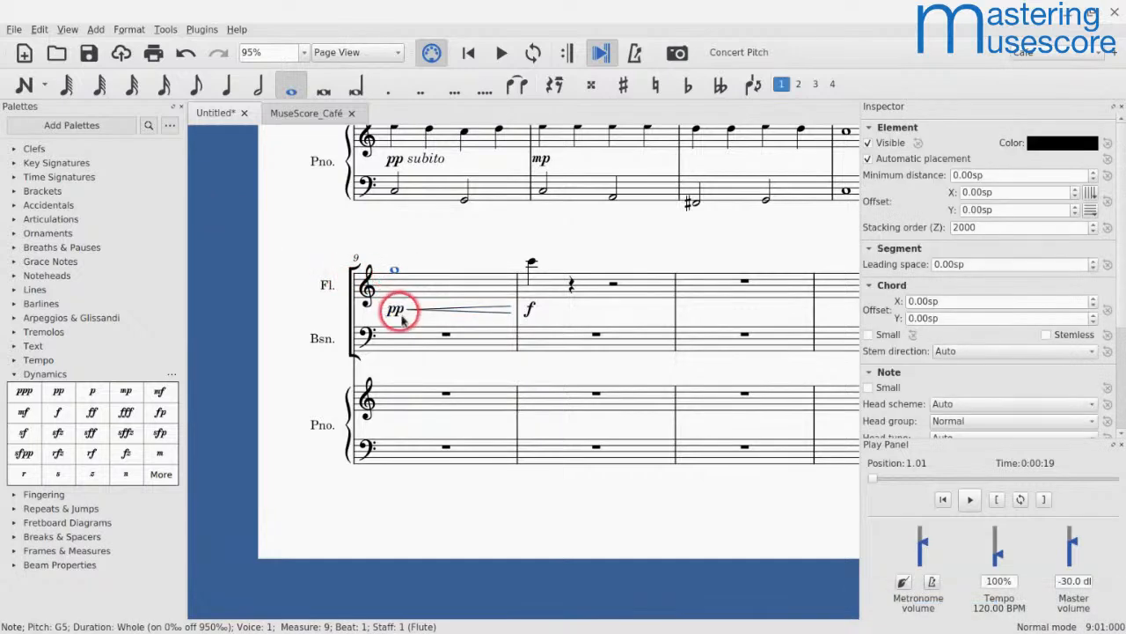
left_click(396, 315)
key("BackSpace")
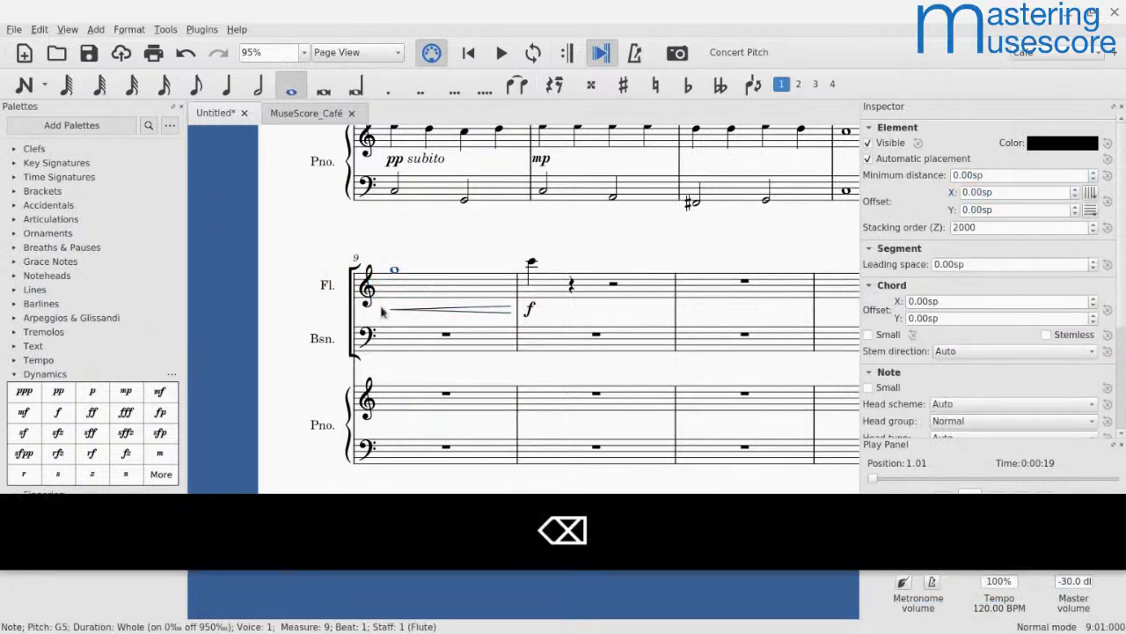
left_click(23, 392)
key("space")
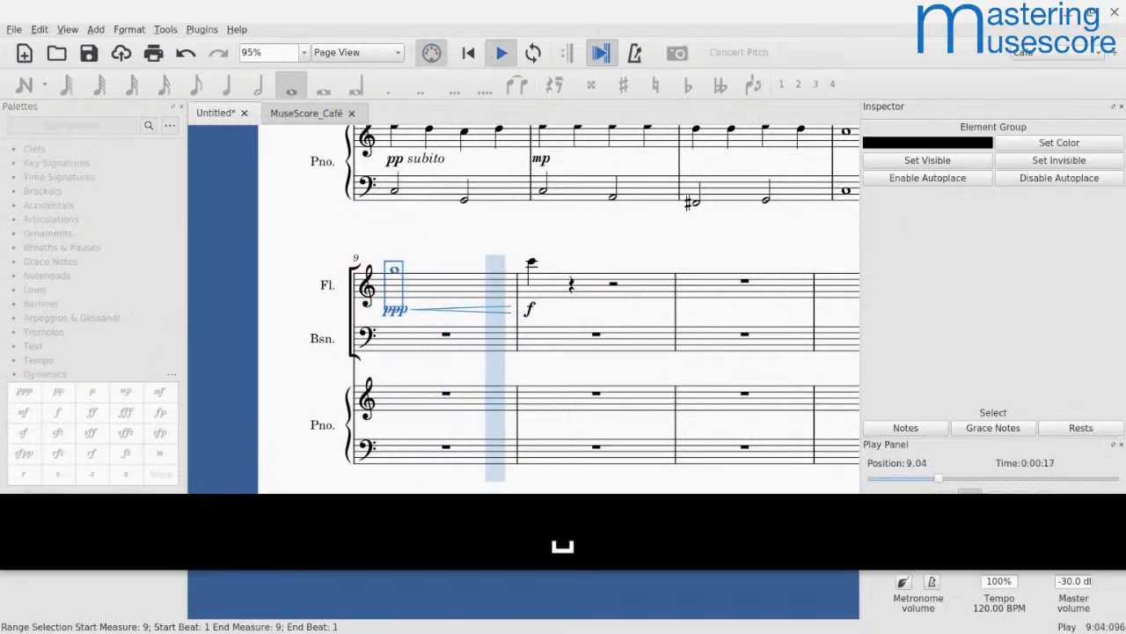
key("space")
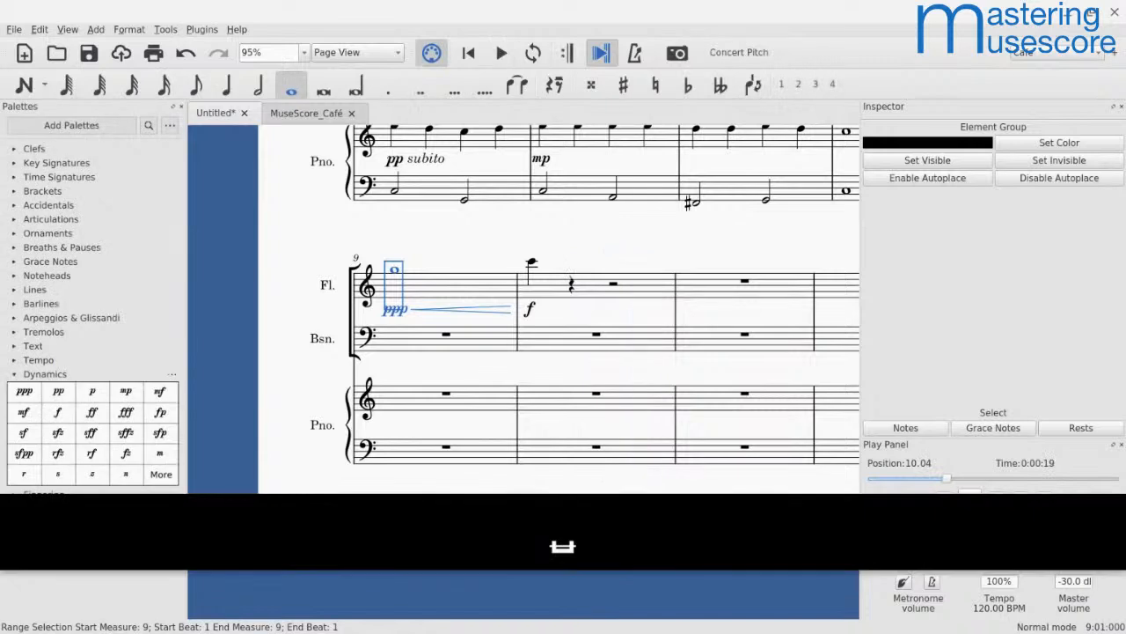
Step: Replace the flute's ppp dynamic in measure 9 with p and play back the crescendo
left_click(395, 310)
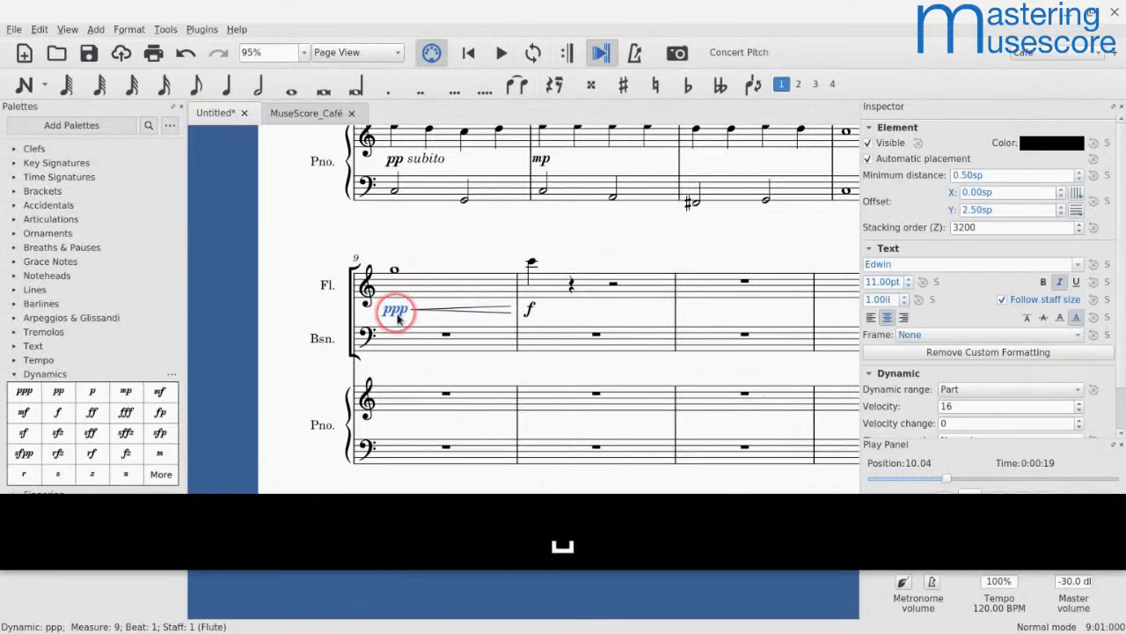
key("BackSpace")
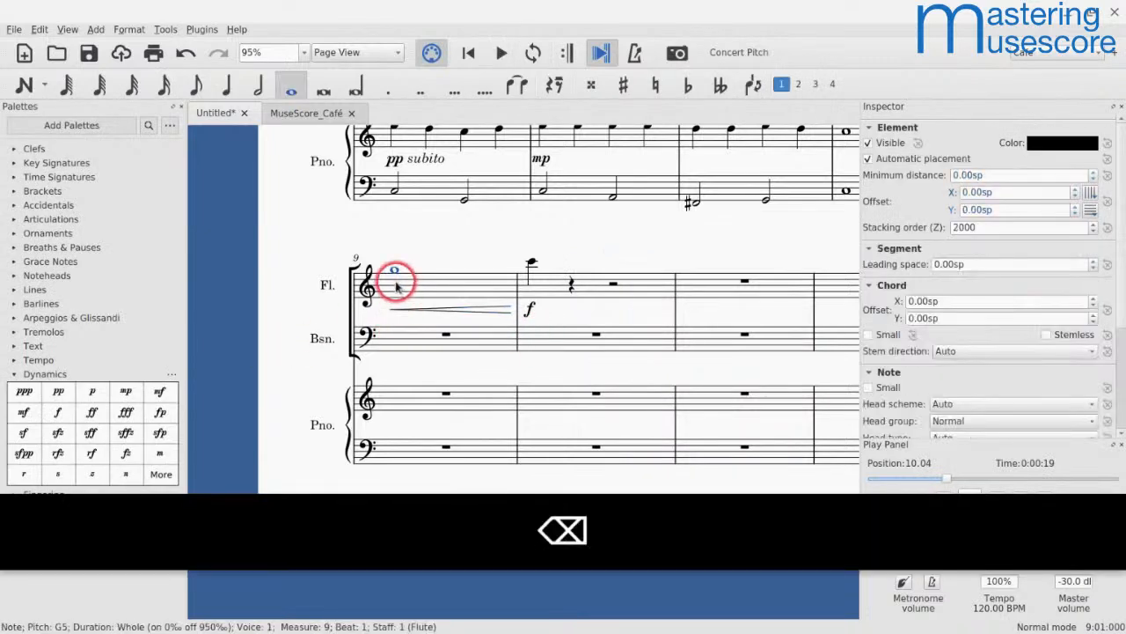
left_click(92, 393)
left_click(448, 304)
left_click(430, 283)
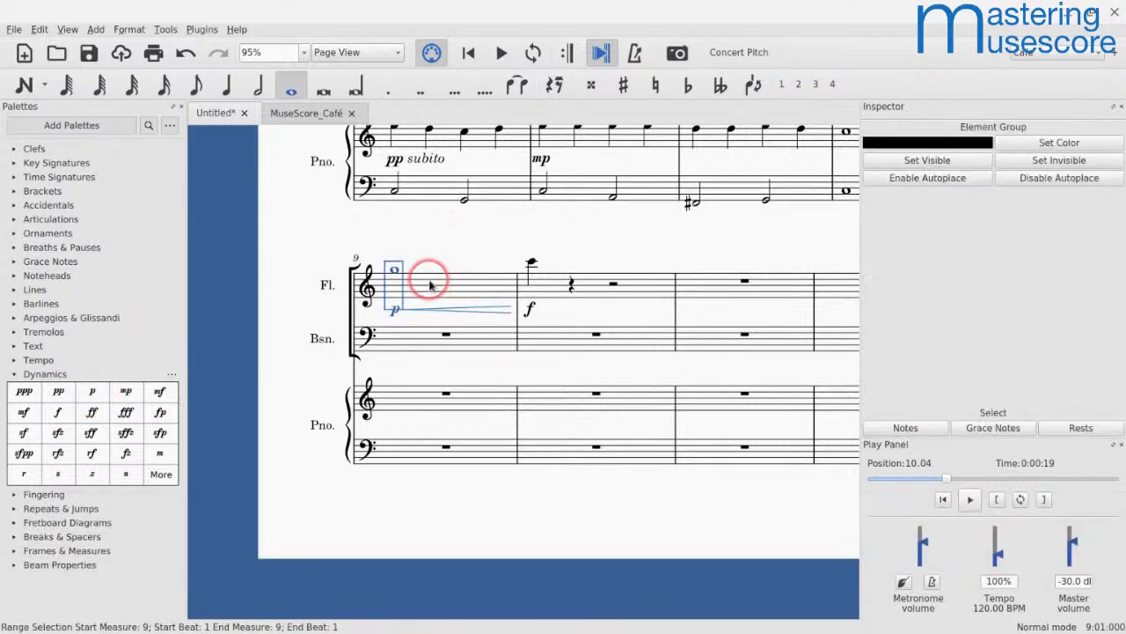
key("space")
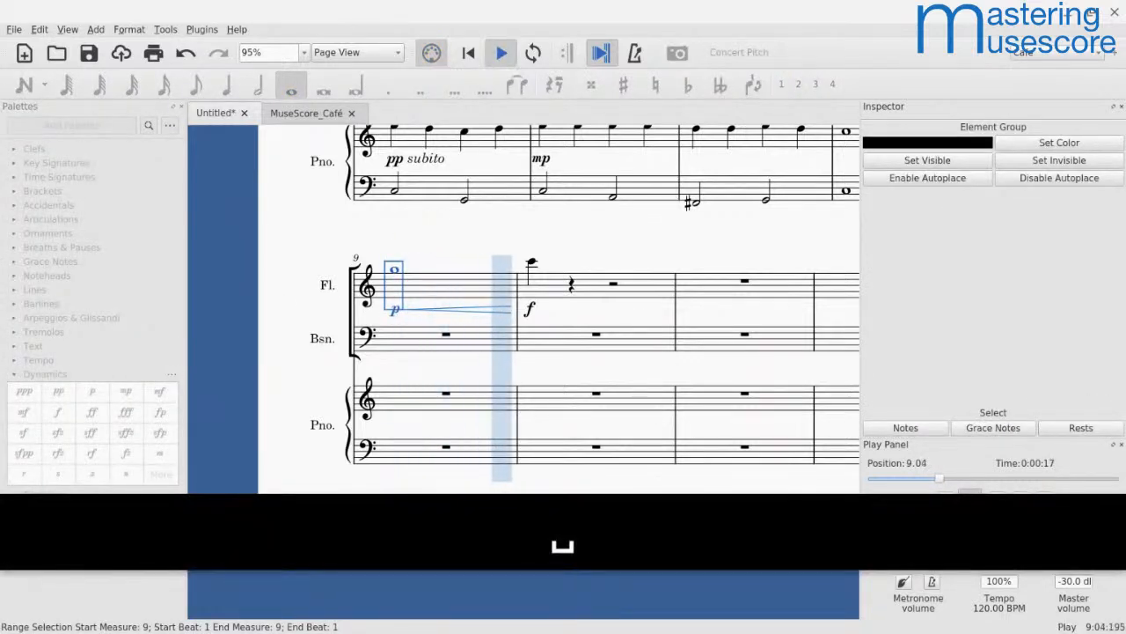
key("space")
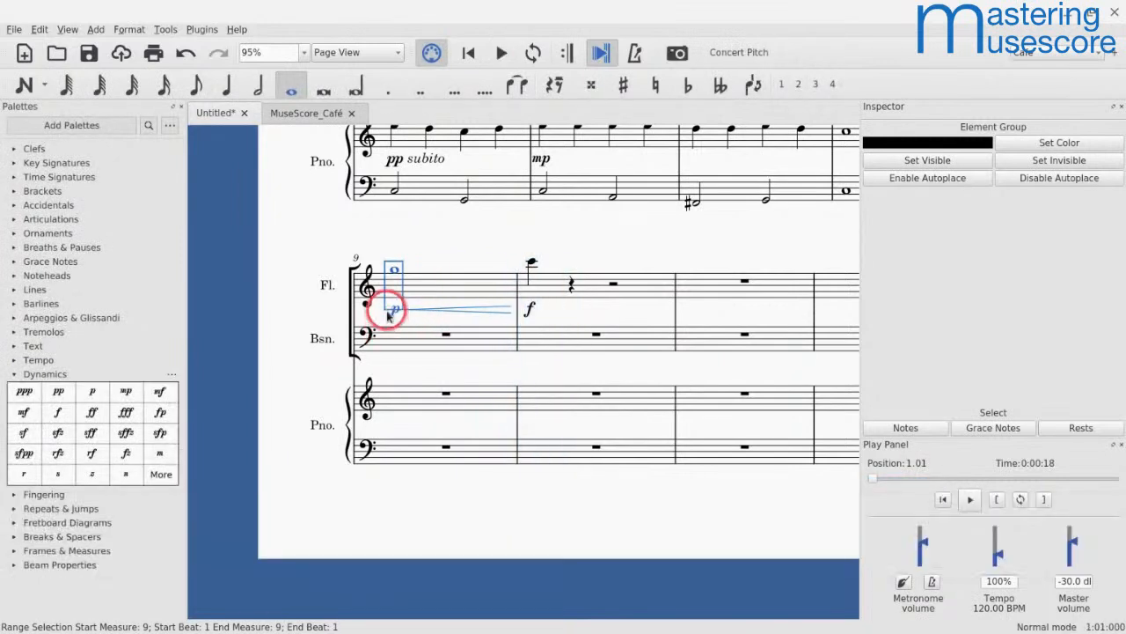
Step: Examine the measure 9 crescendo hairpin's playback properties, including dynamic range, velocity change and dynamics method, and deselect it
left_click(437, 313)
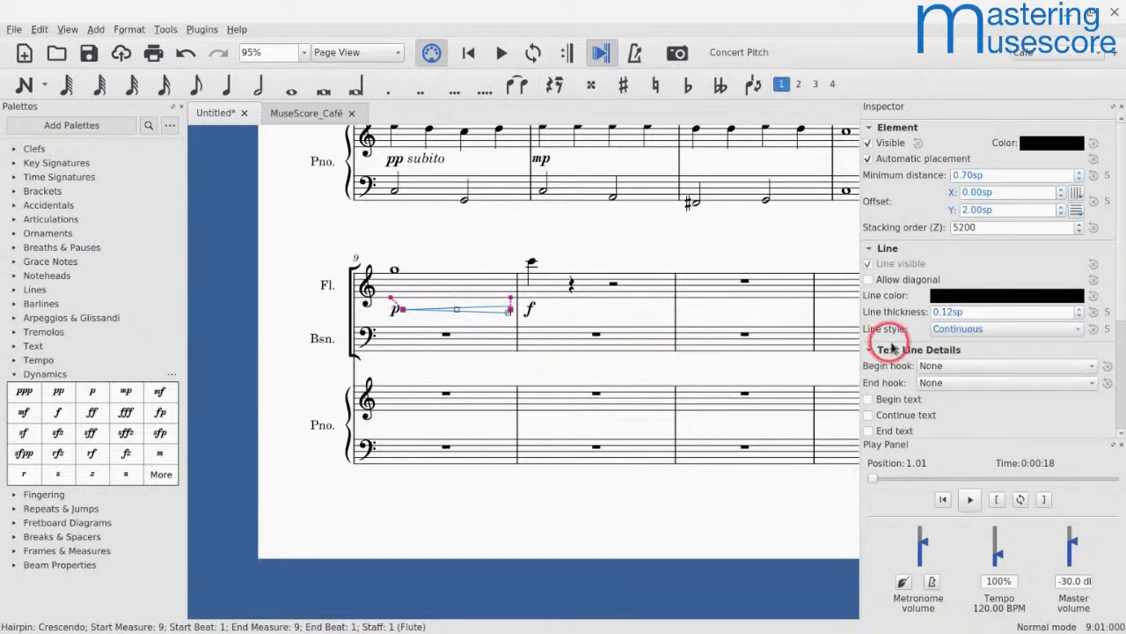
scroll(893, 347, "down", 1)
scroll(893, 347, "down", 4)
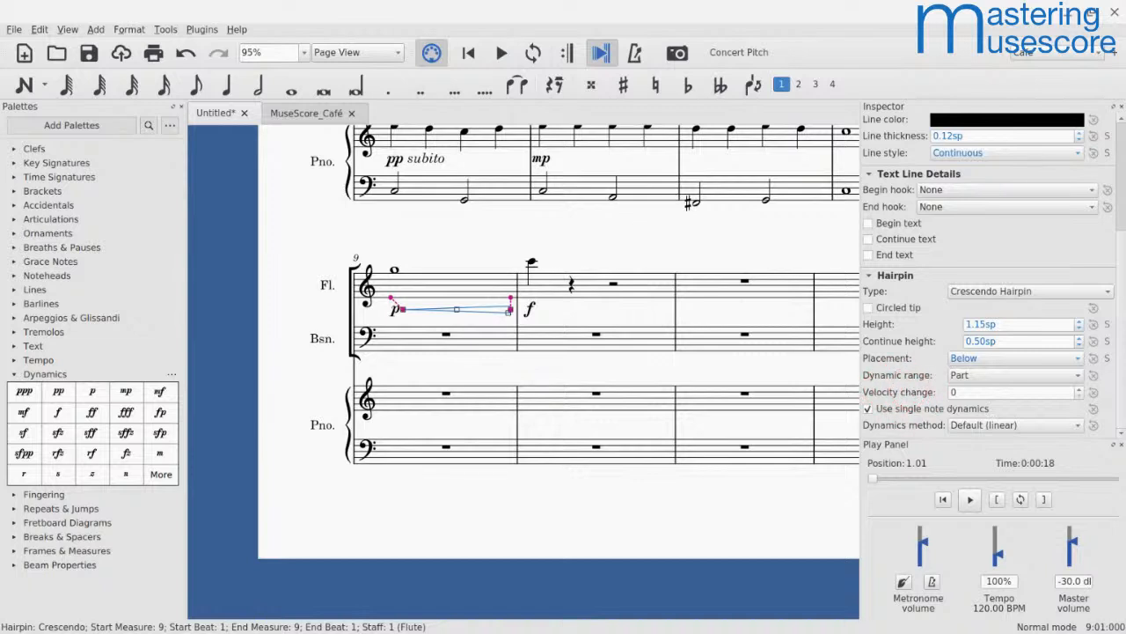
key("Escape")
Step: Enter a whole-note G5 in measure 11 of the flute part
left_click(698, 288)
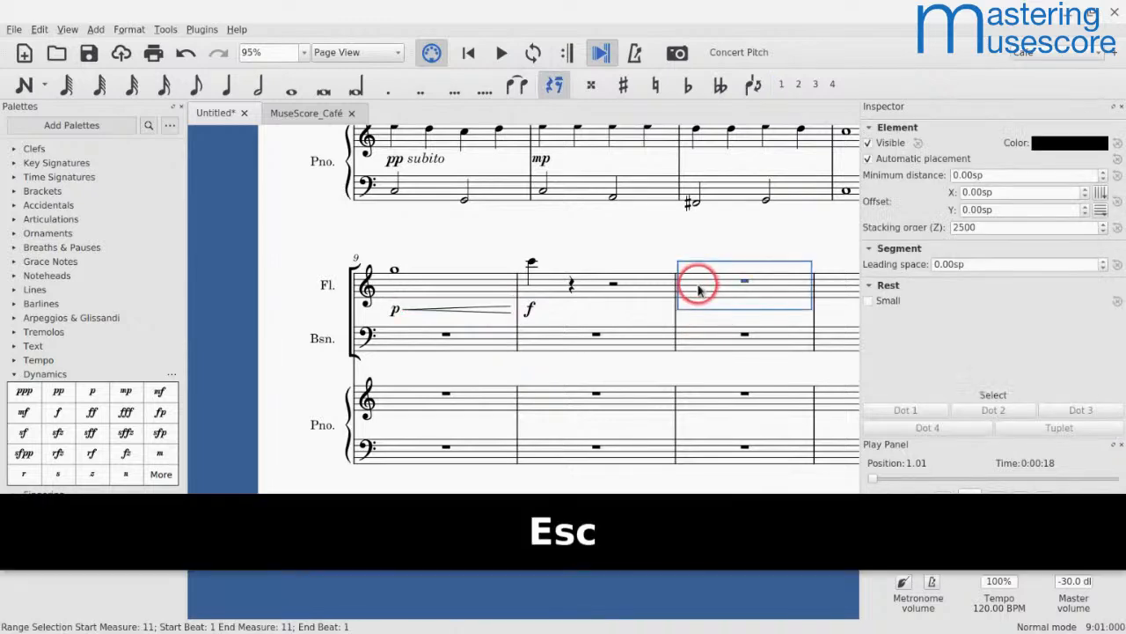
key("n")
key("7")
key("g")
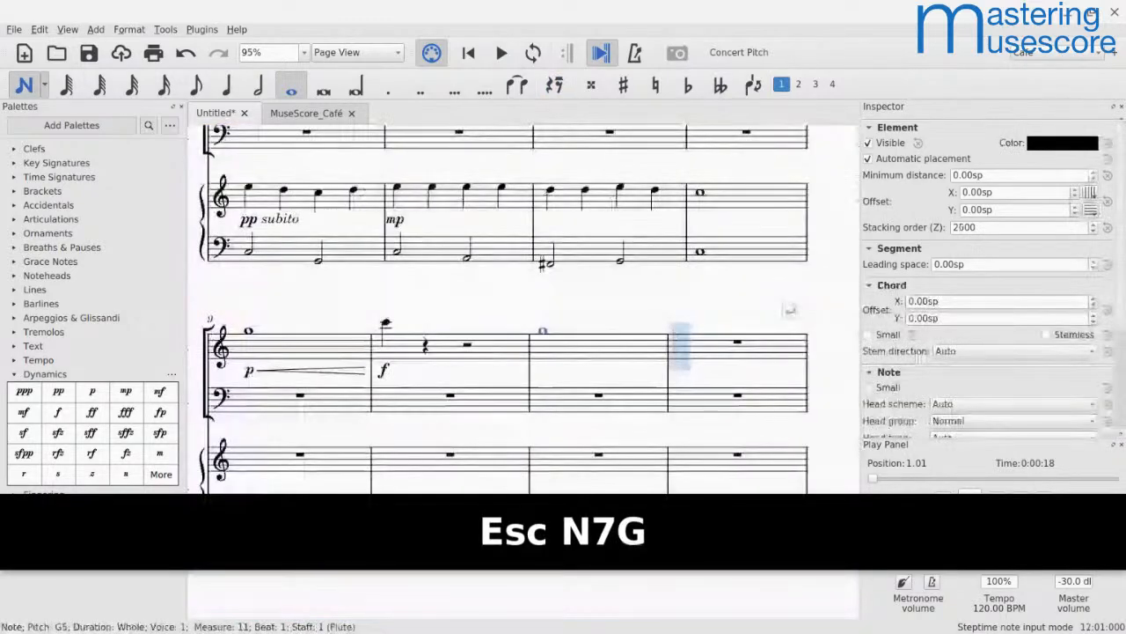
key("Escape")
Step: Add a crescendo hairpin beneath the flute's whole note in measure 11
left_click(568, 357)
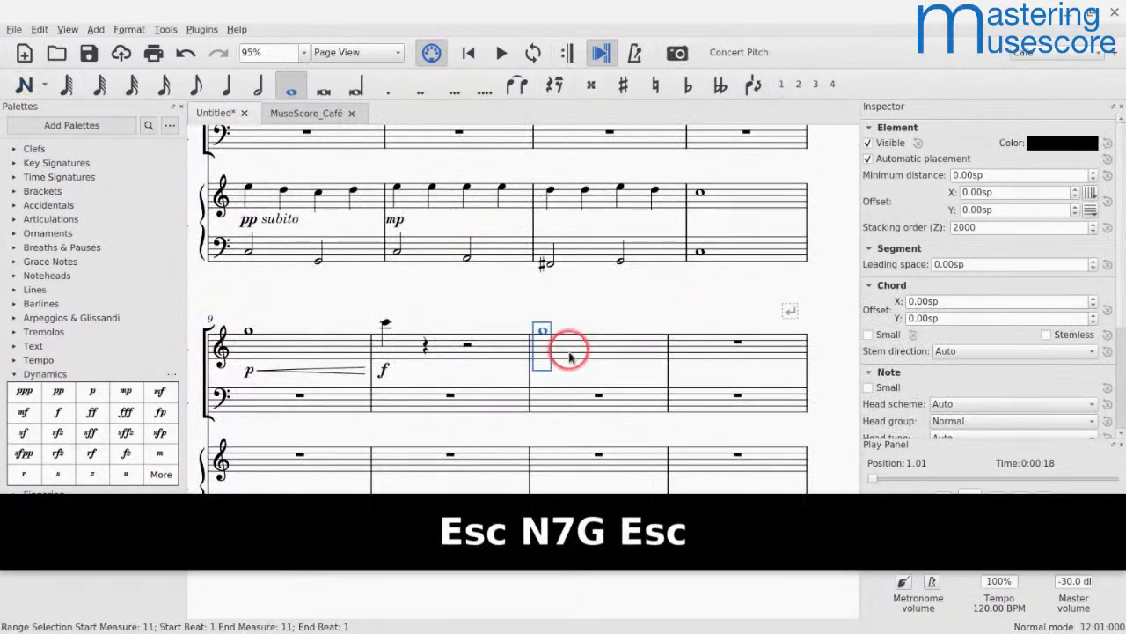
key("shift+comma")
key("Escape")
Step: Add a p dynamic to the flute's measure 11 note and play back the crescendo
left_click(543, 341)
key("Escape")
left_click(543, 340)
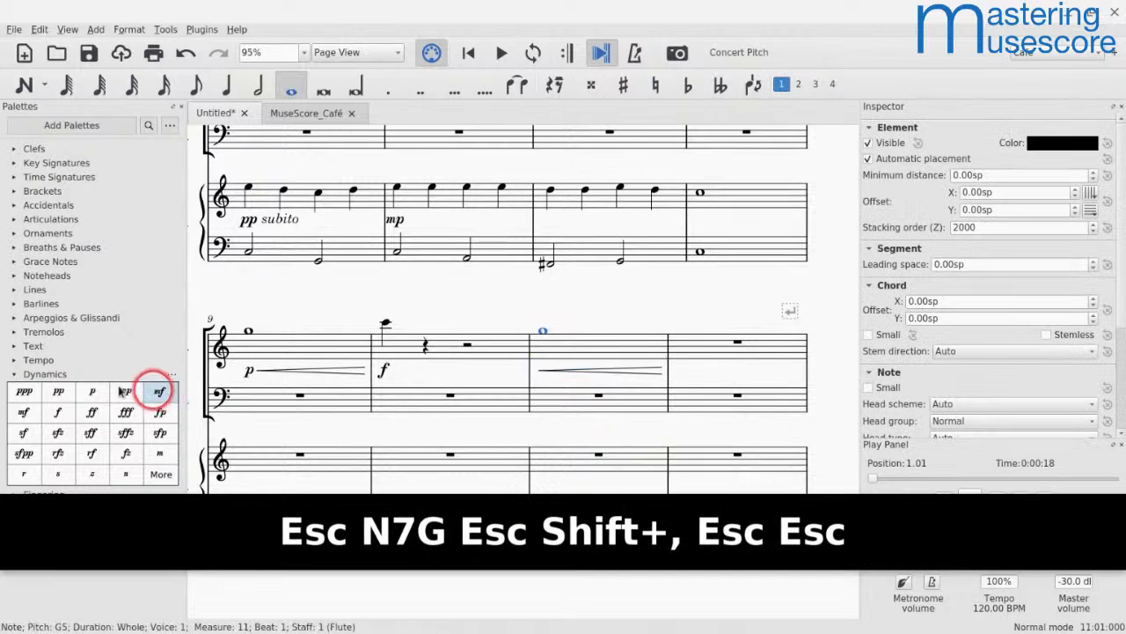
left_click(92, 392)
key("Escape")
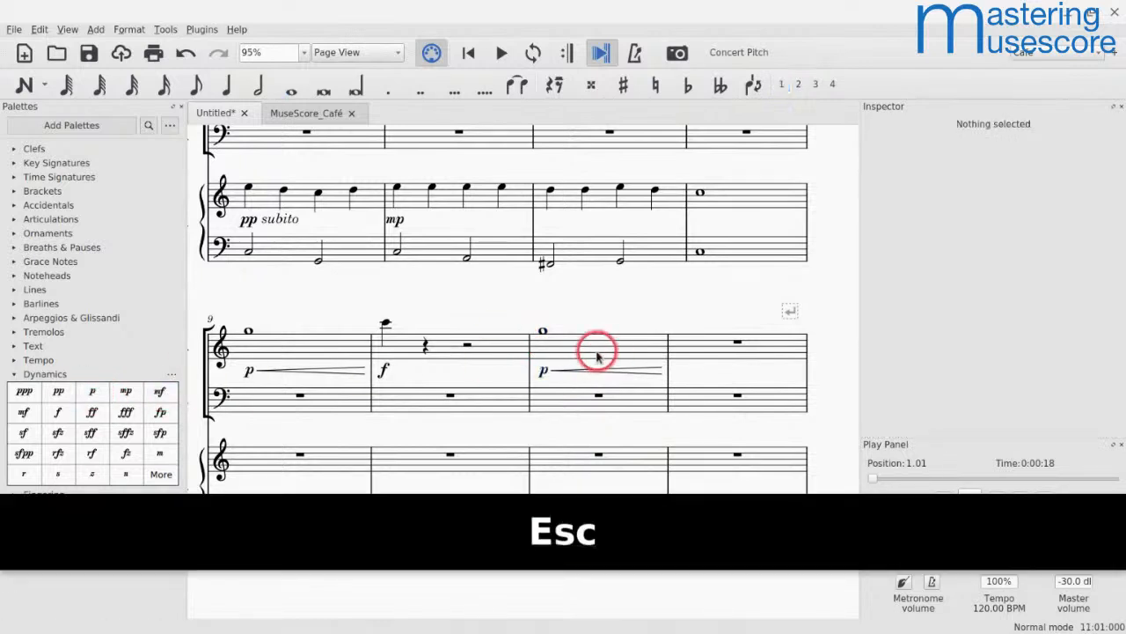
left_click(586, 347)
key("space")
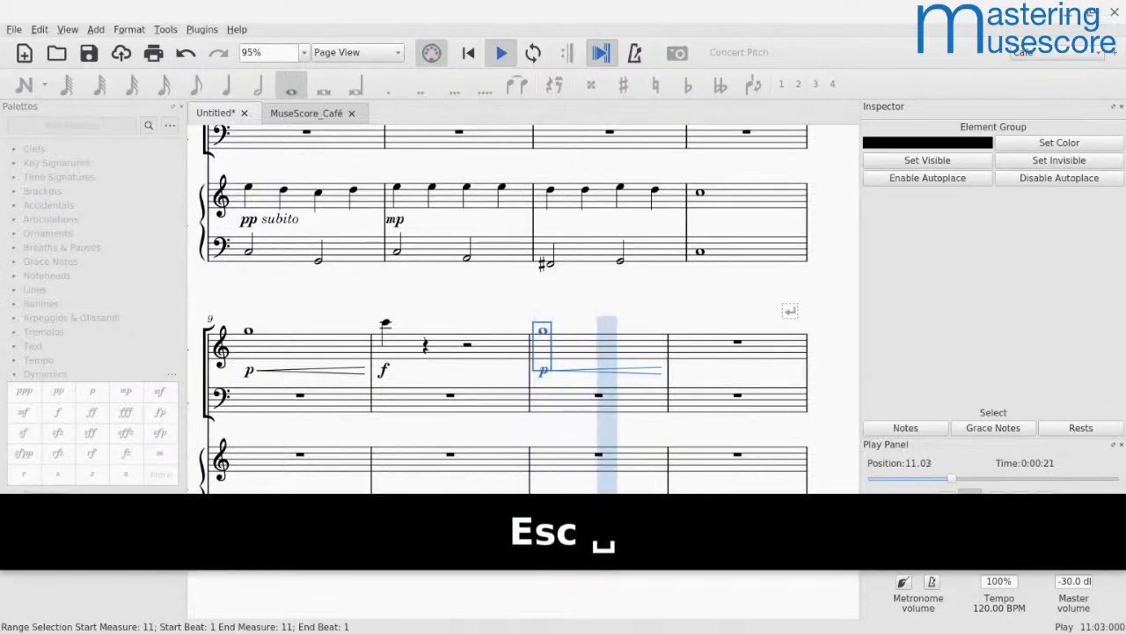
key("space")
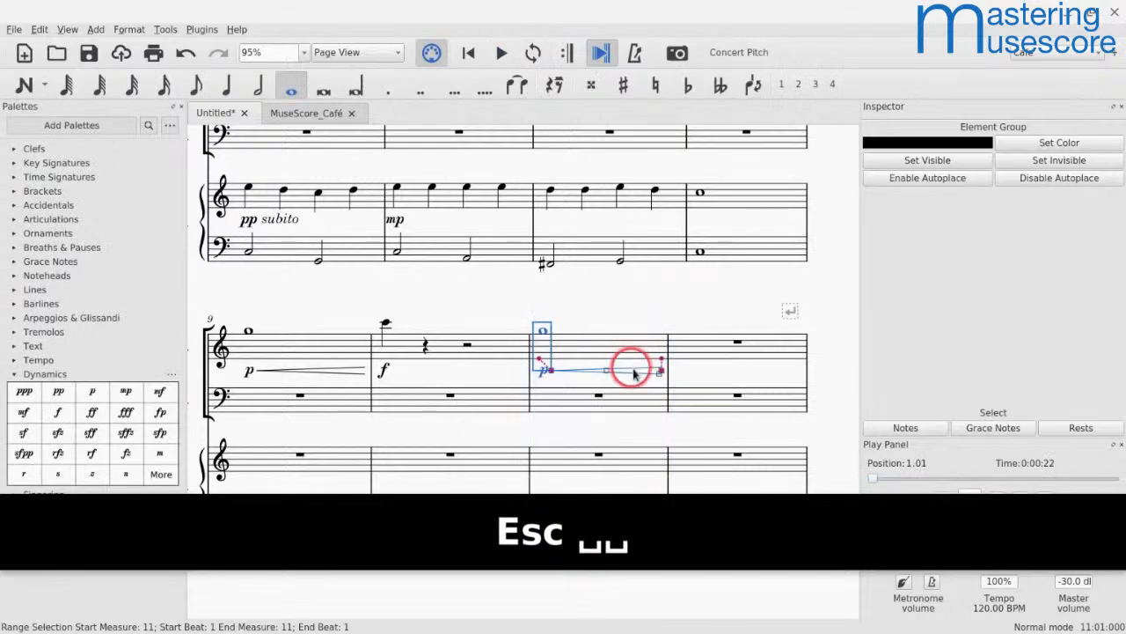
Step: Set the measure 11 hairpin's velocity change to 60, play back the crescendo, and review the hairpin's properties
left_click(641, 371)
scroll(946, 423, "down", 3)
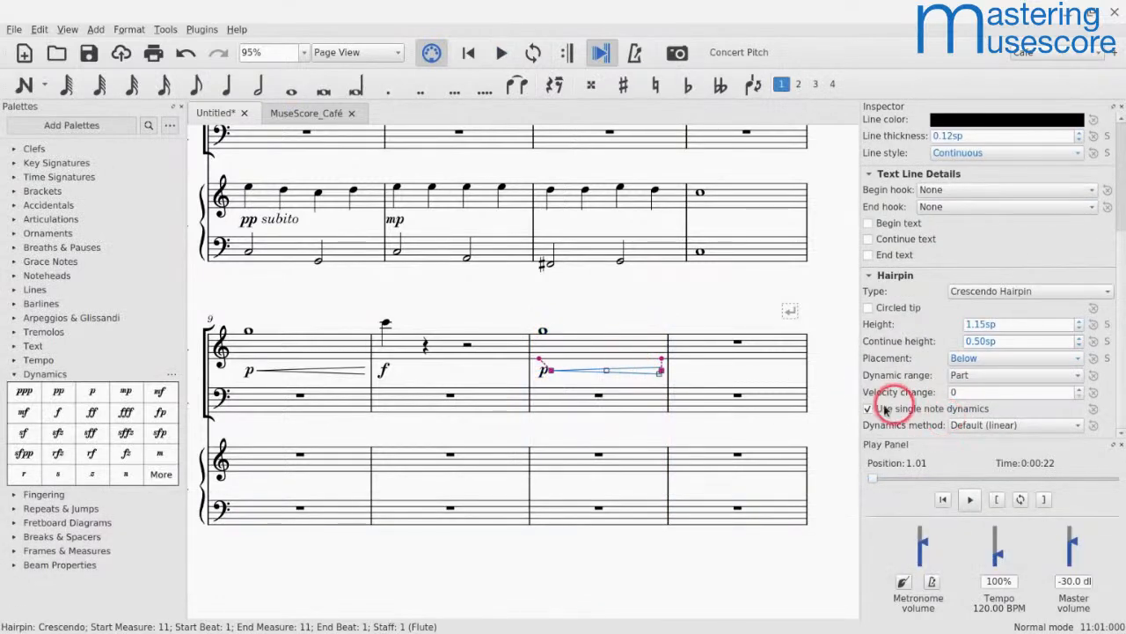
key("Left")
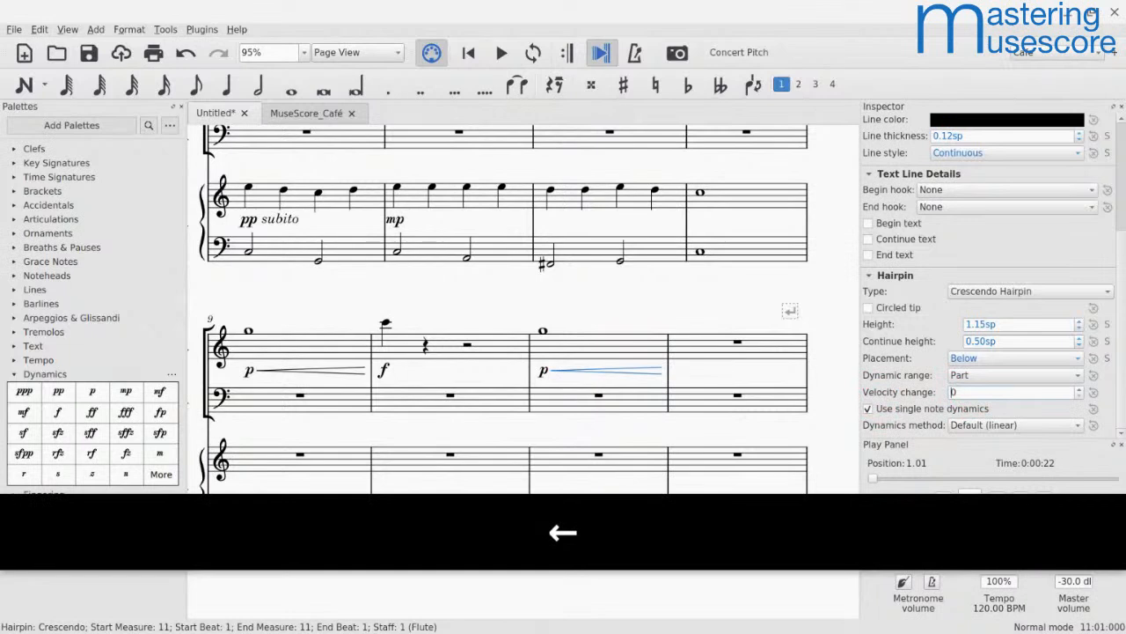
type("6")
left_click(641, 346)
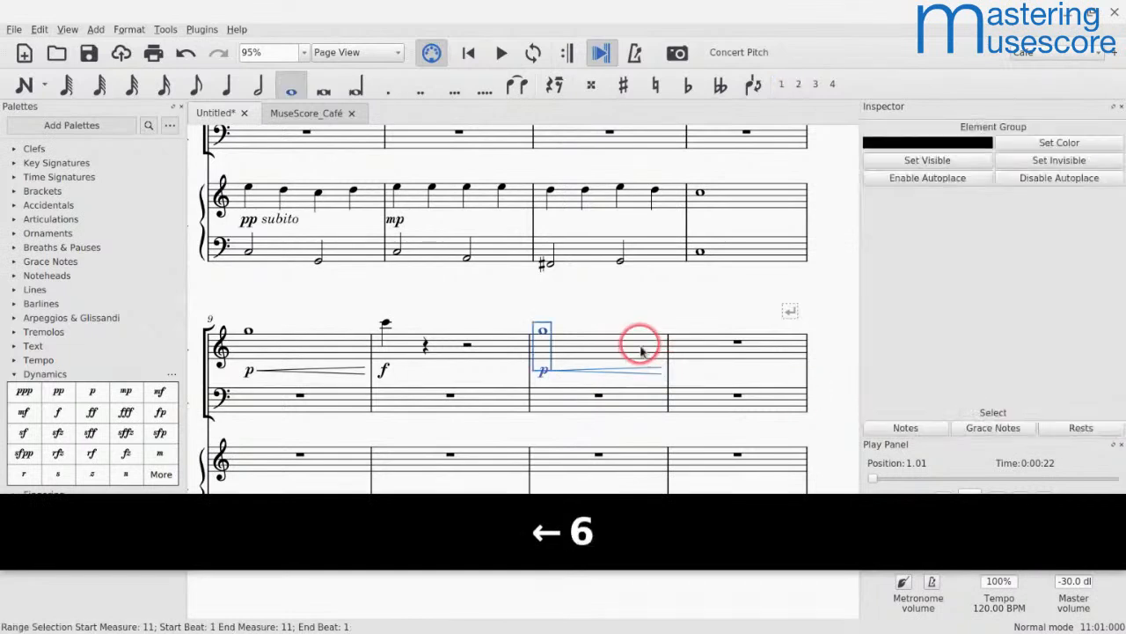
key("space")
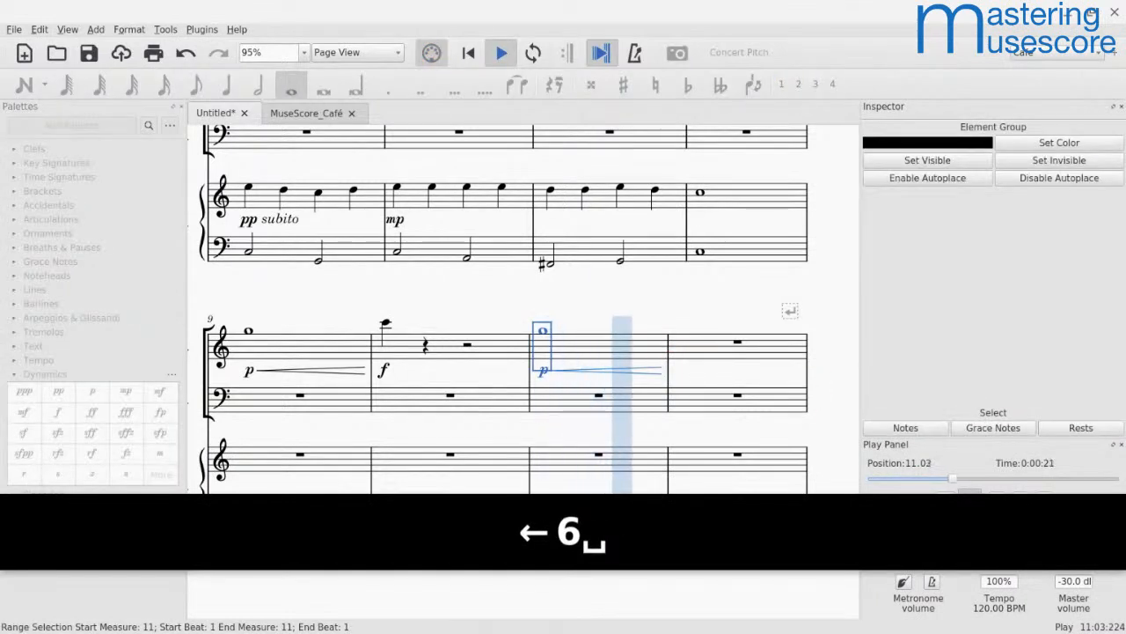
key("space")
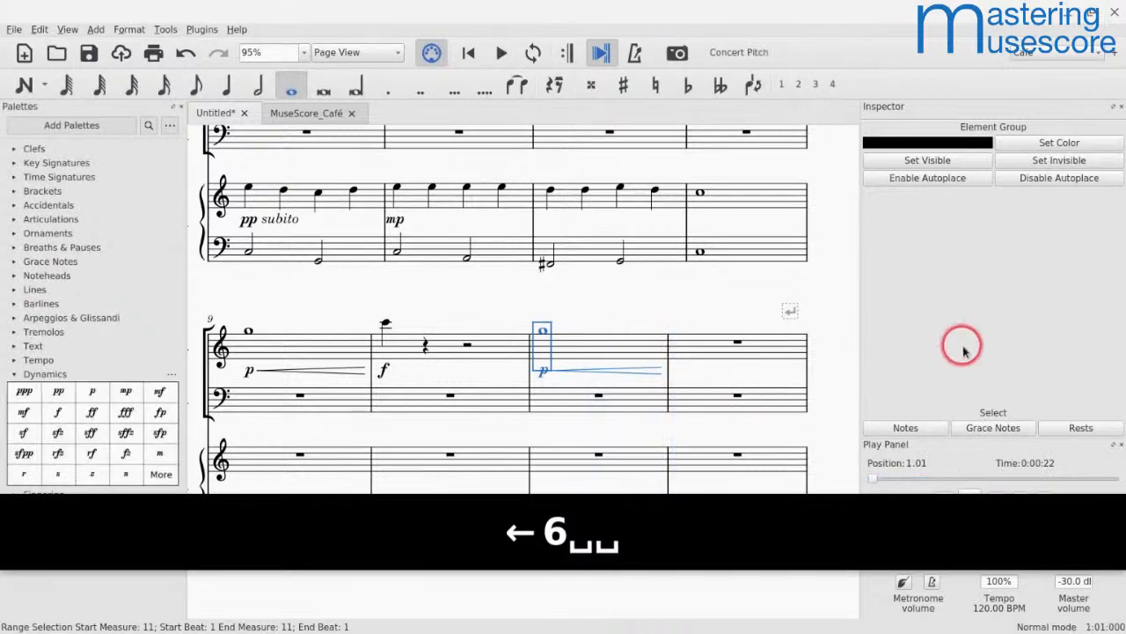
left_click(627, 370)
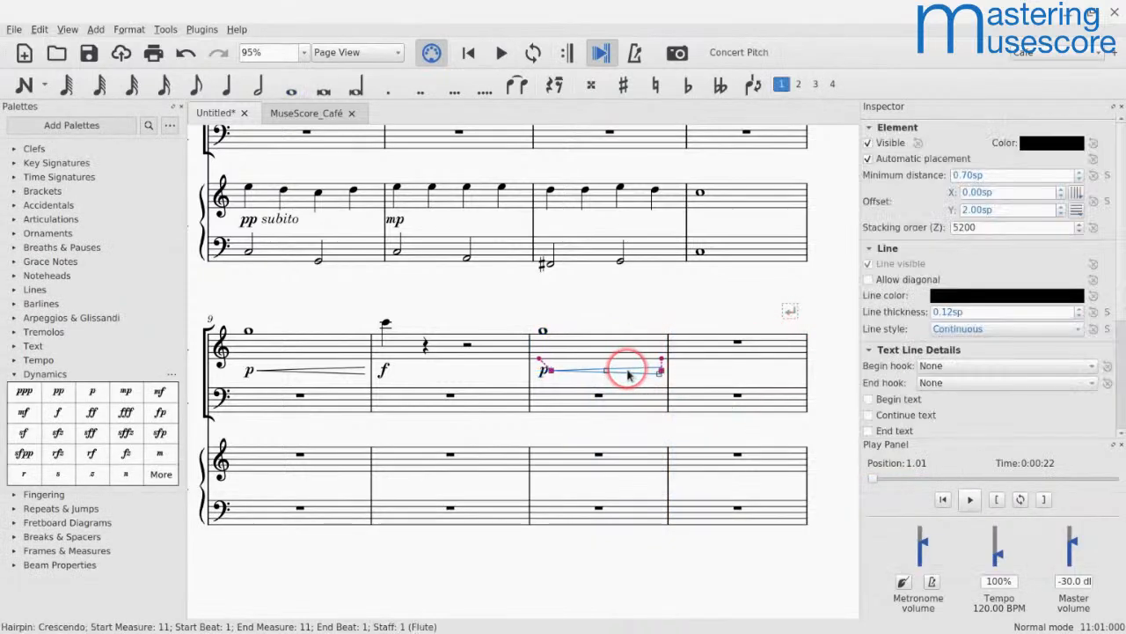
scroll(983, 408, "down", 4)
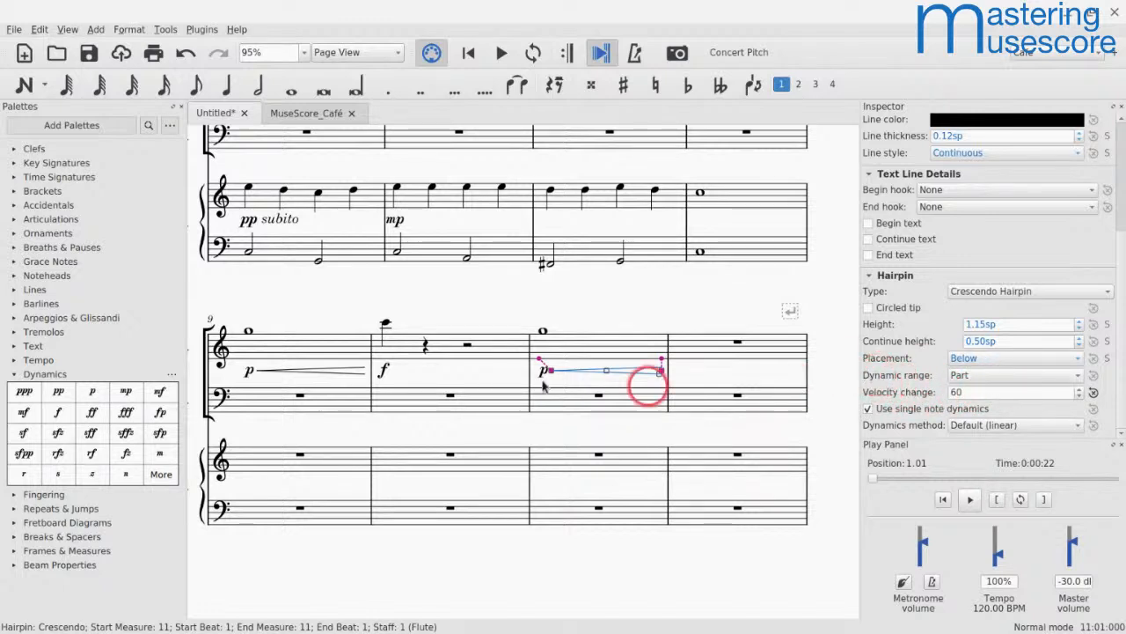
Step: Set the measure 9 crescendo hairpin's dynamics method to Ease-in and play back the flute passage
left_click(282, 368)
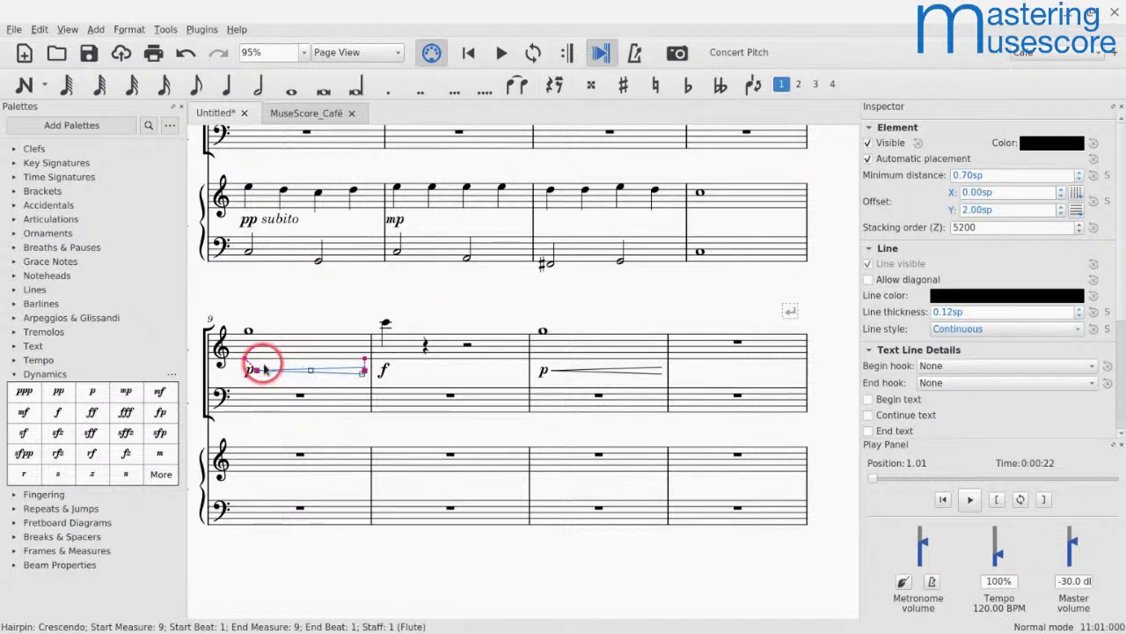
scroll(924, 387, "down", 3)
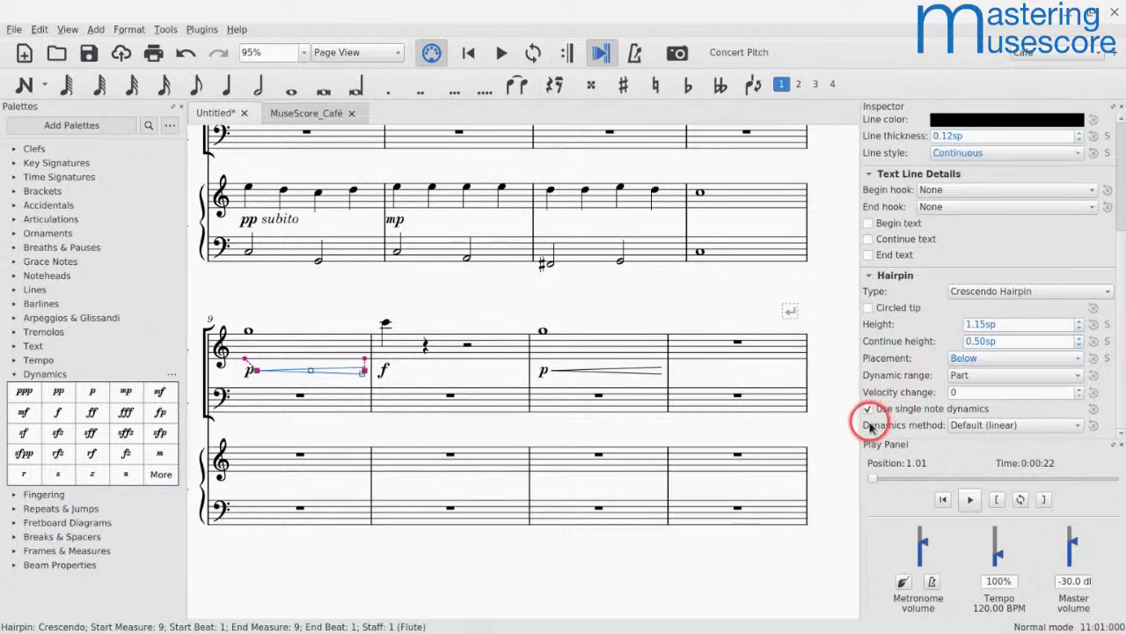
left_click(966, 430)
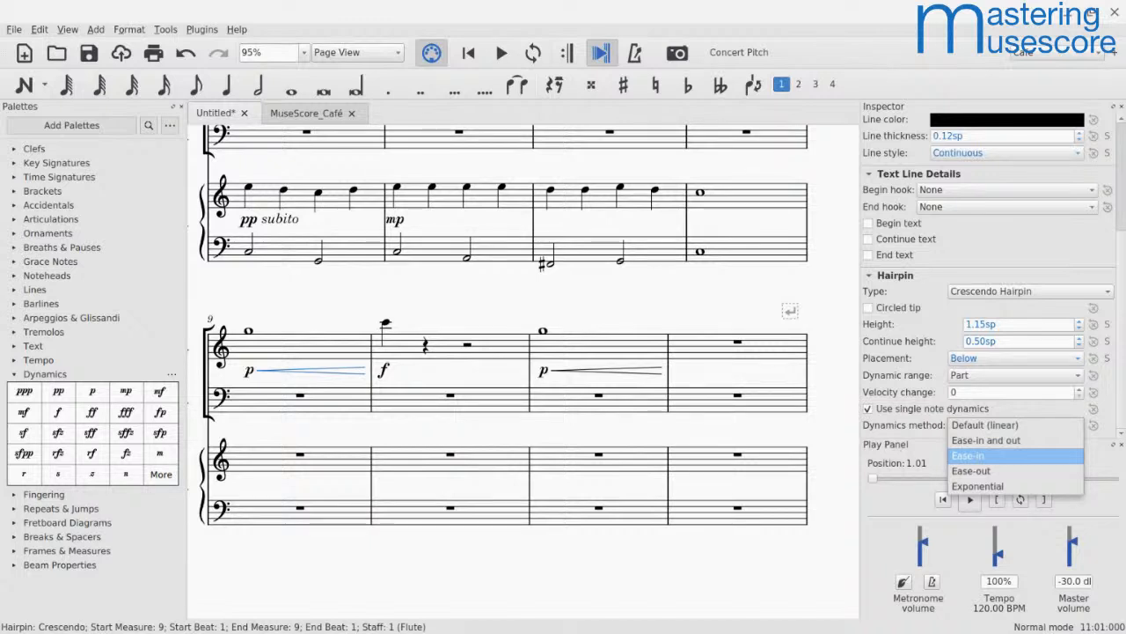
left_click(967, 455)
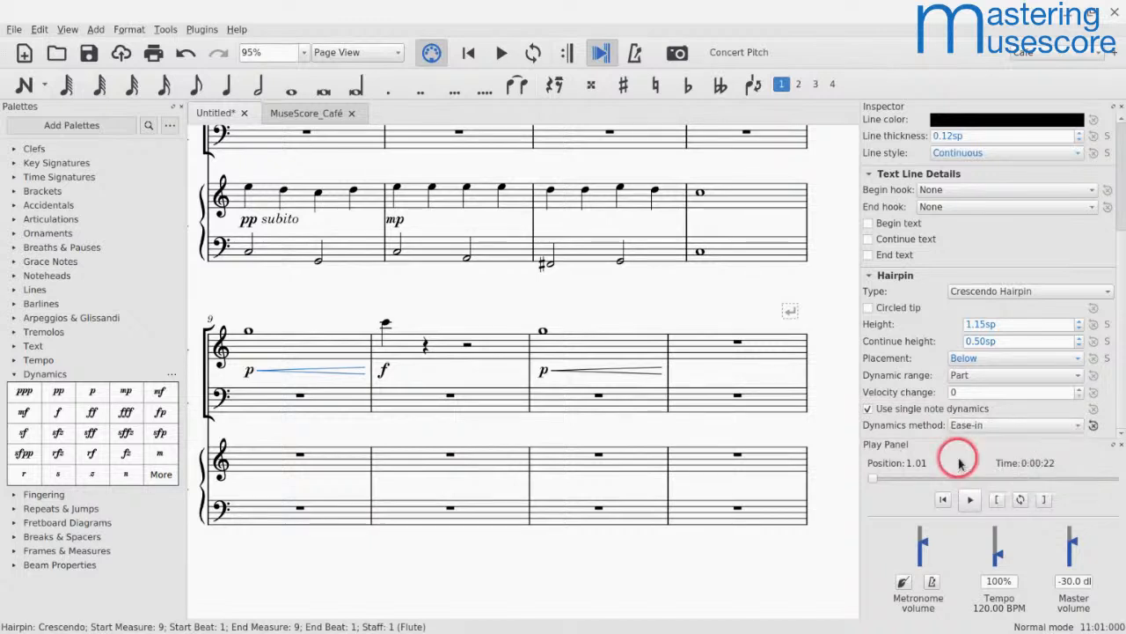
left_click(299, 359)
key("space")
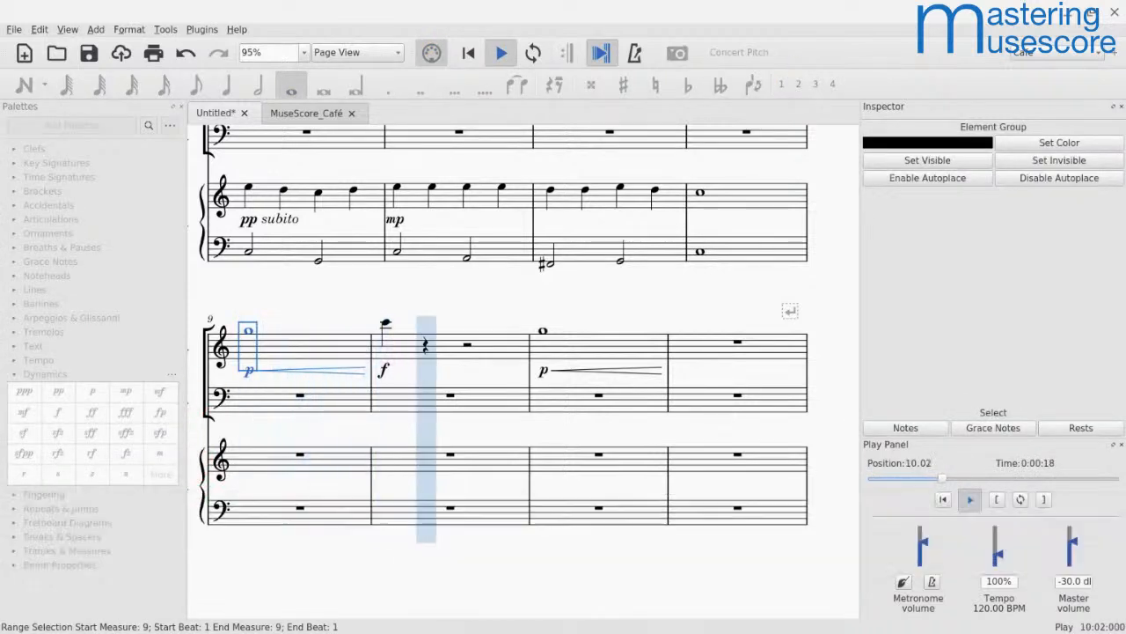
key("space")
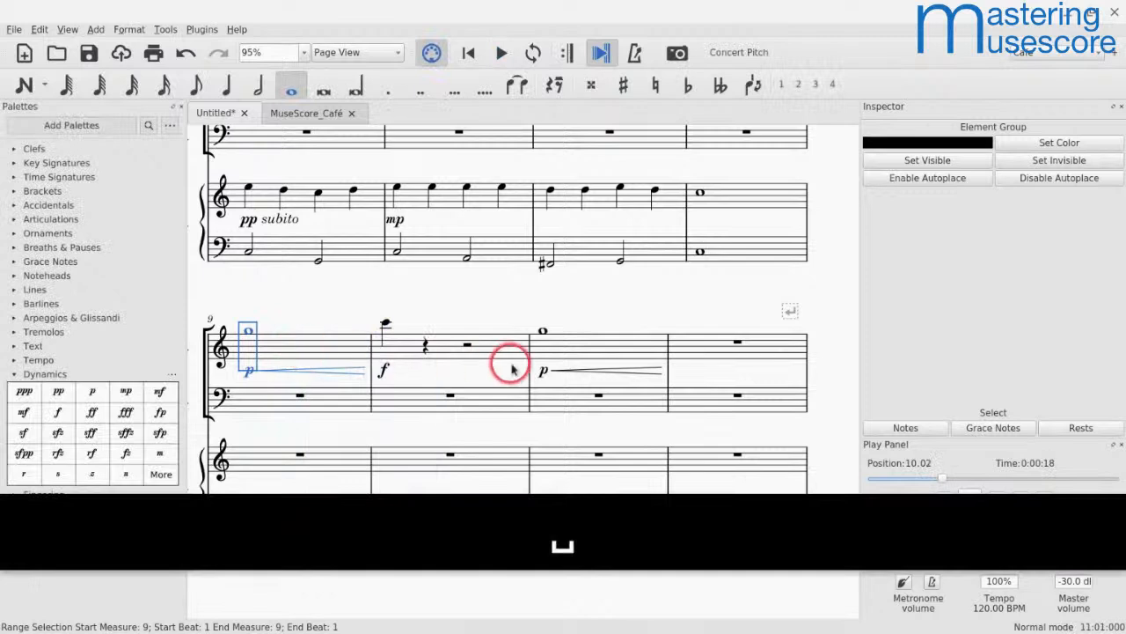
Step: Set the measure 9 crescendo hairpin's dynamics method to Ease-in and out and play back the flute passage
left_click(302, 369)
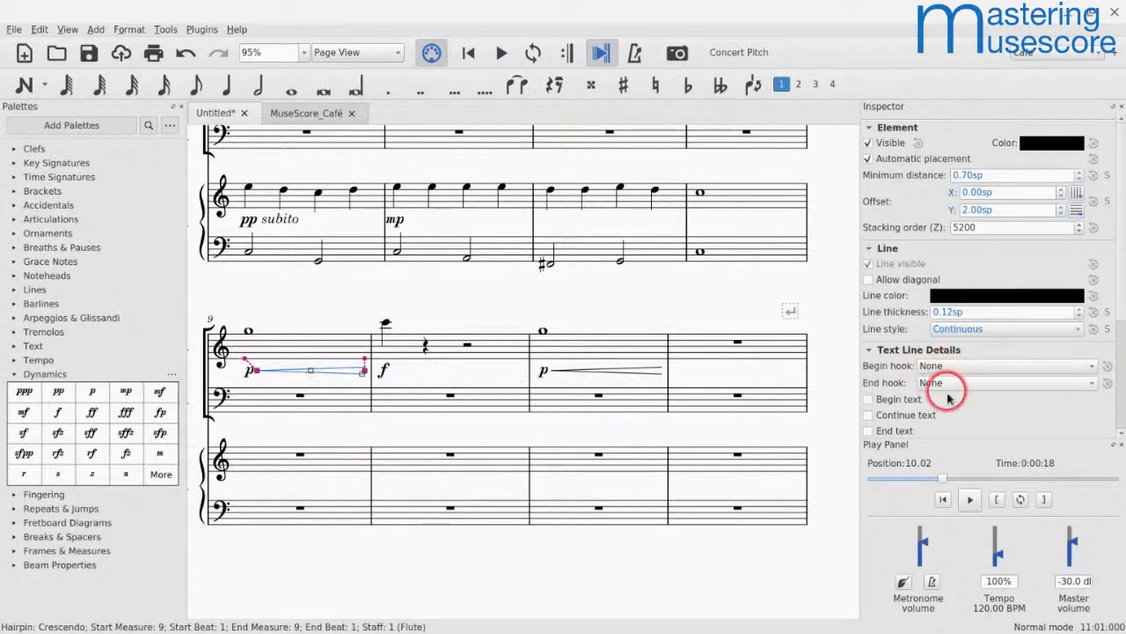
scroll(951, 396, "down", 3)
left_click(968, 427)
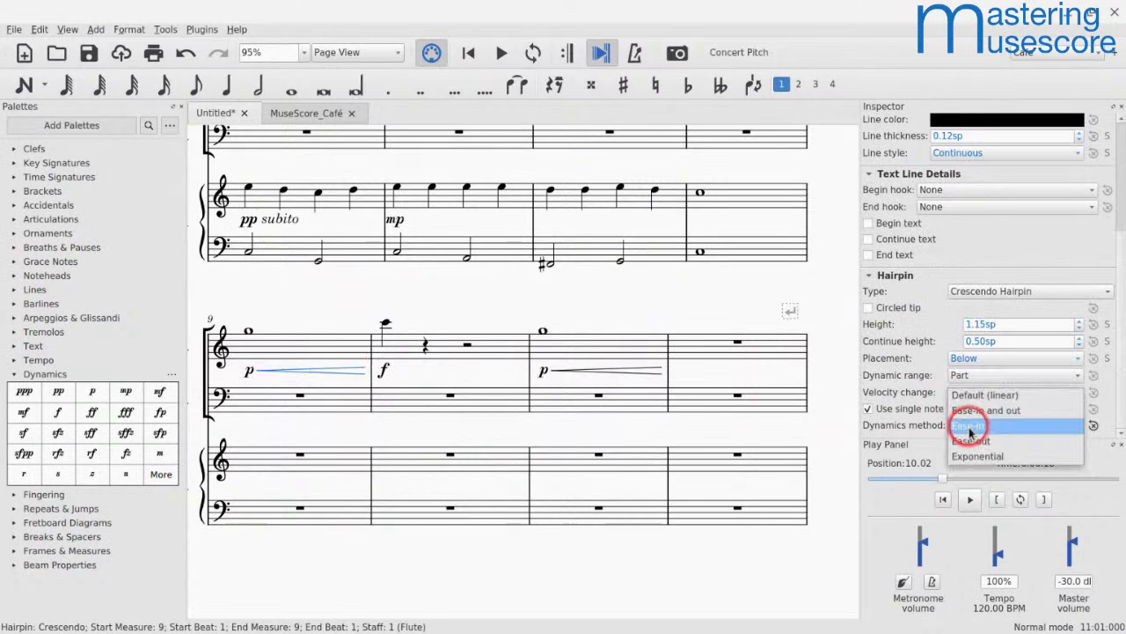
left_click(973, 410)
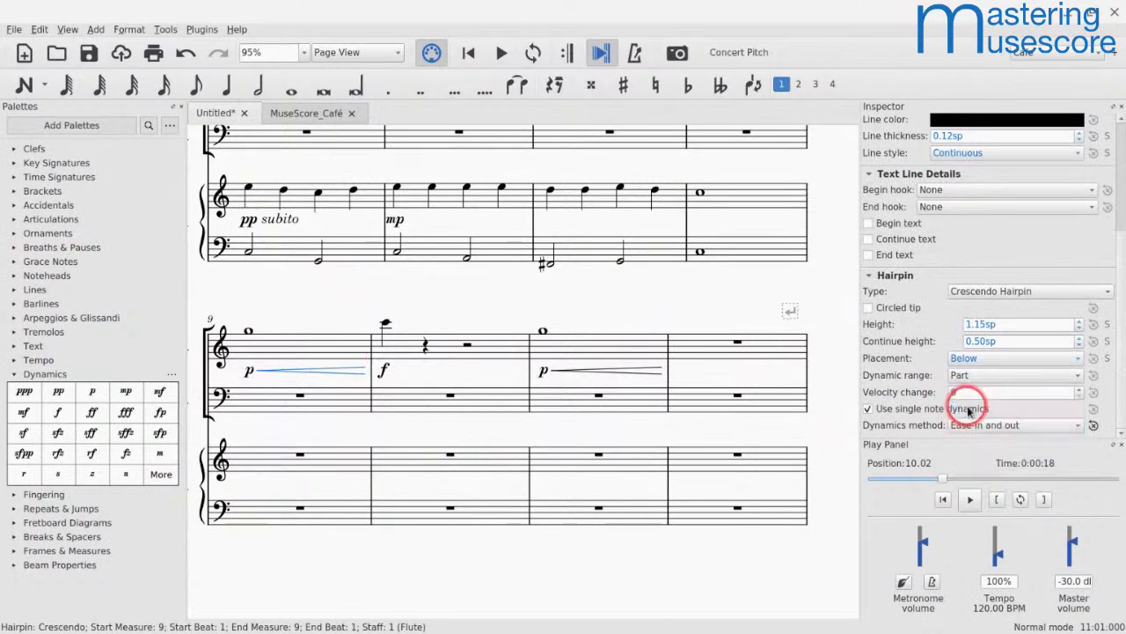
left_click(291, 332)
key("space")
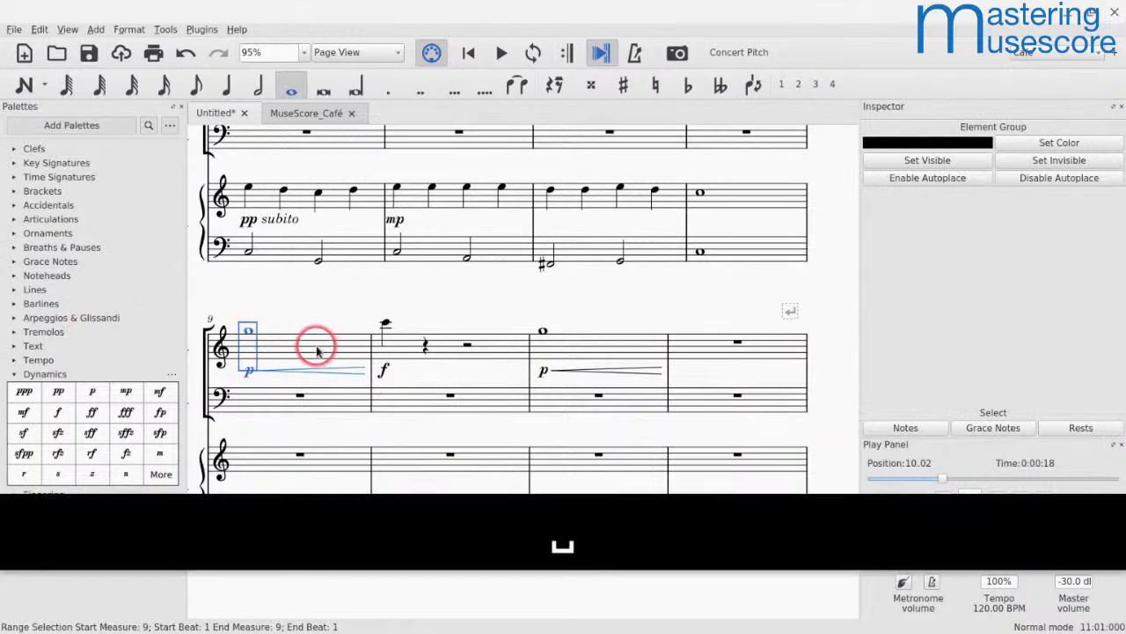
key("space")
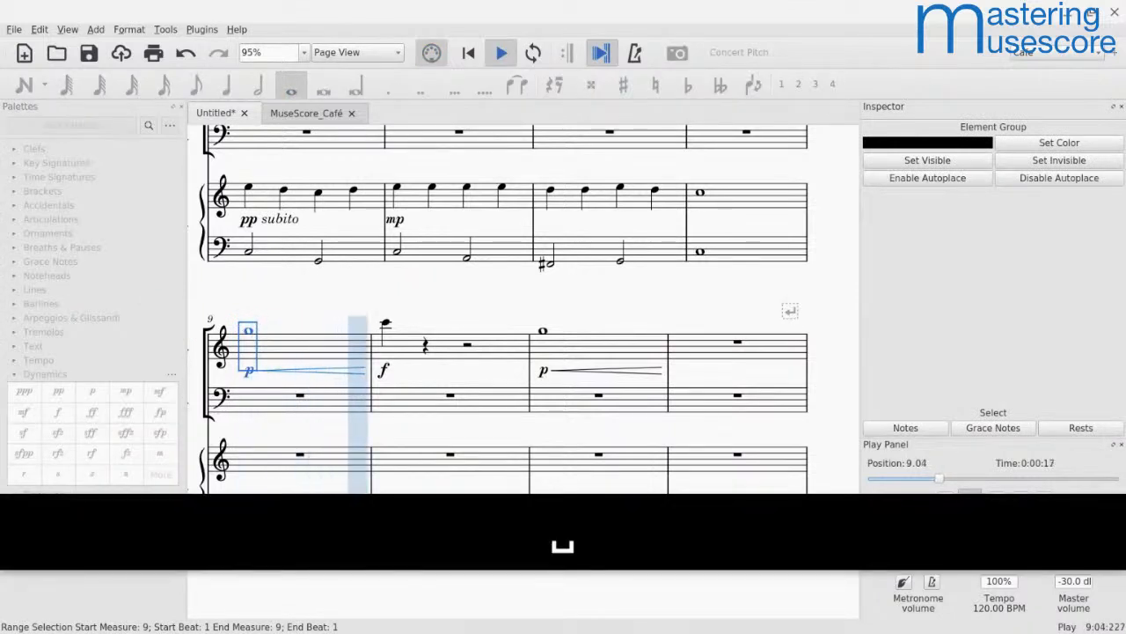
key("space")
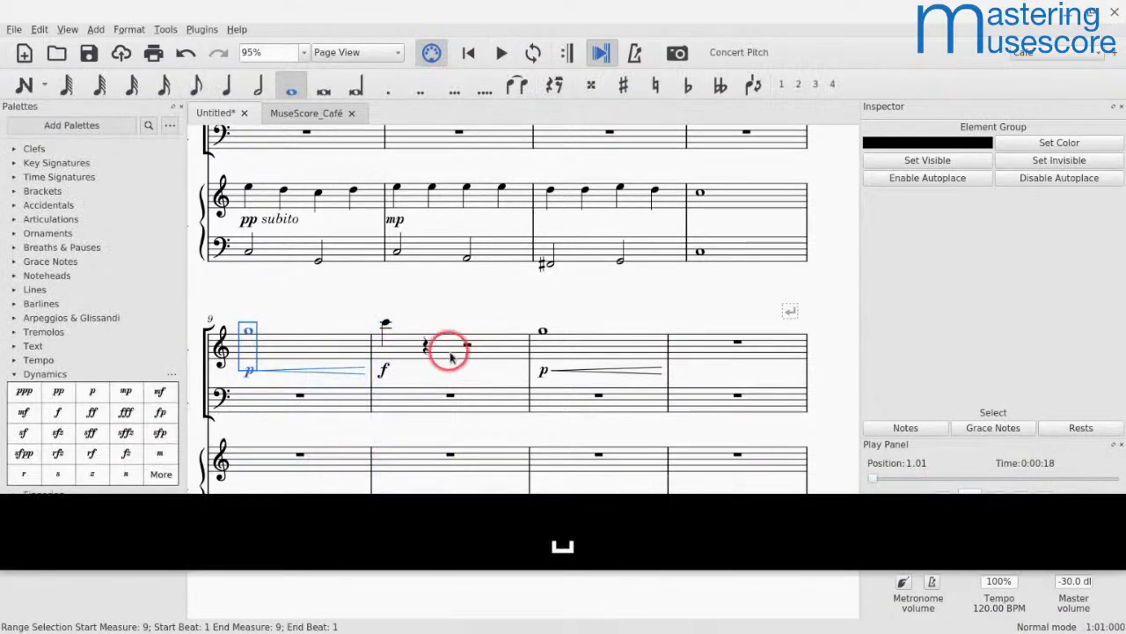
Step: Set the measure 9 crescendo hairpin's dynamics method to Exponential and play back the flute passage
scroll(450, 357, "down", 5)
scroll(451, 357, "right", 1)
scroll(451, 357, "up", 4)
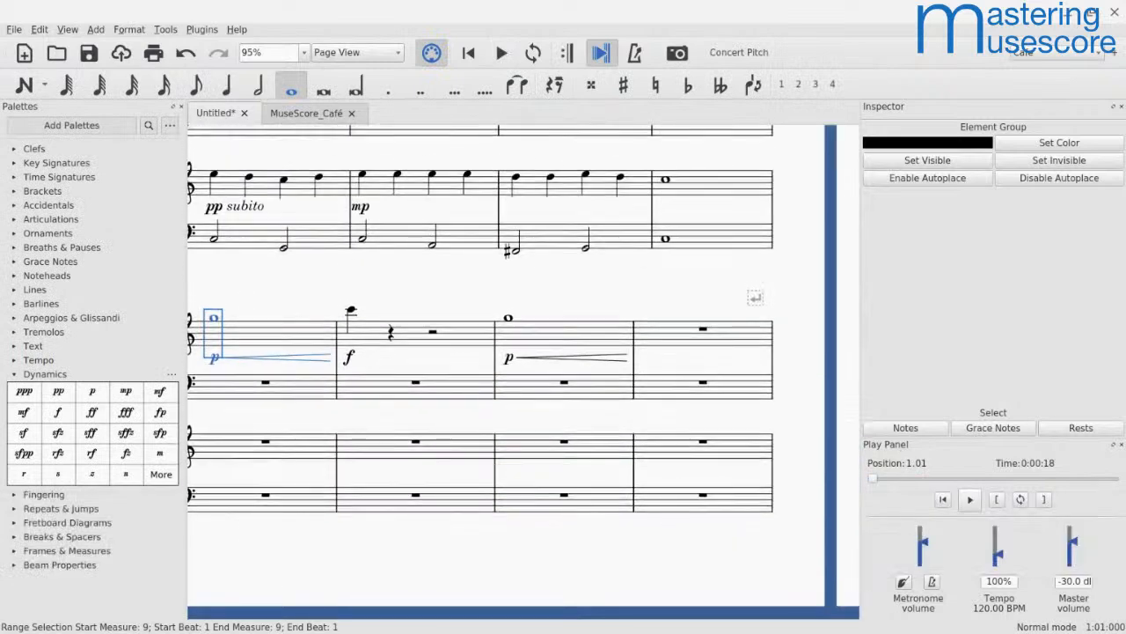
left_click(304, 356)
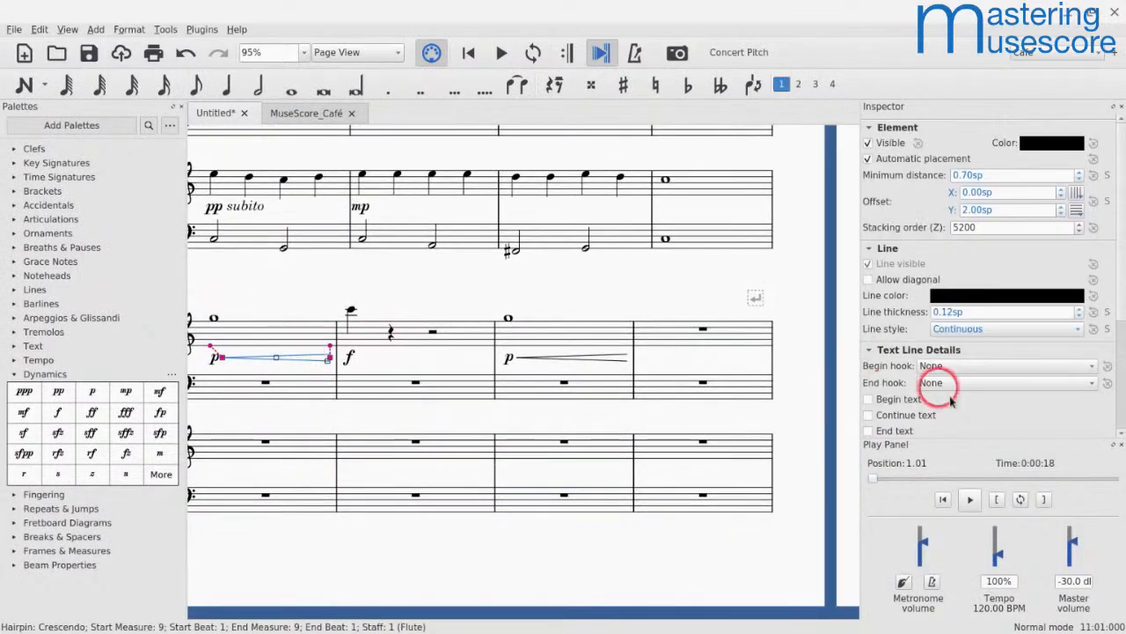
scroll(950, 401, "down", 3)
scroll(950, 402, "down", 2)
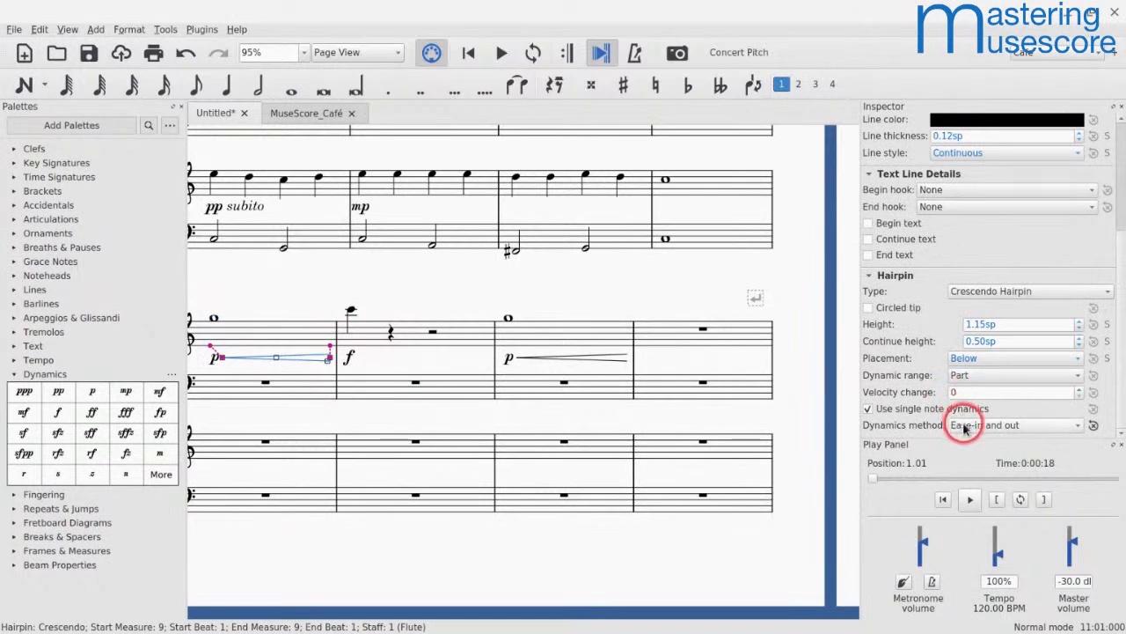
left_click(965, 428)
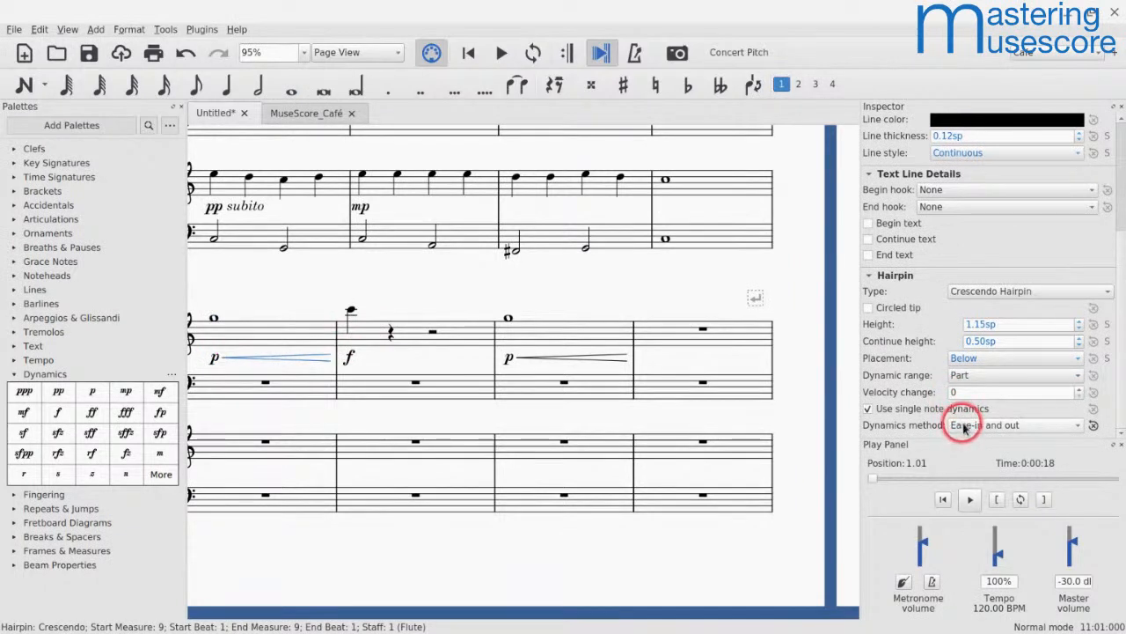
left_click(964, 426)
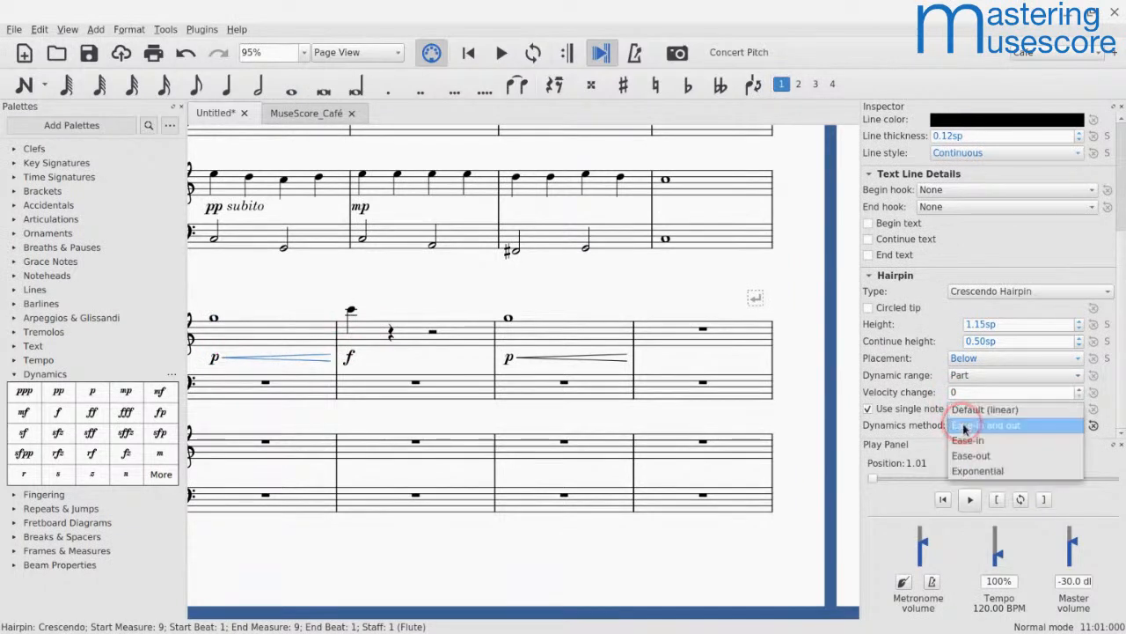
left_click(968, 469)
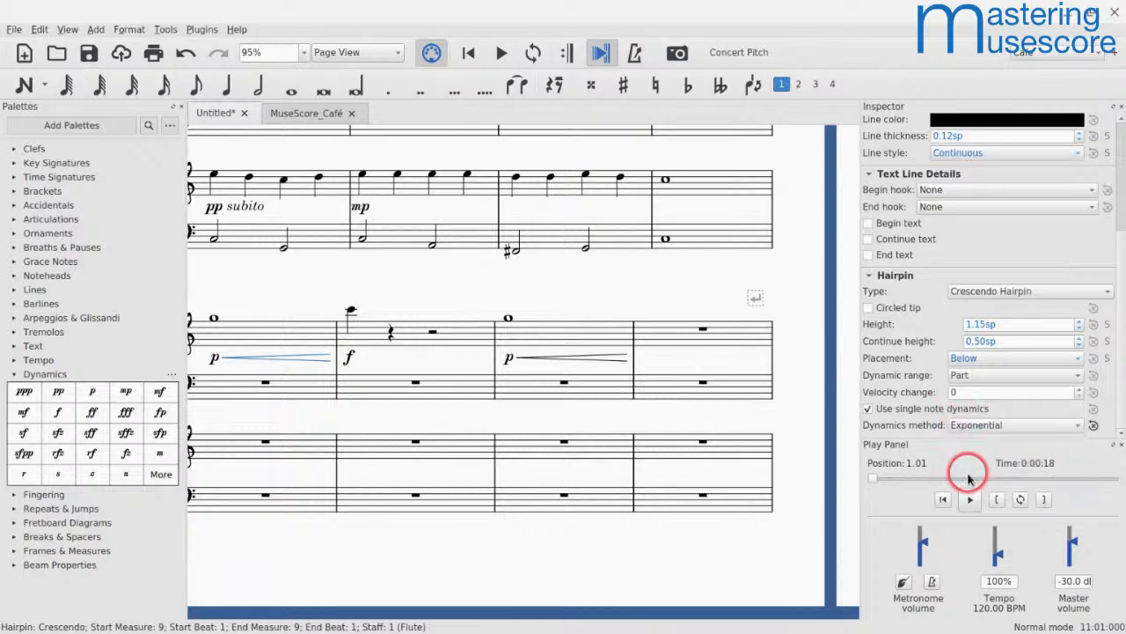
left_click(238, 326)
key("space")
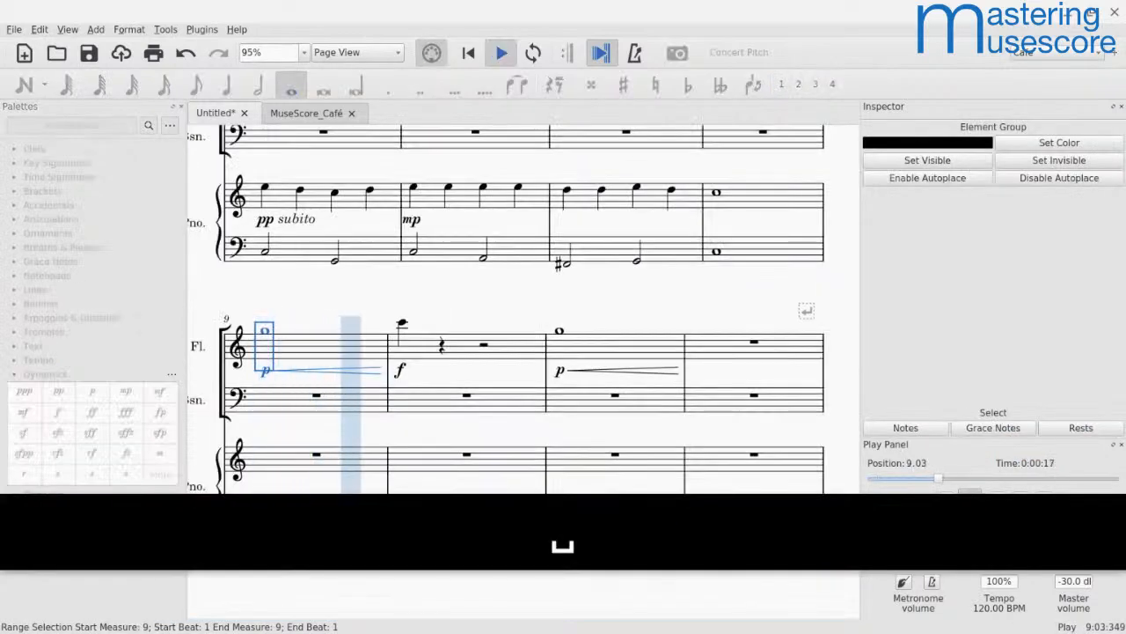
key("space")
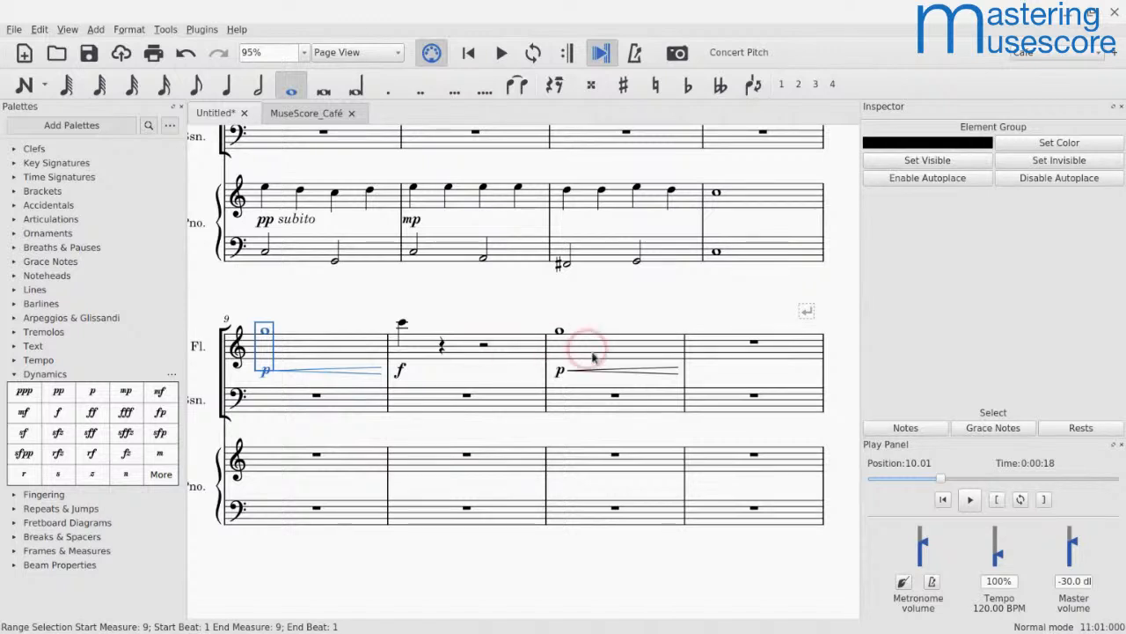
Step: Play back the flute crescendo in measure 11
left_click(561, 334, "shift")
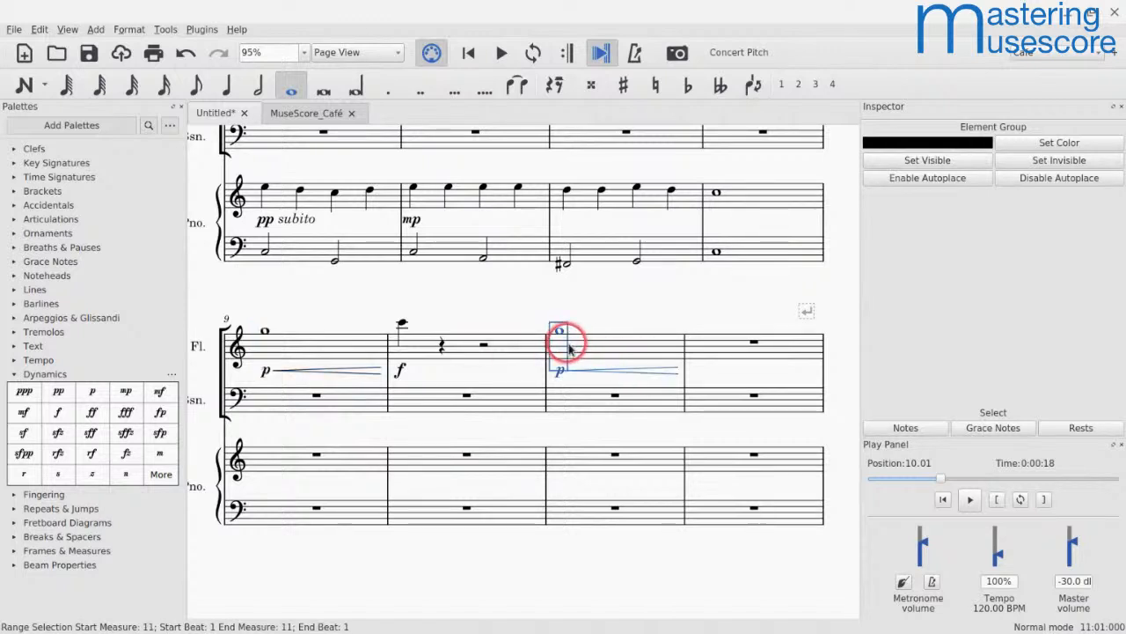
key("space")
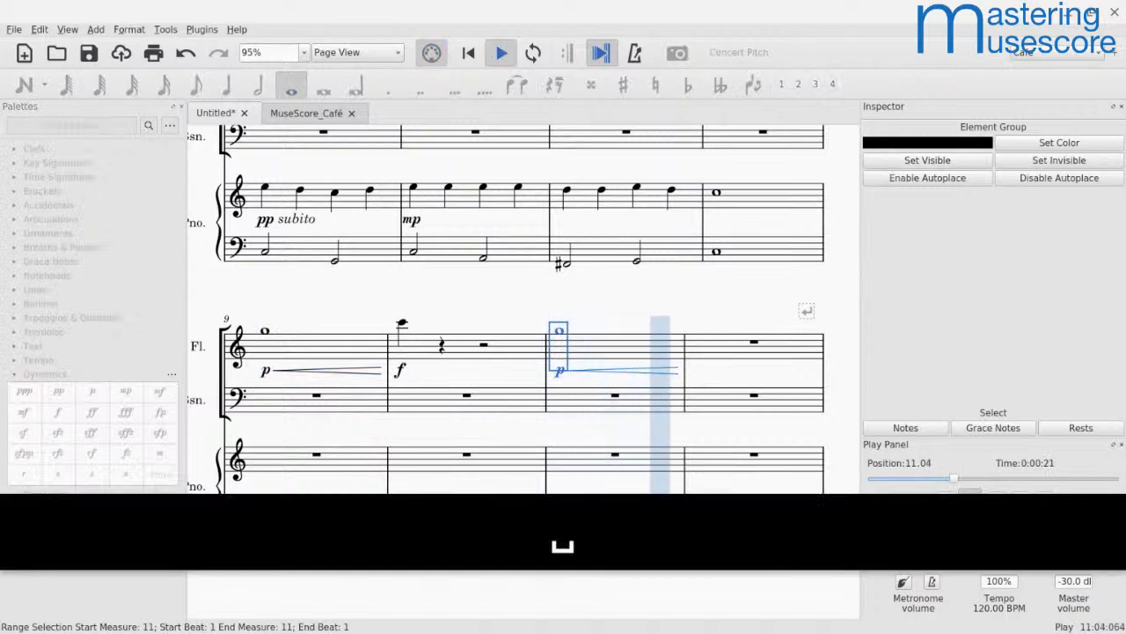
key("space")
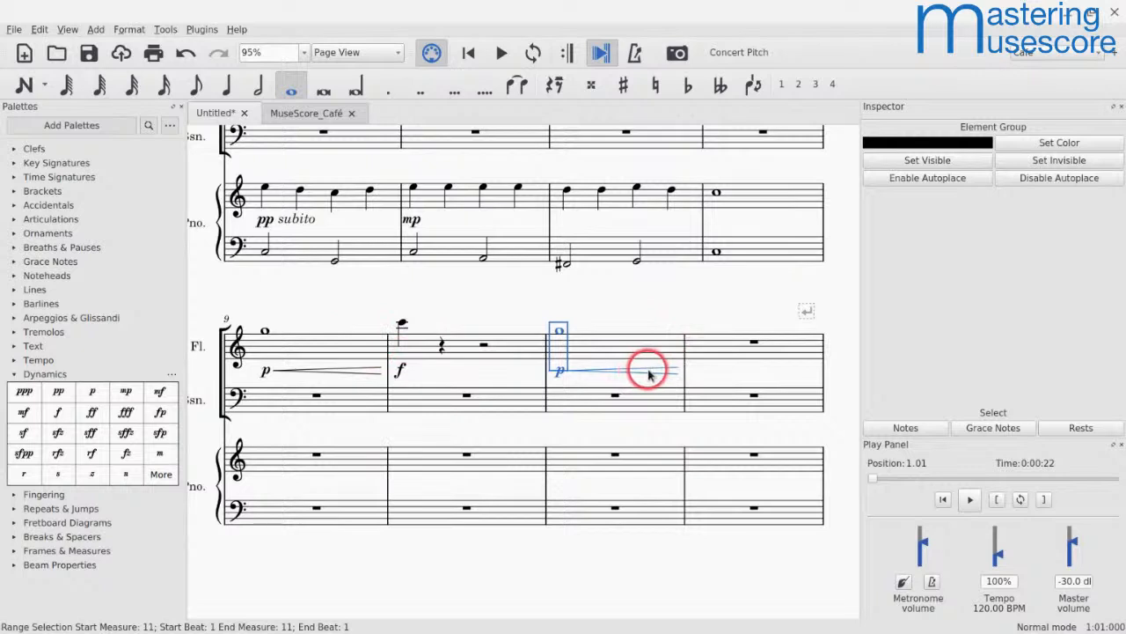
Step: Try adding a forte dynamic at the flute's measure 12 rest and remove it
left_click(755, 343)
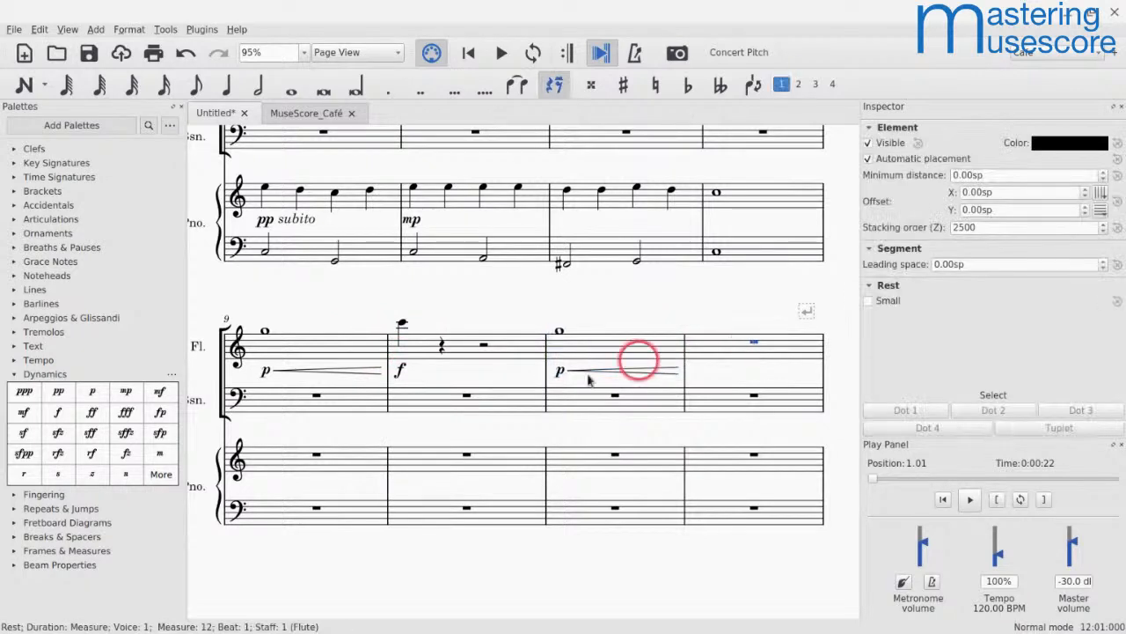
left_click(58, 412)
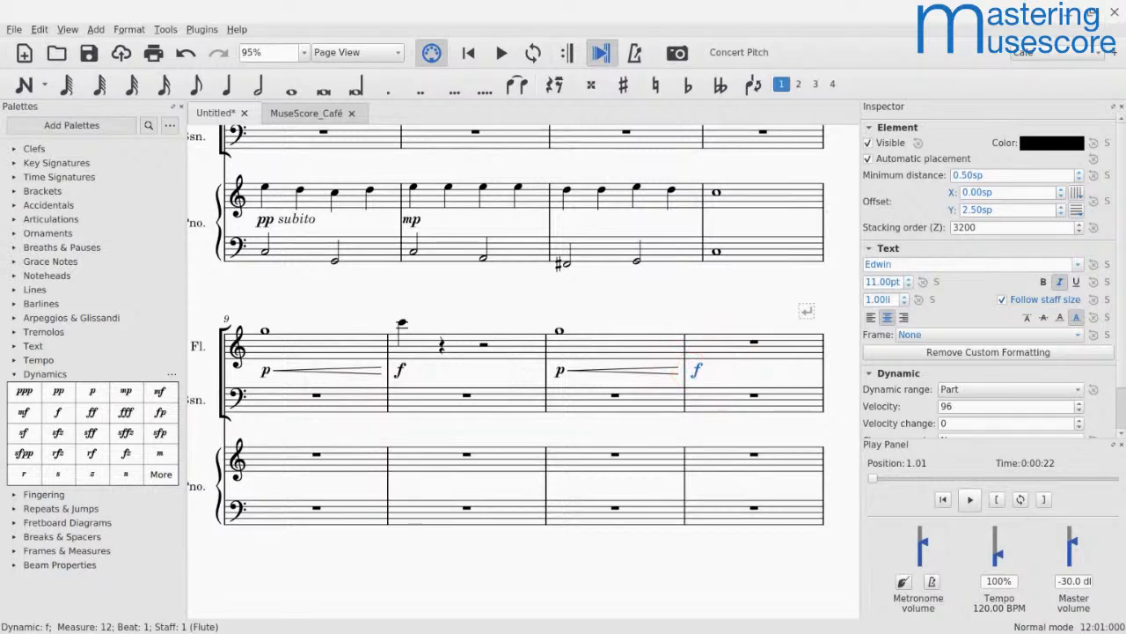
key("BackSpace")
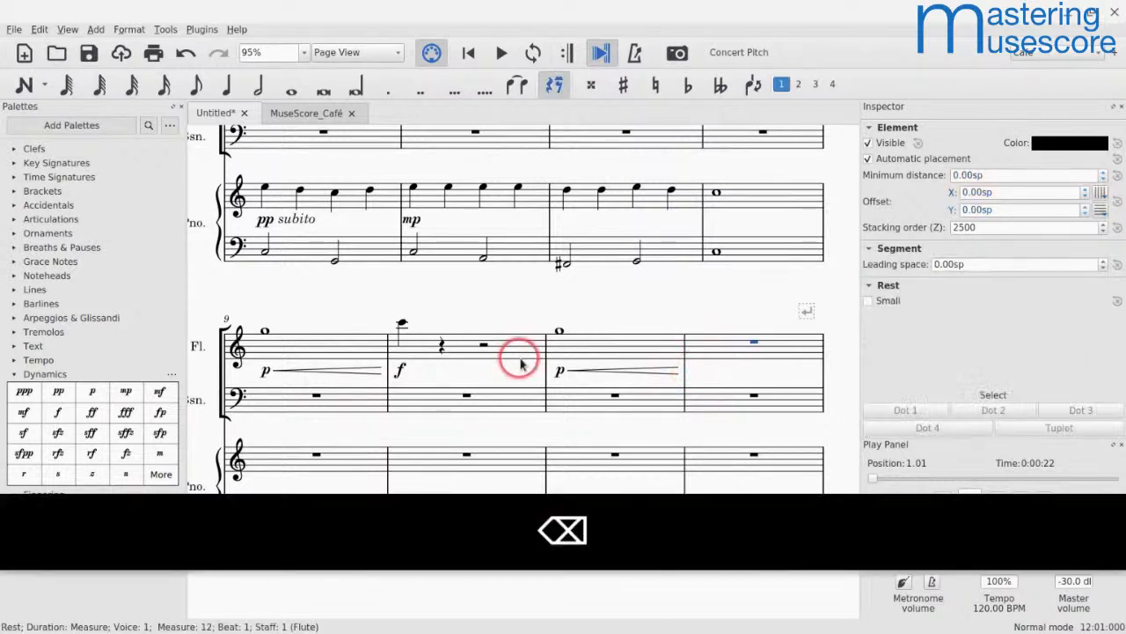
Step: Attach a forte dynamic to the end of the measure 11 crescendo hairpin
left_click(629, 371)
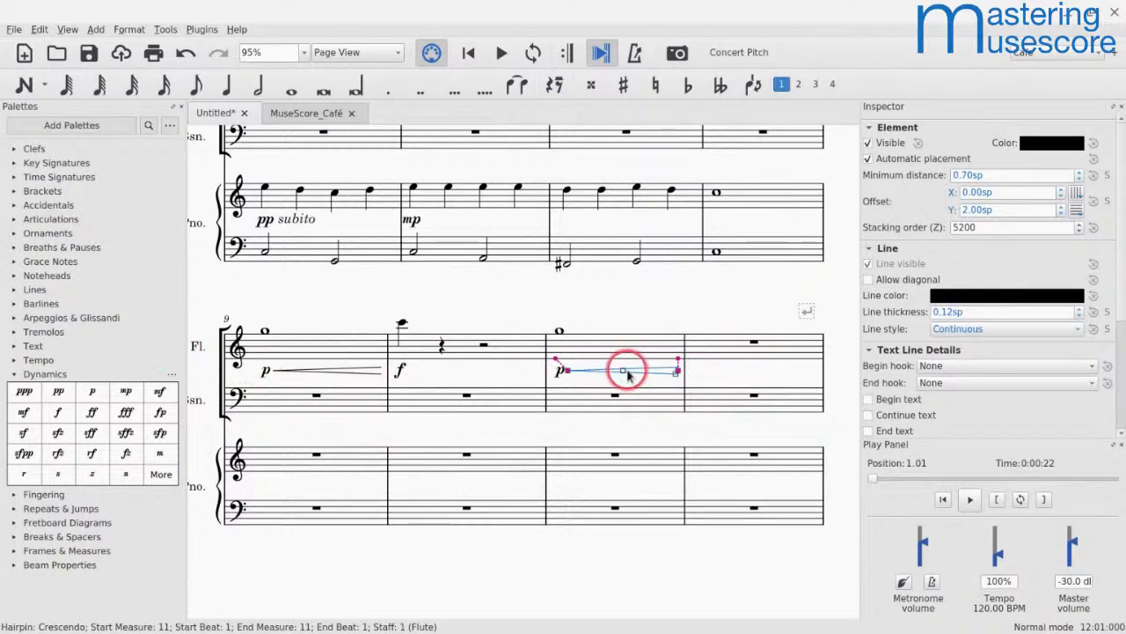
left_click(59, 415)
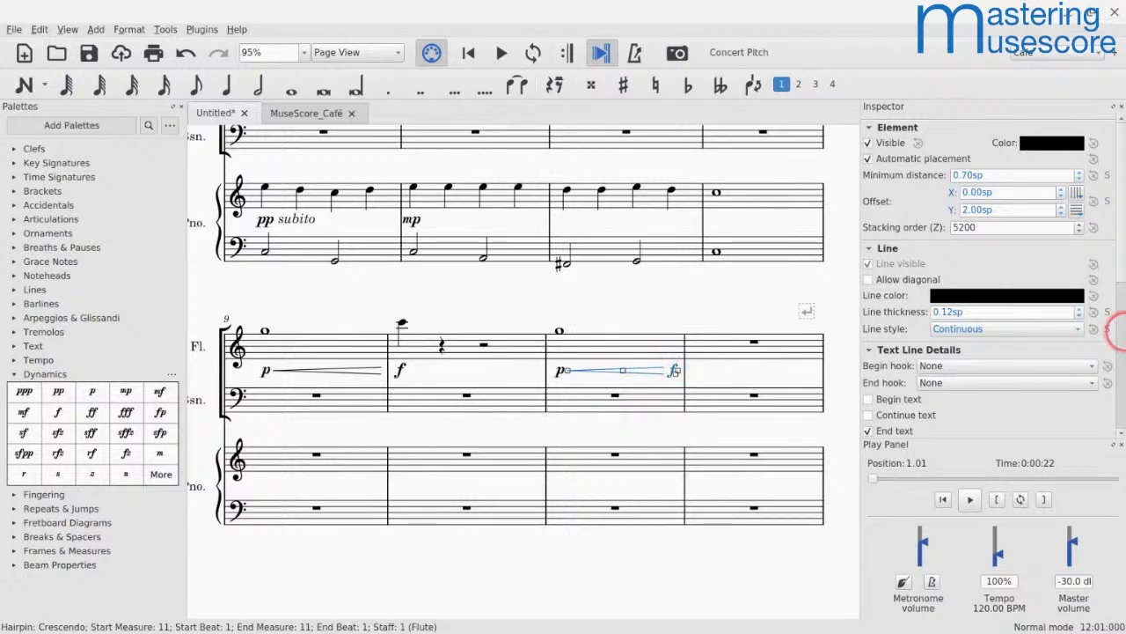
Step: Reset the measure 11 hairpin's velocity change to 0 and play back the crescendo
left_click_drag(1122, 226, 1119, 436)
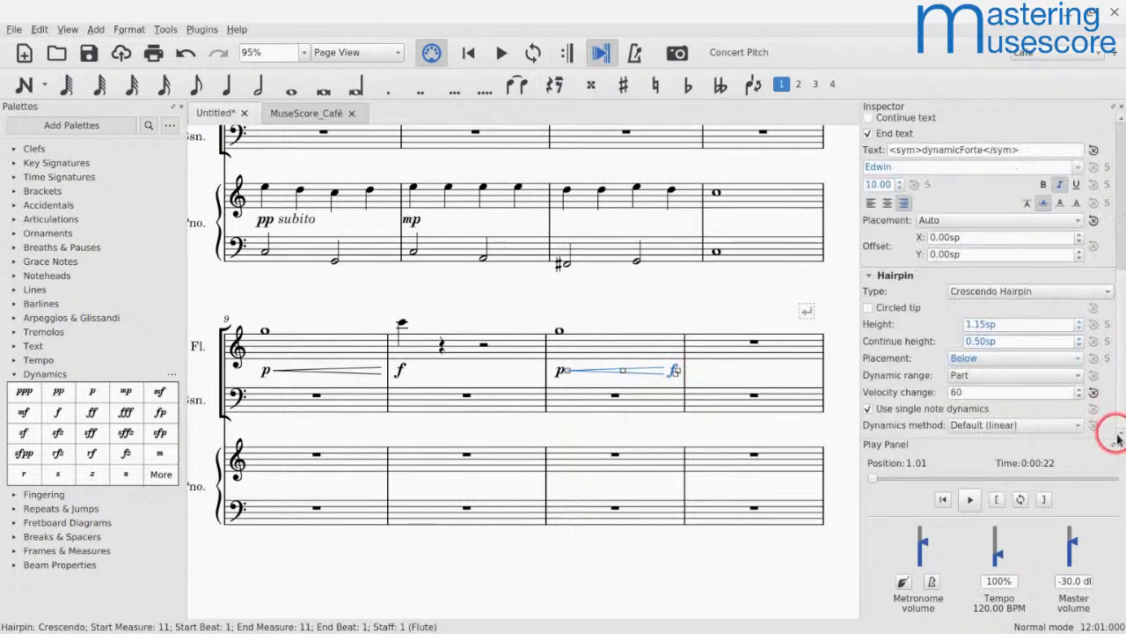
left_click(1093, 393)
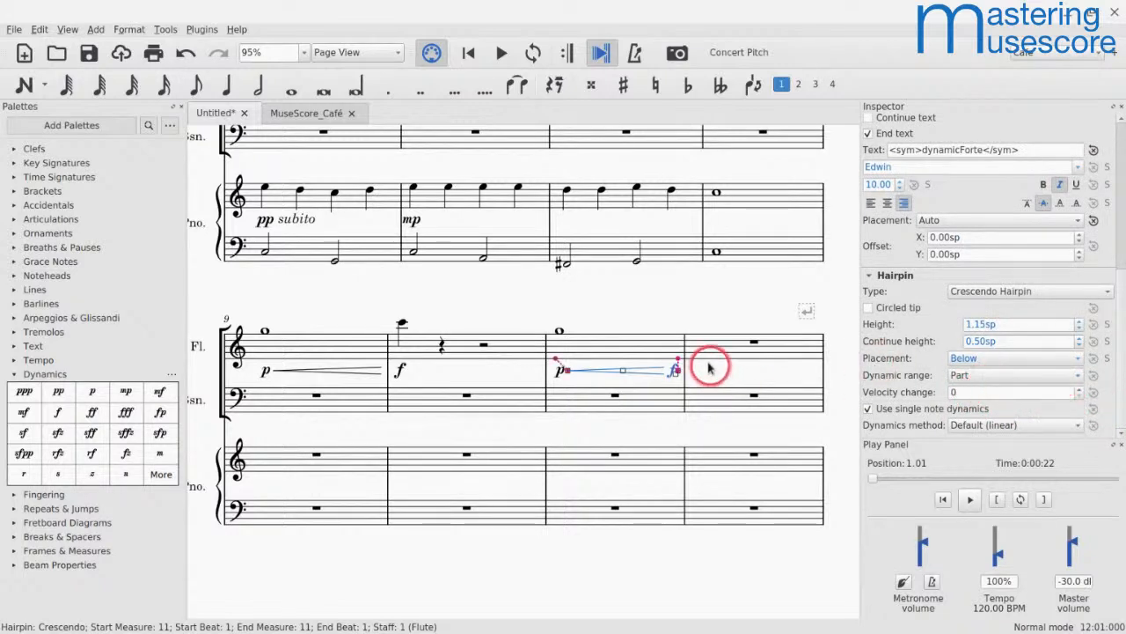
left_click(633, 352)
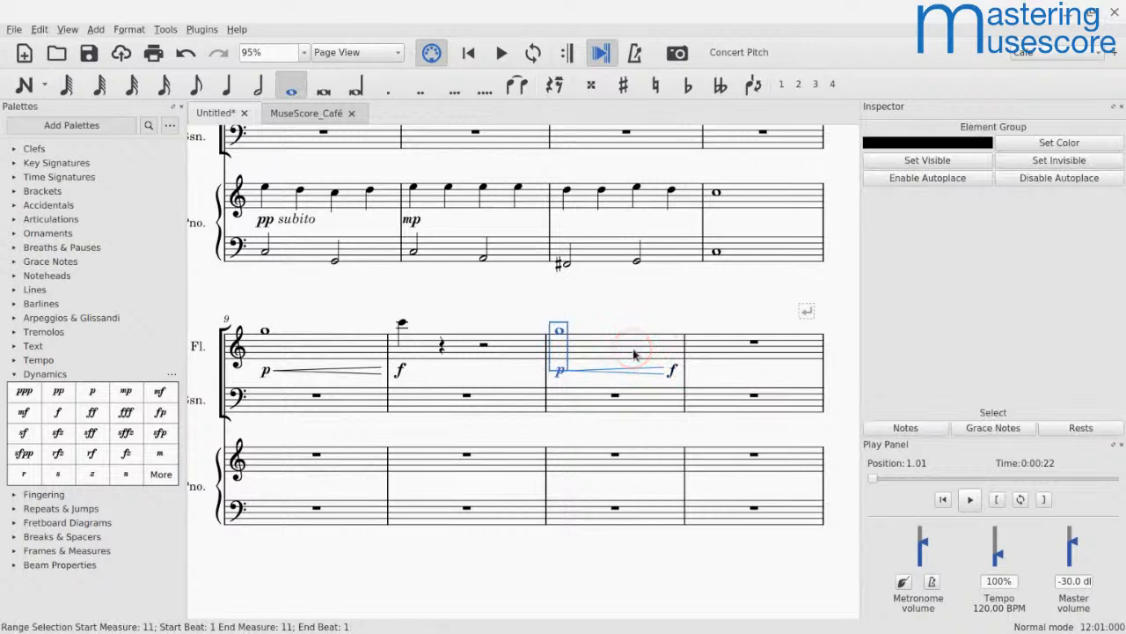
key("space")
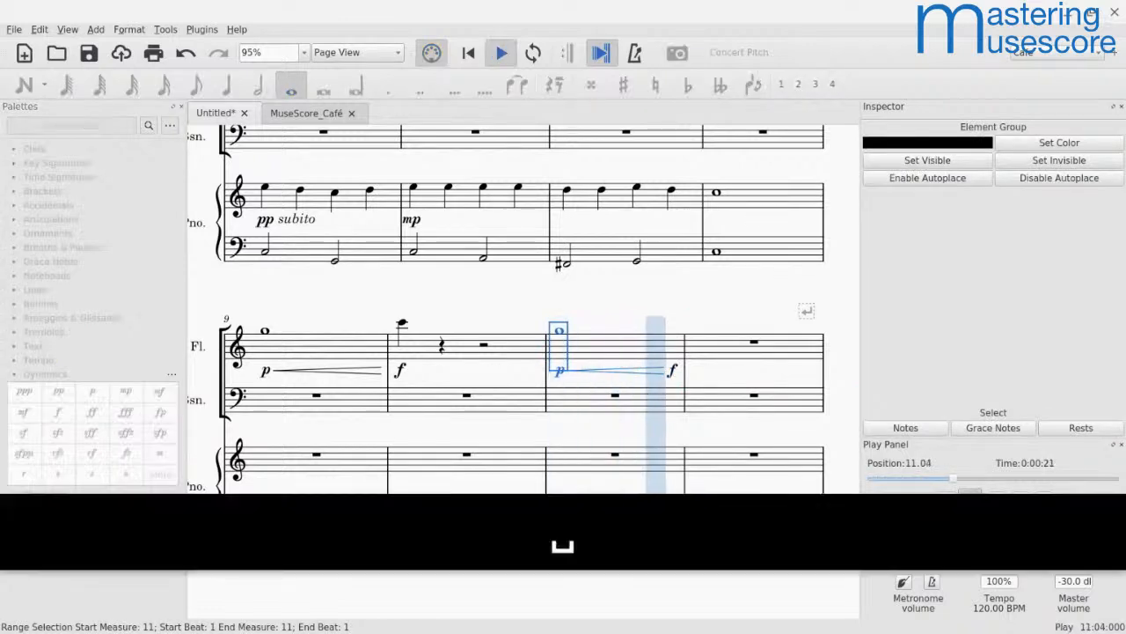
Step: Set the measure 11 hairpin's velocity change to 50 and play back the crescendo
left_click(638, 372)
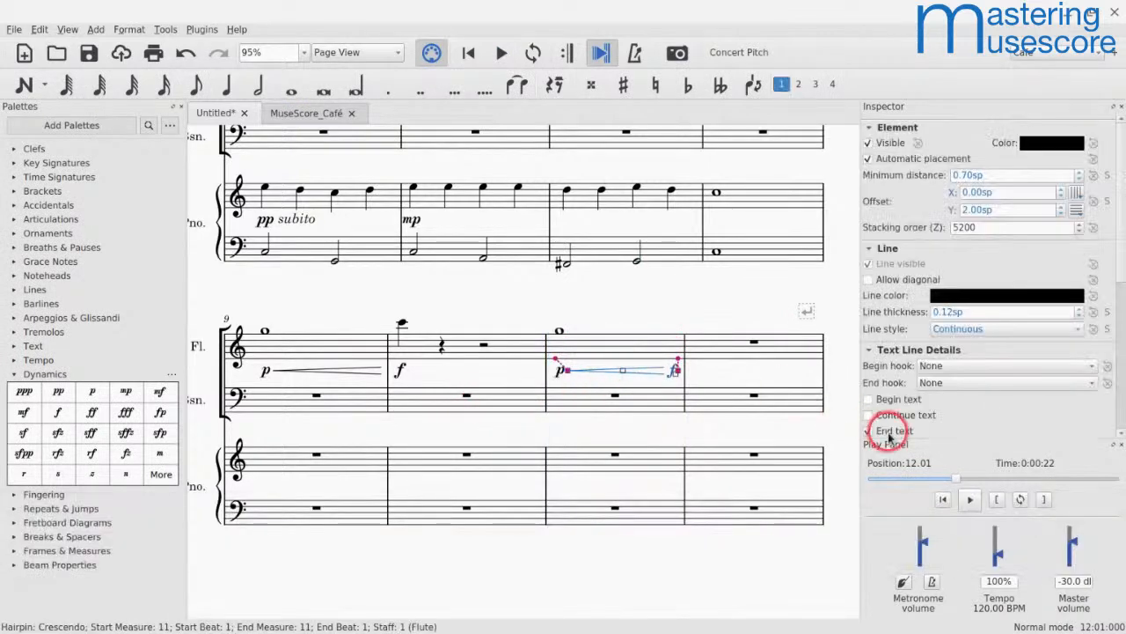
scroll(871, 440, "down", 5)
left_click(997, 390)
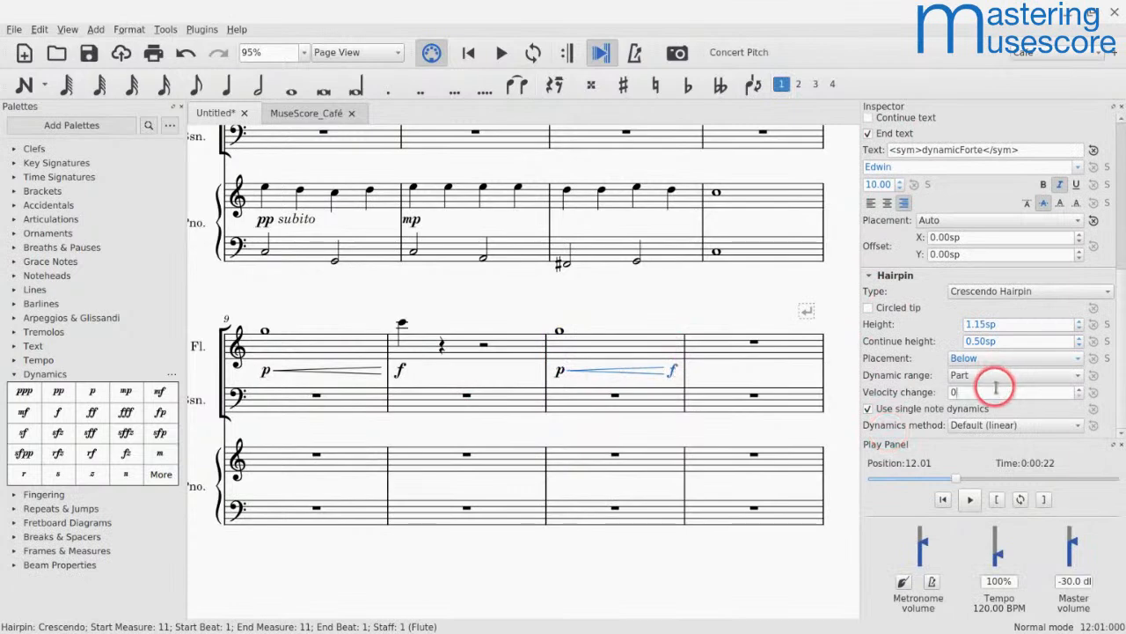
key("Left")
type("5")
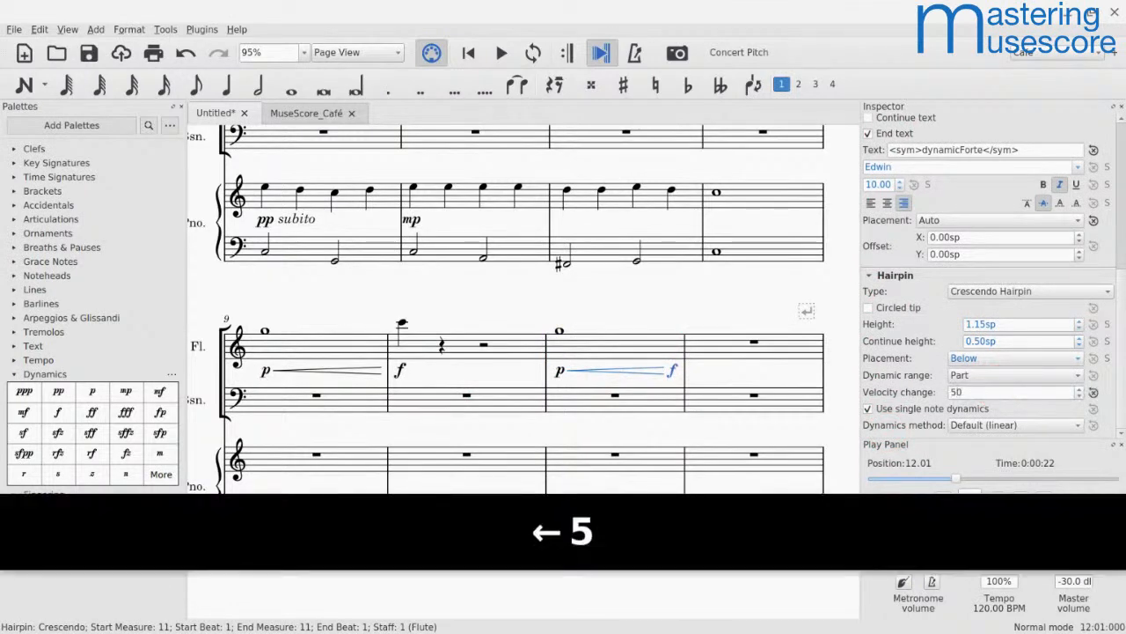
left_click(559, 372, "shift")
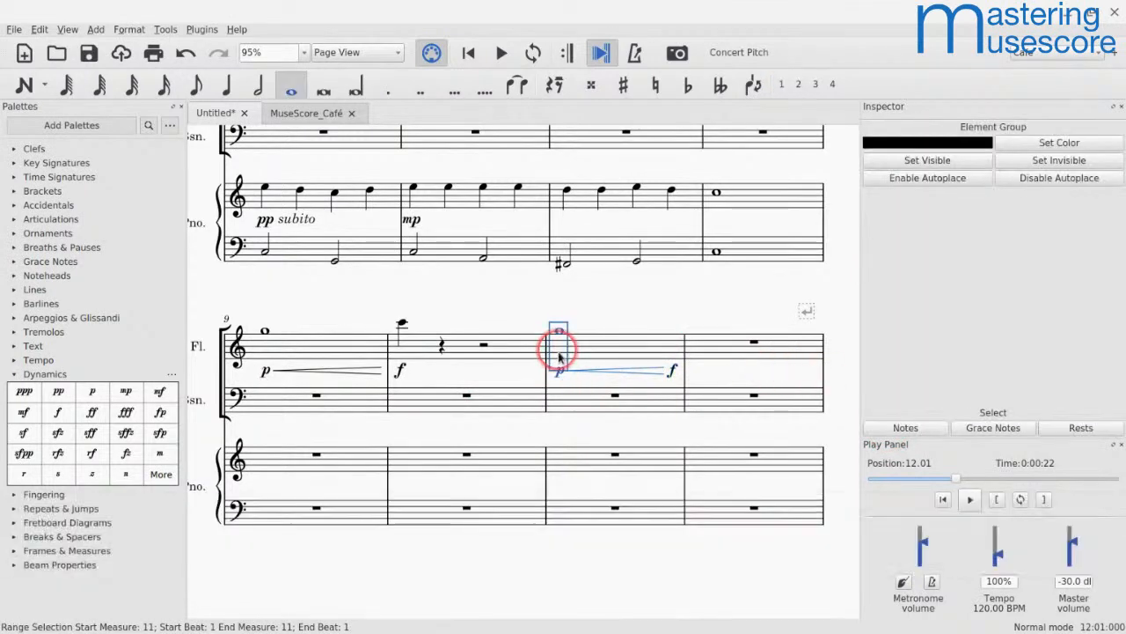
key("space")
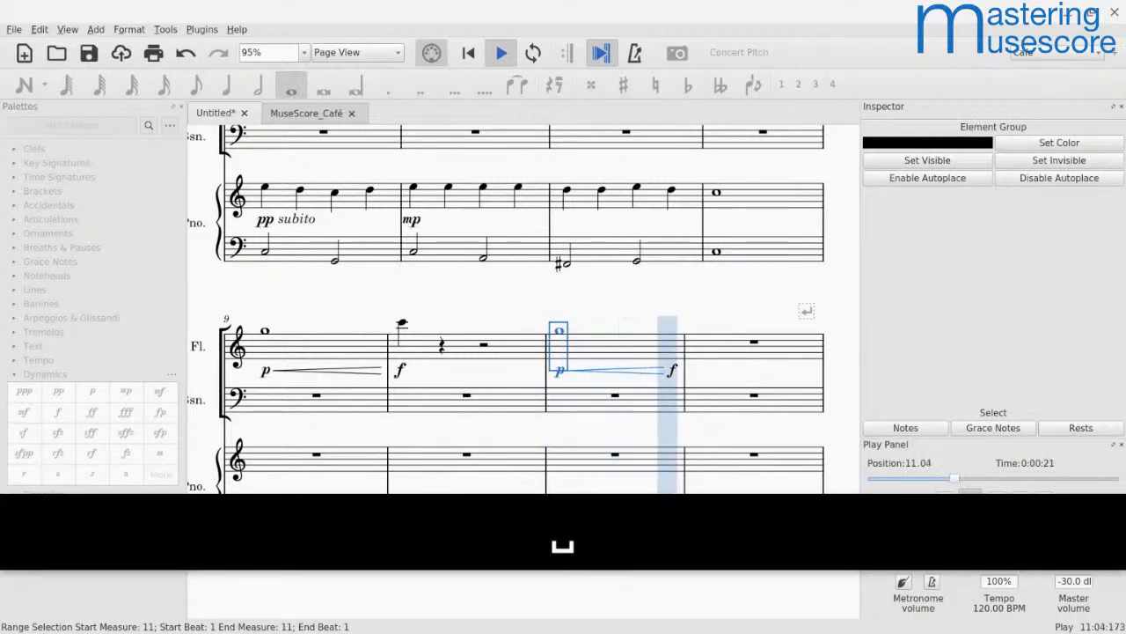
key("space")
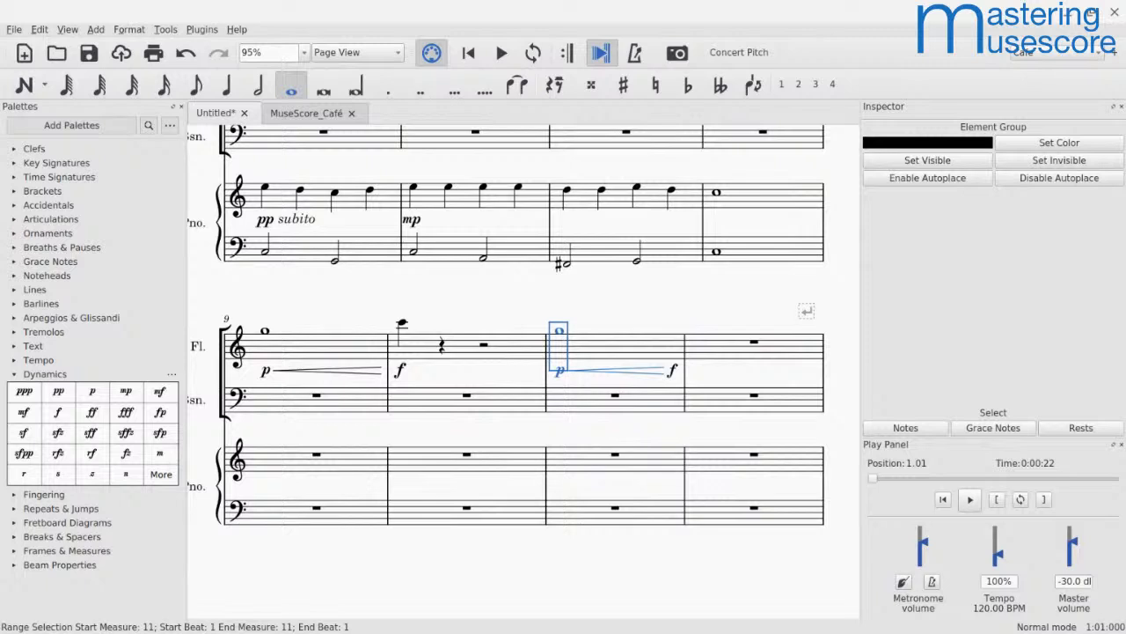
Step: Open the Mixer, enlarge it slightly so the channel names fit, and select the Flute channel
left_click(609, 344)
key("F10")
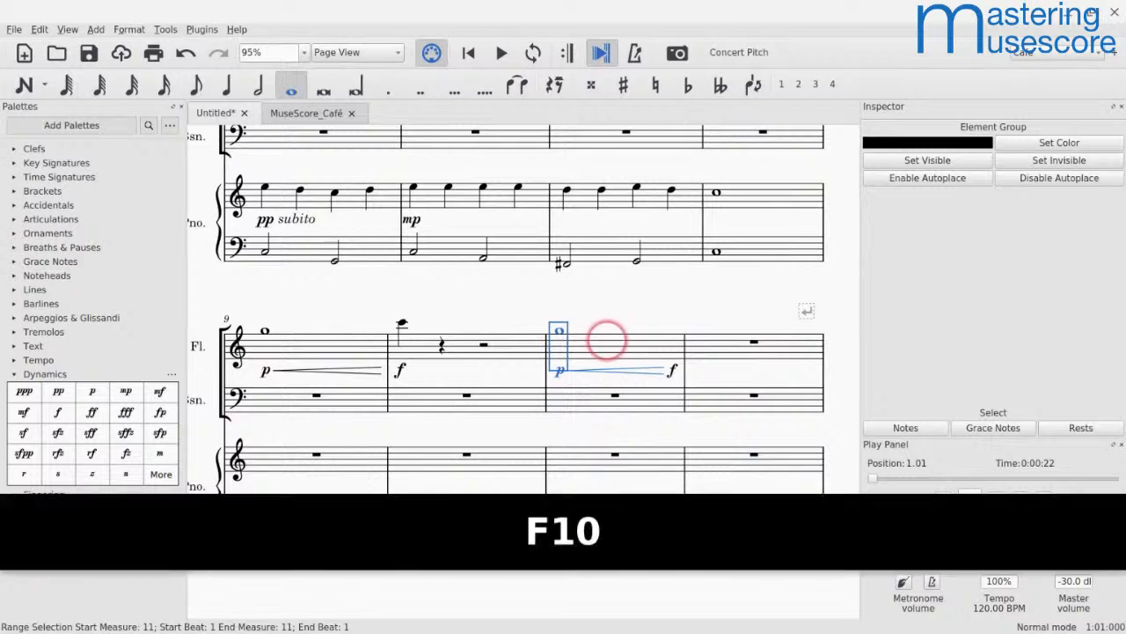
left_click(442, 328)
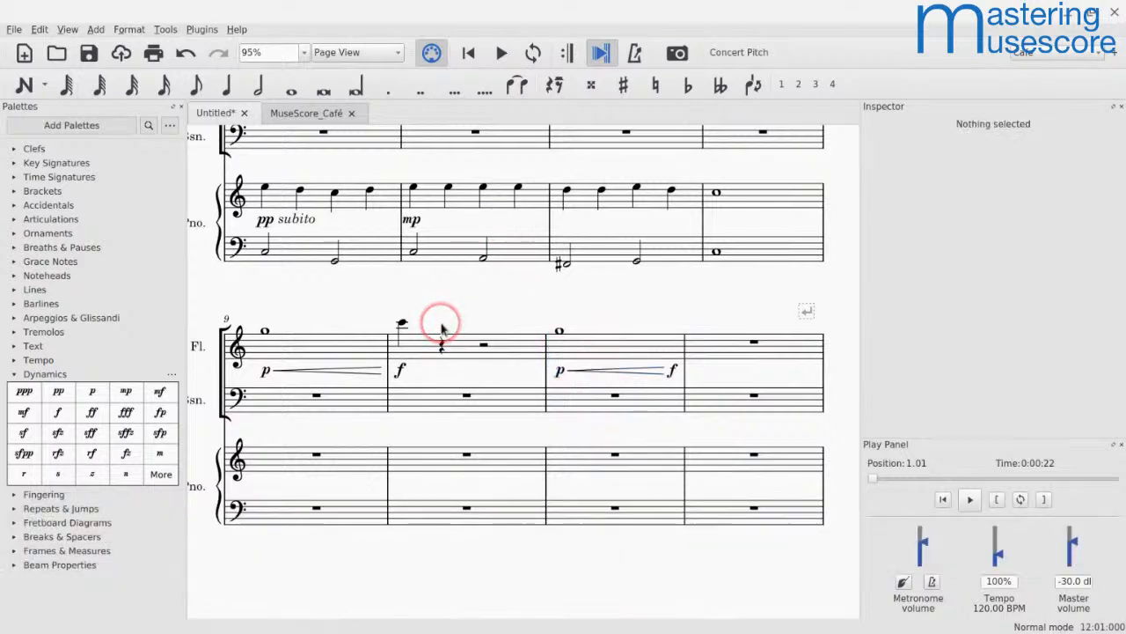
key("F10")
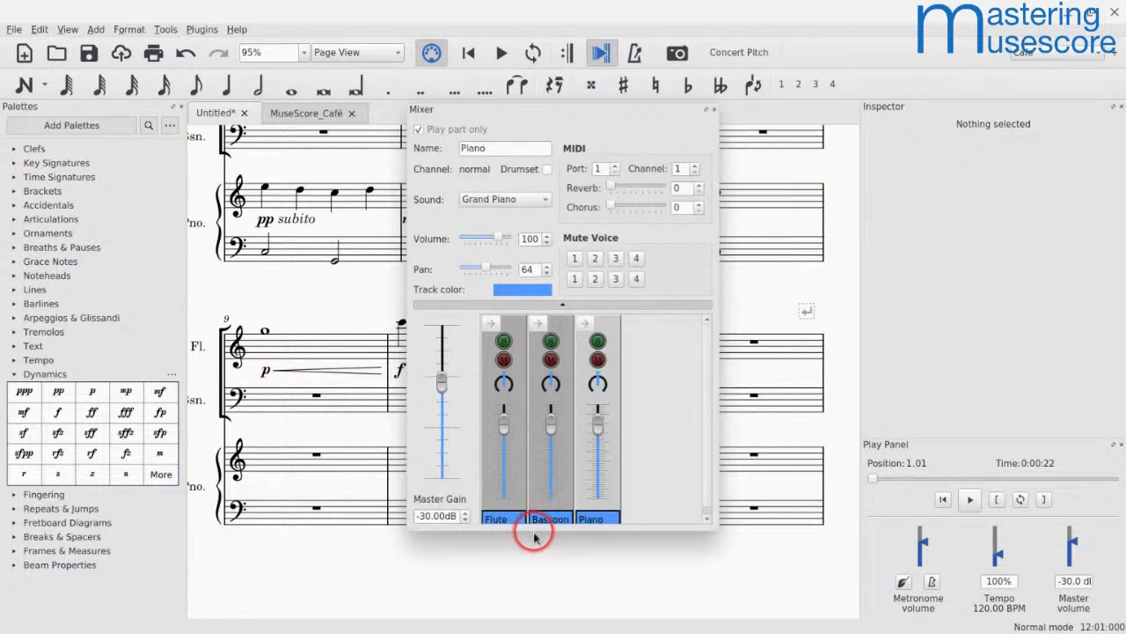
left_click_drag(535, 538, 533, 551)
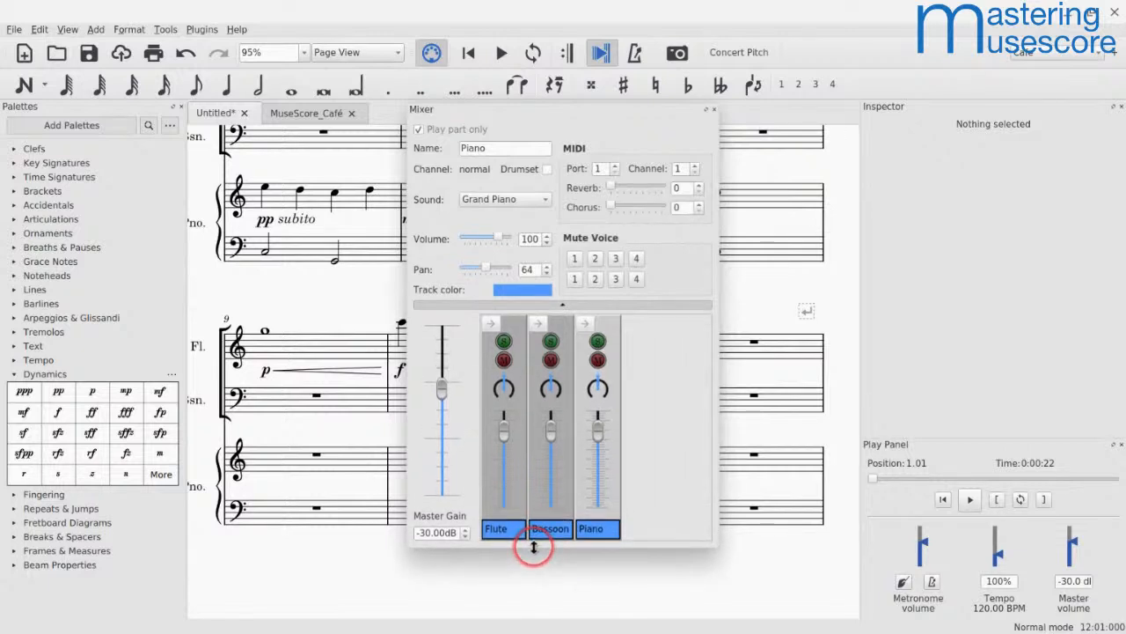
left_click(506, 477)
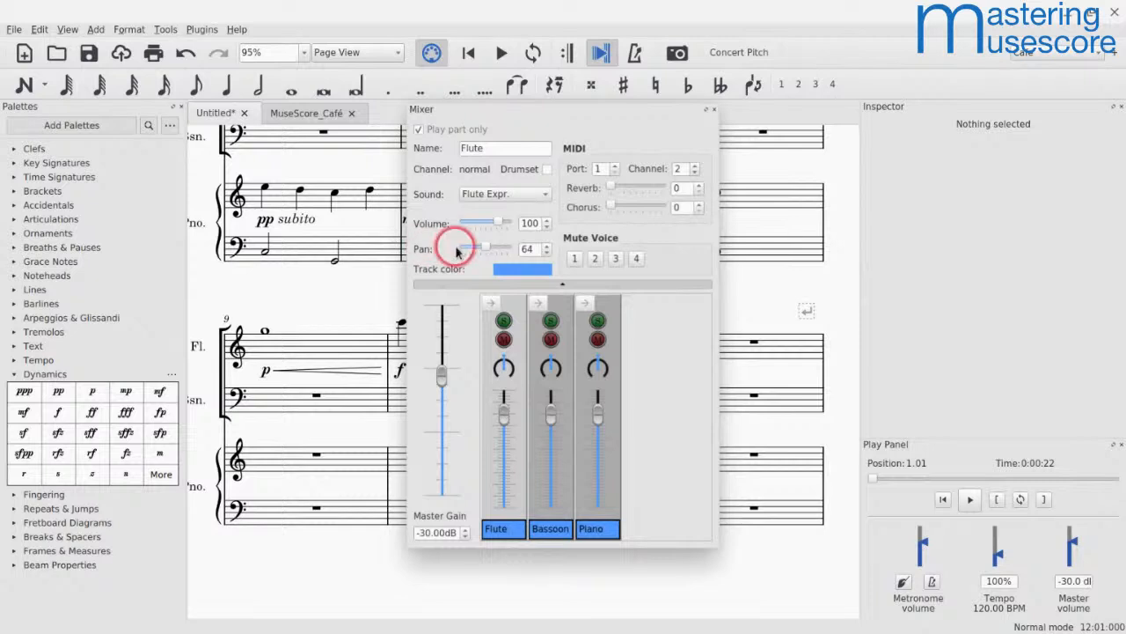
Step: Set the Flute channel's sound to Pan Flute and play back the crescendos in measures 9 and 11 with the Mixer closed
left_click(469, 198)
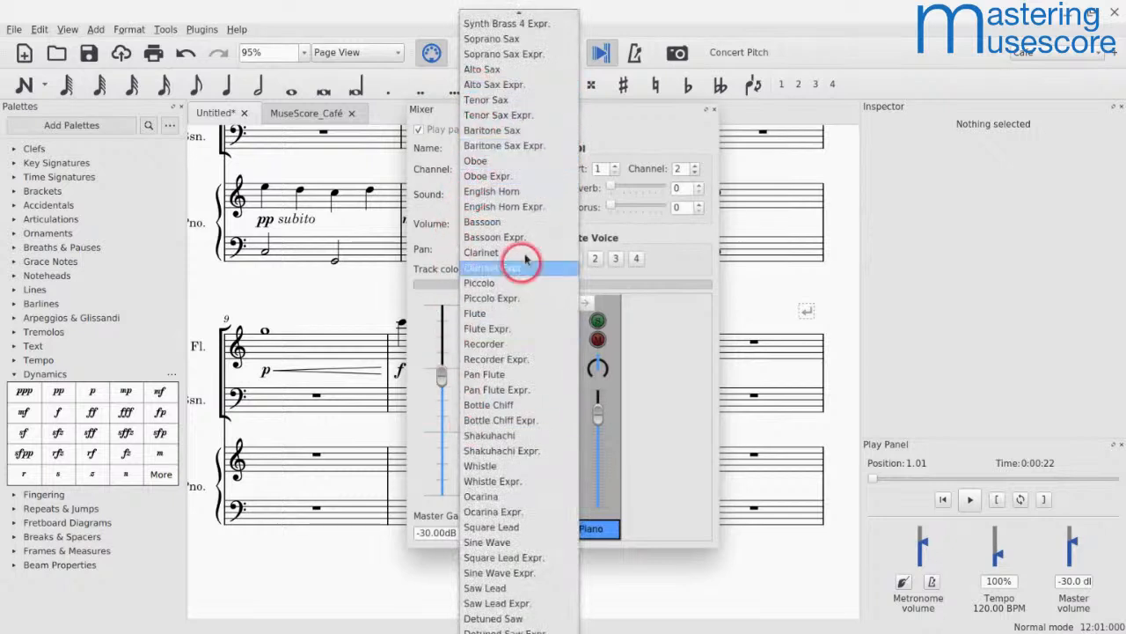
left_click(484, 377)
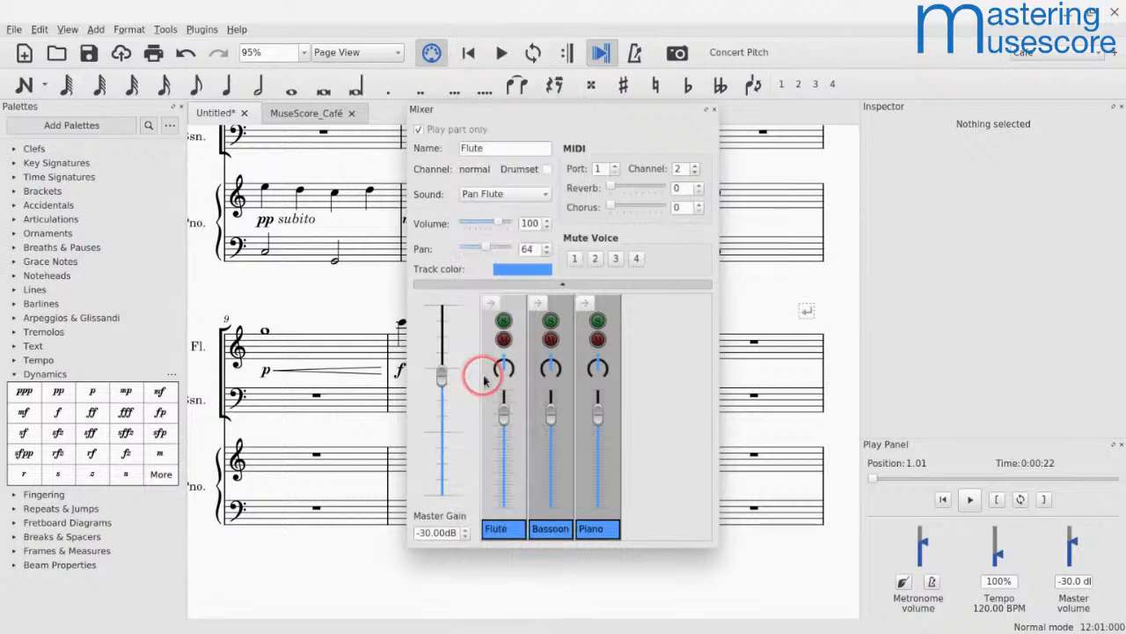
left_click(706, 108)
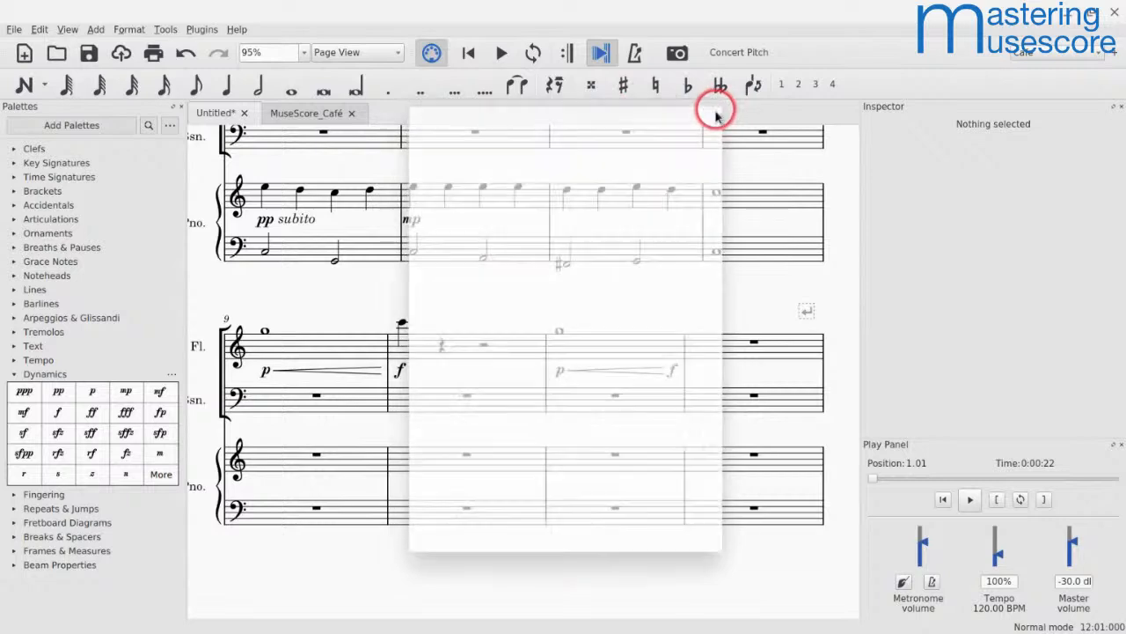
left_click(323, 355)
key("space")
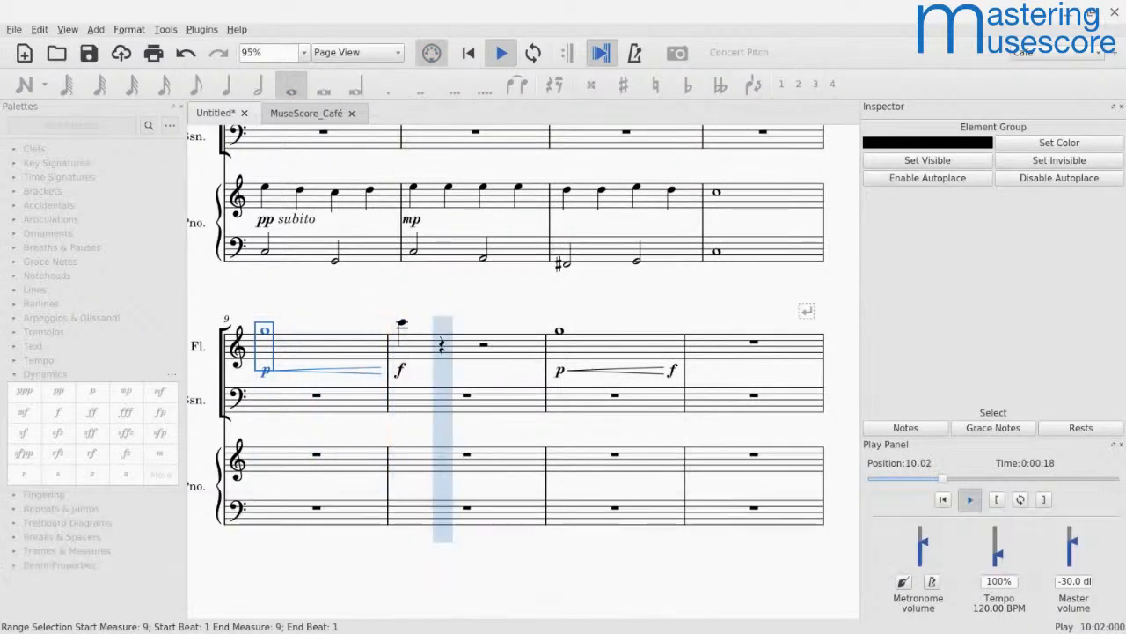
key("space")
left_click(566, 361)
key("space")
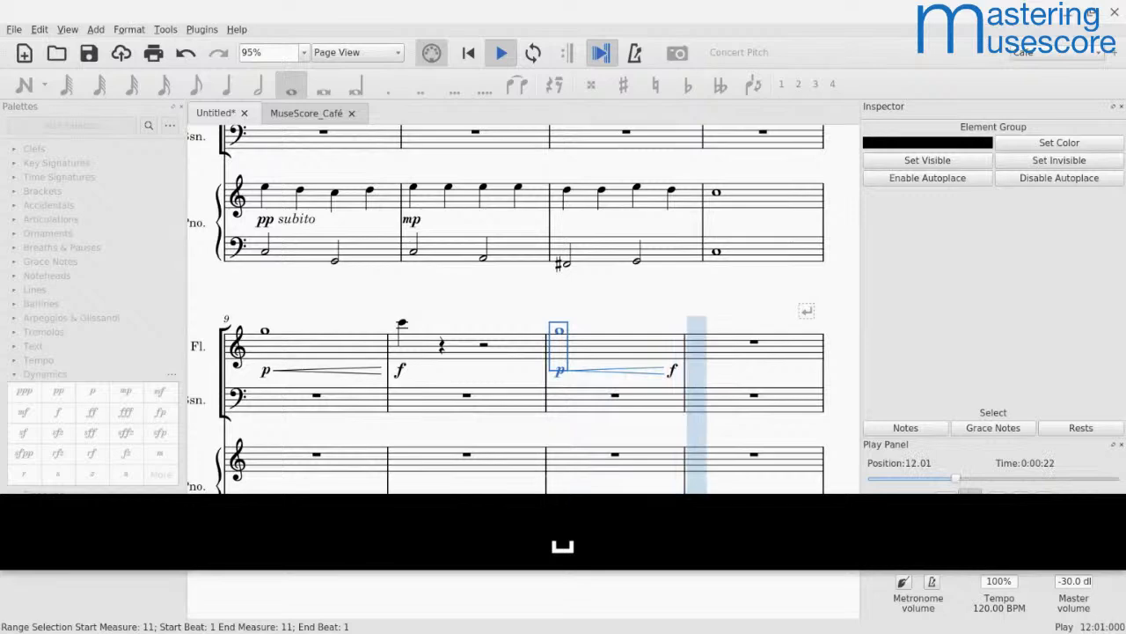
key("space")
Step: Reopen the Mixer and set the Flute channel's sound to Pan Flute Expr
left_click(350, 364)
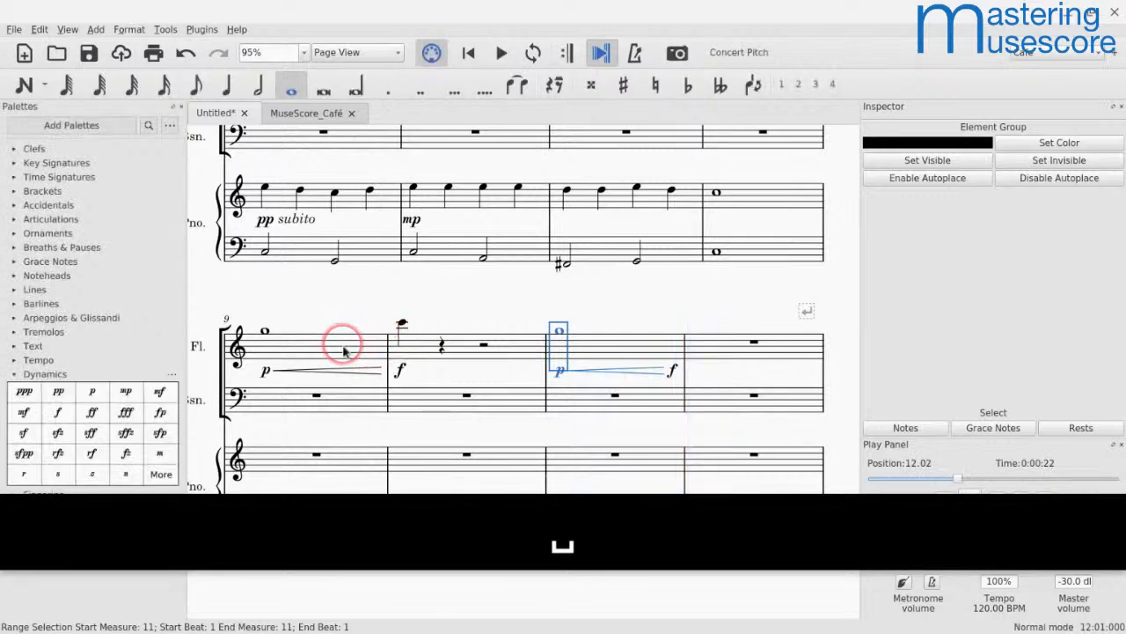
key("F10")
key("F10")
left_click(469, 195)
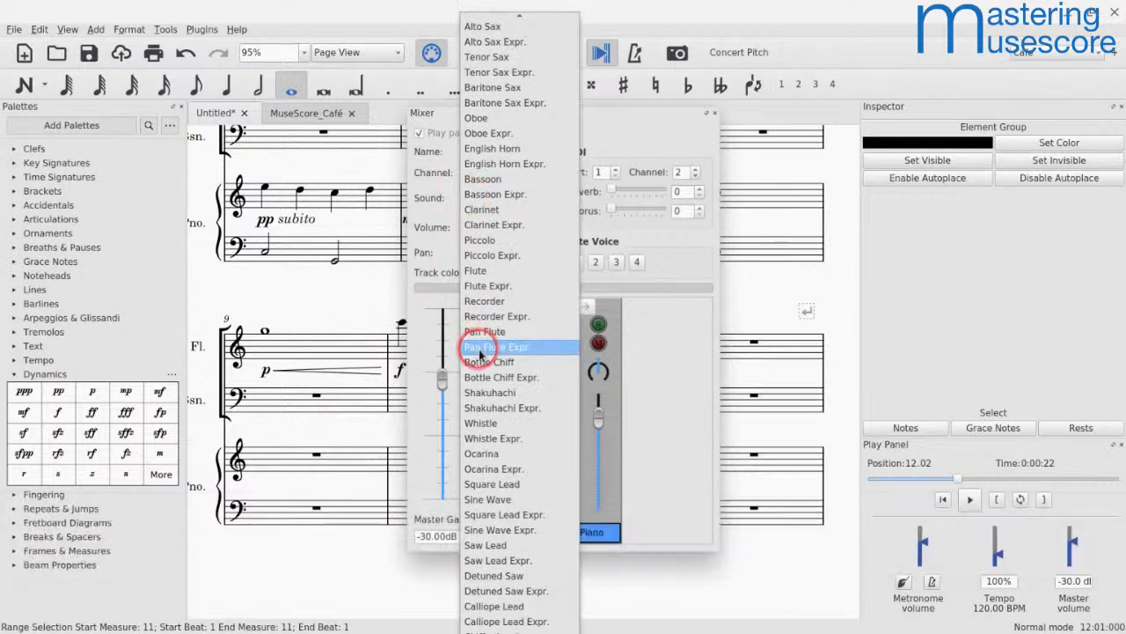
left_click(493, 349)
Step: Play back the flute passage from measure 9 and close the Mixer
left_click(268, 351)
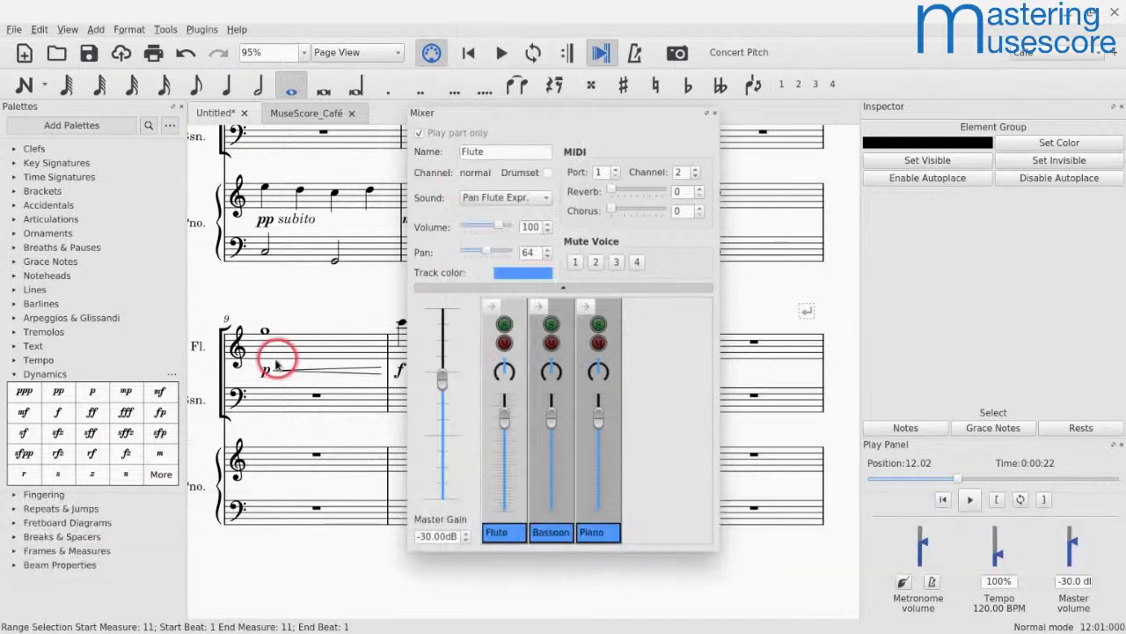
key("space")
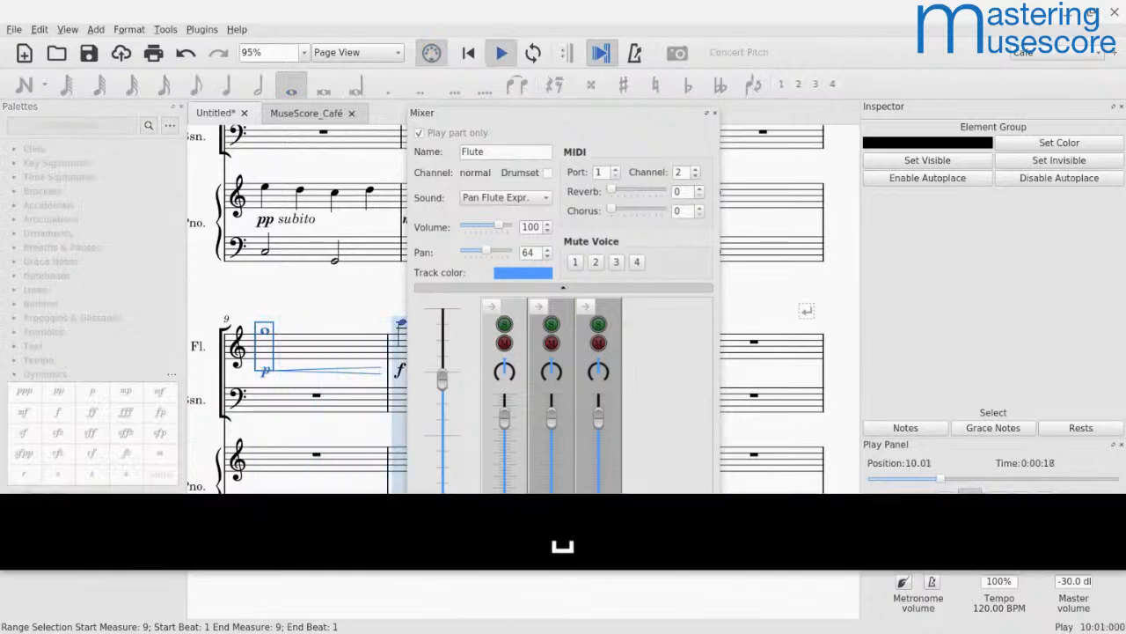
left_click(378, 238)
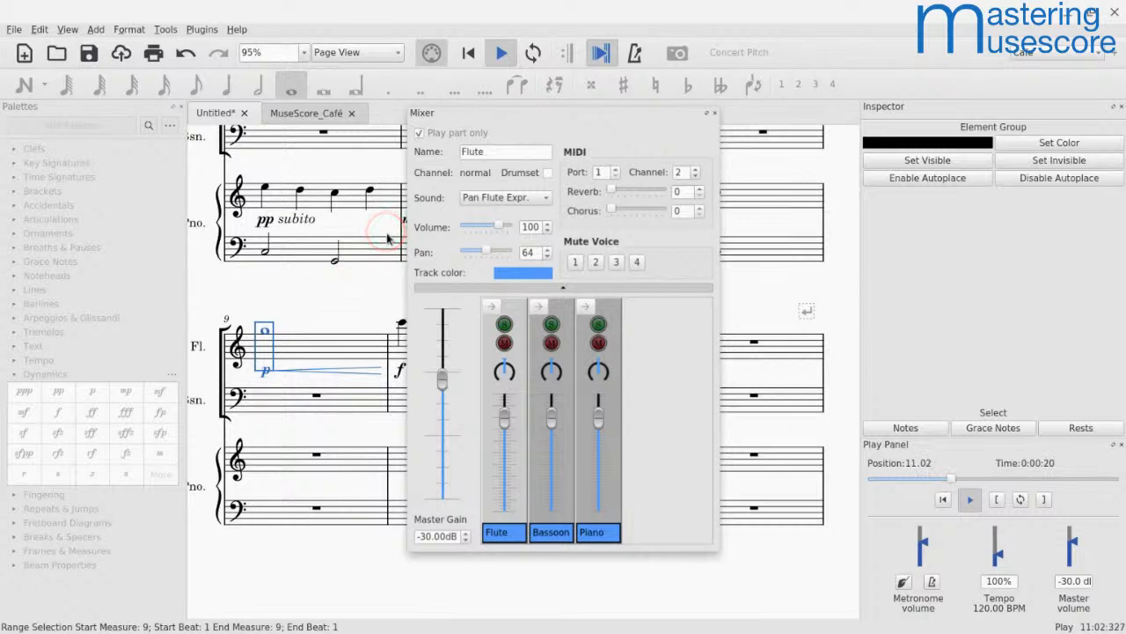
key("space")
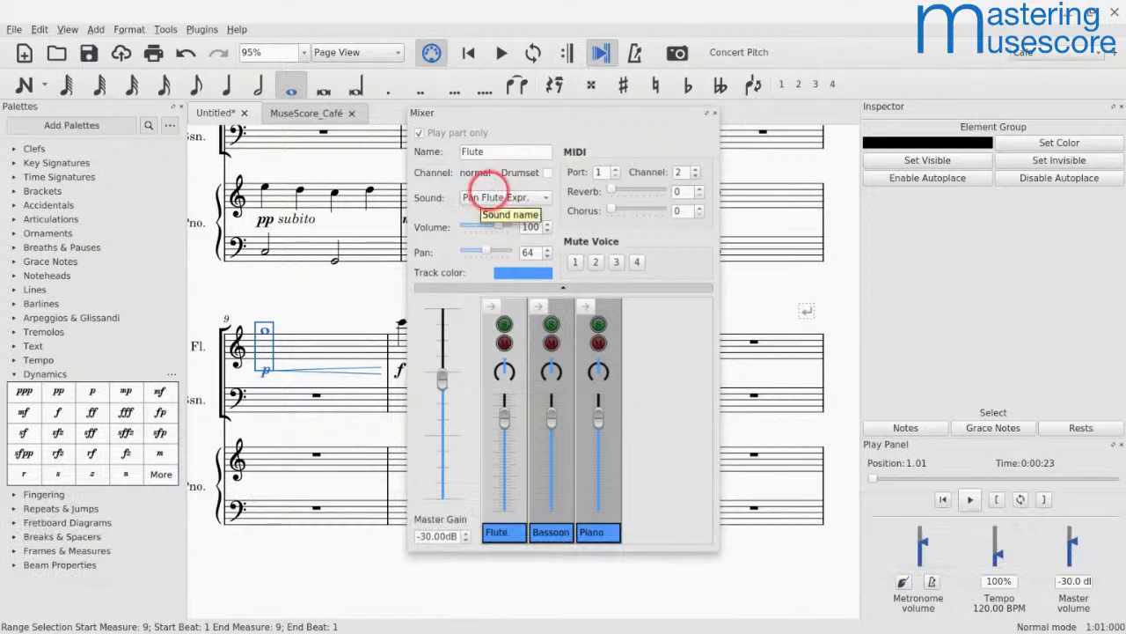
left_click(716, 112)
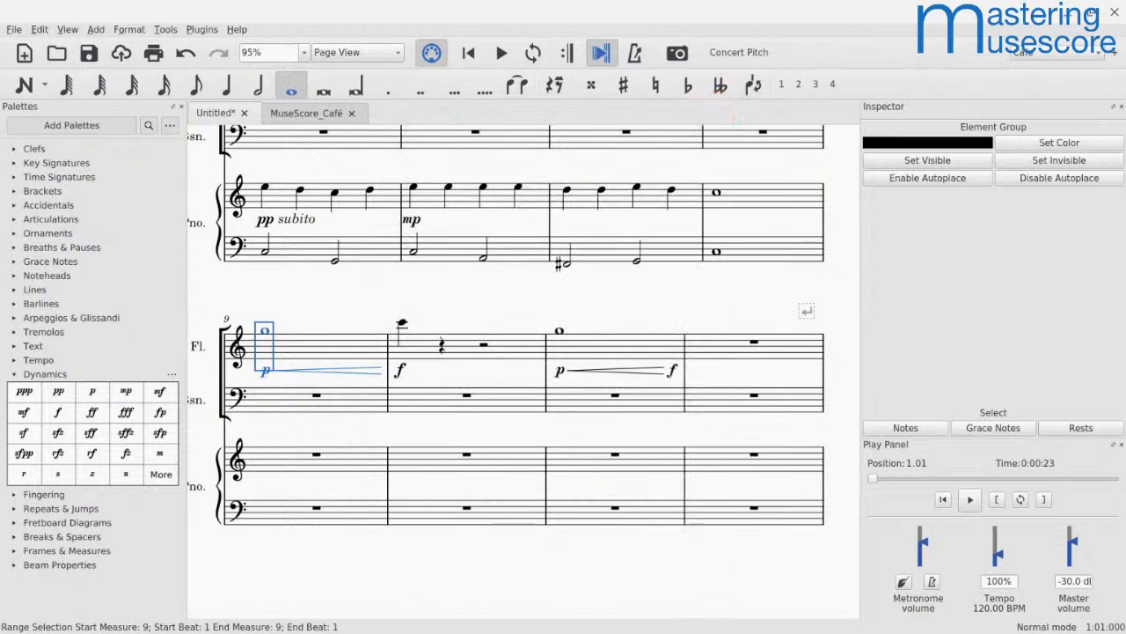
Step: Select measure 5 of the piano's upper staff and open the Mixer
scroll(283, 199, "right", 1)
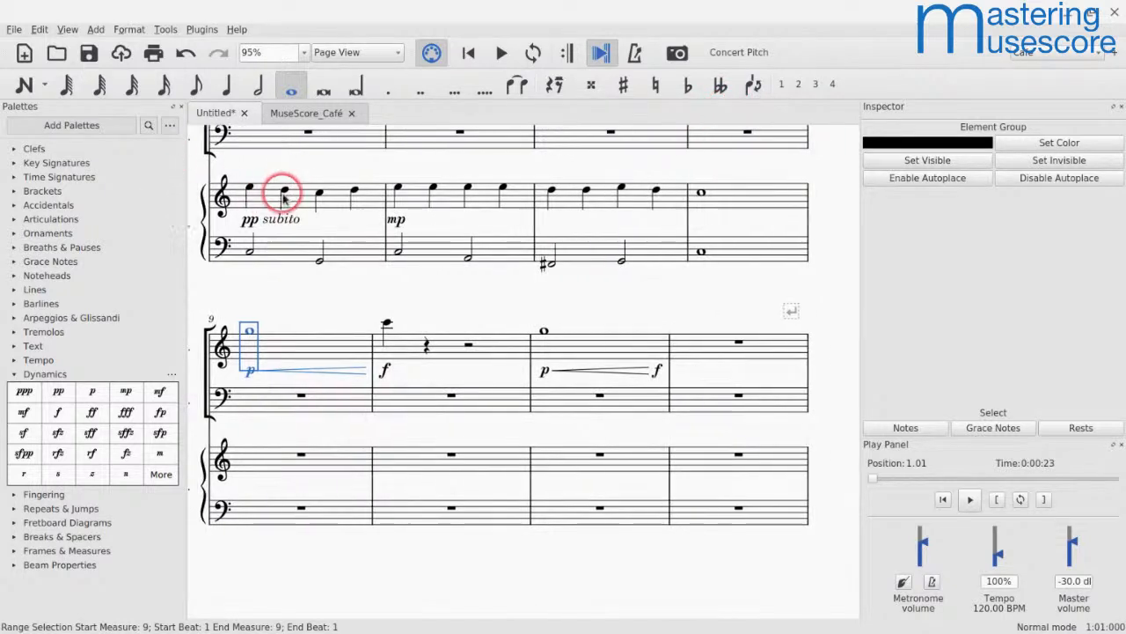
scroll(279, 195, "left", 4)
scroll(280, 195, "up", 1)
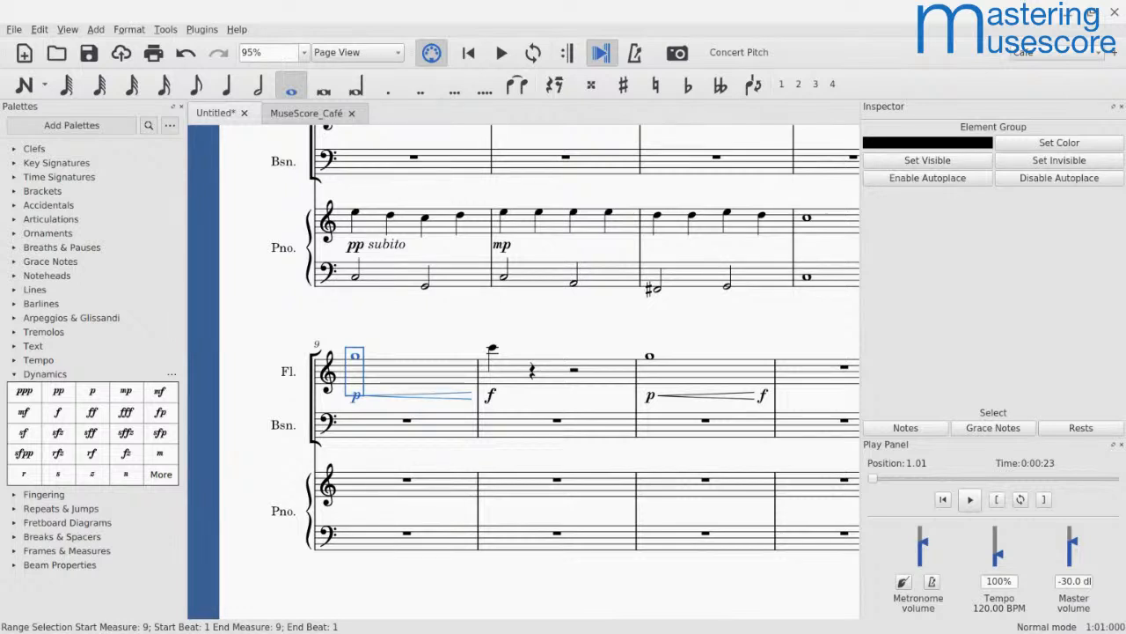
key("F10")
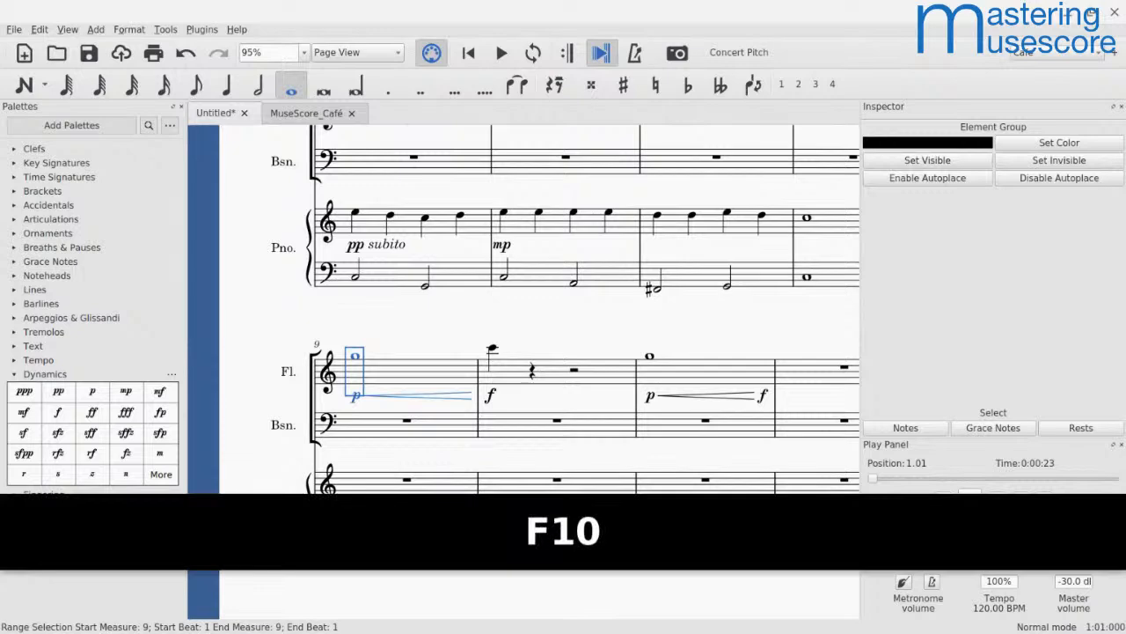
key("F10")
left_click(374, 225)
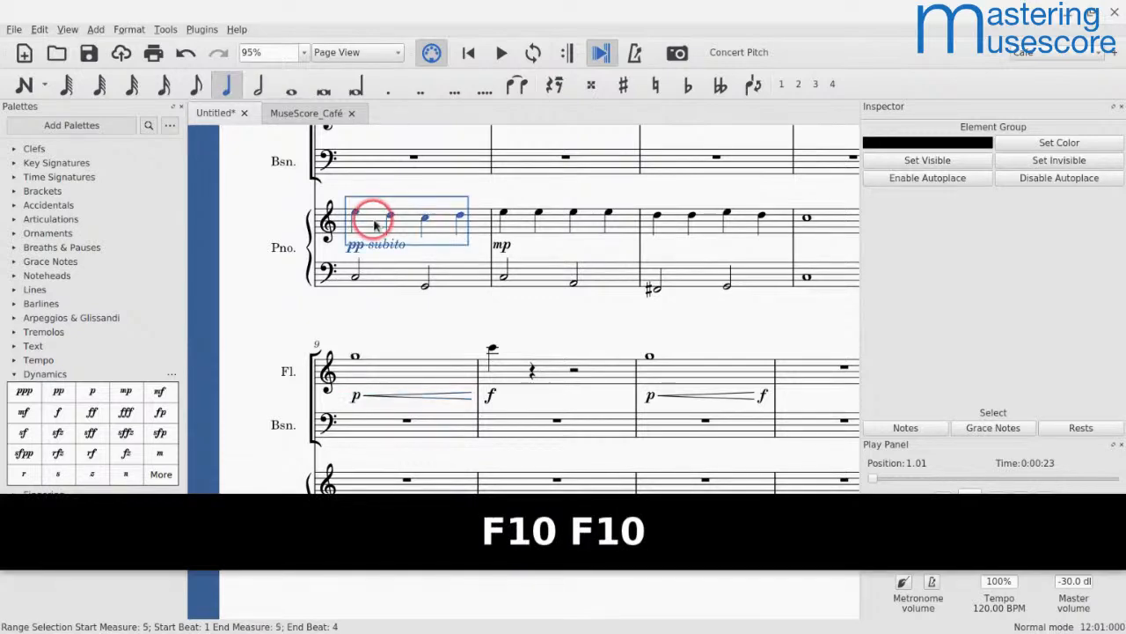
key("F10")
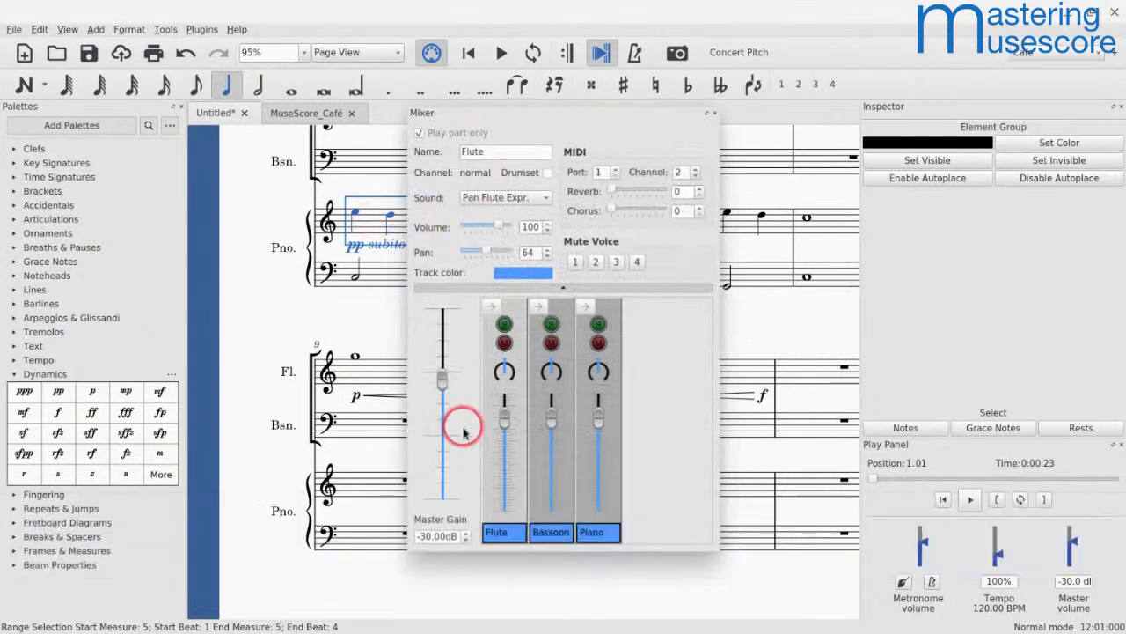
Step: Set the Piano channel's sound to Rock Organ Expr. and close the Mixer
left_click(621, 479)
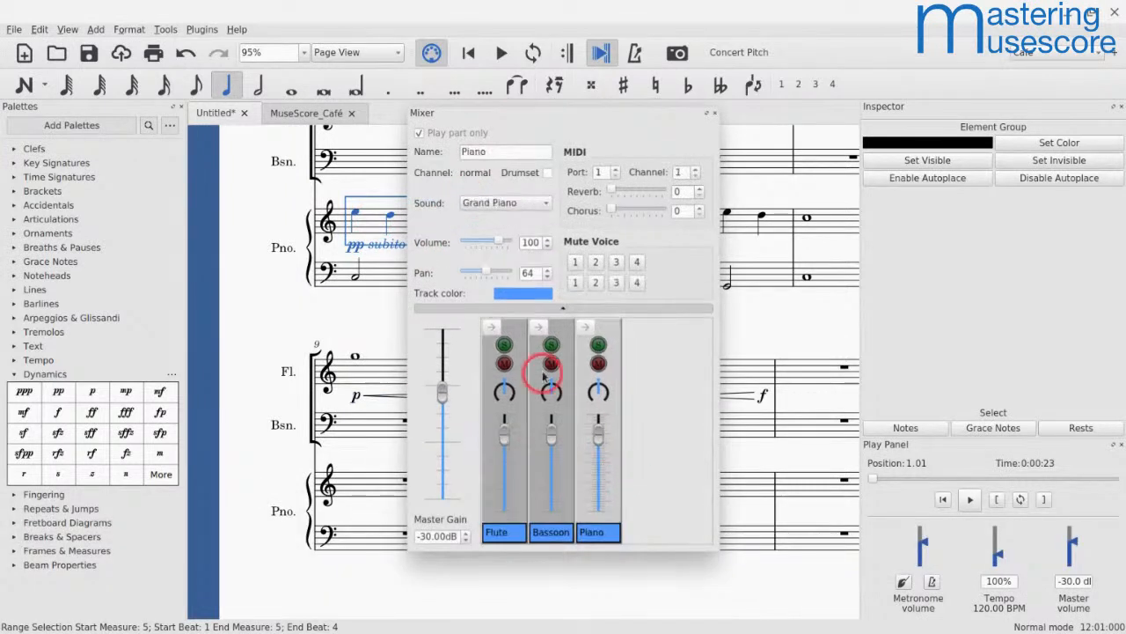
left_click(477, 227)
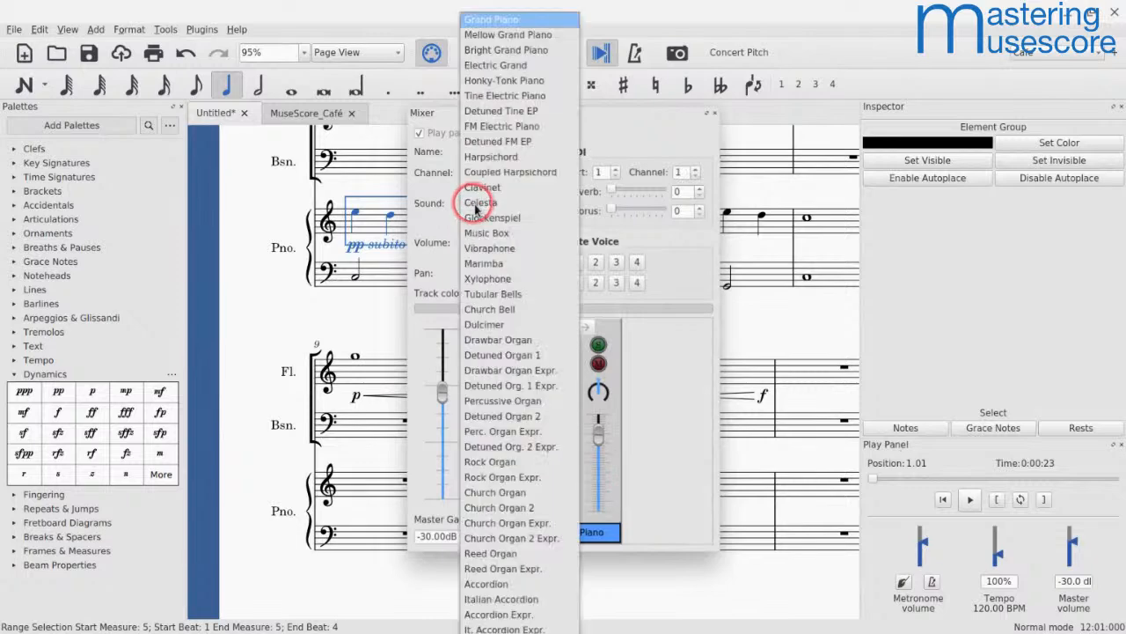
scroll(476, 208, "down", 3)
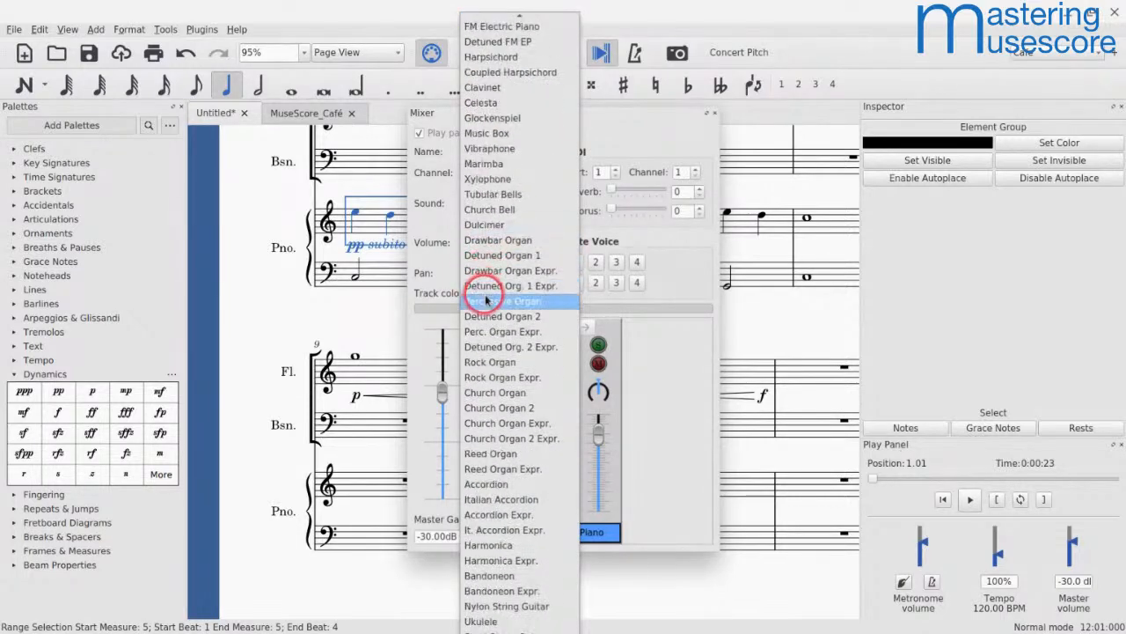
scroll(487, 267, "down", 2)
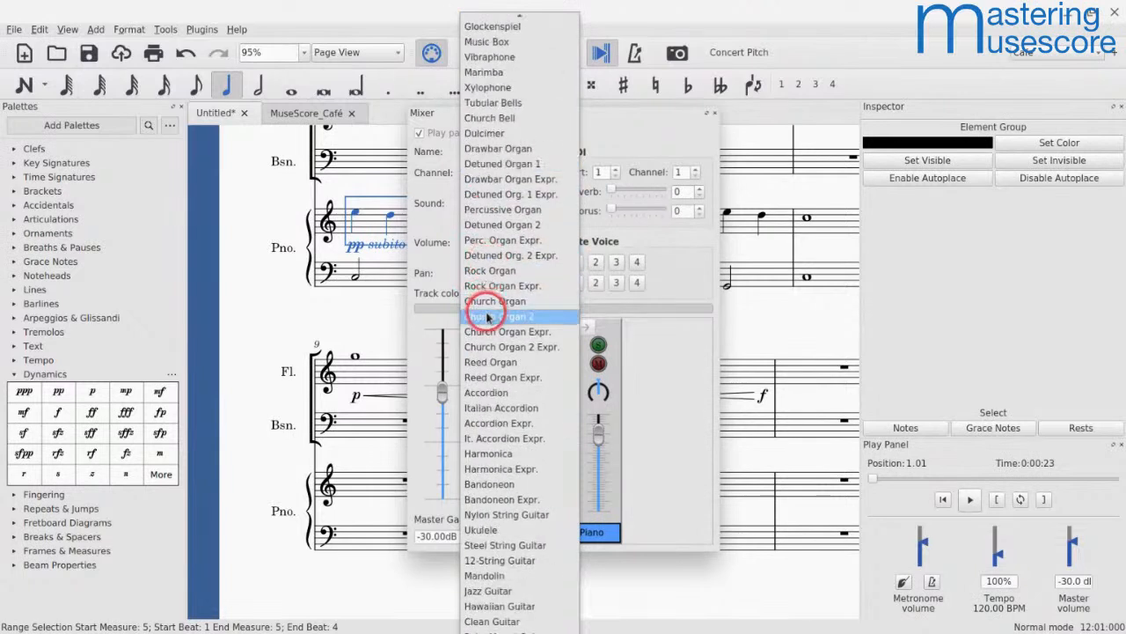
left_click(487, 286)
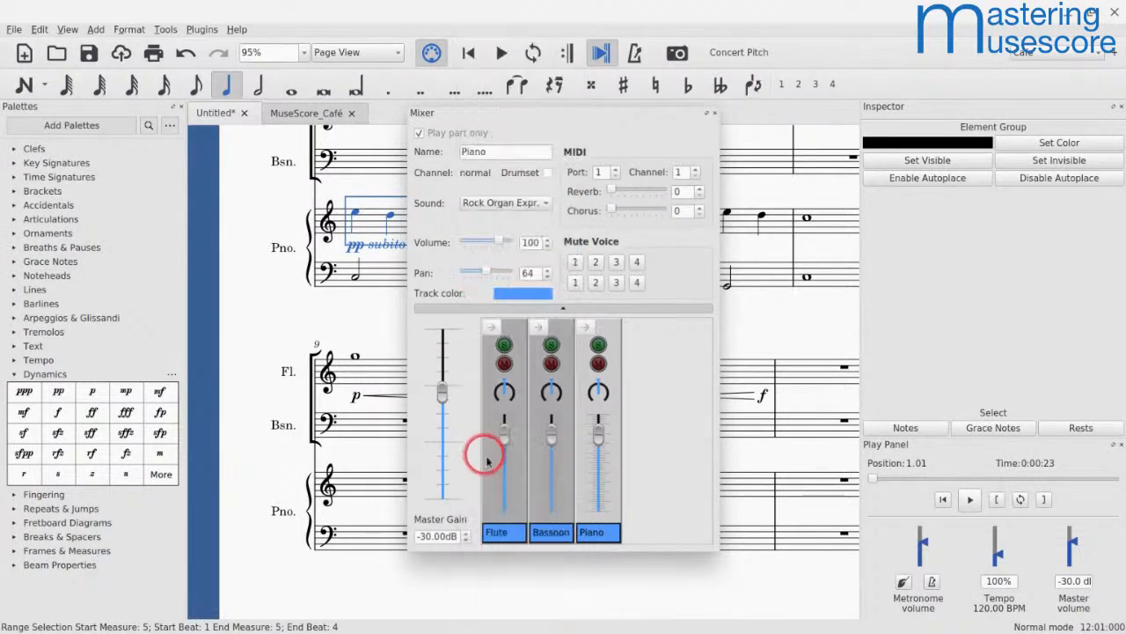
left_click(715, 113)
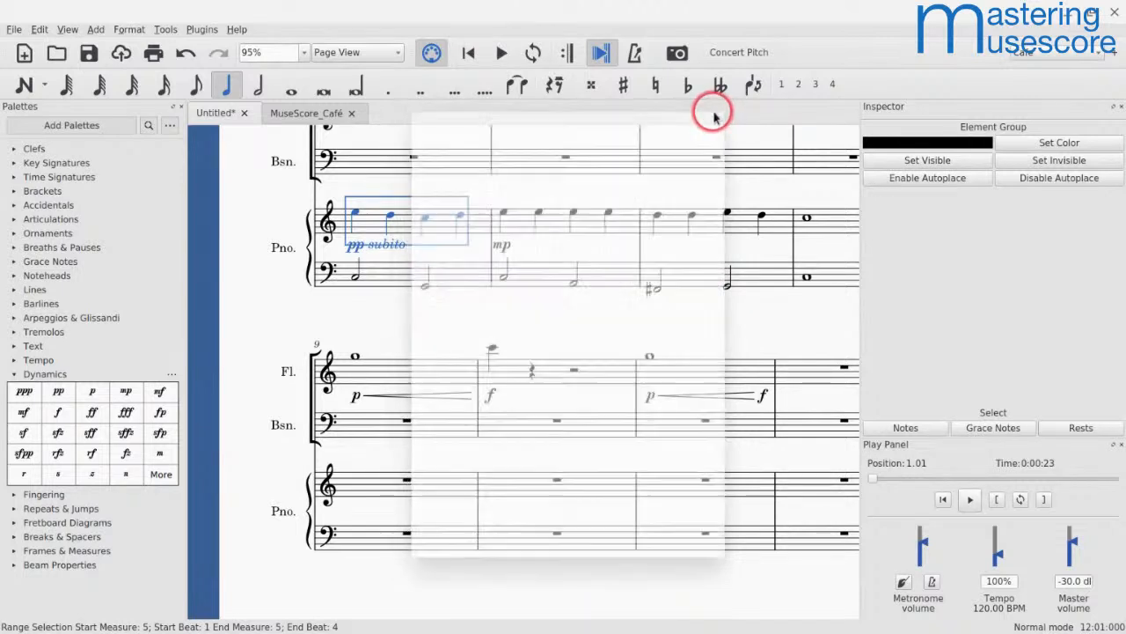
Step: Play back the piano passage from measure 5 through the mp in measure 6
left_click(367, 221)
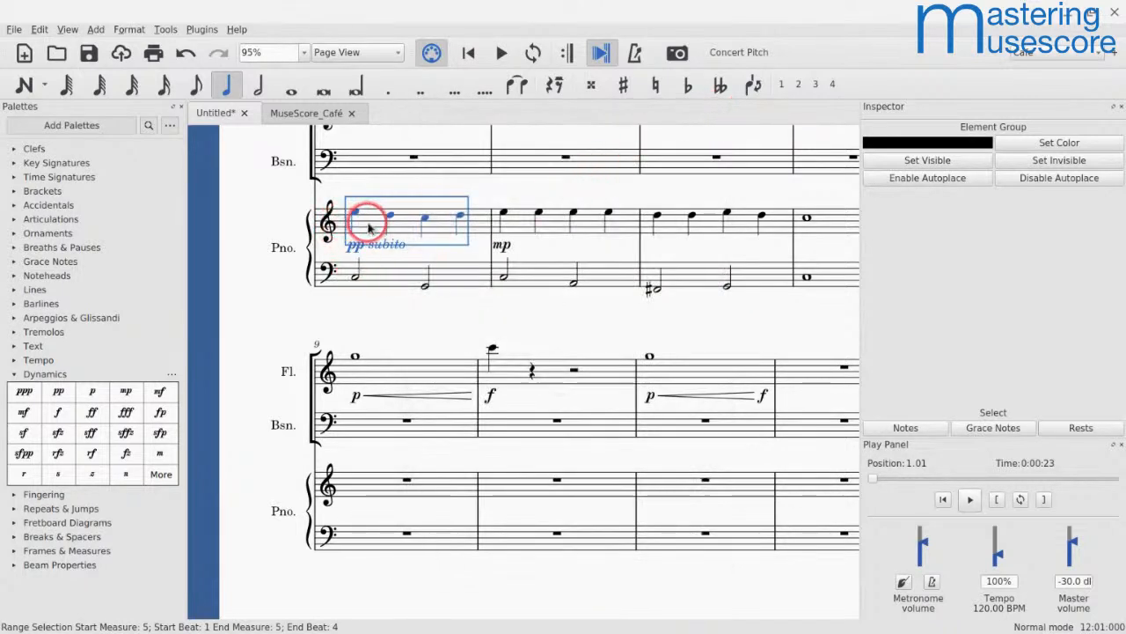
key("space")
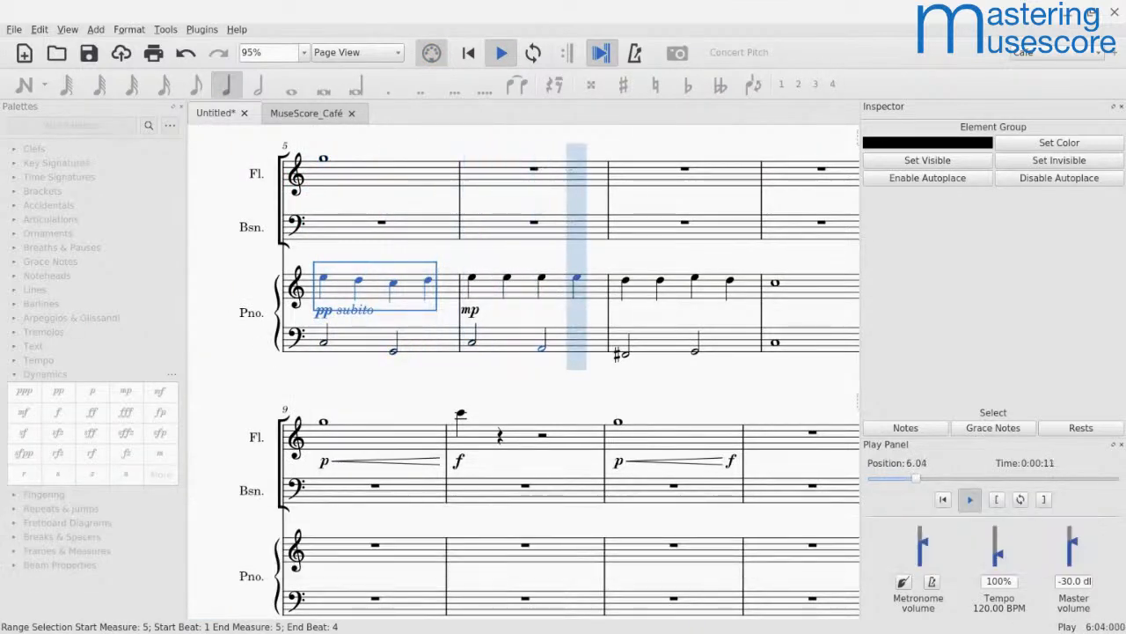
key("space")
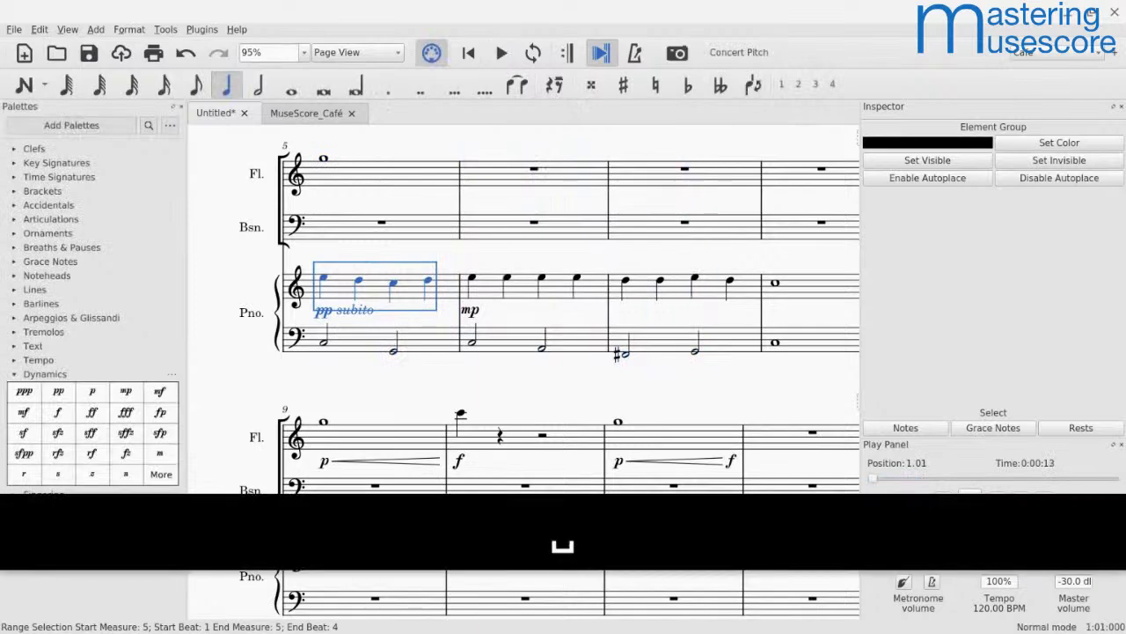
Step: Add a forte dynamic to the first upper-staff piano note of measure 7 and play back from measure 5
left_click(625, 281)
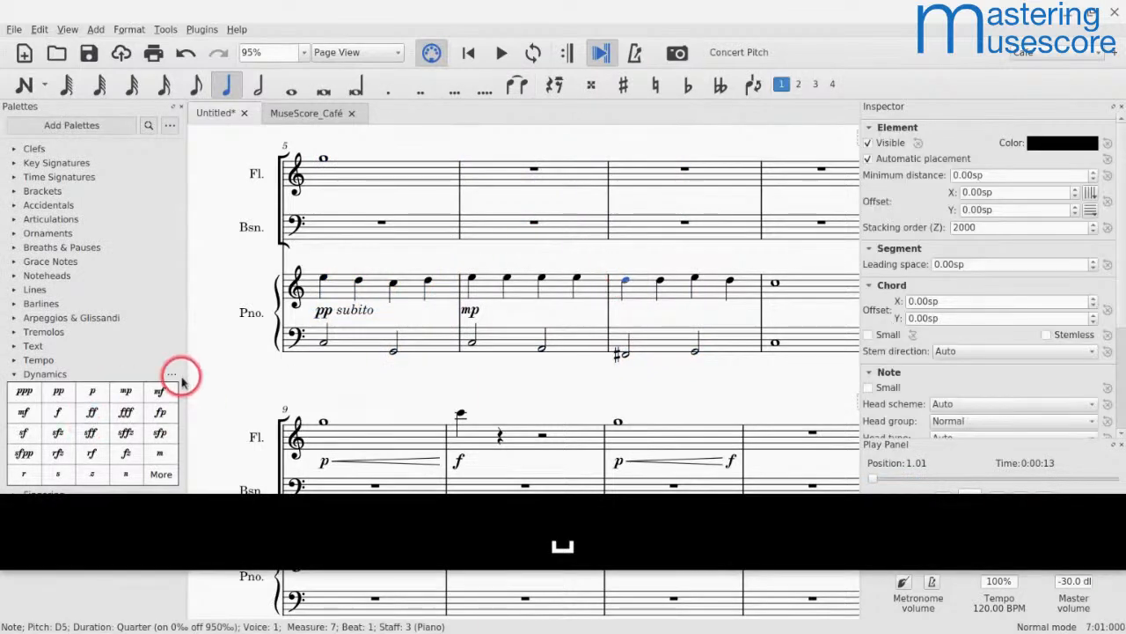
left_click(50, 411)
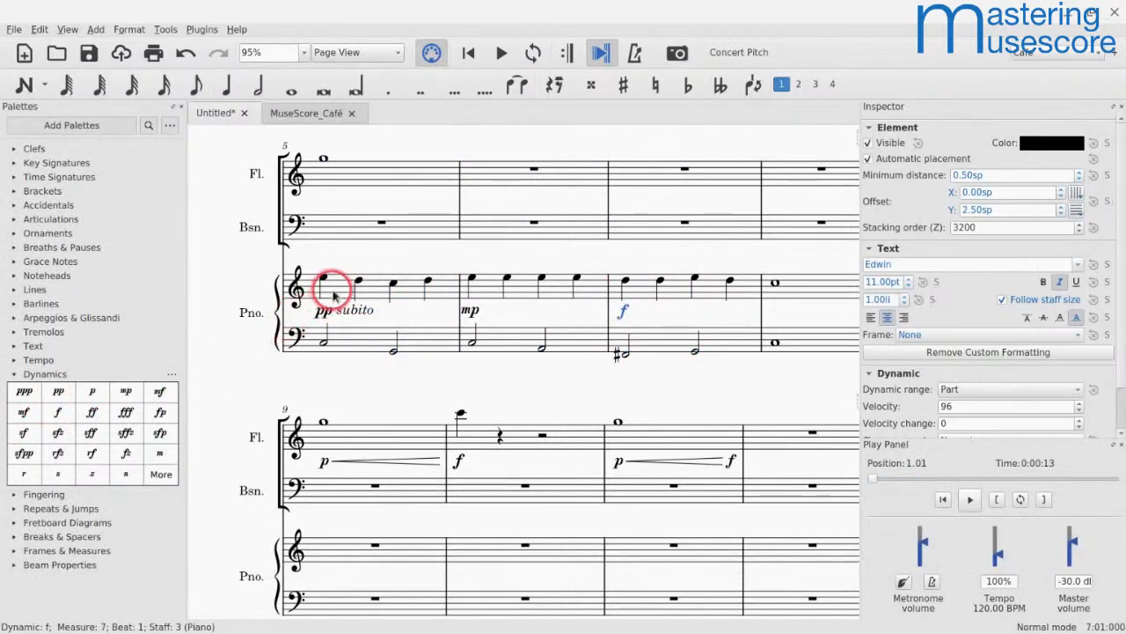
left_click(331, 289)
key("space")
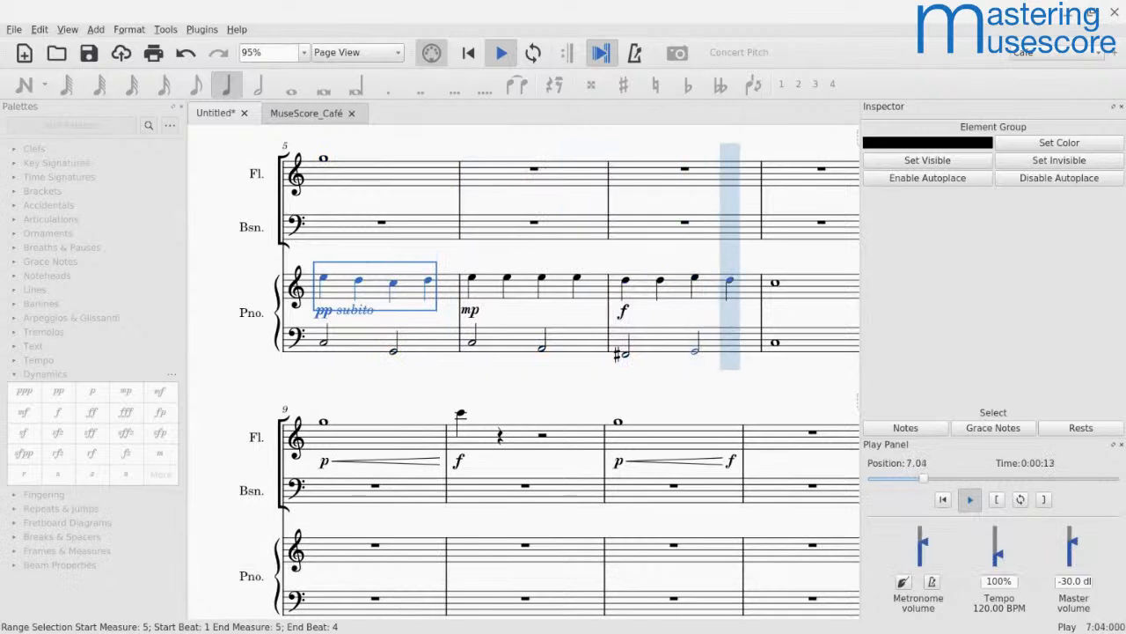
key("space")
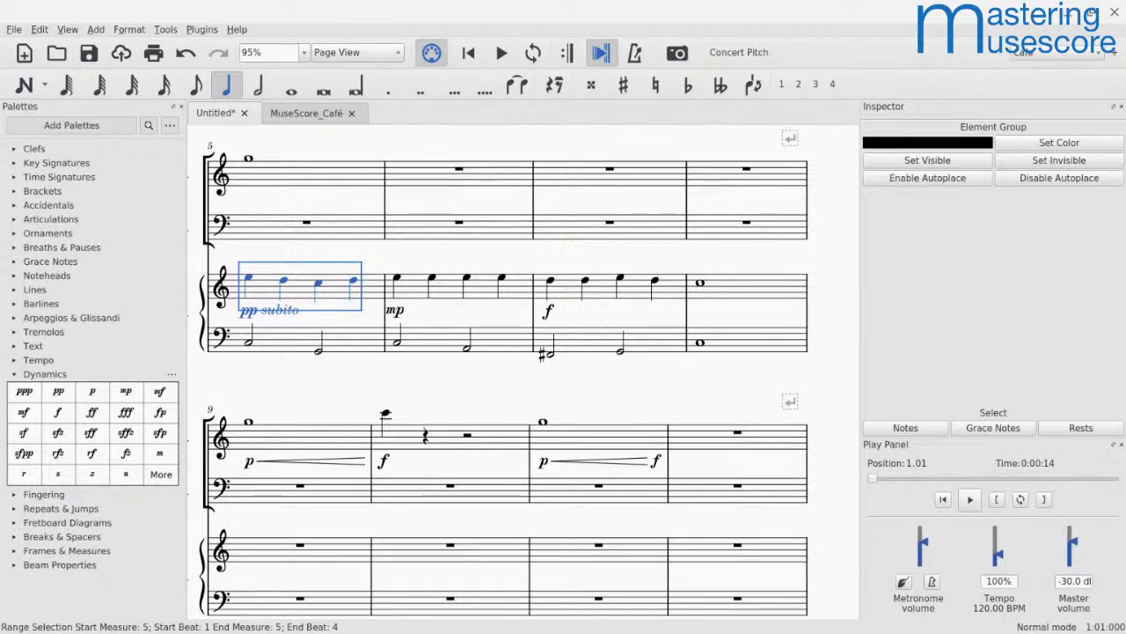
Step: Try changing the piano part's instrument to Organ in Staff/Part Properties and discard the change
left_click_drag(565, 245, 707, 276)
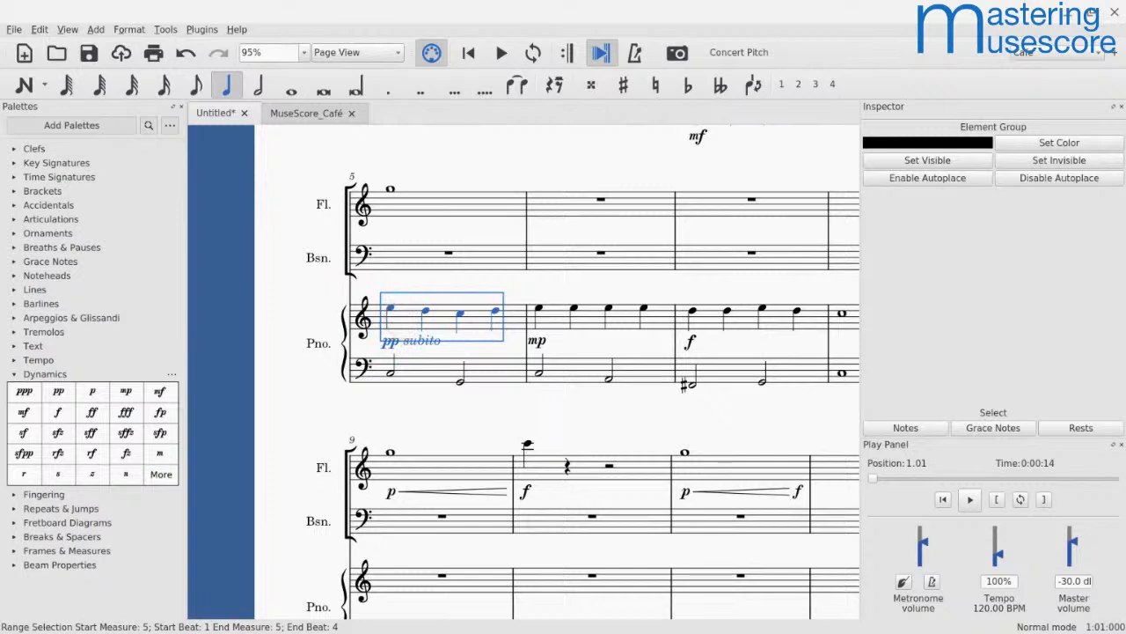
right_click(400, 318)
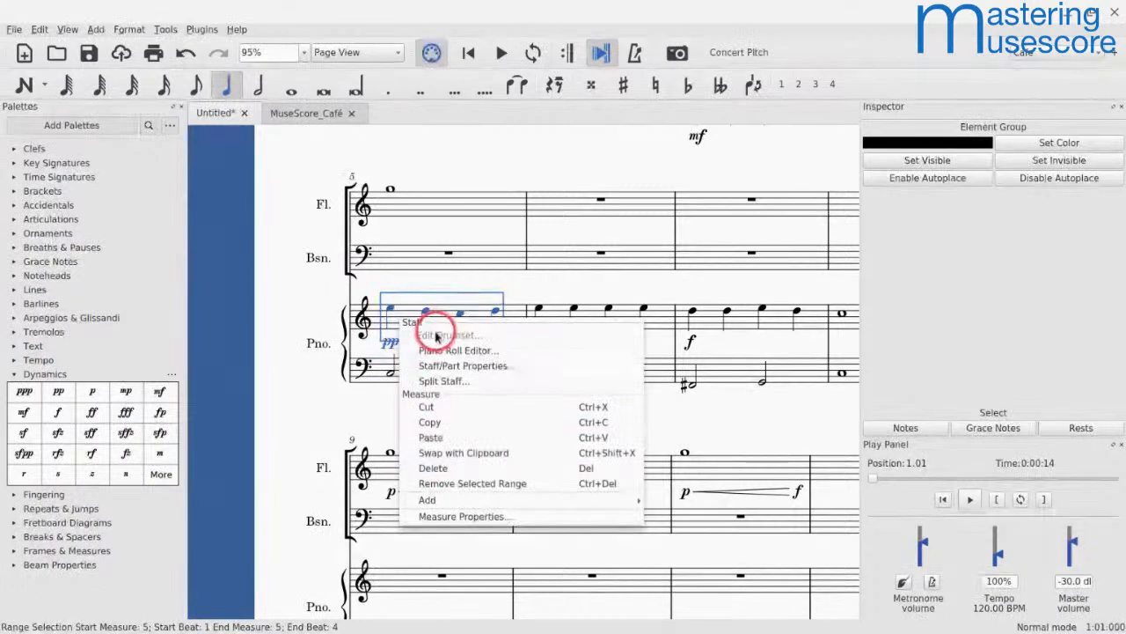
left_click(433, 366)
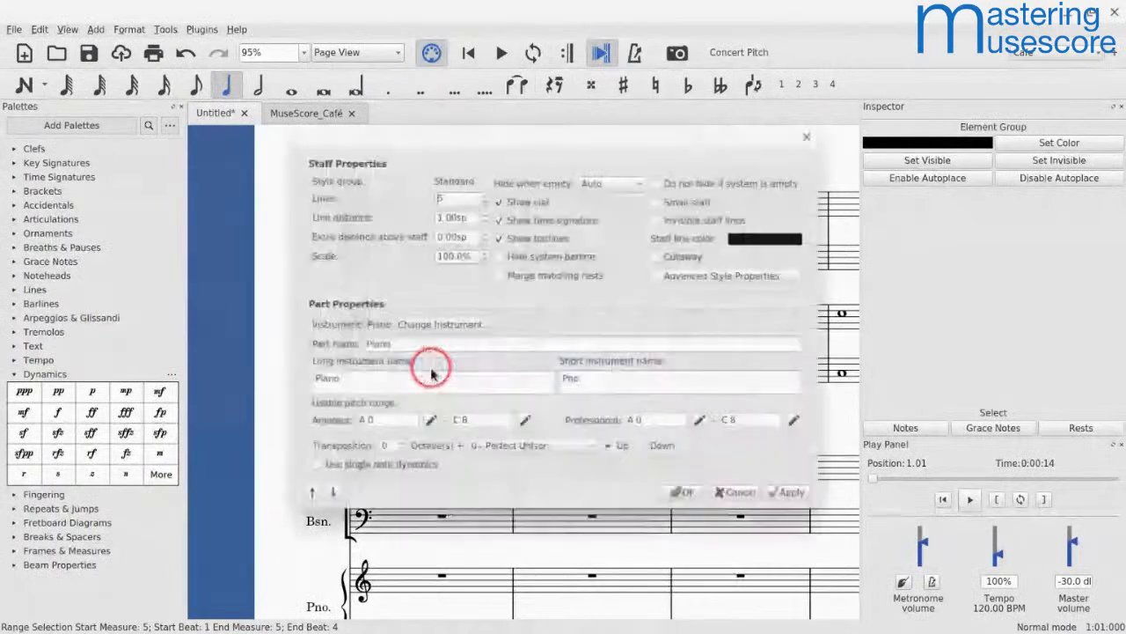
left_click(404, 326)
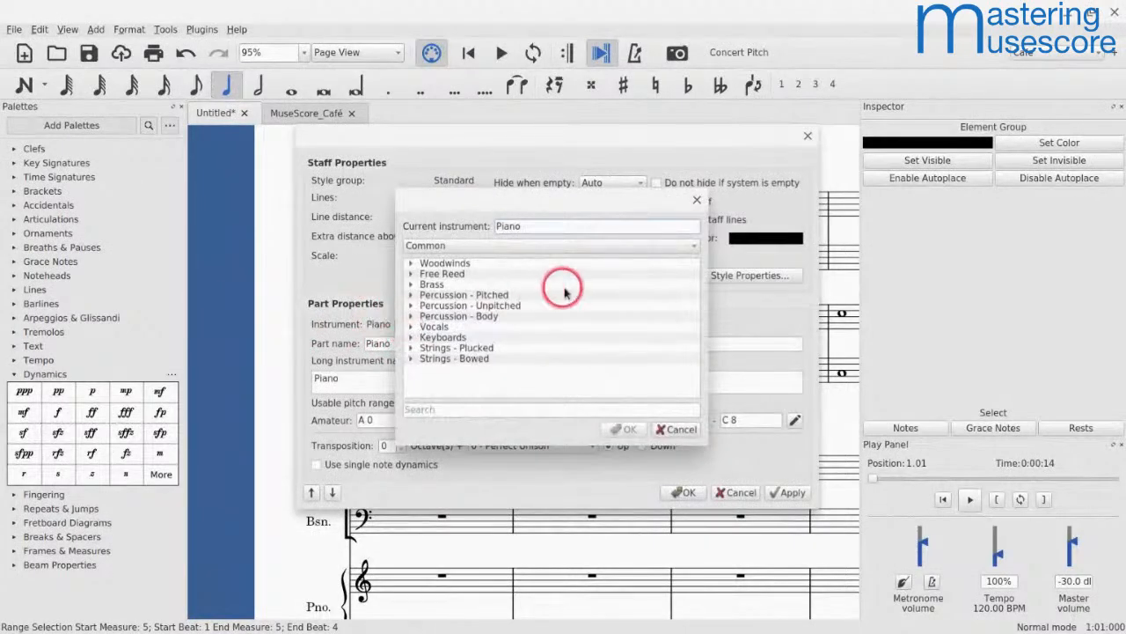
left_click(697, 199)
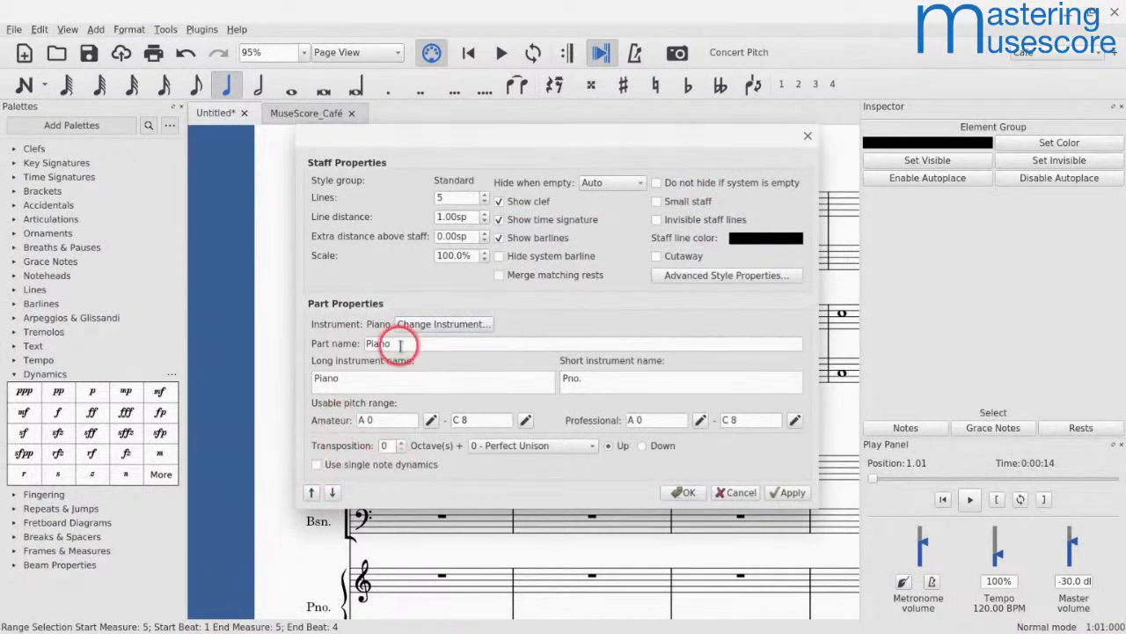
left_click(418, 324)
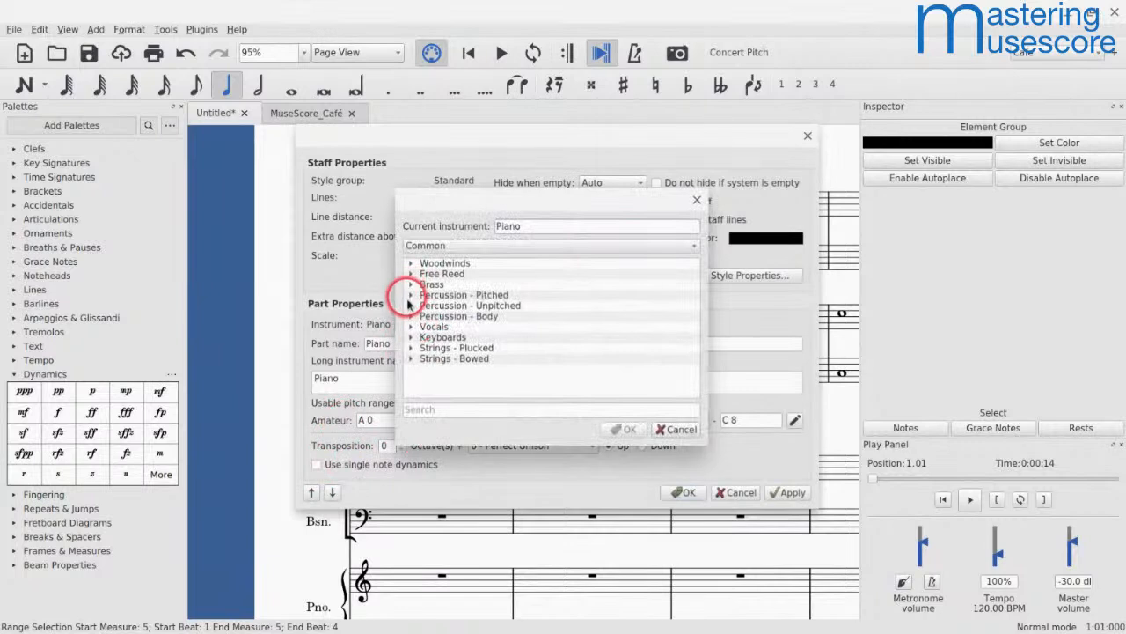
left_click(415, 337)
left_click(444, 369)
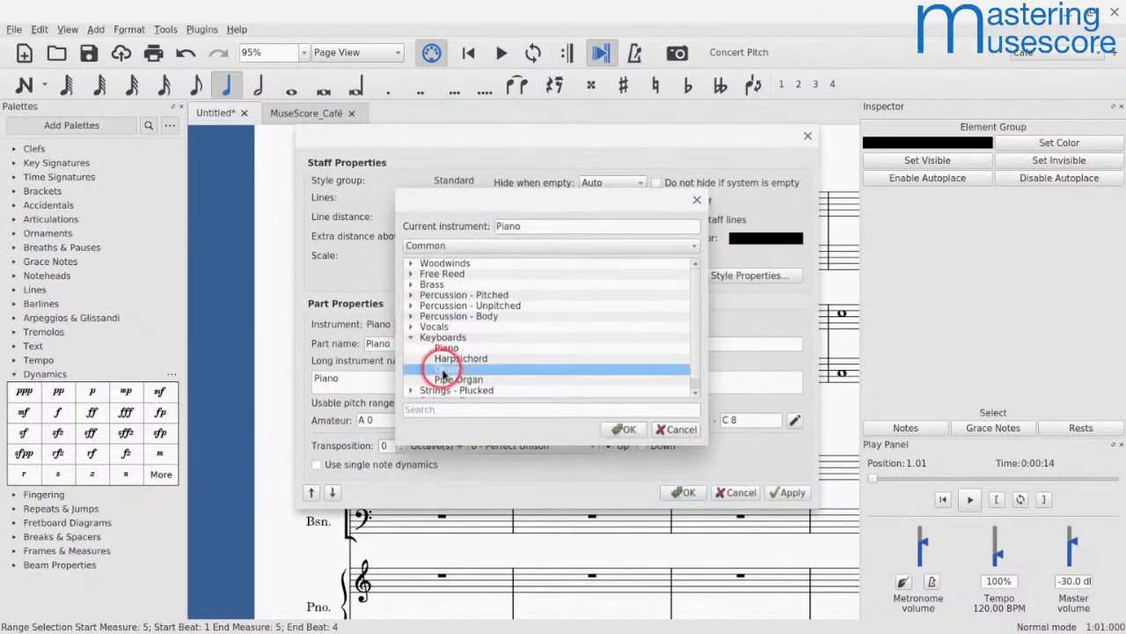
left_click(624, 429)
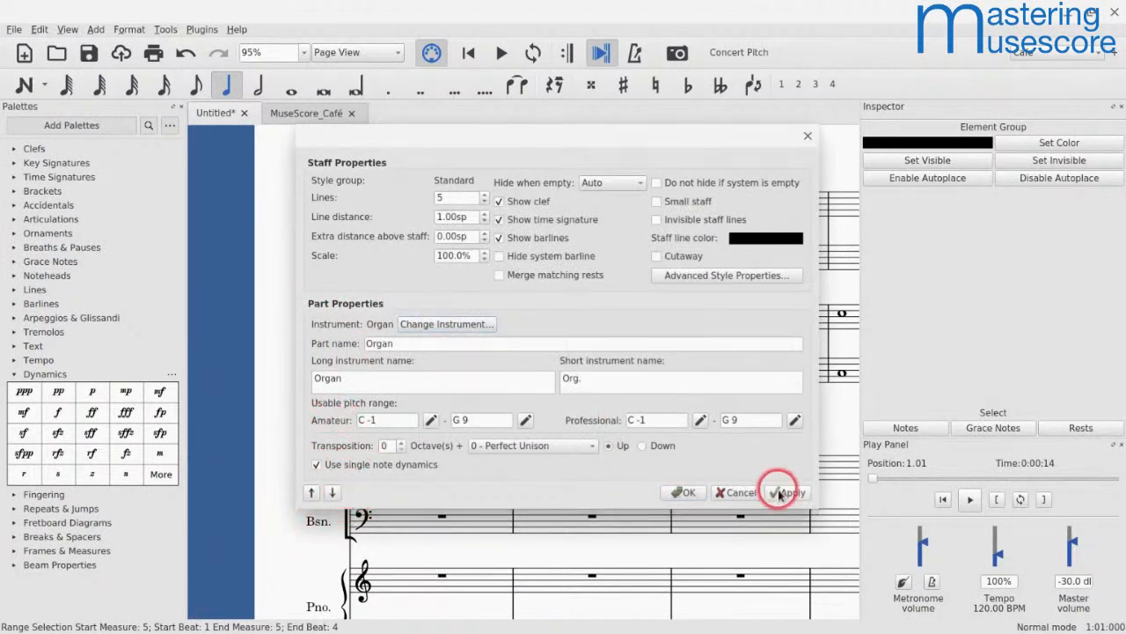
left_click(743, 492)
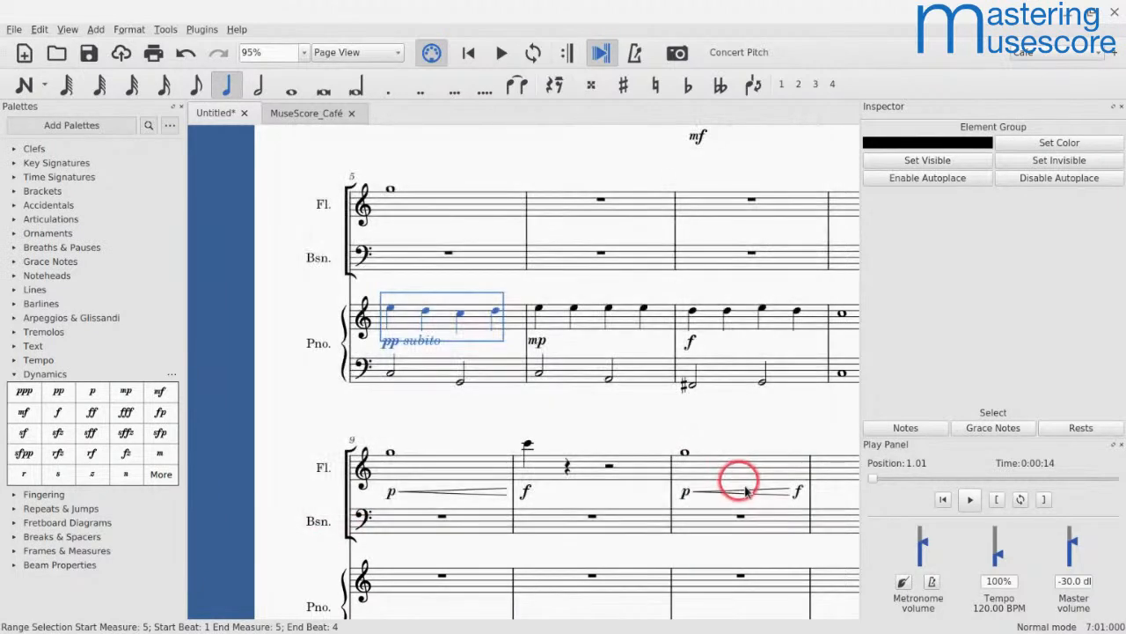
Step: Enable single note dynamics in the piano's Staff/Part Properties and play back the passage from measure 5
right_click(411, 310)
left_click(420, 360)
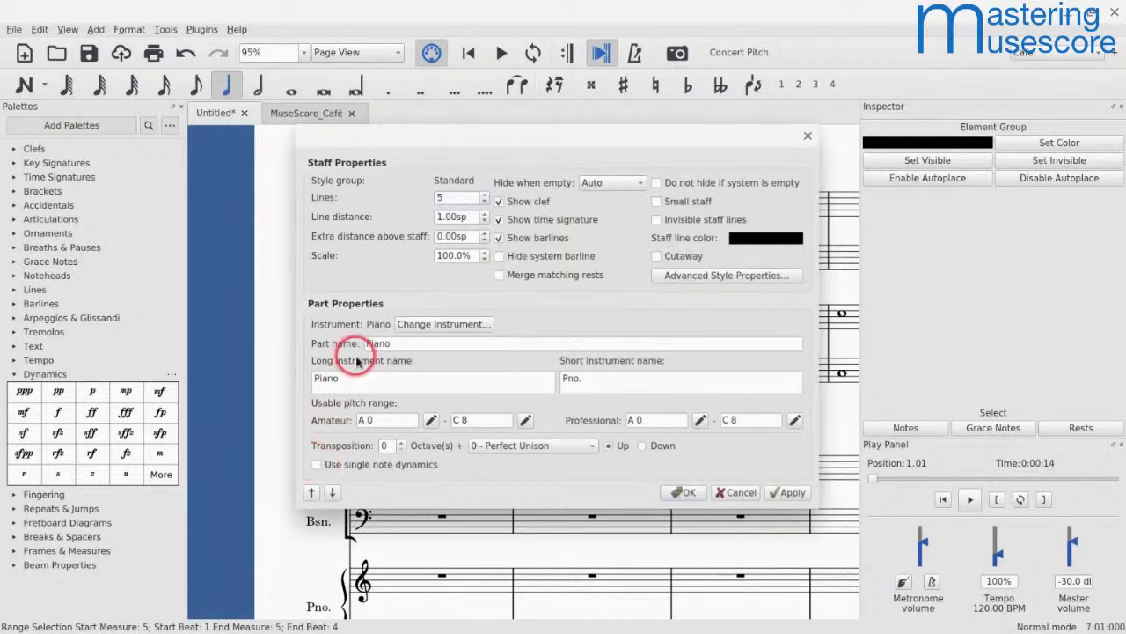
left_click(317, 465)
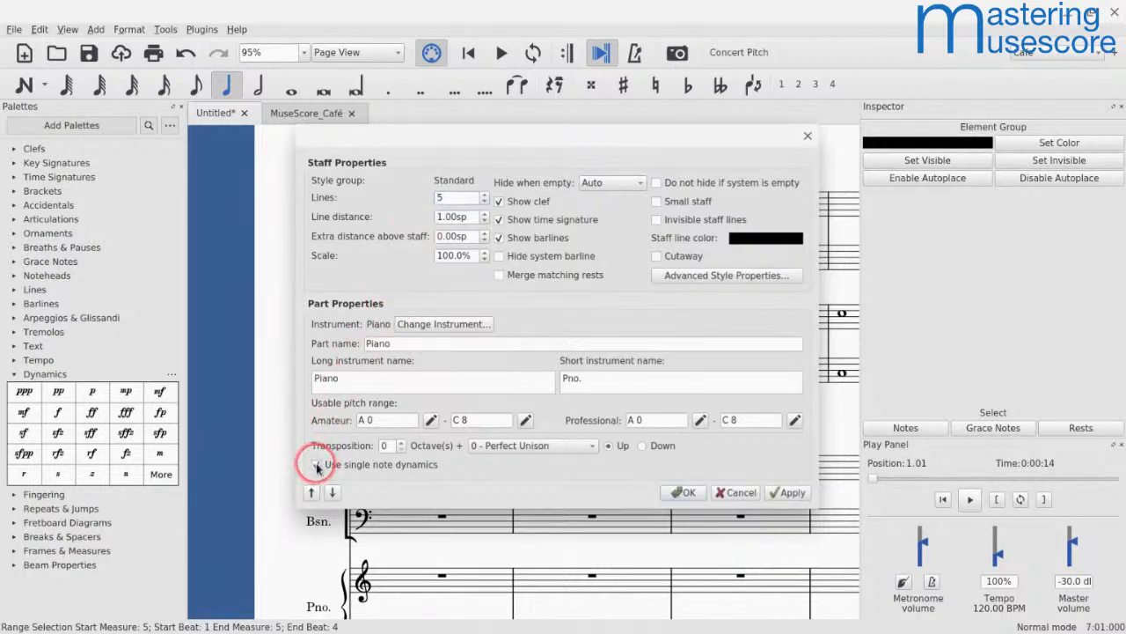
left_click(684, 495)
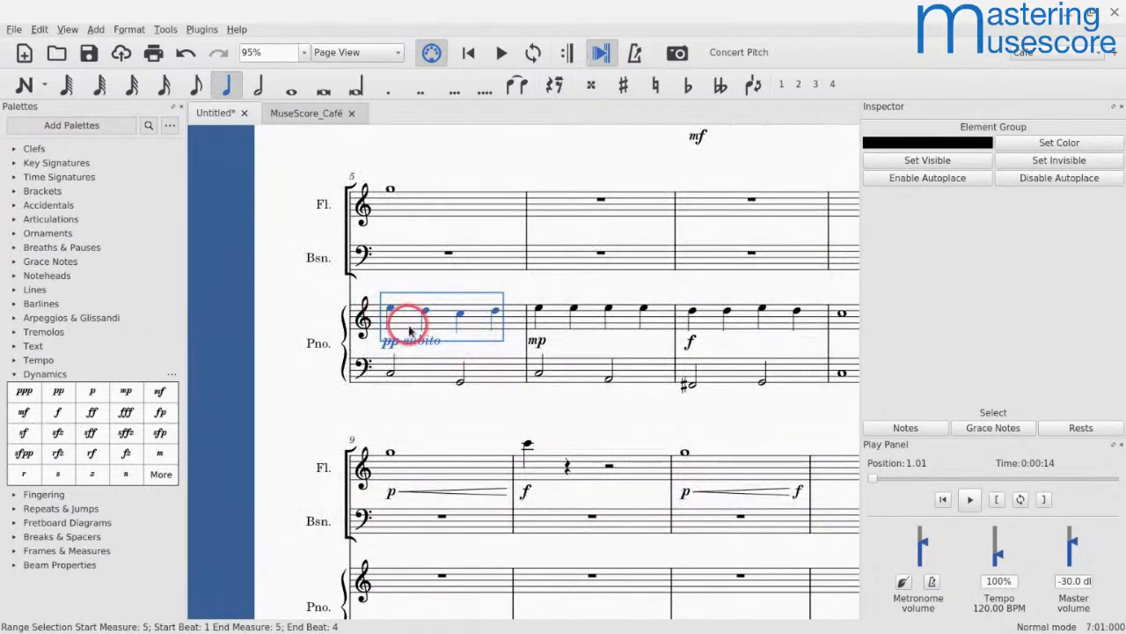
key("space")
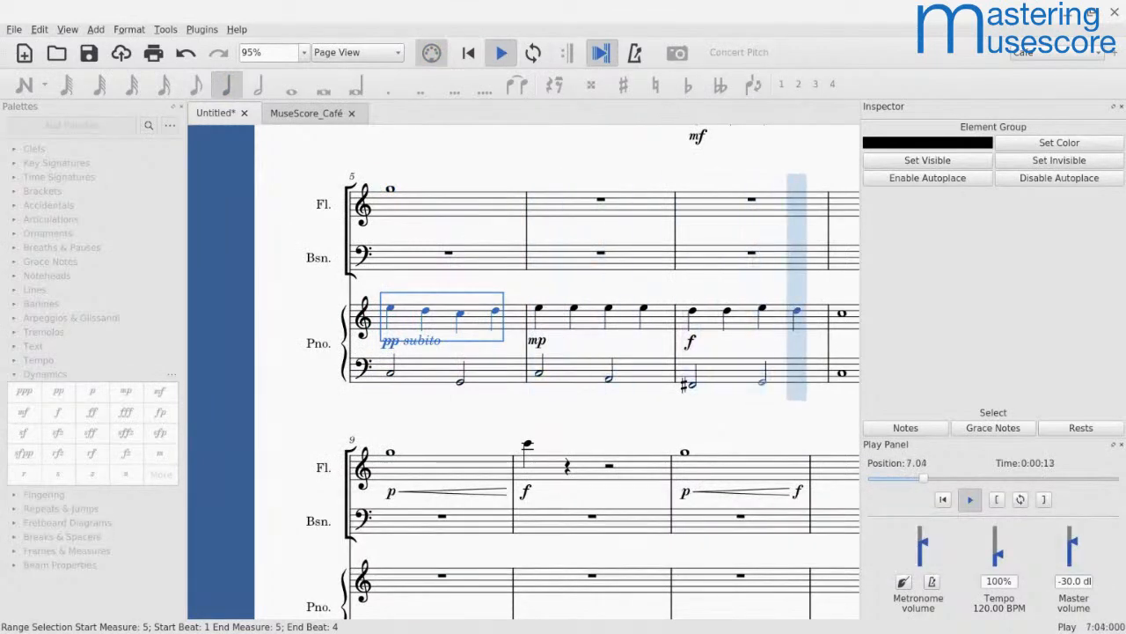
key("space")
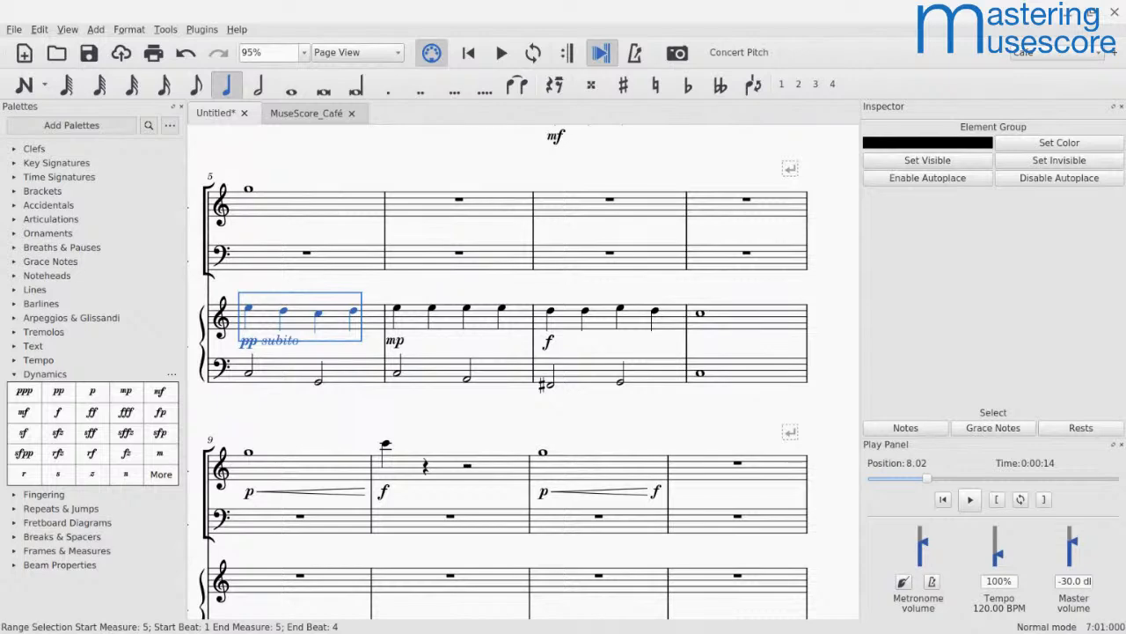
Step: Reopen the Mixer, select the Bassoon channel and browse its list of expressive and non-expressive sounds
key("F10")
key("F10")
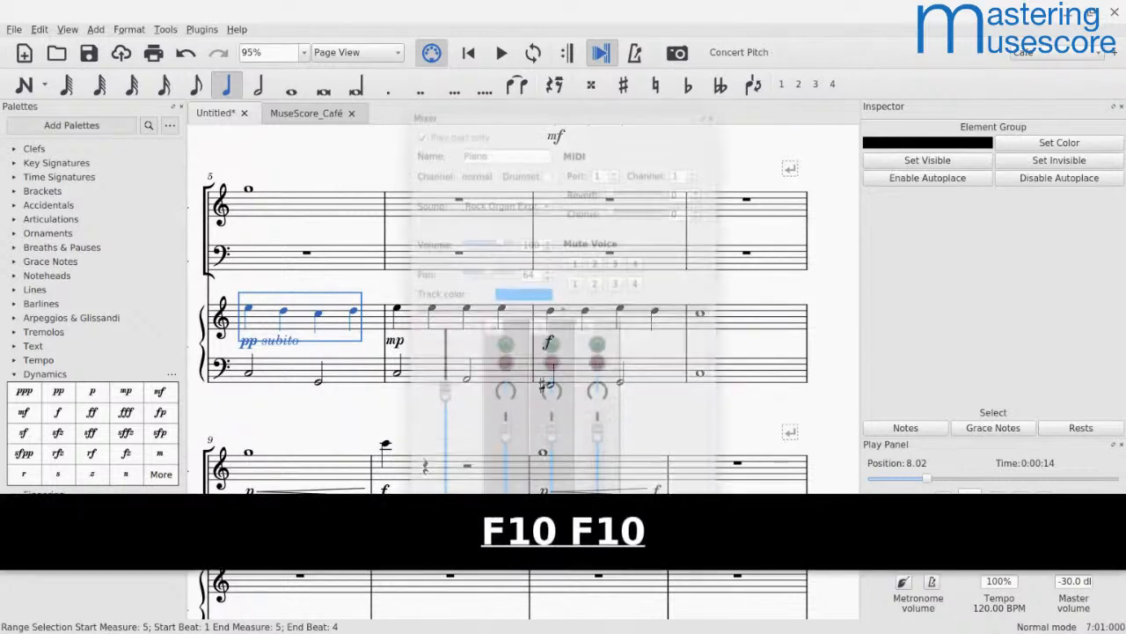
left_click(539, 476)
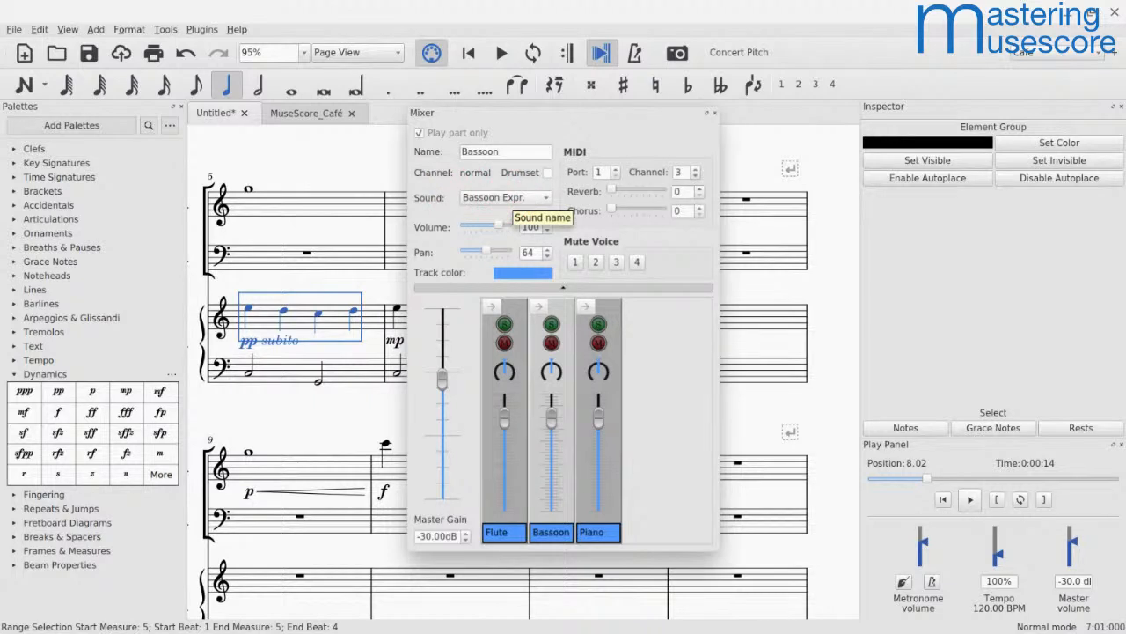
left_click(513, 199)
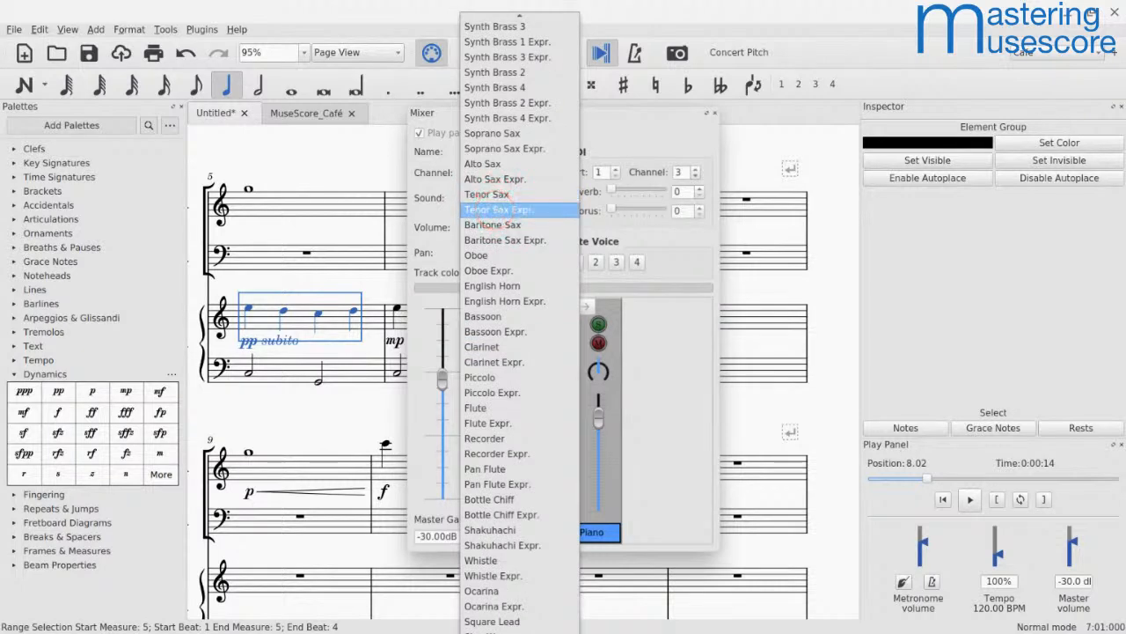
scroll(473, 210, "up", 20)
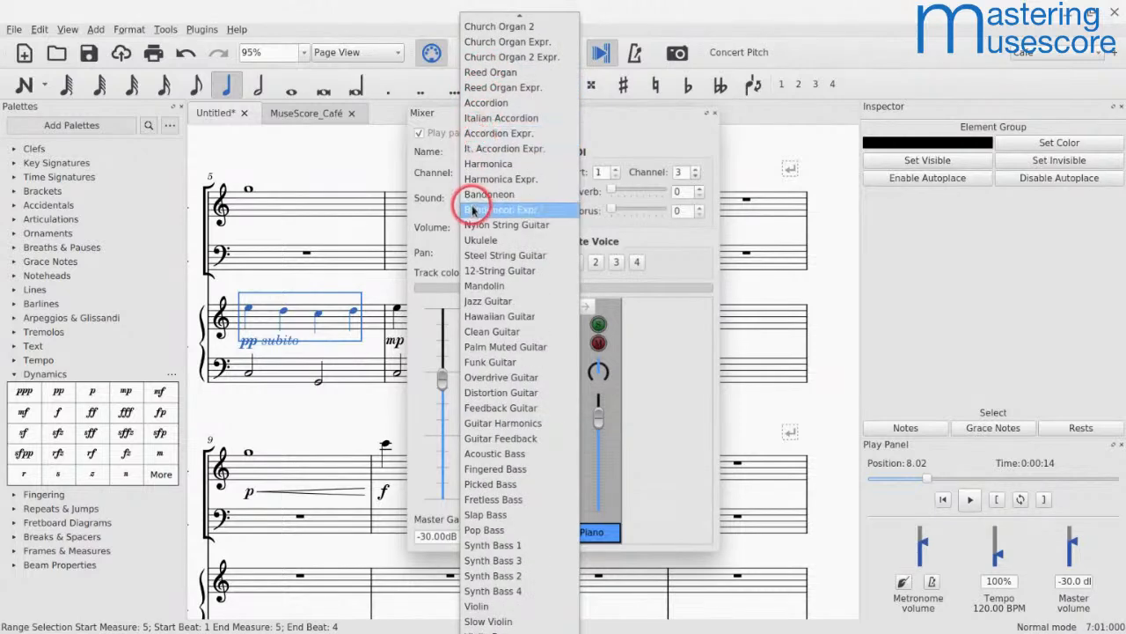
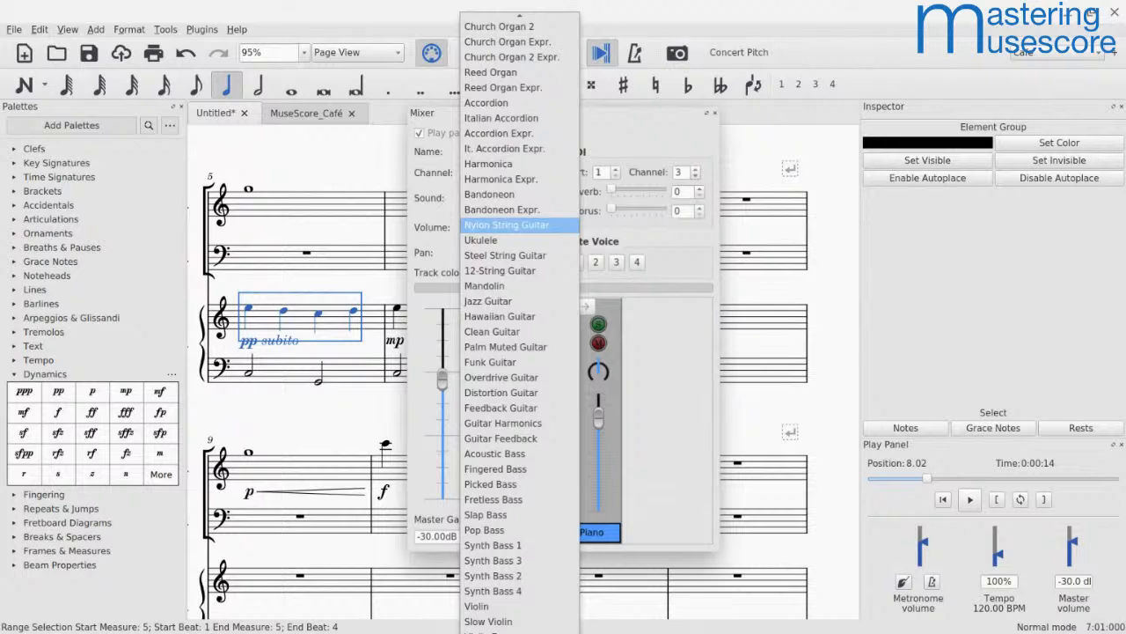
Step: Close the Mixer and review the available dynamics methods in the Synthesizer, keeping Default (single-note dynamics and velocity)
left_click(651, 147)
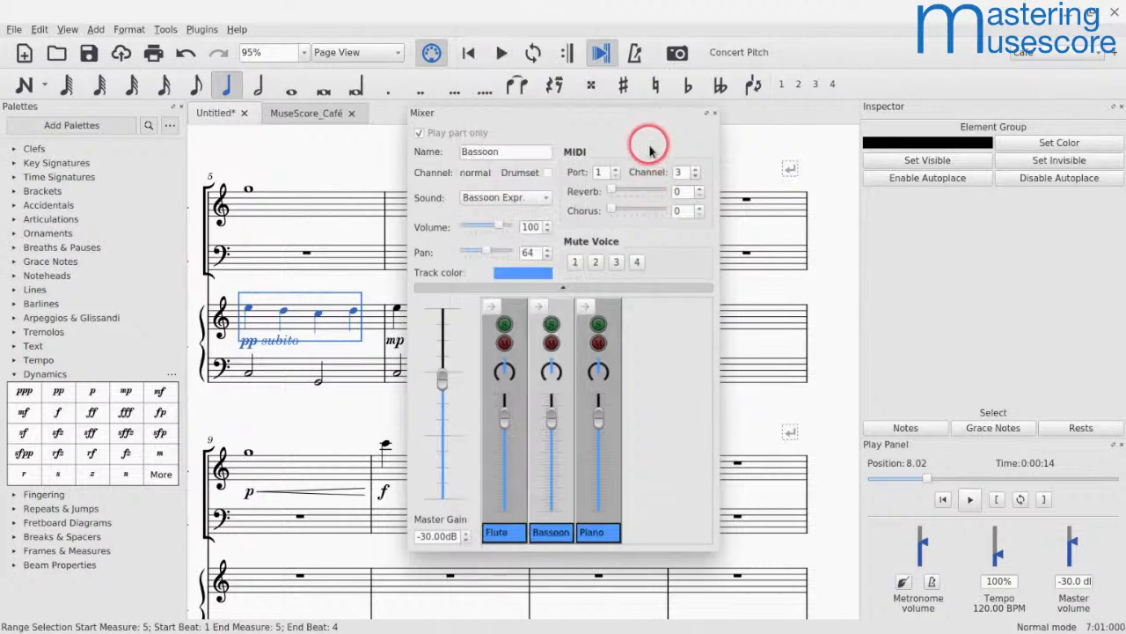
left_click(713, 112)
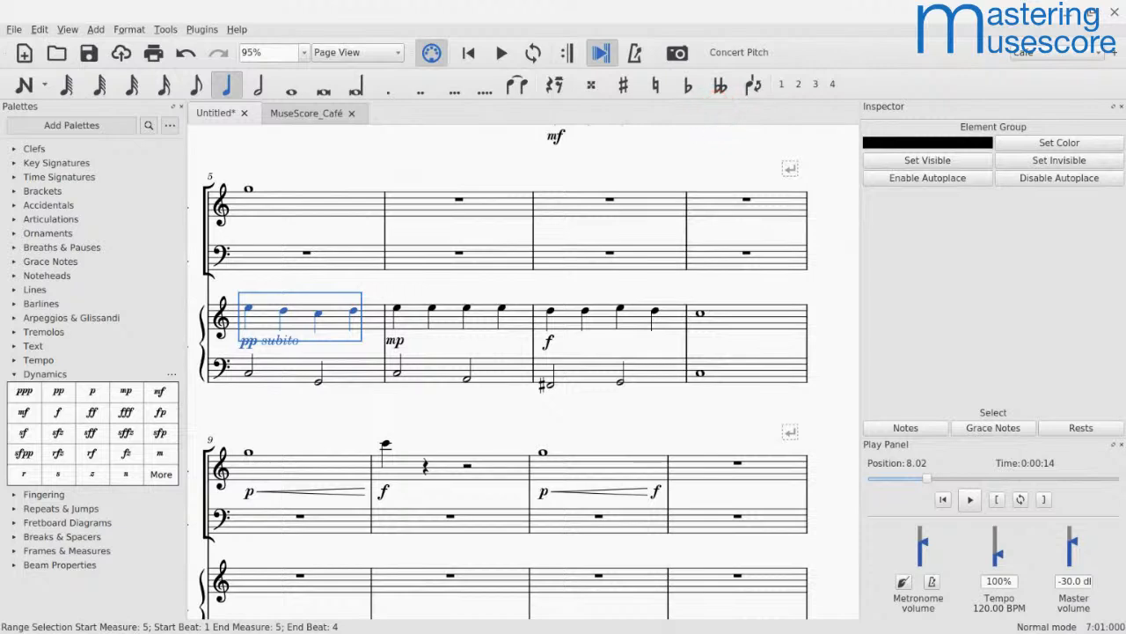
left_click(67, 30)
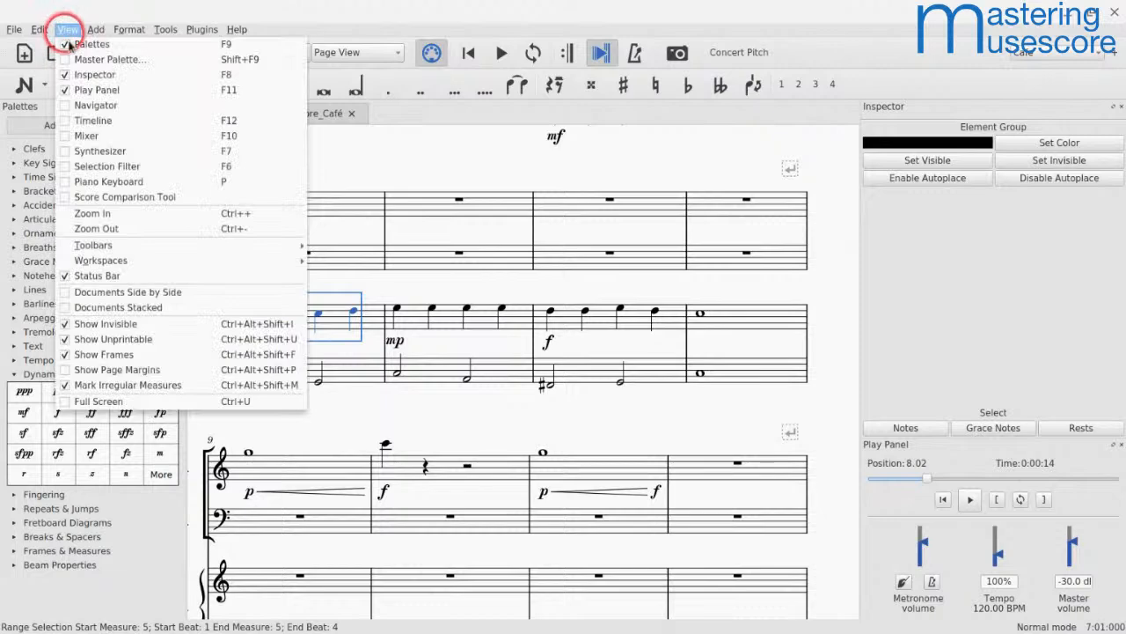
left_click(83, 151)
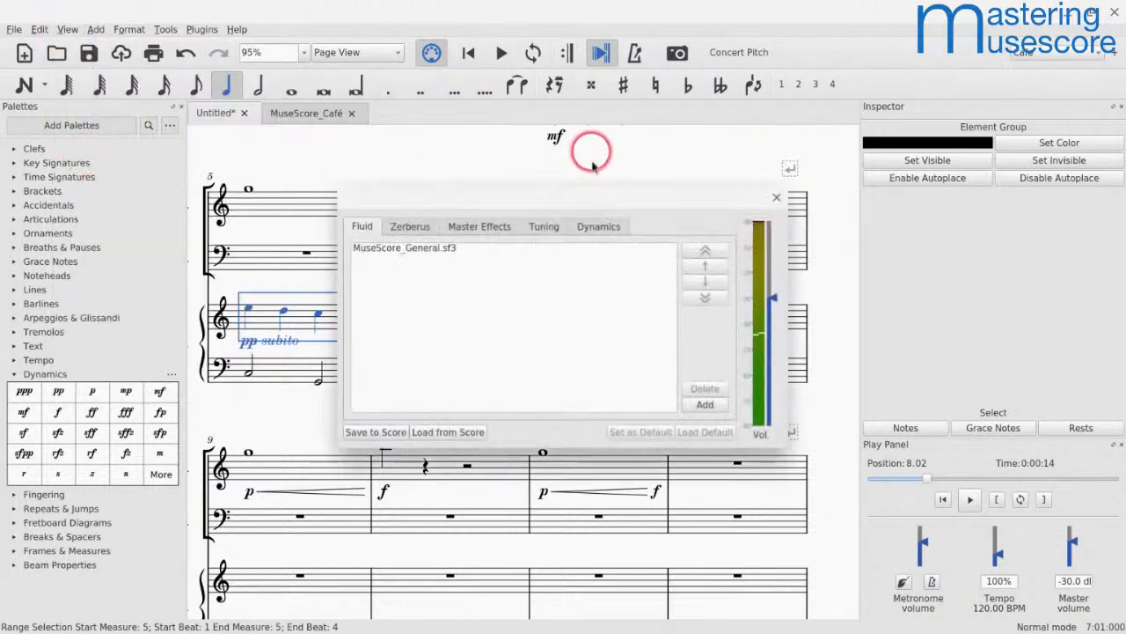
left_click(596, 231)
left_click(541, 251)
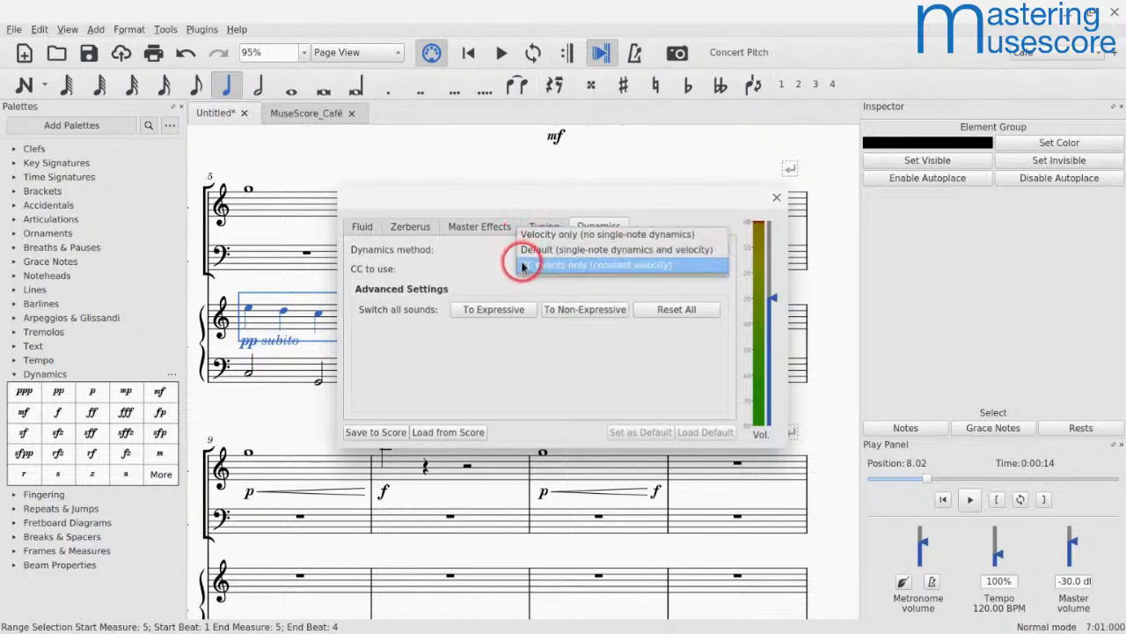
left_click(524, 253)
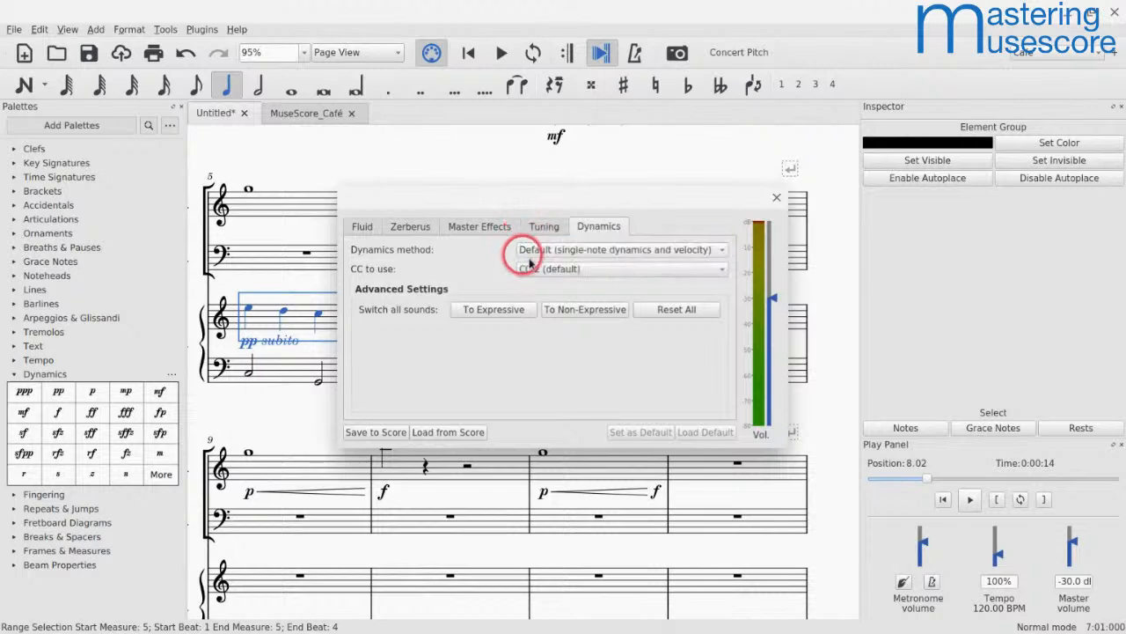
Step: Review the available CC to use options, keeping CC 2 (default), and close the Synthesizer
left_click(535, 265)
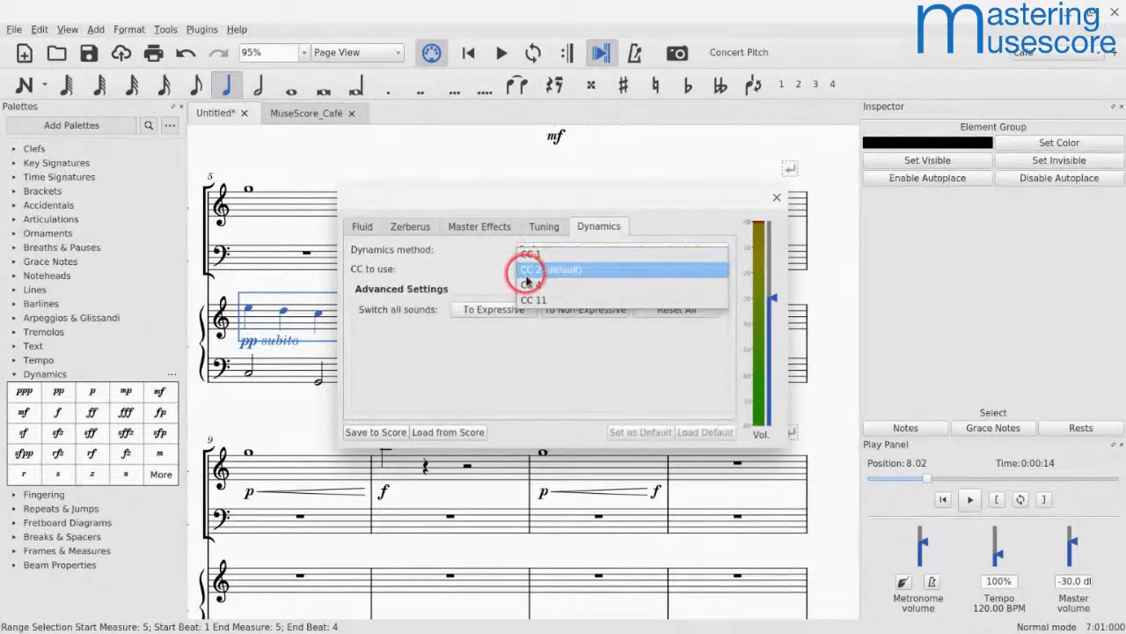
left_click(528, 273)
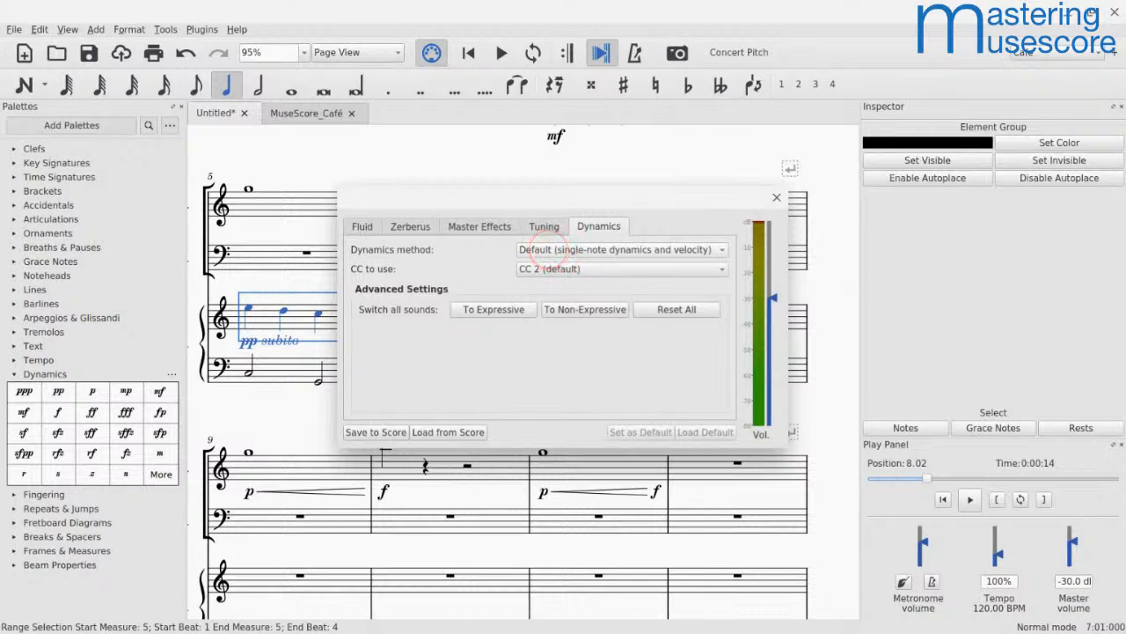
left_click(542, 269)
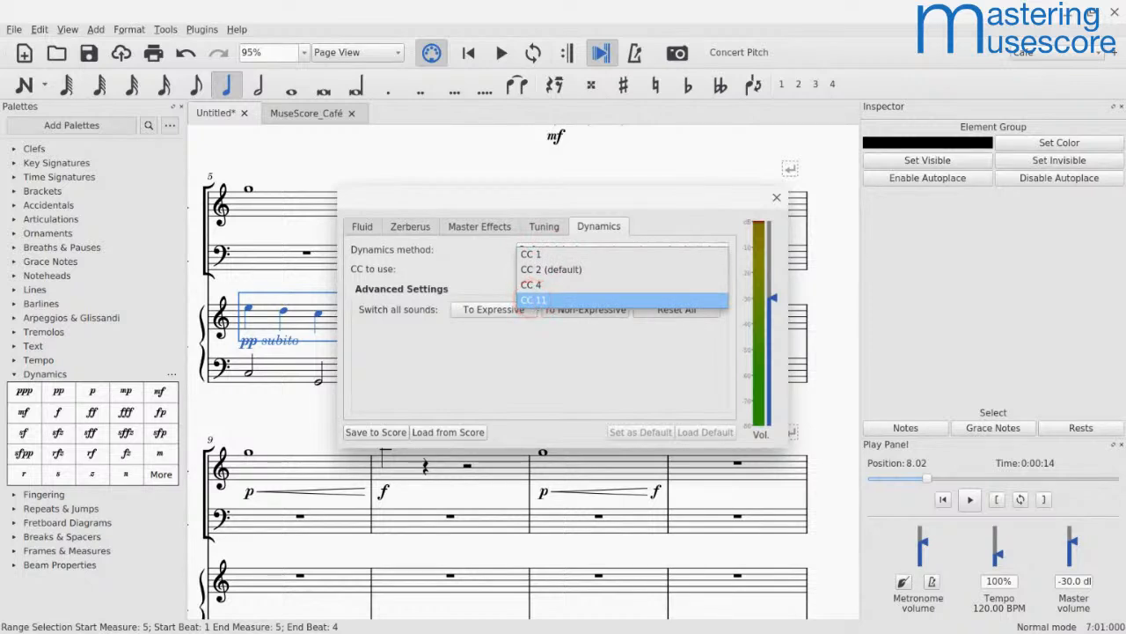
left_click(489, 278)
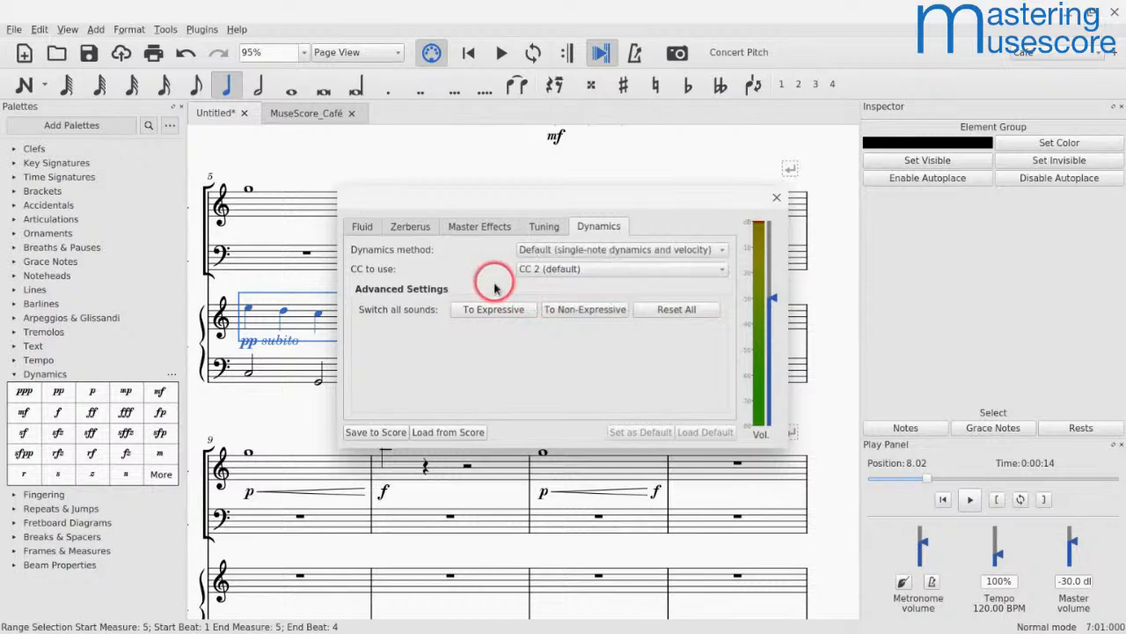
left_click(777, 197)
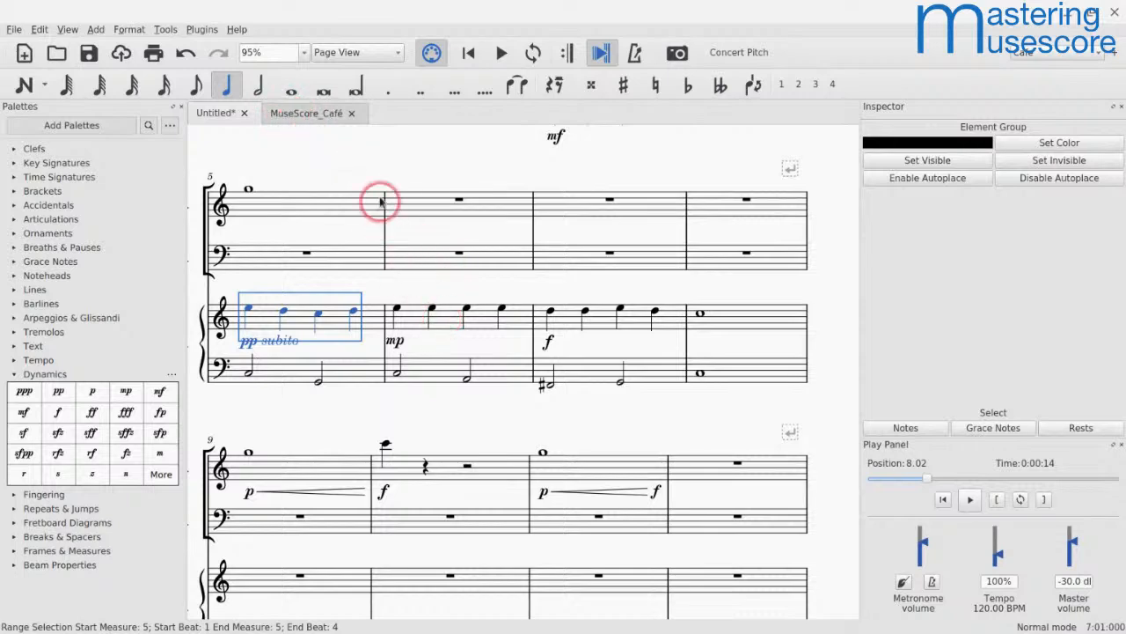
Step: Switch to the MuseScore_Café score and locate the fp dynamics with crescendo hairpins in the horn parts of measure 9
left_click(292, 113)
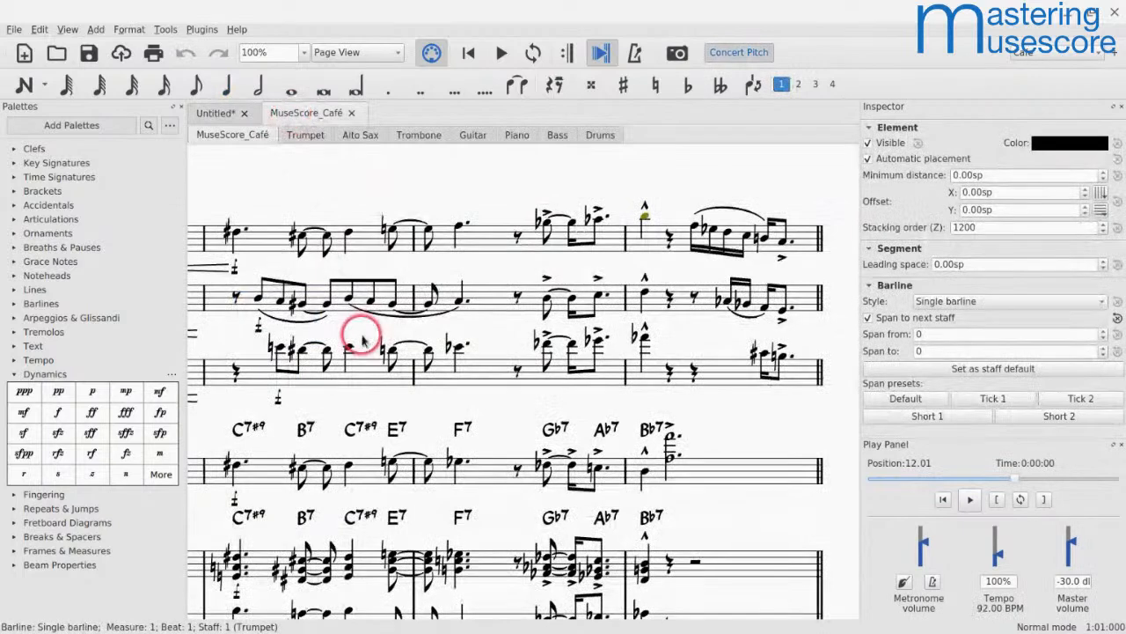
key("ctrl+Home")
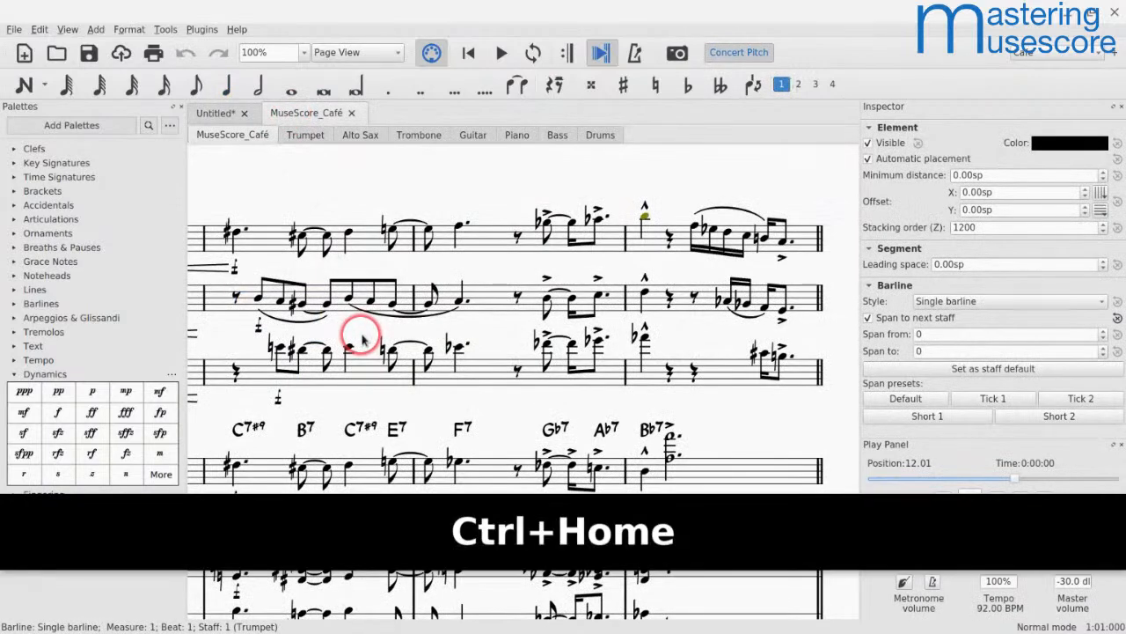
left_click(275, 215)
key("Home")
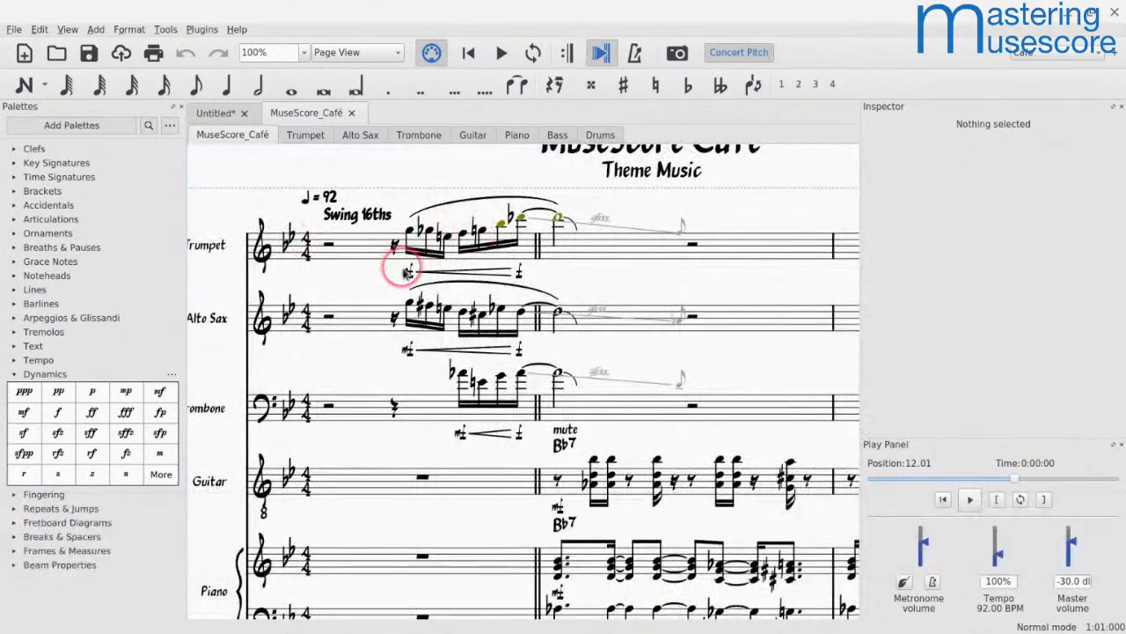
scroll(525, 380, "down", 2)
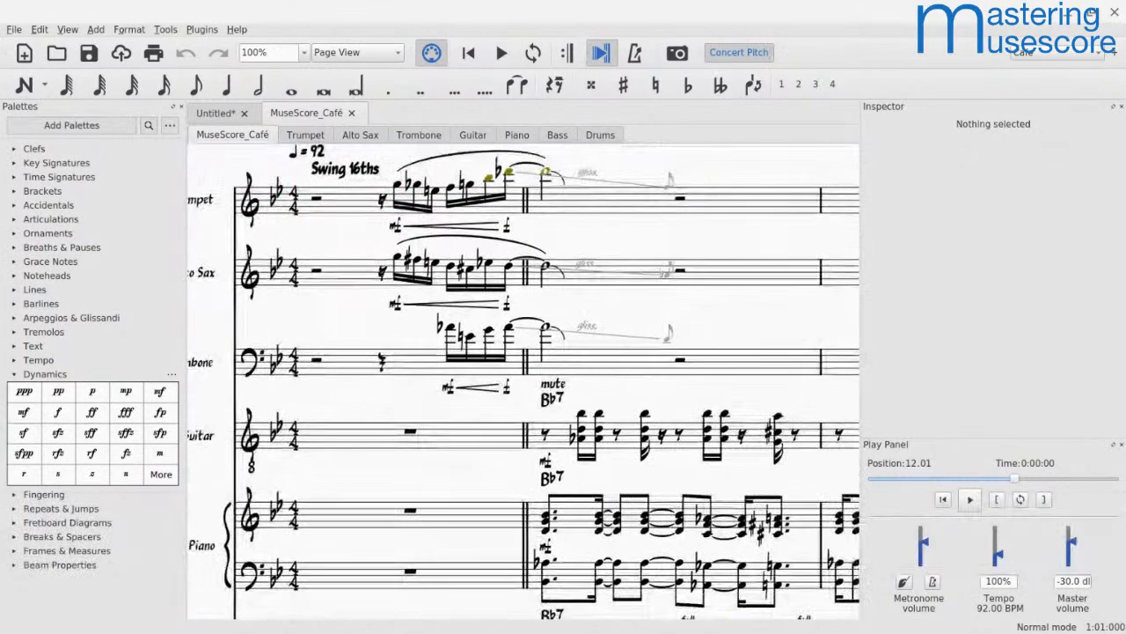
scroll(524, 380, "right", 20)
scroll(525, 380, "down", 5, "ctrl")
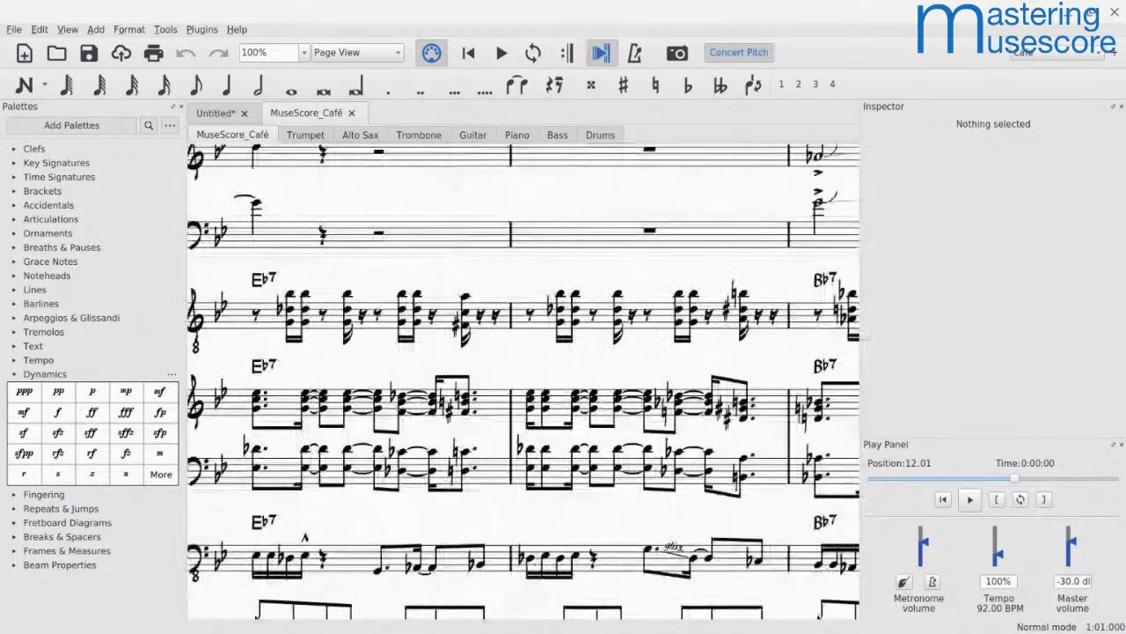
scroll(525, 380, "down", 5)
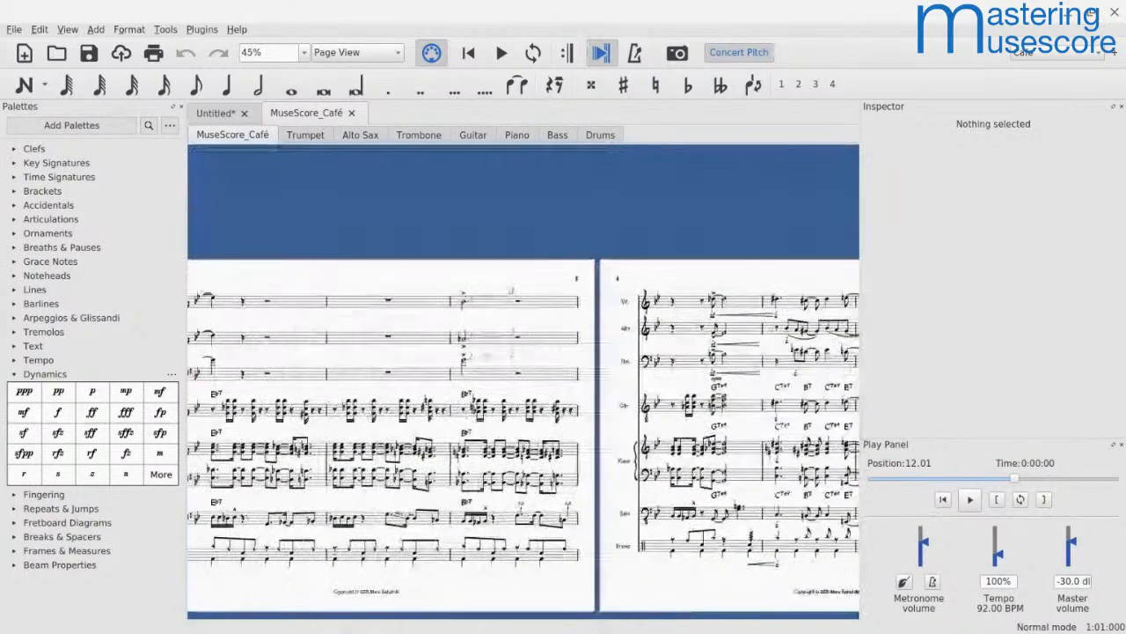
scroll(585, 280, "up", 4, "ctrl")
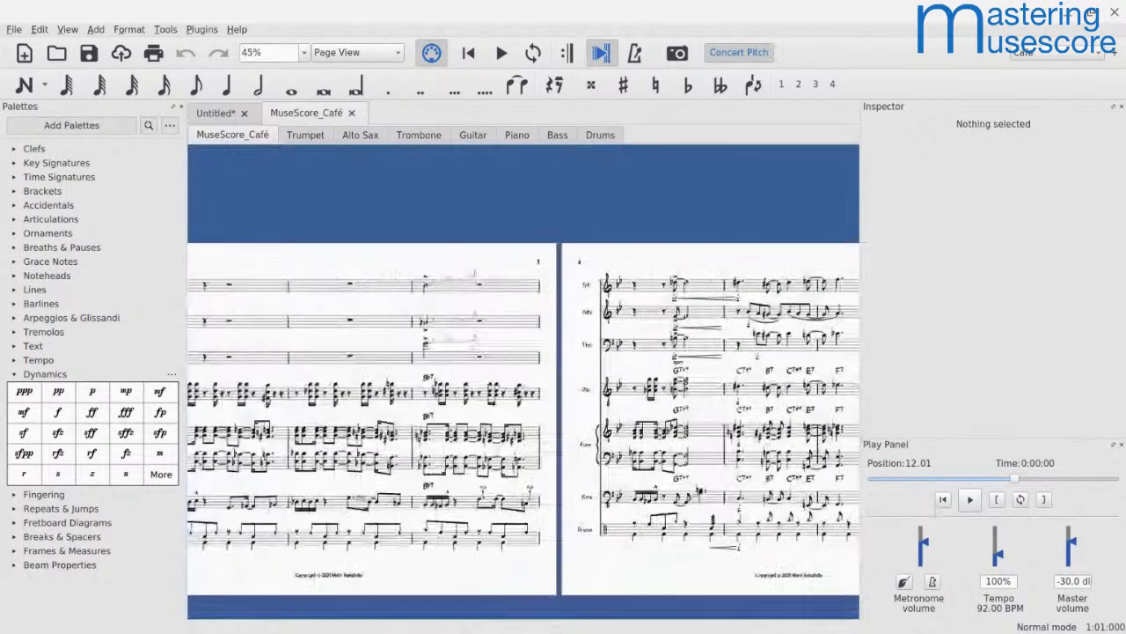
scroll(585, 280, "up", 5, "ctrl")
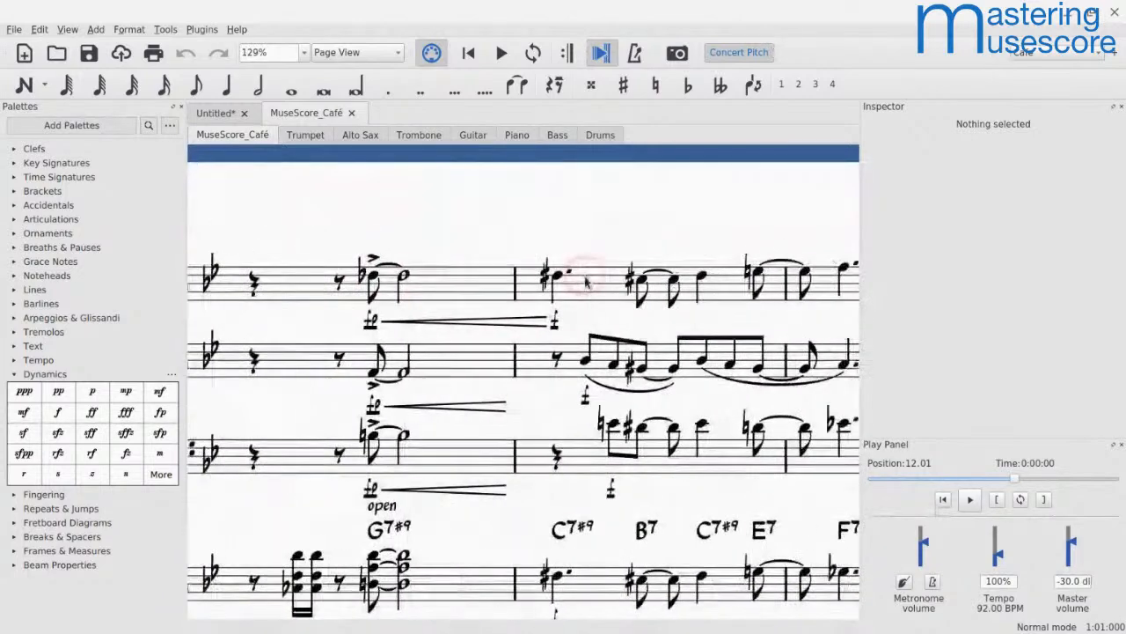
Step: Inspect the trumpet's fp dynamic in measure 9 and play back the score from that measure
left_click(370, 323)
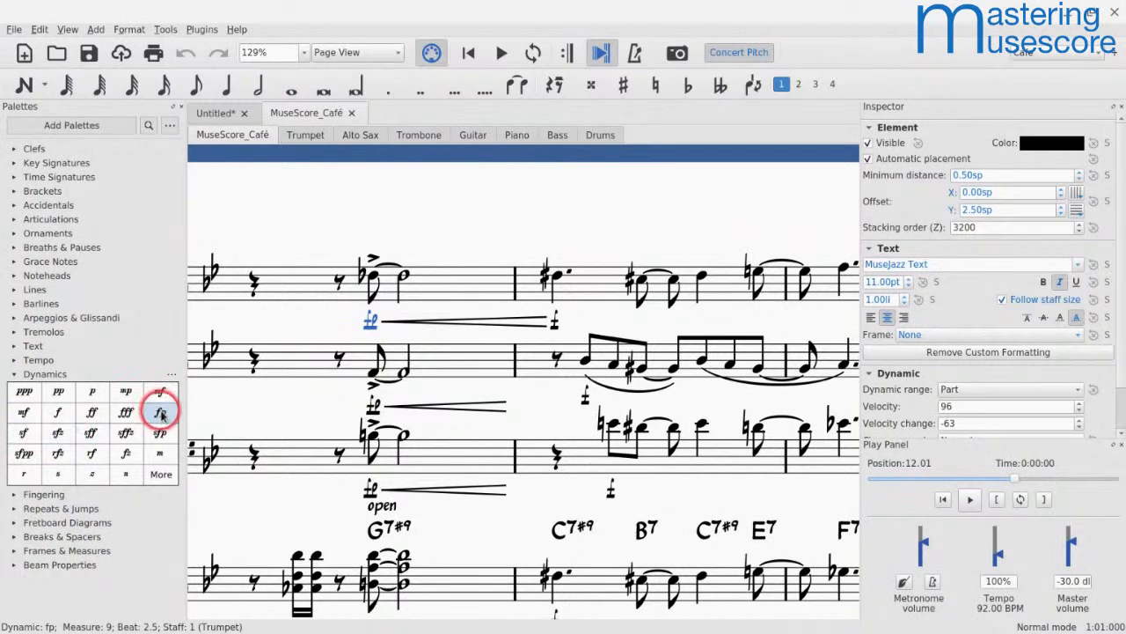
left_click(296, 291)
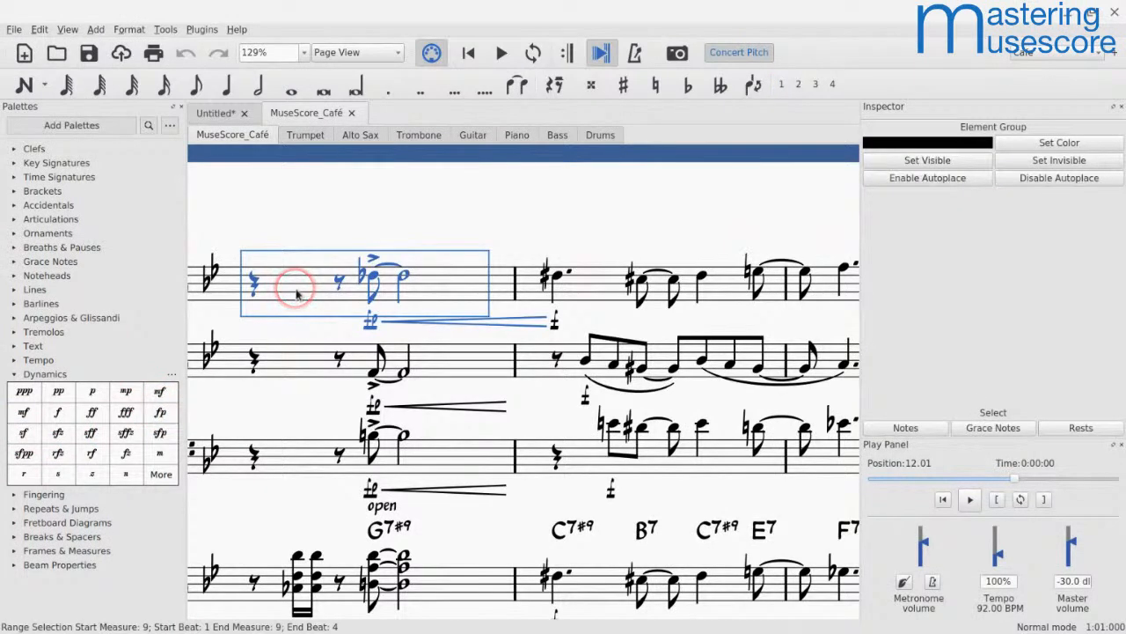
key("space")
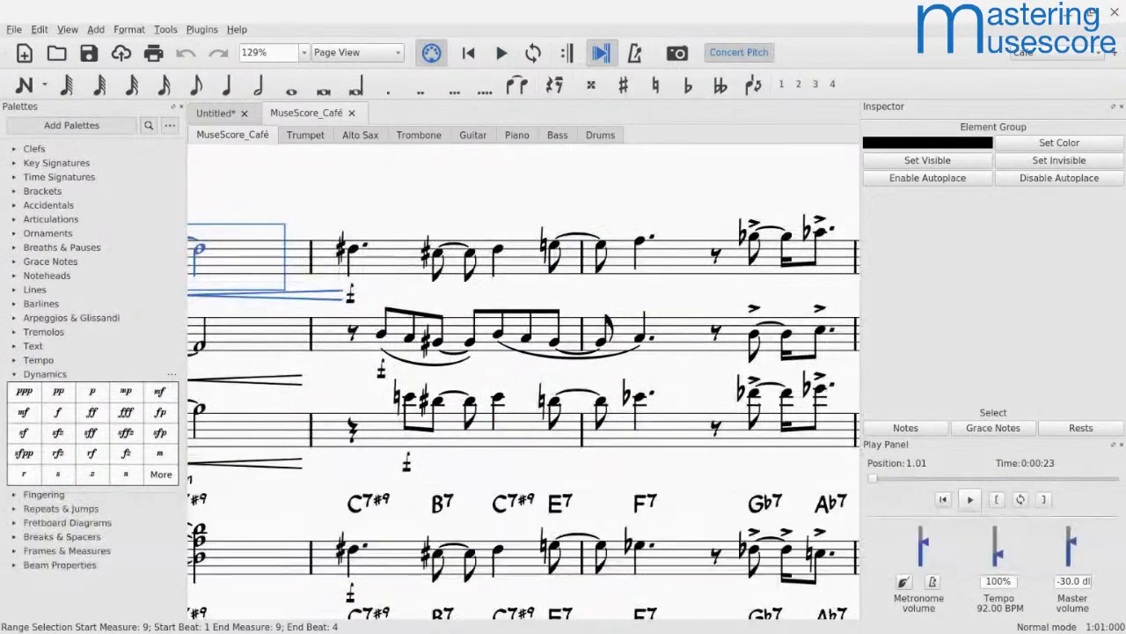
Step: Set the velocity change of the trumpet's fp dynamic in measure 9 to -80
left_click_drag(190, 263, 315, 300)
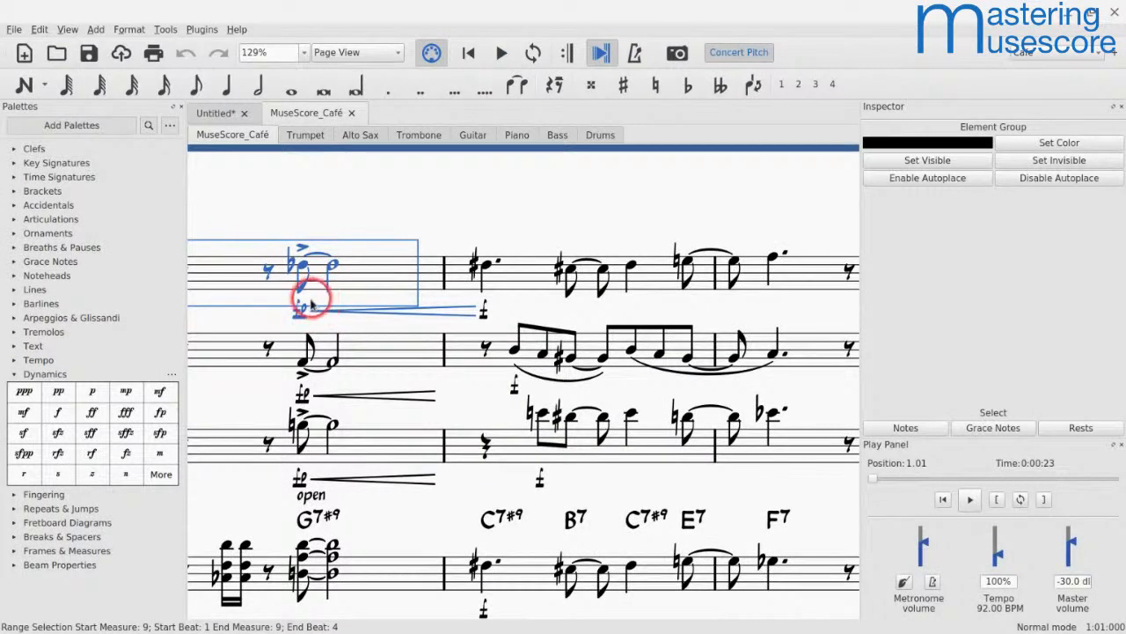
left_click(299, 313)
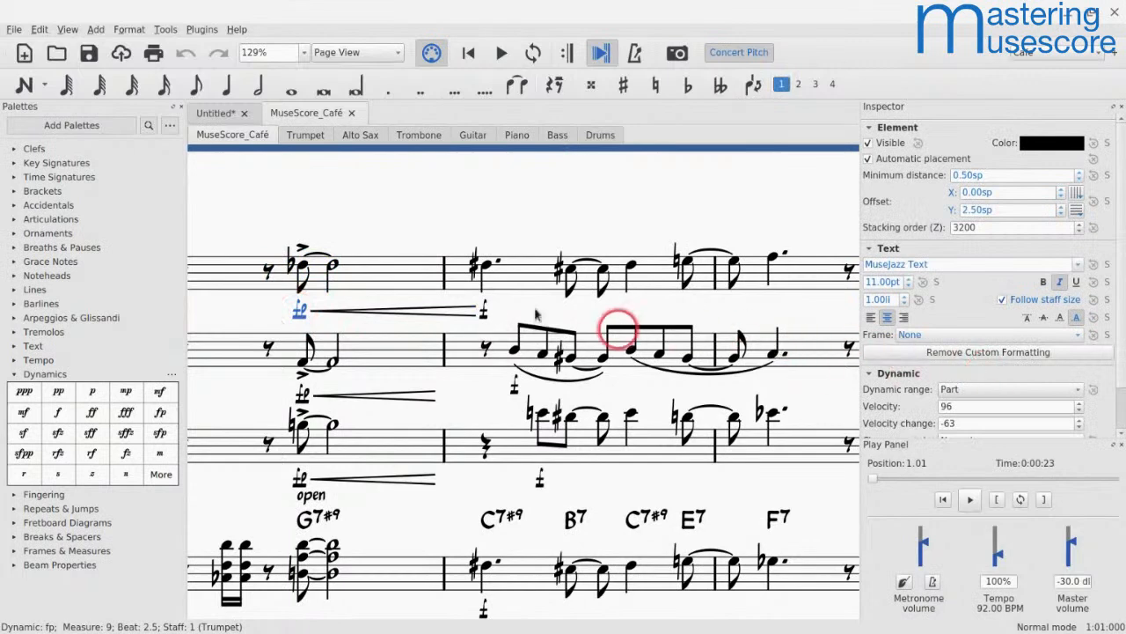
scroll(922, 363, "down", 2)
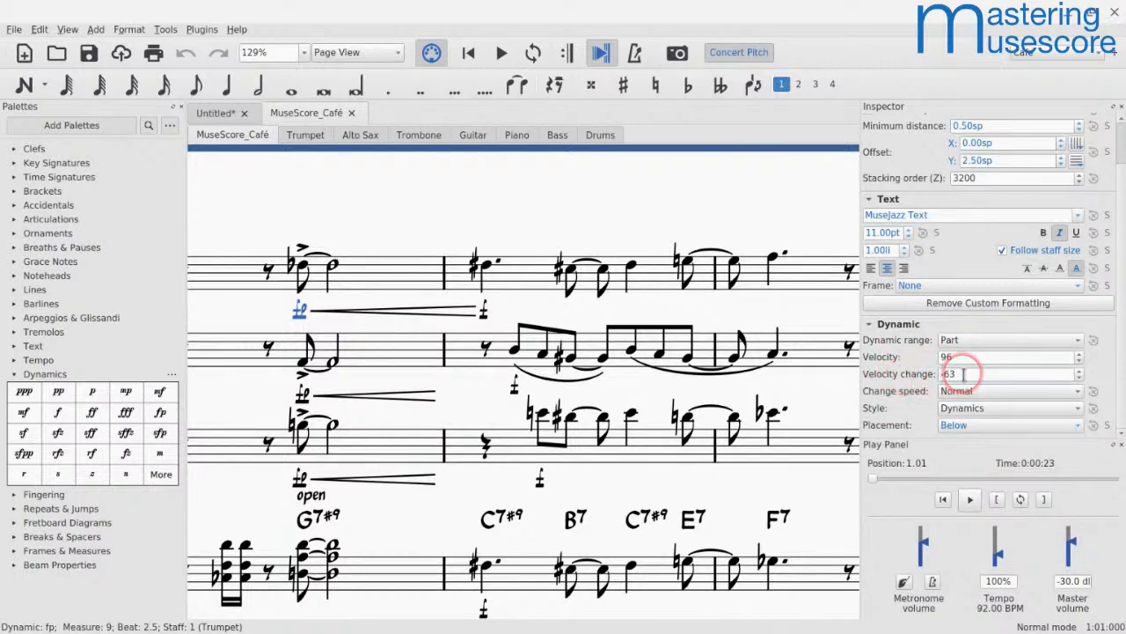
key("shift+Left")
key("shift+Left")
type("8")
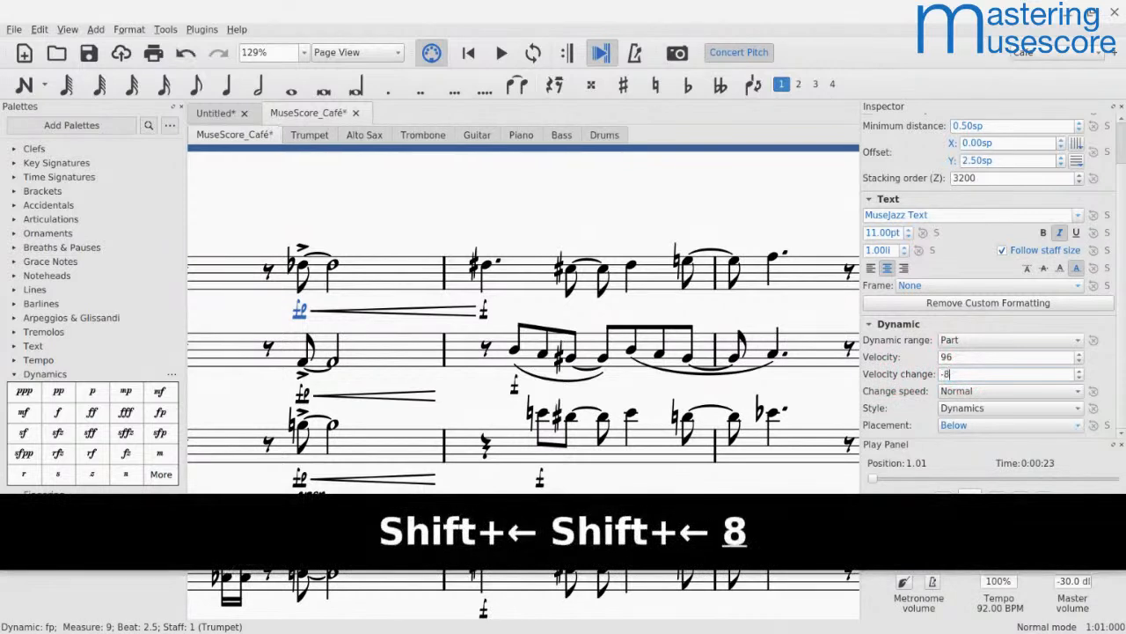
type("0")
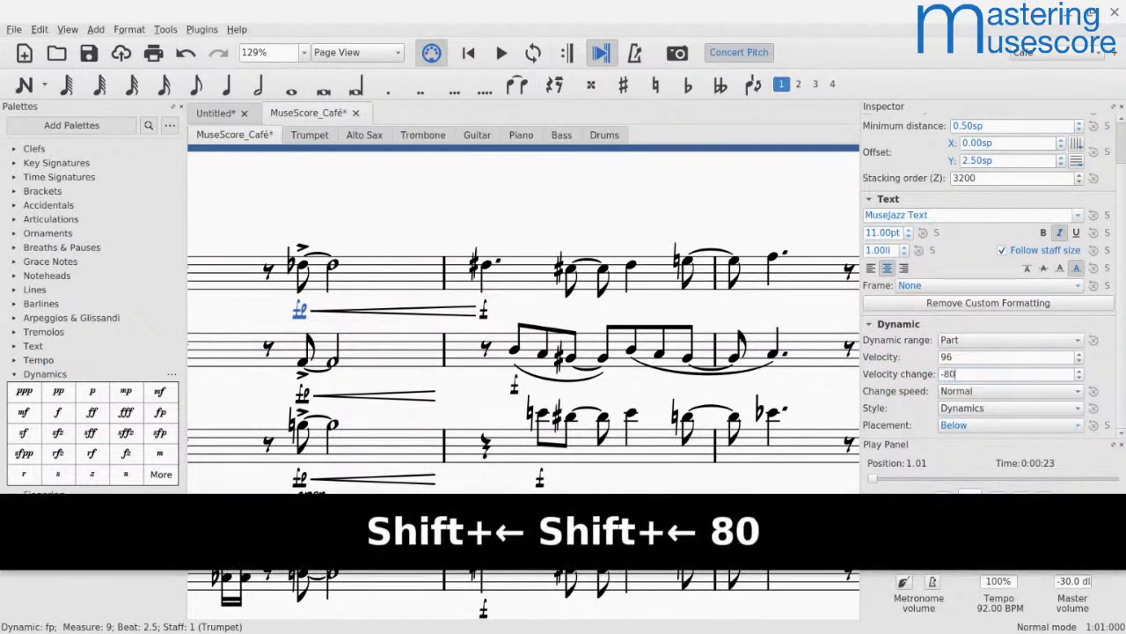
Step: Set the velocity change of the alto sax's fp dynamic in measure 9 to -80
left_click(302, 393)
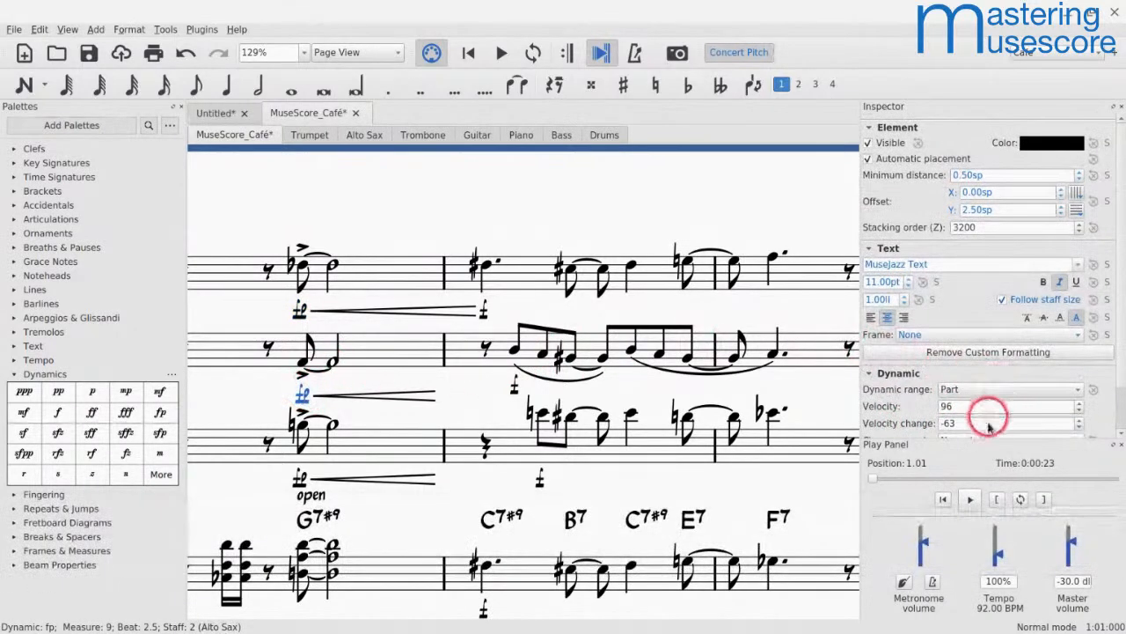
key("shift+Left")
key("shift+Left")
type("80")
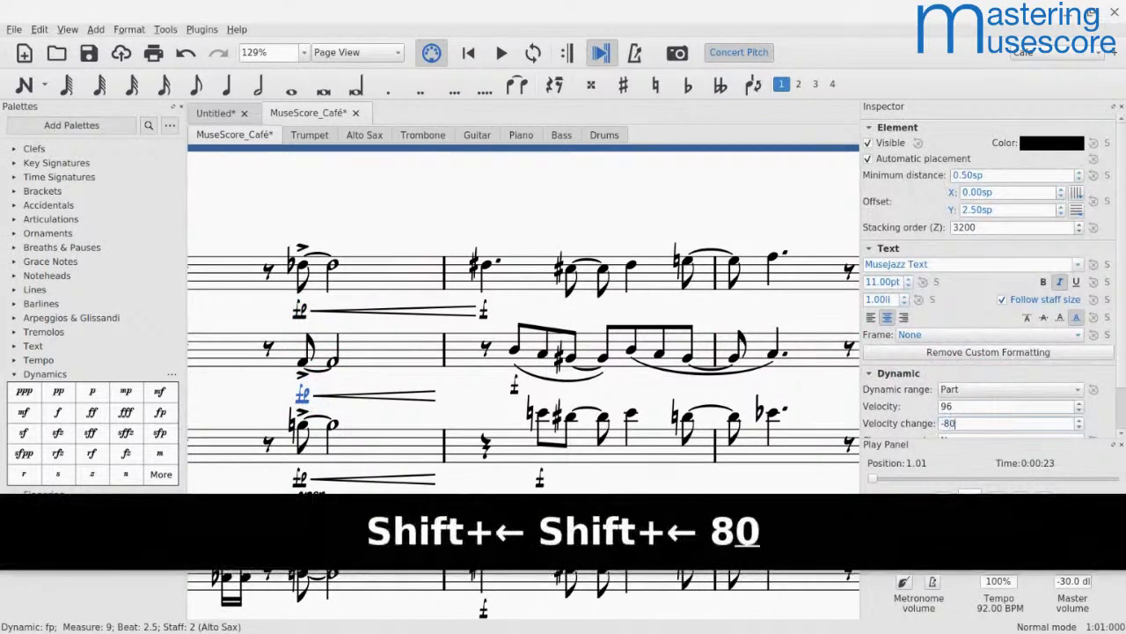
Step: Set the velocity change of the trombone's fp dynamic in measure 9 to -80 and play back from that measure
scroll(390, 370, "down", 5)
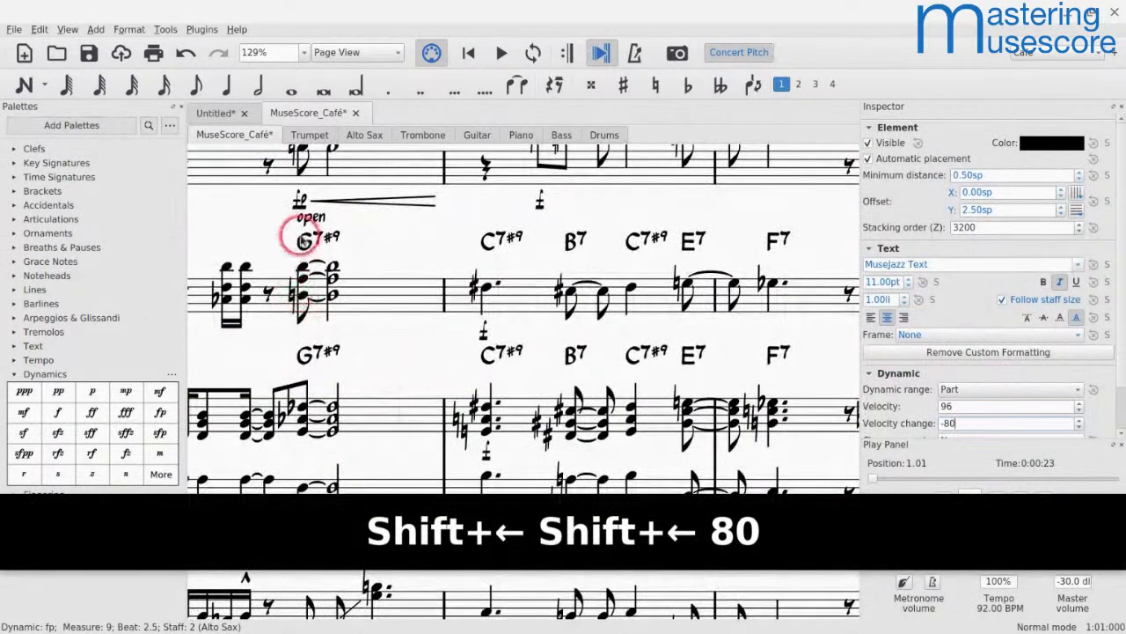
scroll(300, 209, "up", 4)
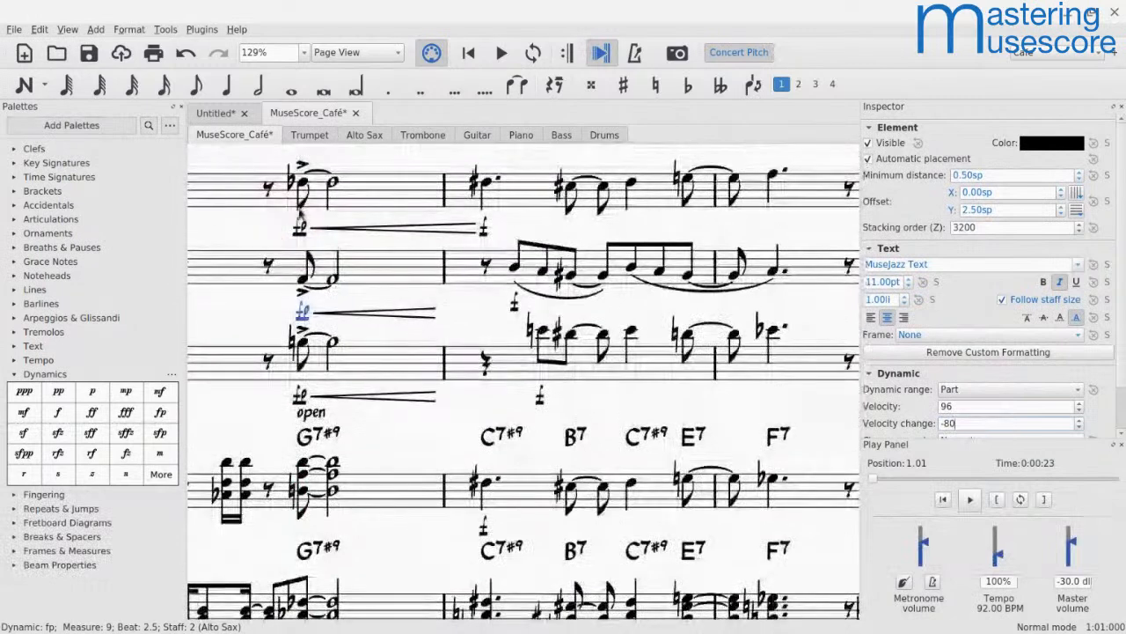
left_click(299, 398)
left_click(983, 425)
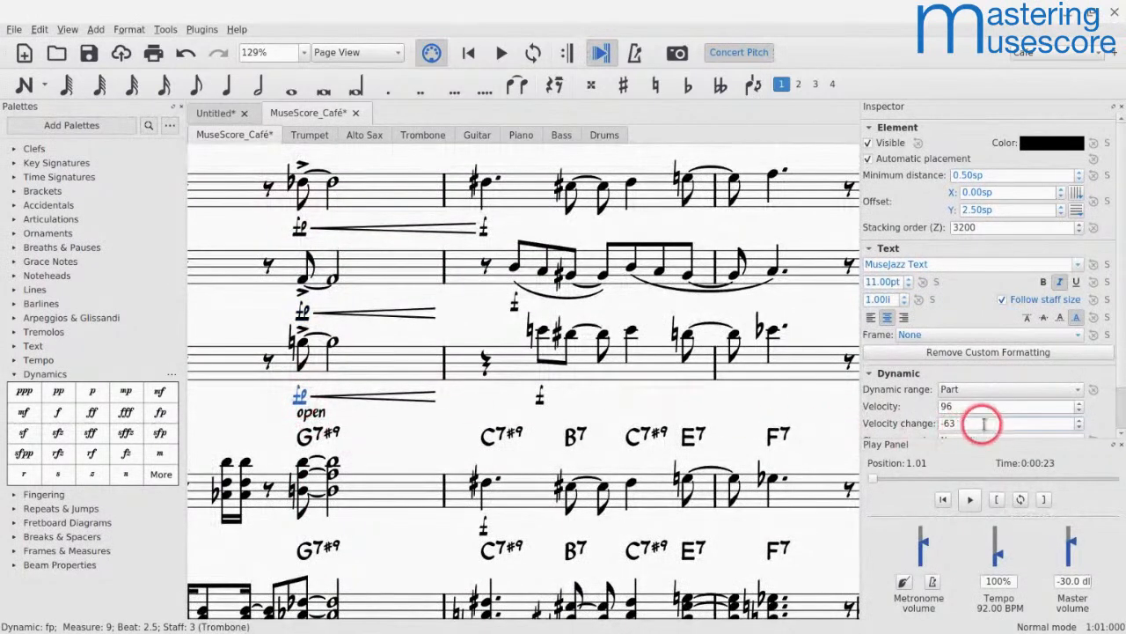
key("BackSpace")
key("BackSpace")
type("80")
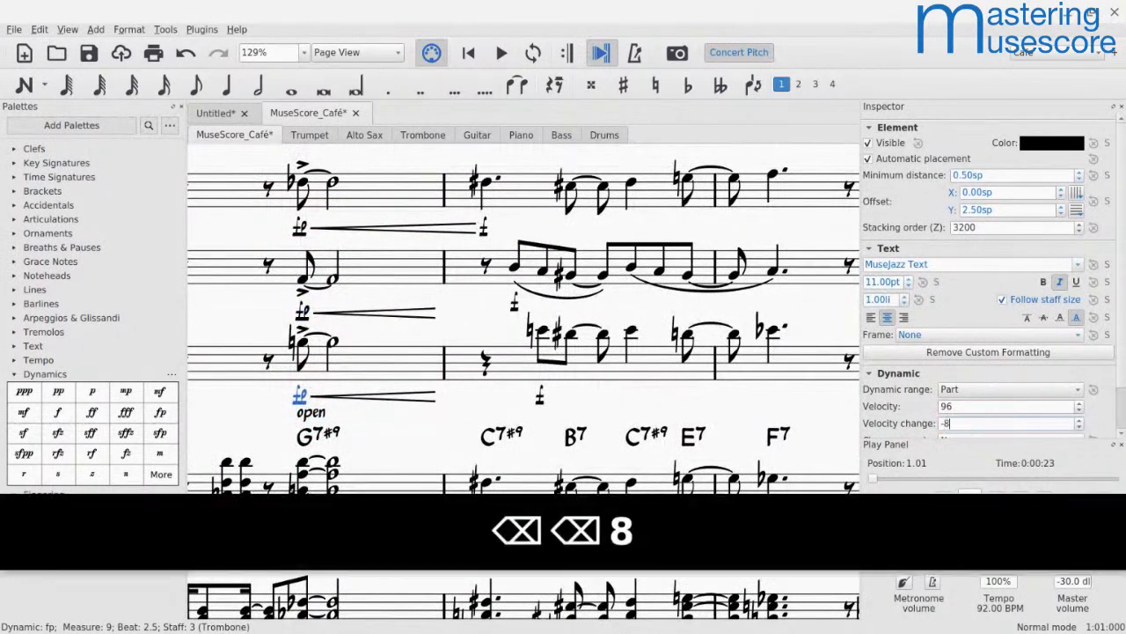
key("Return")
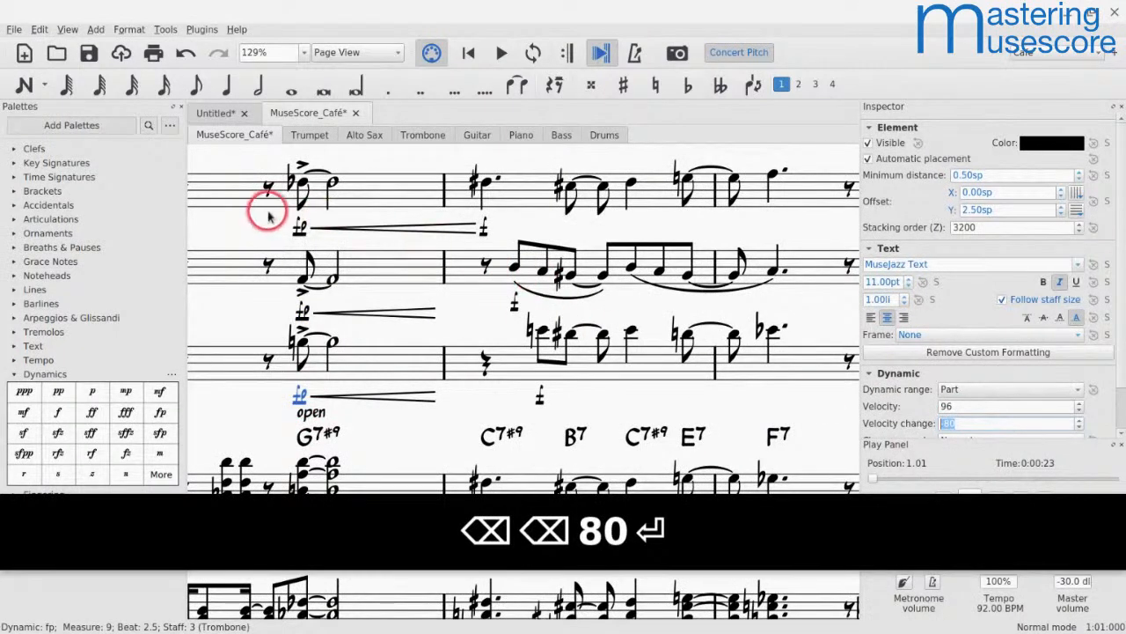
left_click(231, 202)
key("space")
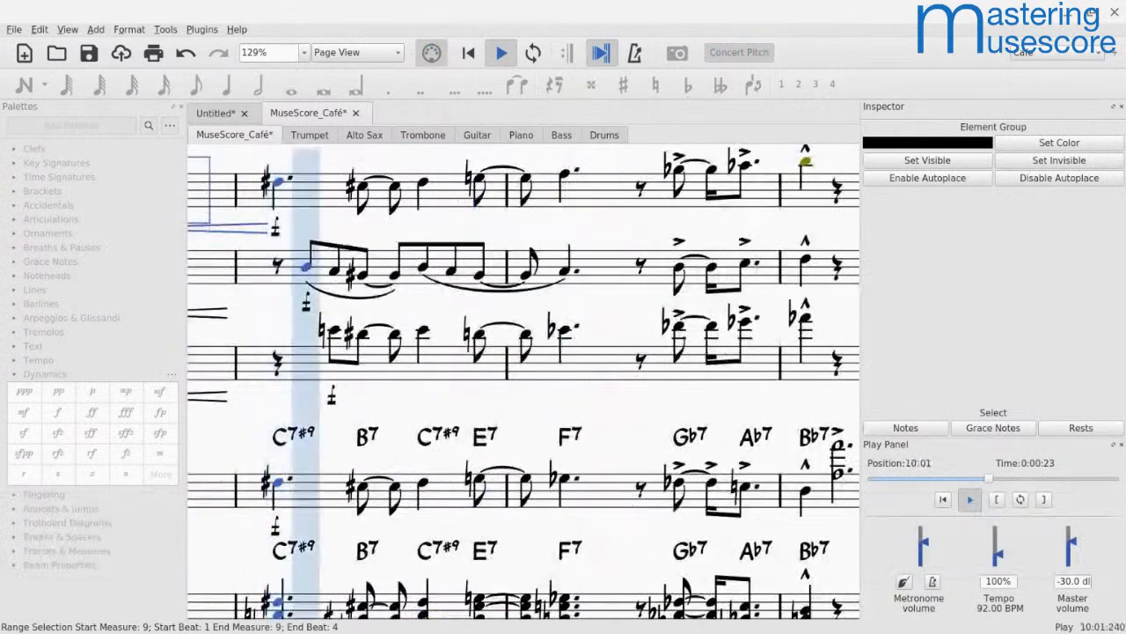
Step: Stop playback and set the change speed of the trumpet, alto sax and trombone fp dynamics in measure 9 to Fast
key("space")
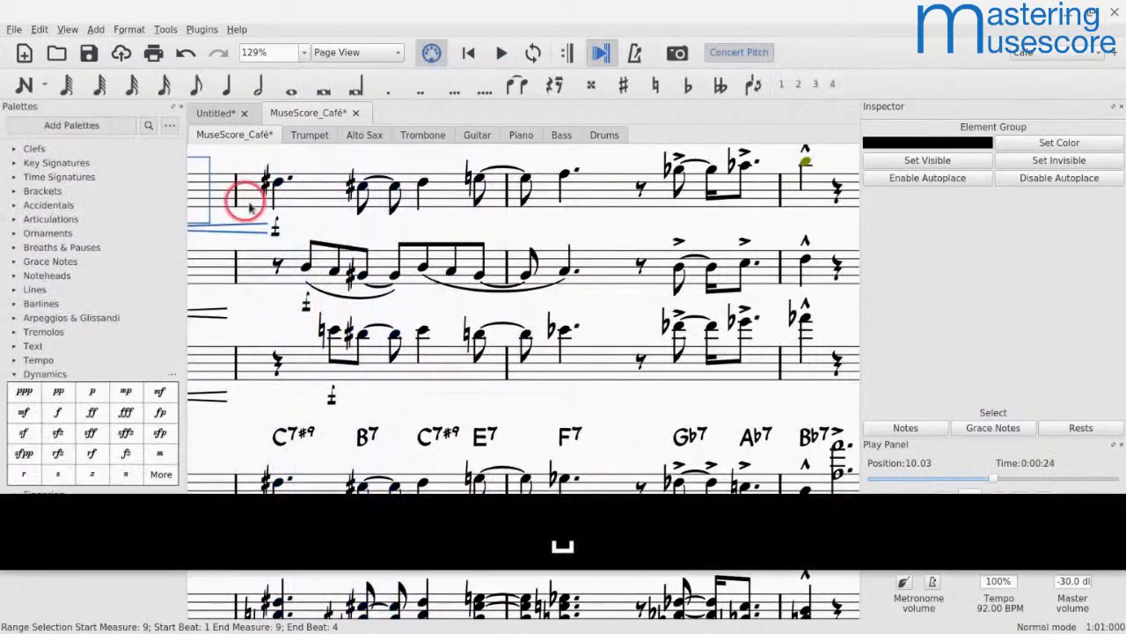
scroll(238, 231, "left", 4)
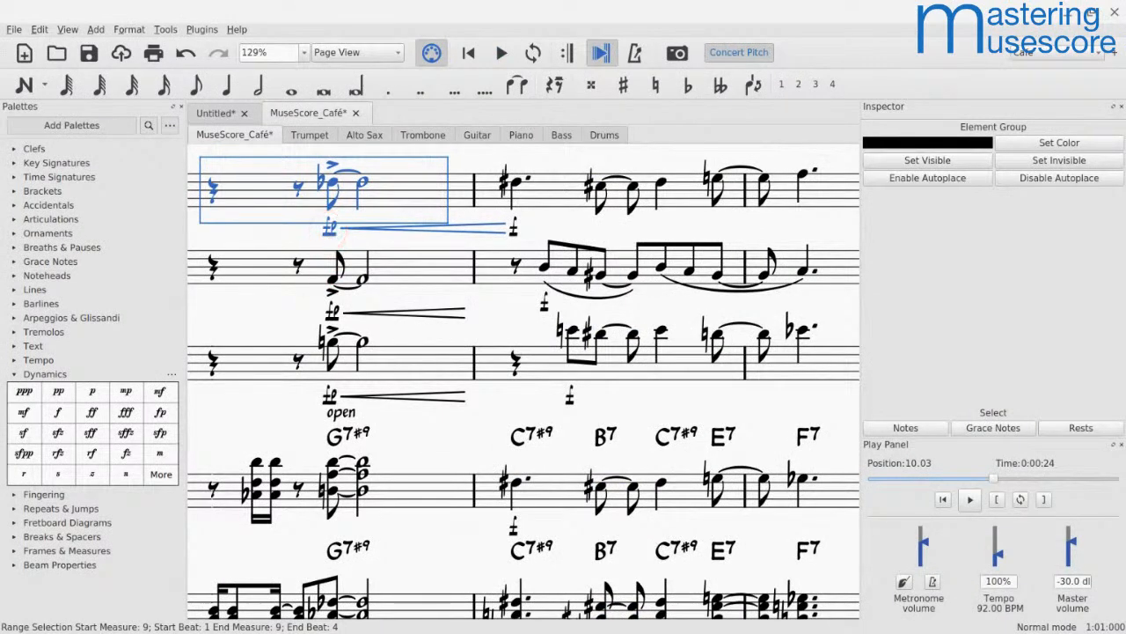
left_click(329, 228)
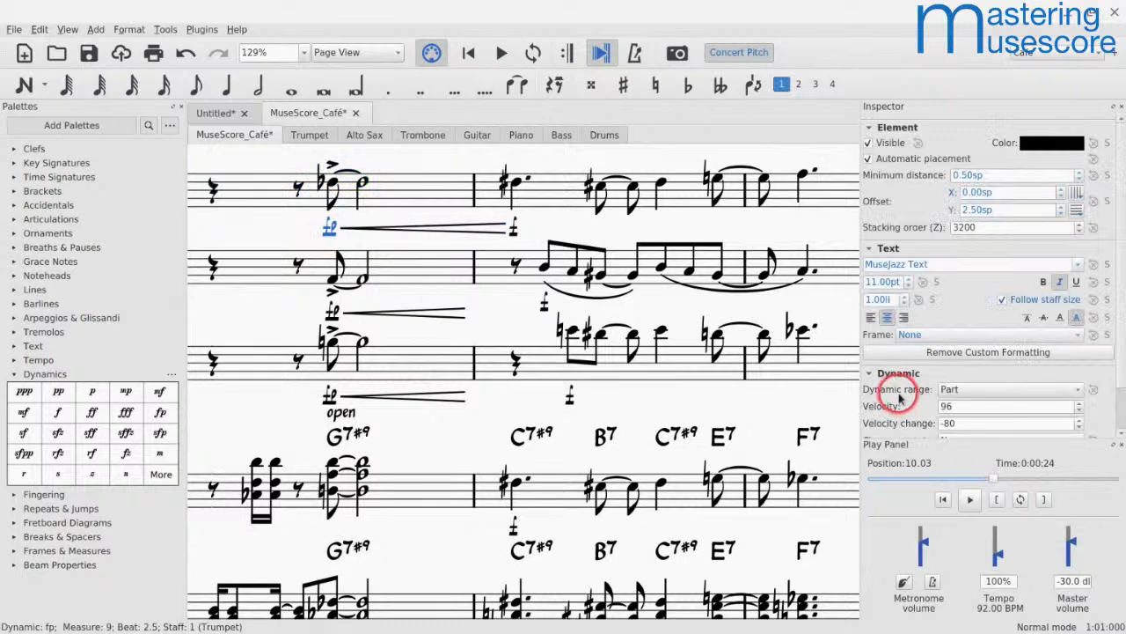
scroll(895, 397, "down", 2)
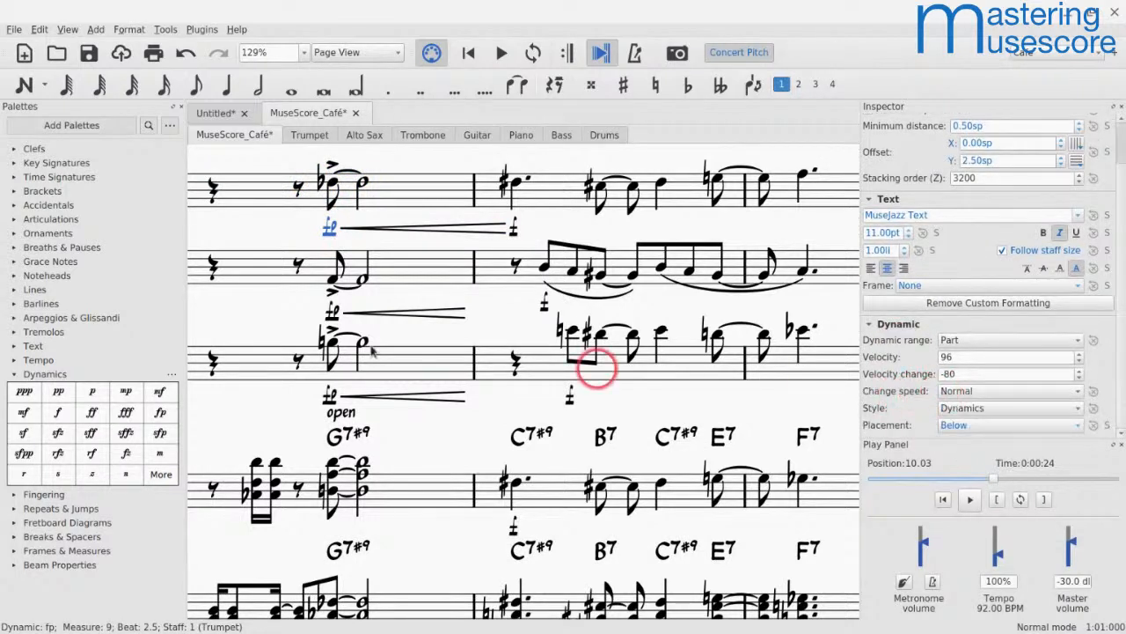
left_click(332, 315, "ctrl")
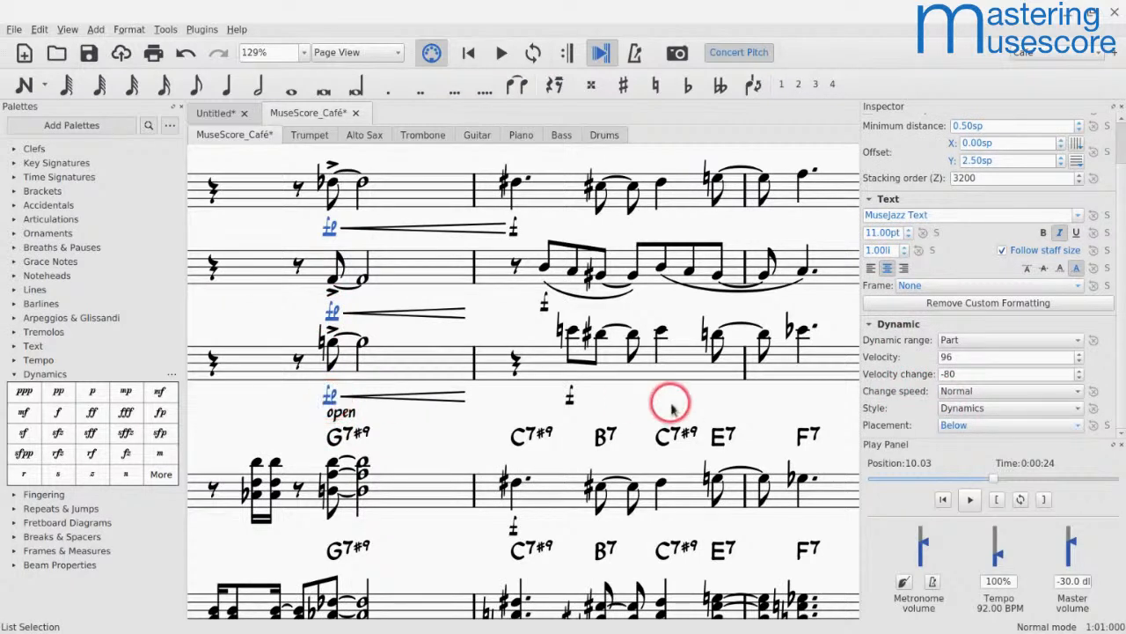
left_click(958, 398)
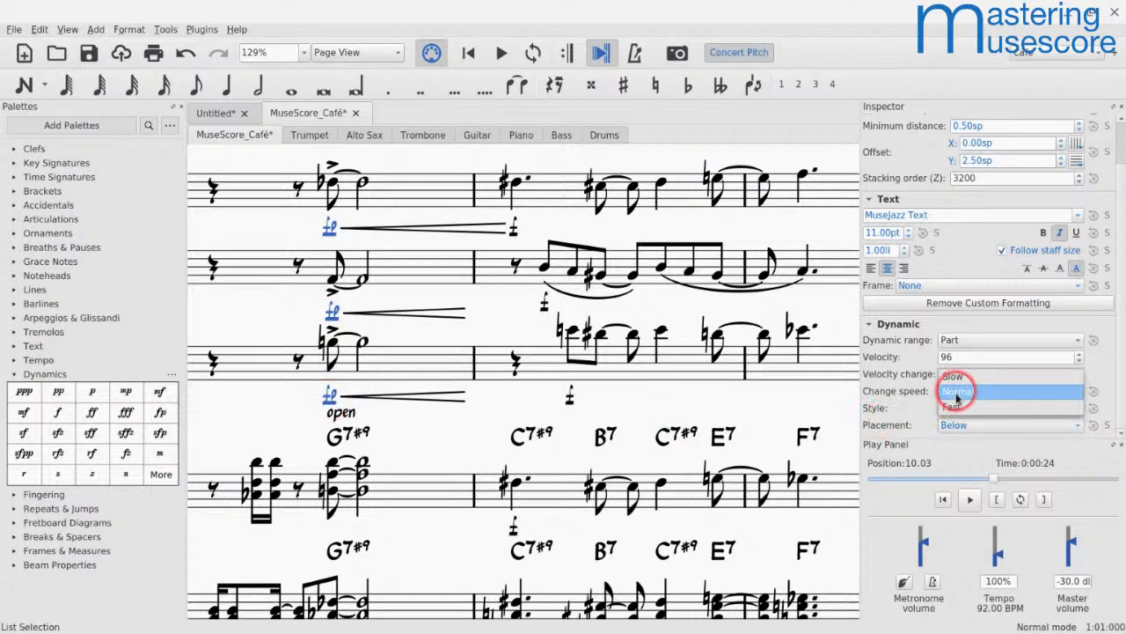
left_click(951, 408)
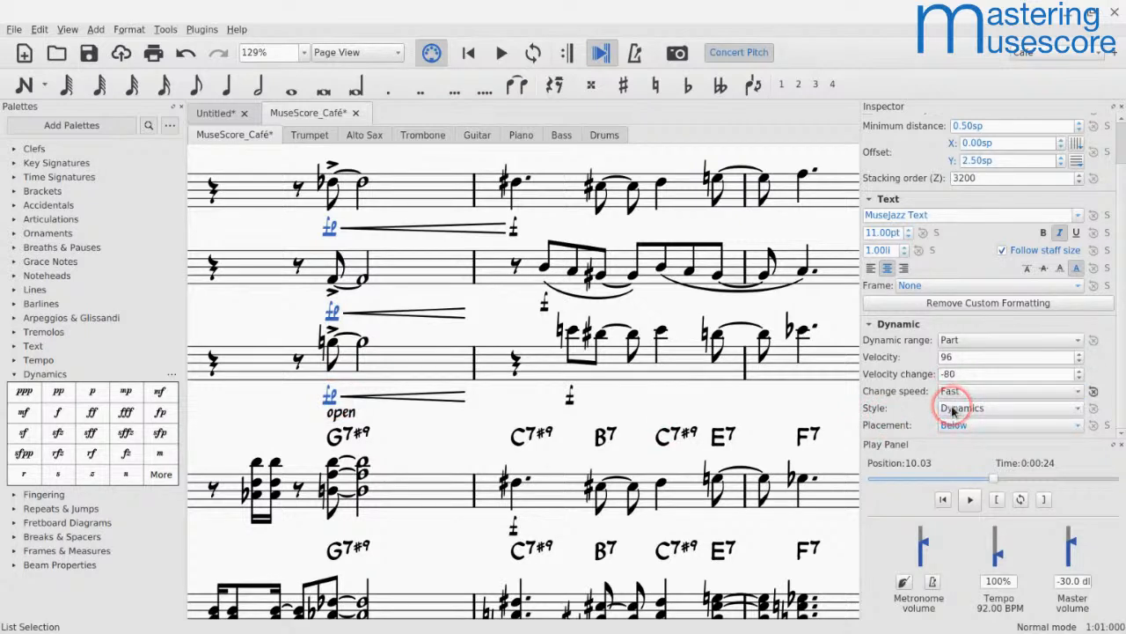
Step: Play back the score from measure 9 to hear the Fast fp change speed
left_click(273, 220)
key("space")
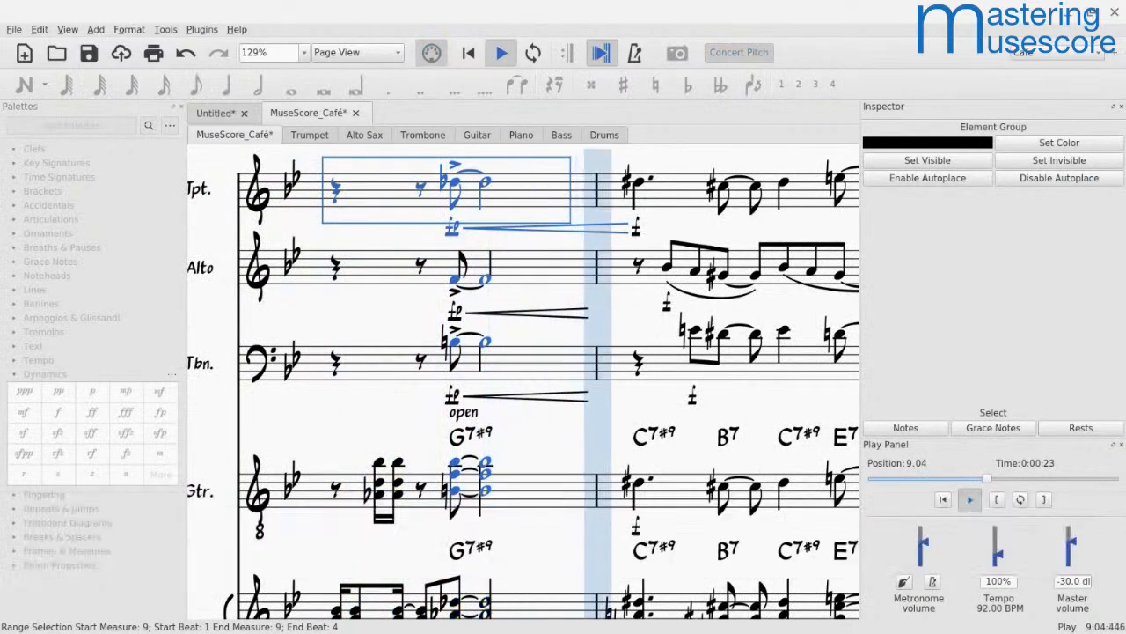
key("space")
Step: Select the trumpet, alto sax and trombone fp dynamics in measure 9 together and set their change speed to Slow
left_click(238, 106)
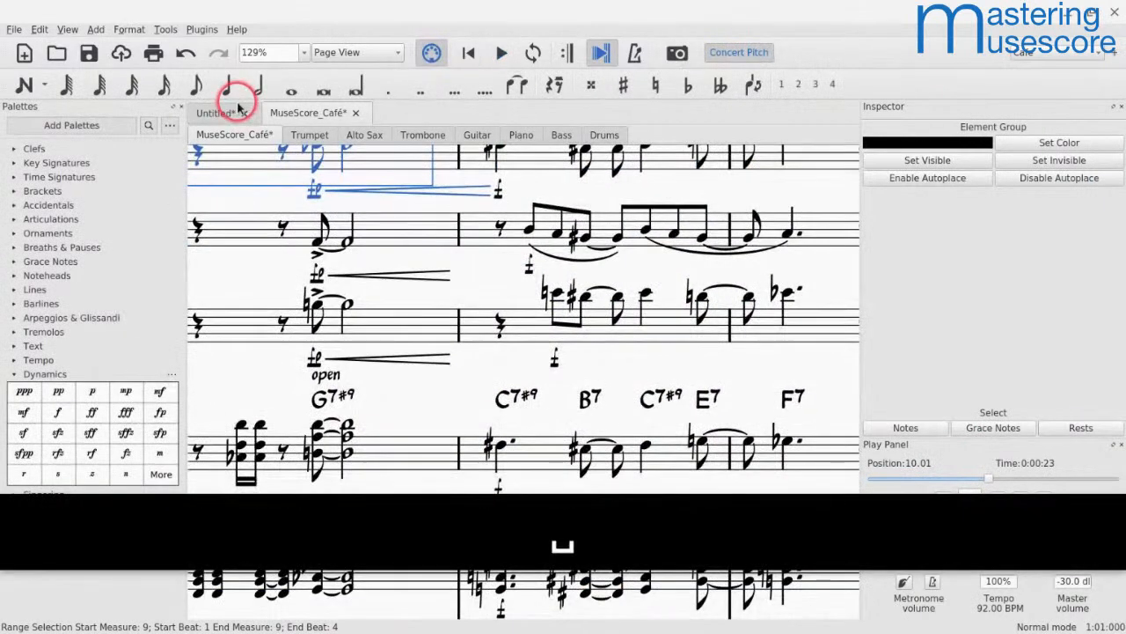
left_click_drag(379, 196, 479, 311)
left_click(421, 409)
left_click(409, 460, "ctrl")
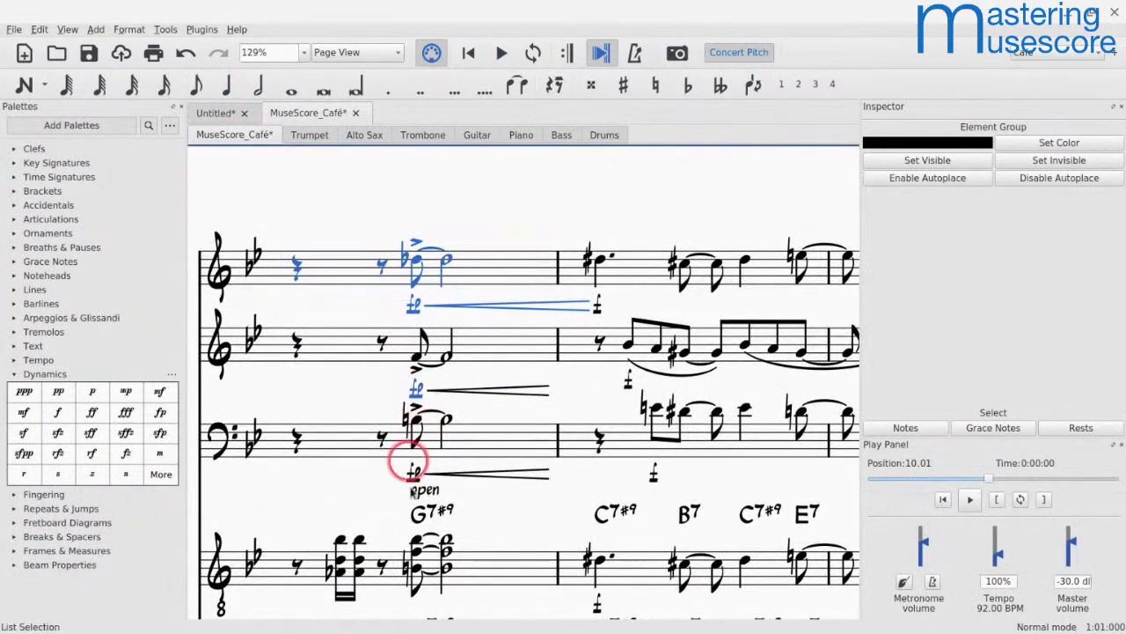
left_click(411, 482)
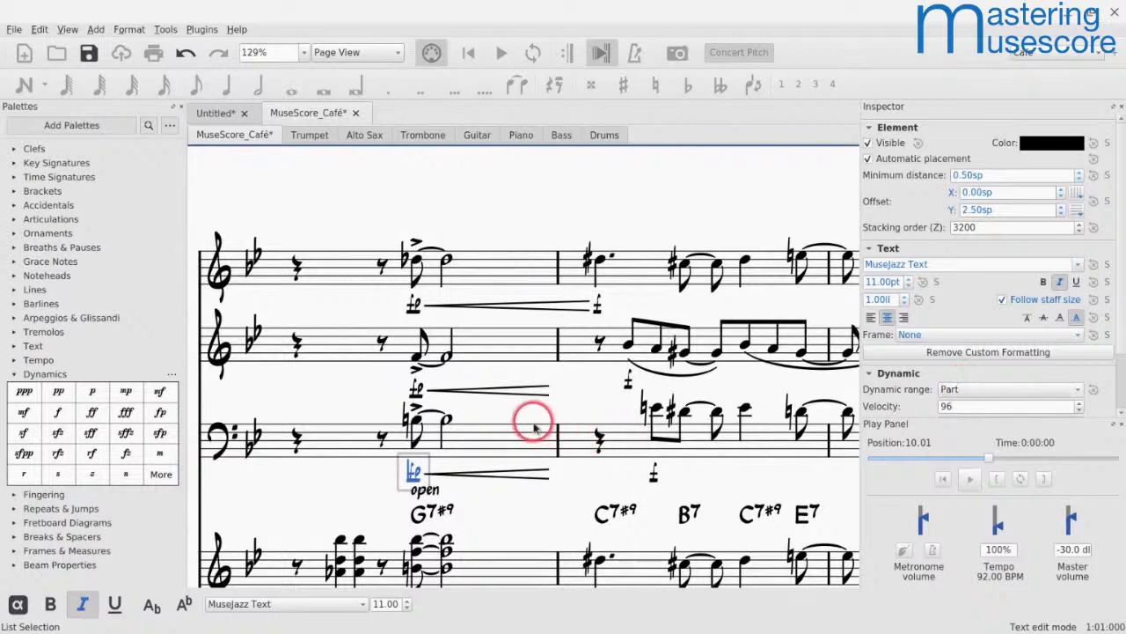
key("Escape")
left_click(415, 393, "ctrl")
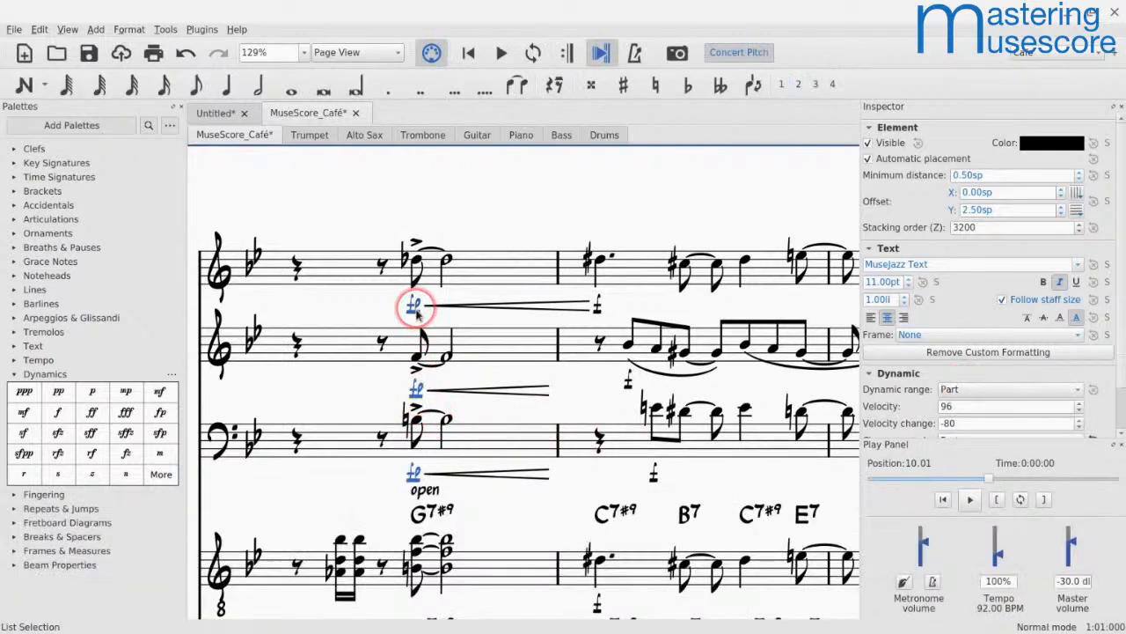
scroll(1052, 352, "down", 1)
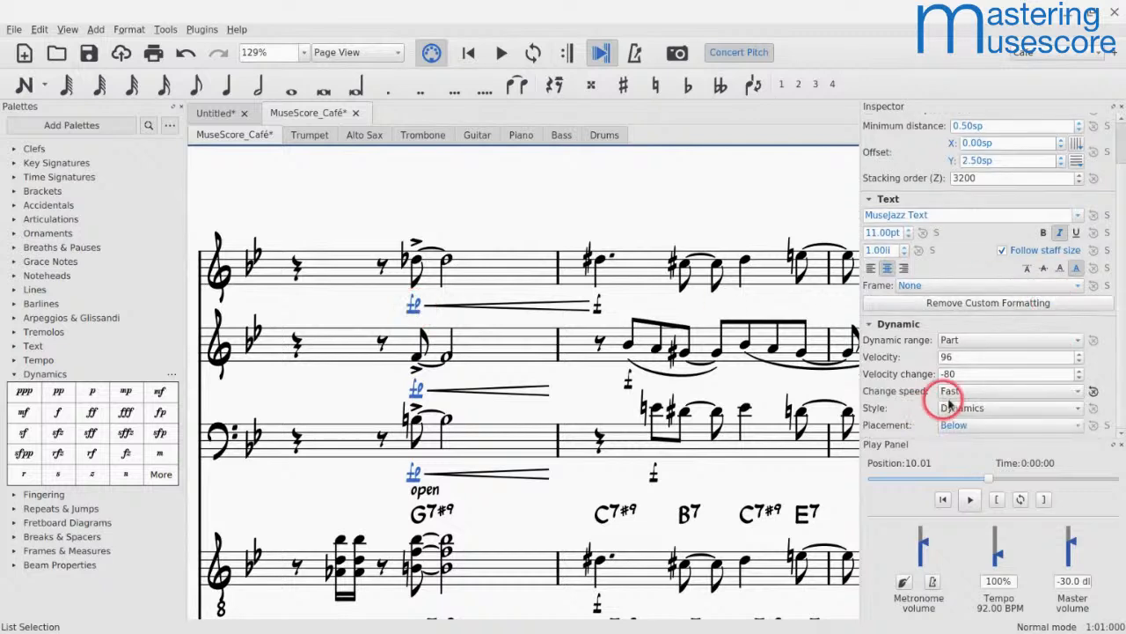
left_click(961, 396)
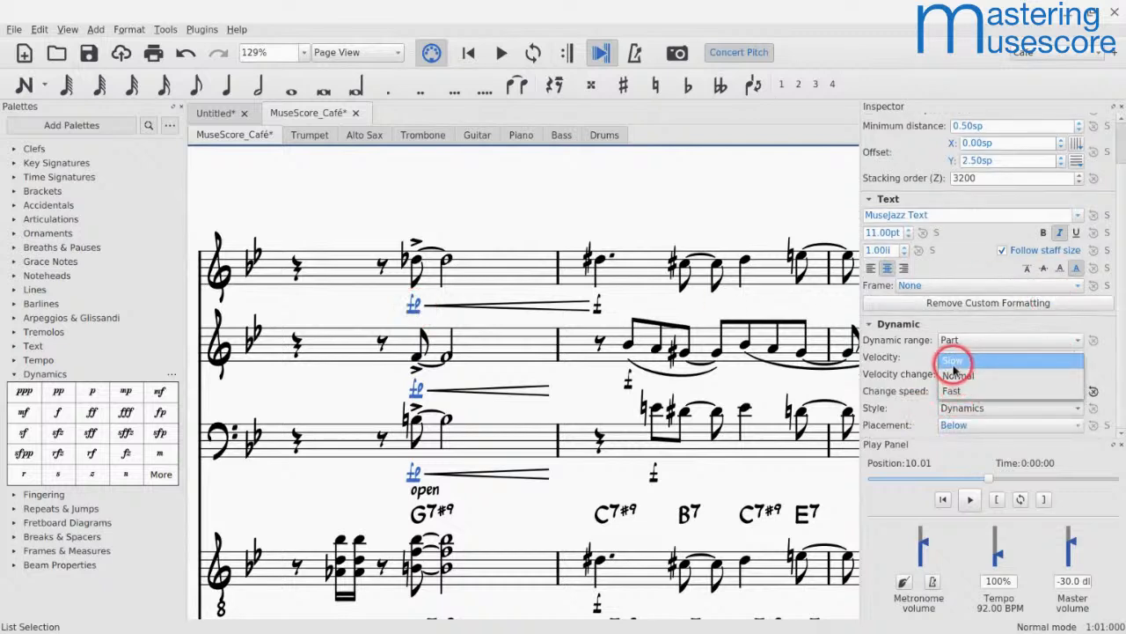
left_click(954, 360)
Step: Play back measure 9 from the trumpet's first rest to hear the Slow fp change speed
left_click(299, 269)
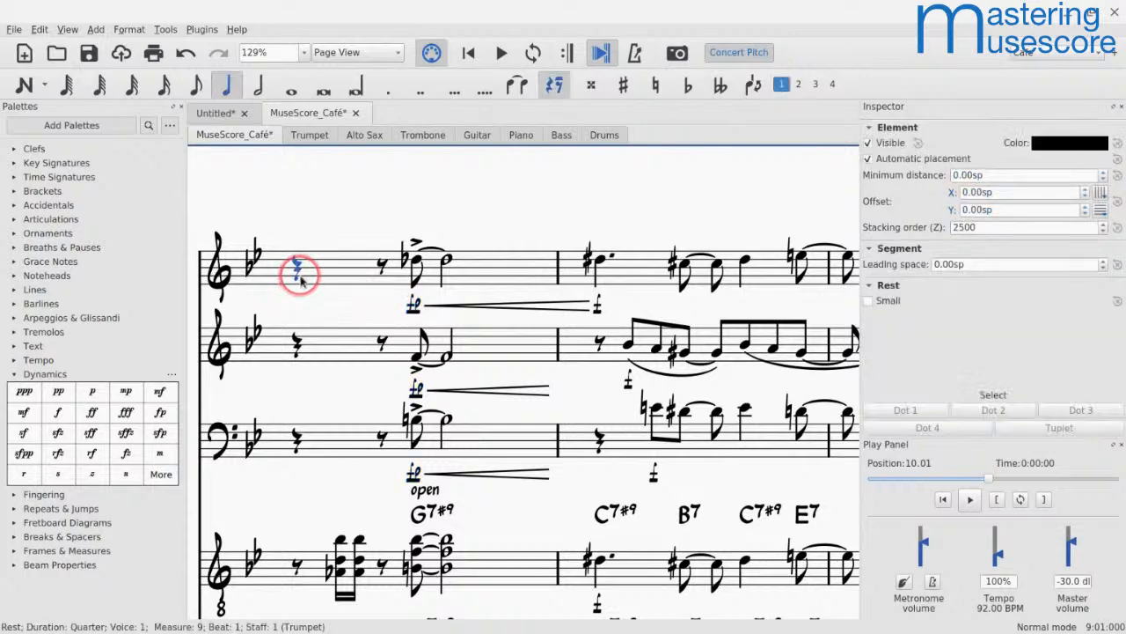
key("space")
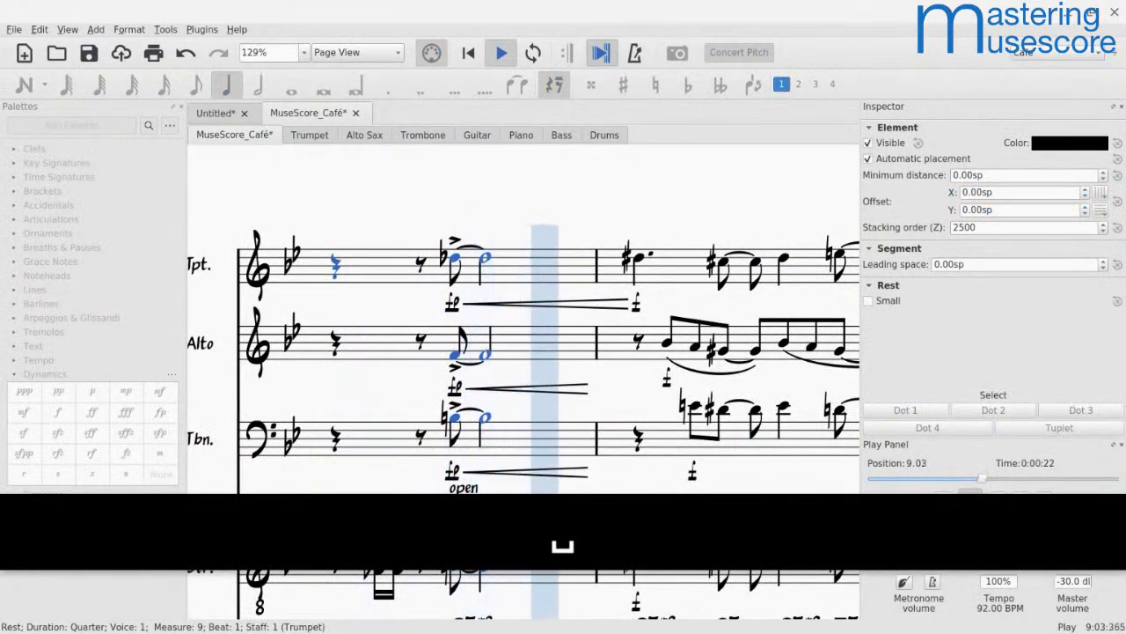
key("space")
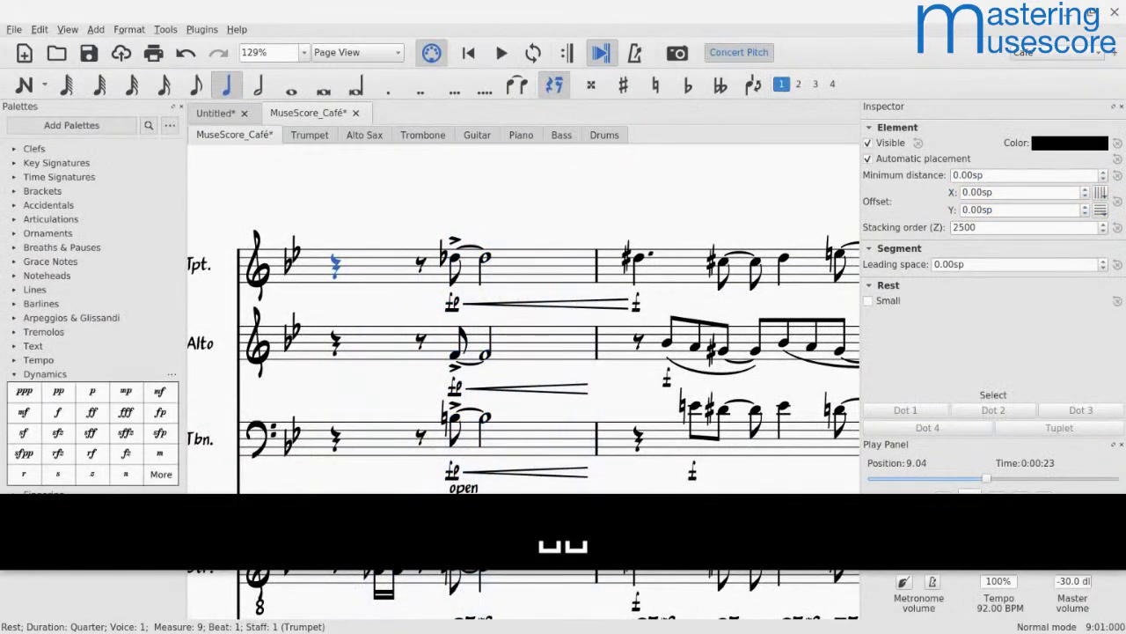
Step: Undo all the fp dynamic edits in the score and return to its beginning
key("ctrl+z")
key("ctrl+z")
key("ctrl+z")
key("ctrl+z")
key("ctrl+z")
key("ctrl+z")
key("ctrl+z")
key("ctrl+z")
key("ctrl+z")
key("ctrl+z")
key("ctrl+z")
key("ctrl+z")
key("ctrl+z")
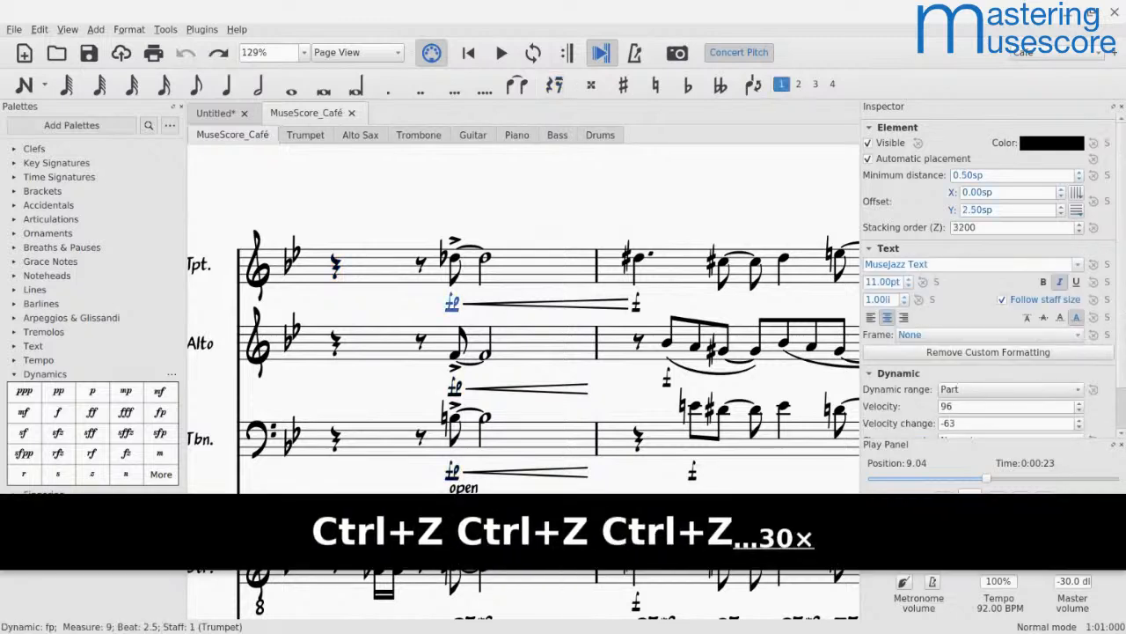
key("Escape")
key("ctrl+Home")
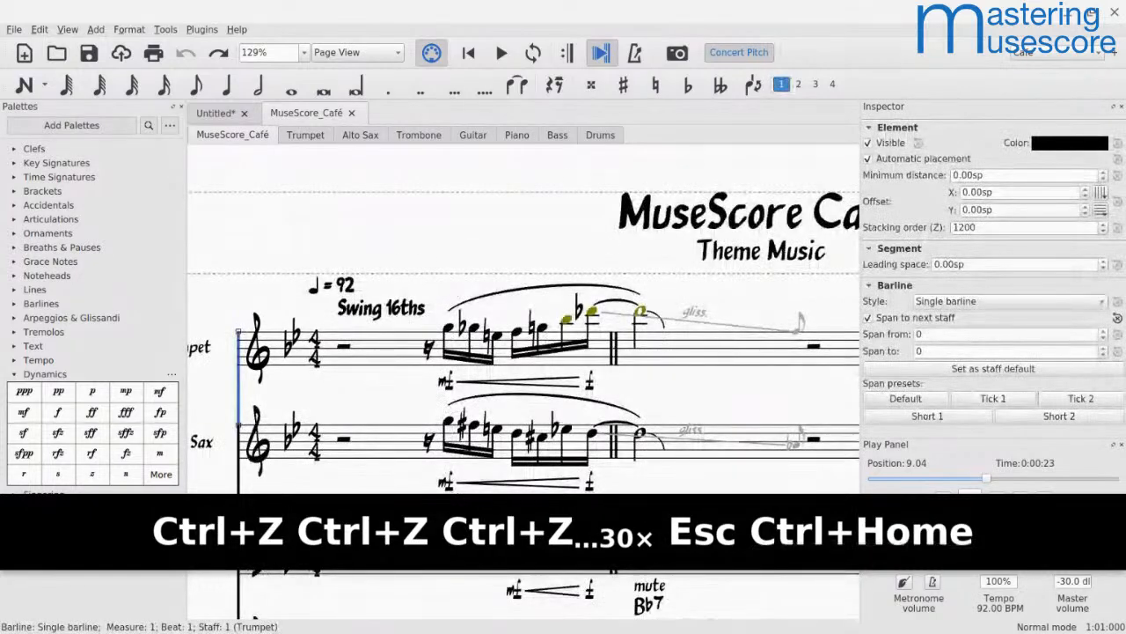
key("ctrl+Home")
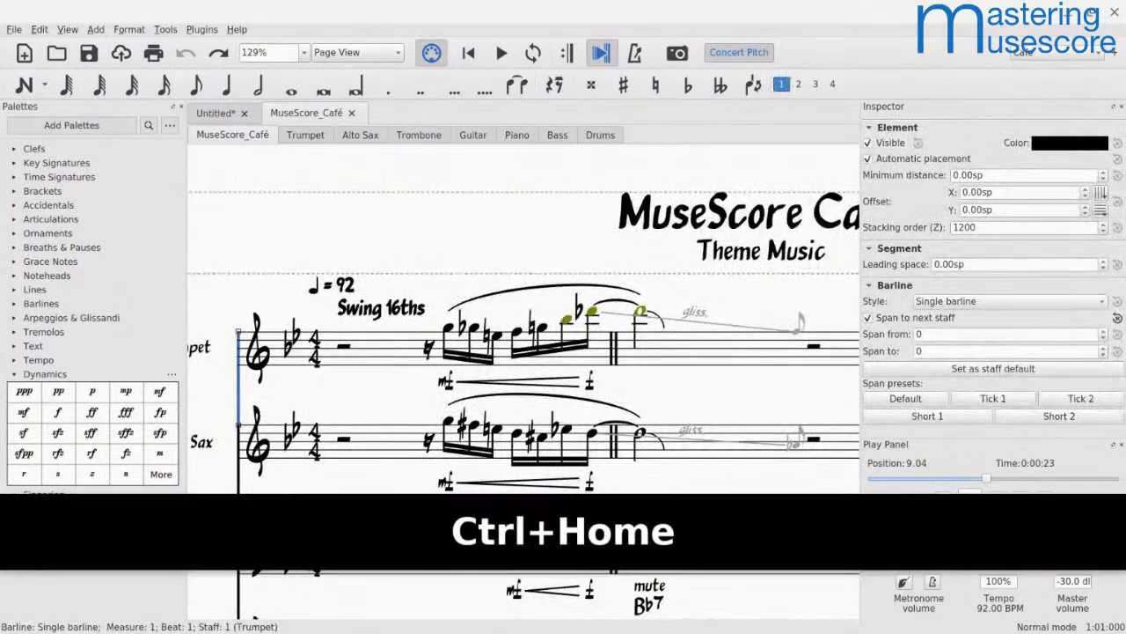
Step: Turn on playback of repeats and play the score from measure 1
left_click(230, 166)
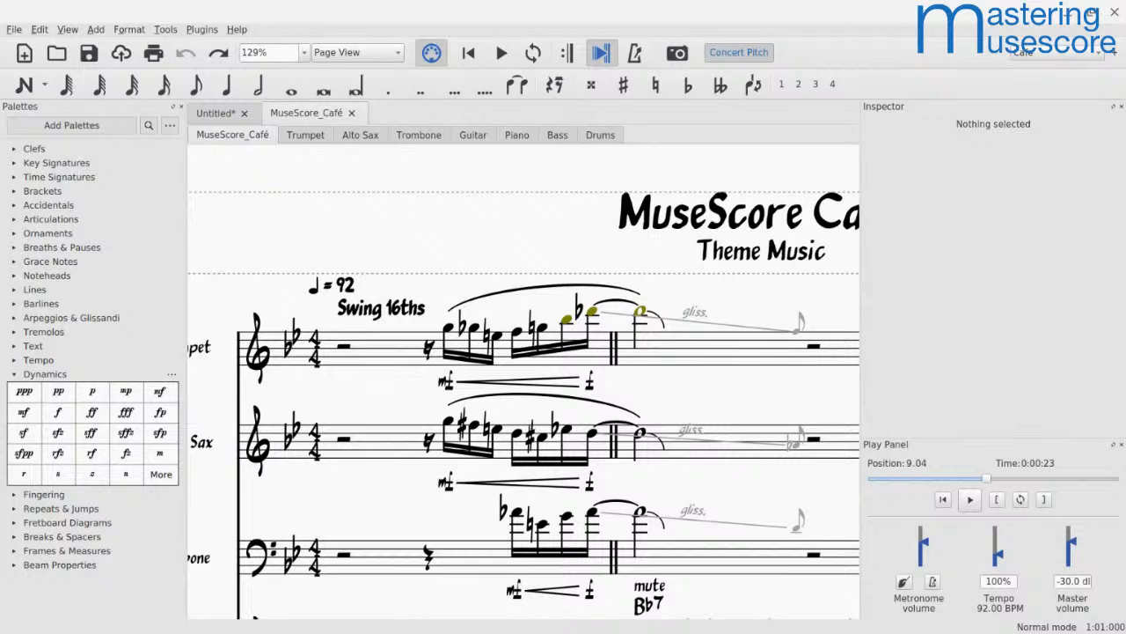
left_click(567, 52)
left_click(356, 354)
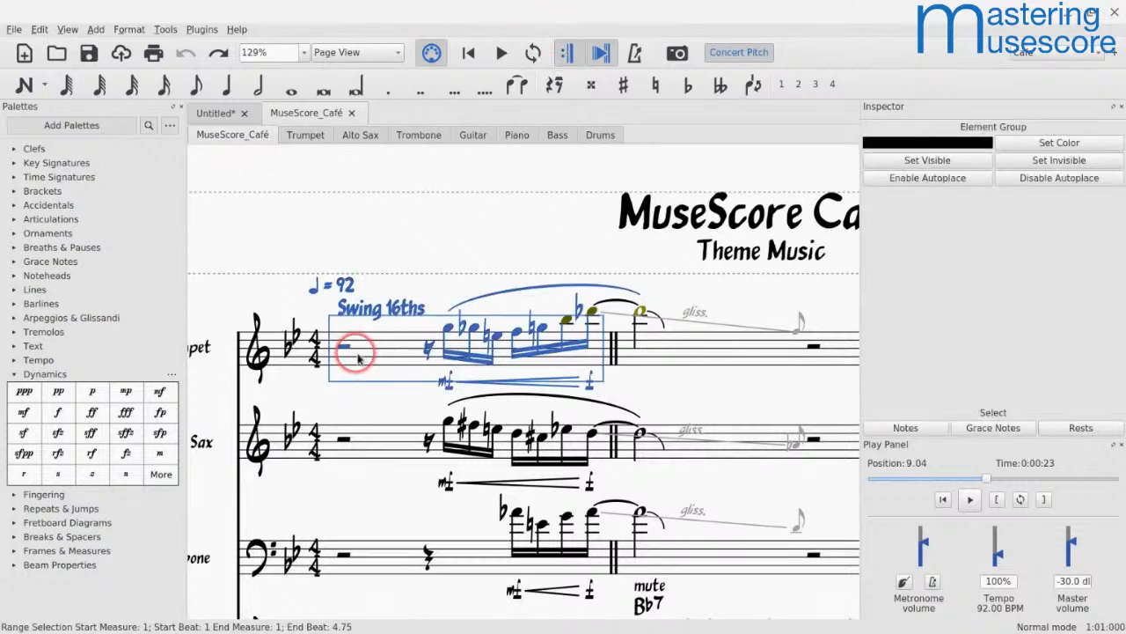
key("space")
Step: Lower the master volume to -50.0 dB while the score plays
key("Down")
key("Down")
key("Down")
key("Down")
key("Down")
key("Down")
key("Down")
key("Down")
key("Down")
key("Down")
key("Down")
key("Down")
key("Down")
key("Down")
key("Down")
key("Down")
key("Down")
key("Down")
key("Down")
key("Down")
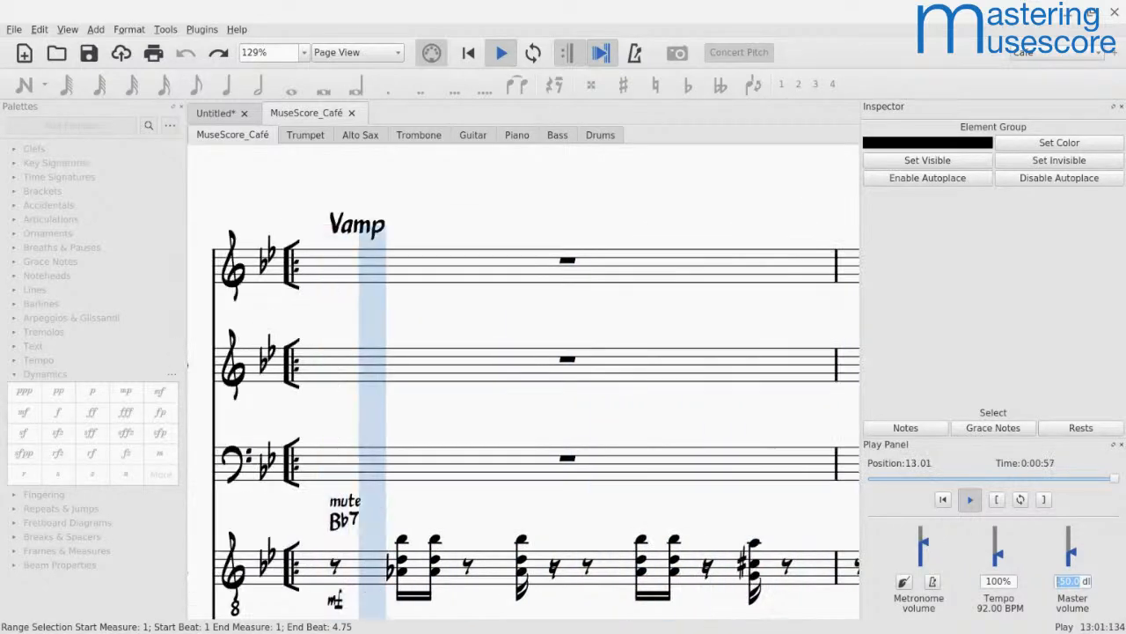
key("alt+Tab")
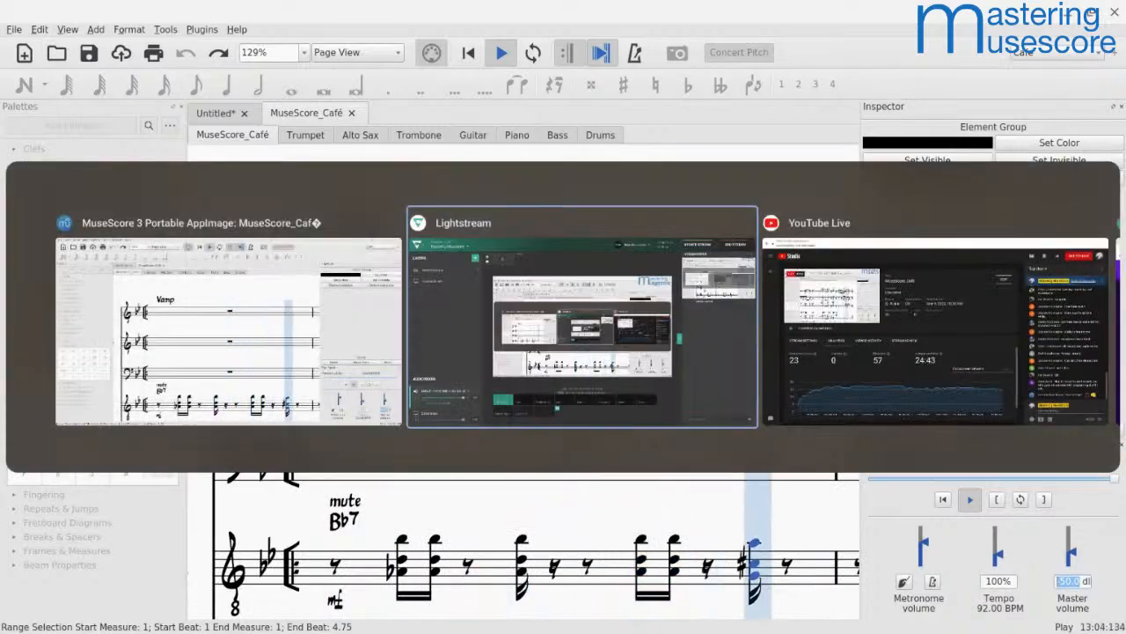
key("Tab")
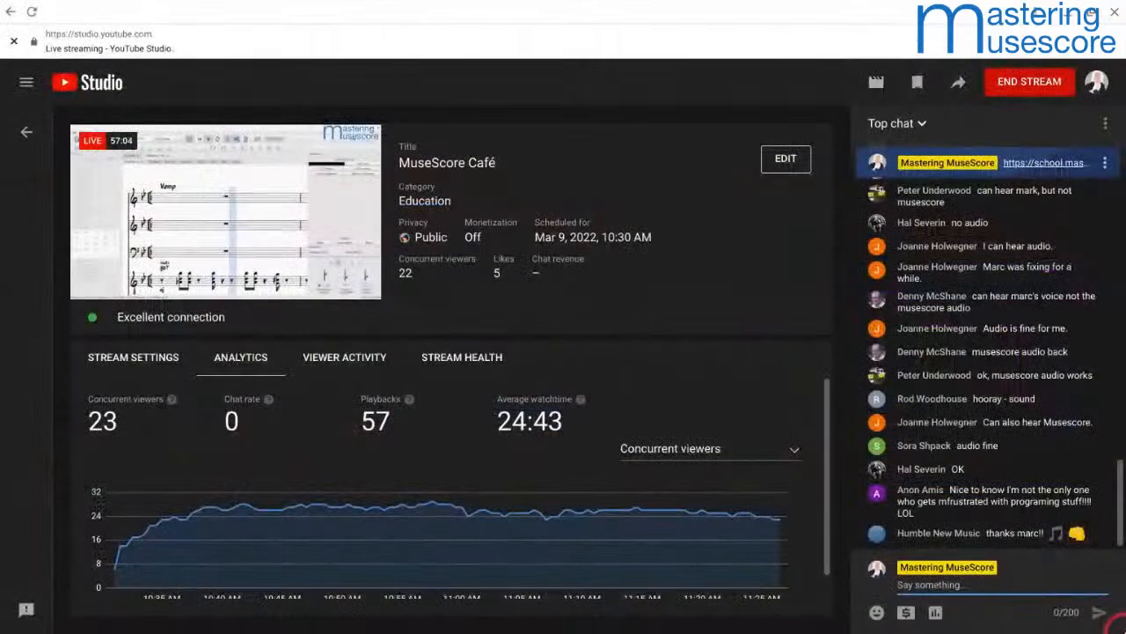
type("https://")
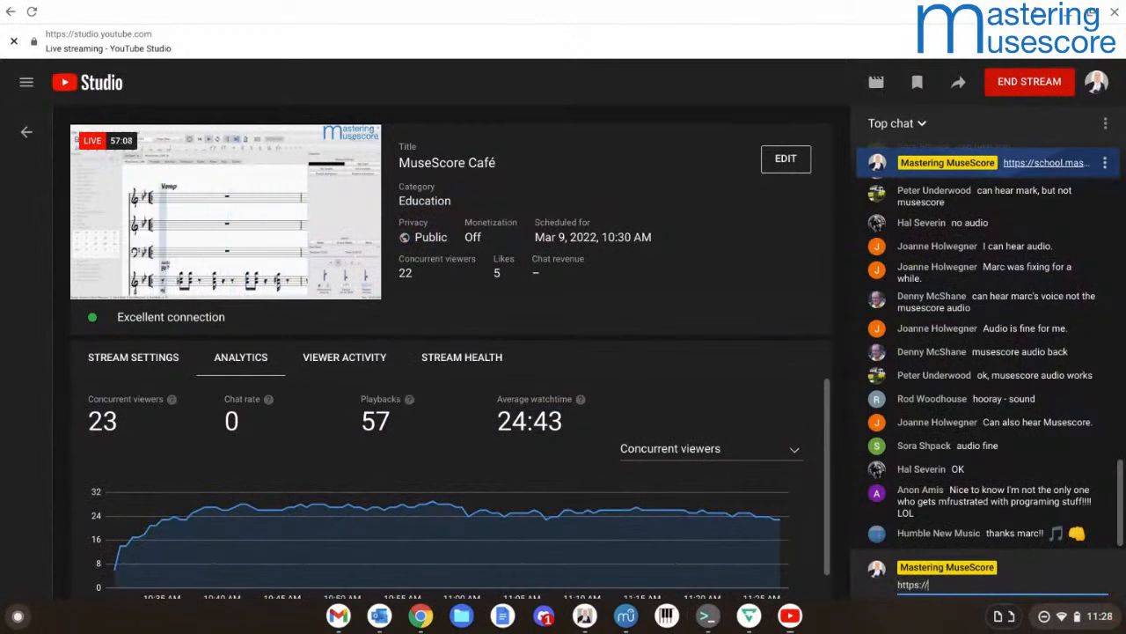
type("community")
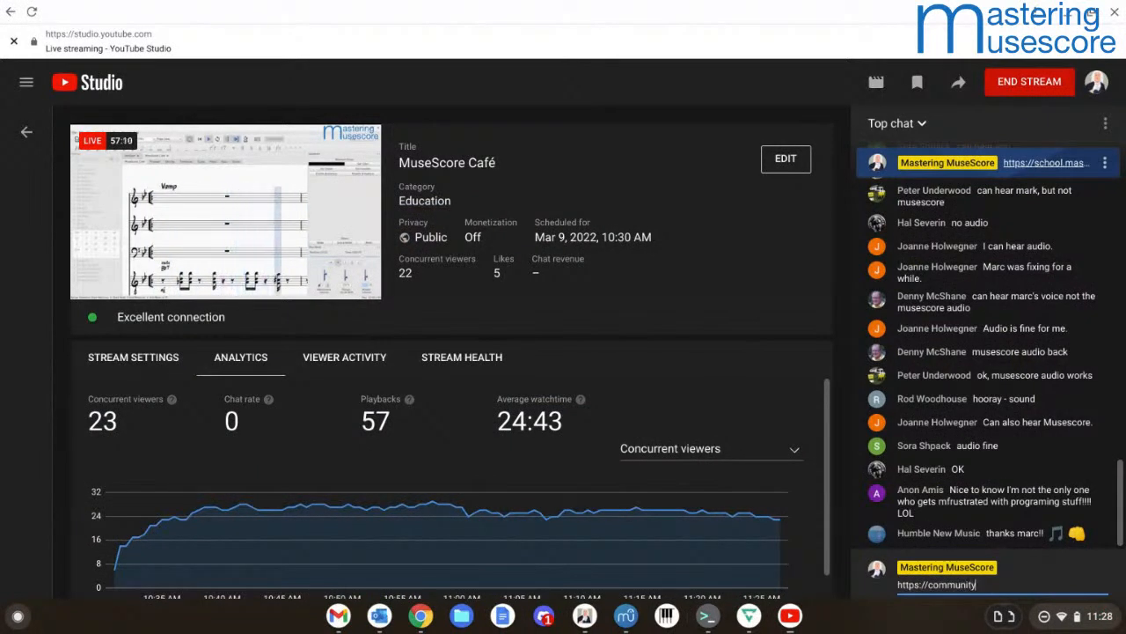
type(".masteringmusescore.com")
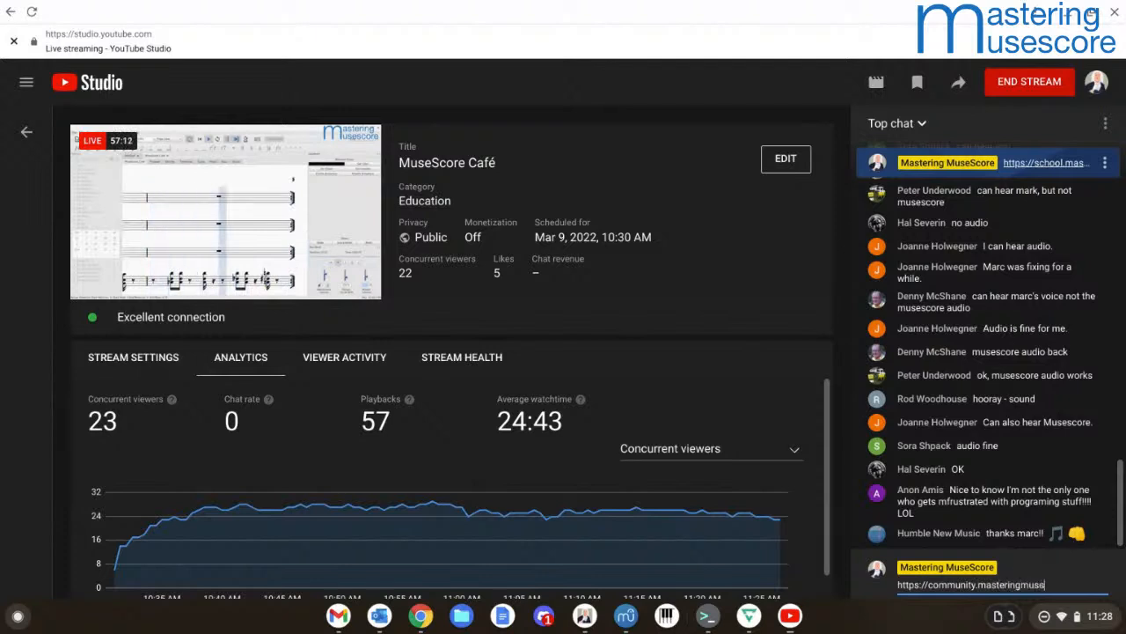
key("Return")
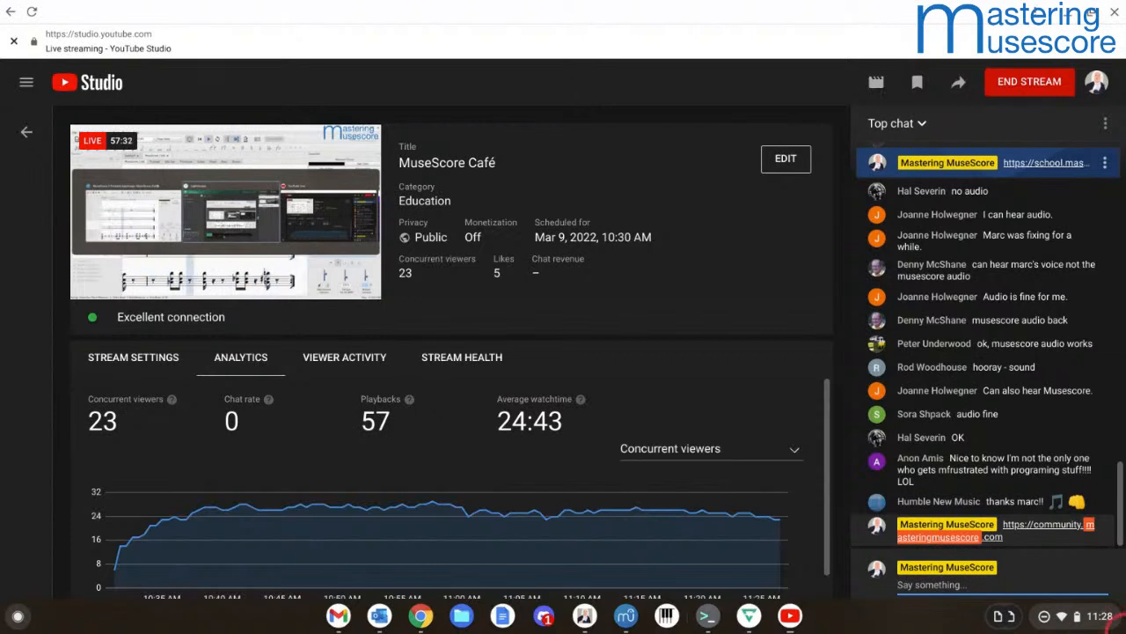
left_click(984, 549)
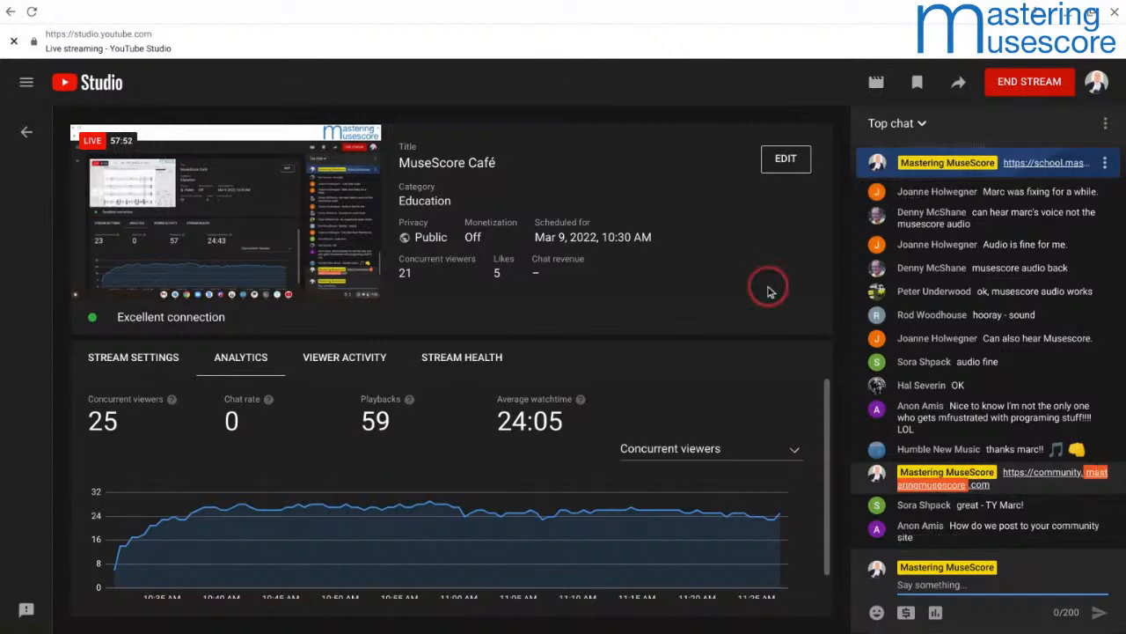
Step: Switch to the Mastering MuseScore community site and load its up-to-date home page
key("alt+Tab")
key("alt+Tab")
key("alt+Tab")
key("alt+Tab")
key("alt+Tab")
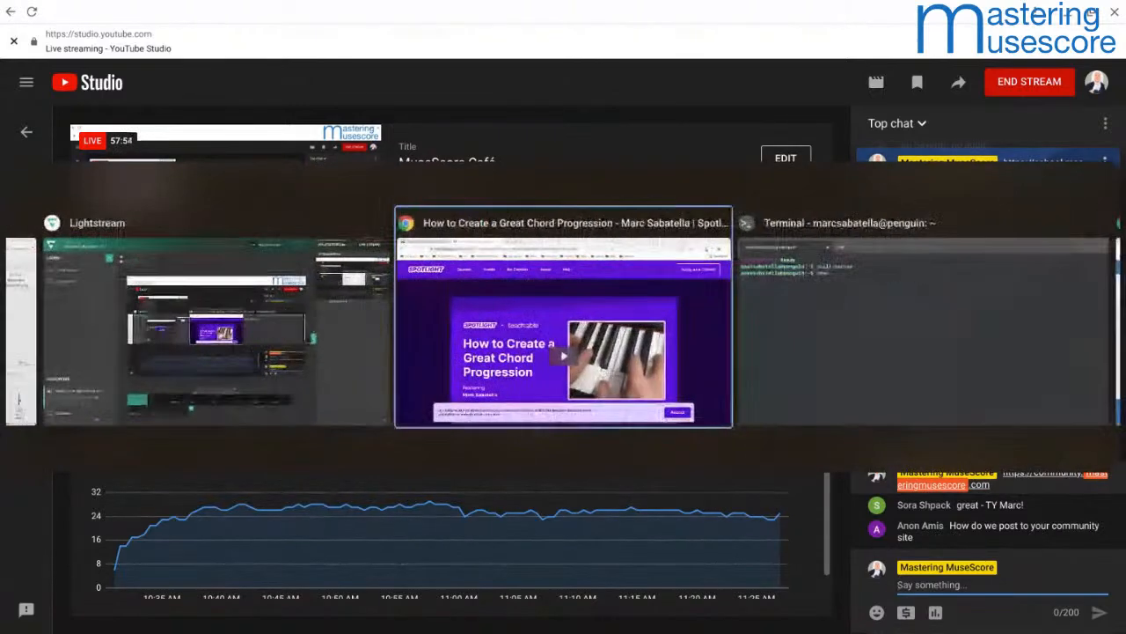
key("alt+Tab")
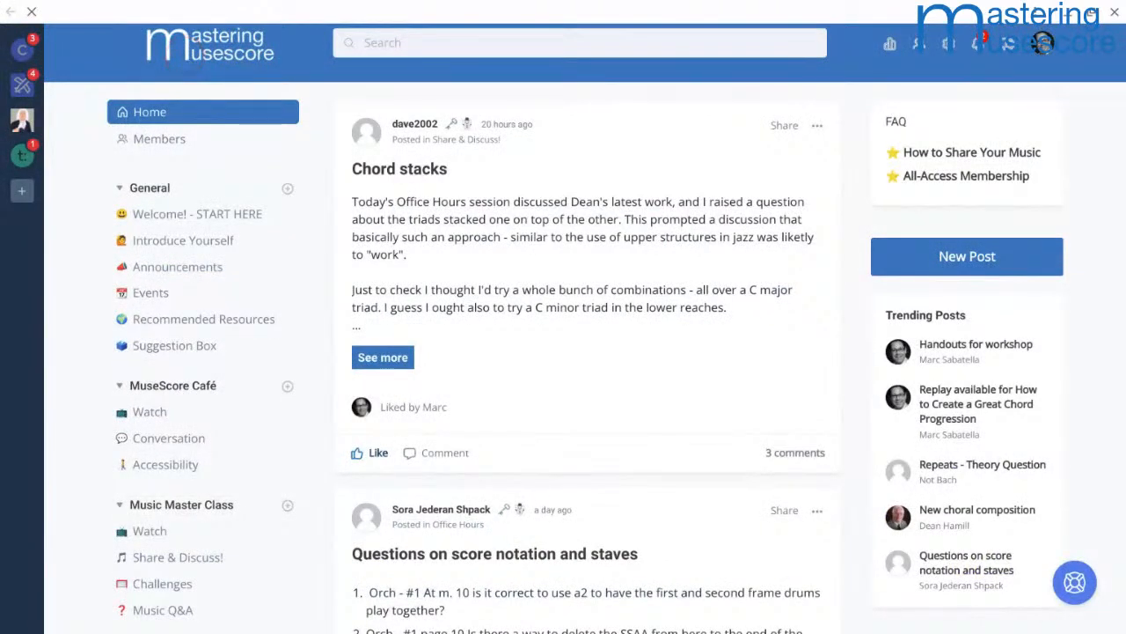
left_click(187, 60)
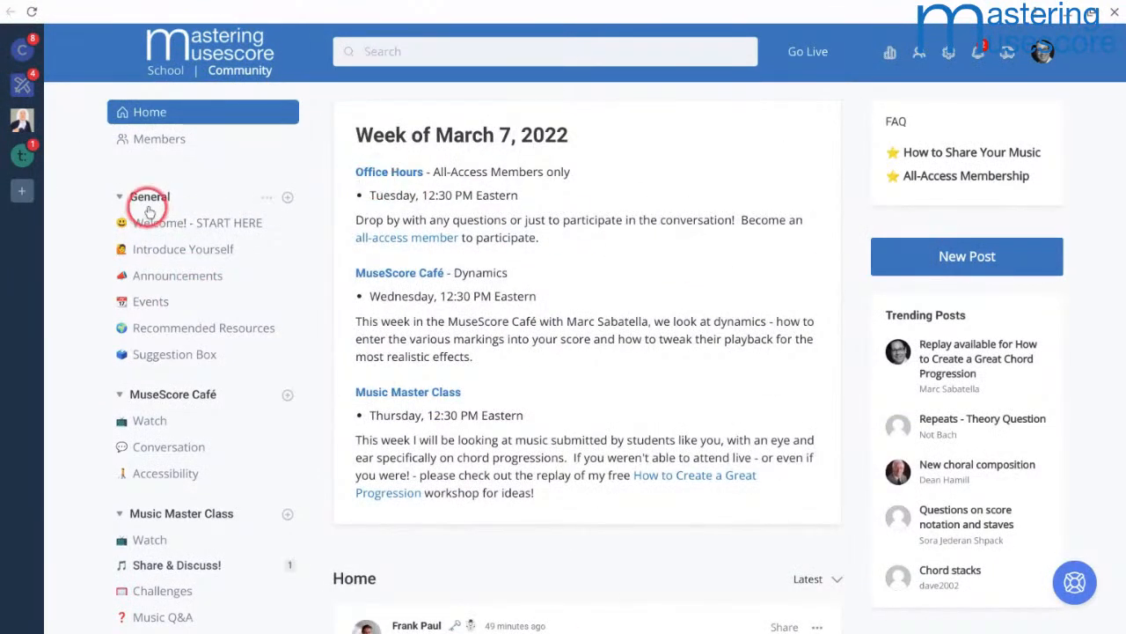
Step: Open the Share & Discuss! space of the Music Master Class section
scroll(148, 209, "down", 1)
scroll(148, 210, "down", 1)
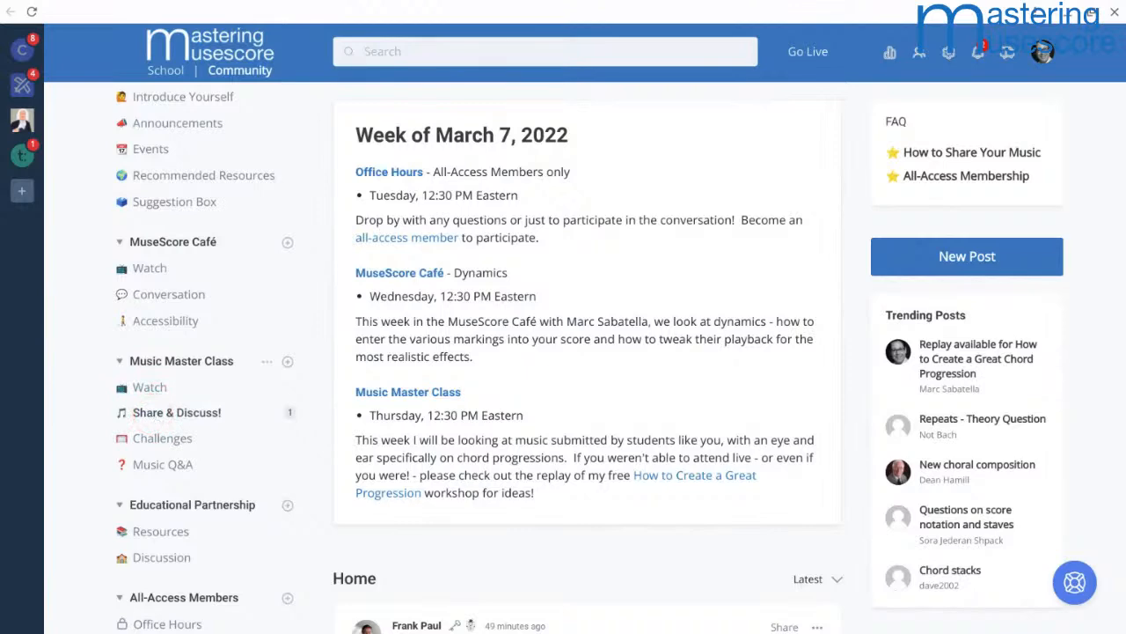
left_click(154, 420)
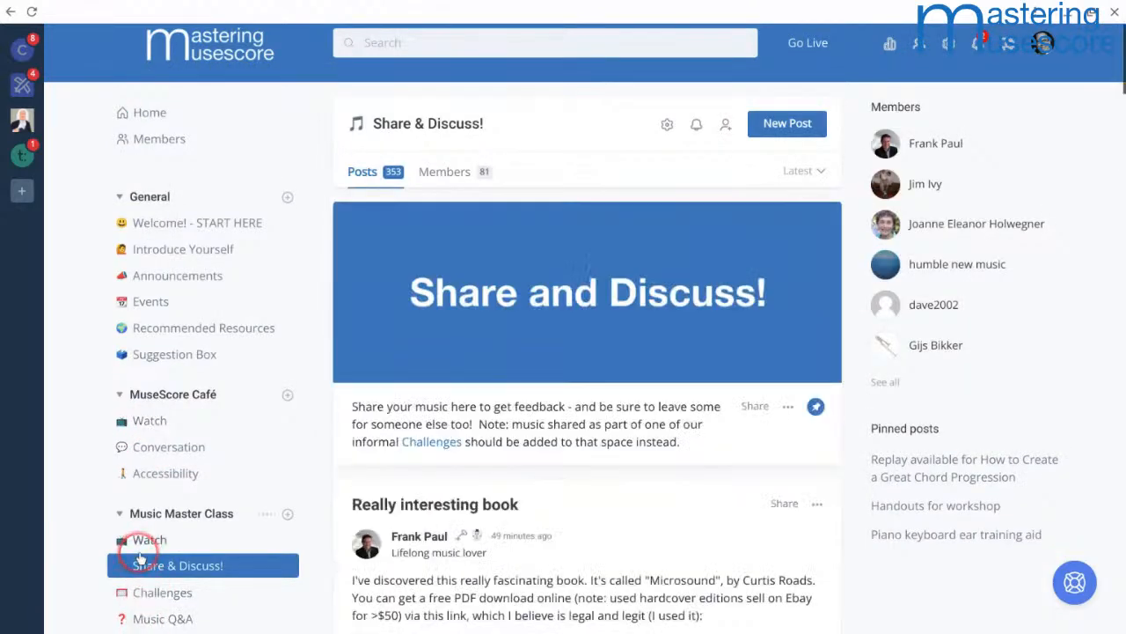
Step: Look over the community's list of spaces, and bring up a blank post form in Share & Discuss! and close it
scroll(139, 553, "down", 1)
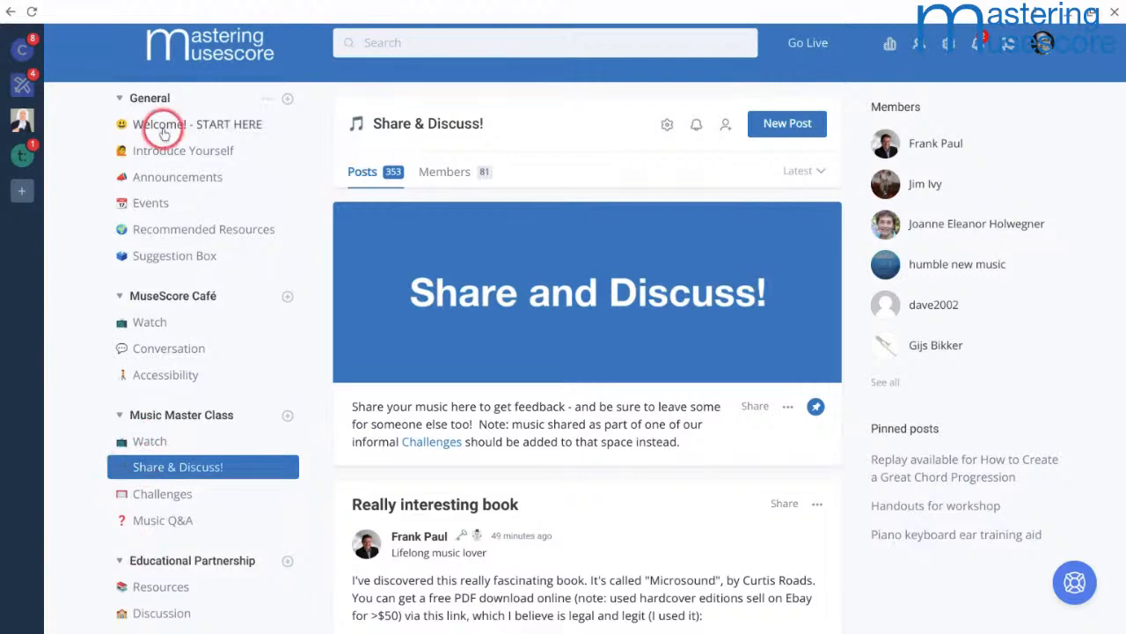
scroll(158, 123, "up", 1)
scroll(156, 121, "down", 1)
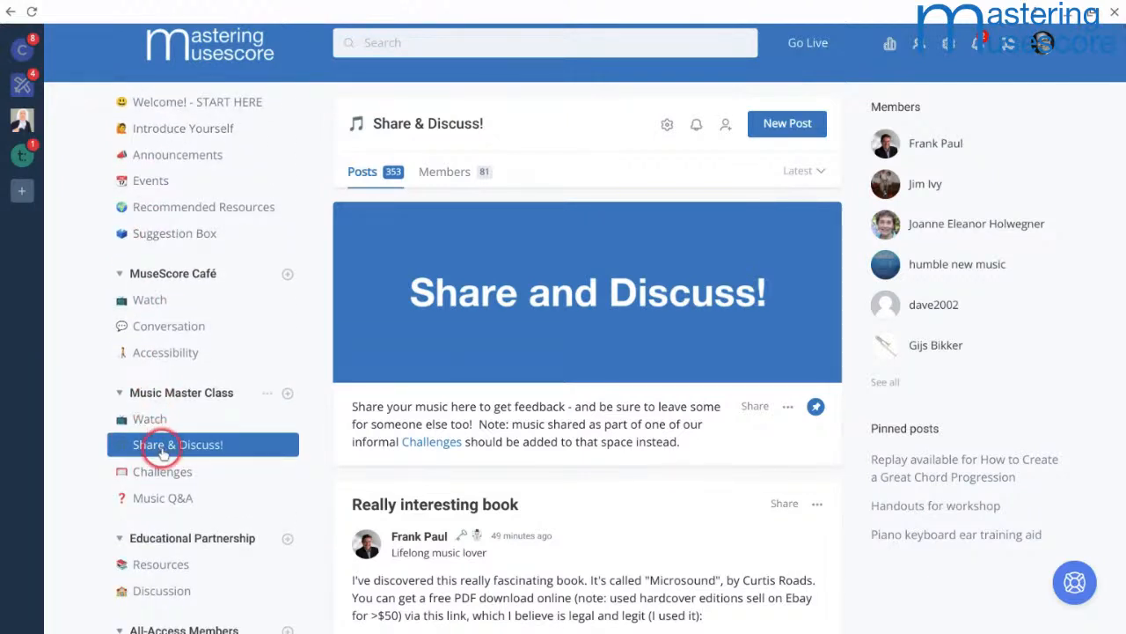
scroll(496, 473, "down", 3)
scroll(496, 474, "up", 3)
left_click(788, 123)
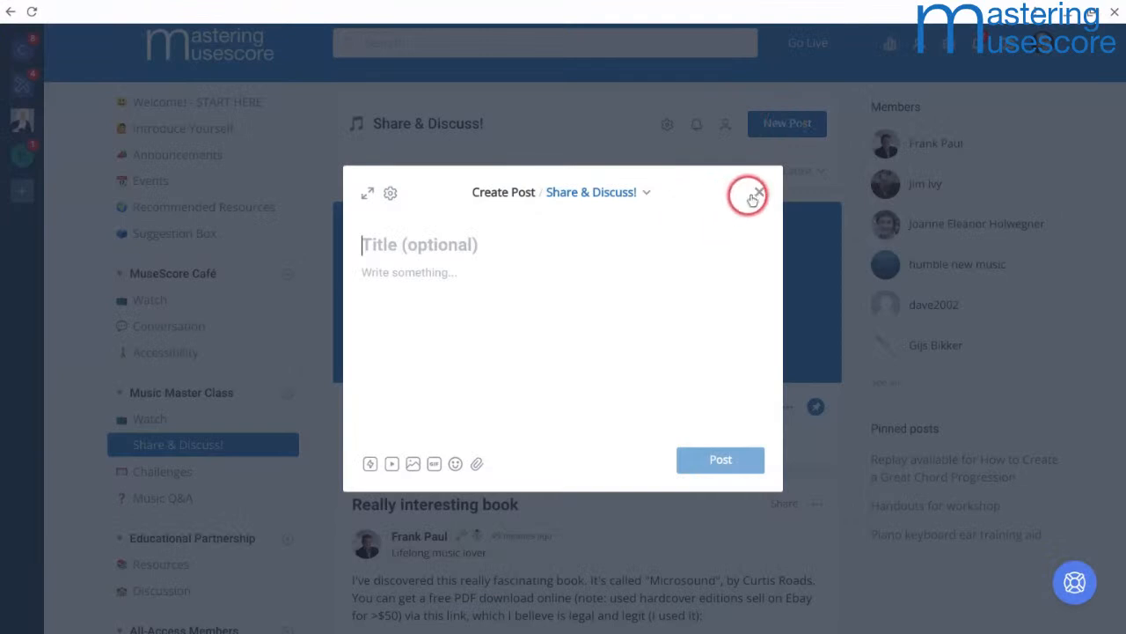
left_click(758, 195)
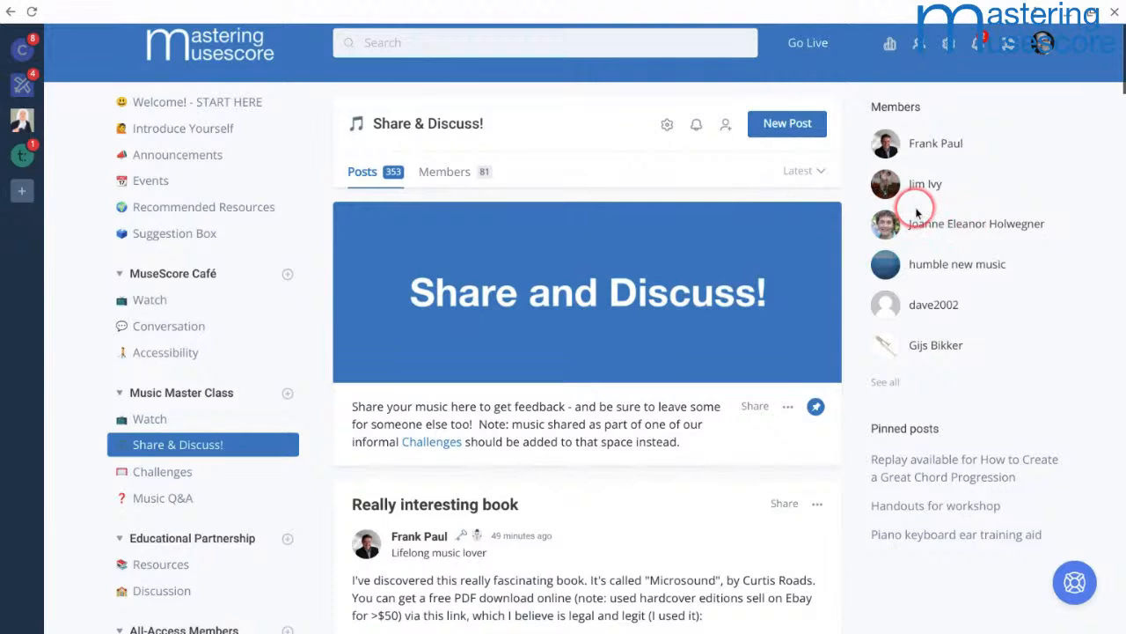
Step: Look over the Share & Discuss! feed and the How to Share Your Music entry in the FAQ
scroll(915, 211, "down", 3)
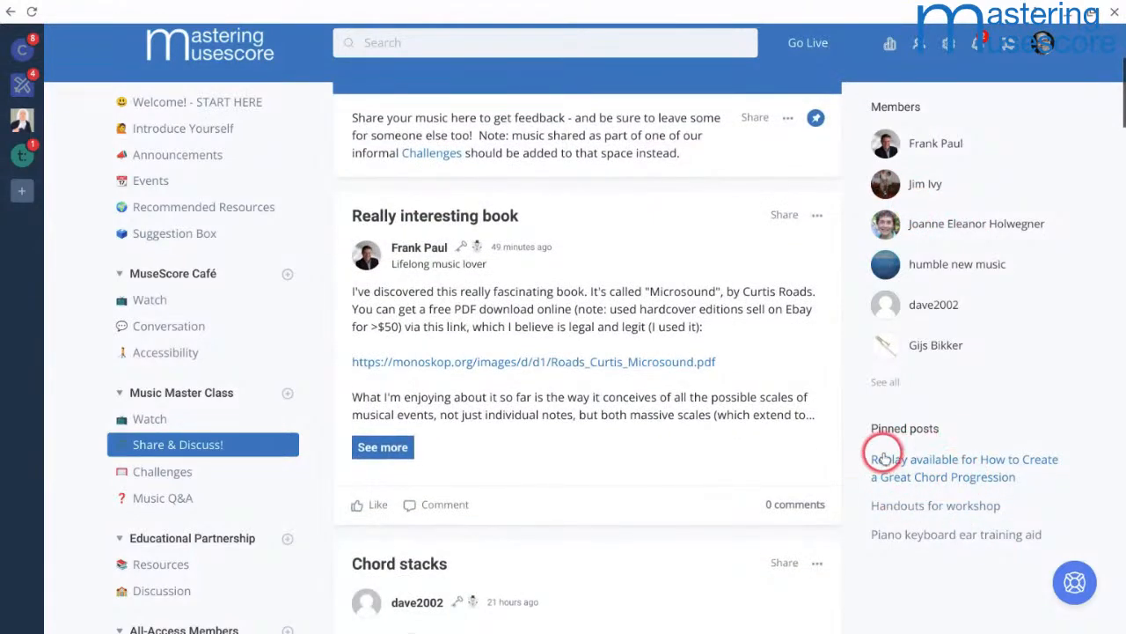
scroll(885, 458, "up", 3)
left_click(930, 146)
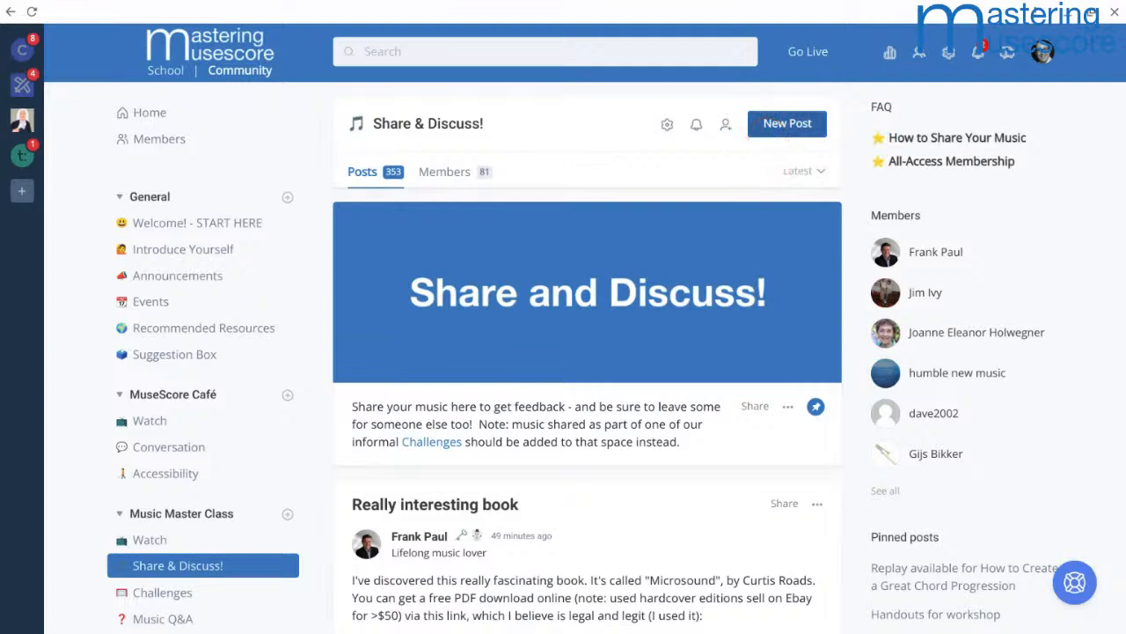
Step: Start a new post in the Share & Discuss! space with the title "Hi there here's my music"
left_click(783, 124)
left_click(452, 148)
left_click(774, 124)
left_click(499, 202)
type("Hi there here's my music")
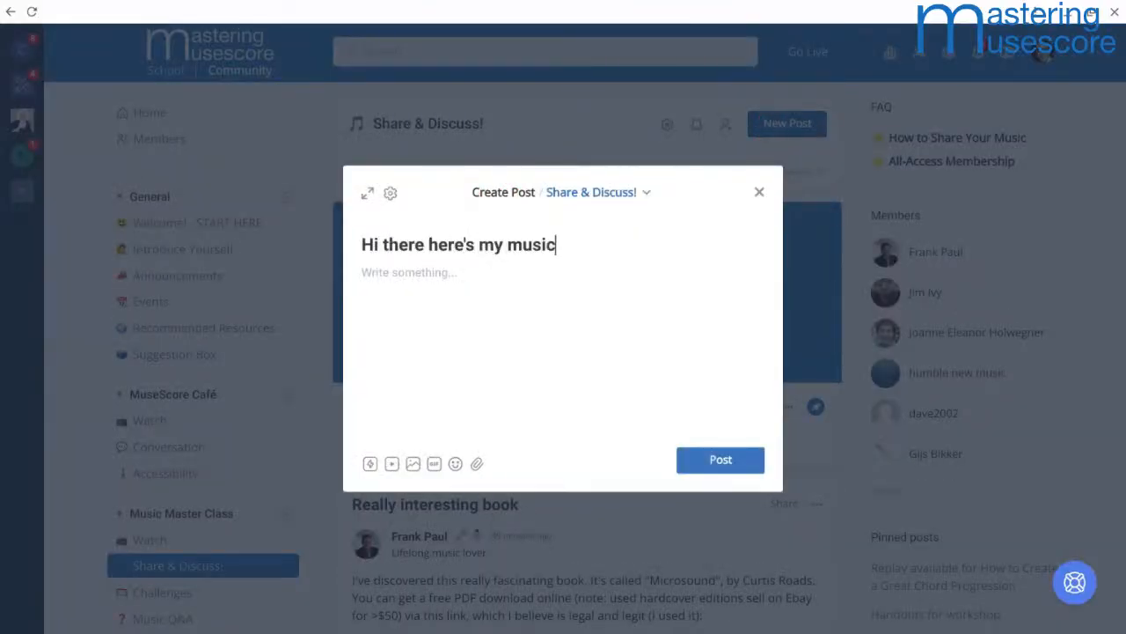
left_click(425, 298)
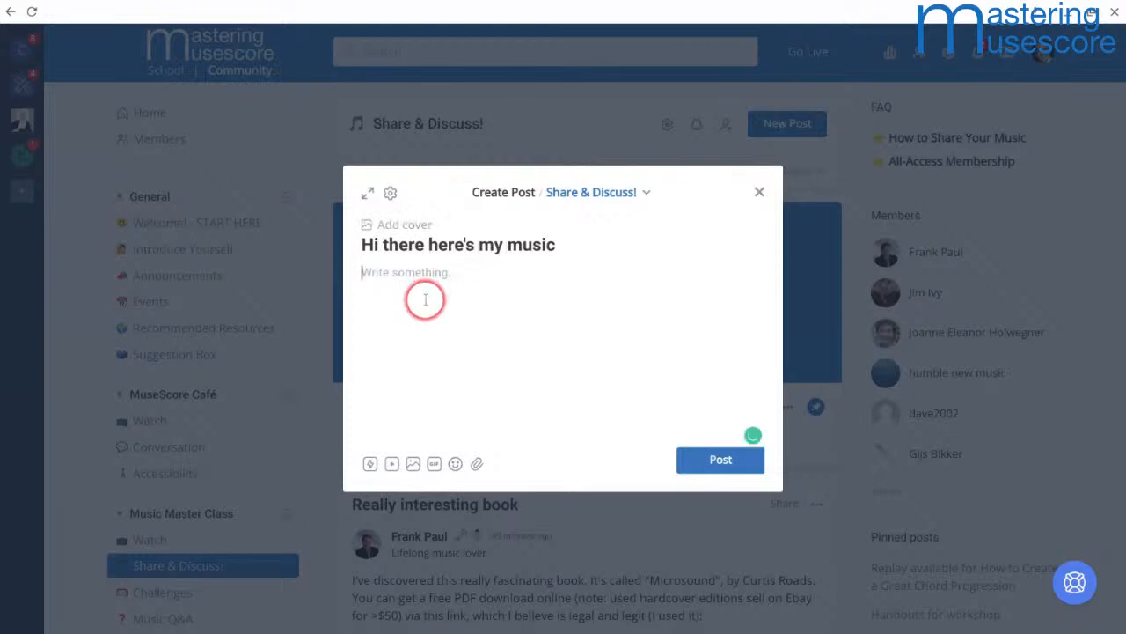
type("hjlfgsh fdlkjgsh dflkjgsdh flgkjsdfhl sg")
key("Return")
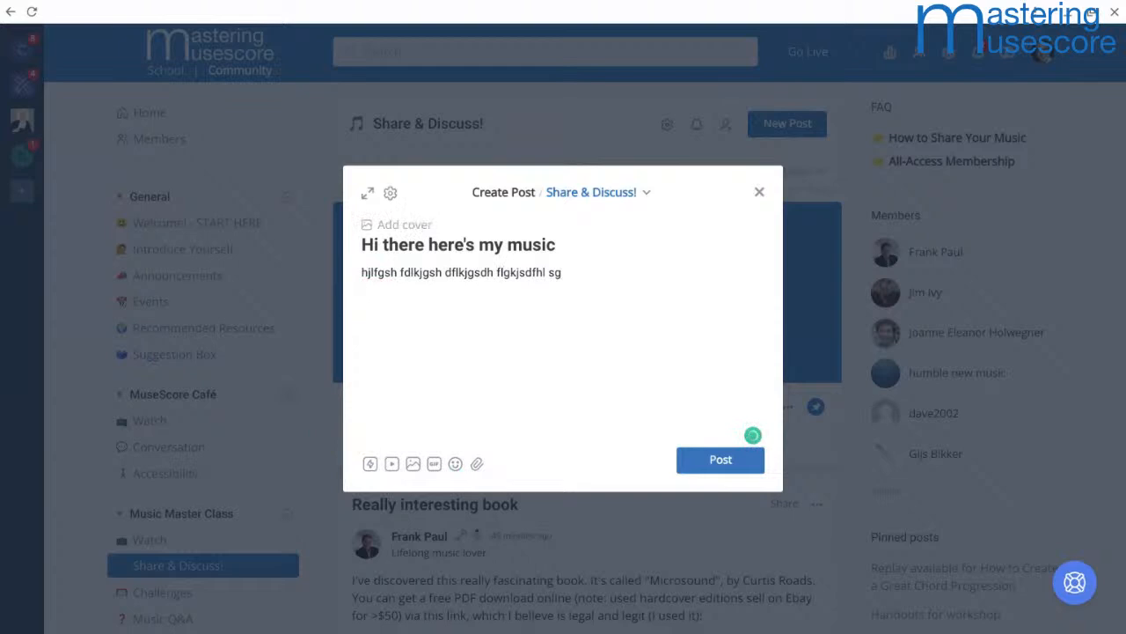
type("https://use.scomr")
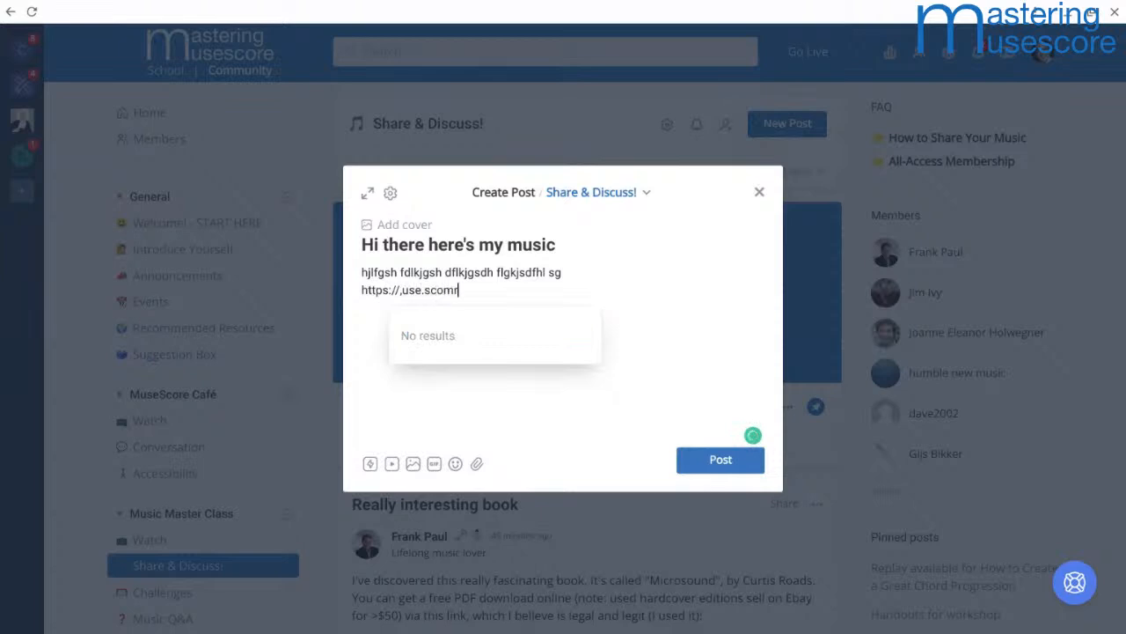
type(",use.scomre")
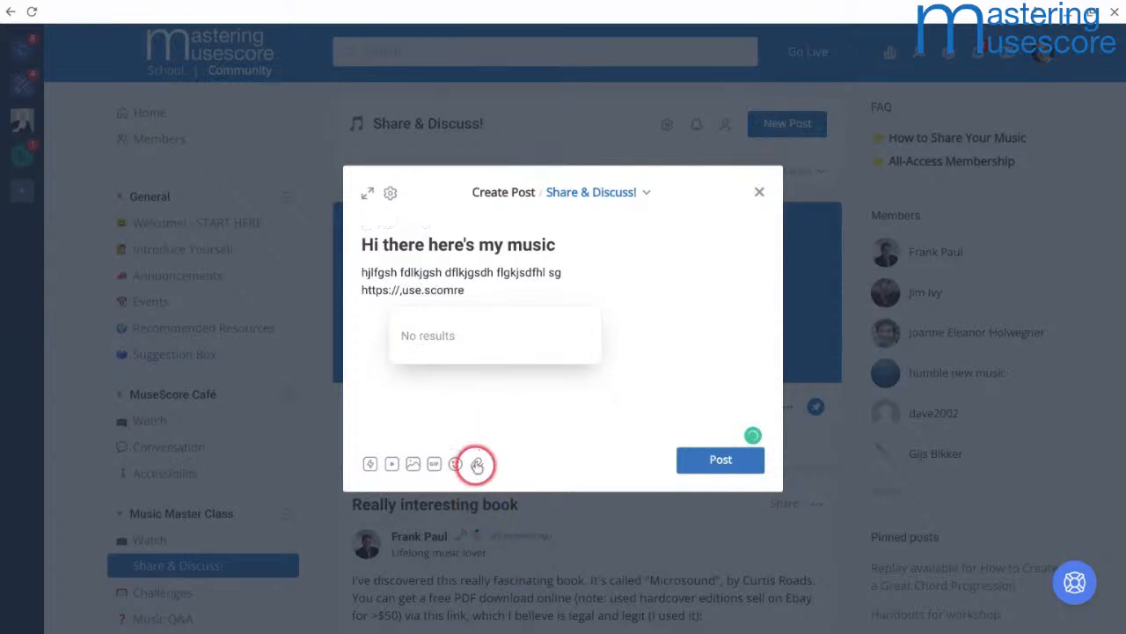
Step: Show the file attachment chooser for the post, cancel it, and discard the draft post
left_click(476, 463)
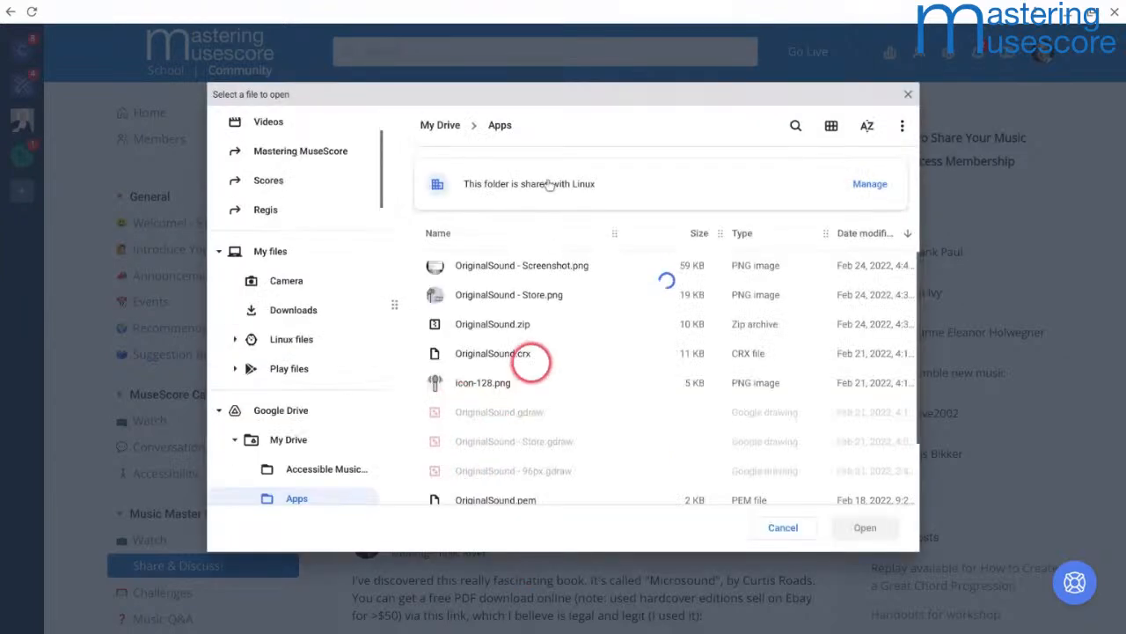
left_click(908, 94)
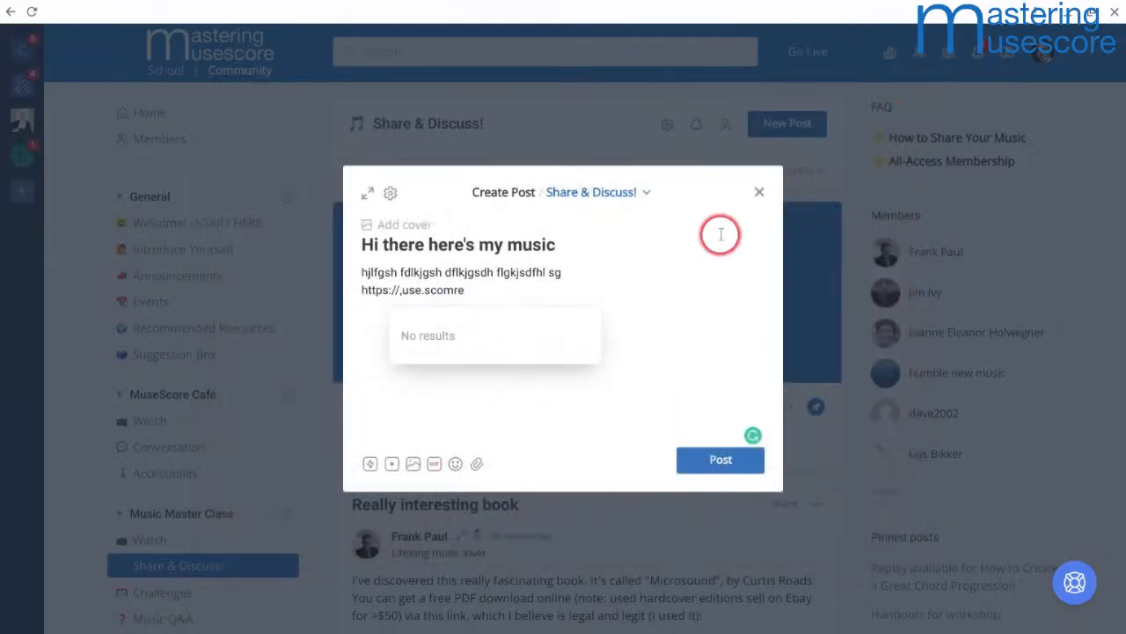
left_click(759, 194)
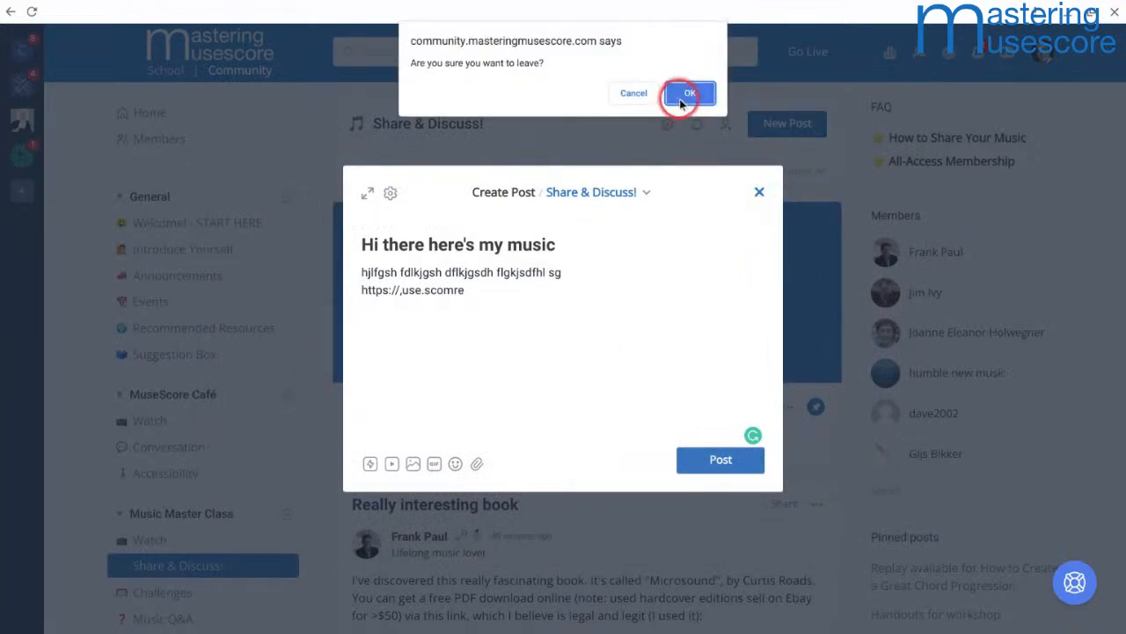
left_click(682, 96)
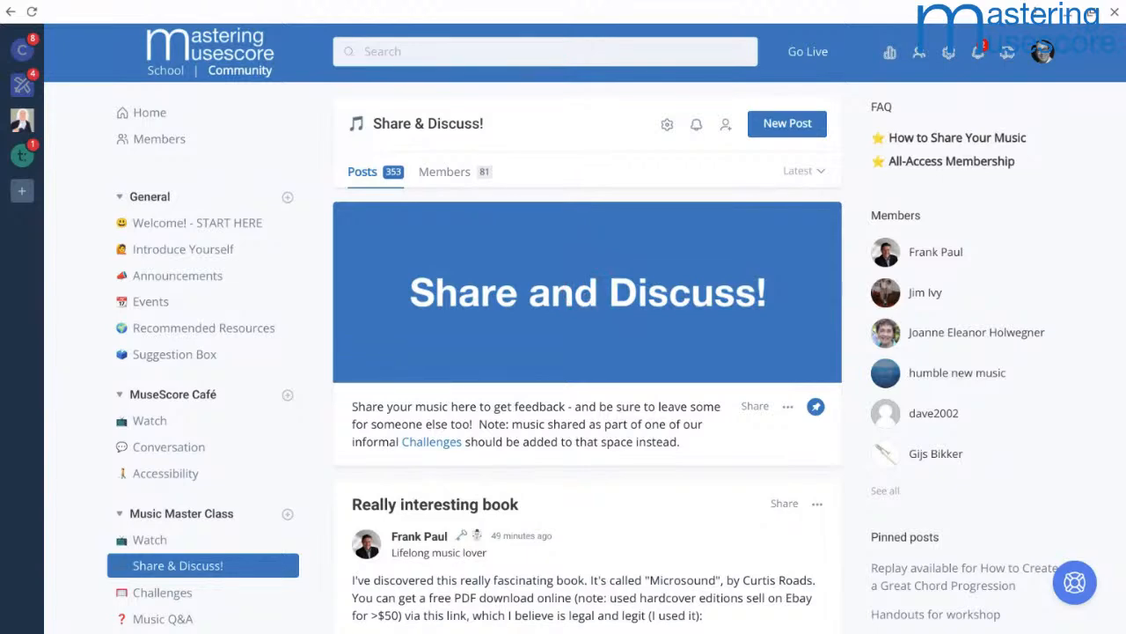
Step: Switch to the YouTube Studio live stream and end the MuseScore Café broadcast
key("alt+Tab")
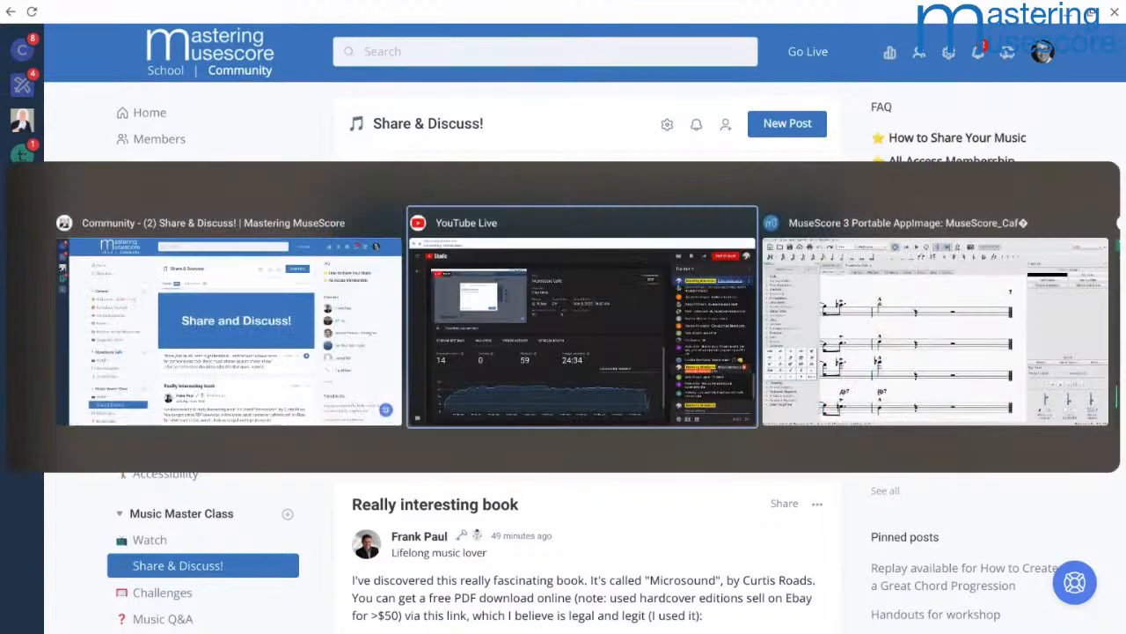
key("alt+Tab")
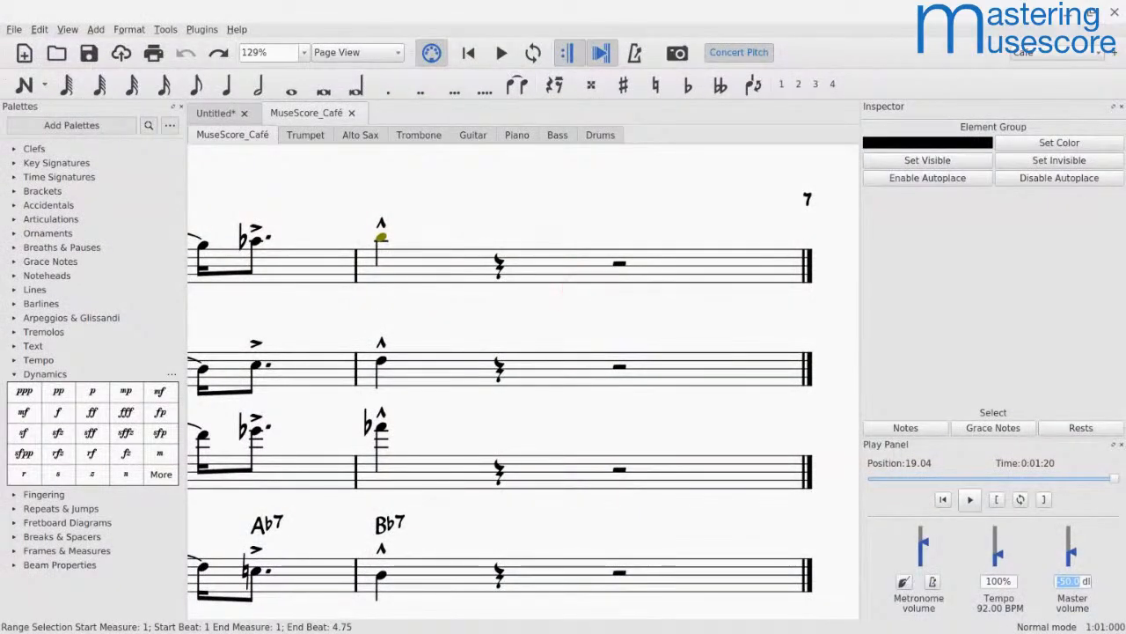
key("alt+Tab")
key("Tab")
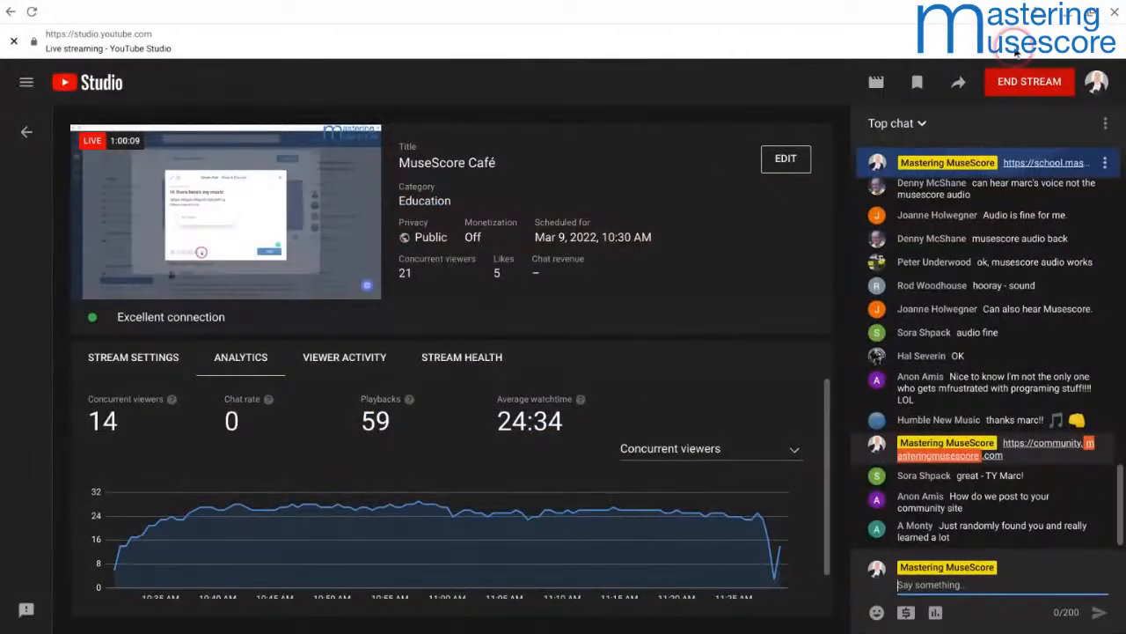
left_click(1049, 84)
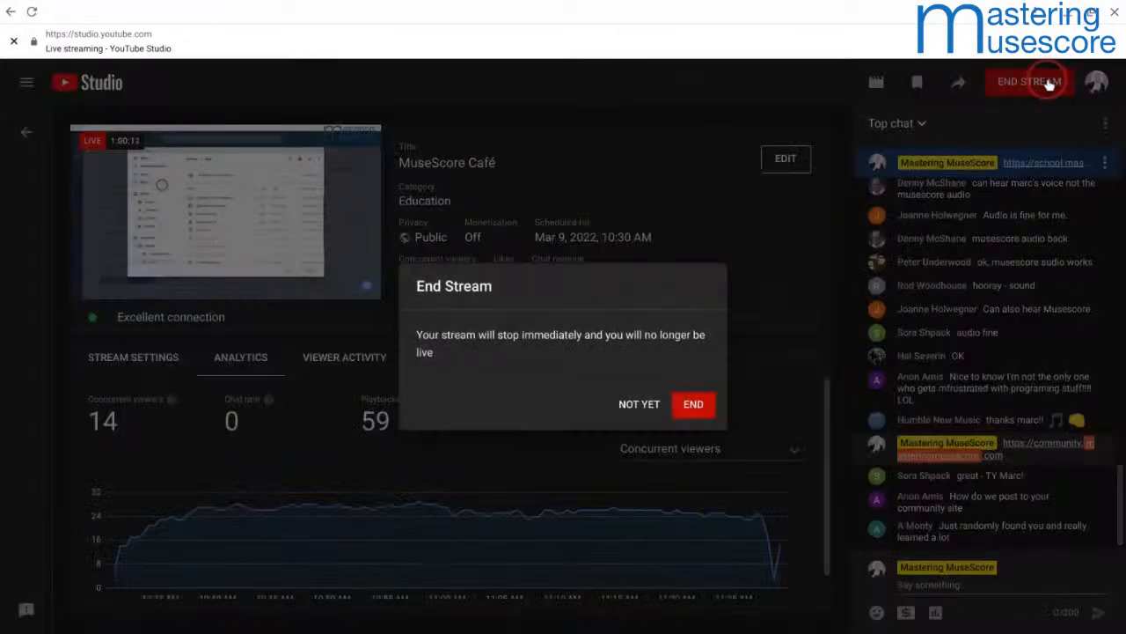
left_click(695, 404)
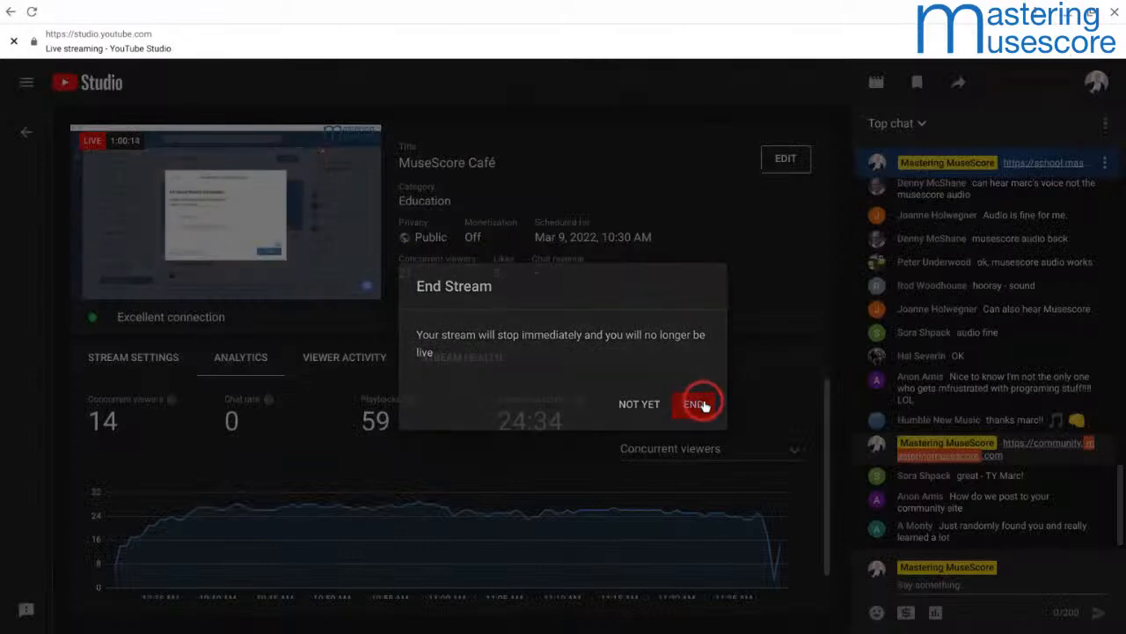